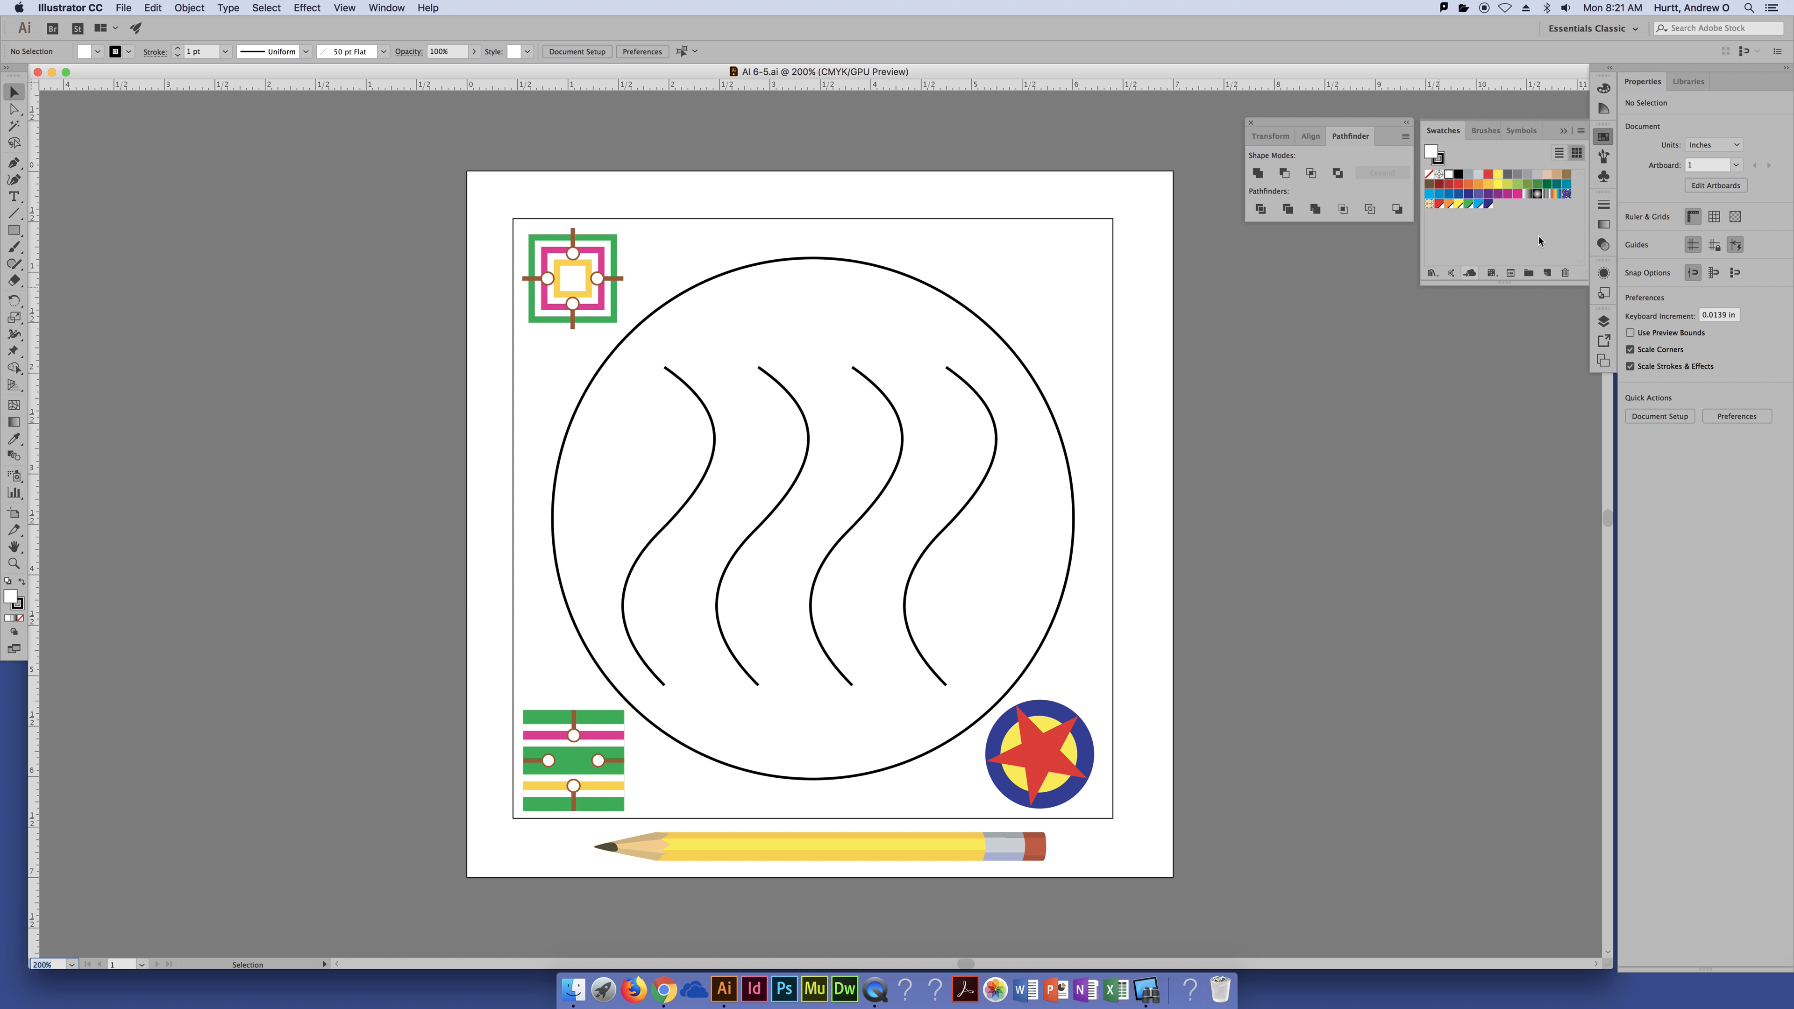
Step: Display the Brushes panel at full height and browse the brush library categories, including Arrows, Artistic and Bristle Brush
left_click(1605, 157)
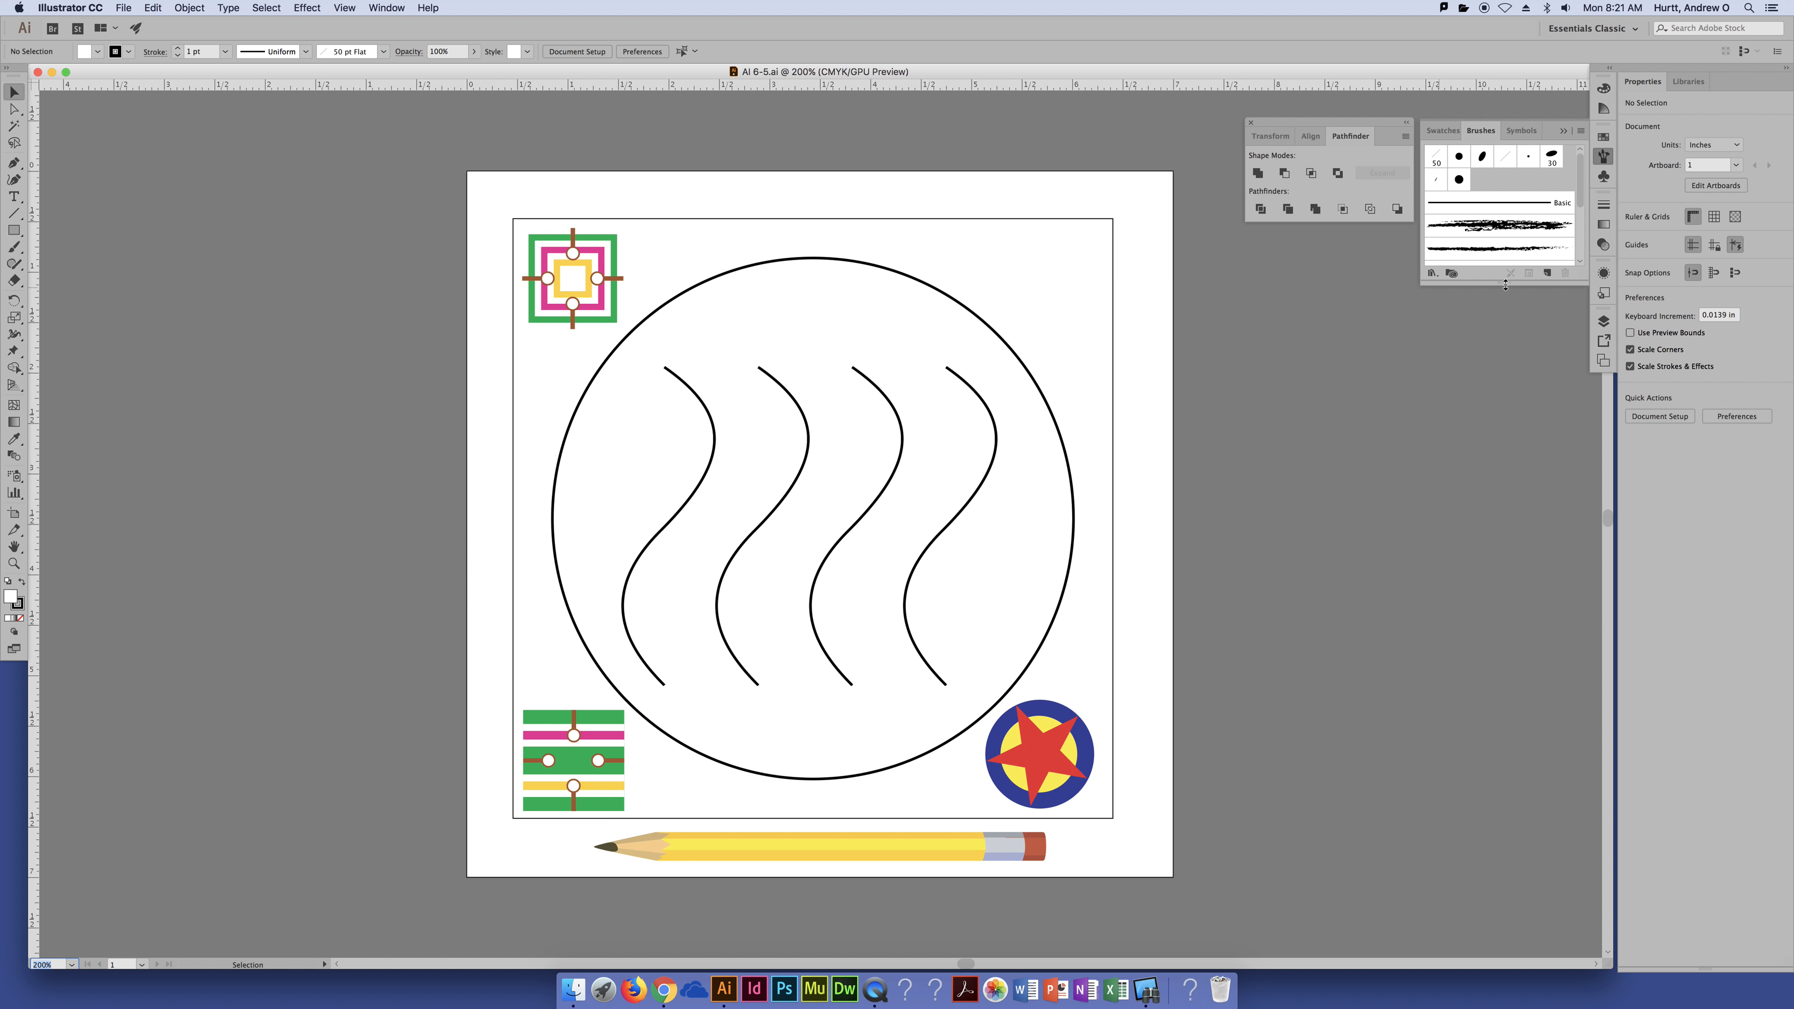
mouse_move(1466, 429)
left_mouse_down()
mouse_move(1473, 558)
mouse_move(1482, 485)
left_mouse_up()
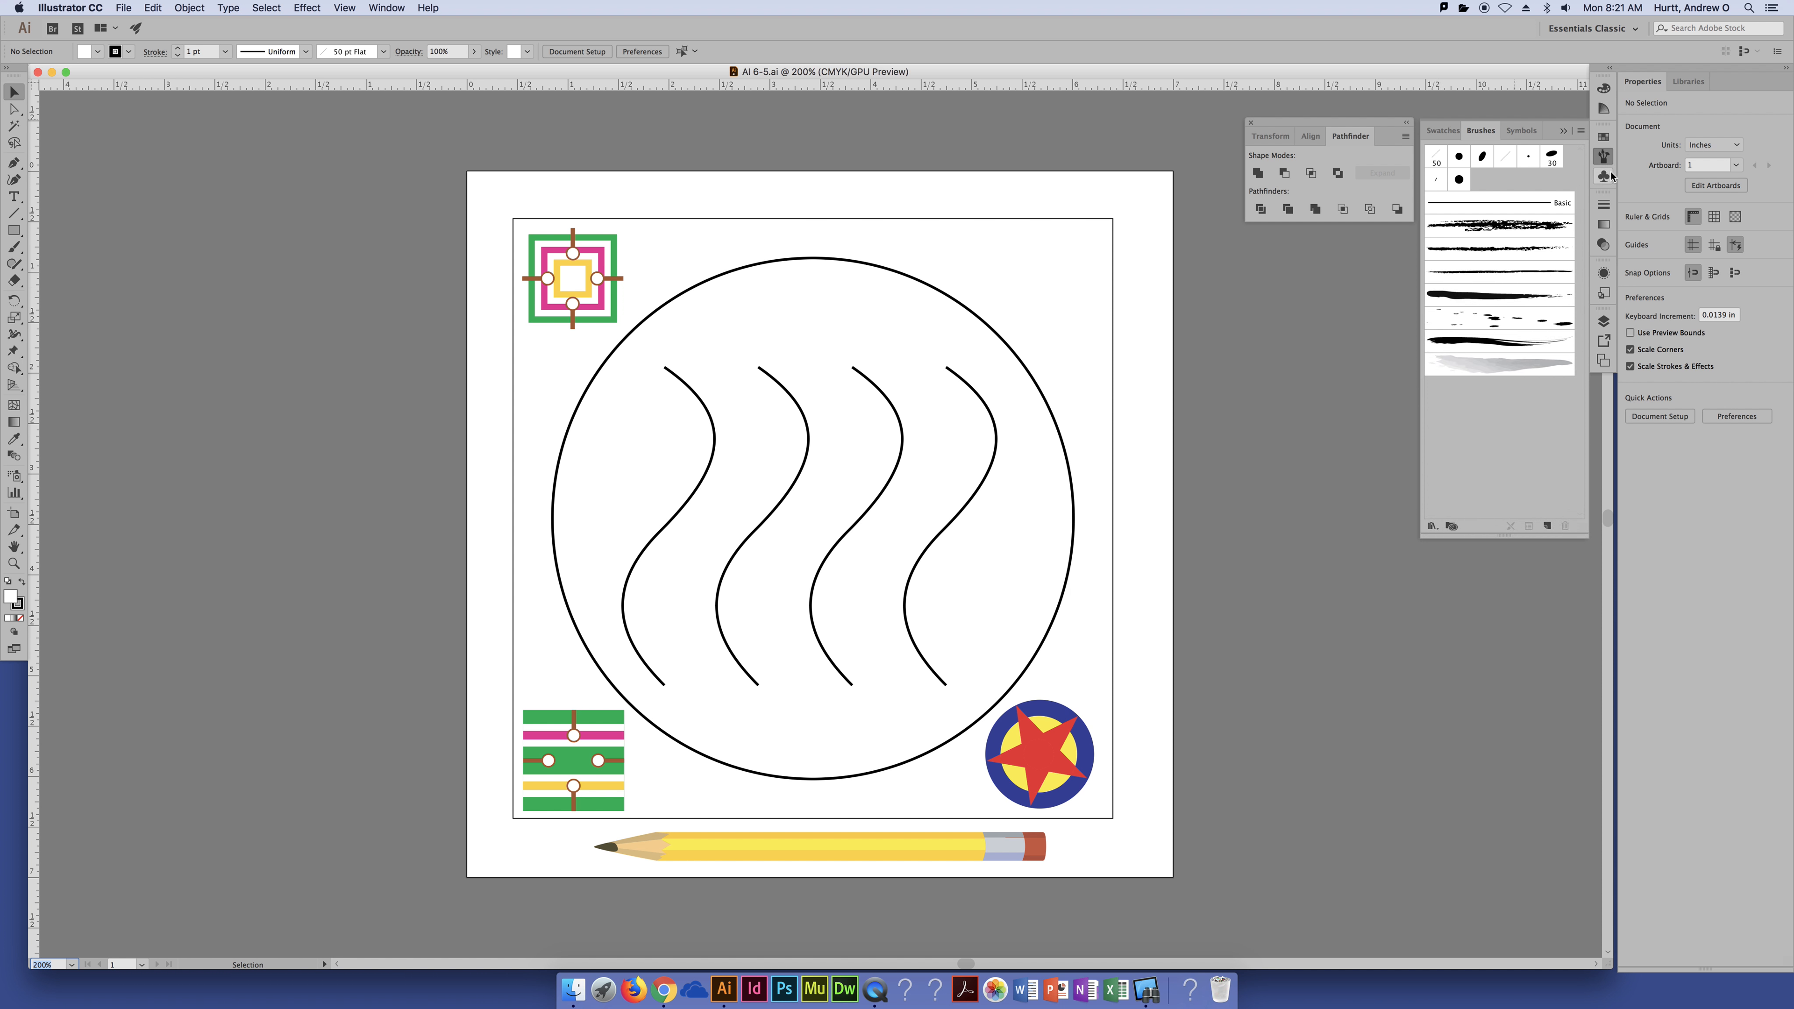
left_click(1580, 131)
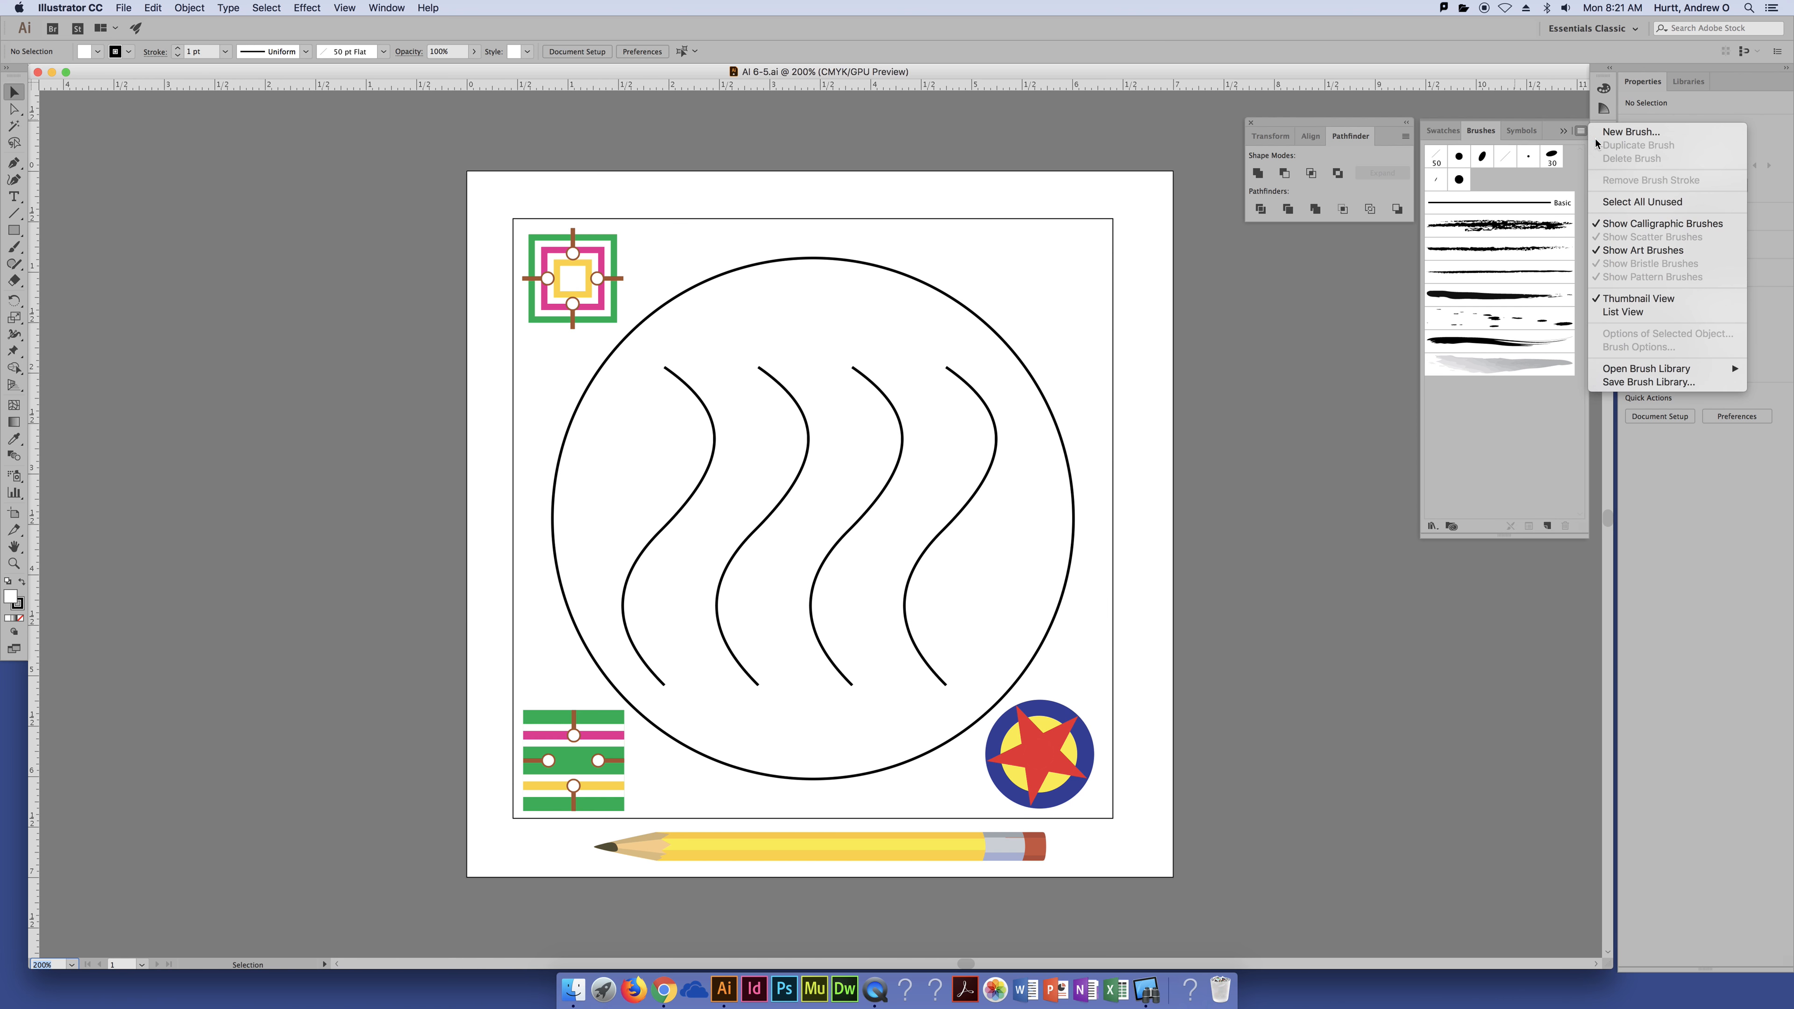
mouse_move(1665, 373)
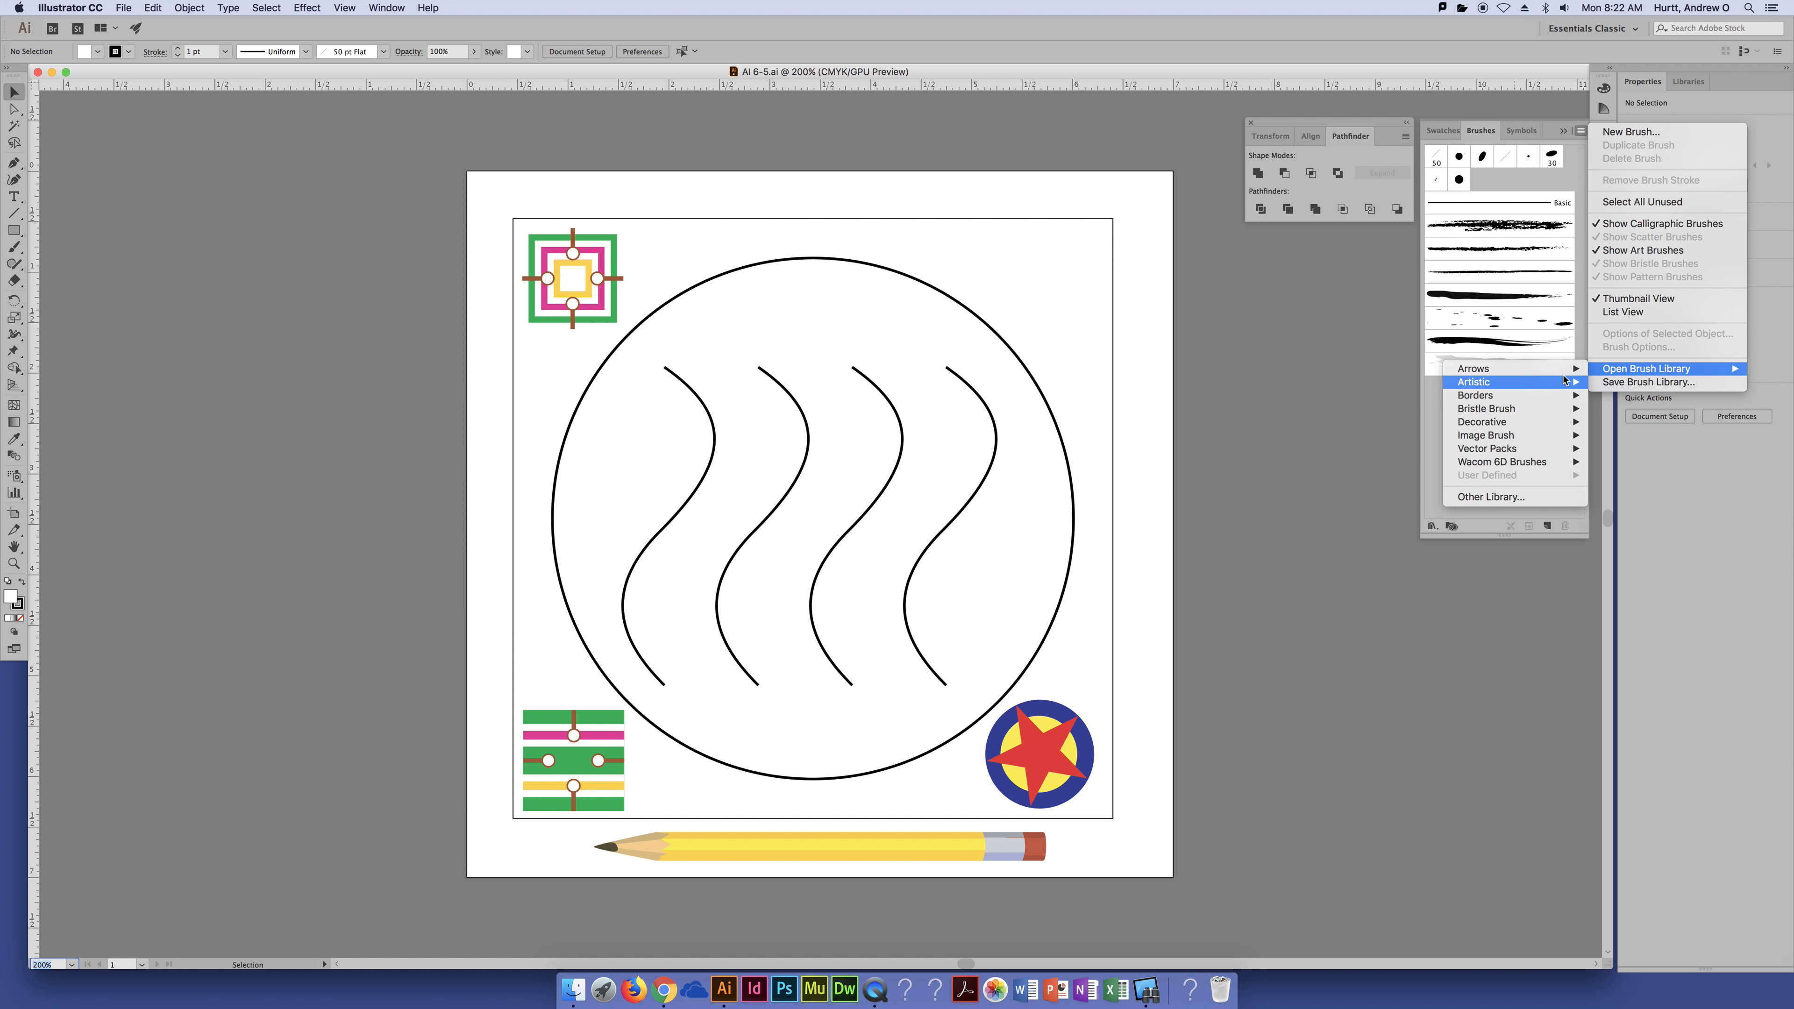
mouse_move(1559, 373)
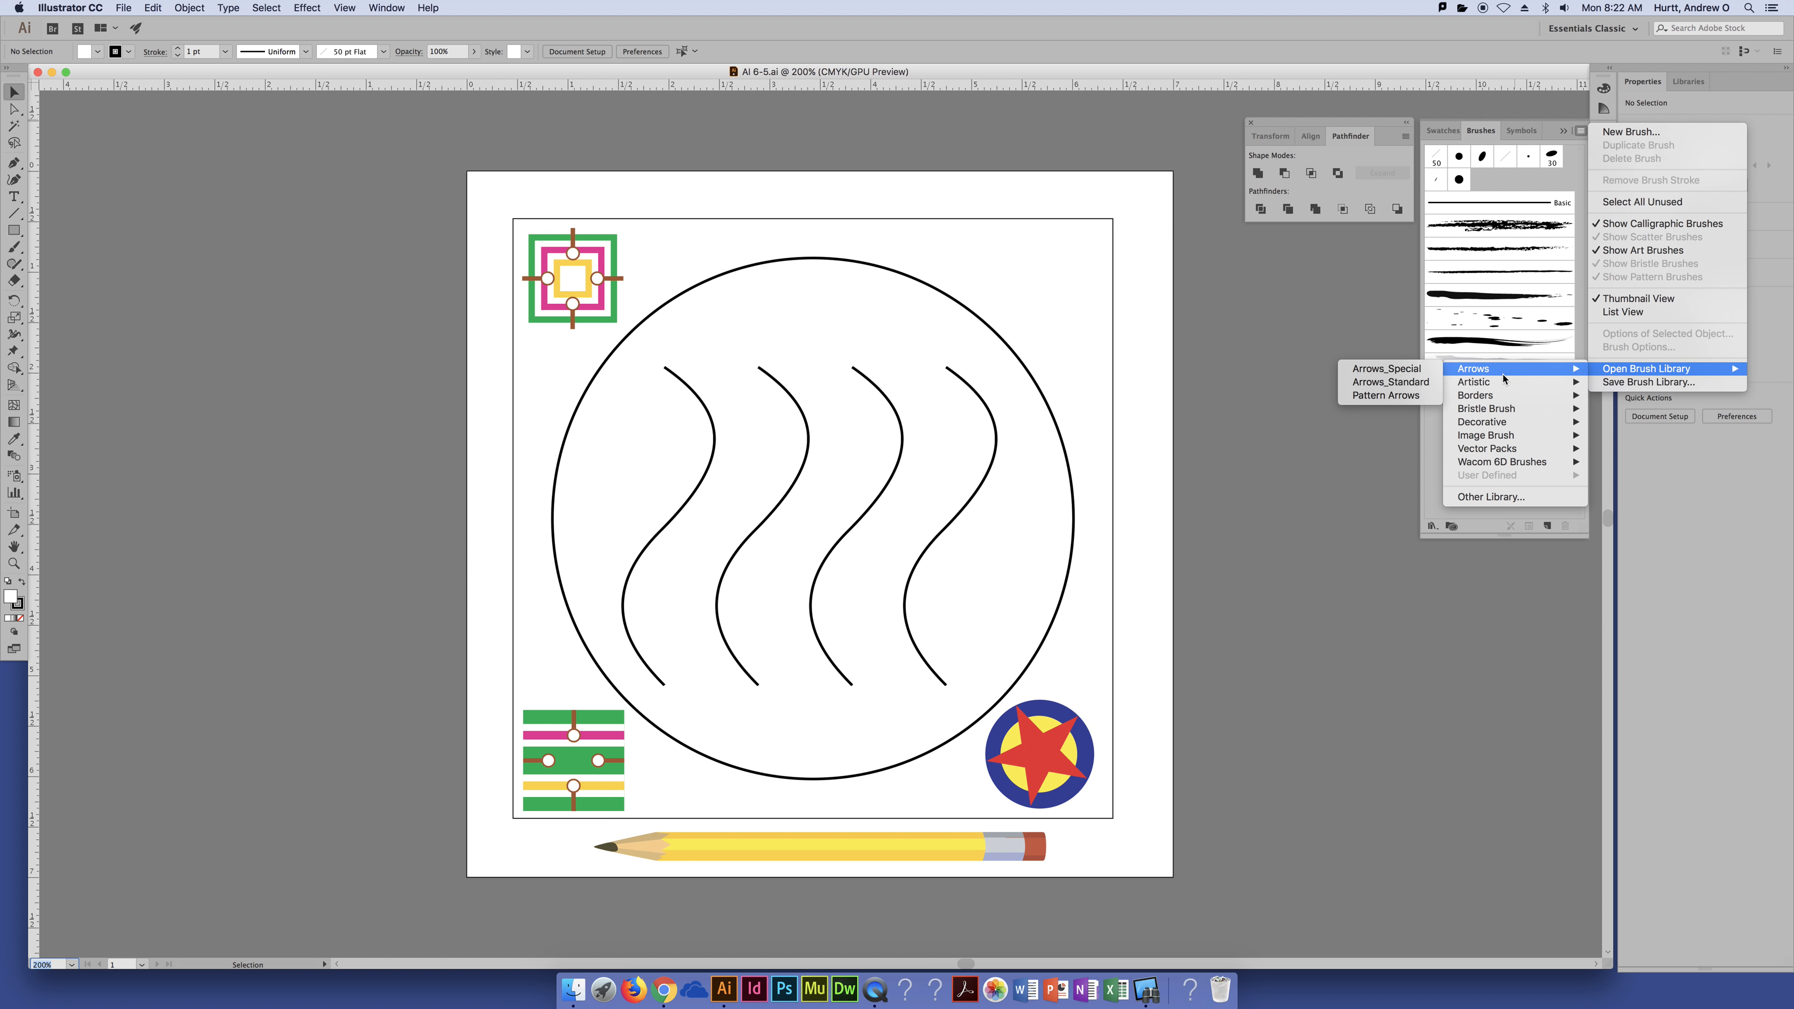
mouse_move(1499, 387)
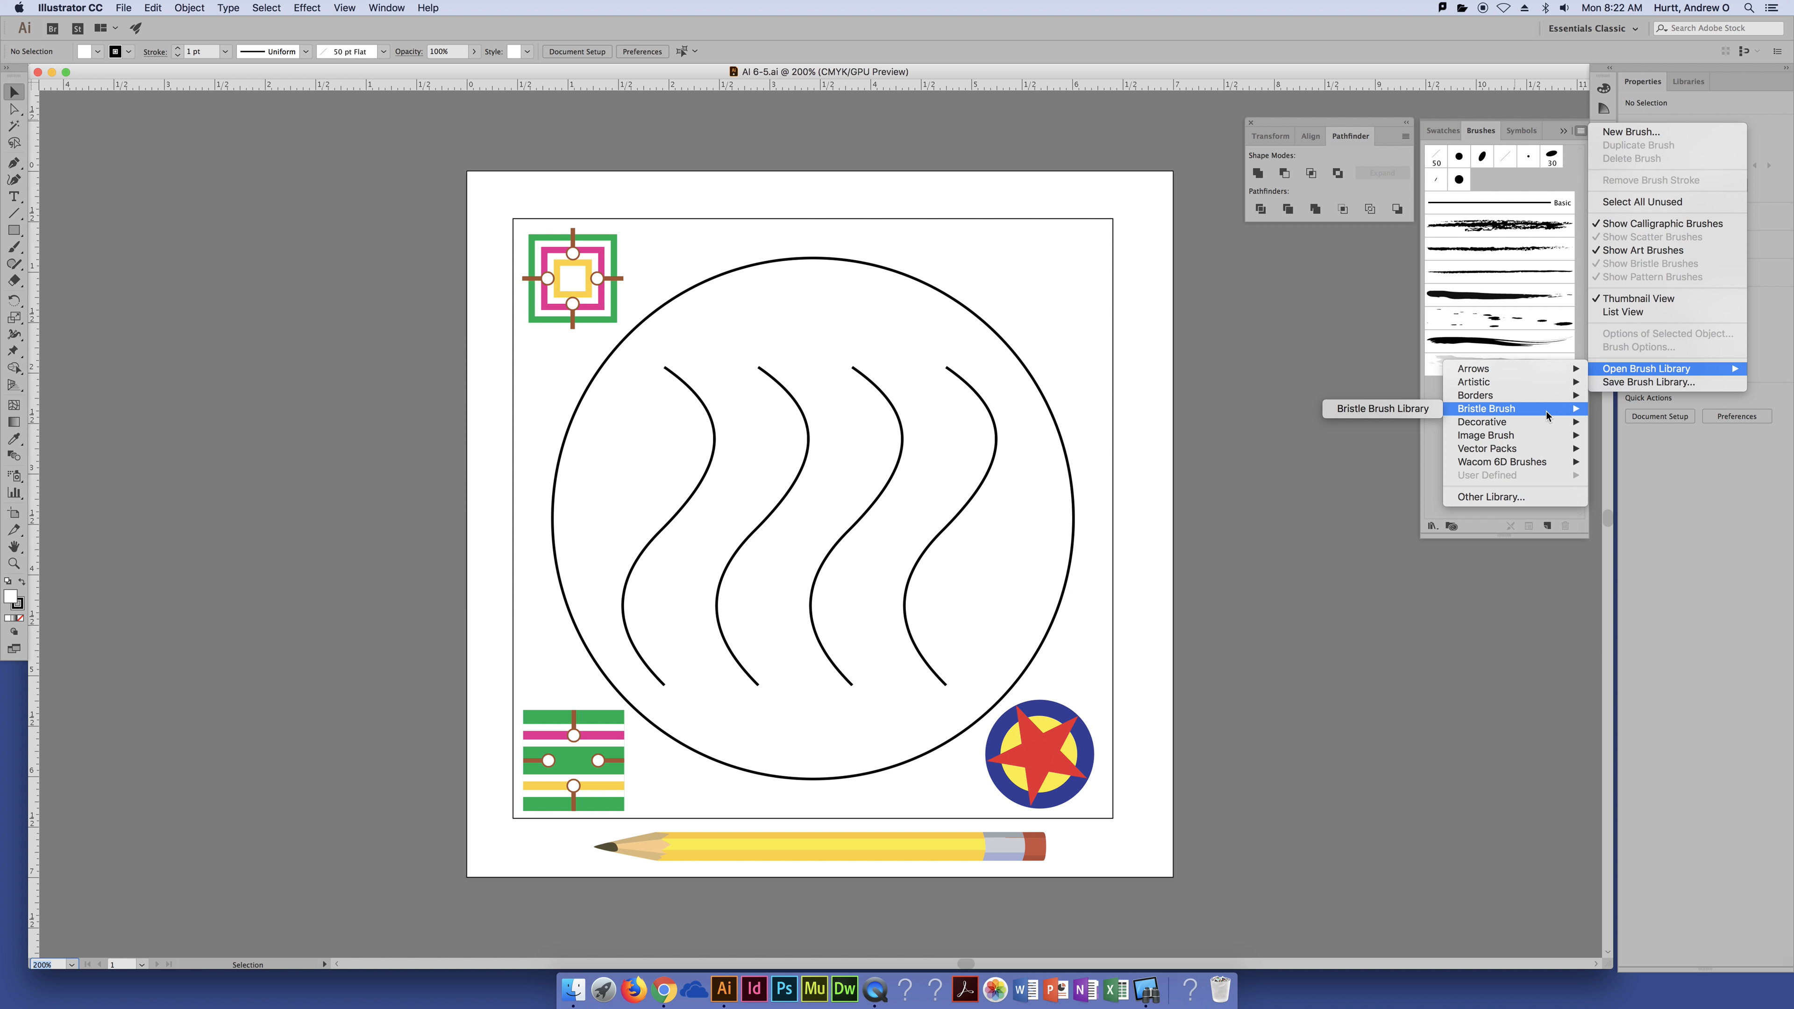
mouse_move(1548, 426)
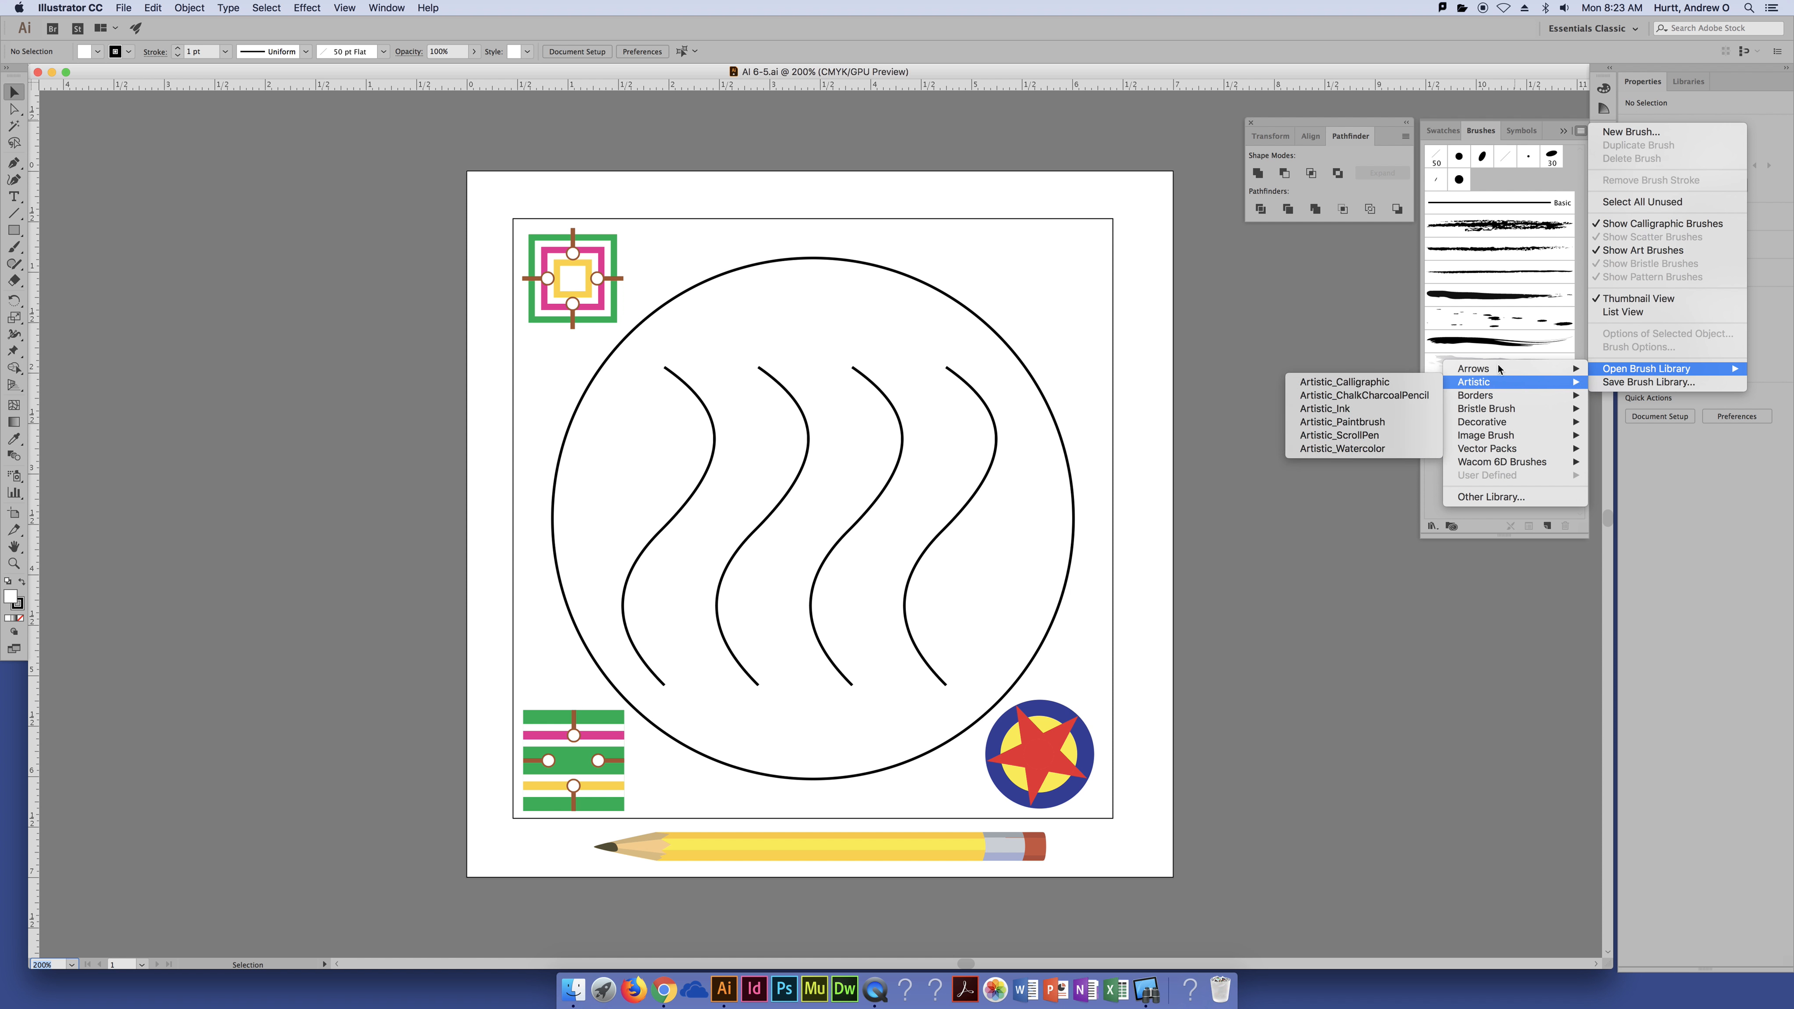
left_click(1233, 320)
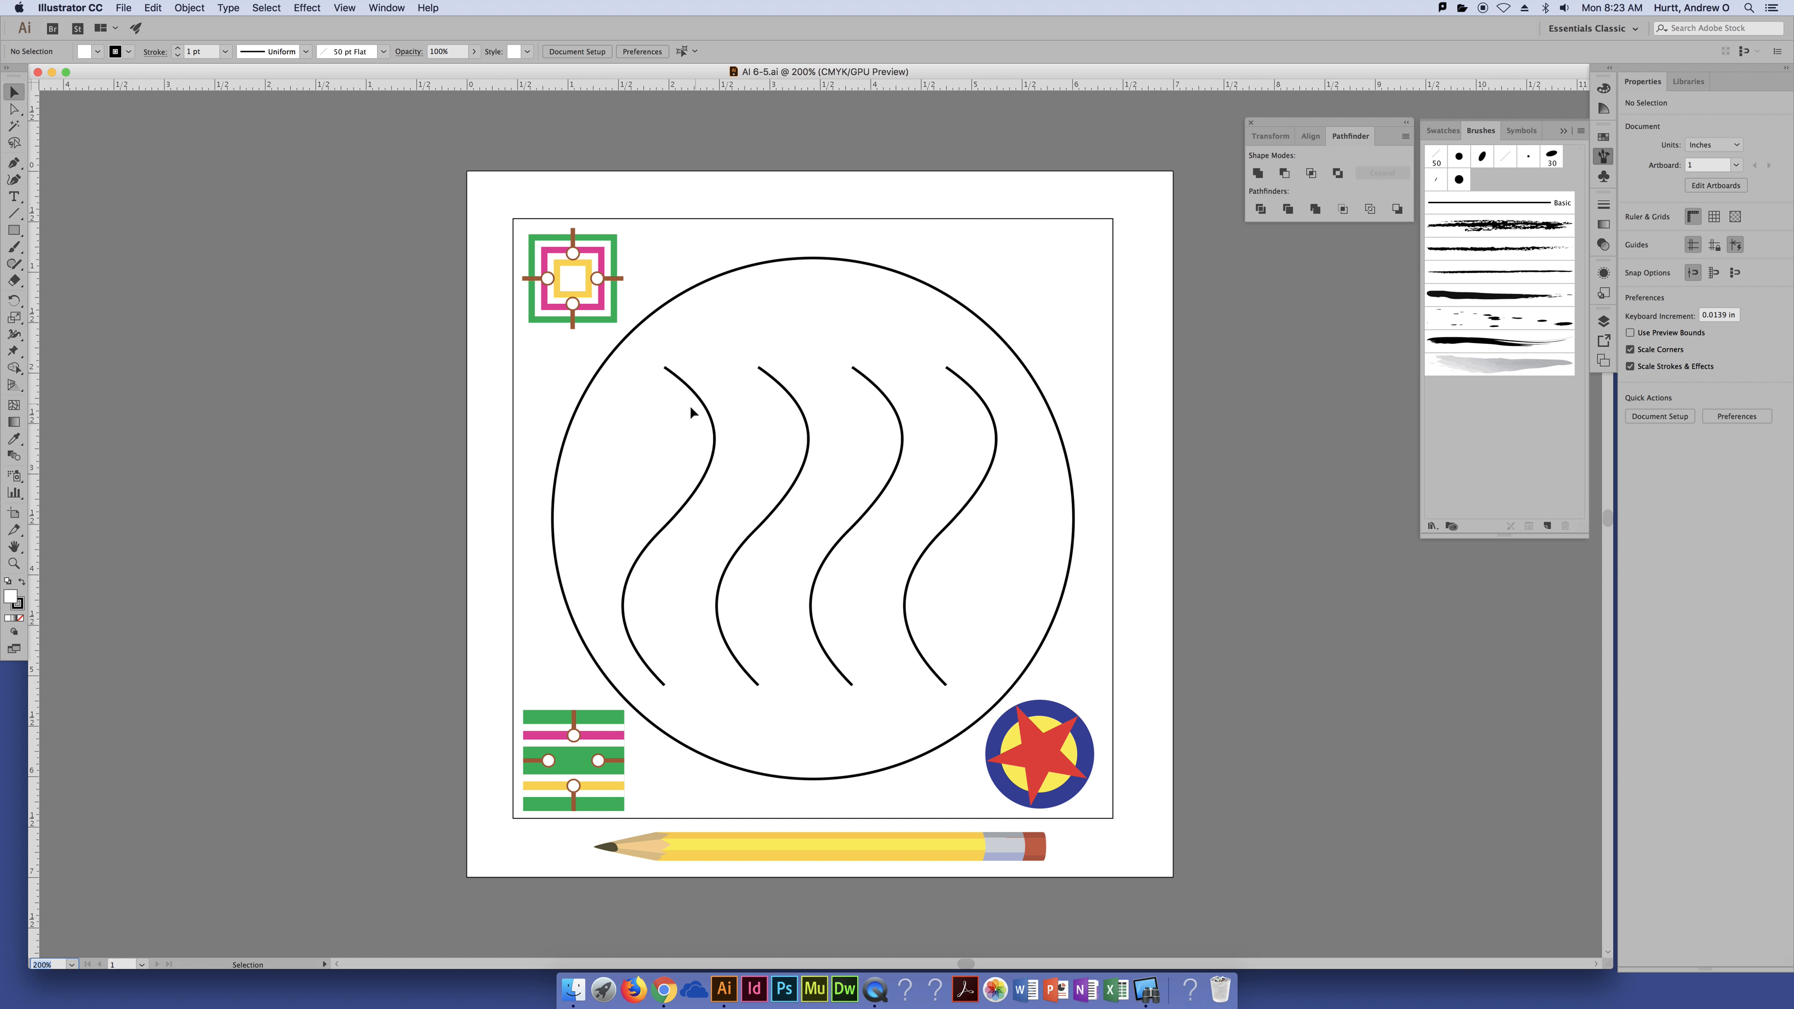
Step: Select the leftmost wavy line, make its stroke active and apply the rough charcoal-like art brush to it
left_click(706, 405)
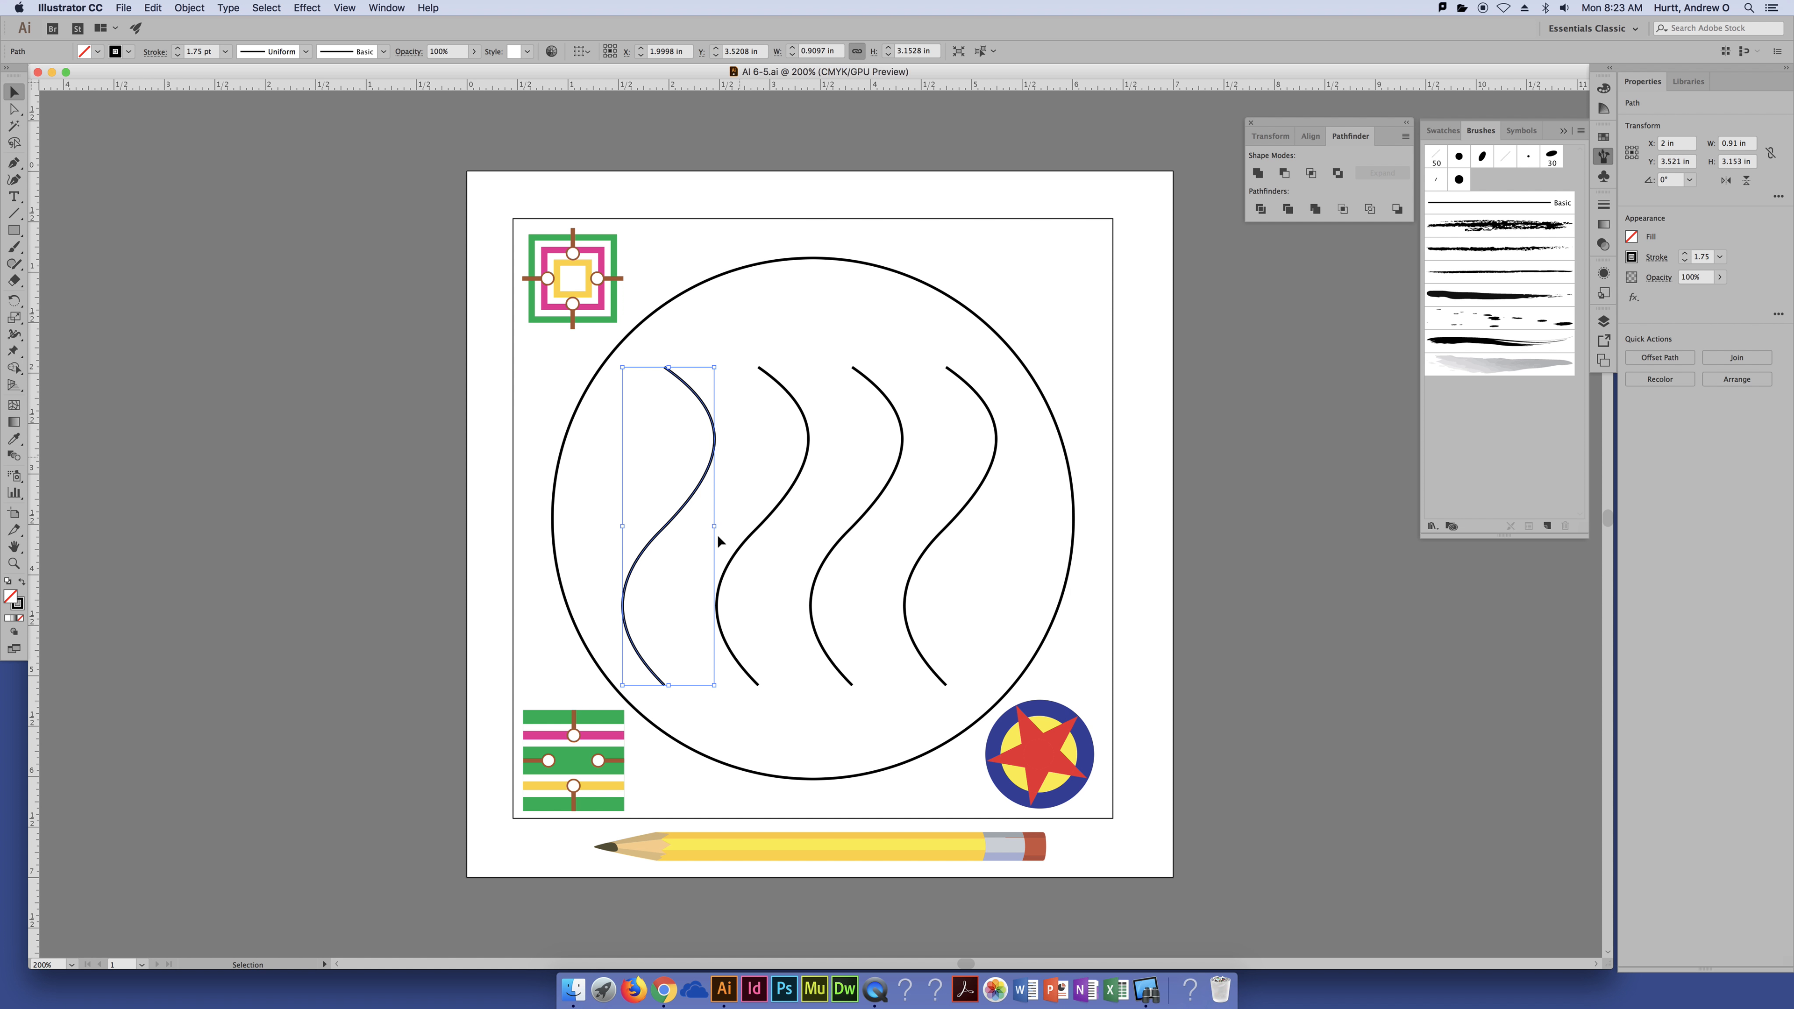
left_click(19, 606)
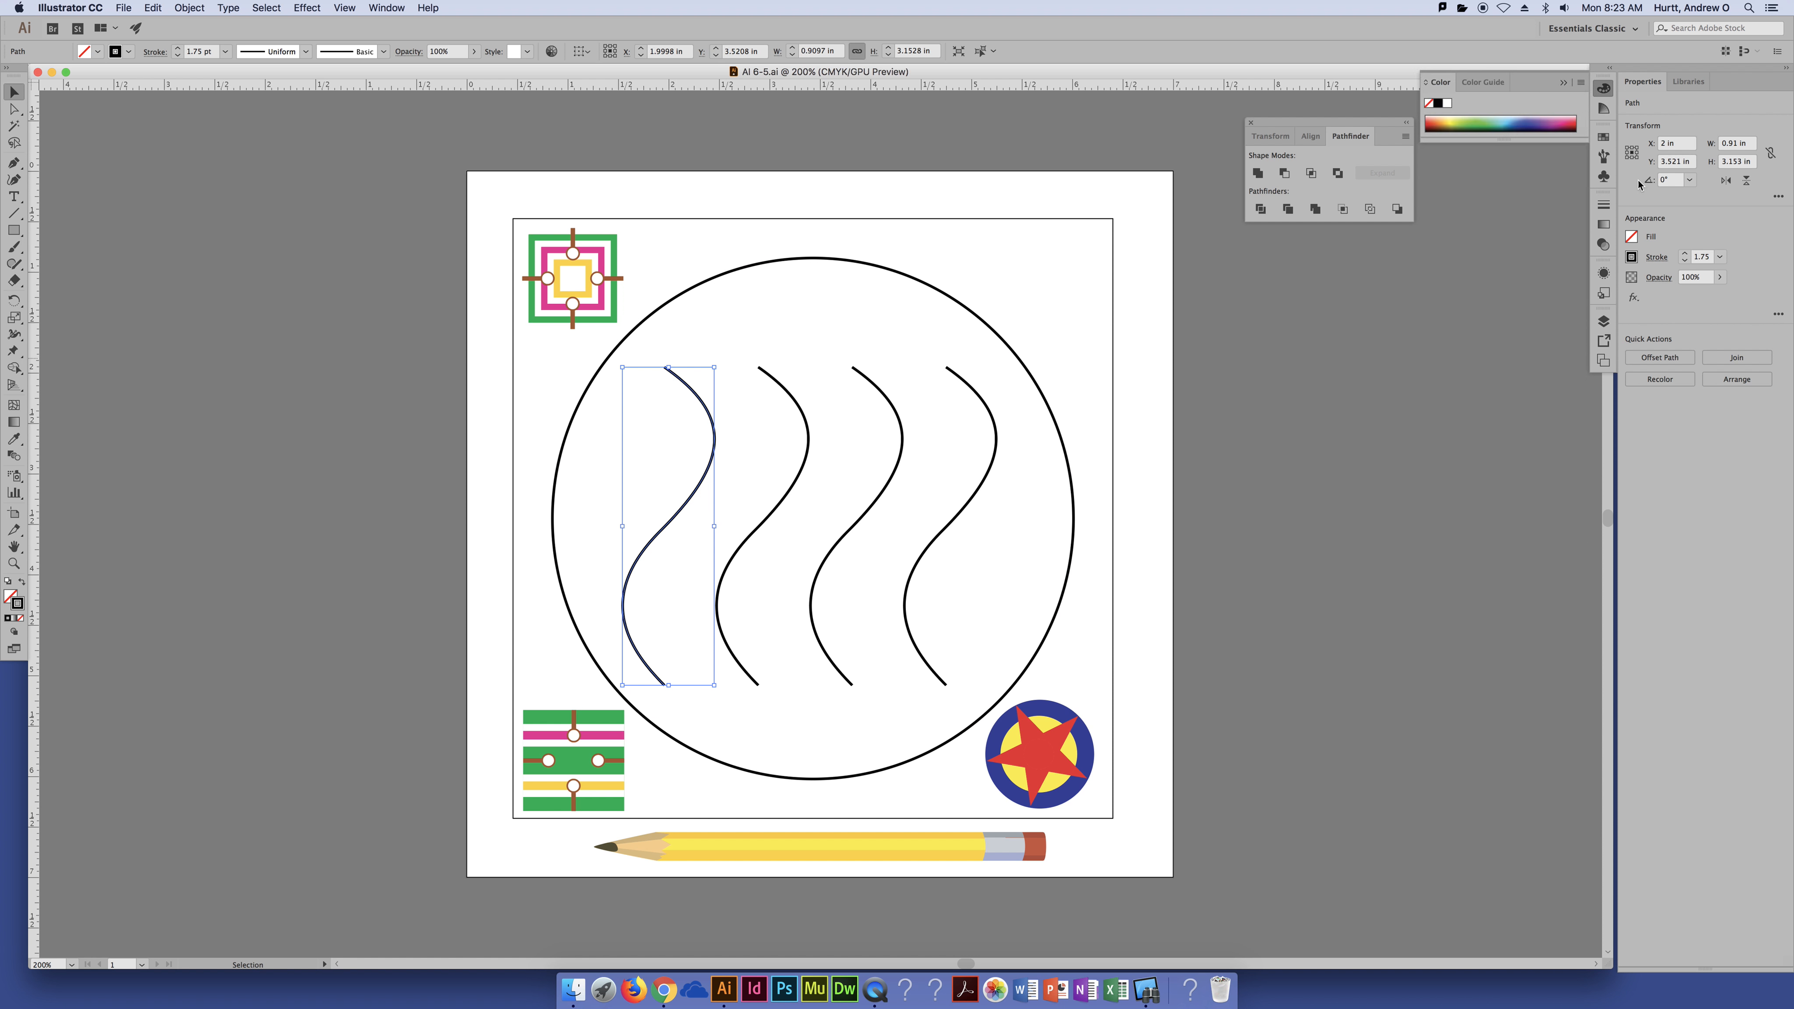
left_click(1603, 156)
left_click(1502, 227)
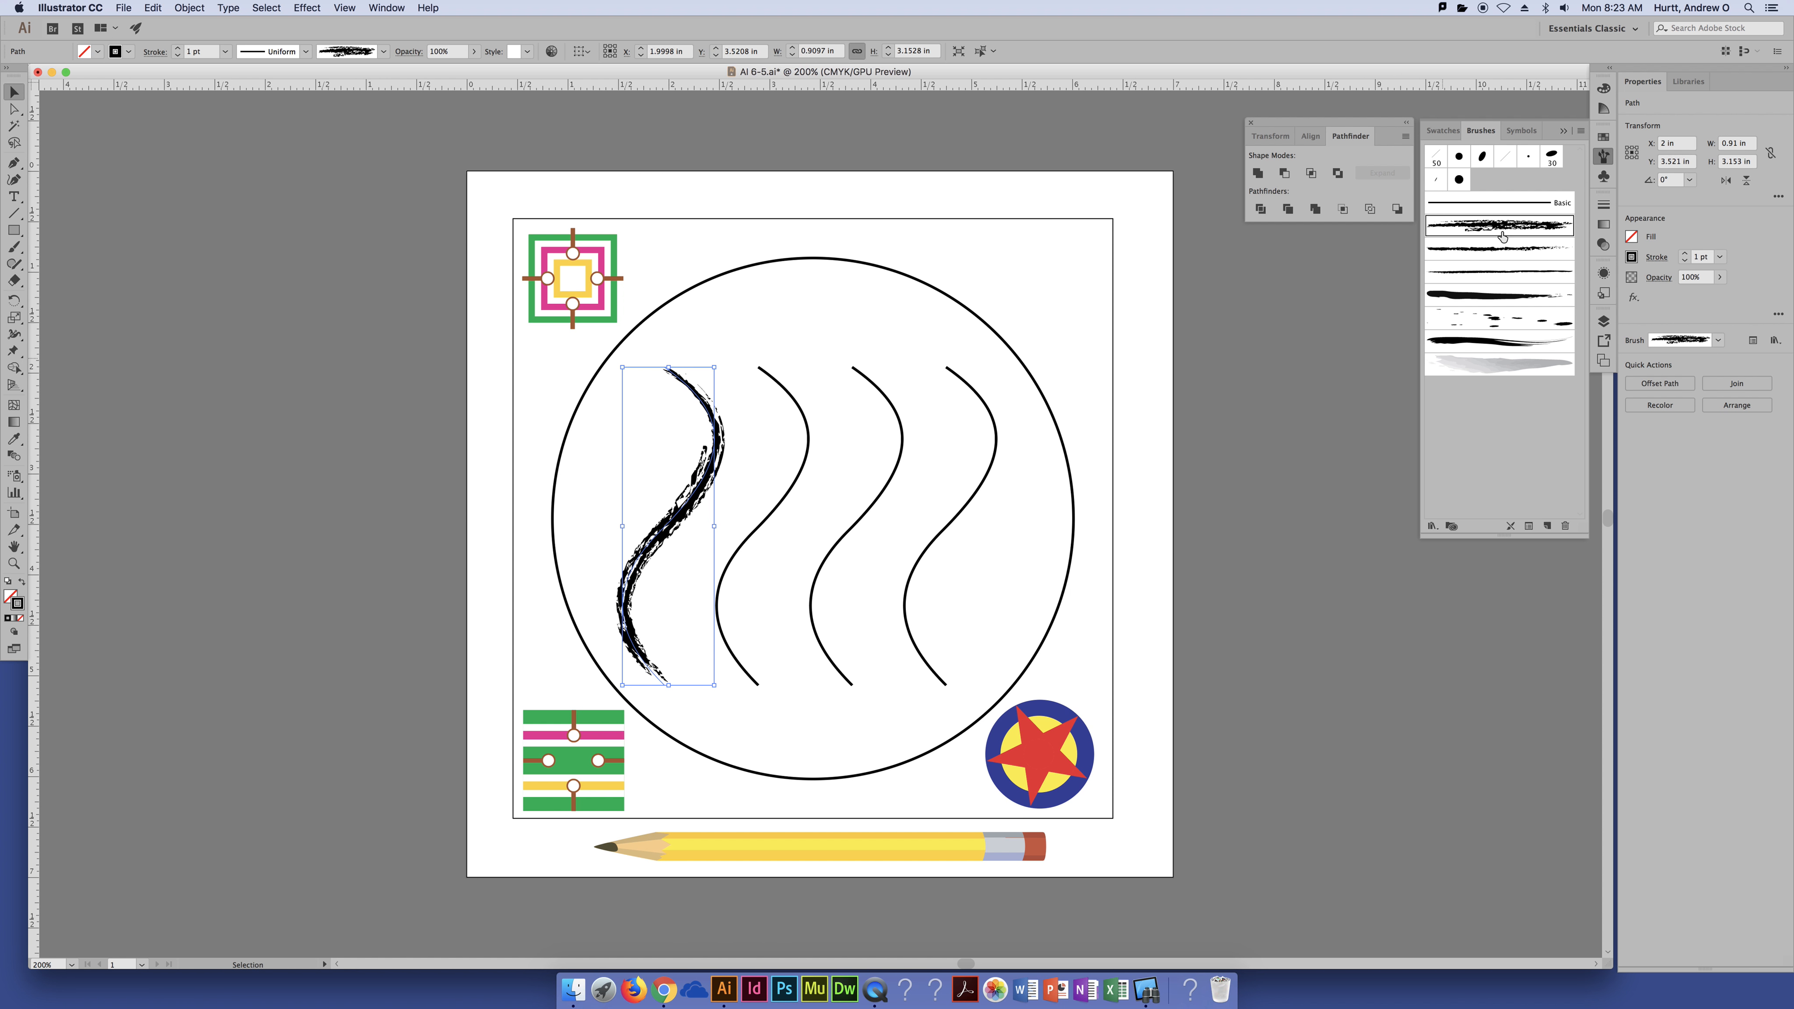
Step: Try the other art brushes, including the splatter and grey wash, and the 30 pt Oval and 15 pt Oval brushes on the leftmost wavy line
left_click(1526, 271)
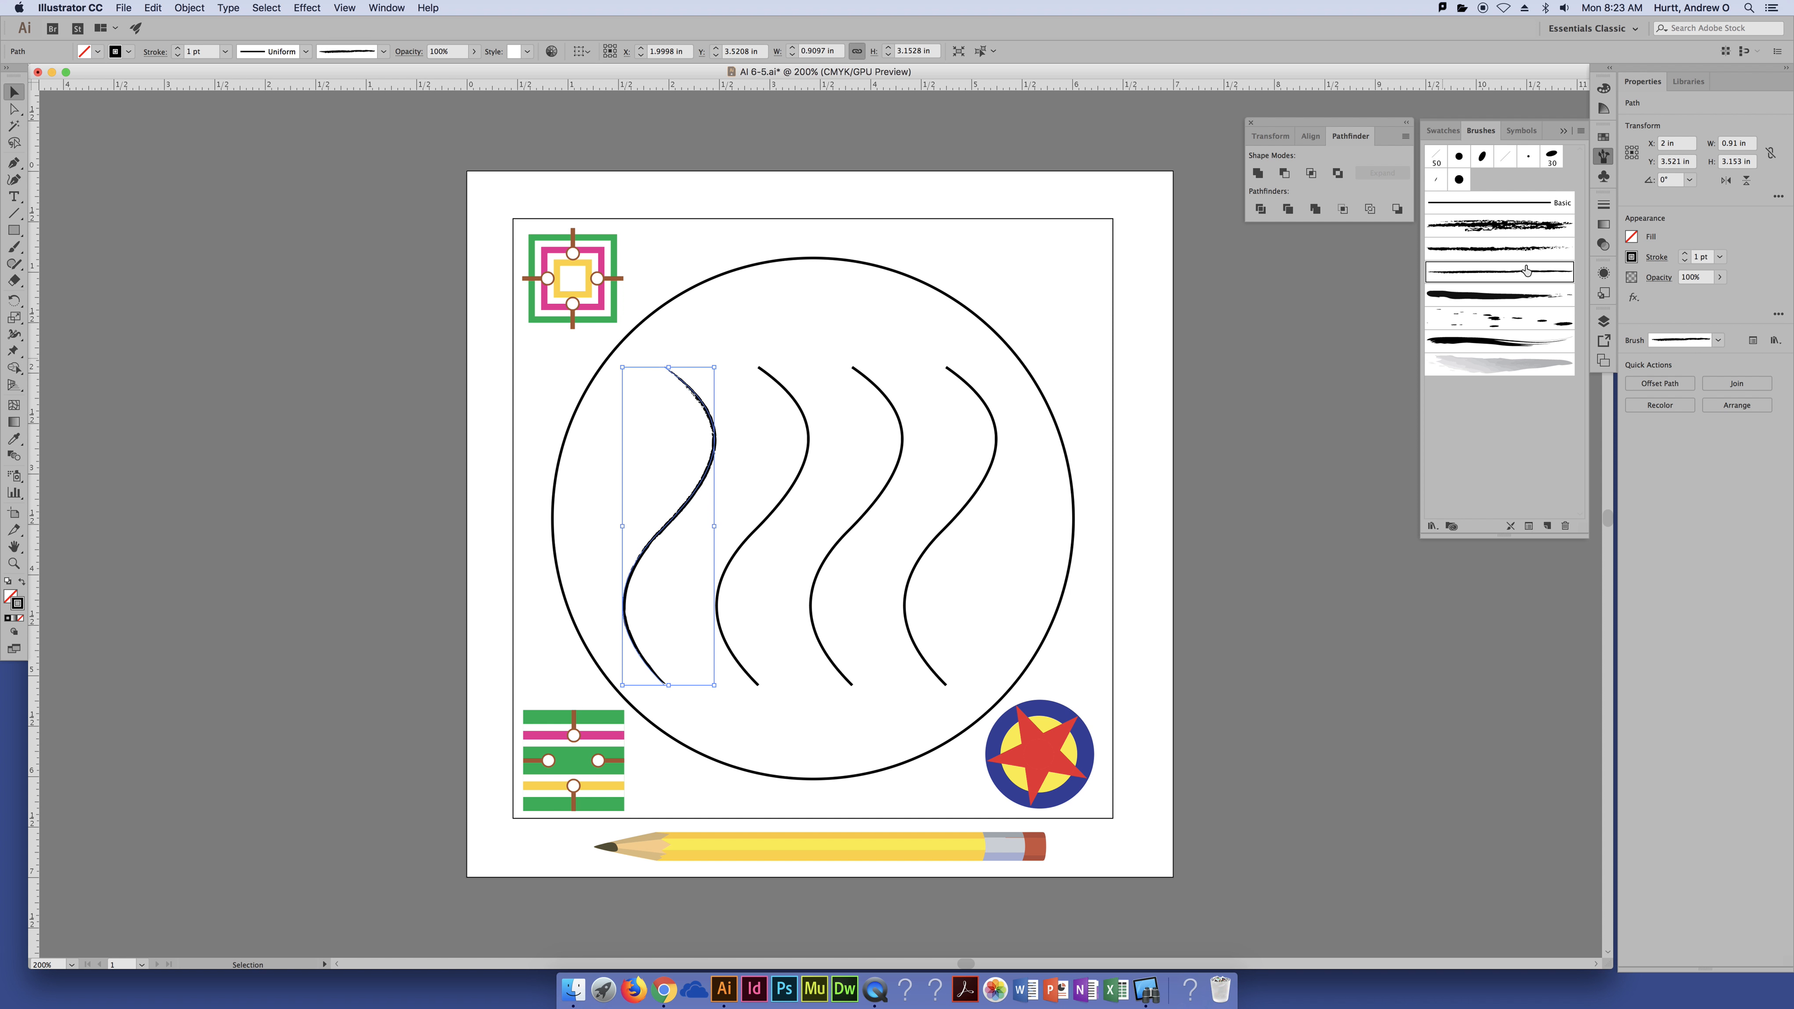
left_click(1516, 299)
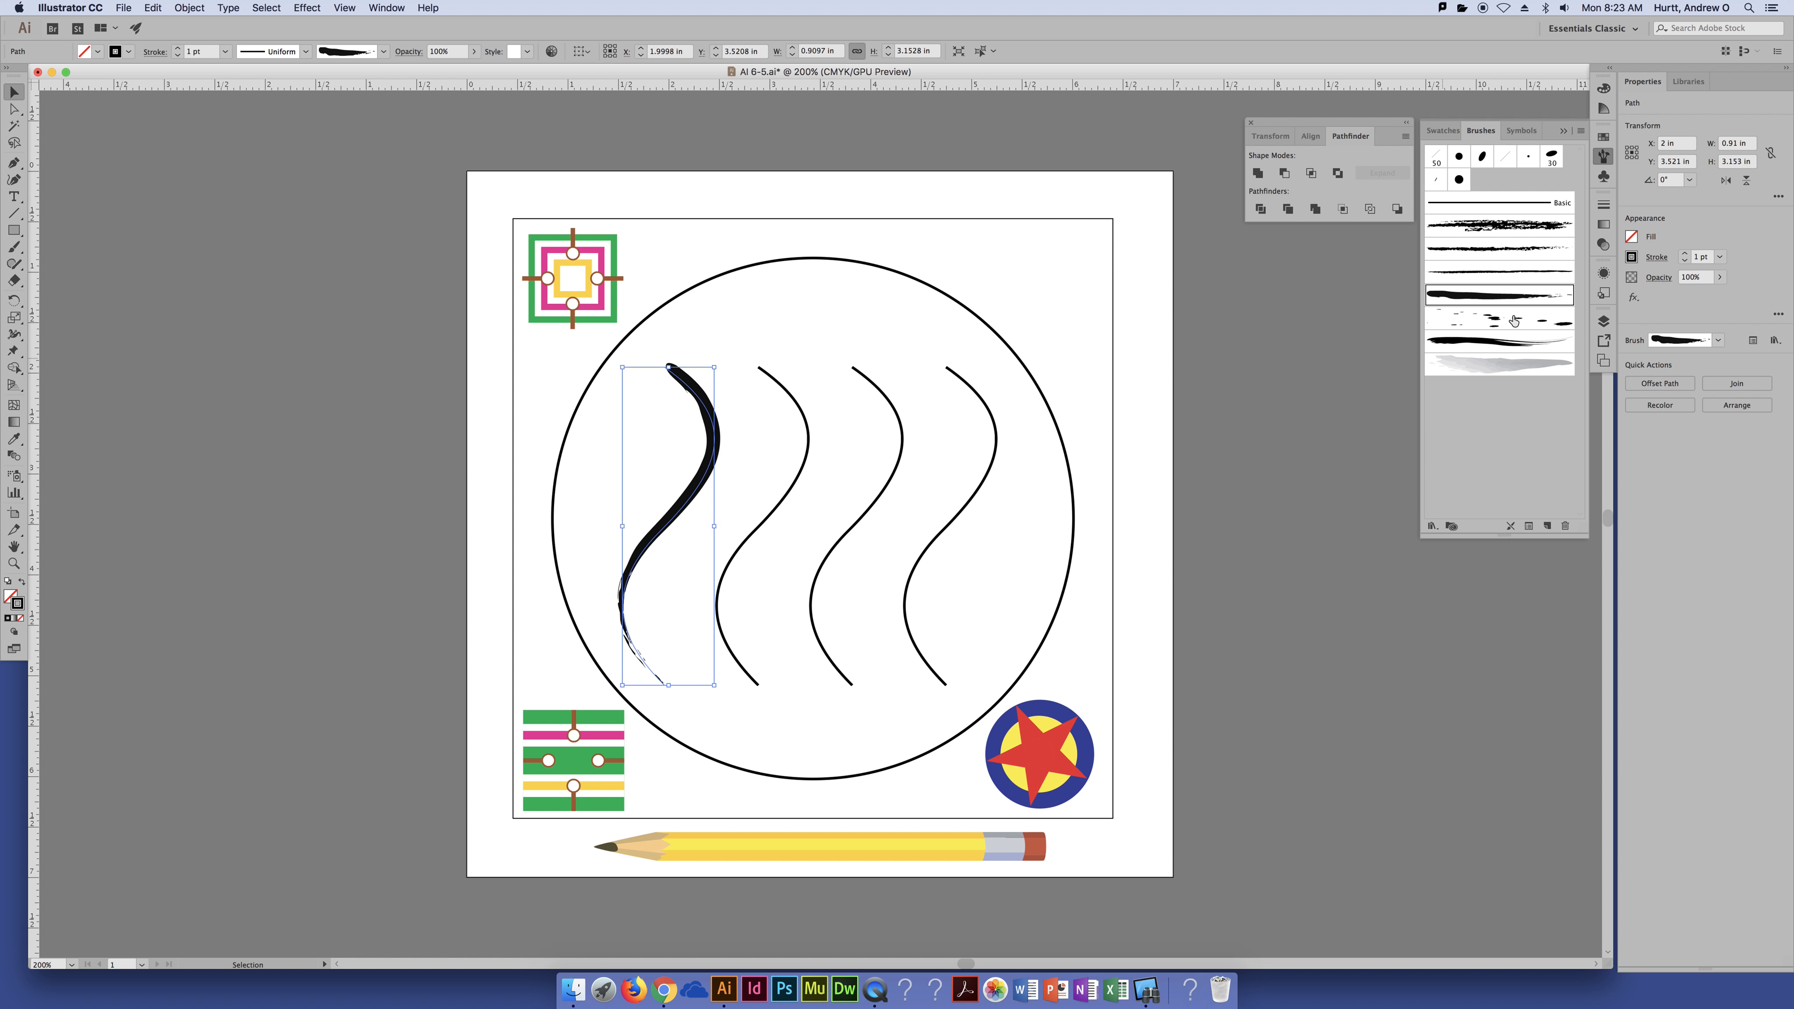
left_click(1513, 319)
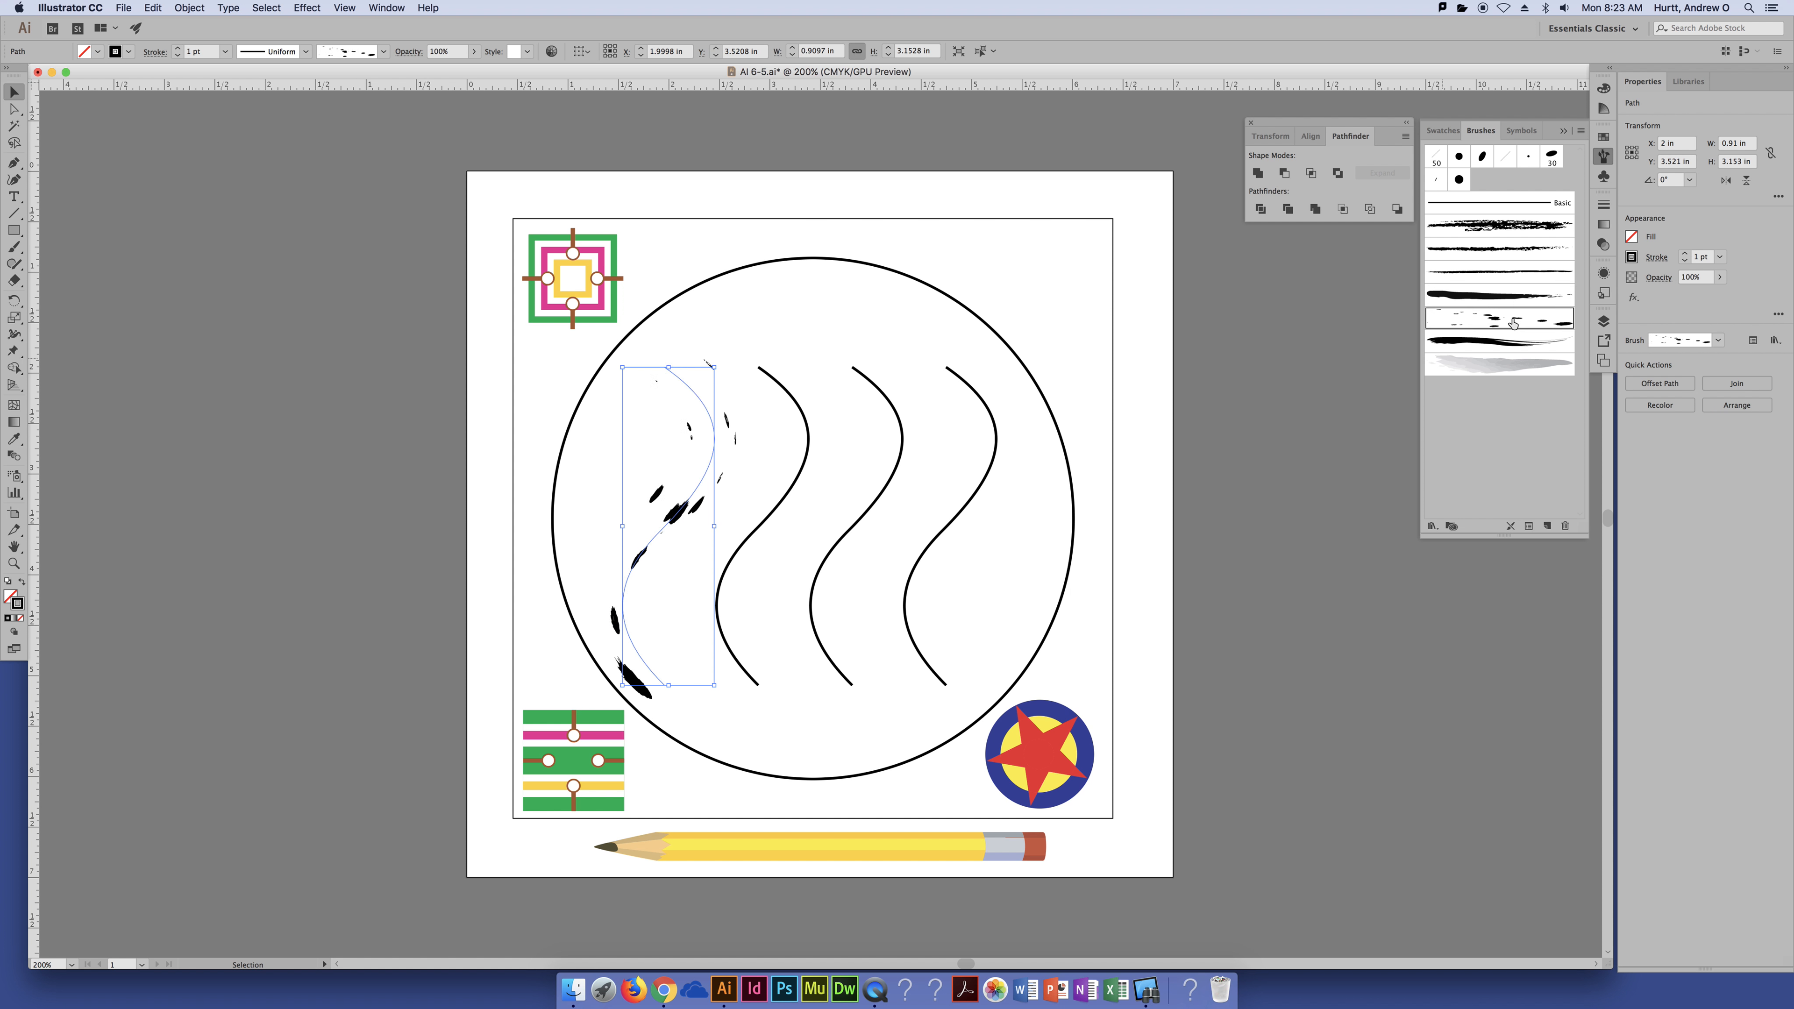
left_click(1509, 349)
left_click(1506, 365)
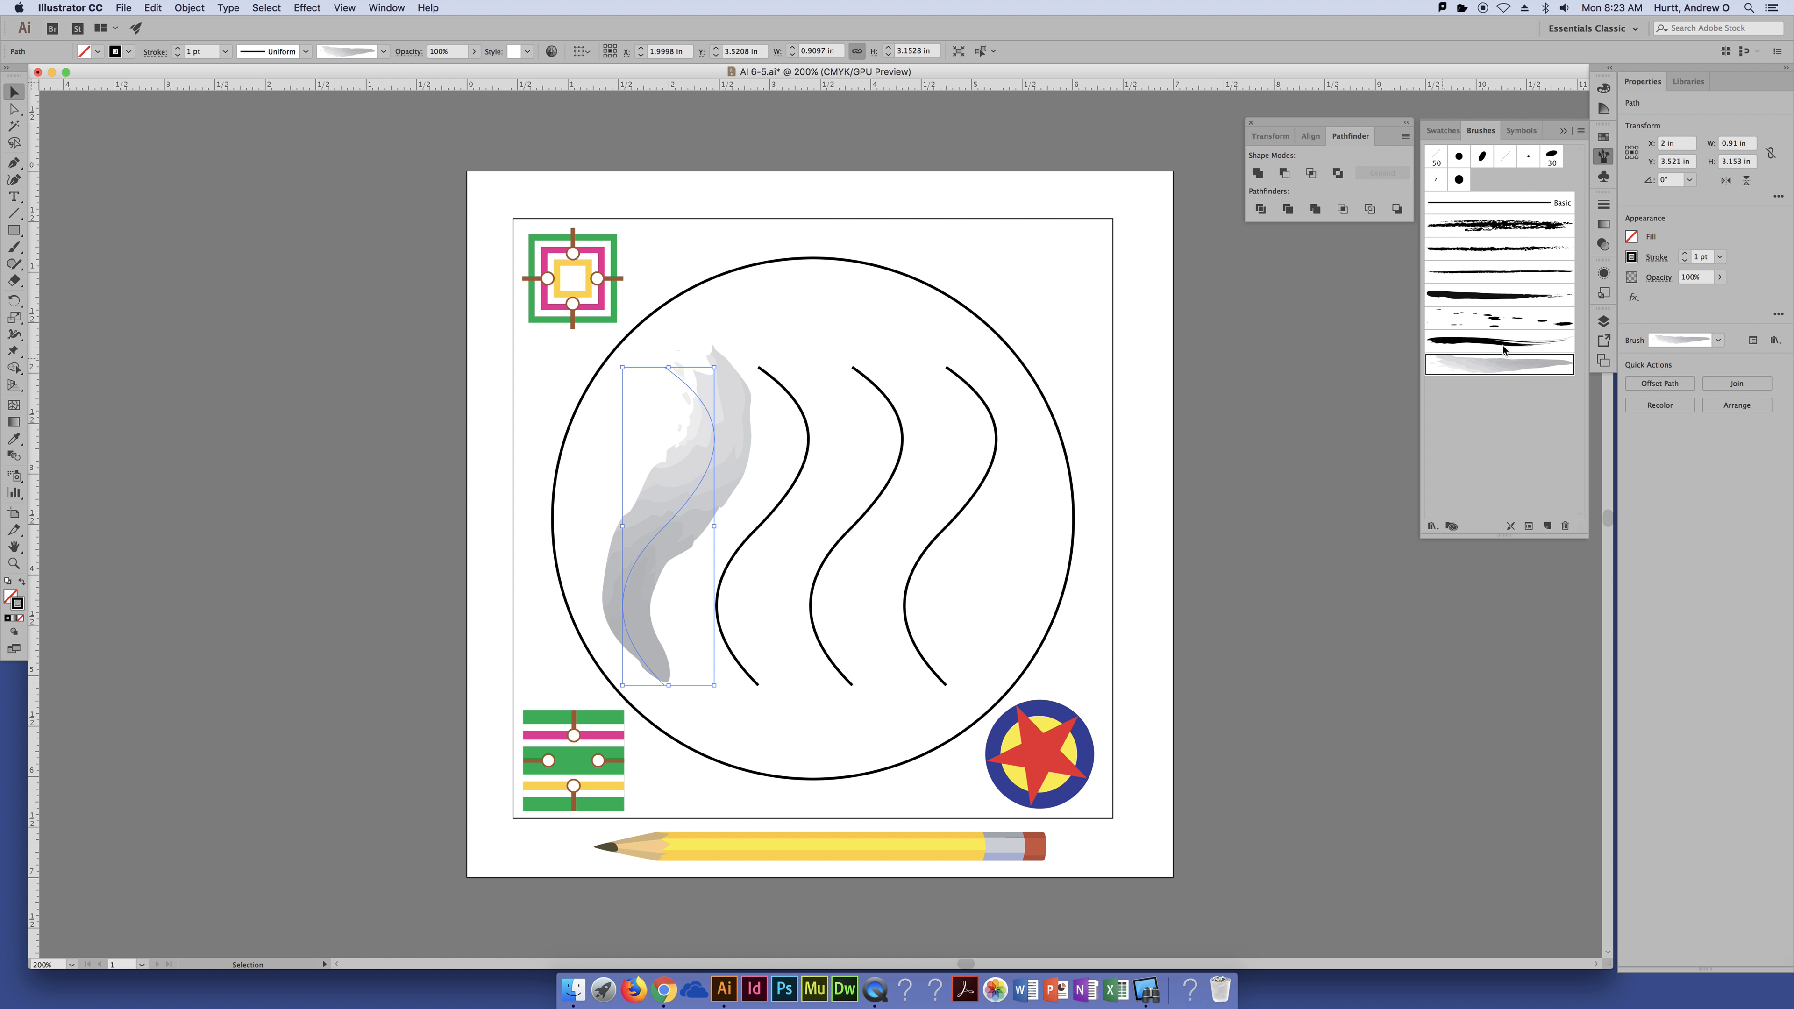
left_click(1550, 157)
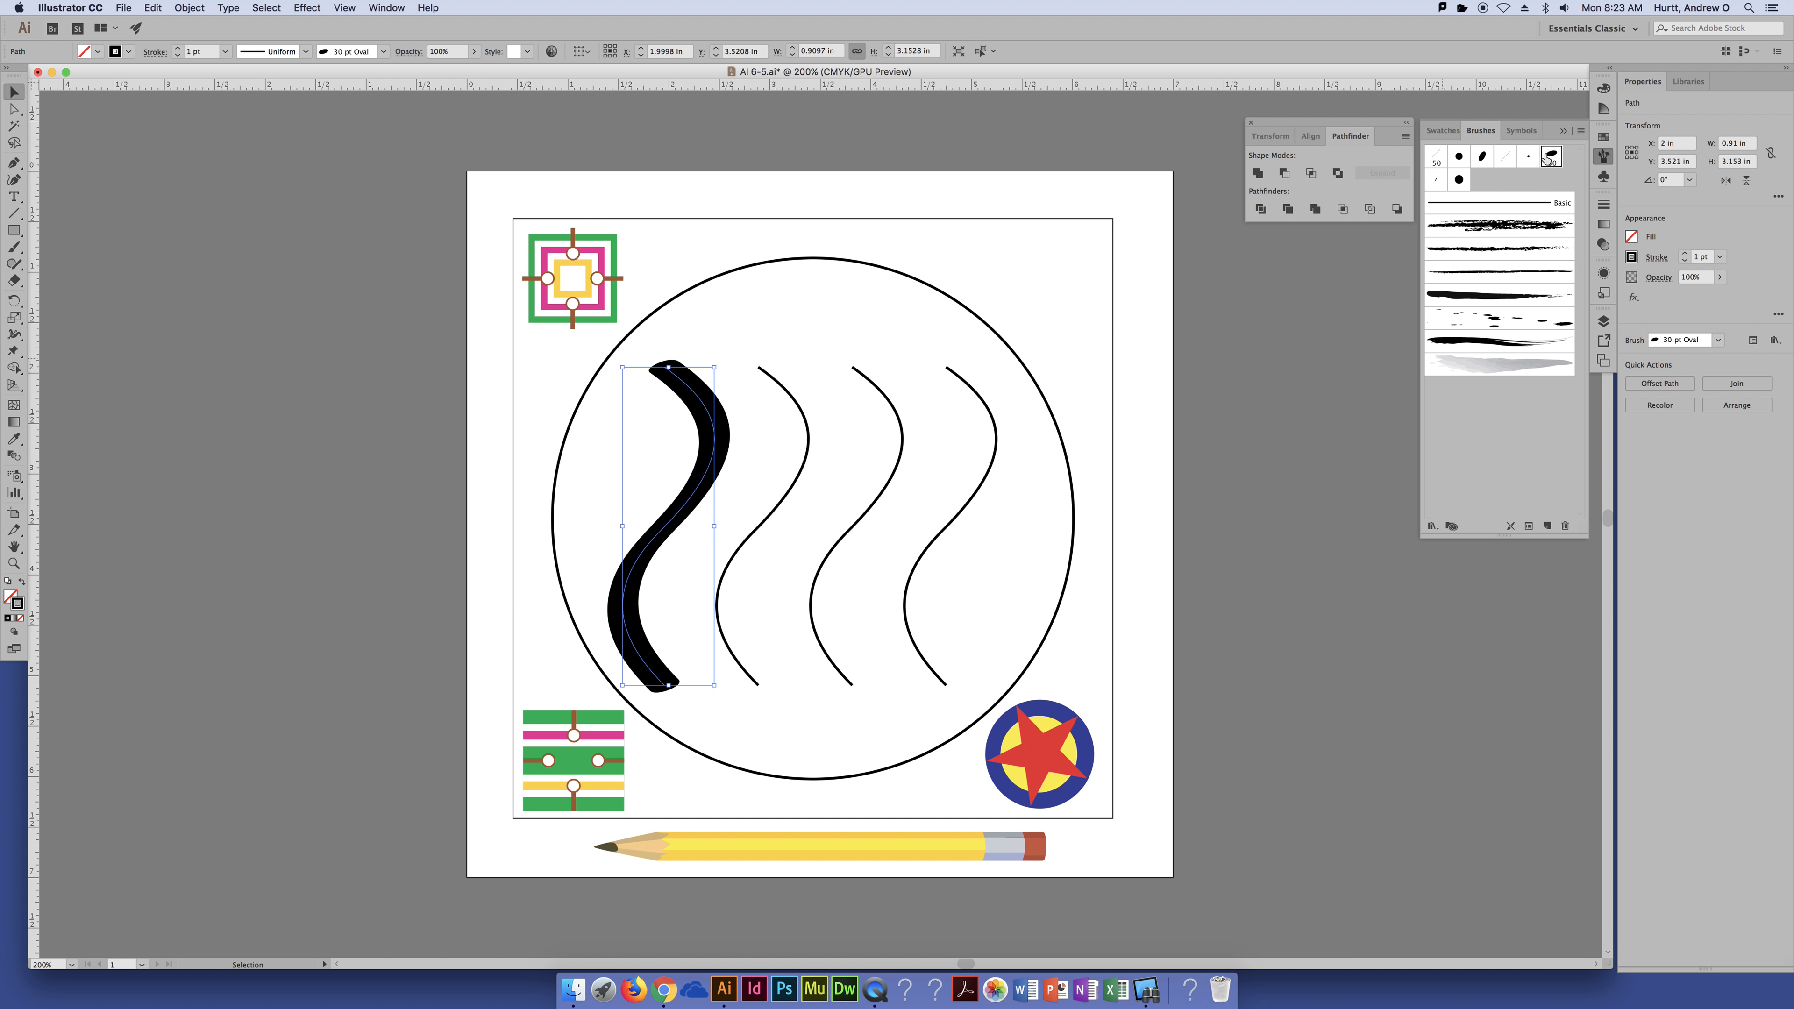
left_click(1530, 157)
left_click(1482, 157)
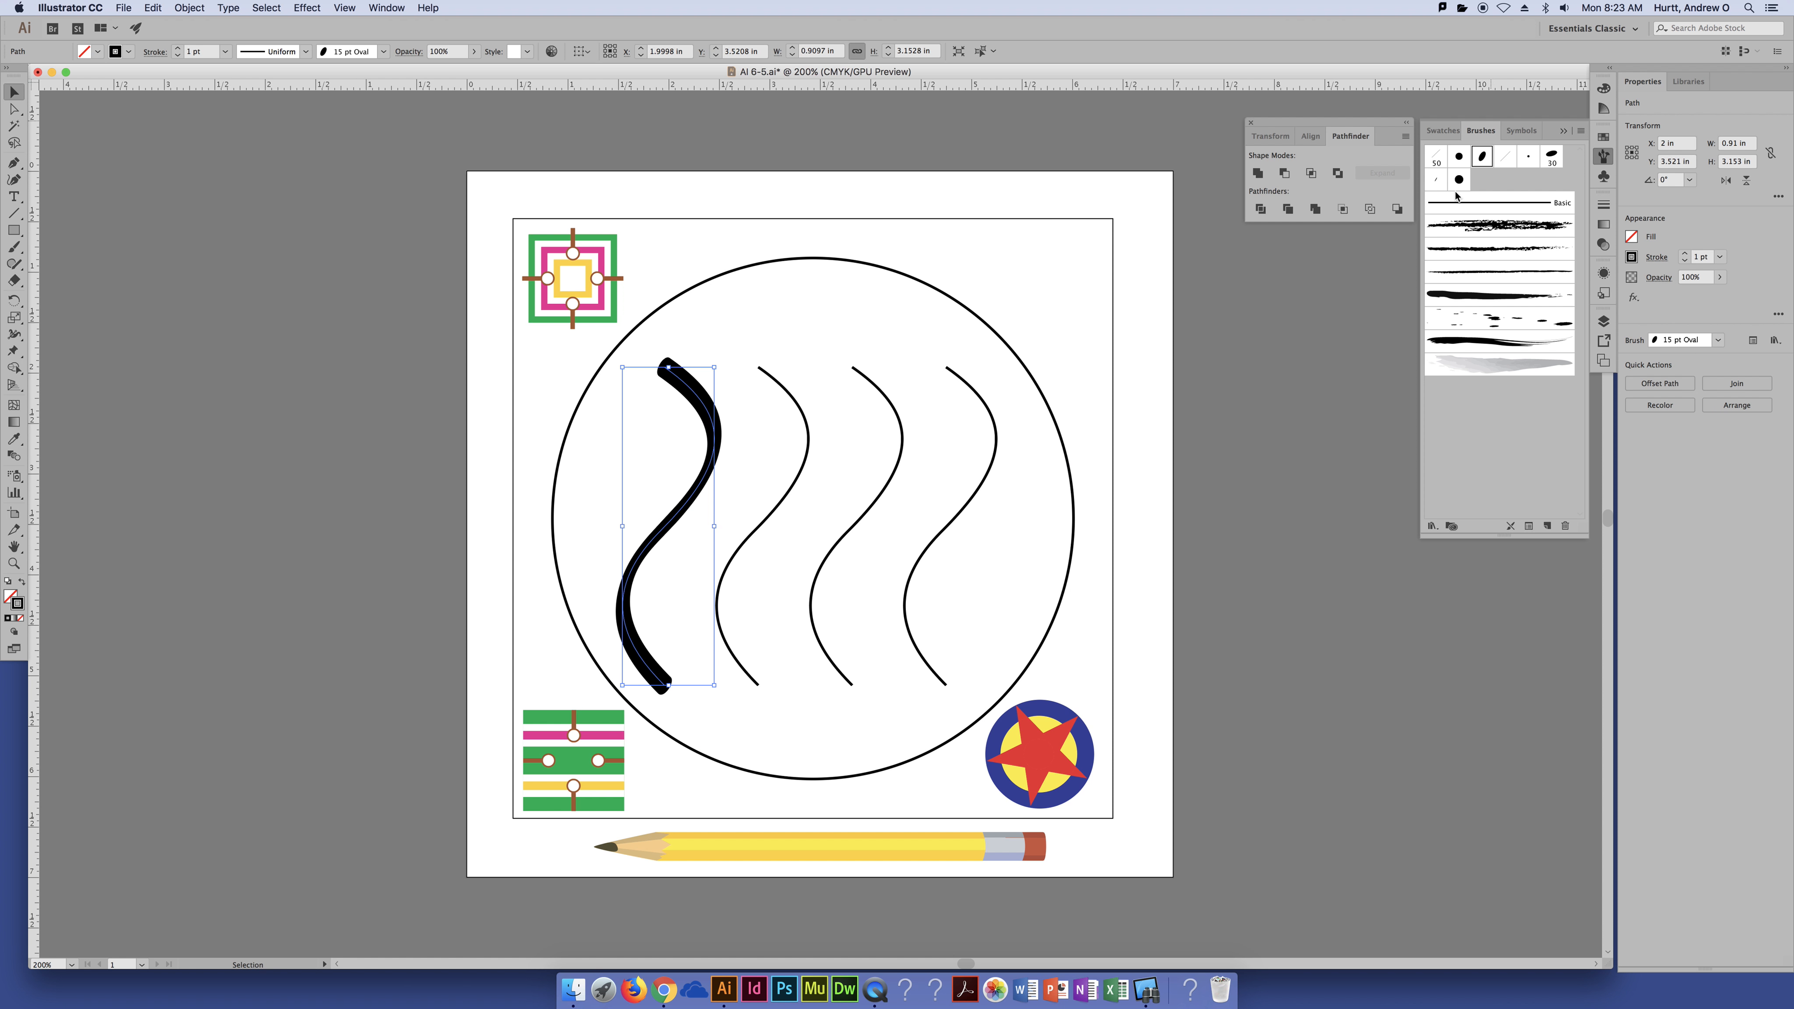
Step: Reapply the rough charcoal-like art brush to the leftmost wavy line and set its stroke weight to 0.5 pt
left_click(1481, 226)
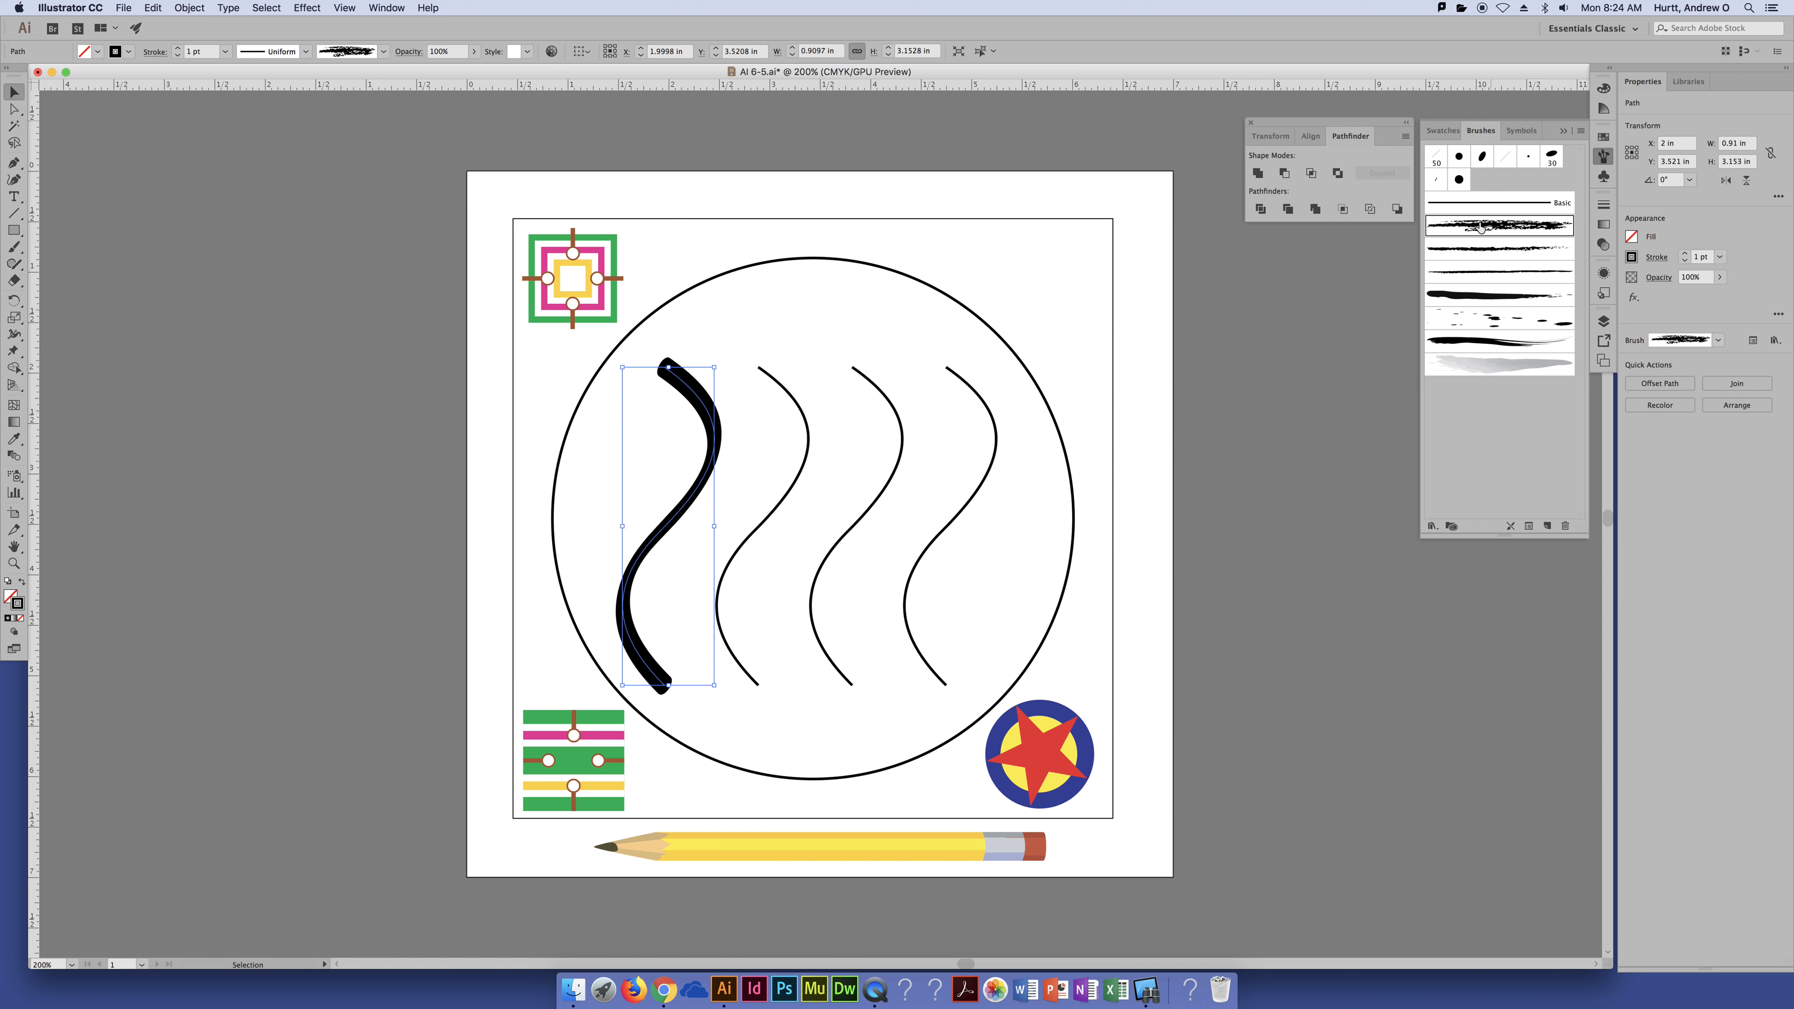
left_click(1603, 204)
left_click(1581, 200)
left_click(1594, 202)
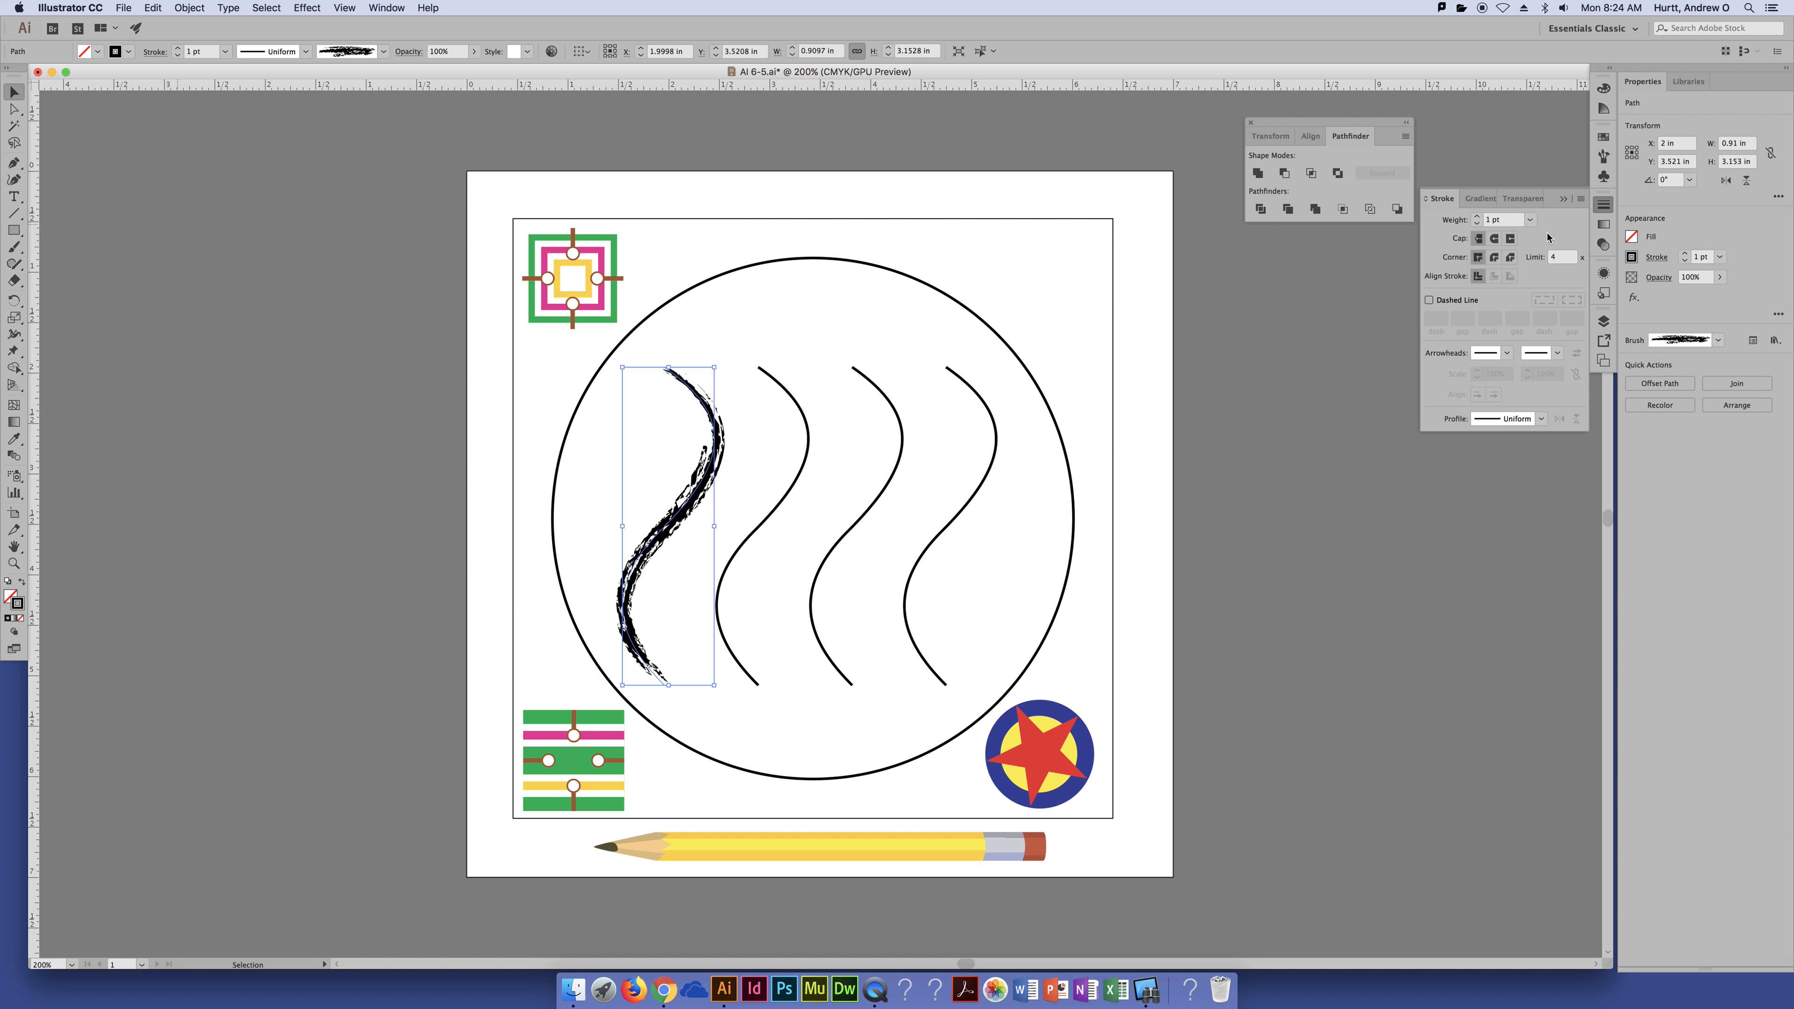
left_click(1530, 220)
left_click(1545, 250)
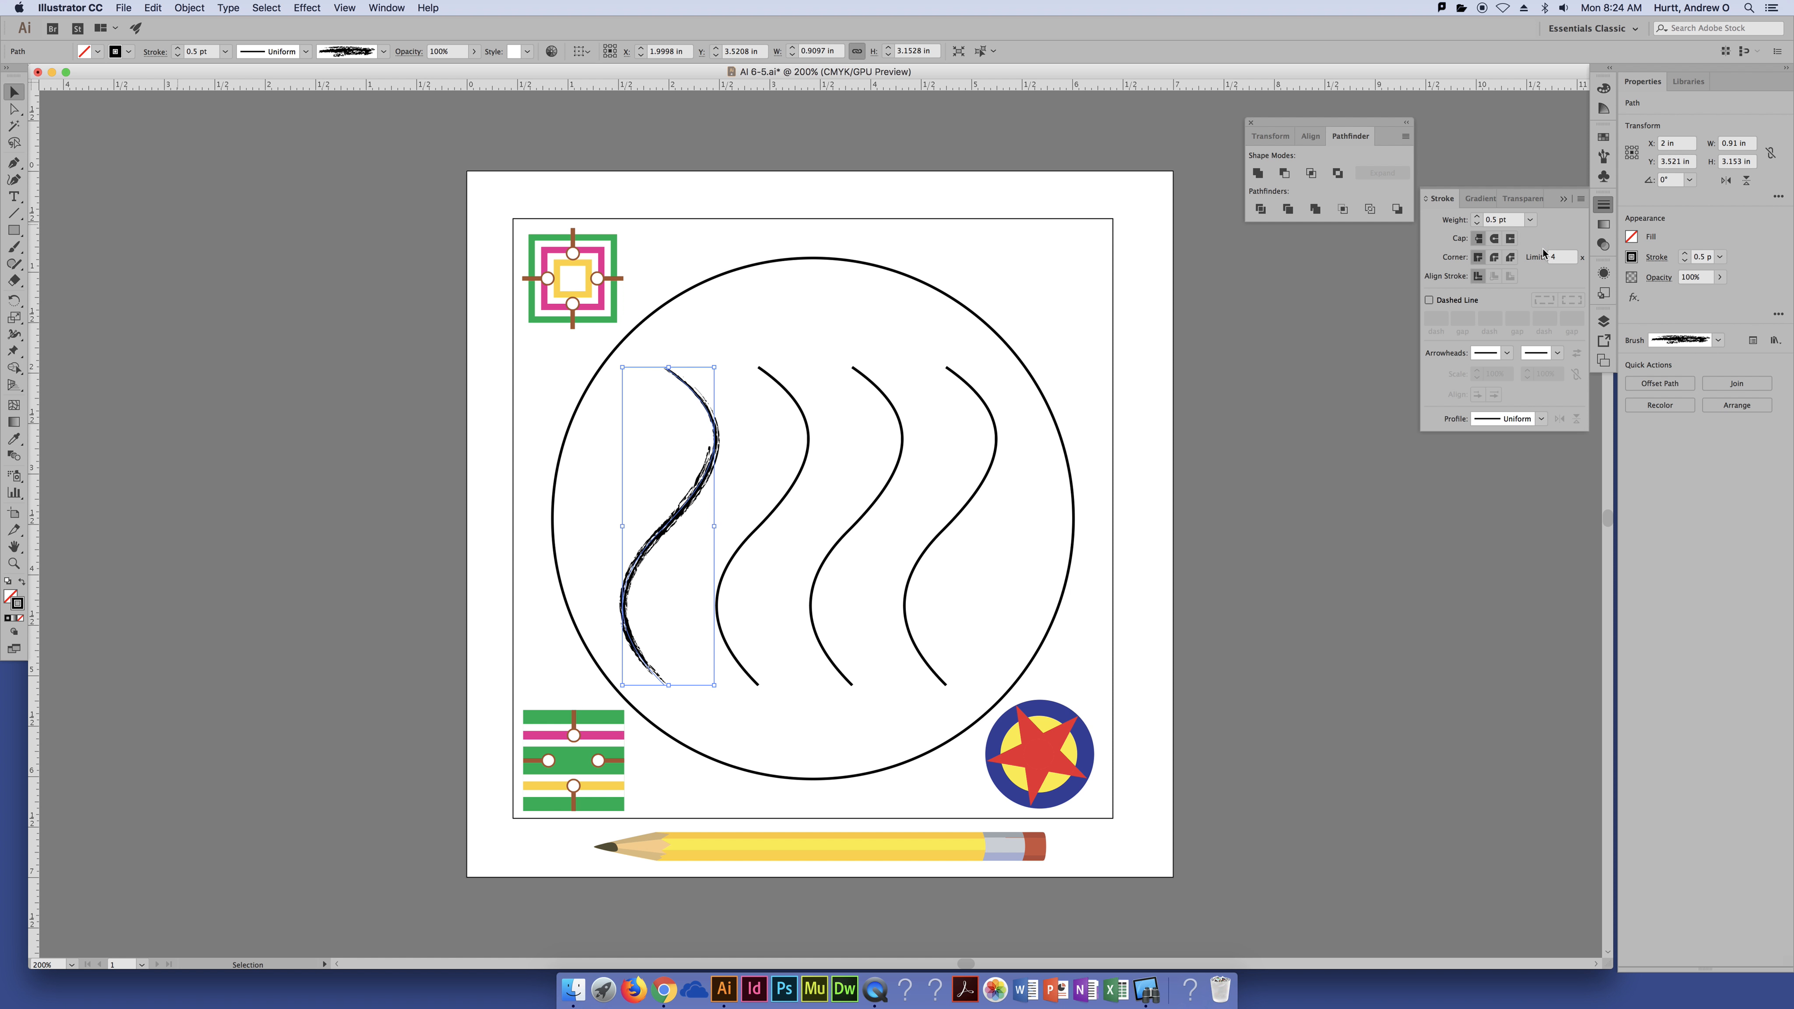
left_click(1079, 359)
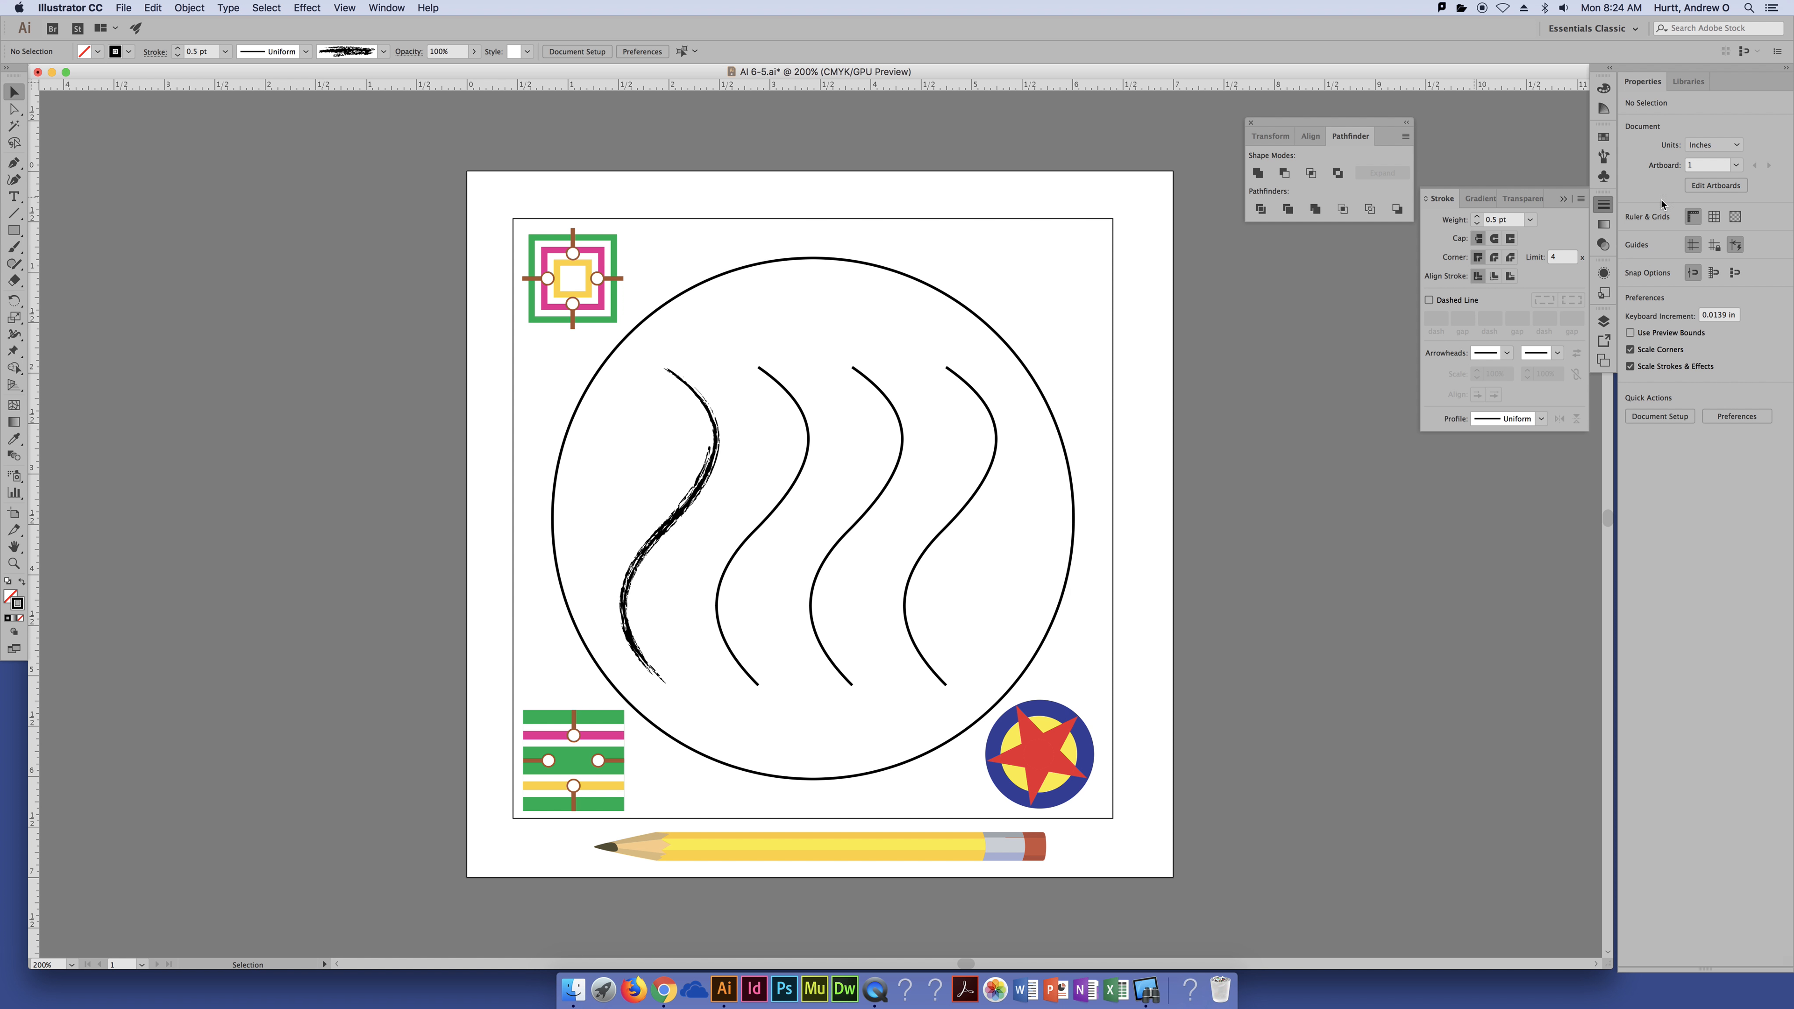
Step: Apply the grey wash art brush to the second wavy line and set its stroke weight to 0.25 pt
left_click(1603, 156)
left_click(784, 399)
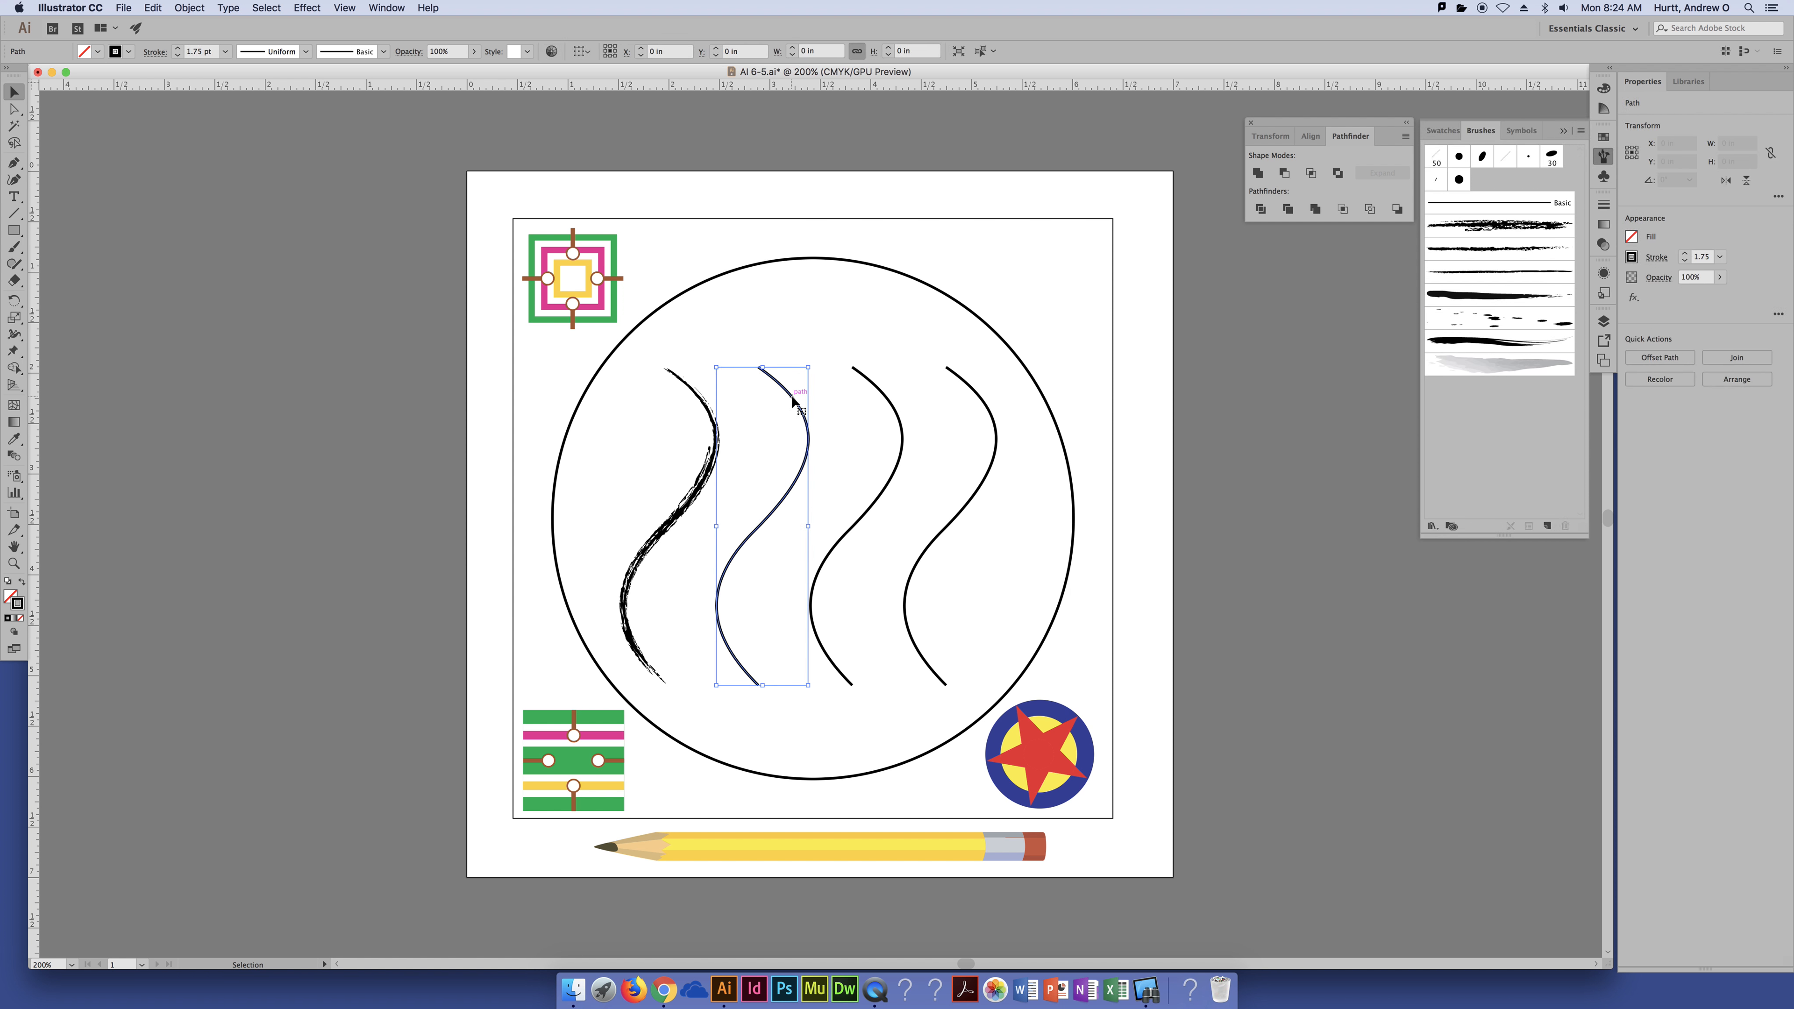
left_click(1503, 368)
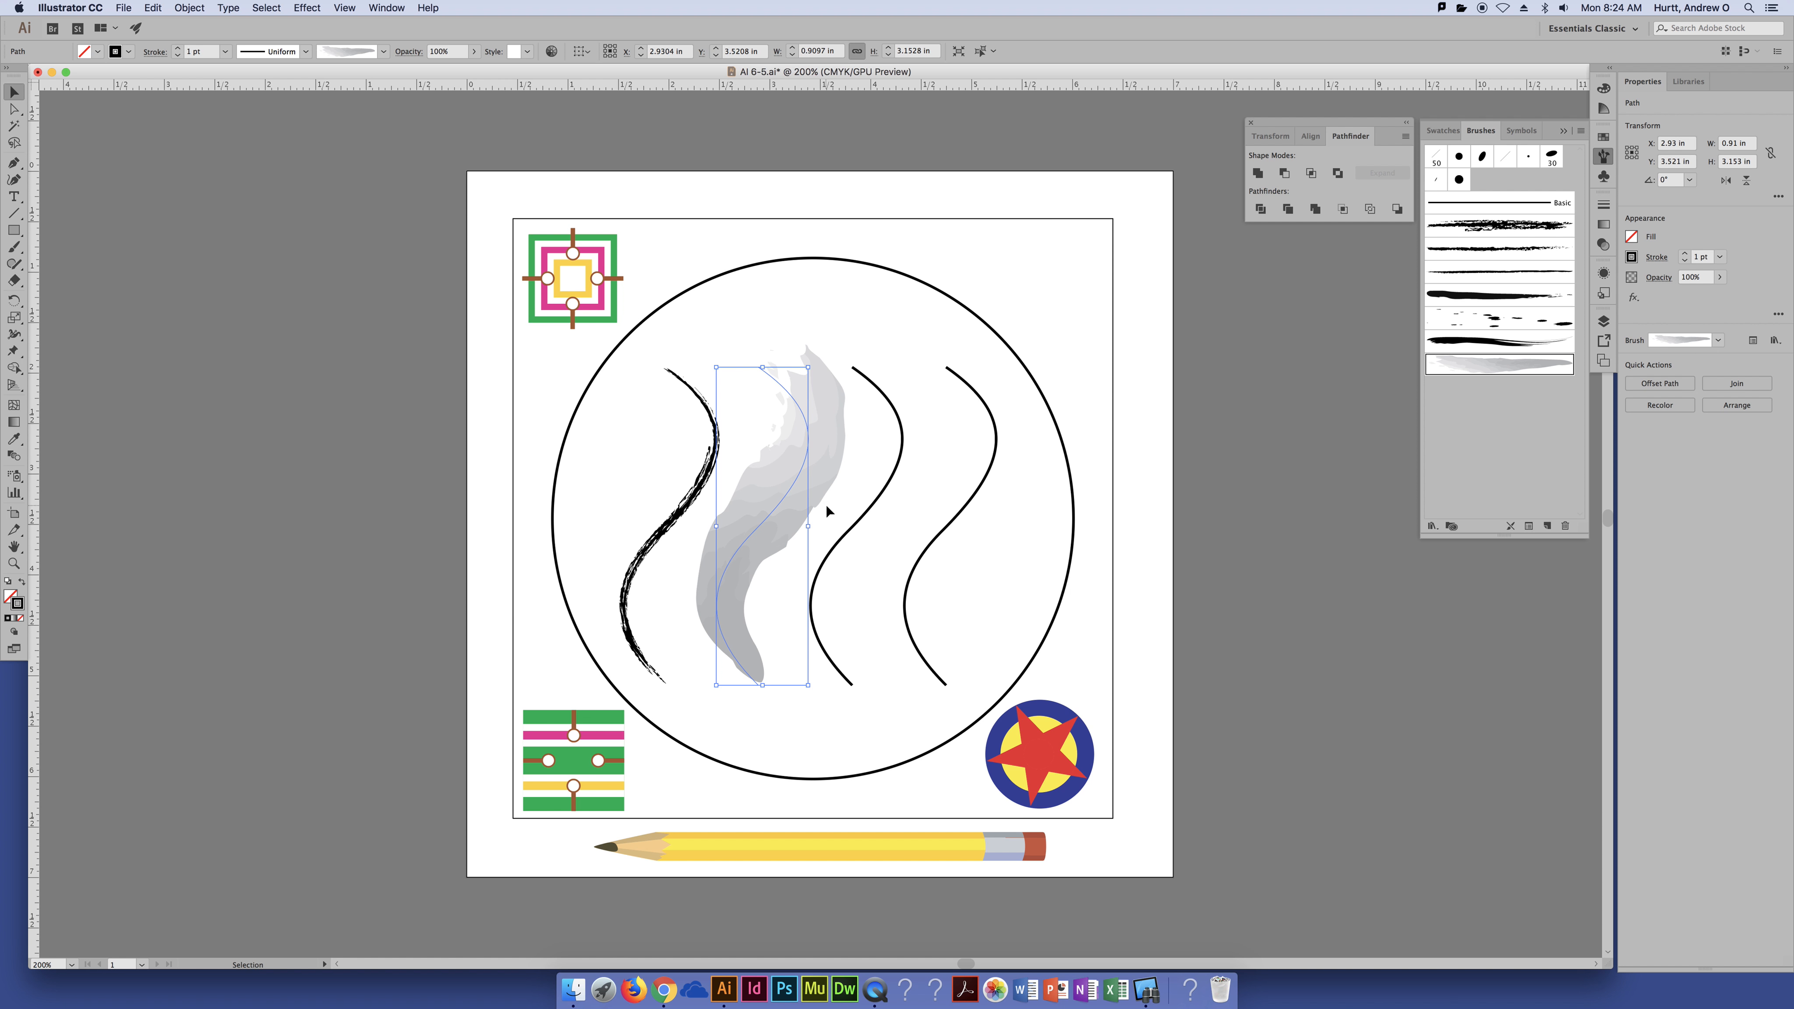
left_click(1604, 205)
left_click(1531, 220)
left_click(1543, 232)
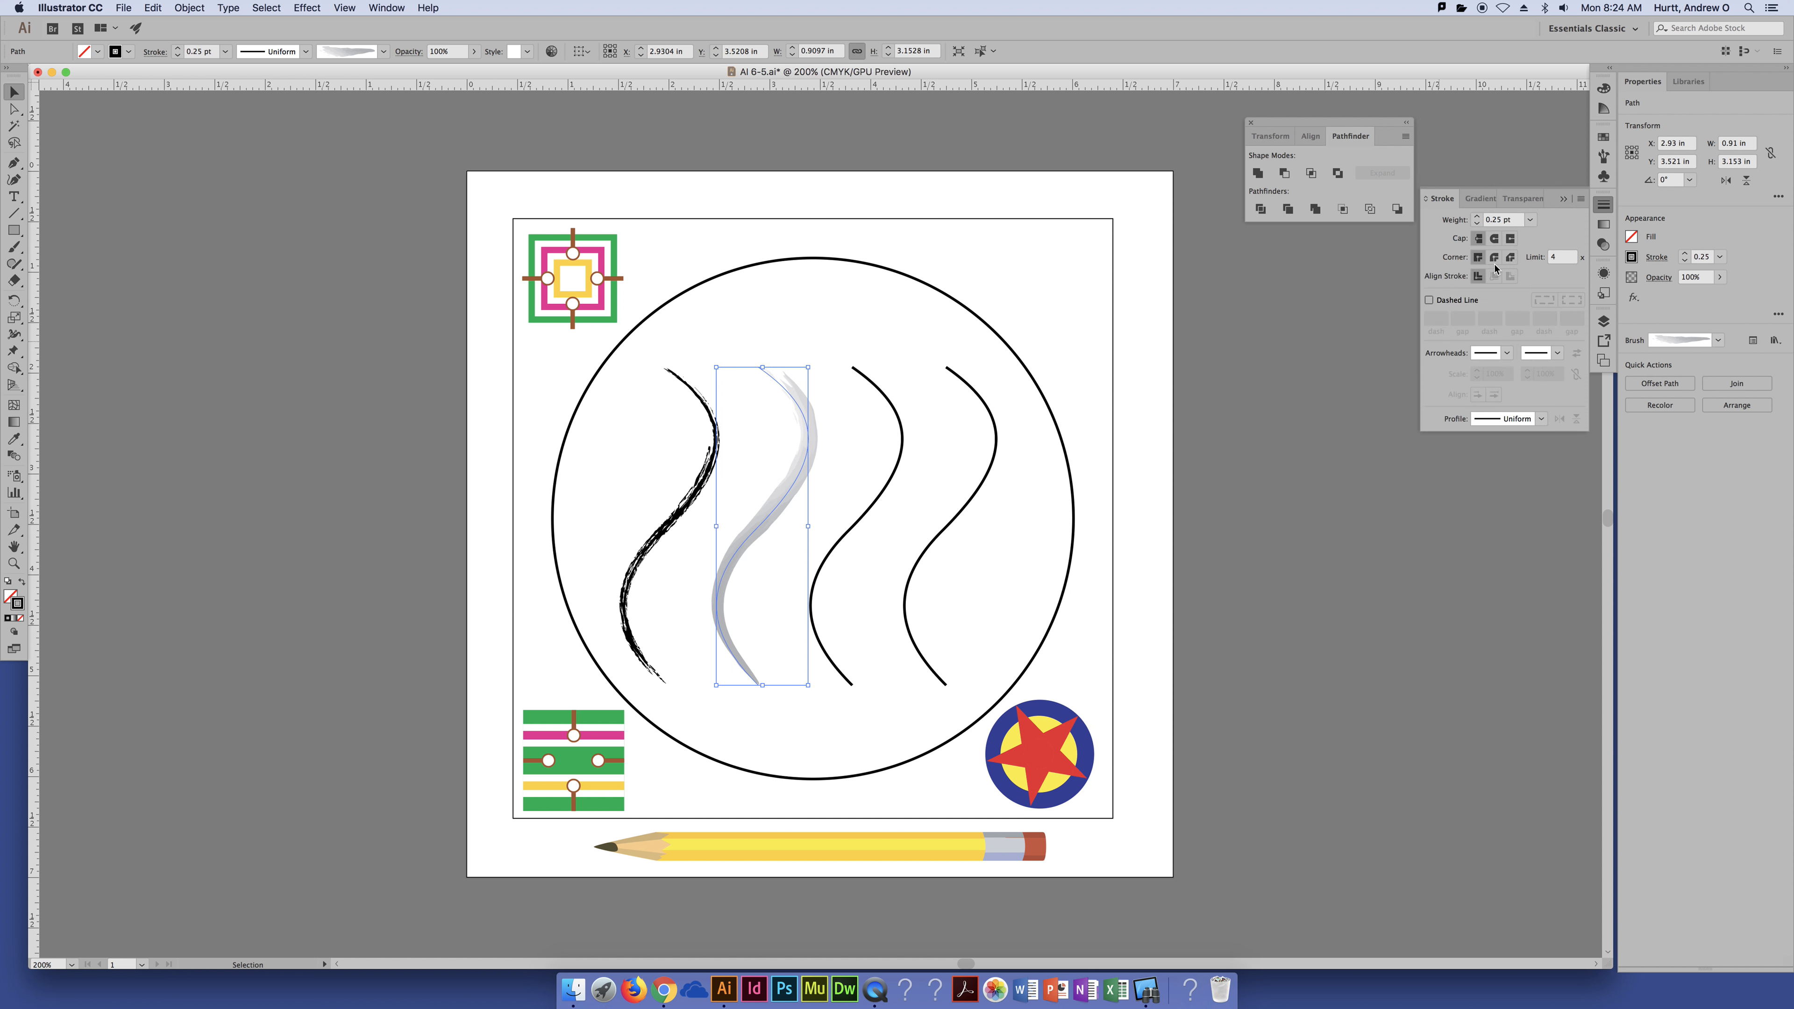
left_click(1140, 375)
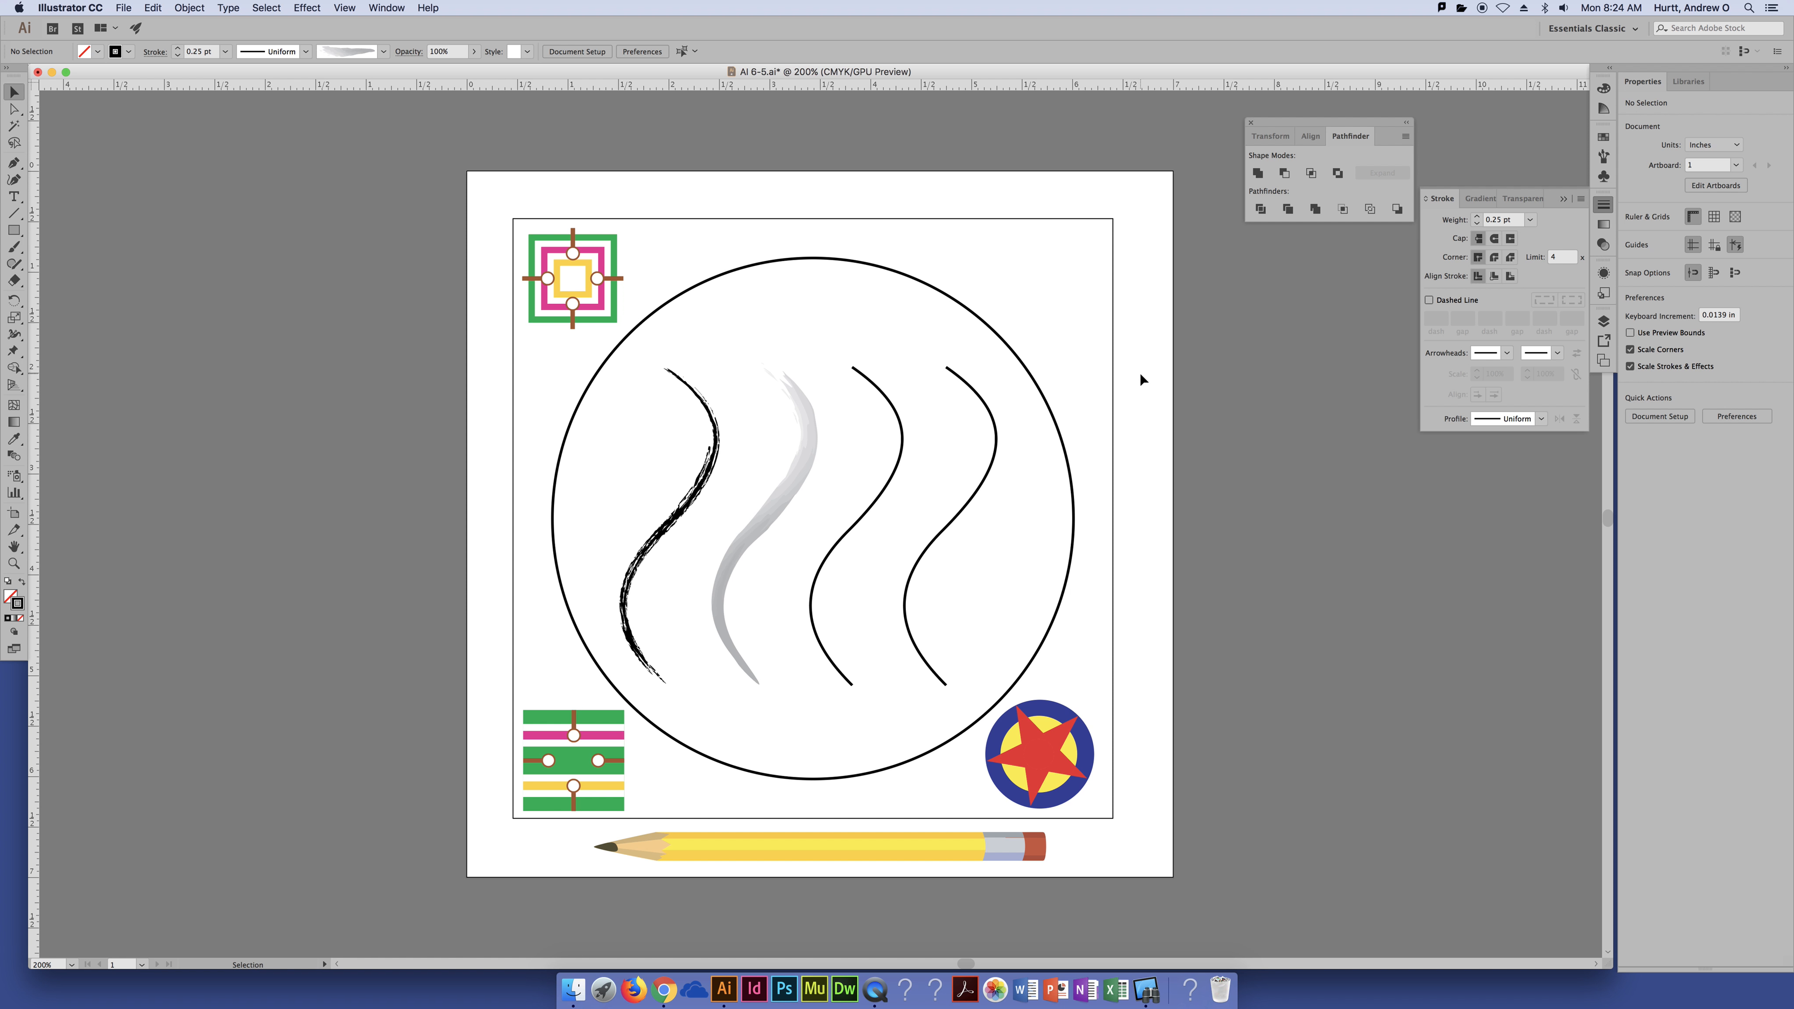
Step: Open the Decorative_Scatter brush library, place it below the Pathfinder panel and enlarge it to show all its brushes
left_click(1604, 156)
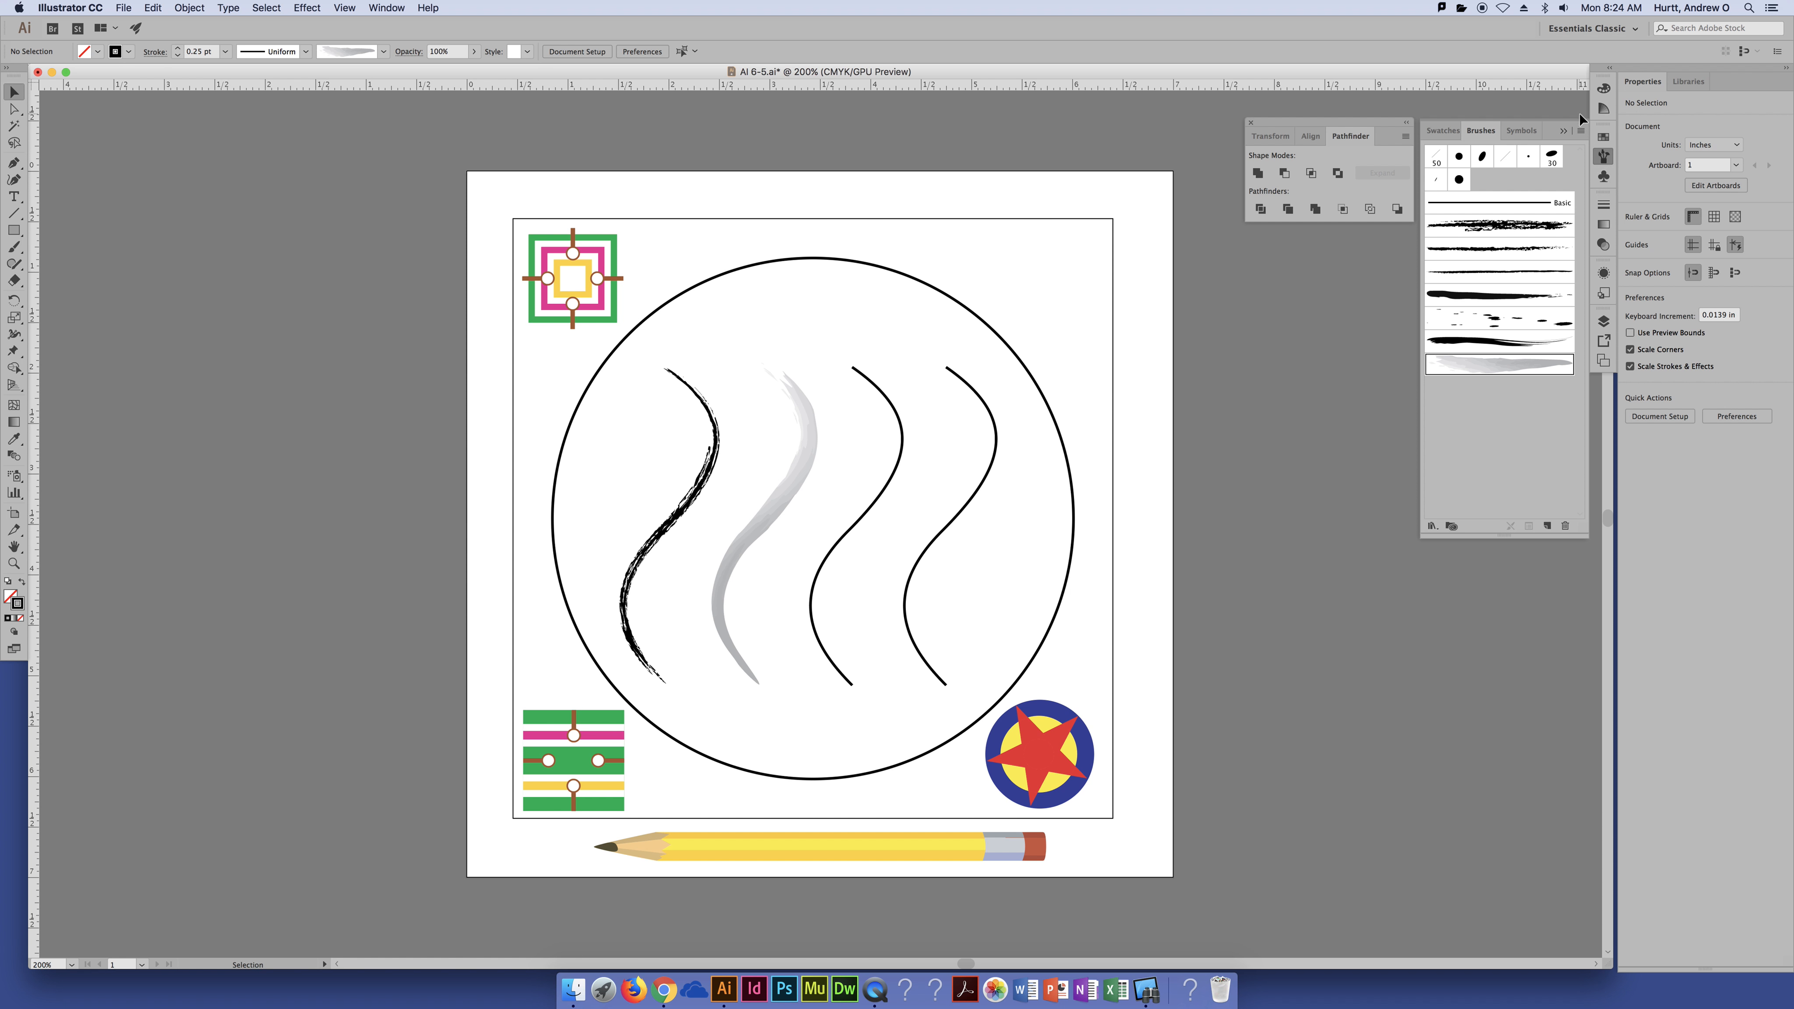
left_click(1581, 131)
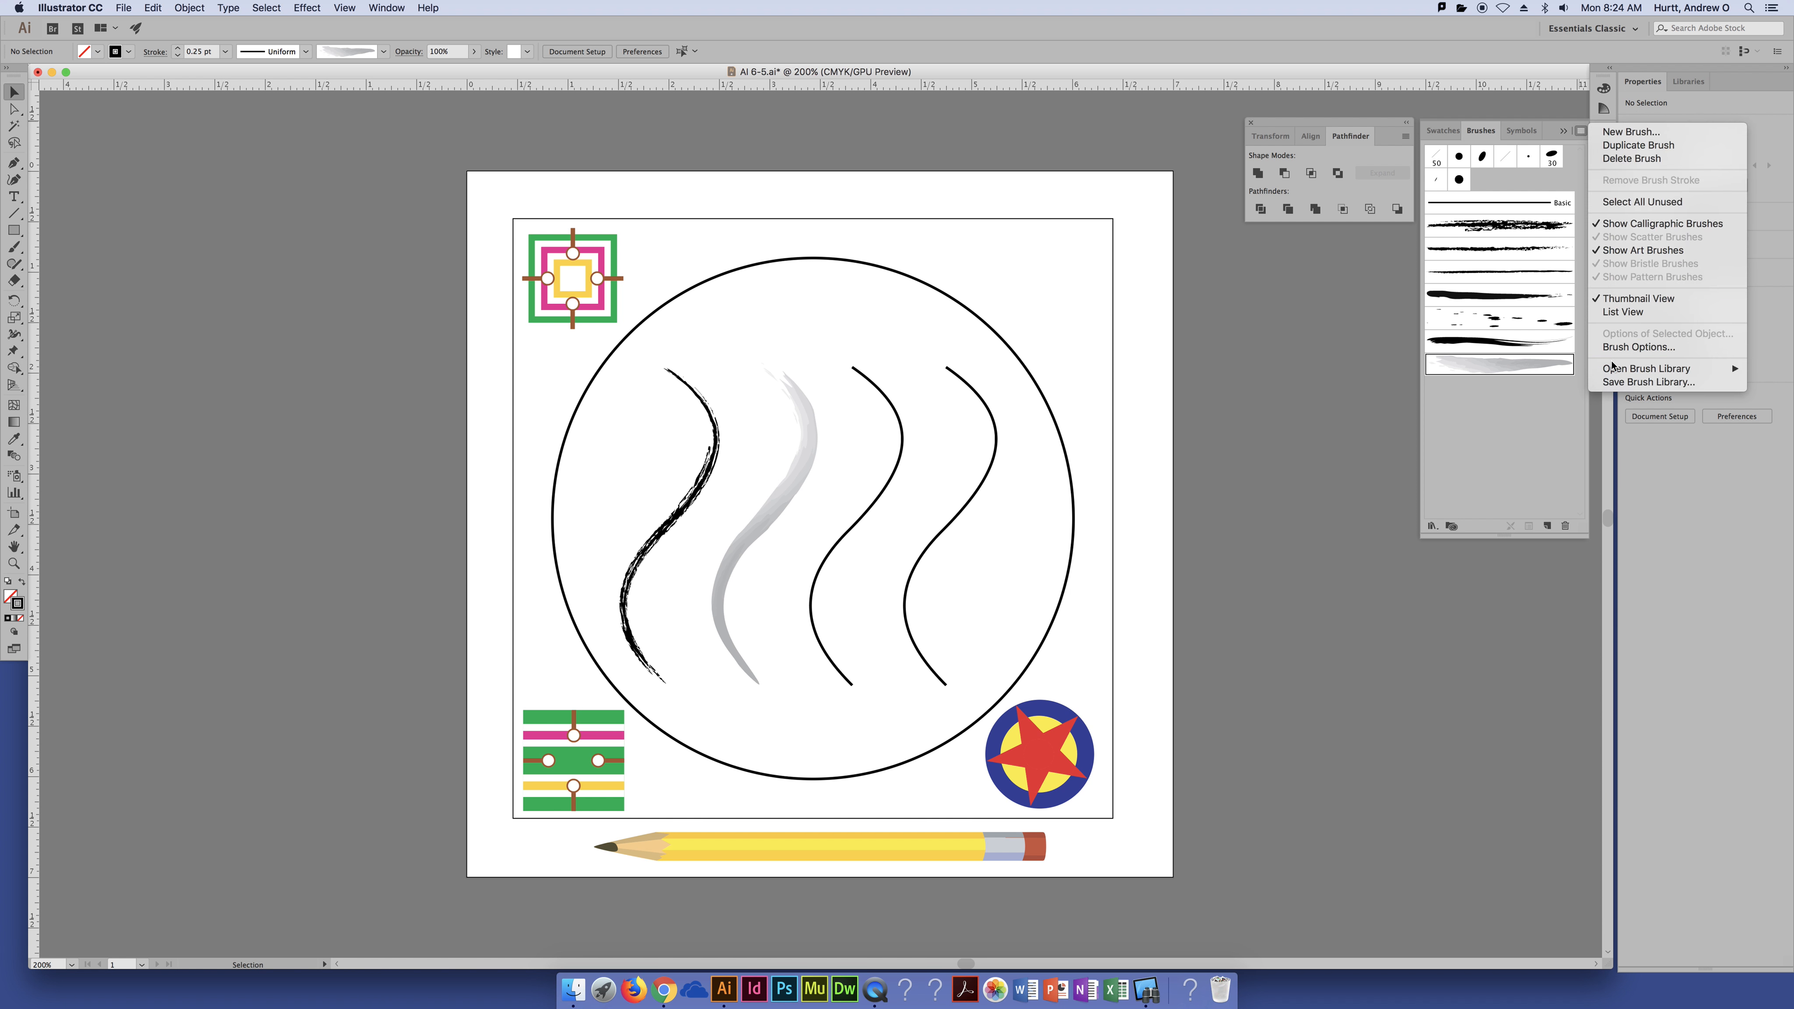
mouse_move(1646, 368)
mouse_move(1524, 426)
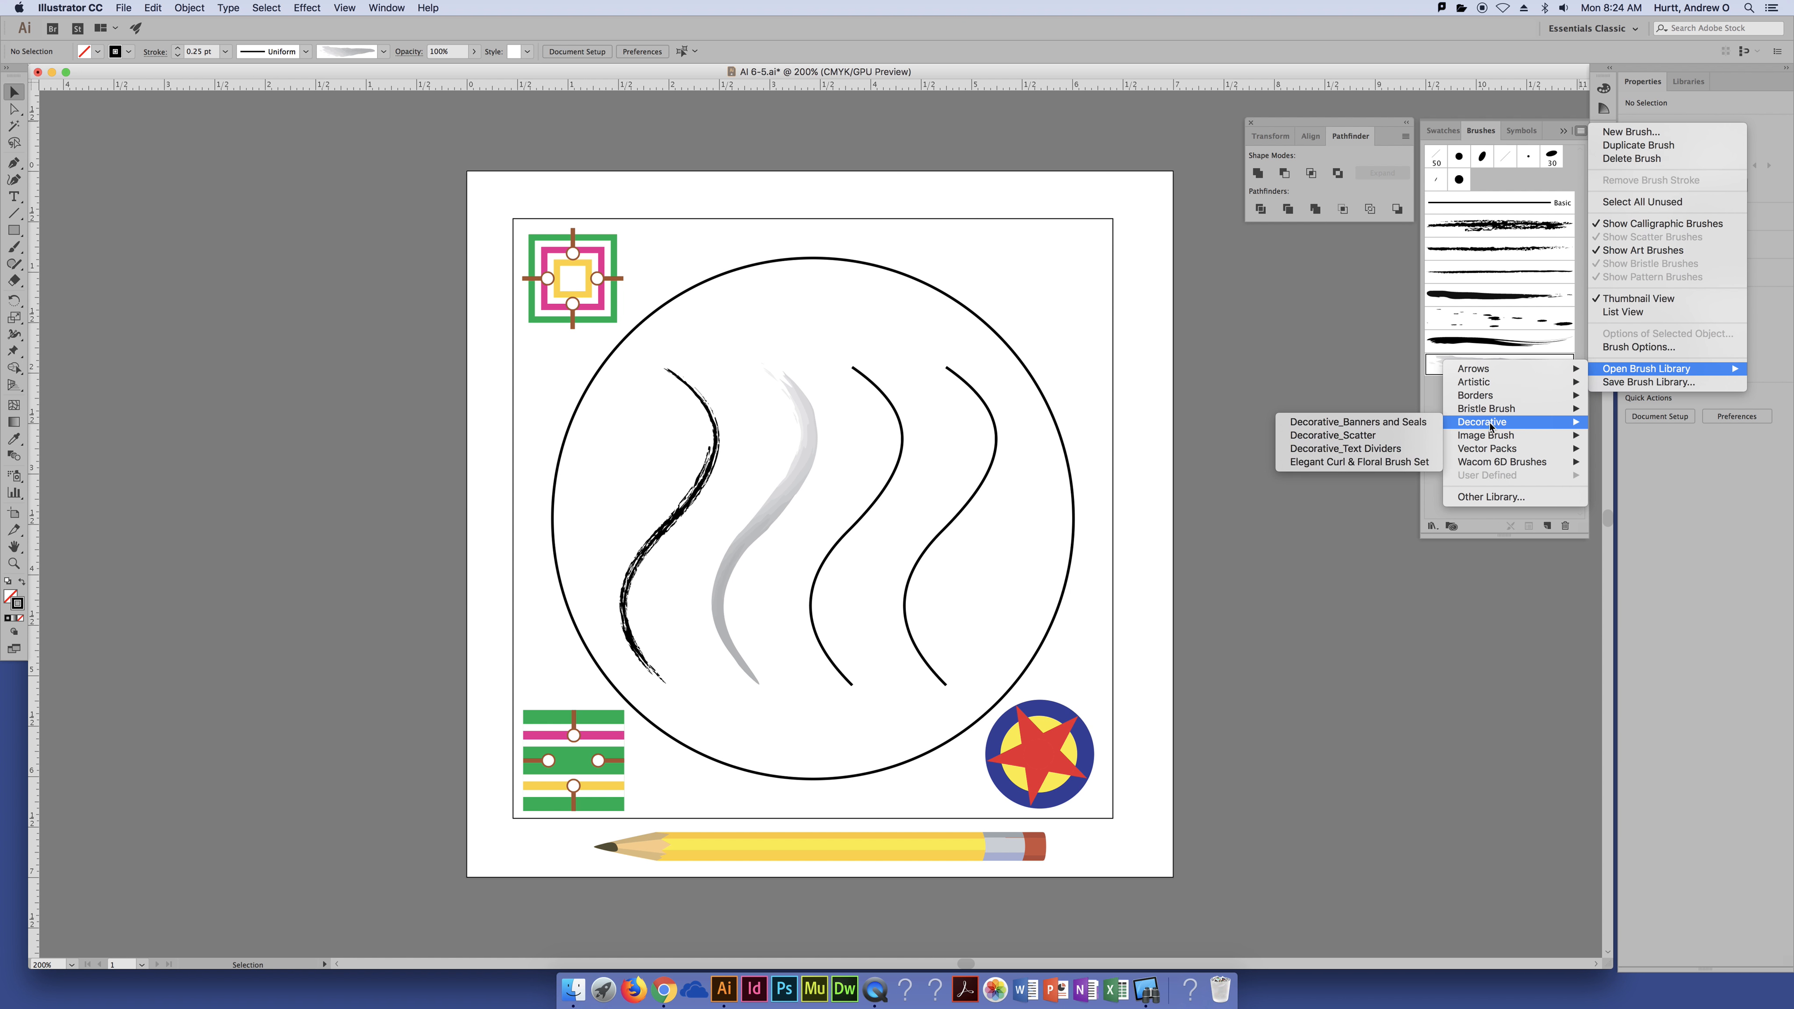
left_click(1333, 434)
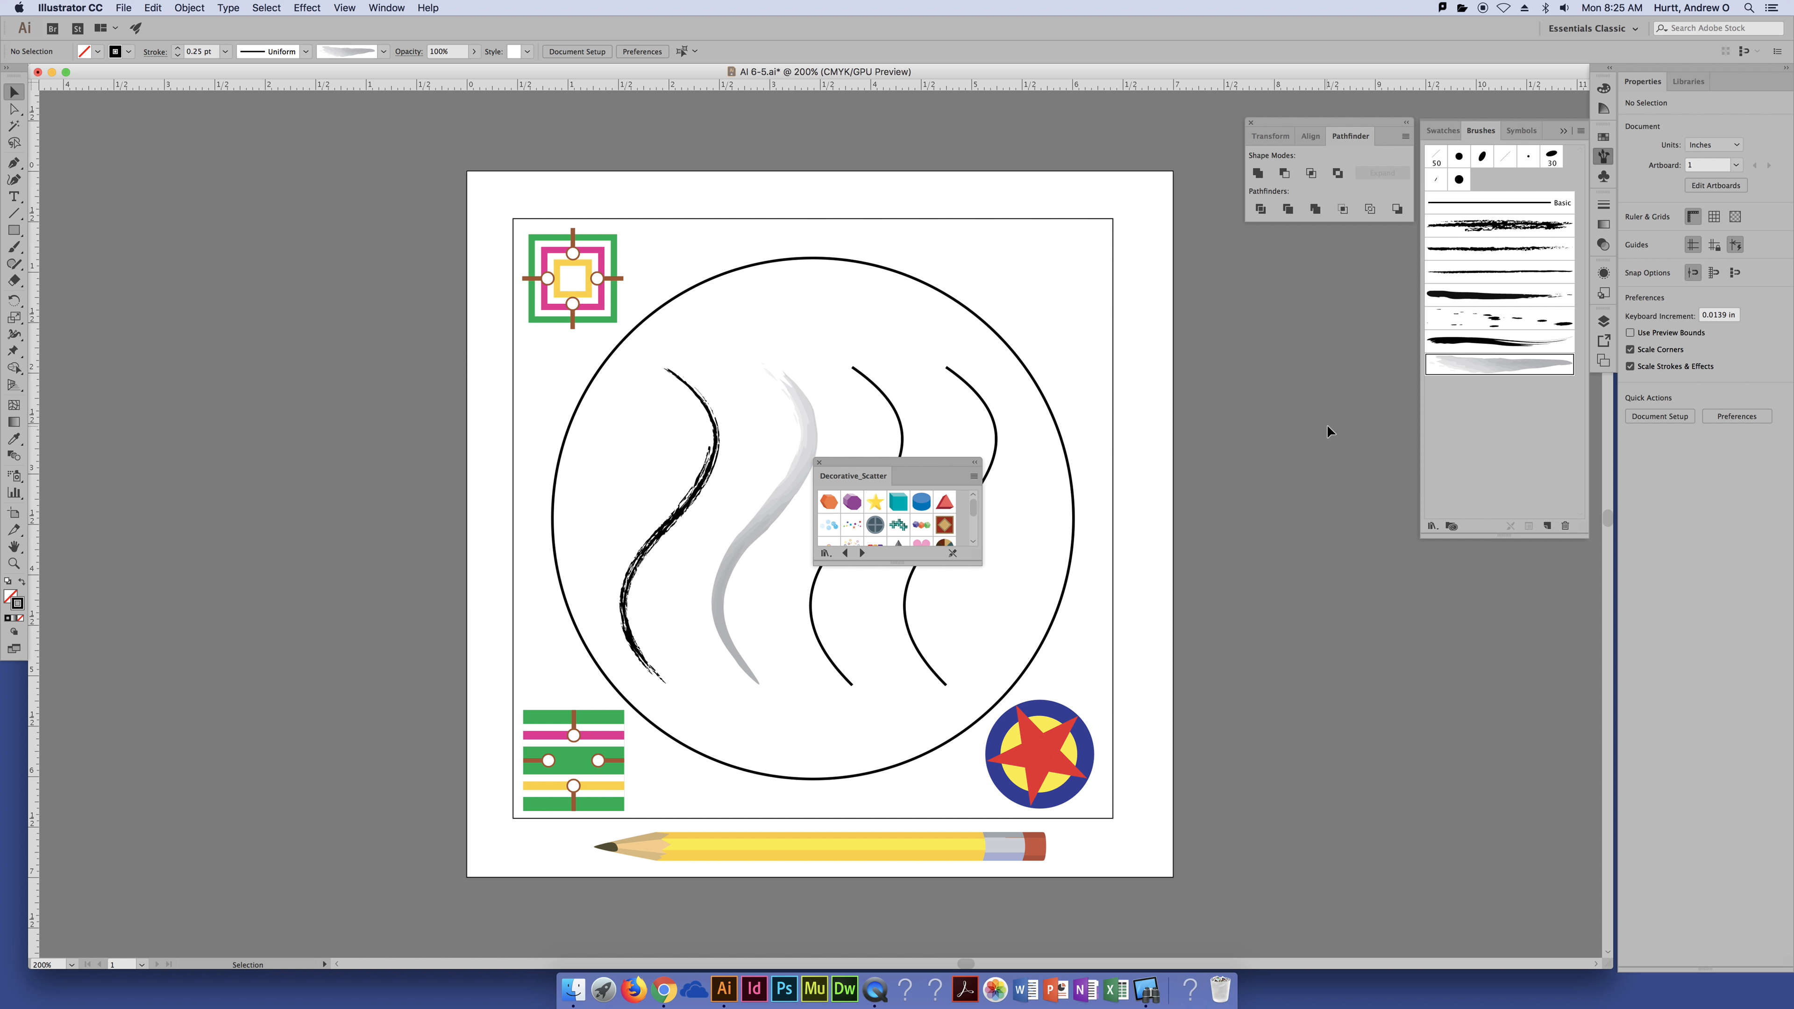
left_click_drag(882, 466, 1315, 239)
left_click_drag(1307, 327, 1309, 453)
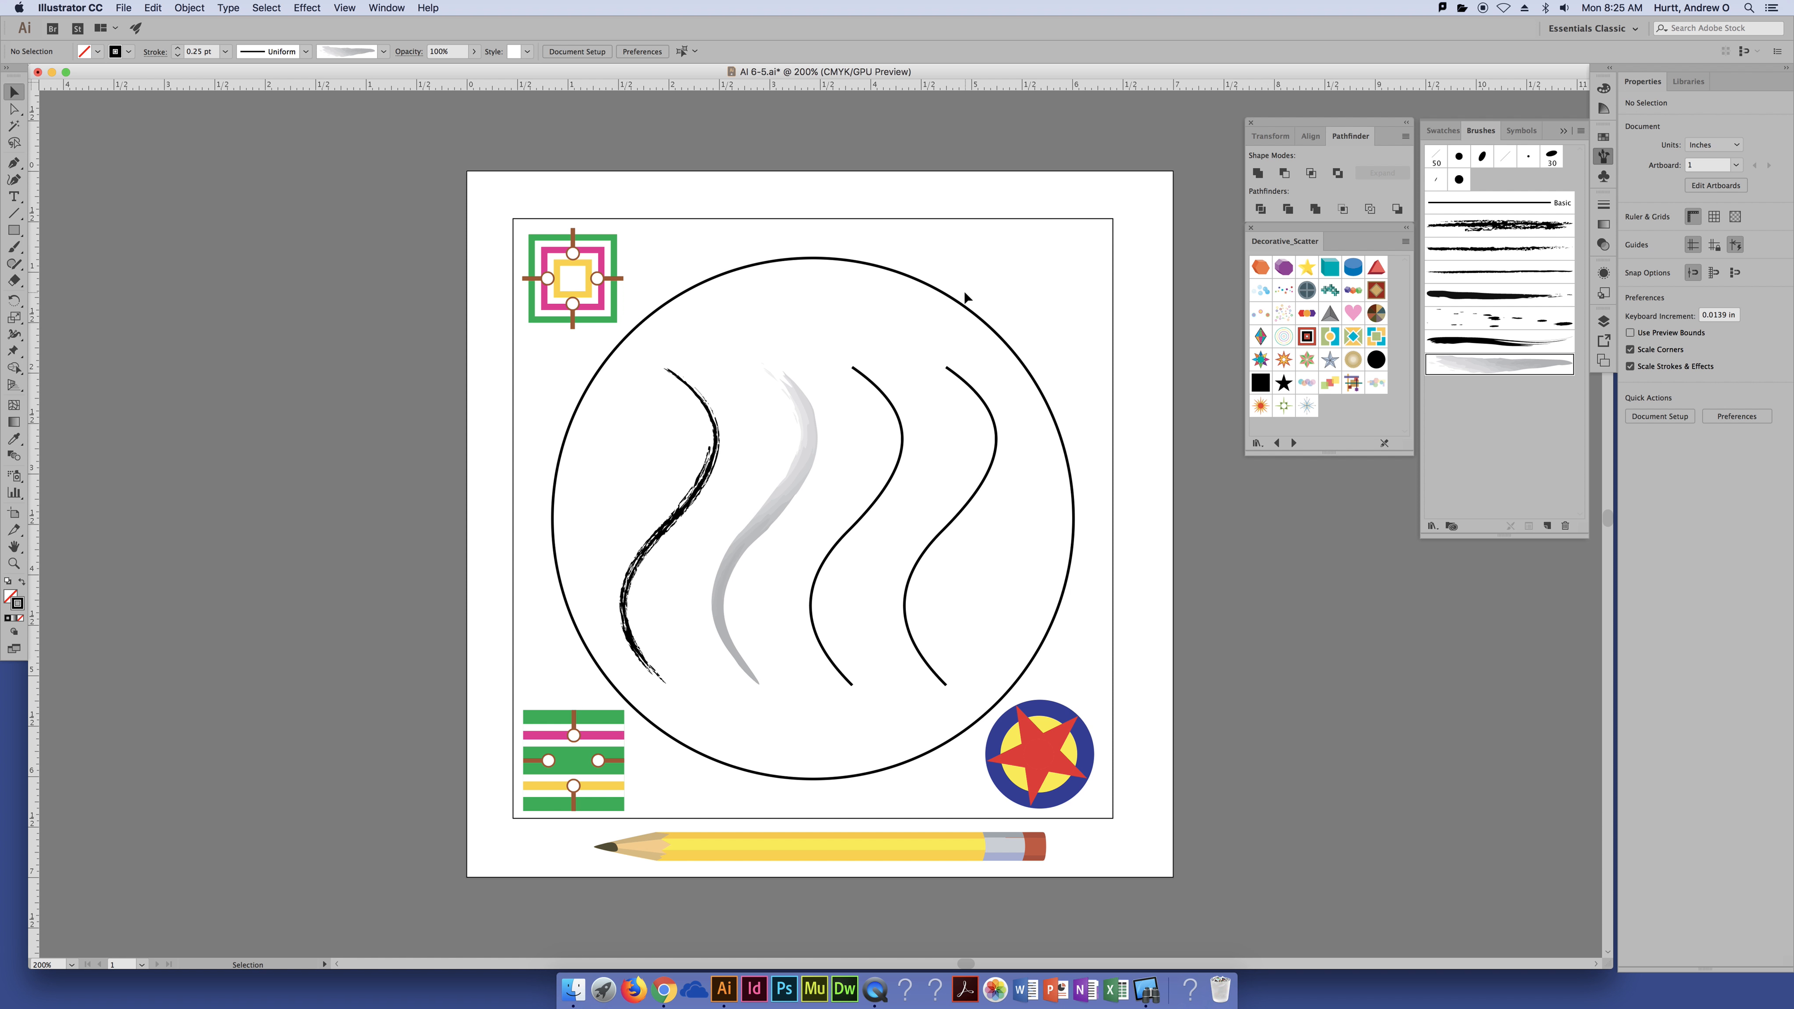
Step: Try the Pie, yellow star, orange and purple 3D polygon, teal cube and Crosses scatter brushes on the large circle
left_click(966, 307)
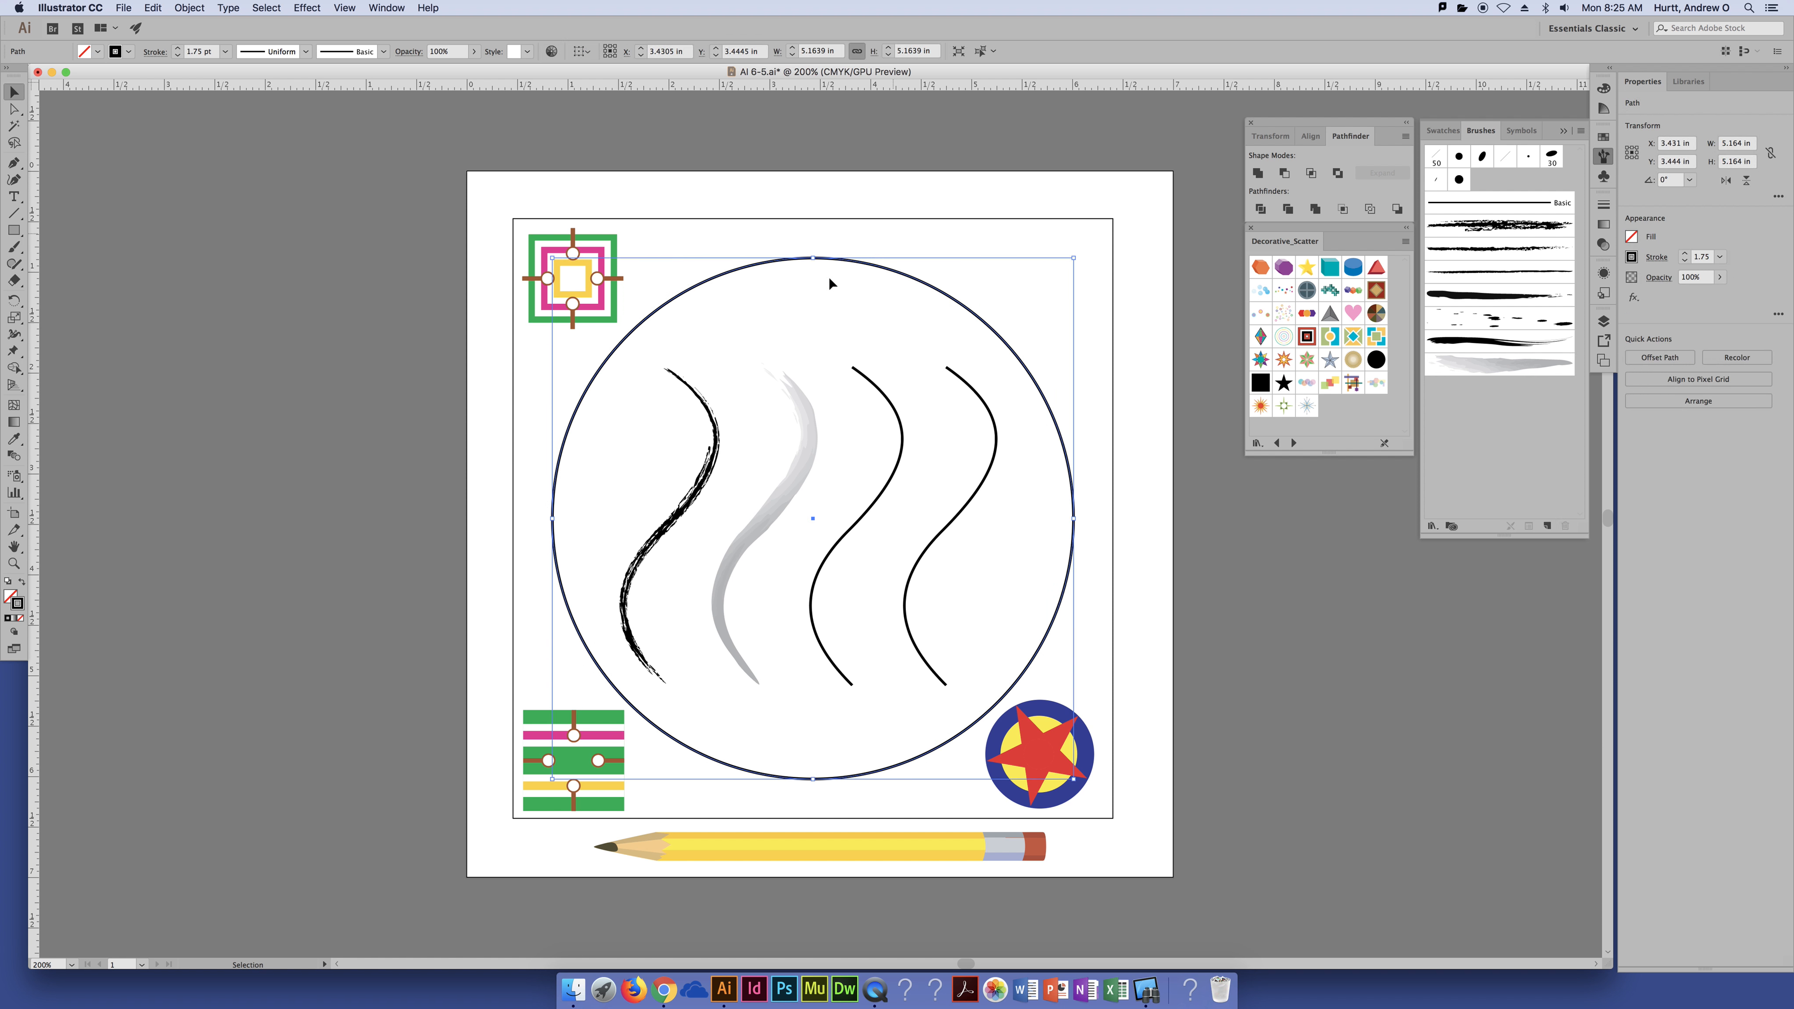
left_click(1371, 318)
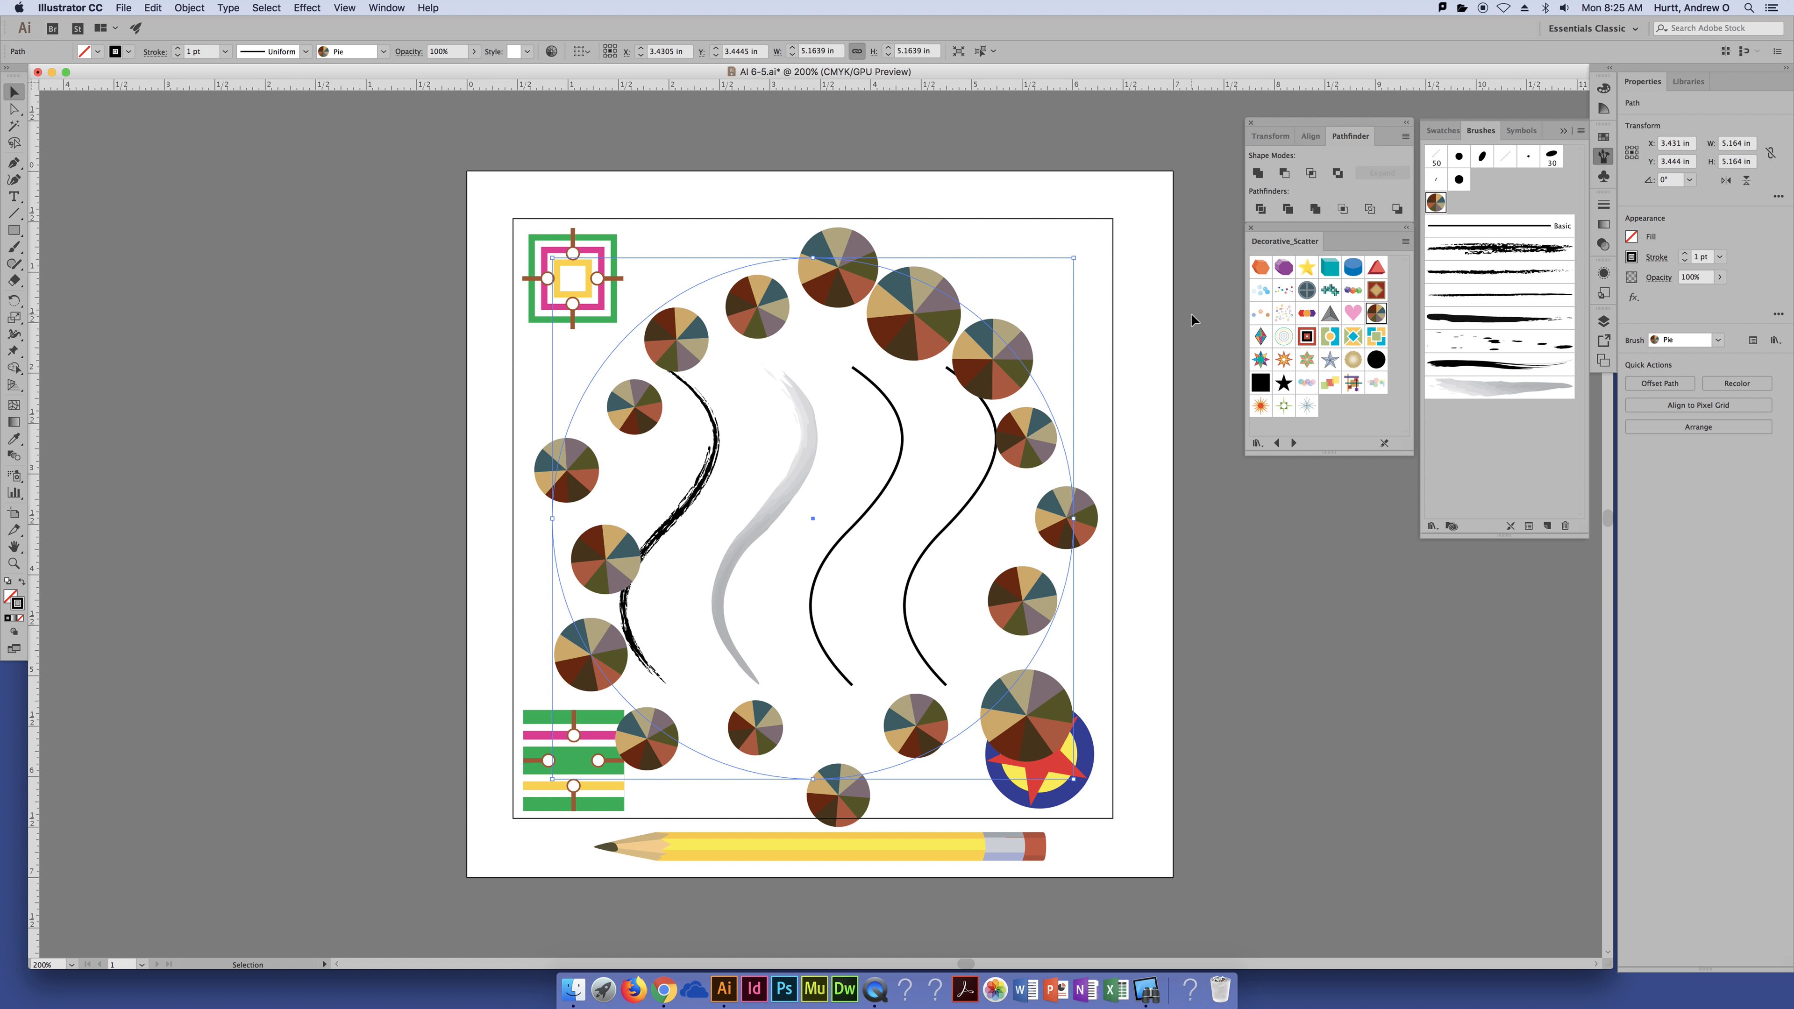
left_click(1309, 271)
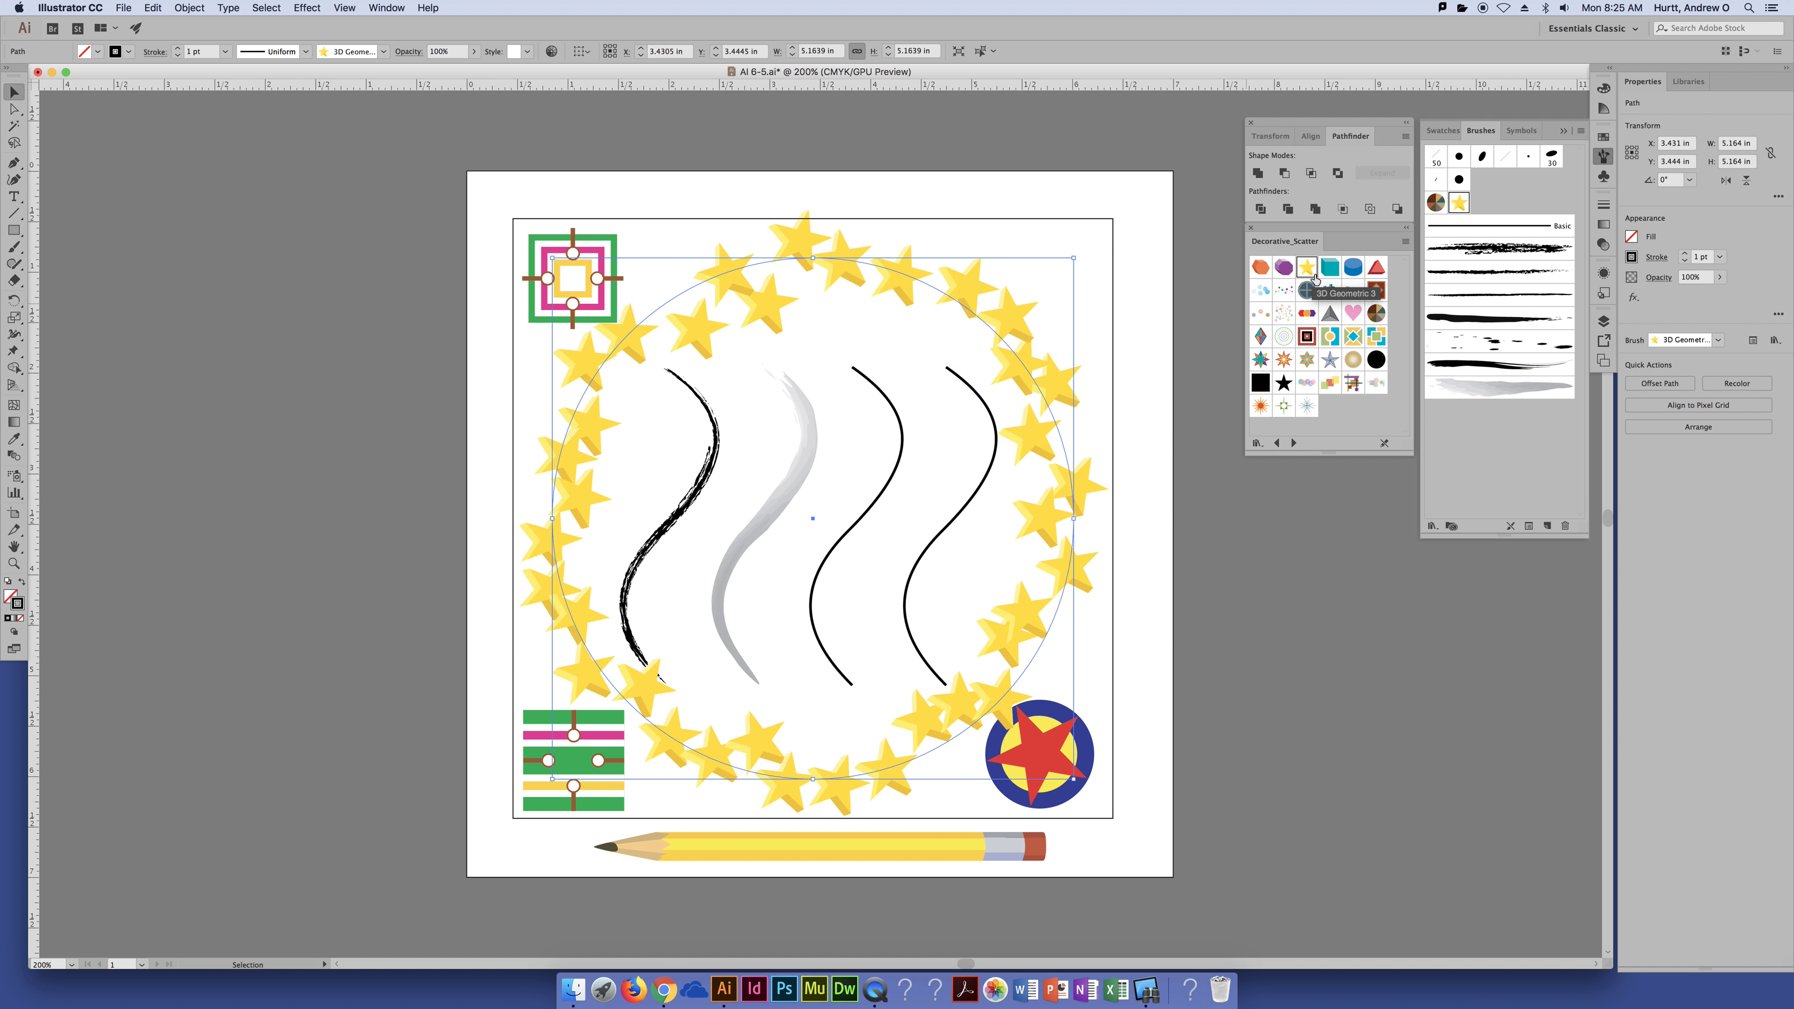
left_click(1261, 274)
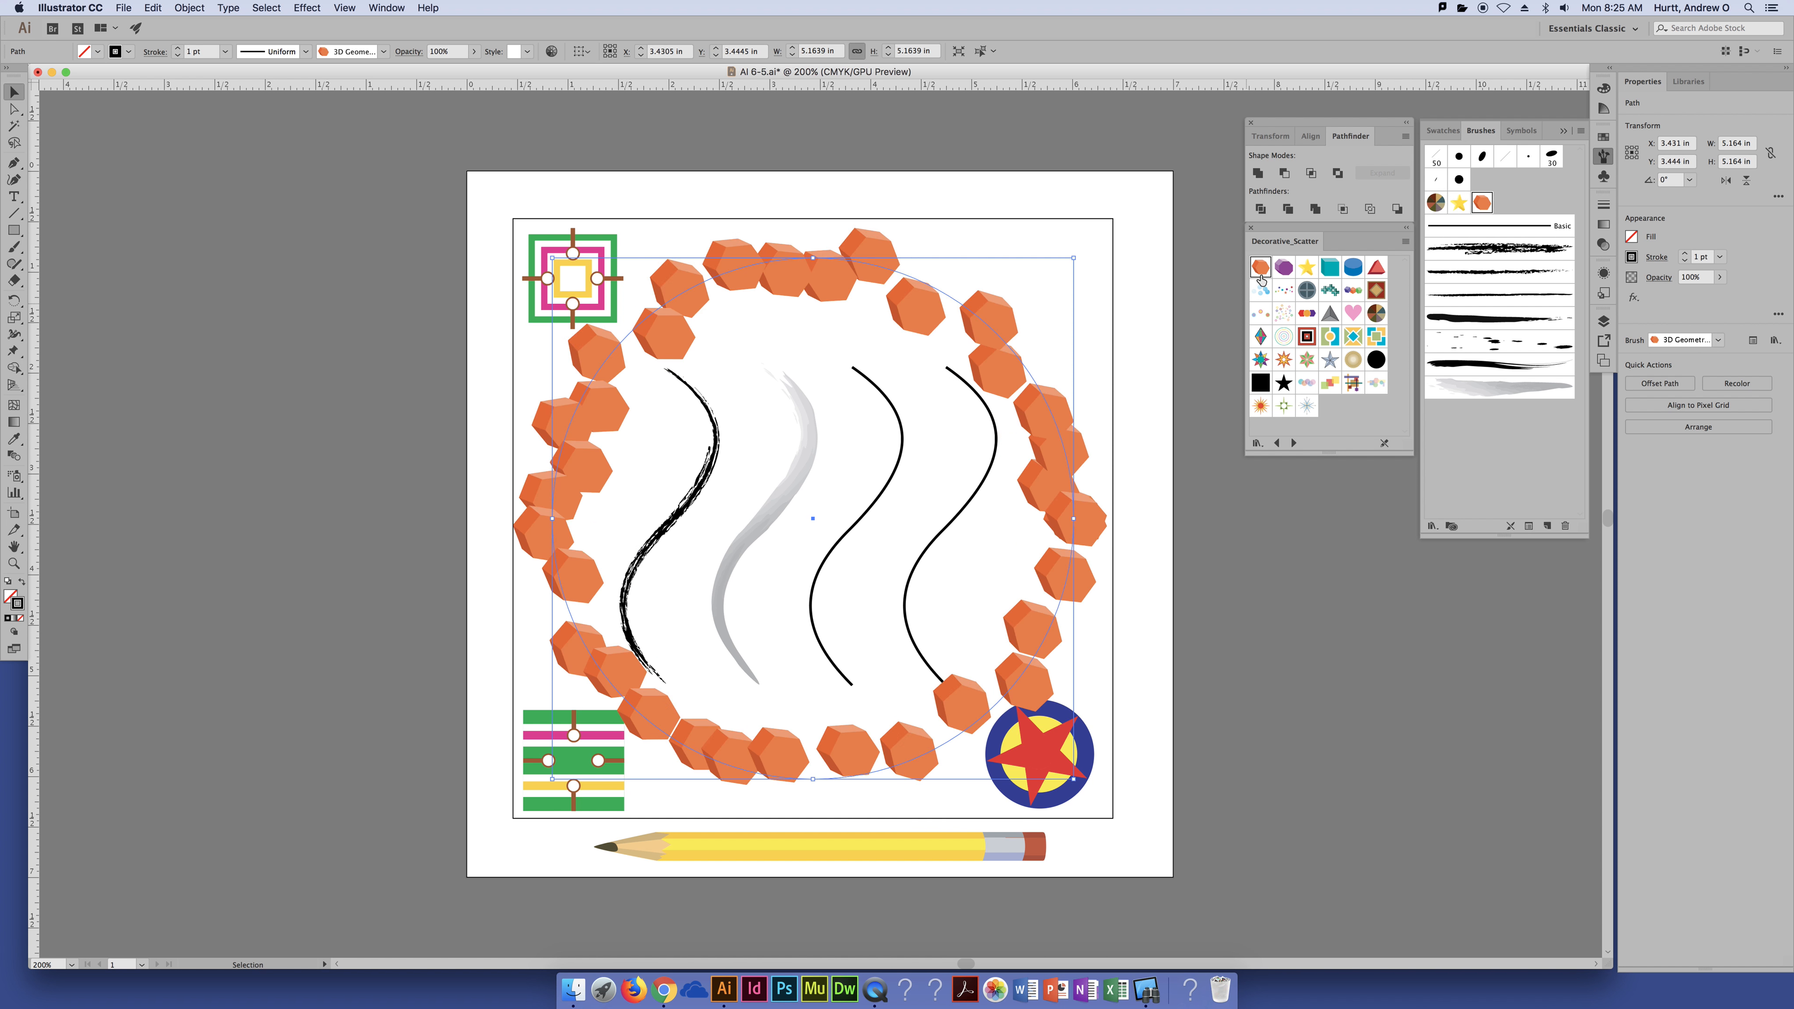
left_click(1284, 269)
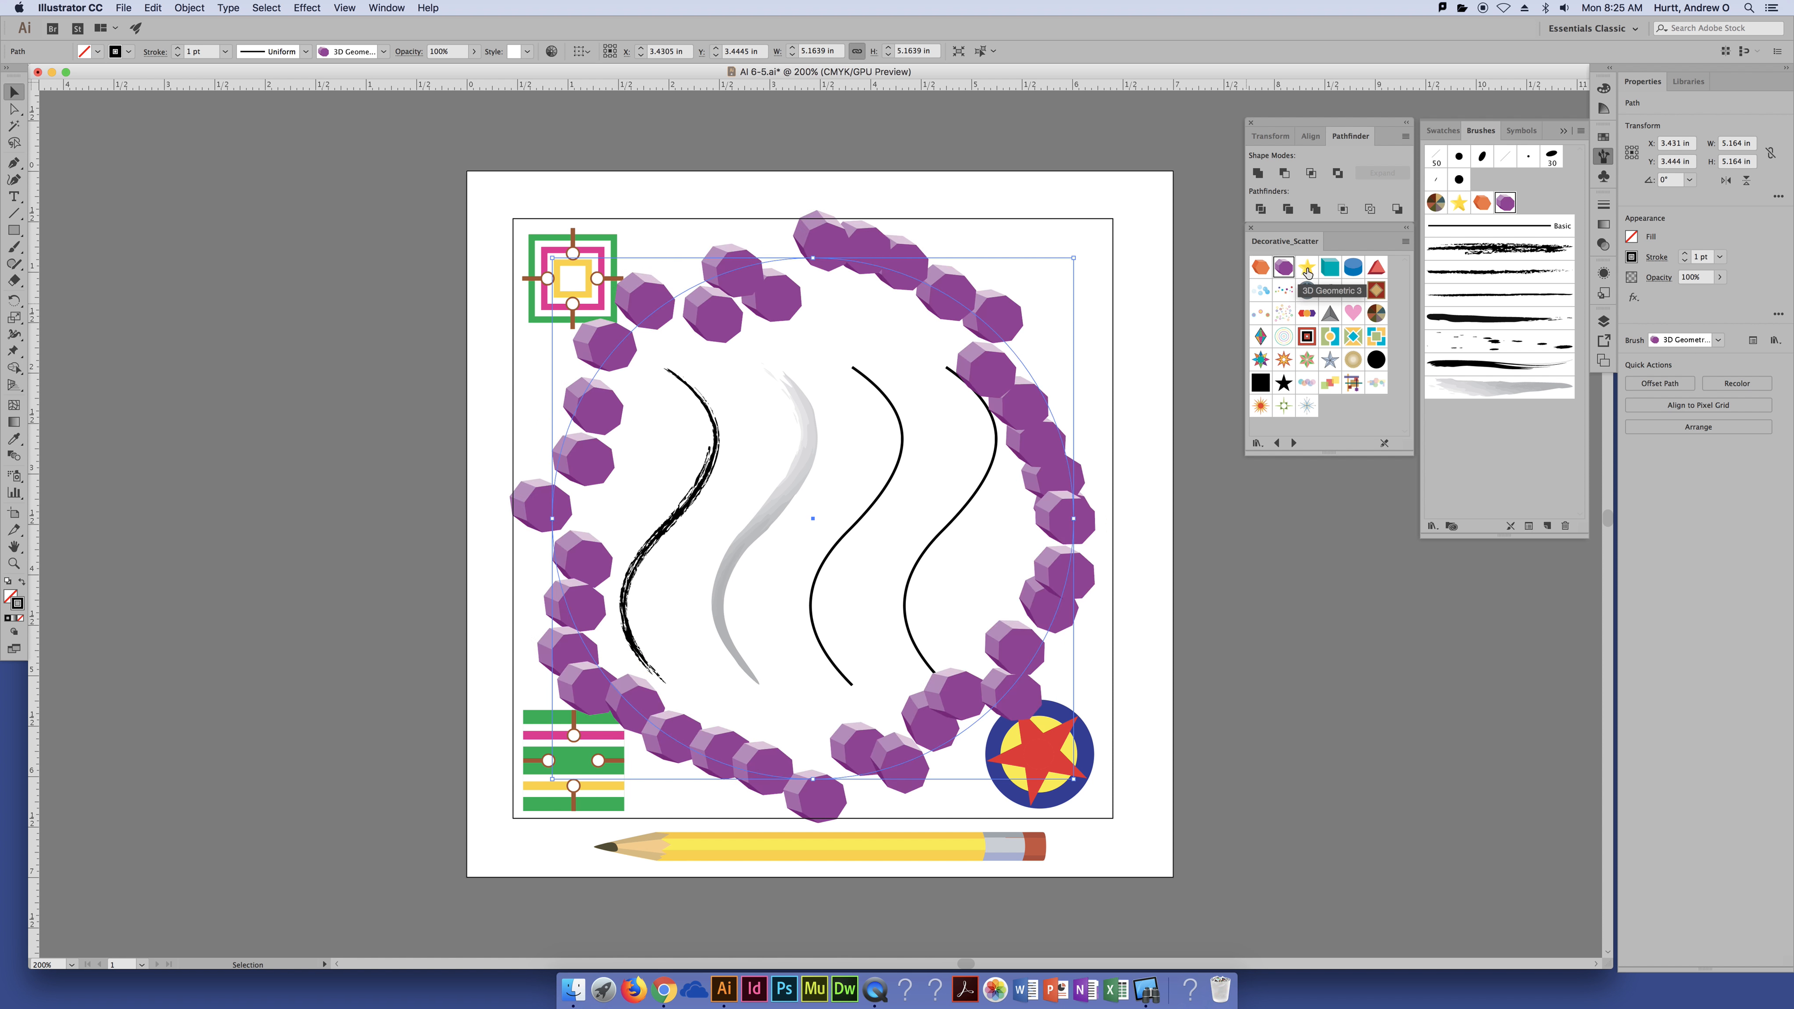
left_click(1308, 273)
left_click(1330, 269)
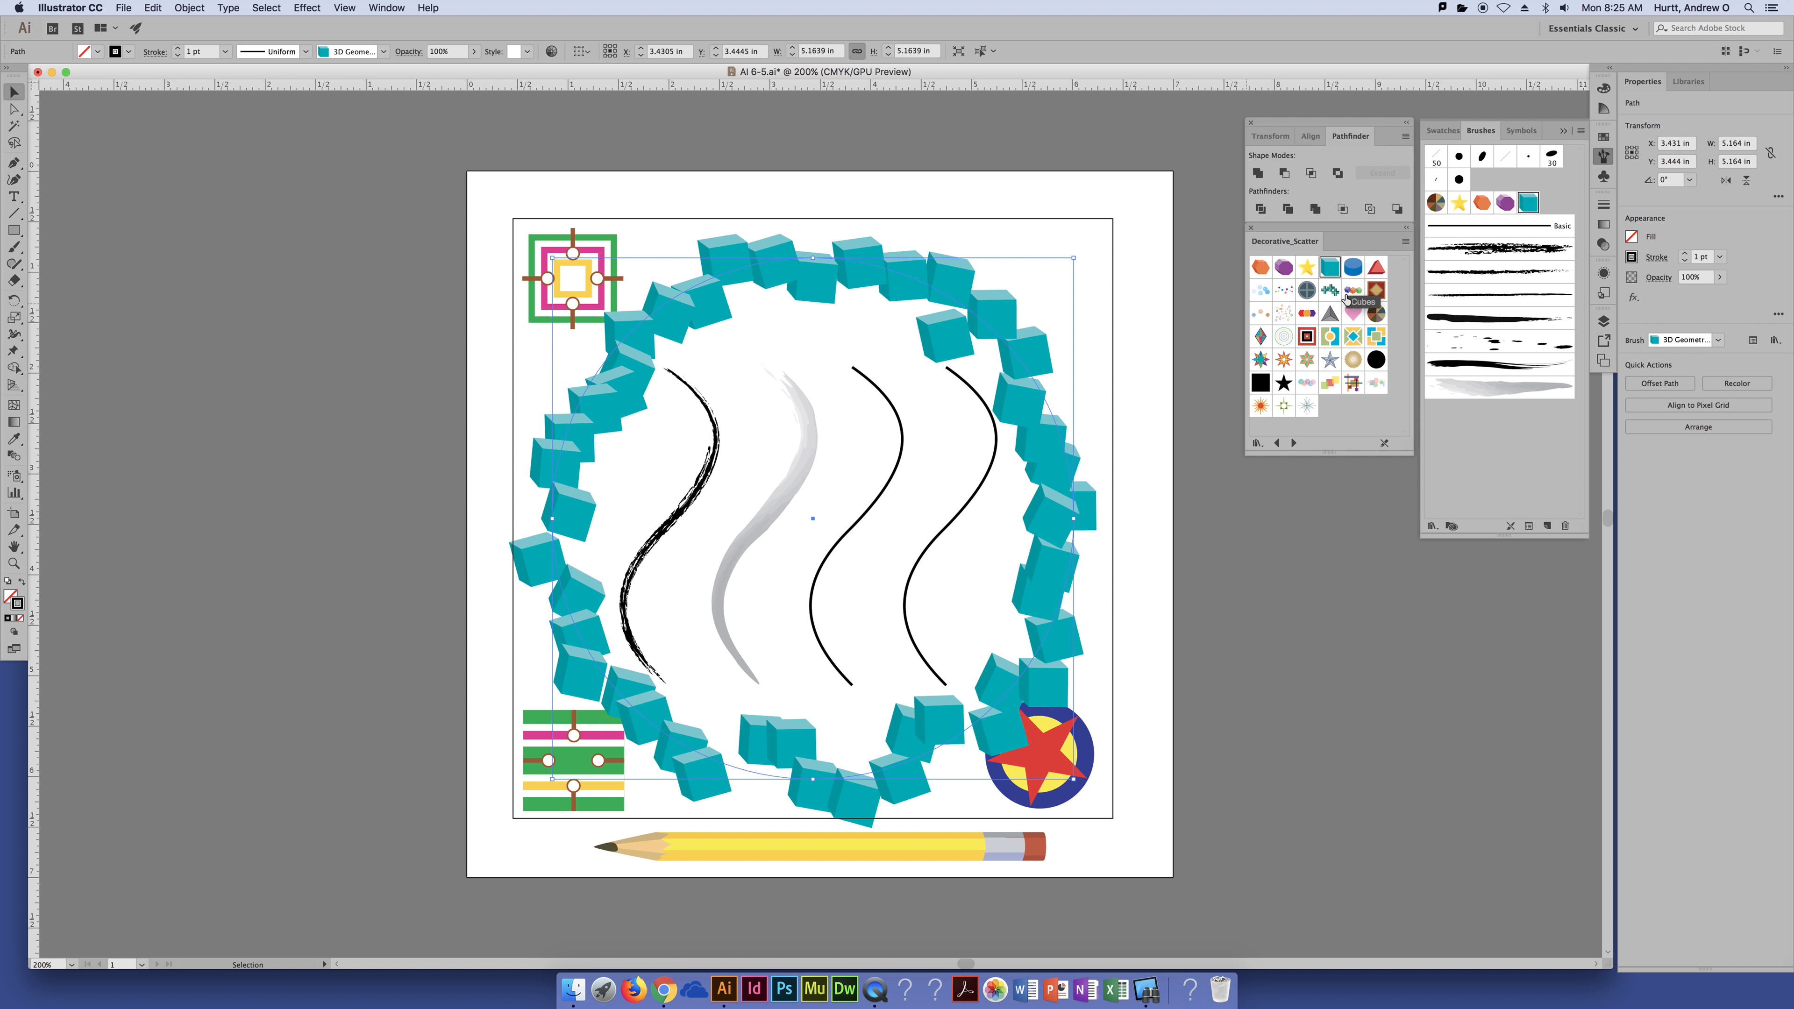
left_click(1331, 291)
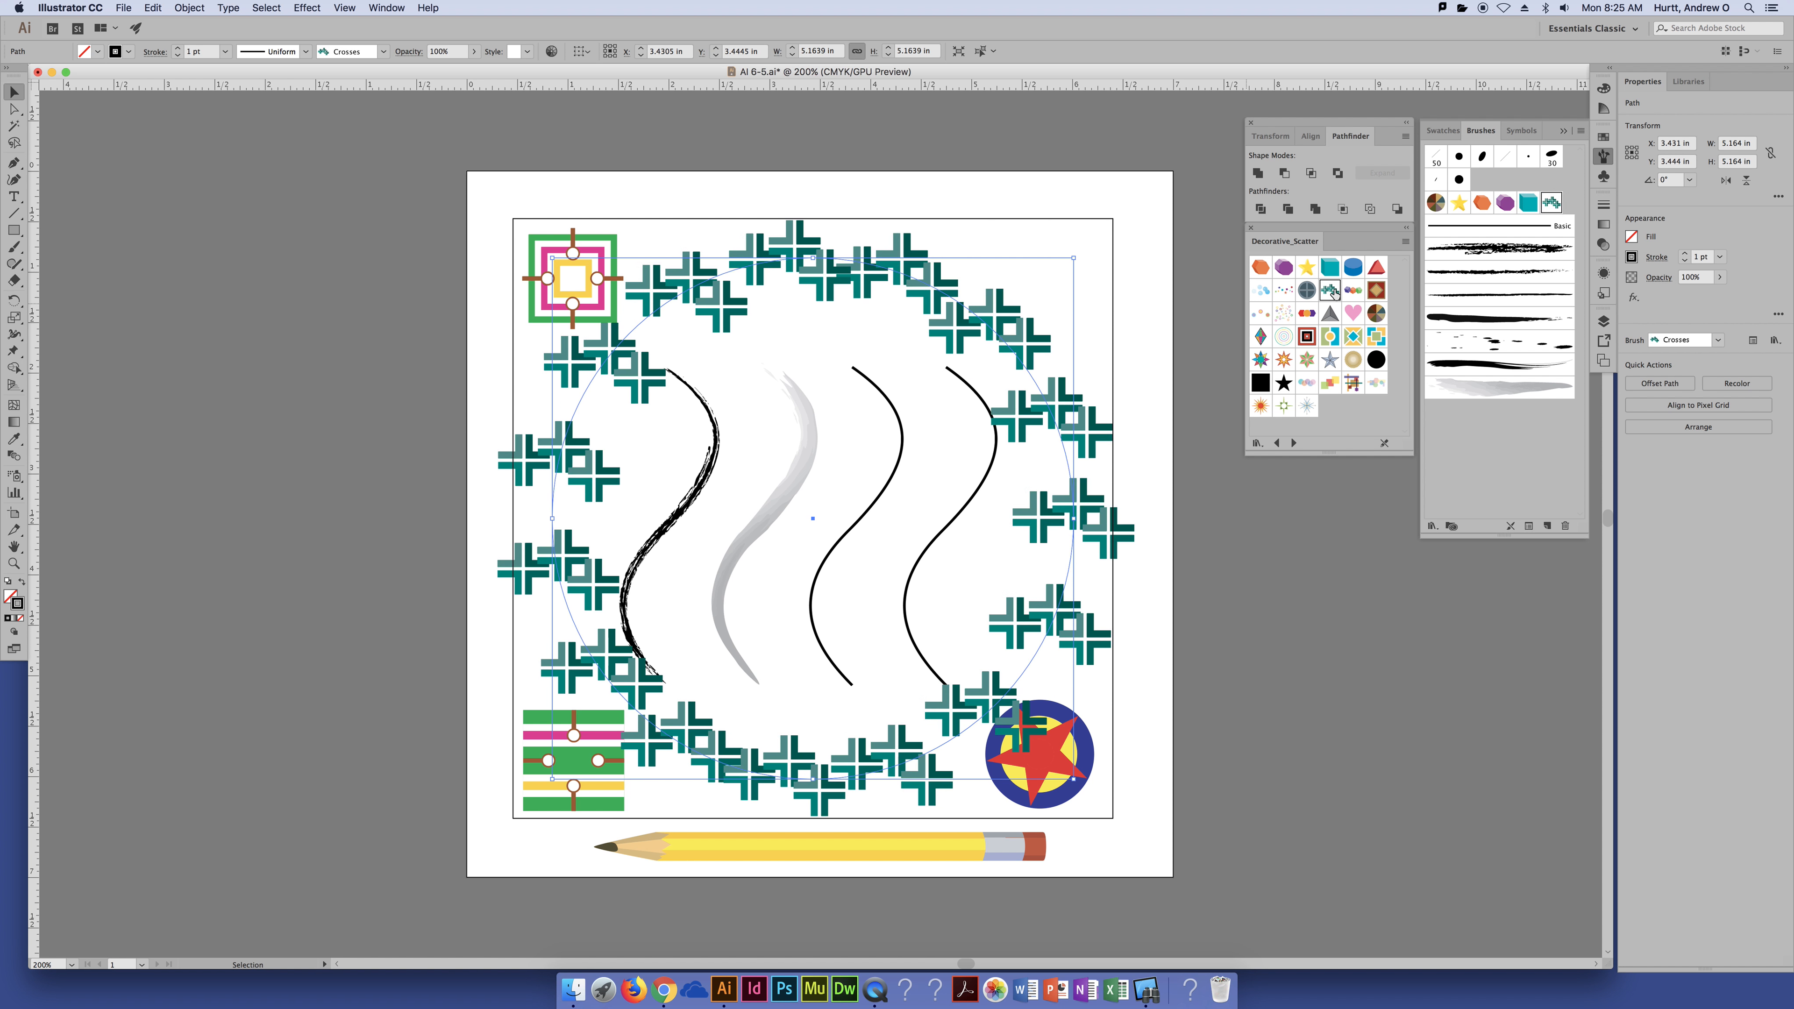
Step: Try the Confetti, Prism, Dots, Crosses, Cubes and Bubbles scatter brushes on the large circle
left_click(1284, 291)
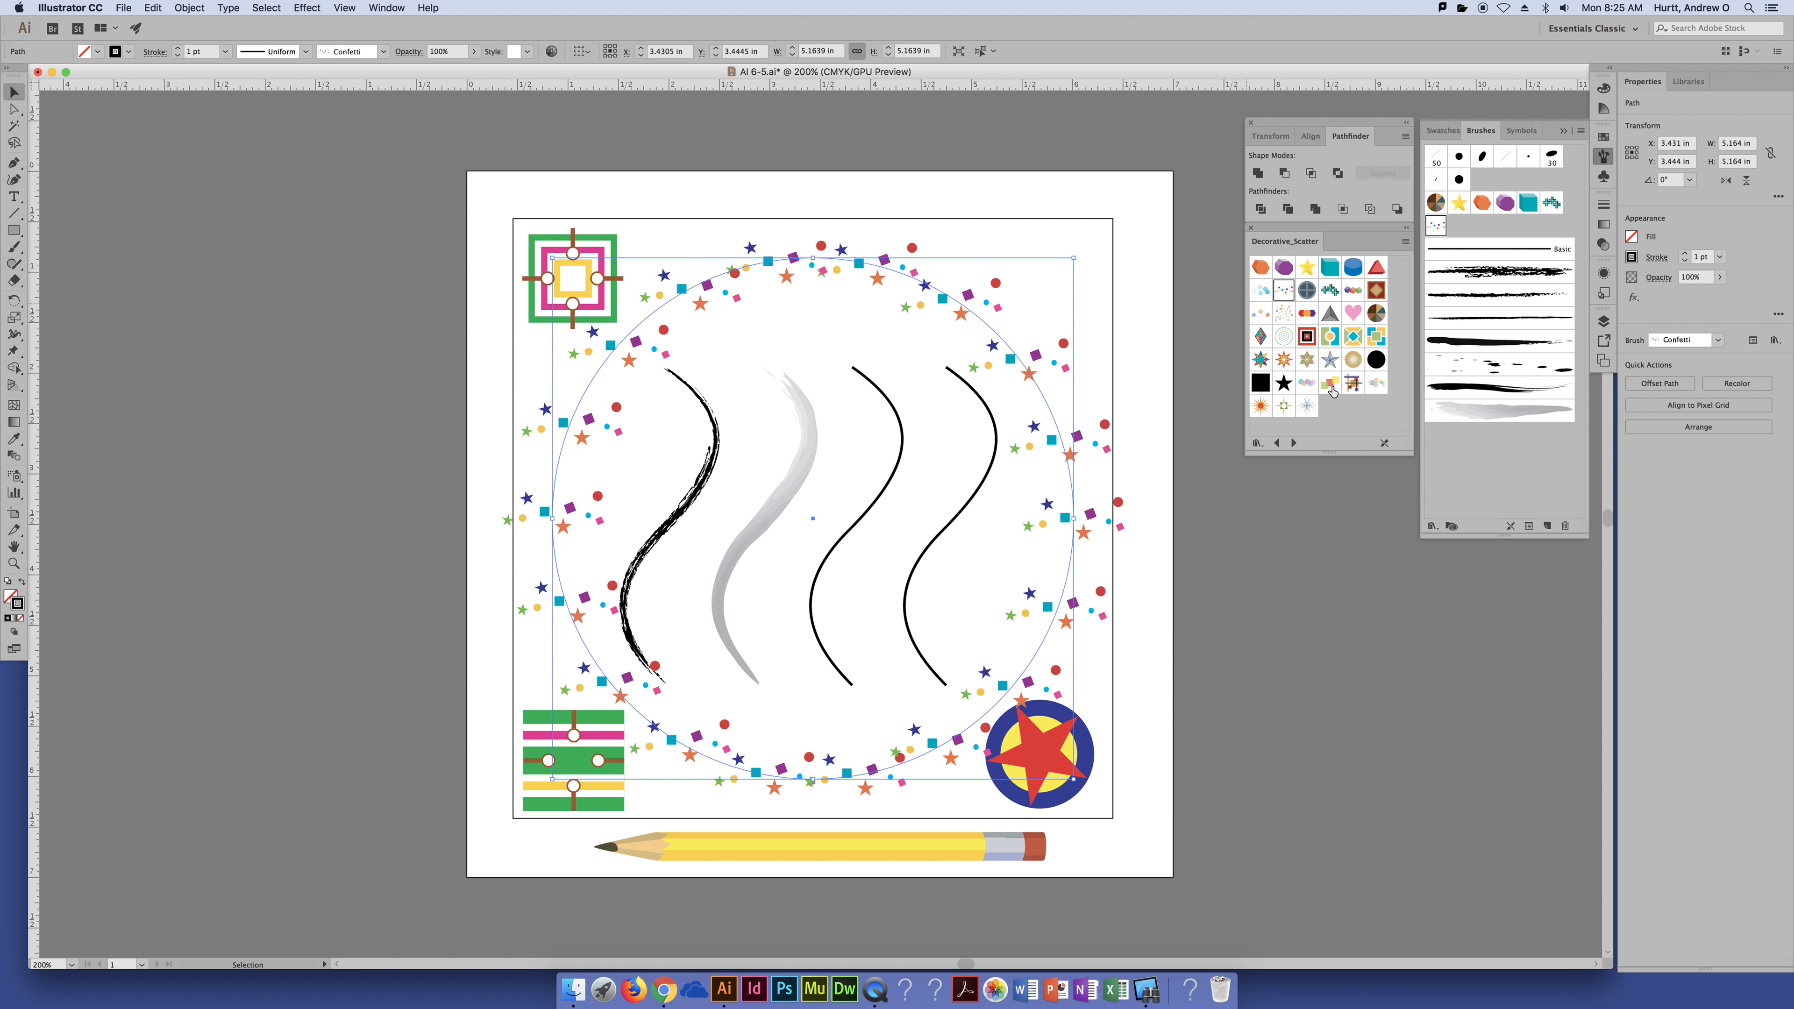
left_click(1263, 338)
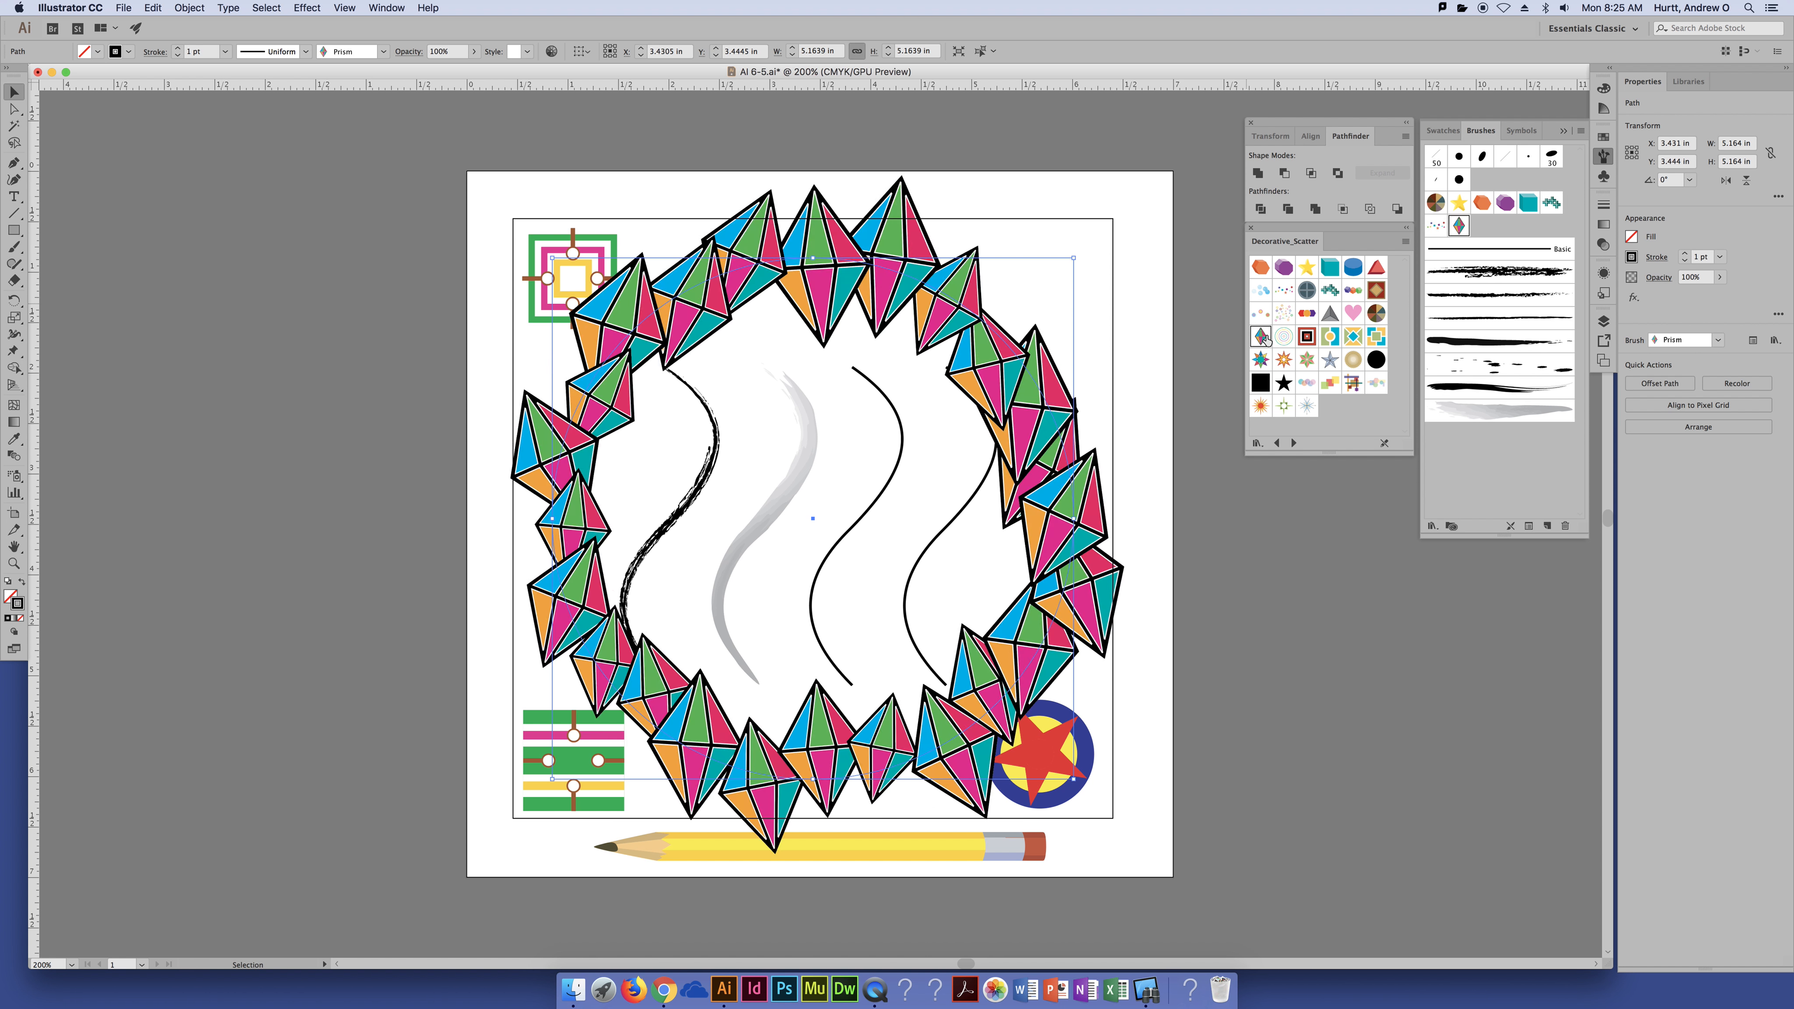
left_click(1261, 313)
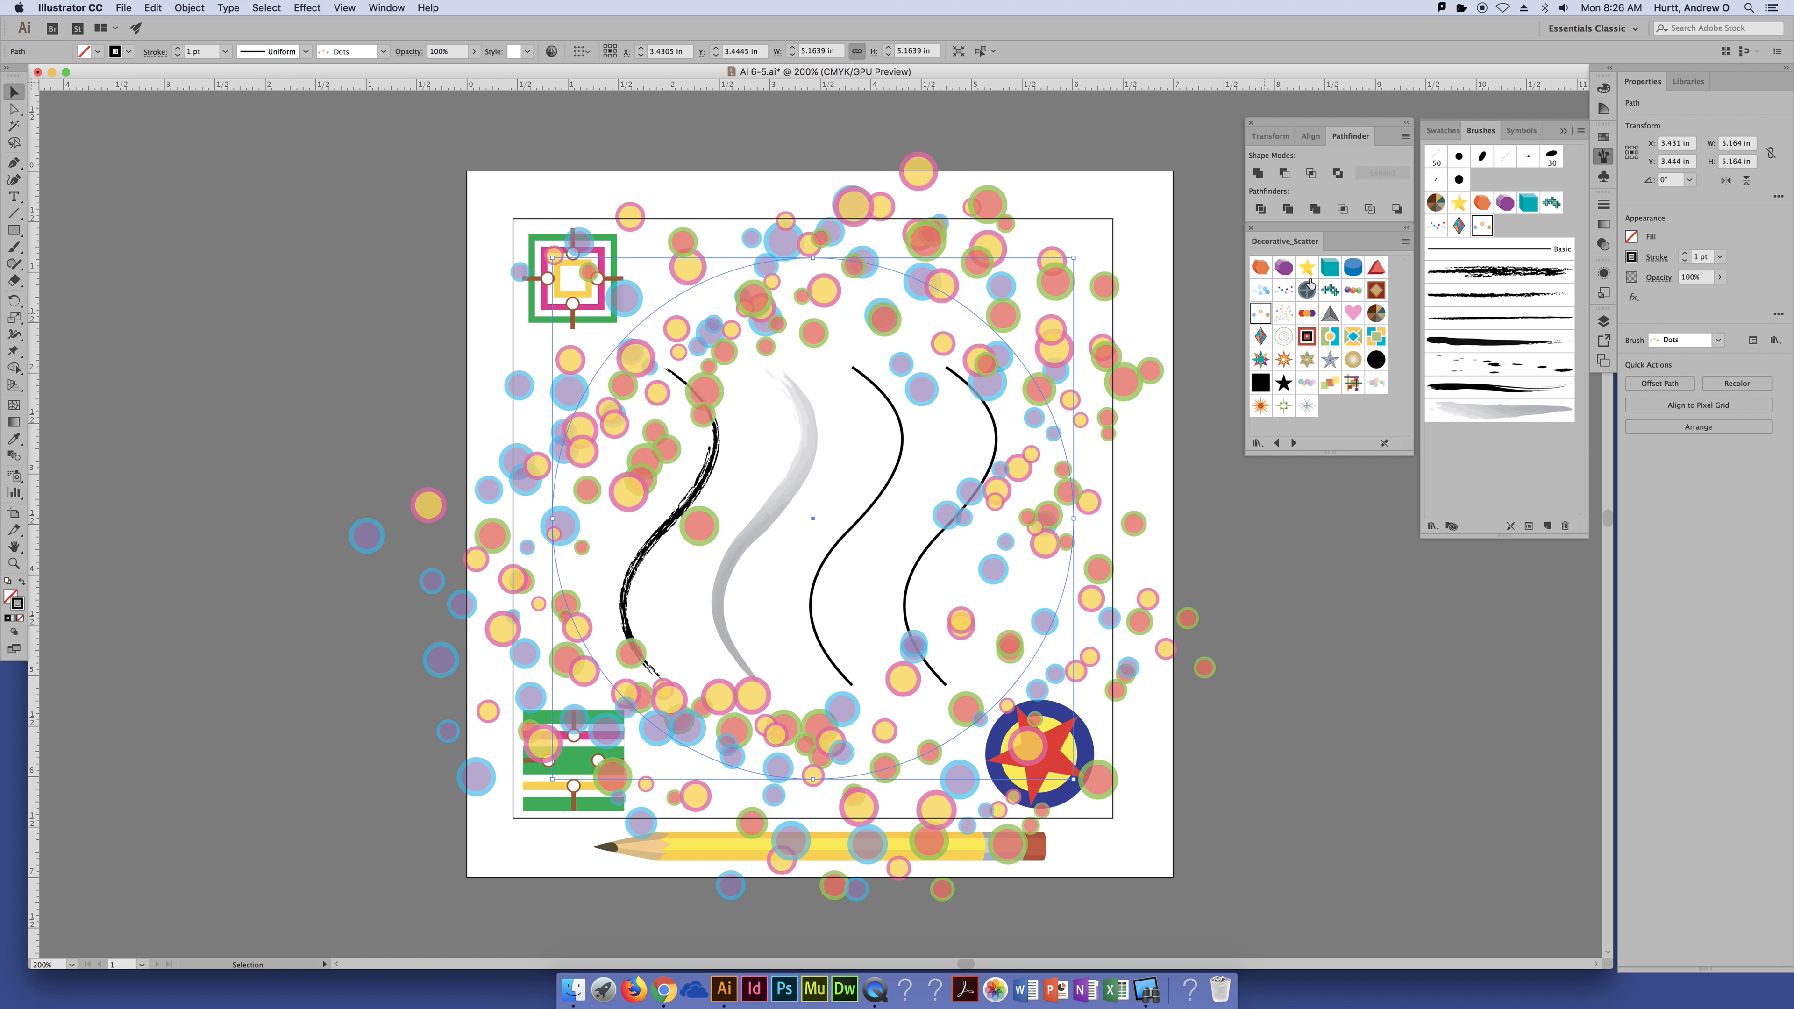
left_click(1329, 290)
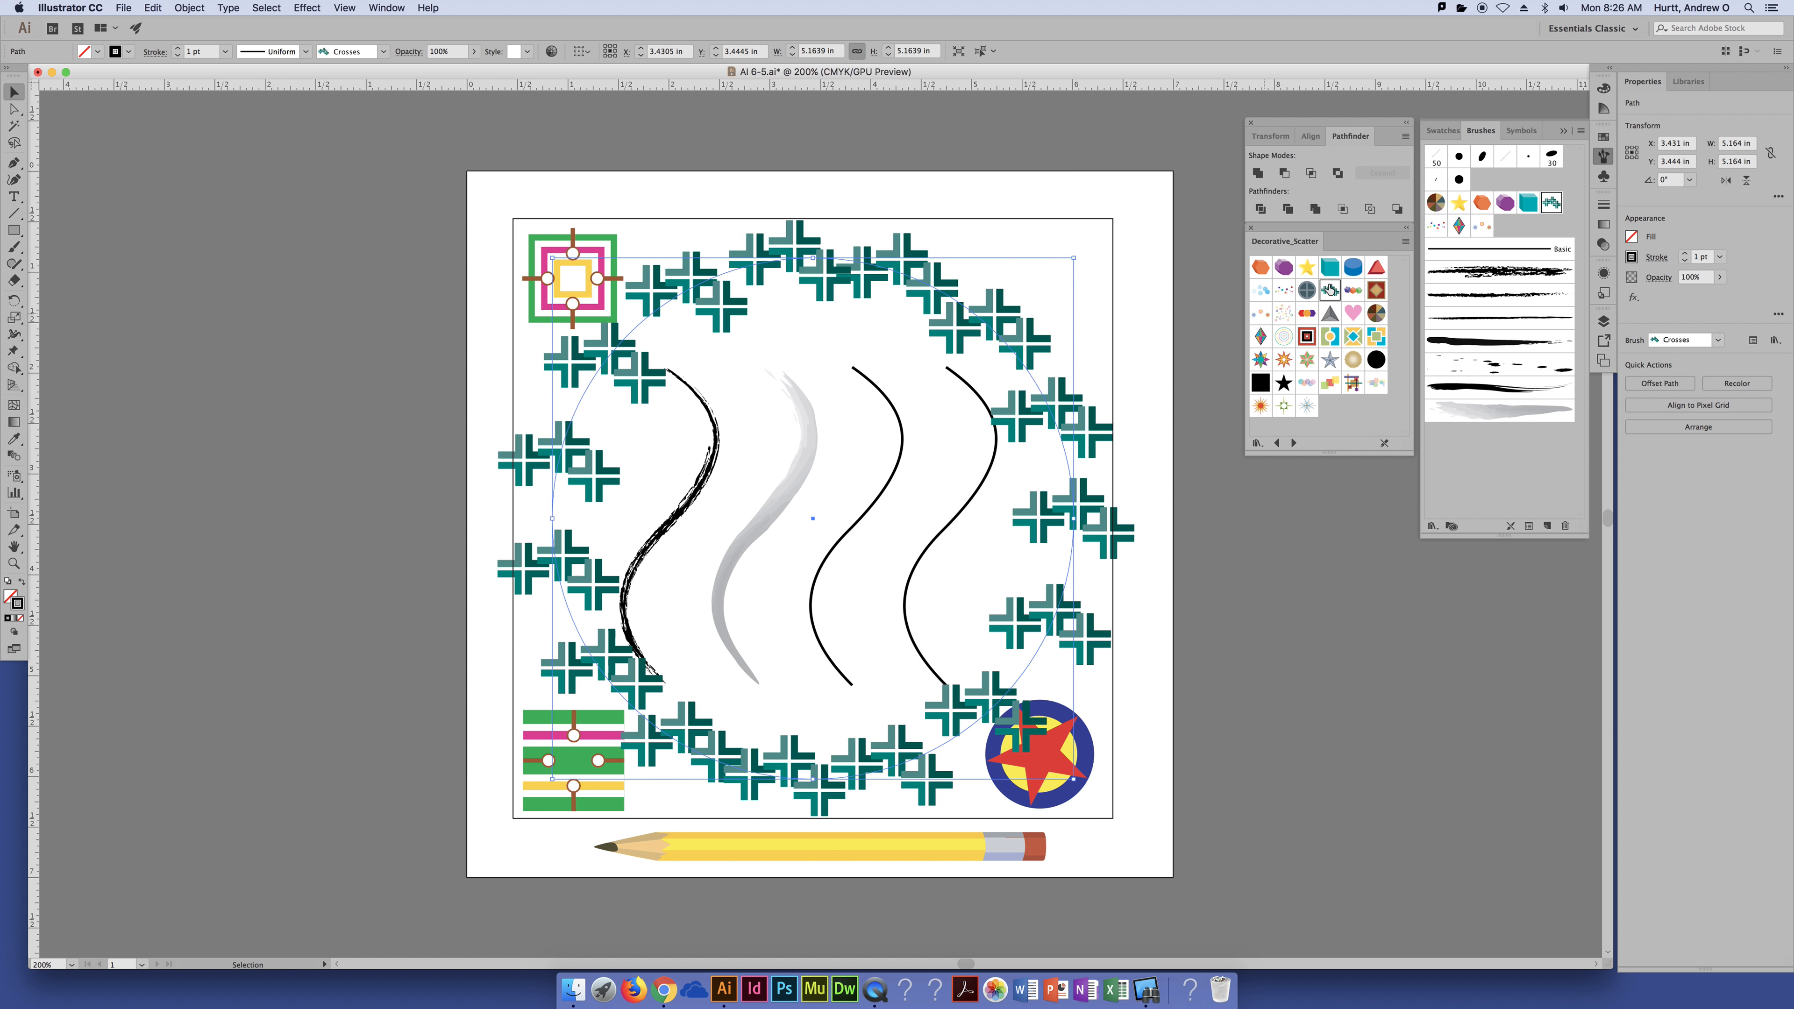
left_click(1358, 291)
left_click(1263, 291)
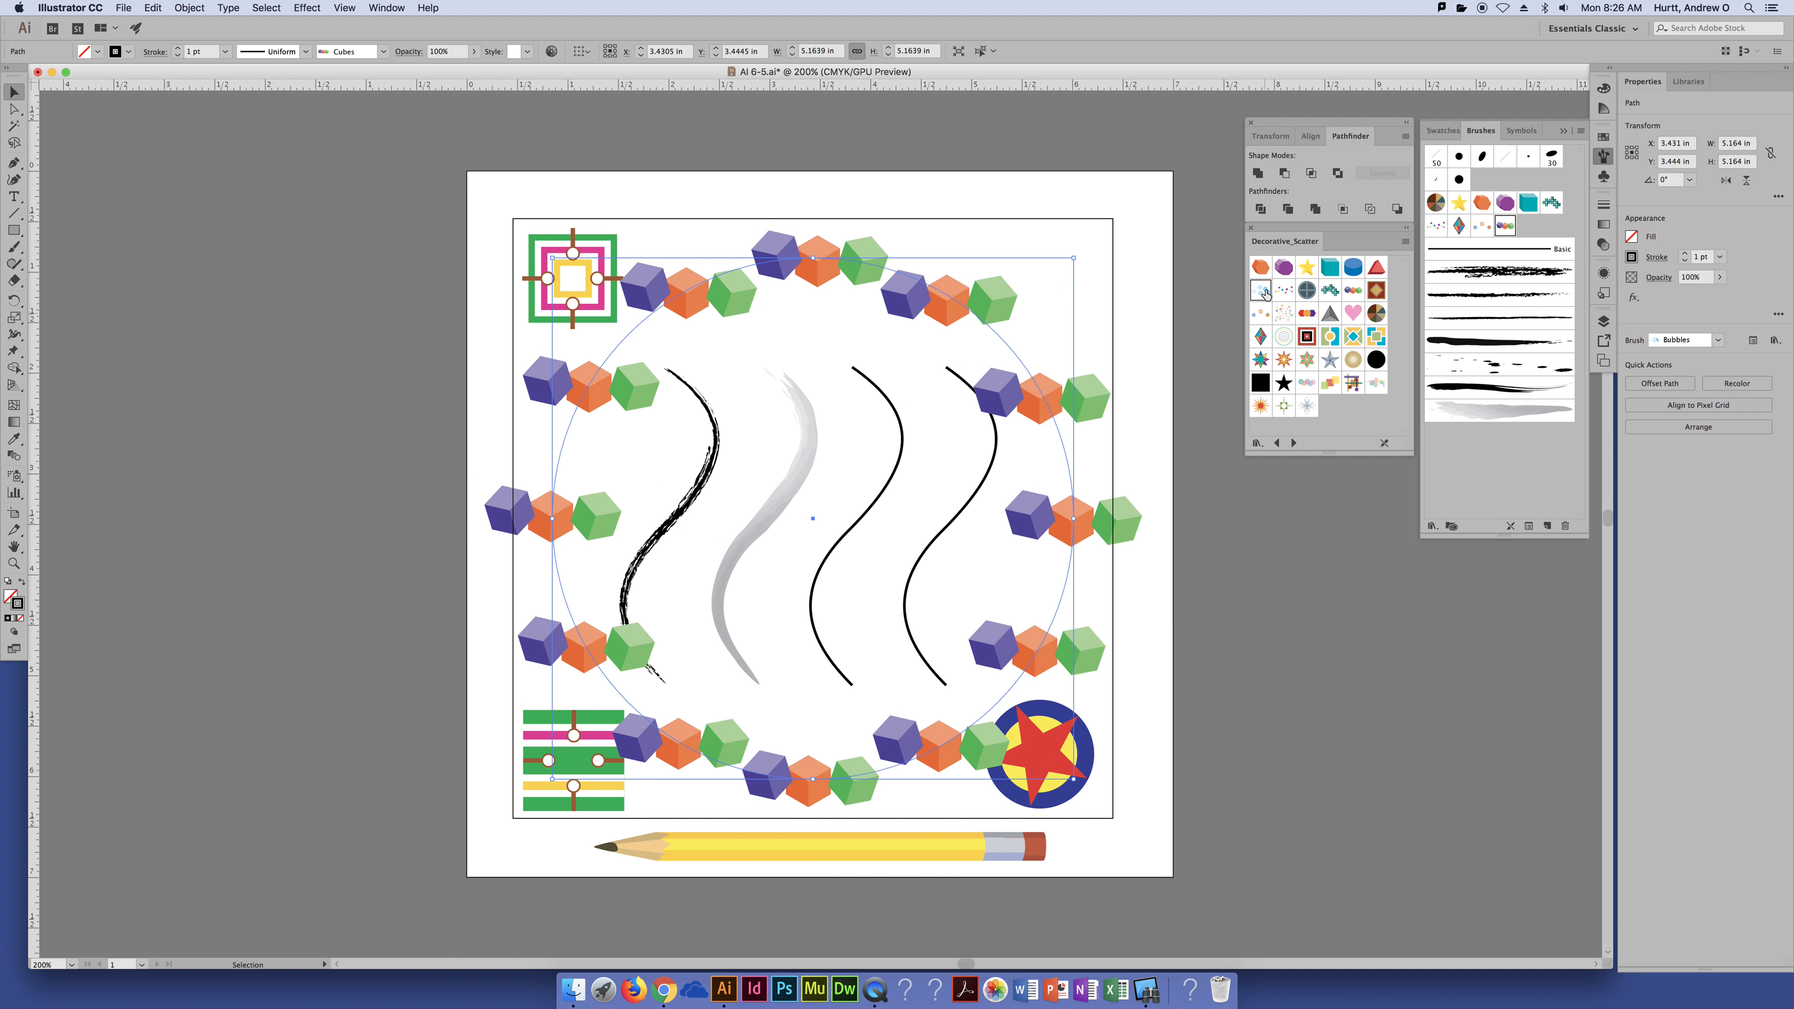
Step: Apply the Confetti scatter brush to the large circle and add it to the document's brushes
left_click(1281, 291)
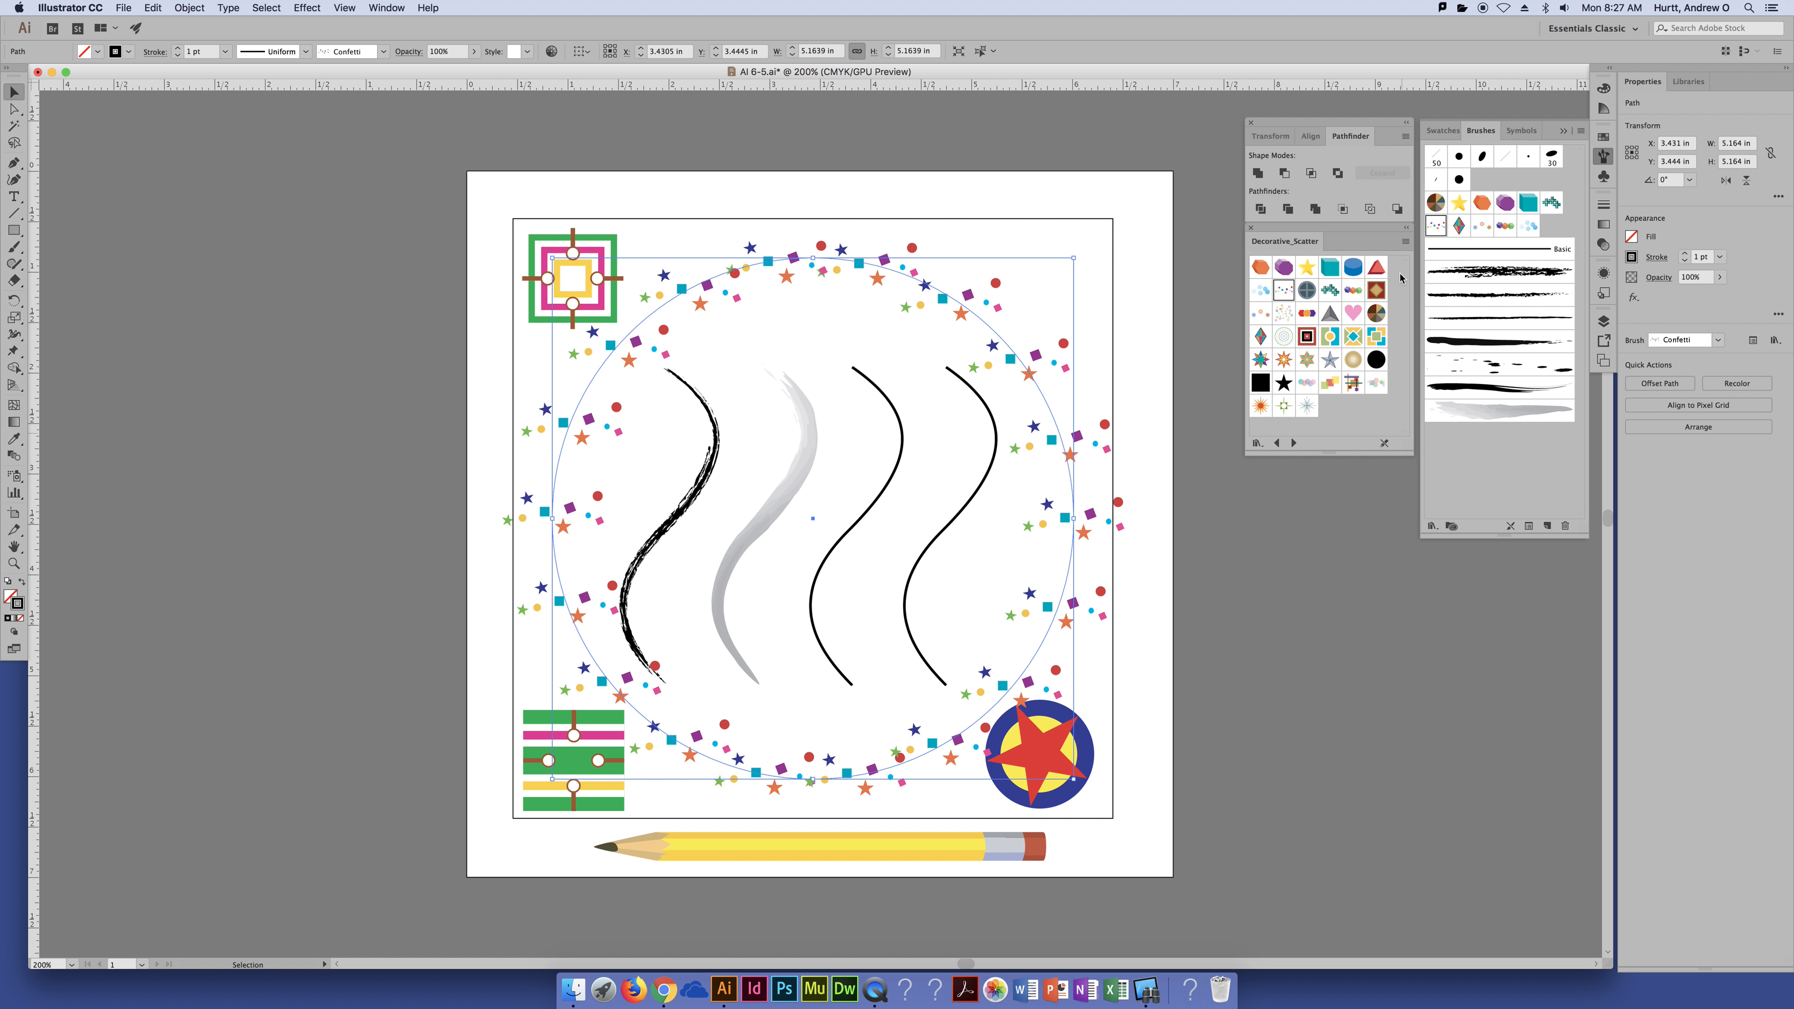
left_click(1406, 242)
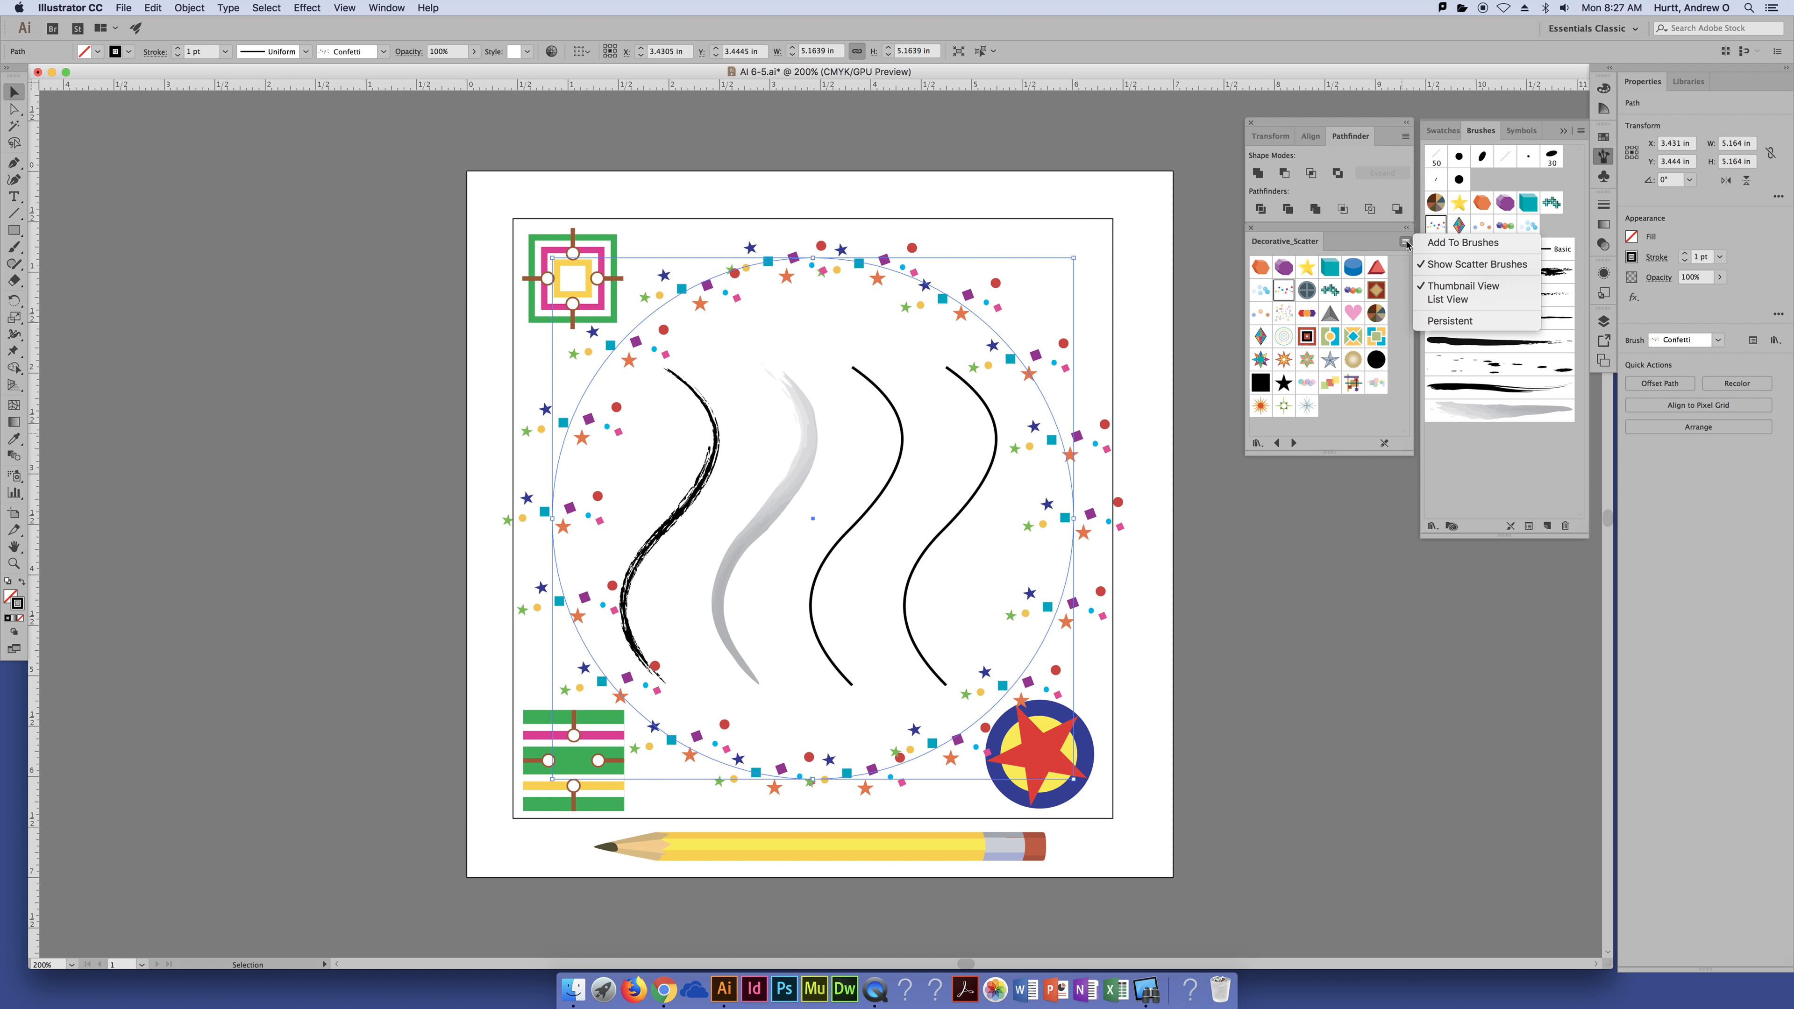
left_click(1424, 244)
left_click(1563, 229)
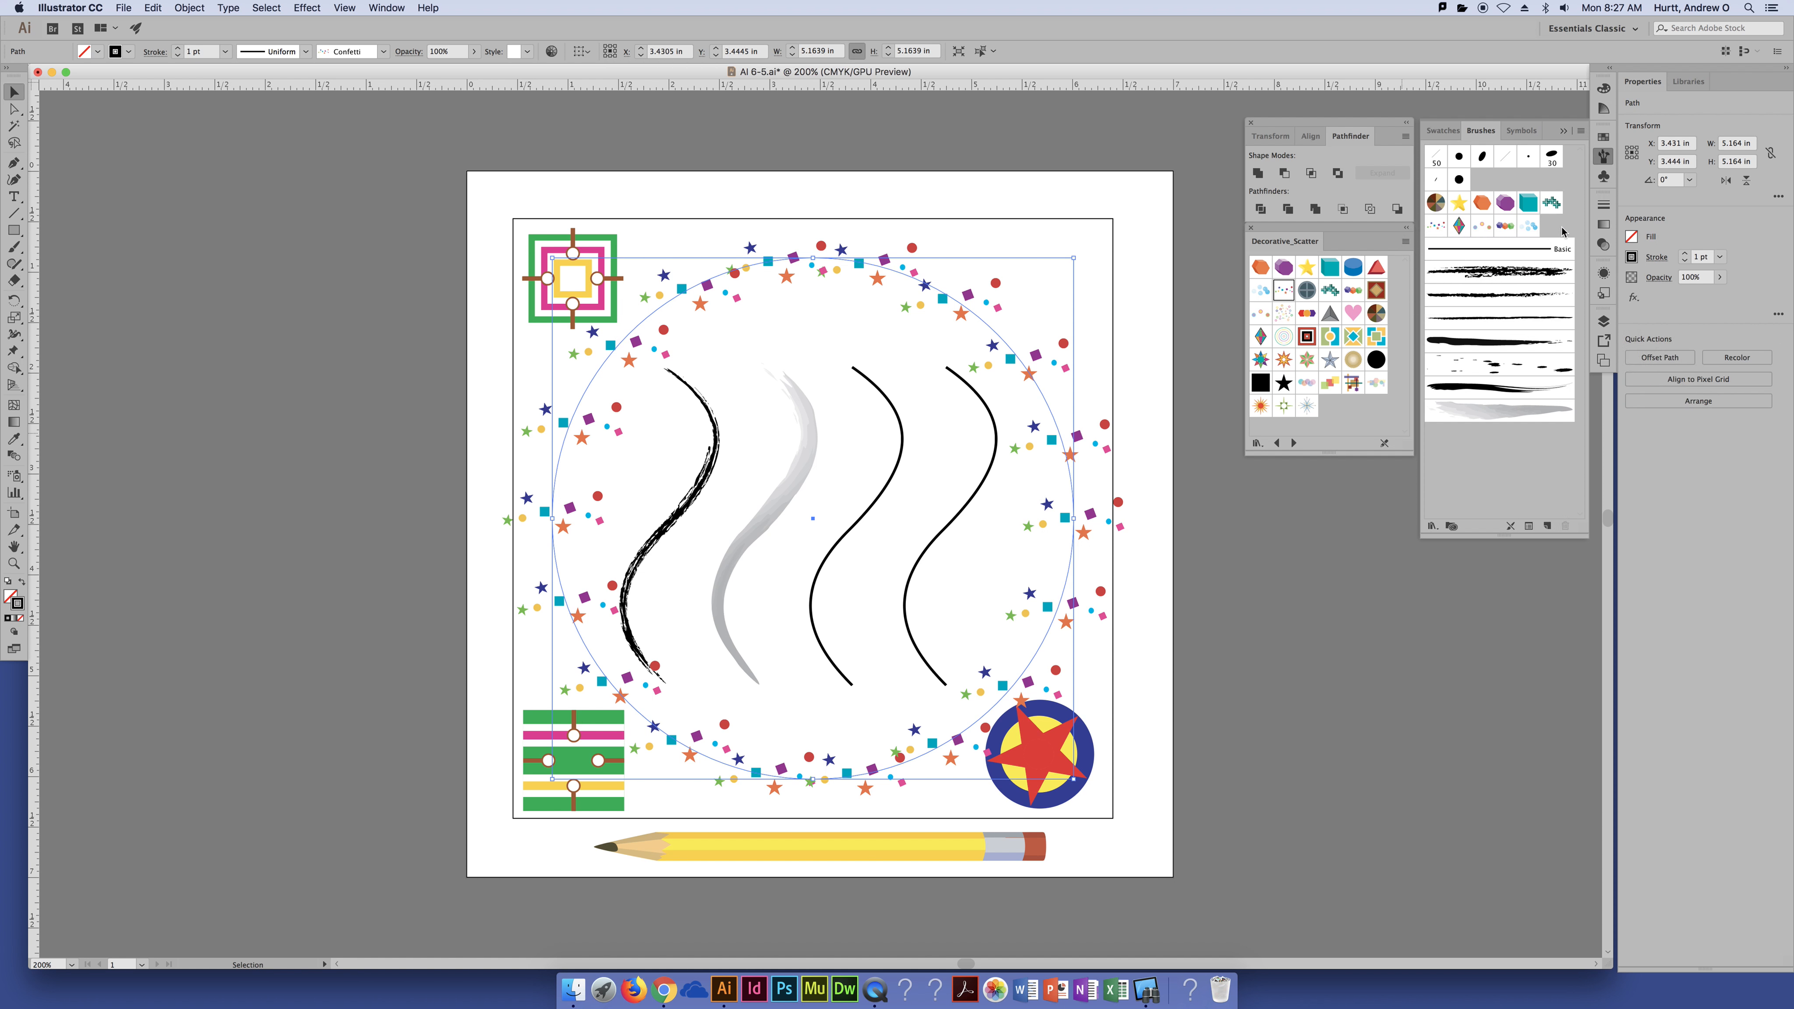
Step: Open the Confetti brush's options and preview its rotation relative to Path, keeping the artwork in view
double_click(1439, 228)
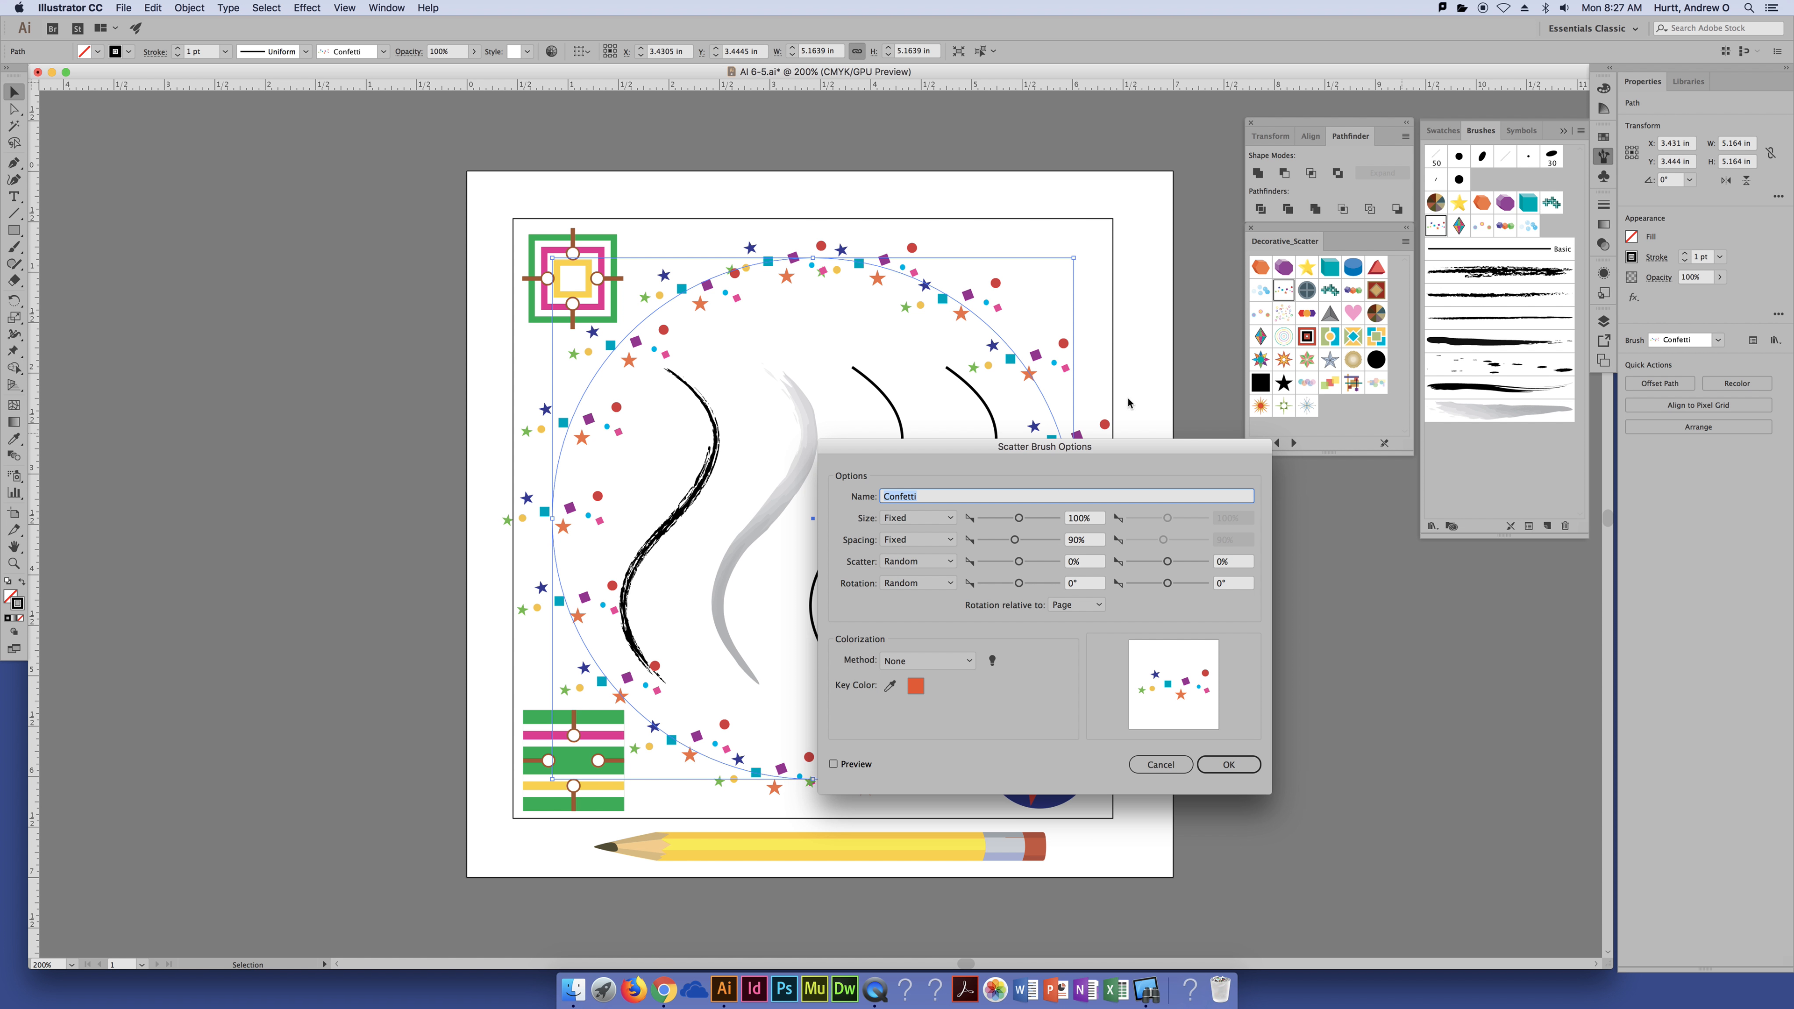
mouse_move(1124, 445)
left_mouse_down()
mouse_move(1109, 171)
mouse_move(1104, 193)
left_mouse_up()
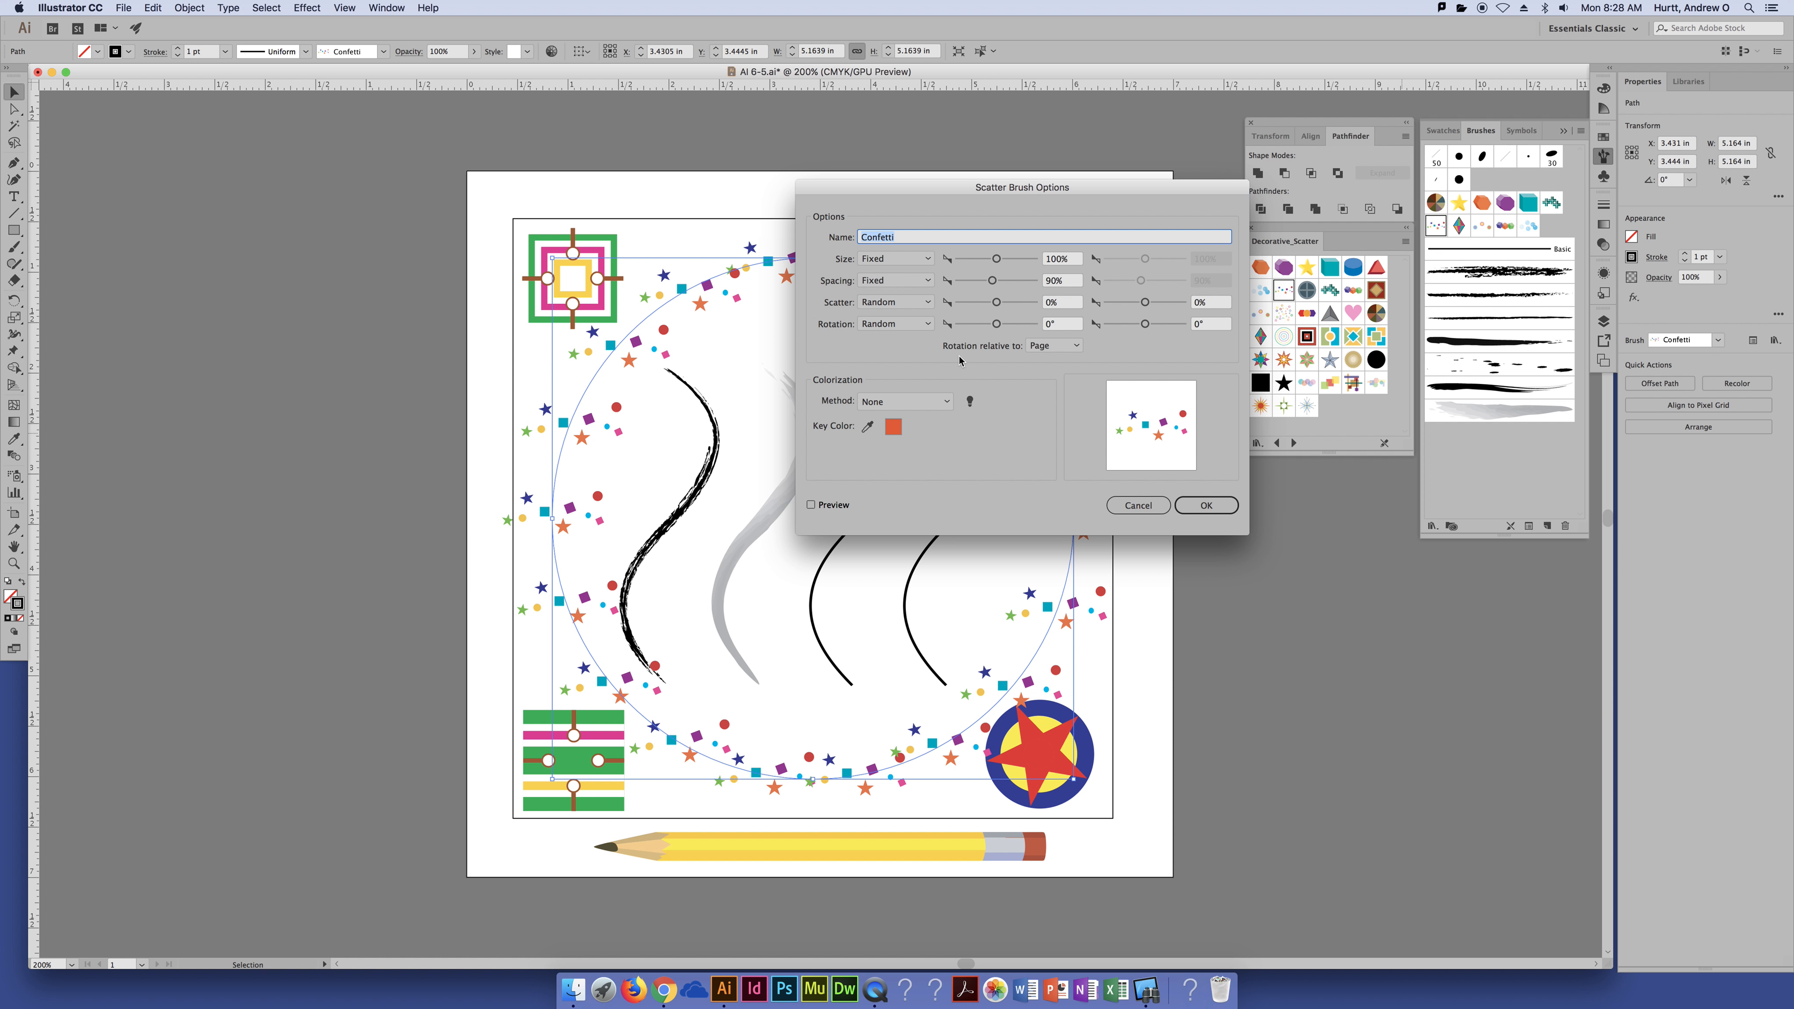
left_click(1056, 346)
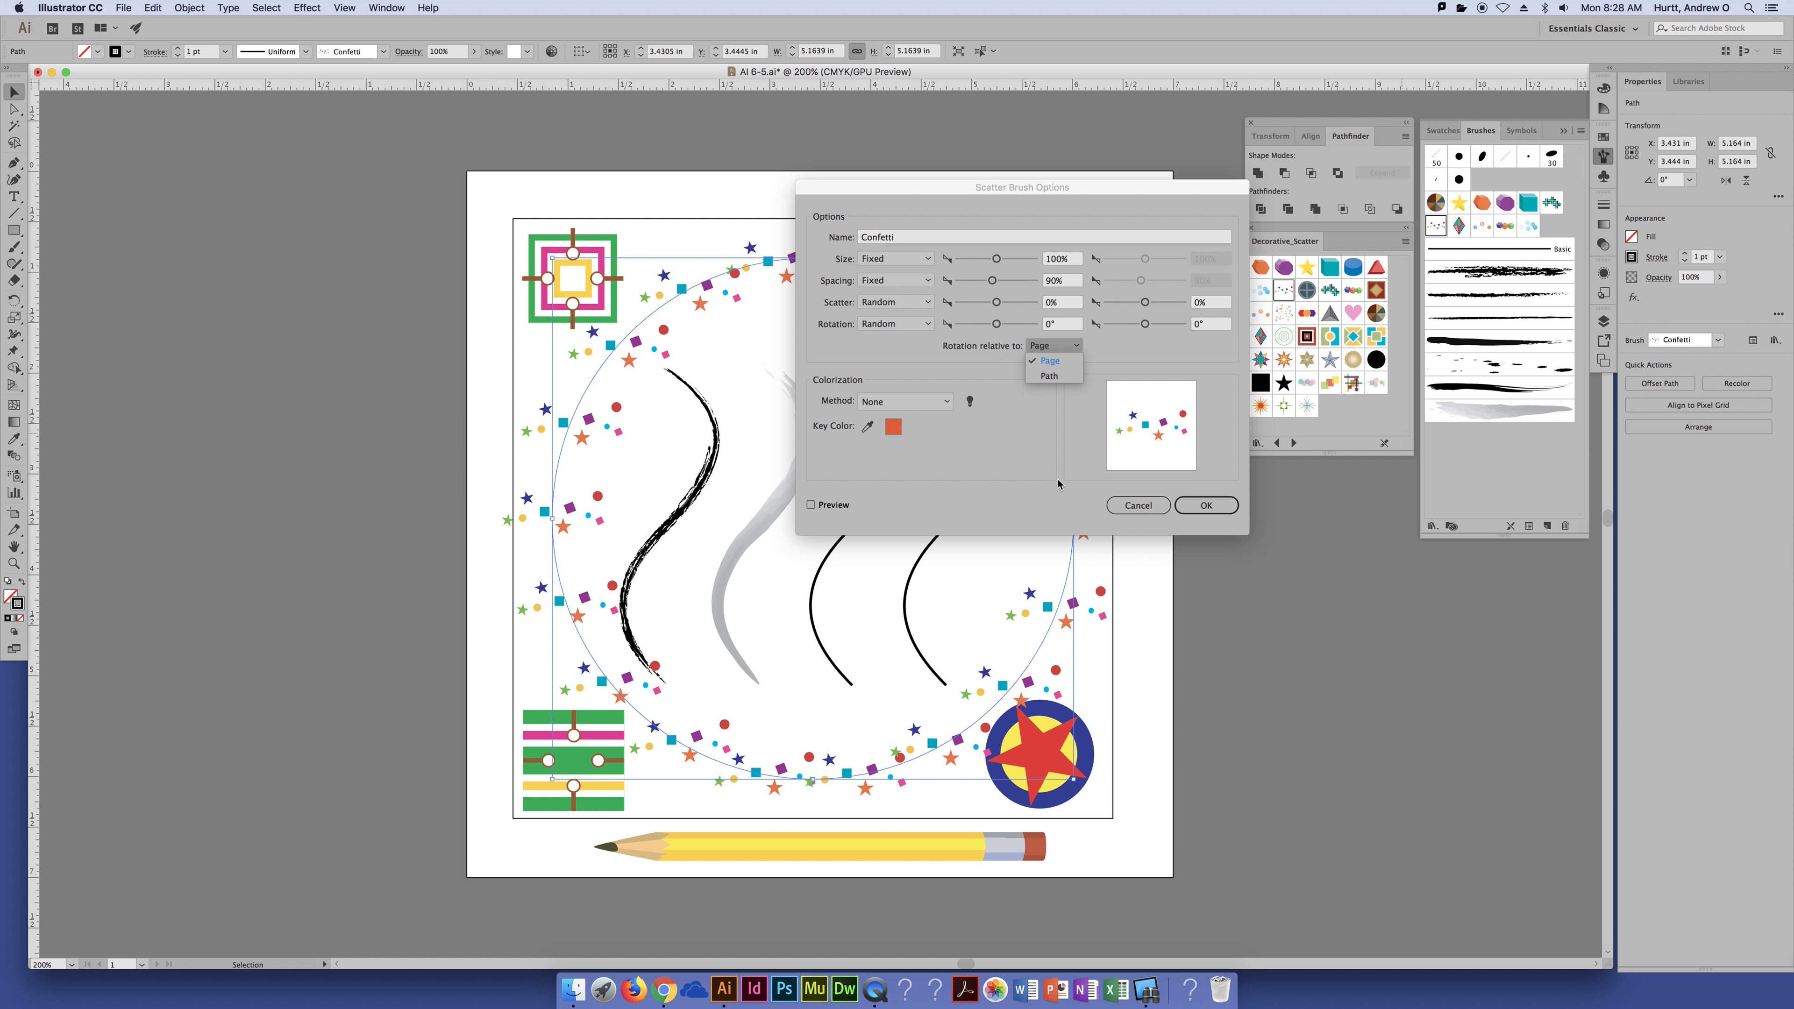
left_click(1053, 376)
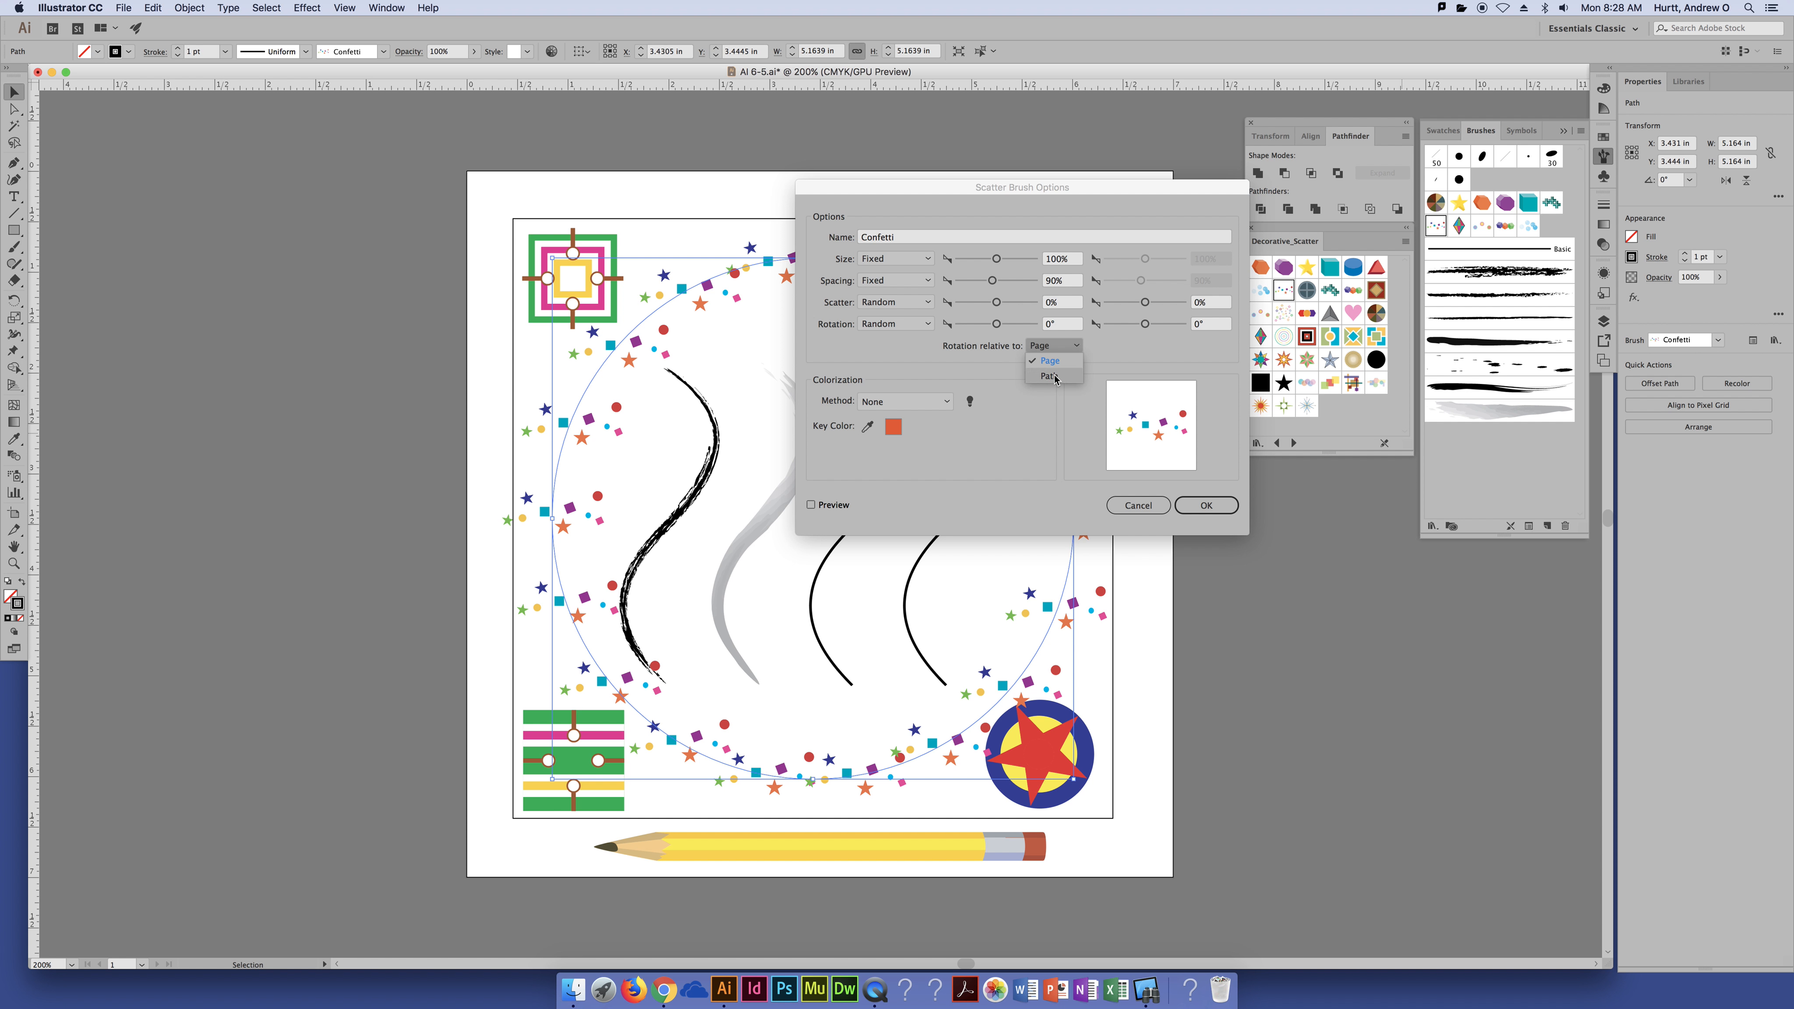
left_click(812, 506)
mouse_move(1043, 212)
left_mouse_down()
mouse_move(1354, 147)
mouse_move(1360, 129)
left_mouse_up()
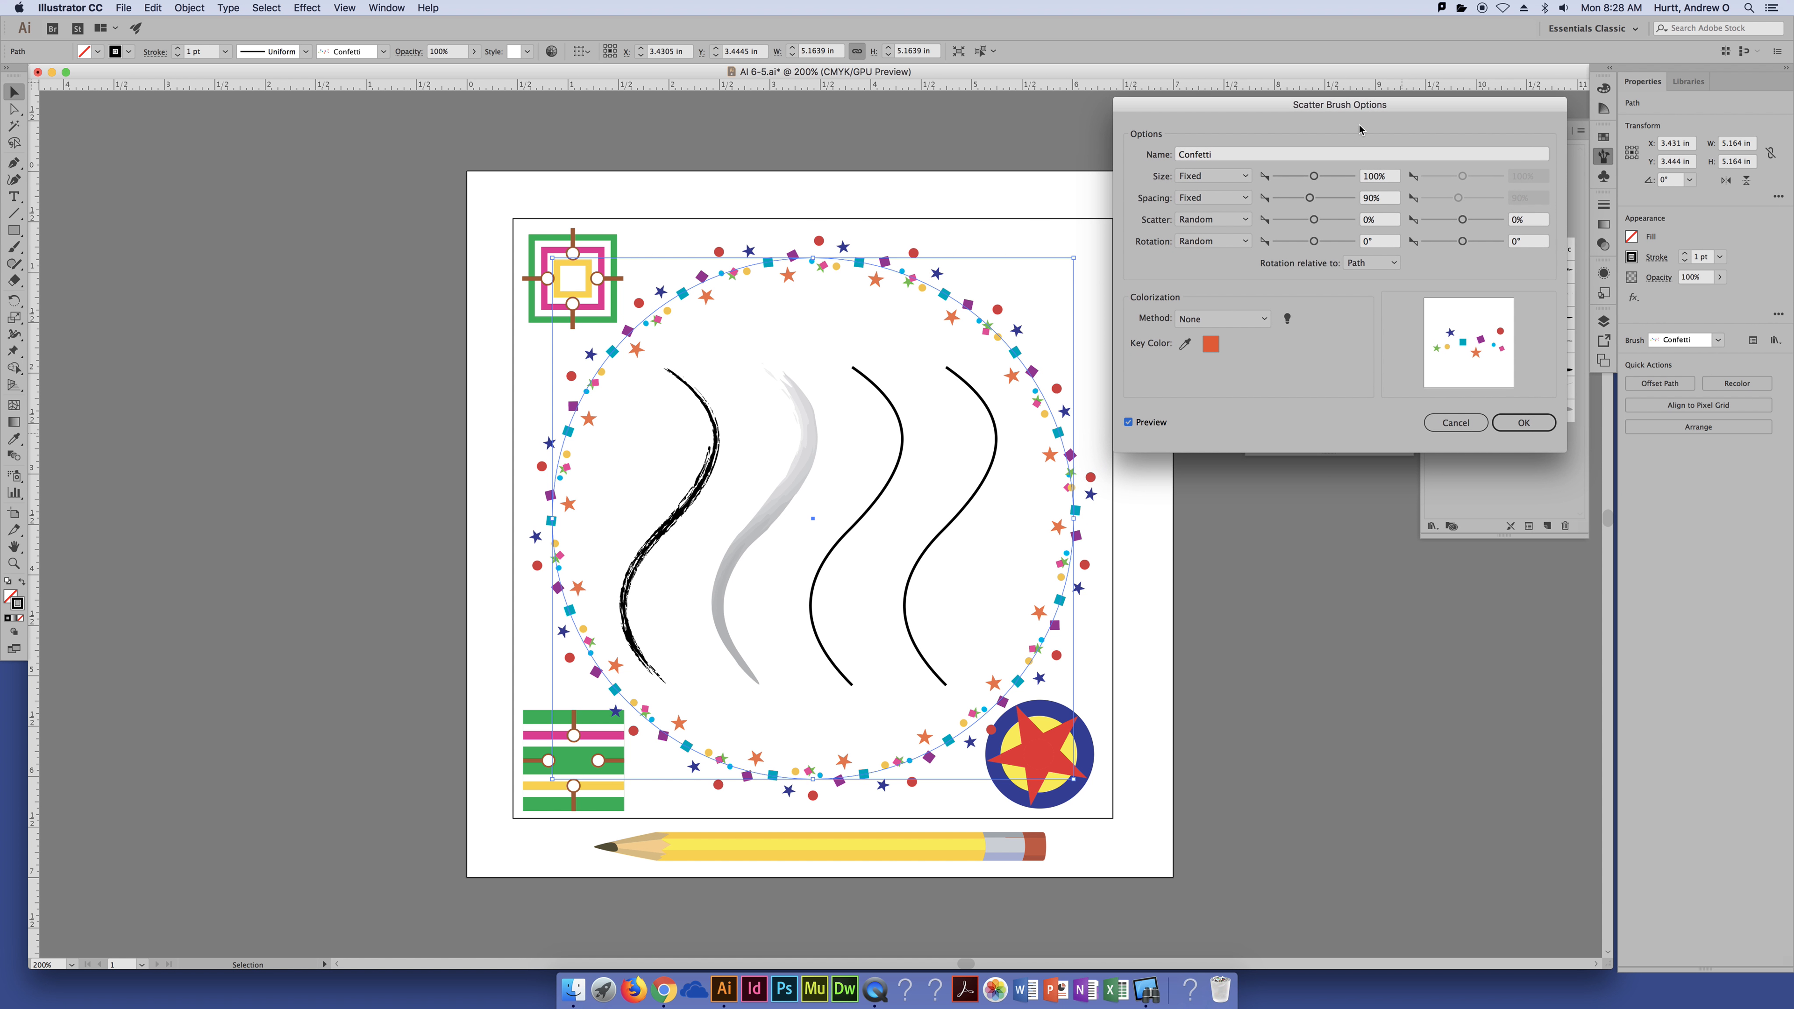
Step: Compare the Confetti brush's rotation relative to Page and Path in the preview, and discard the option changes
left_click(1368, 265)
left_click(1369, 269)
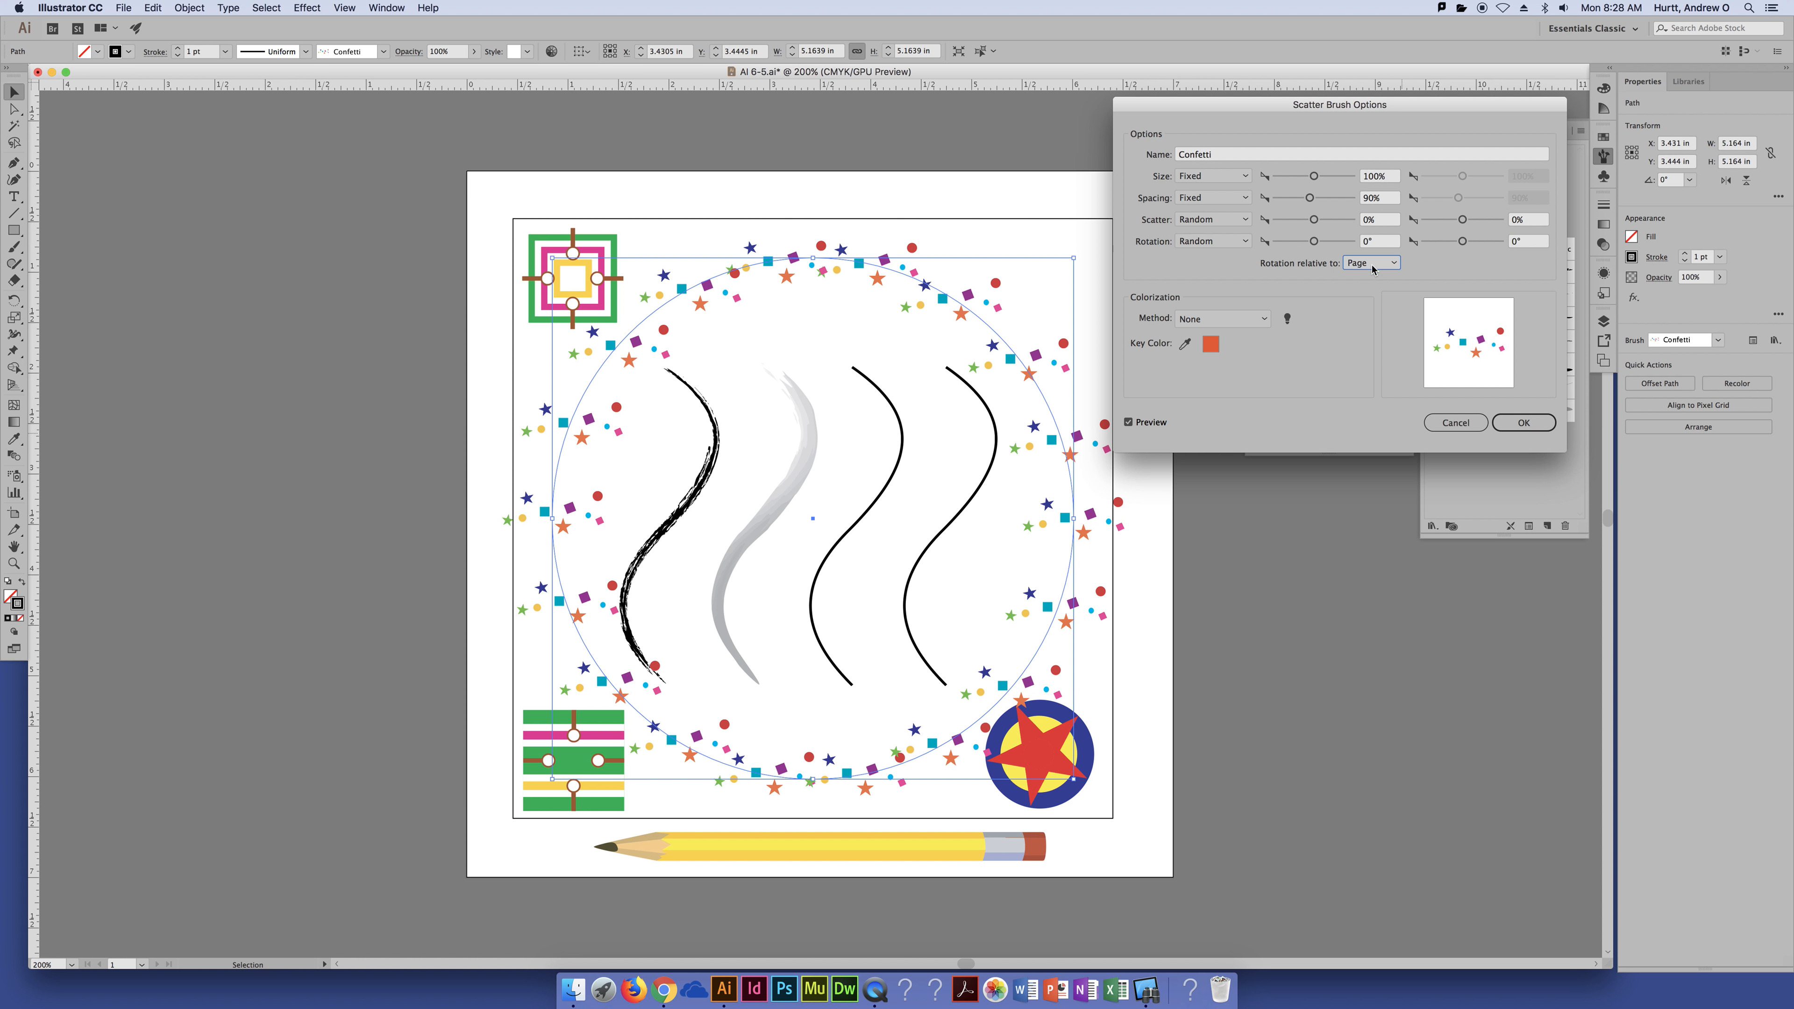
left_click(1372, 265)
left_click(1373, 281)
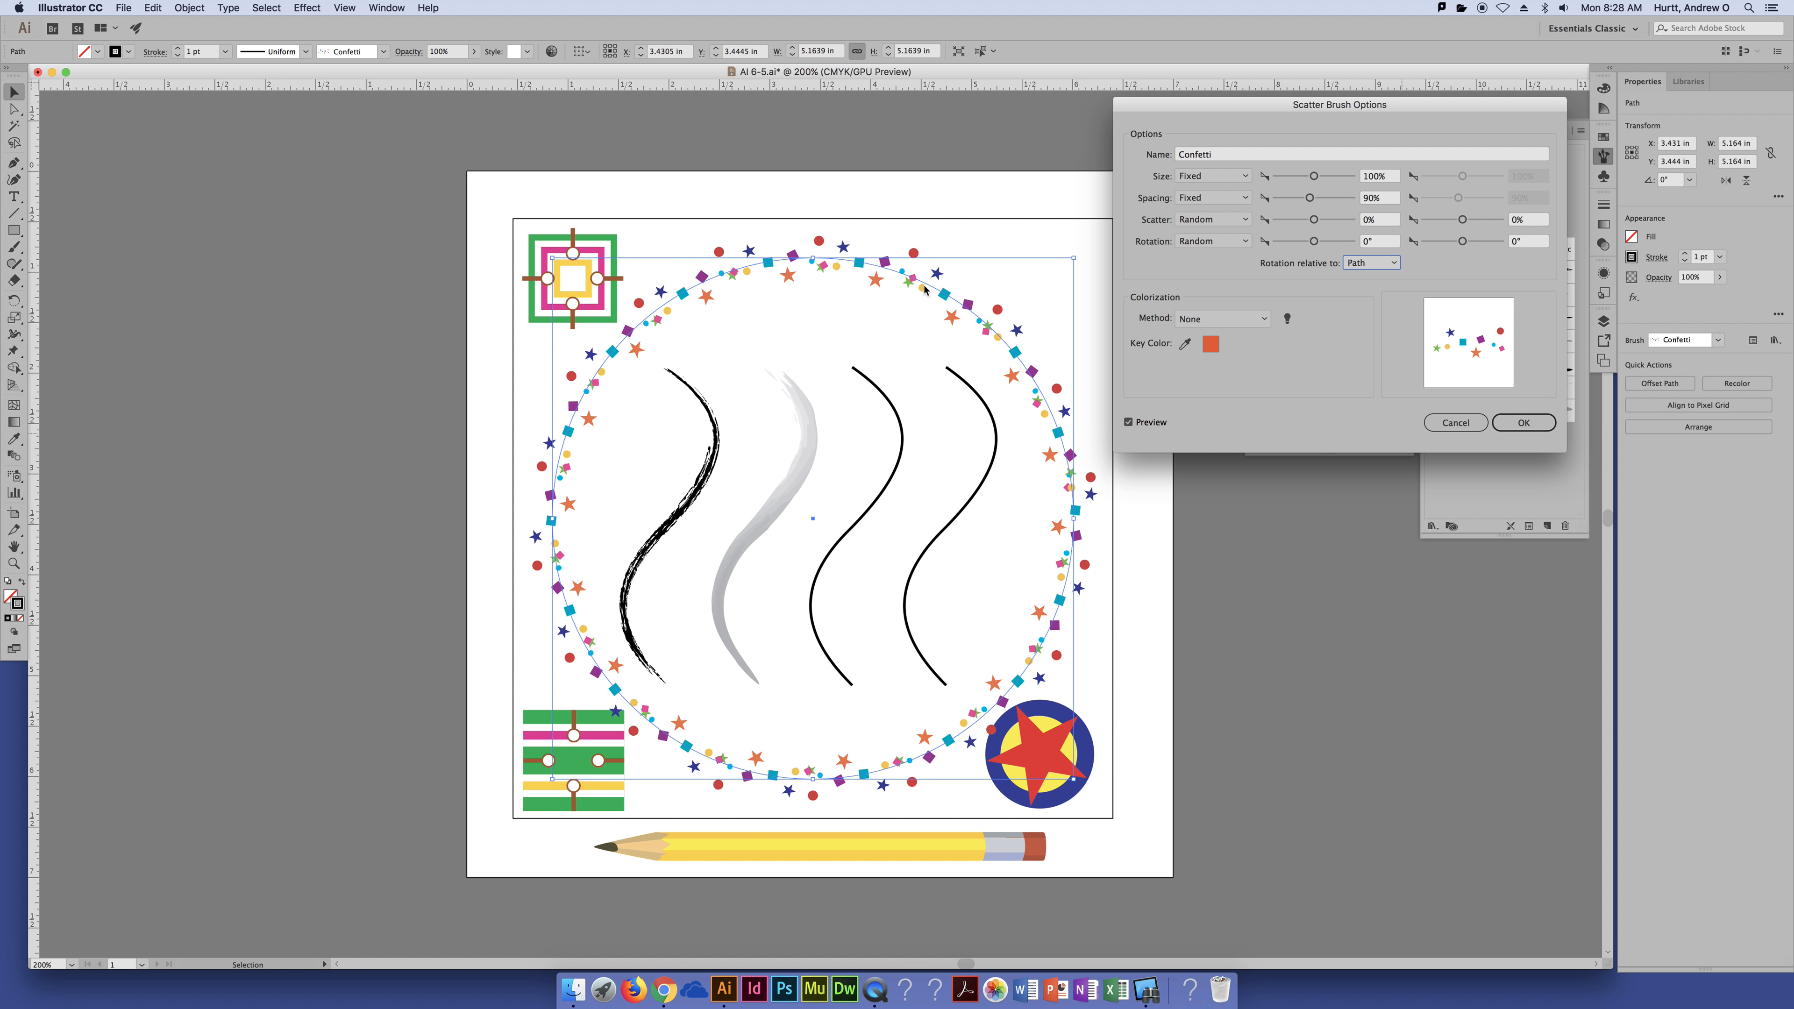
left_click(1348, 263)
left_click(1360, 270)
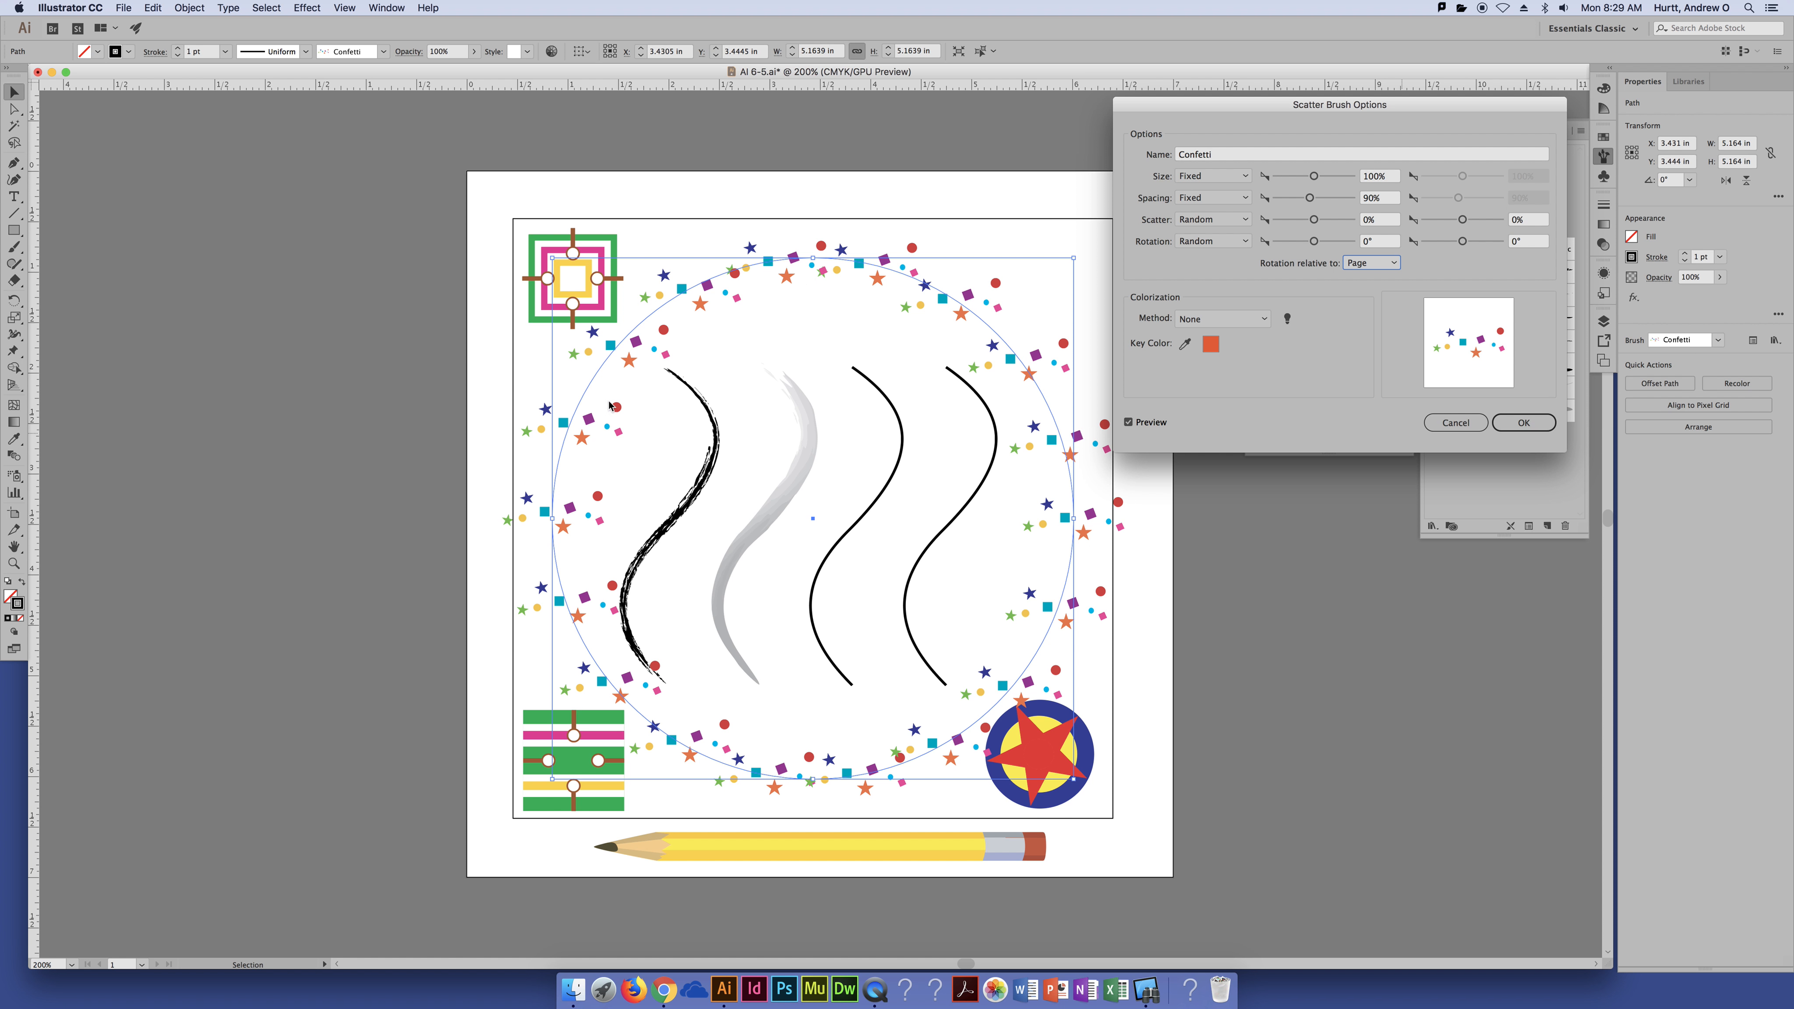
left_click_drag(1284, 105, 1050, 103)
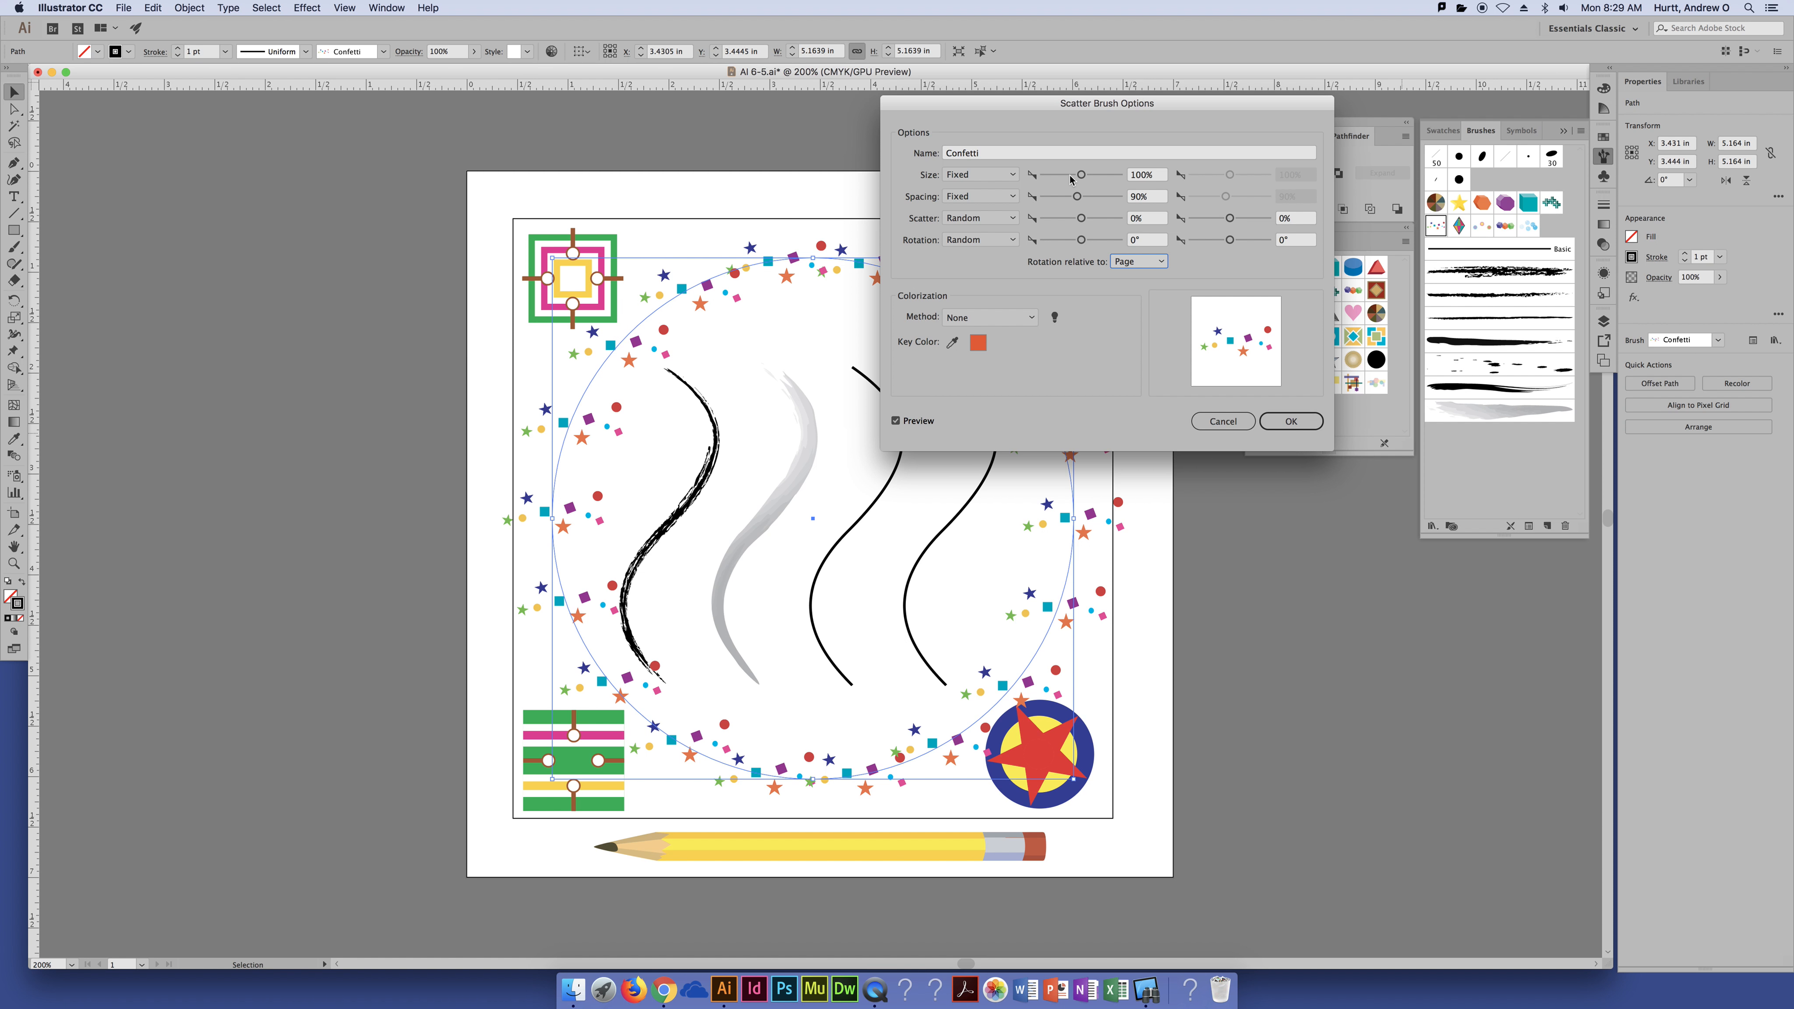
left_click(1223, 421)
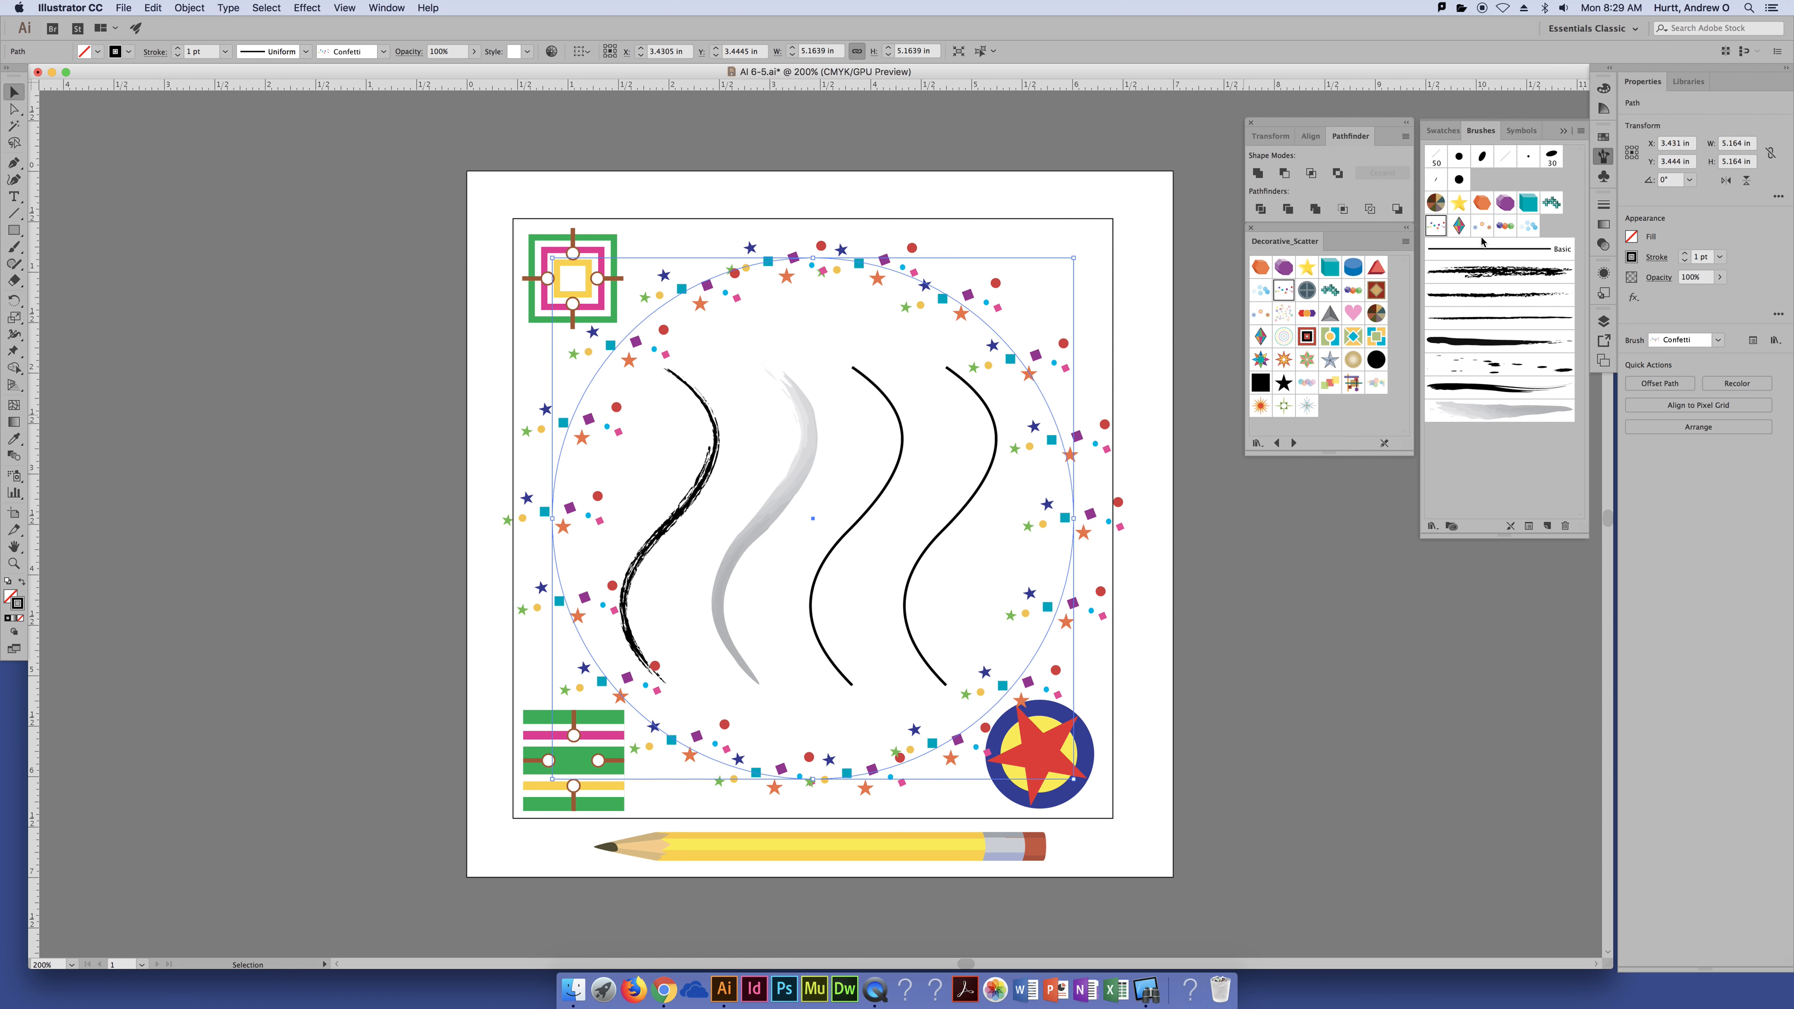
Step: Apply the Dots scatter brush to the large circle and open its brush options beside the artwork
left_click(1481, 227)
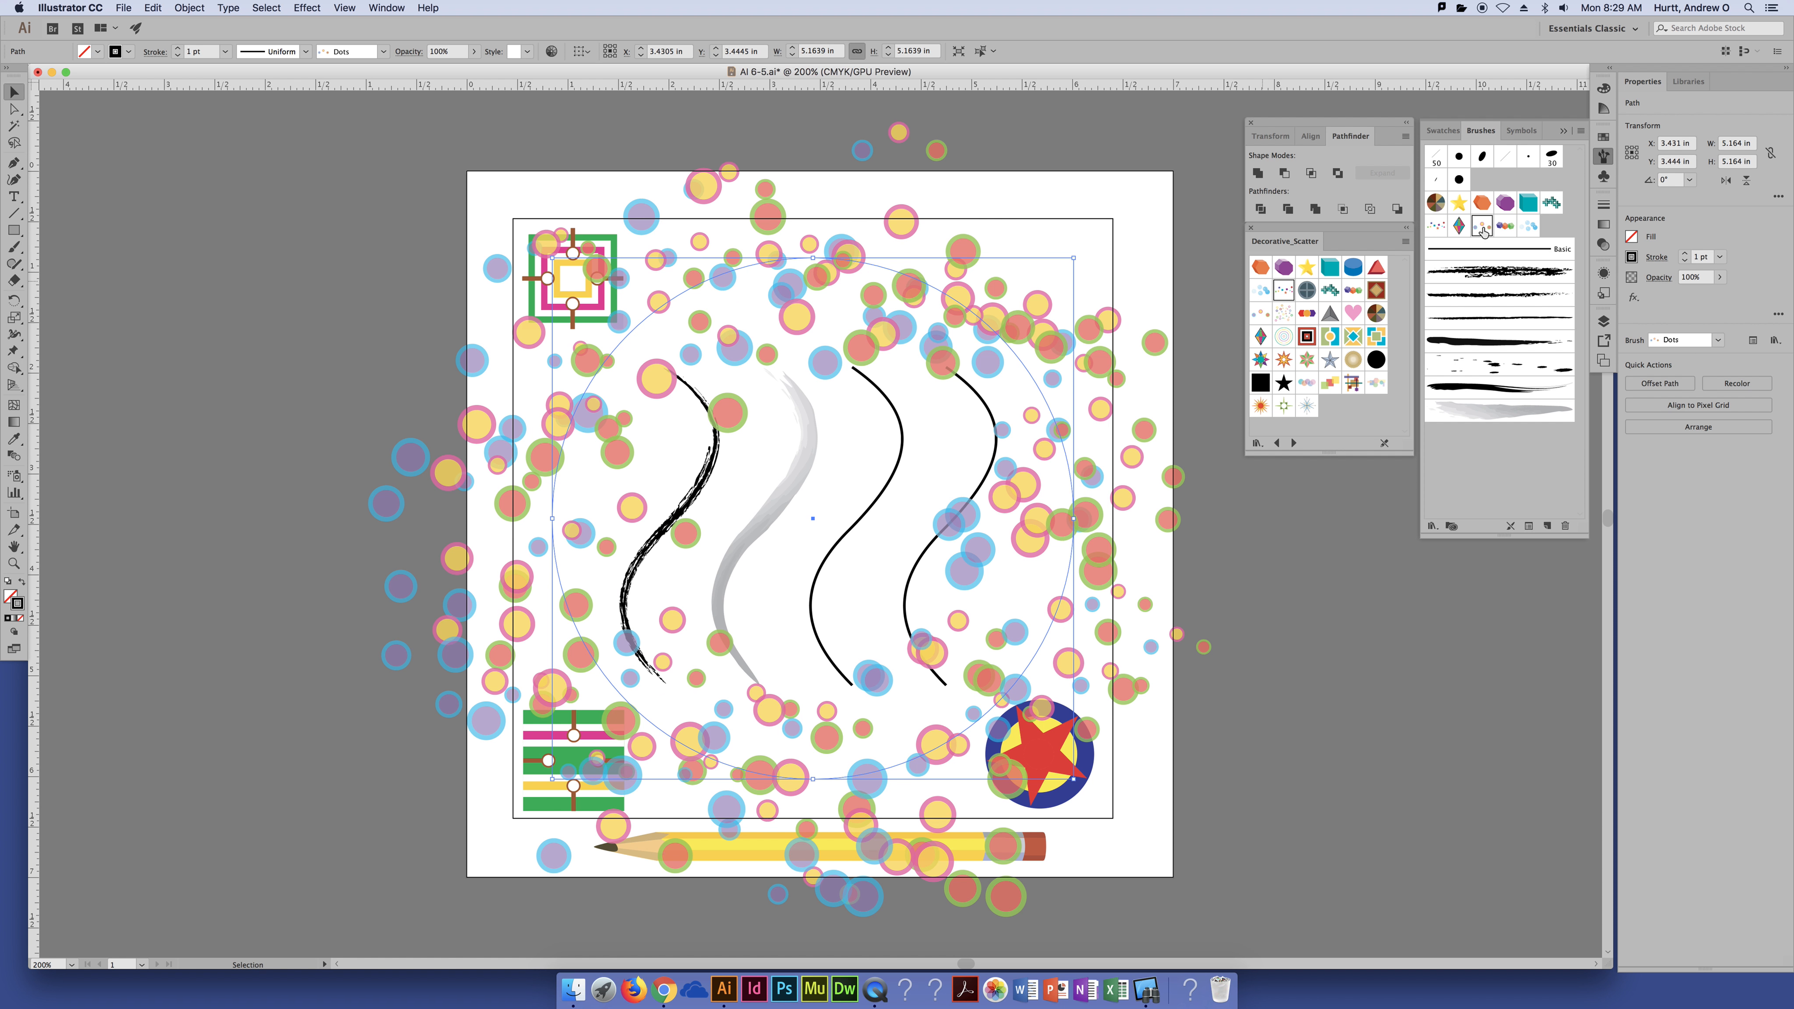
left_click(1482, 227)
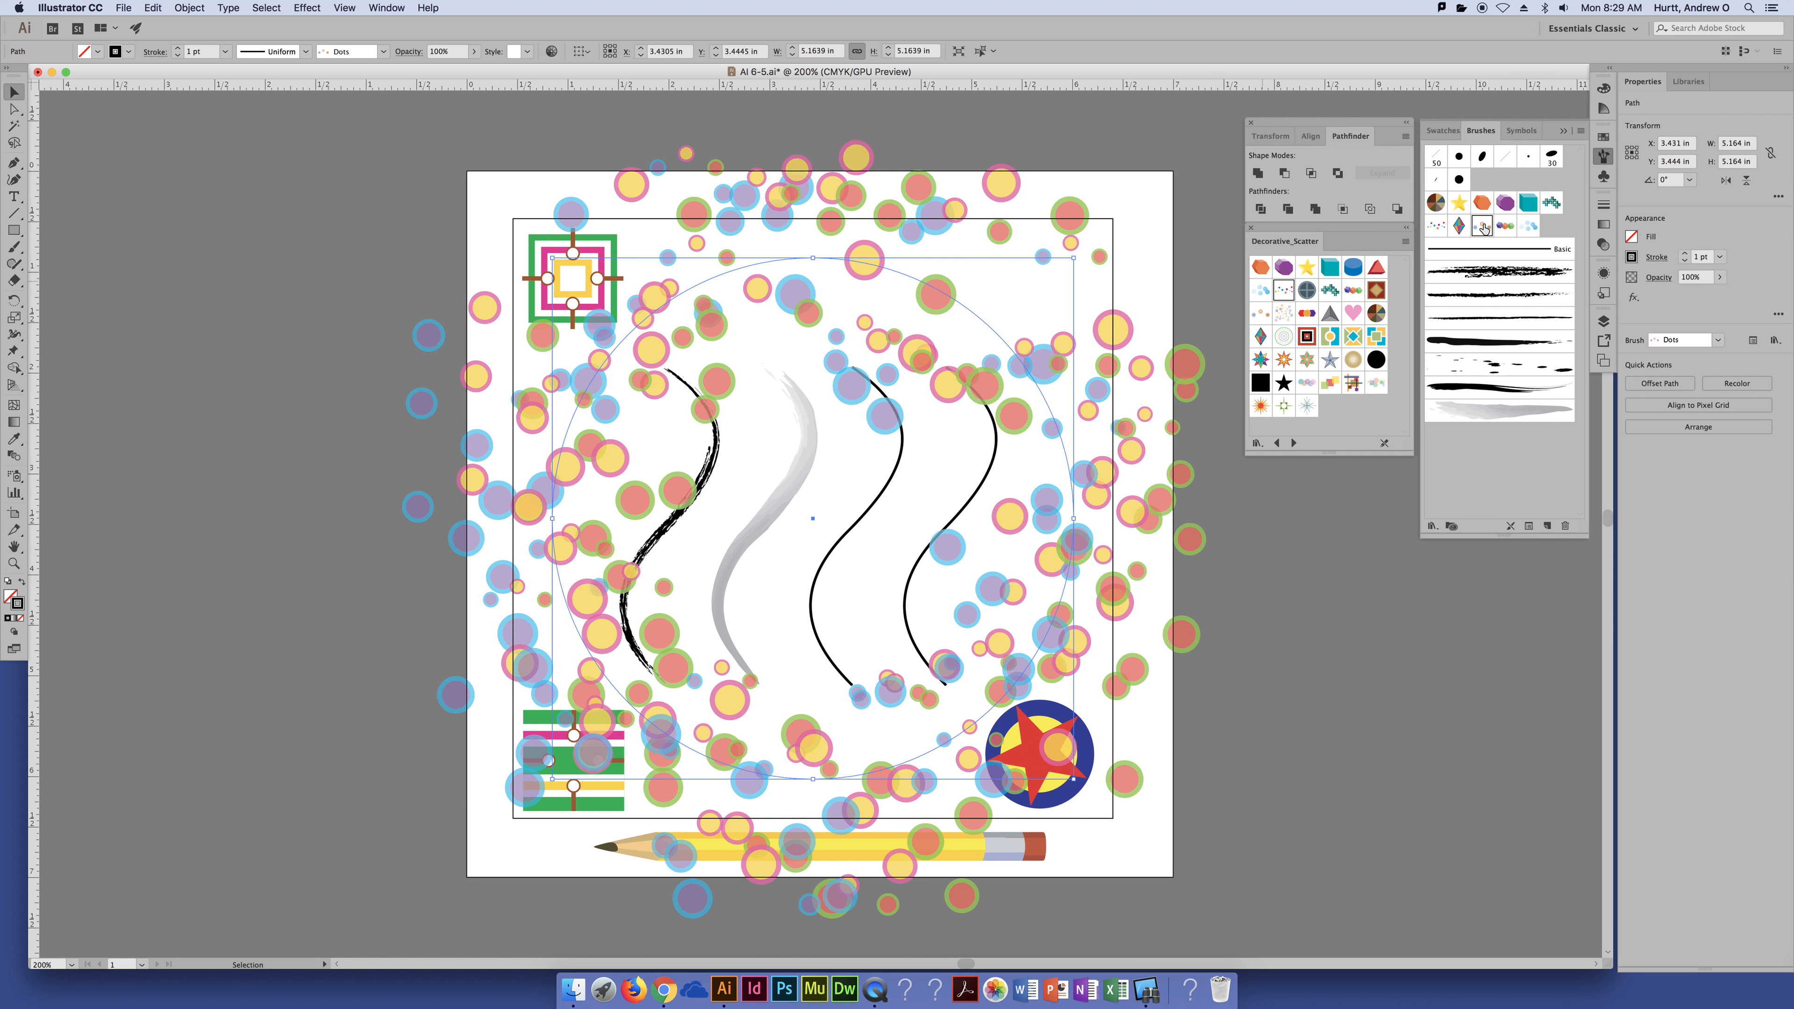
double_click(1482, 227)
left_click_drag(1244, 107, 1142, 174)
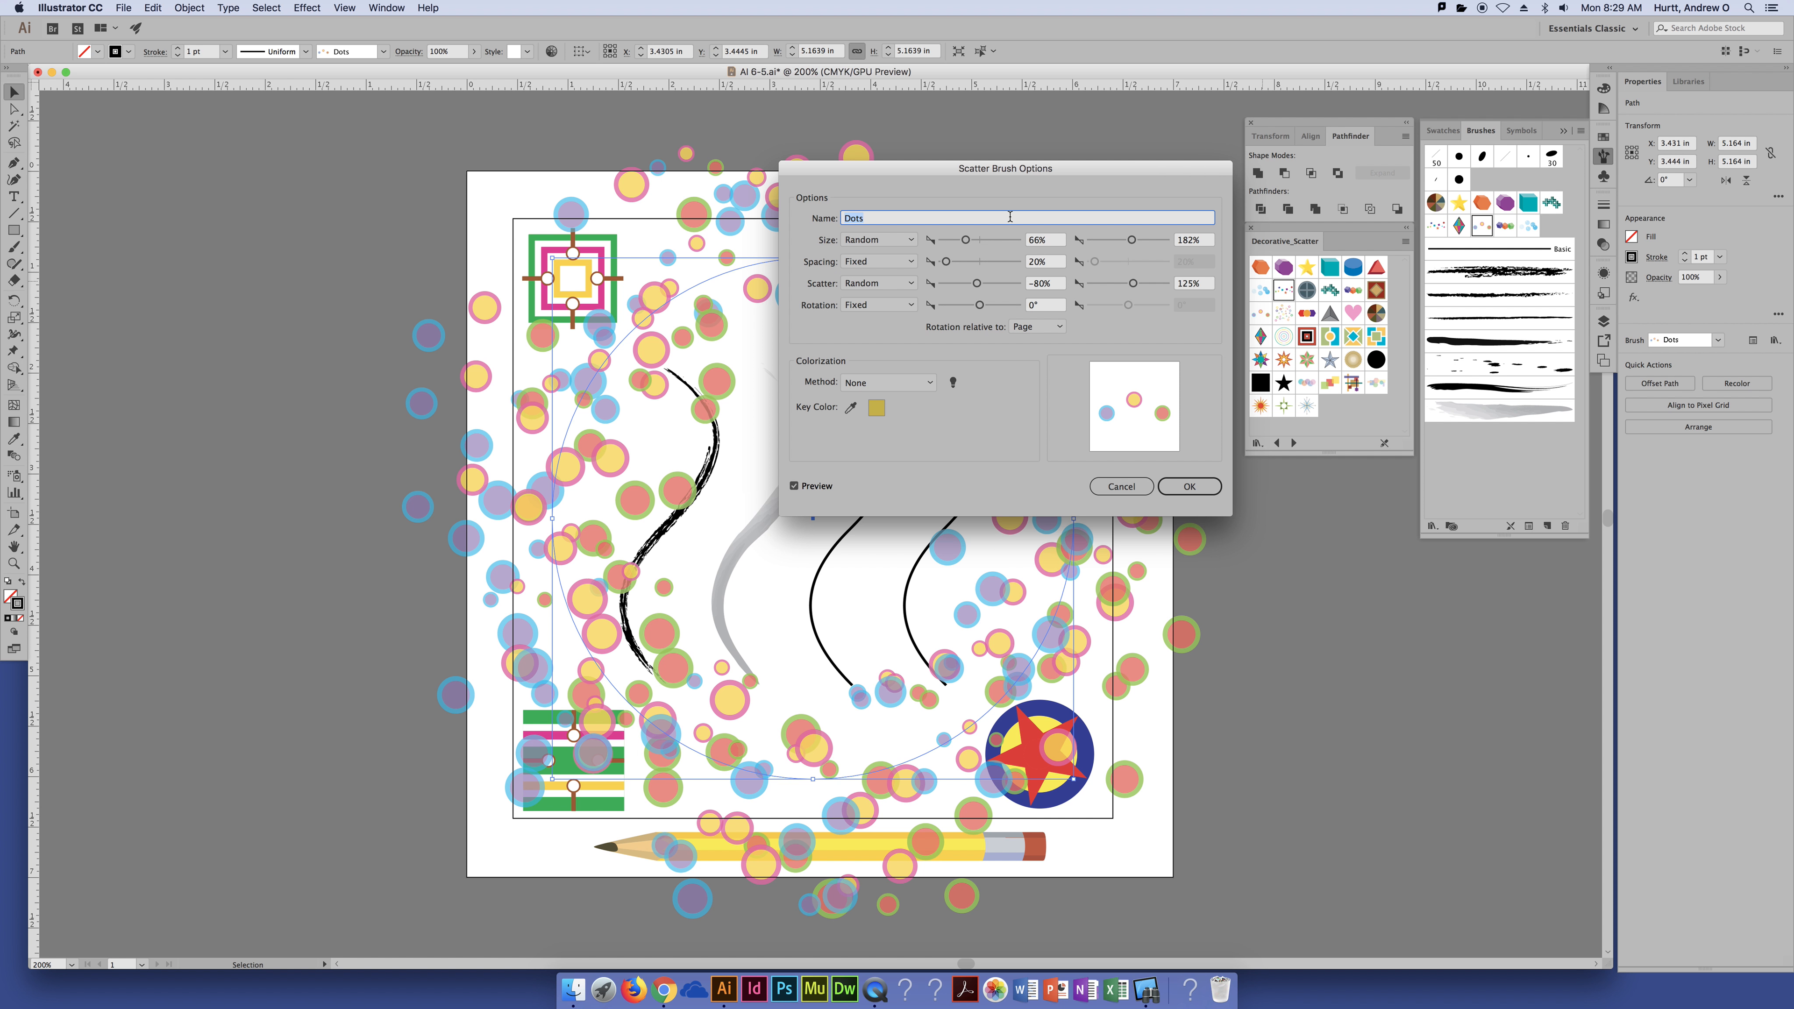
left_click_drag(1087, 171, 1347, 96)
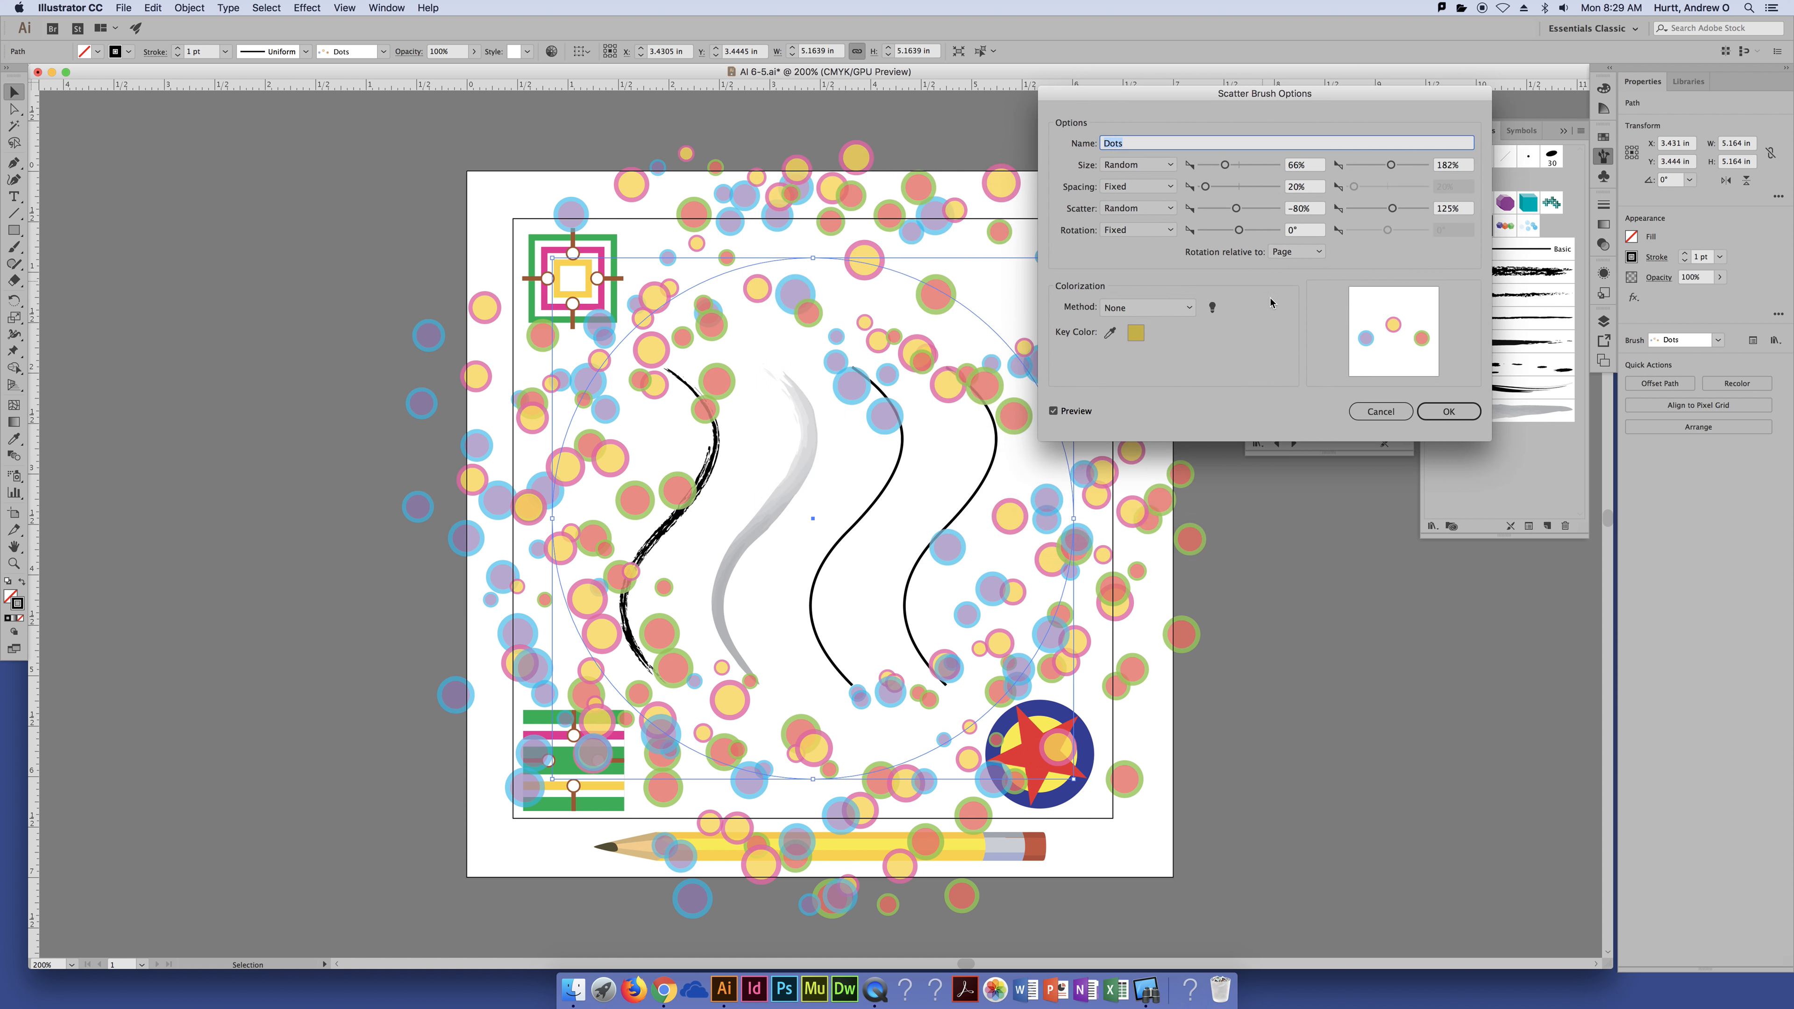
Step: Preview the Dots brush with rotation relative to Path, and set it back to Page
left_click(1296, 252)
left_click(1293, 283)
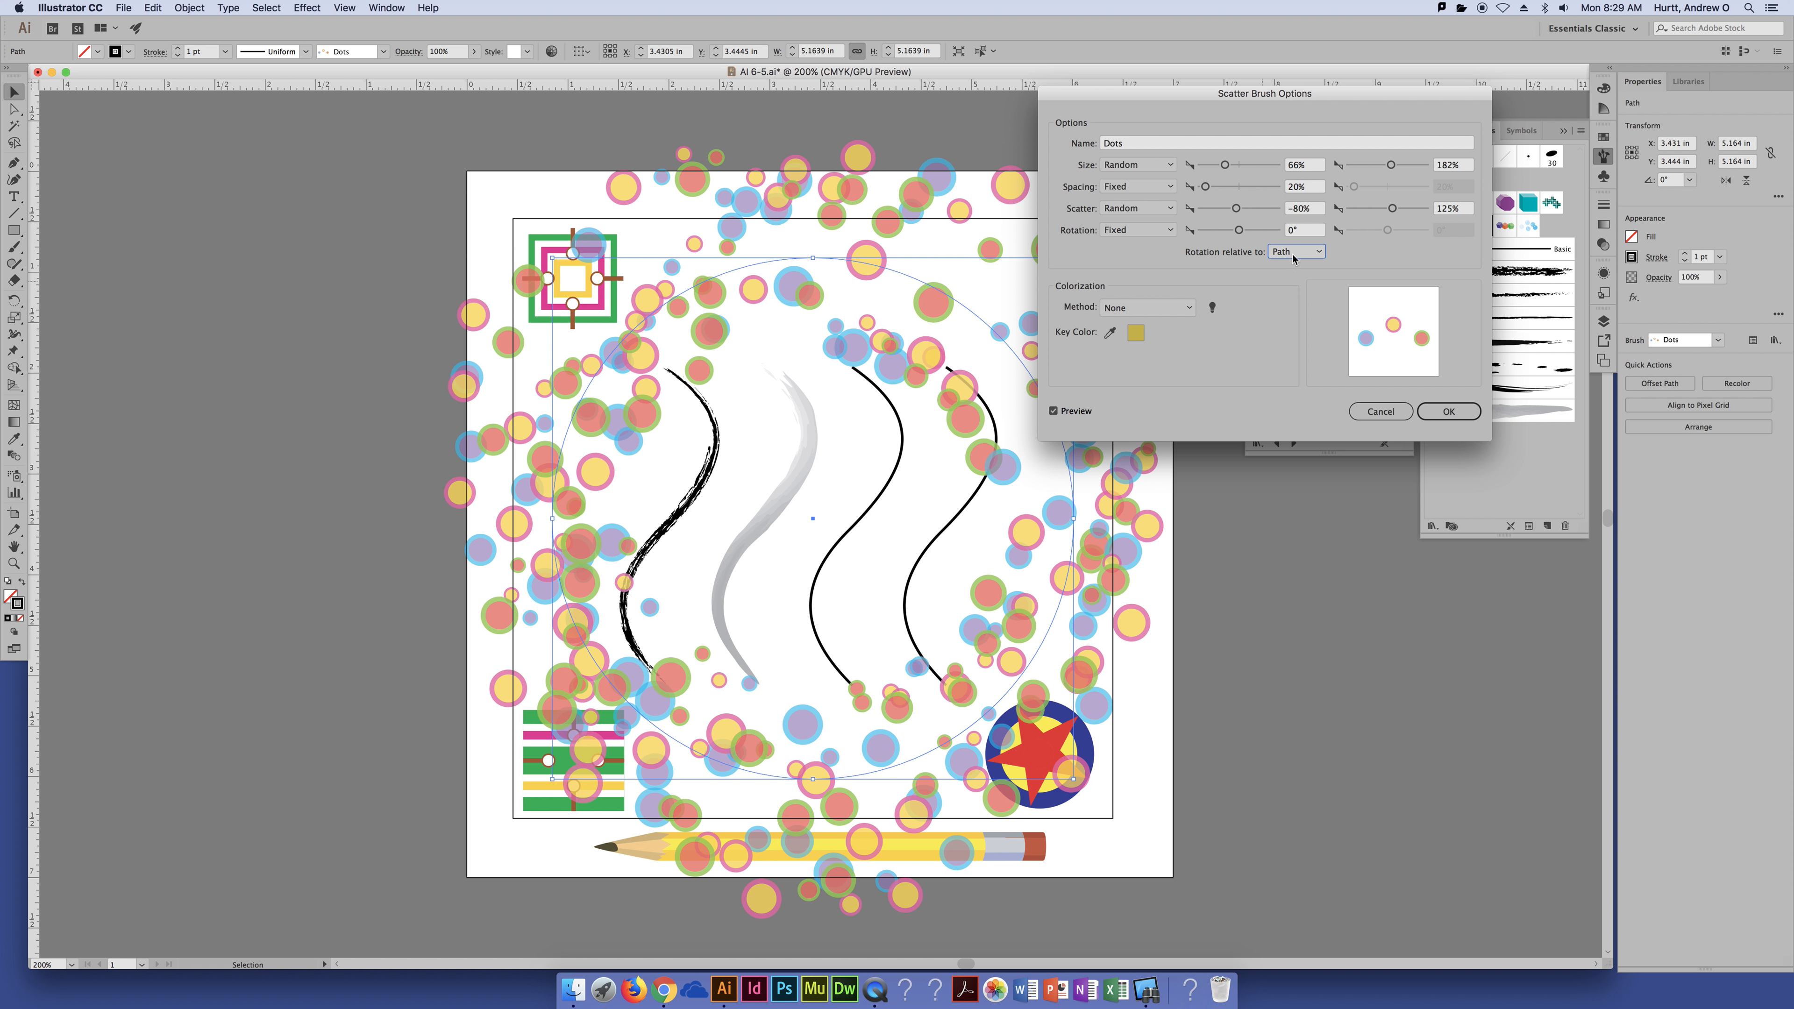
left_click(1296, 253)
left_click(1296, 268)
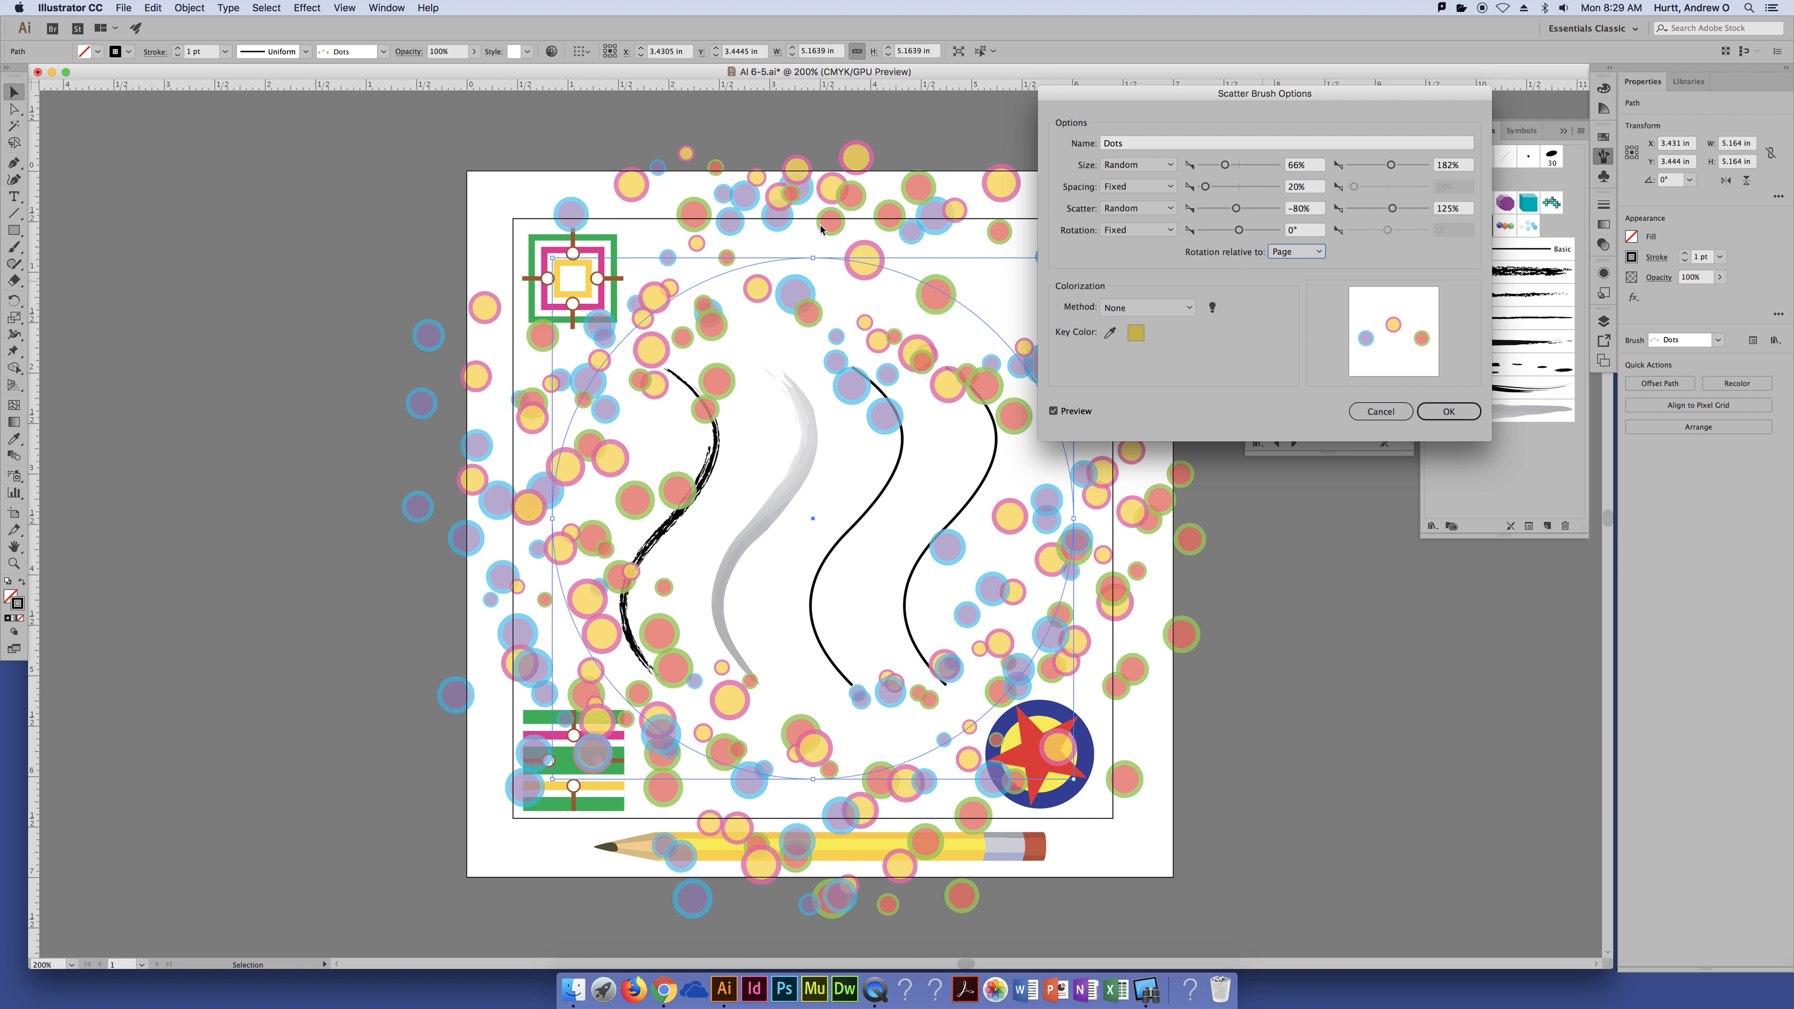
Step: Preview the Dots brush with its size set to Fixed, and set the size back to Random
left_click_drag(1353, 94, 1321, 205)
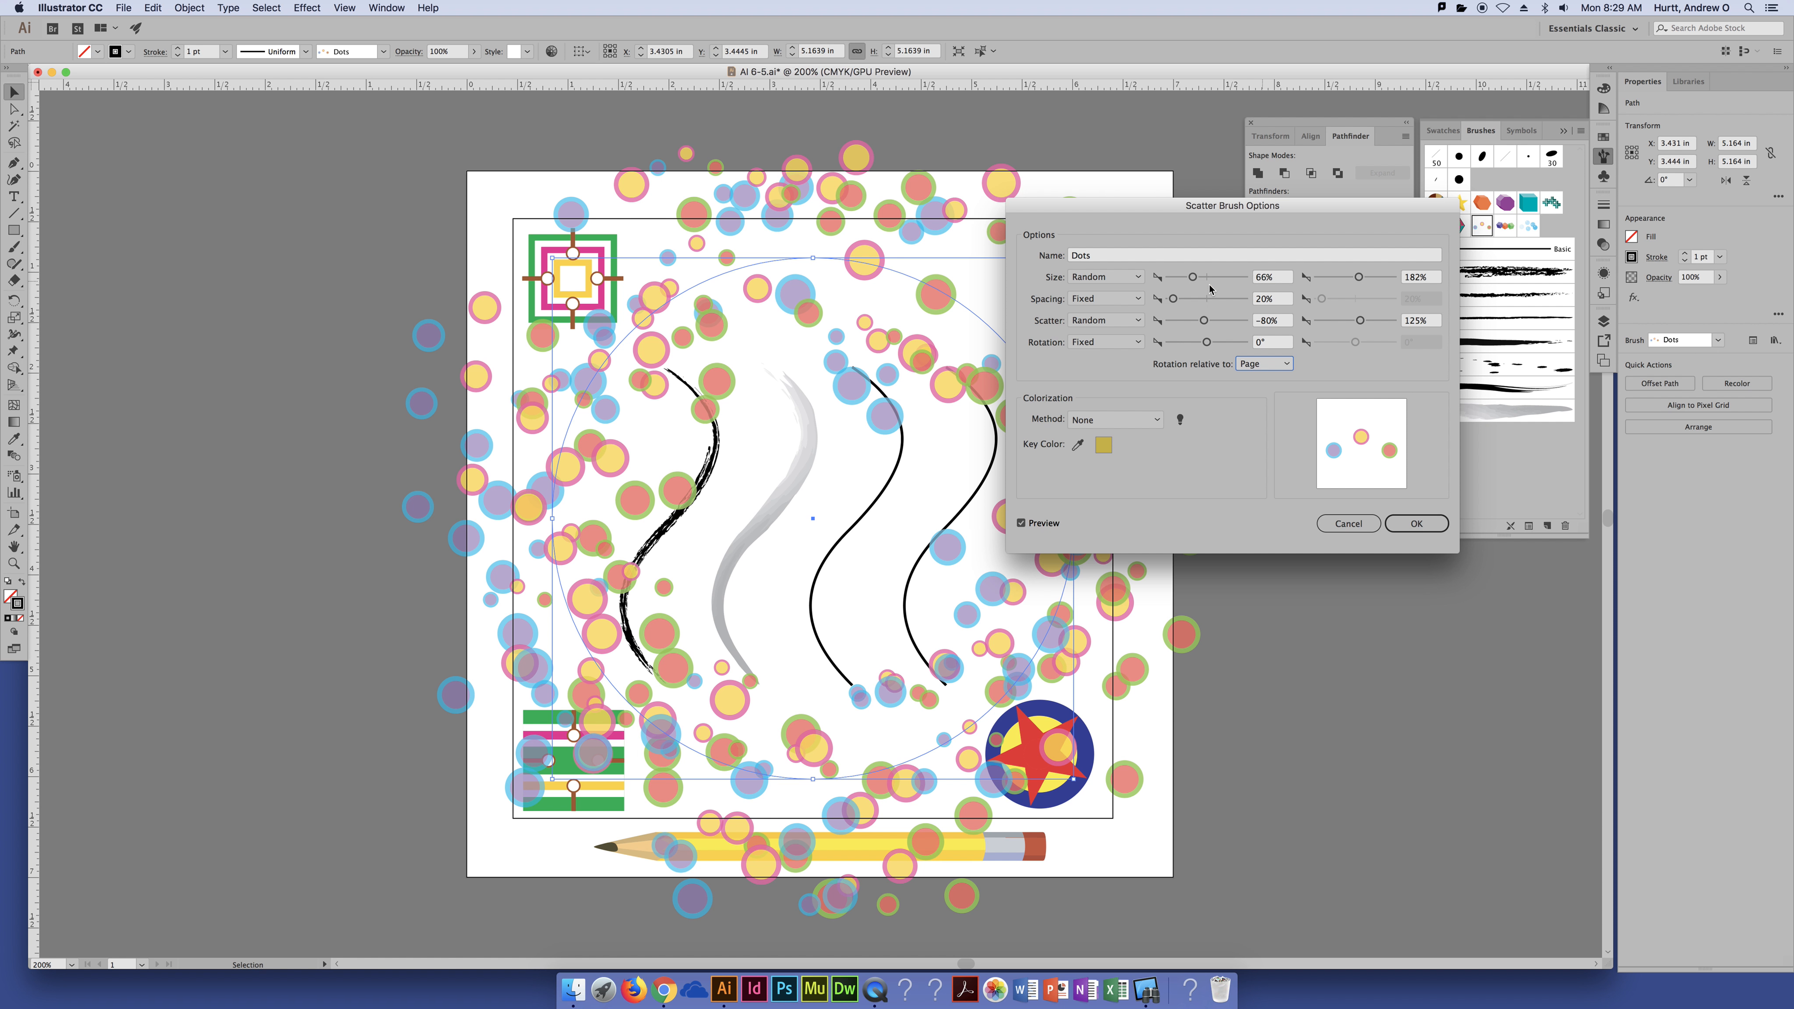
left_click(1124, 279)
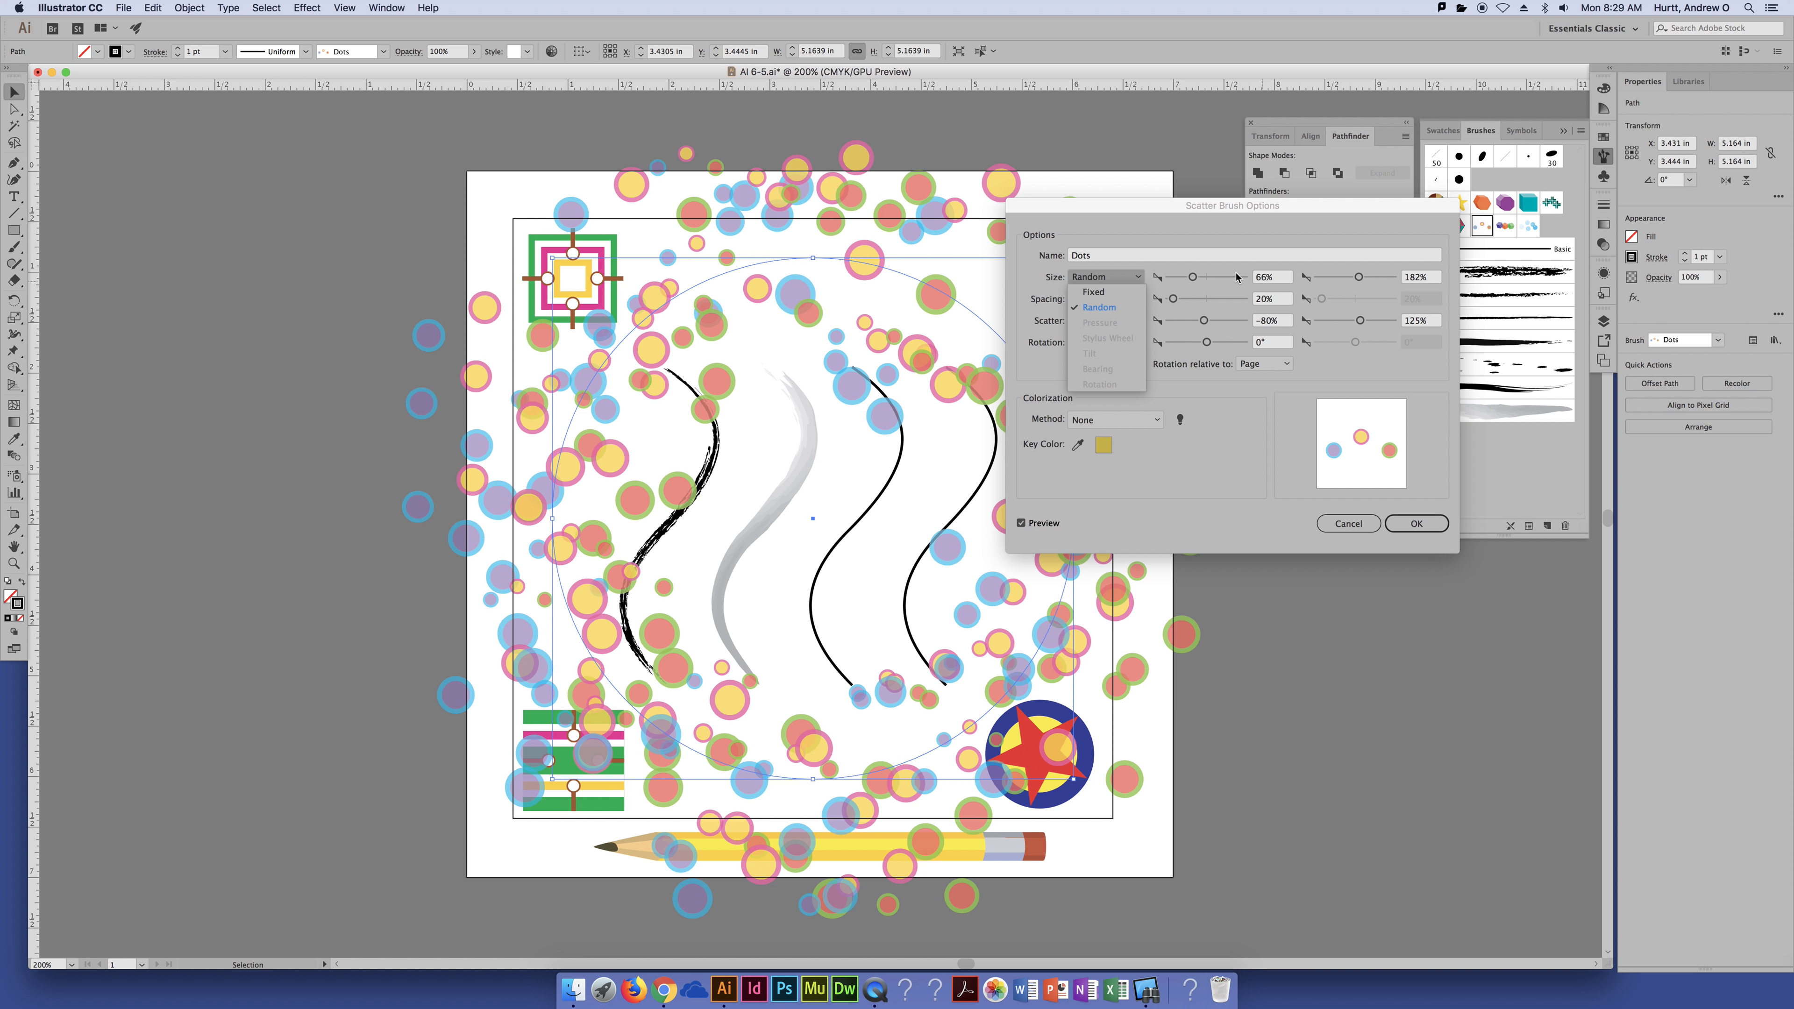
left_click(1132, 293)
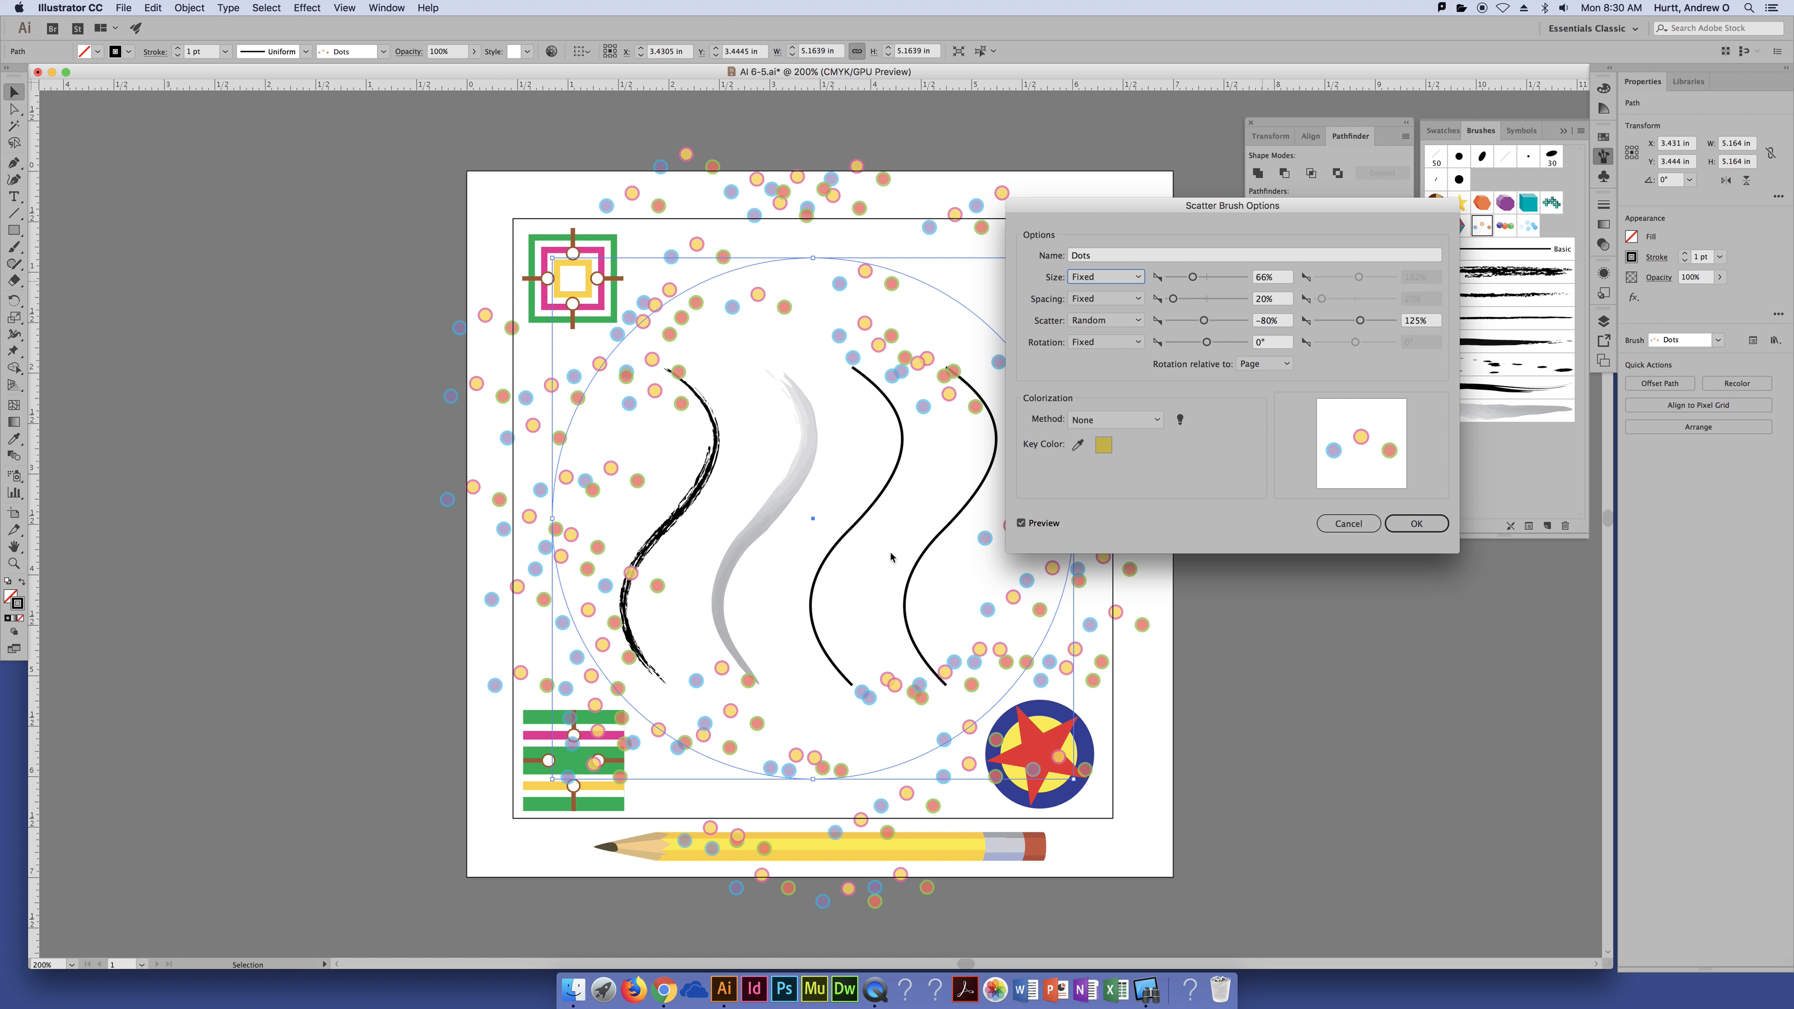
left_click(1099, 276)
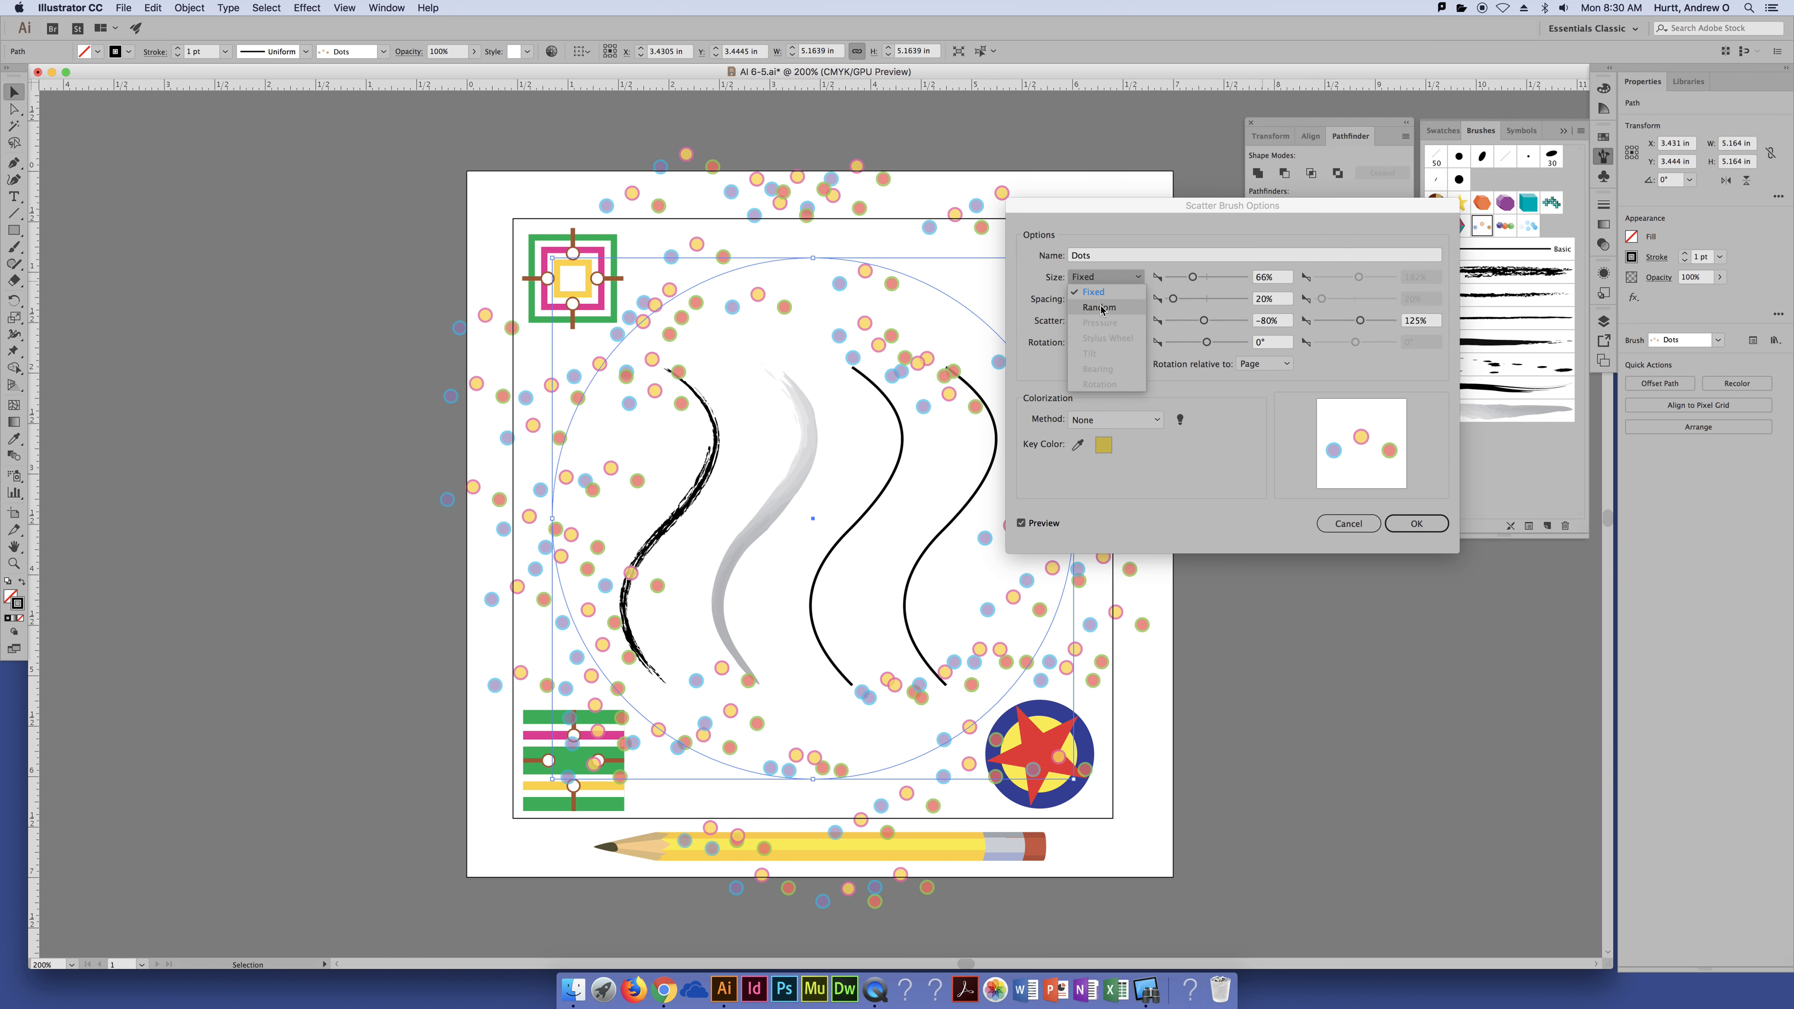
left_click(1099, 306)
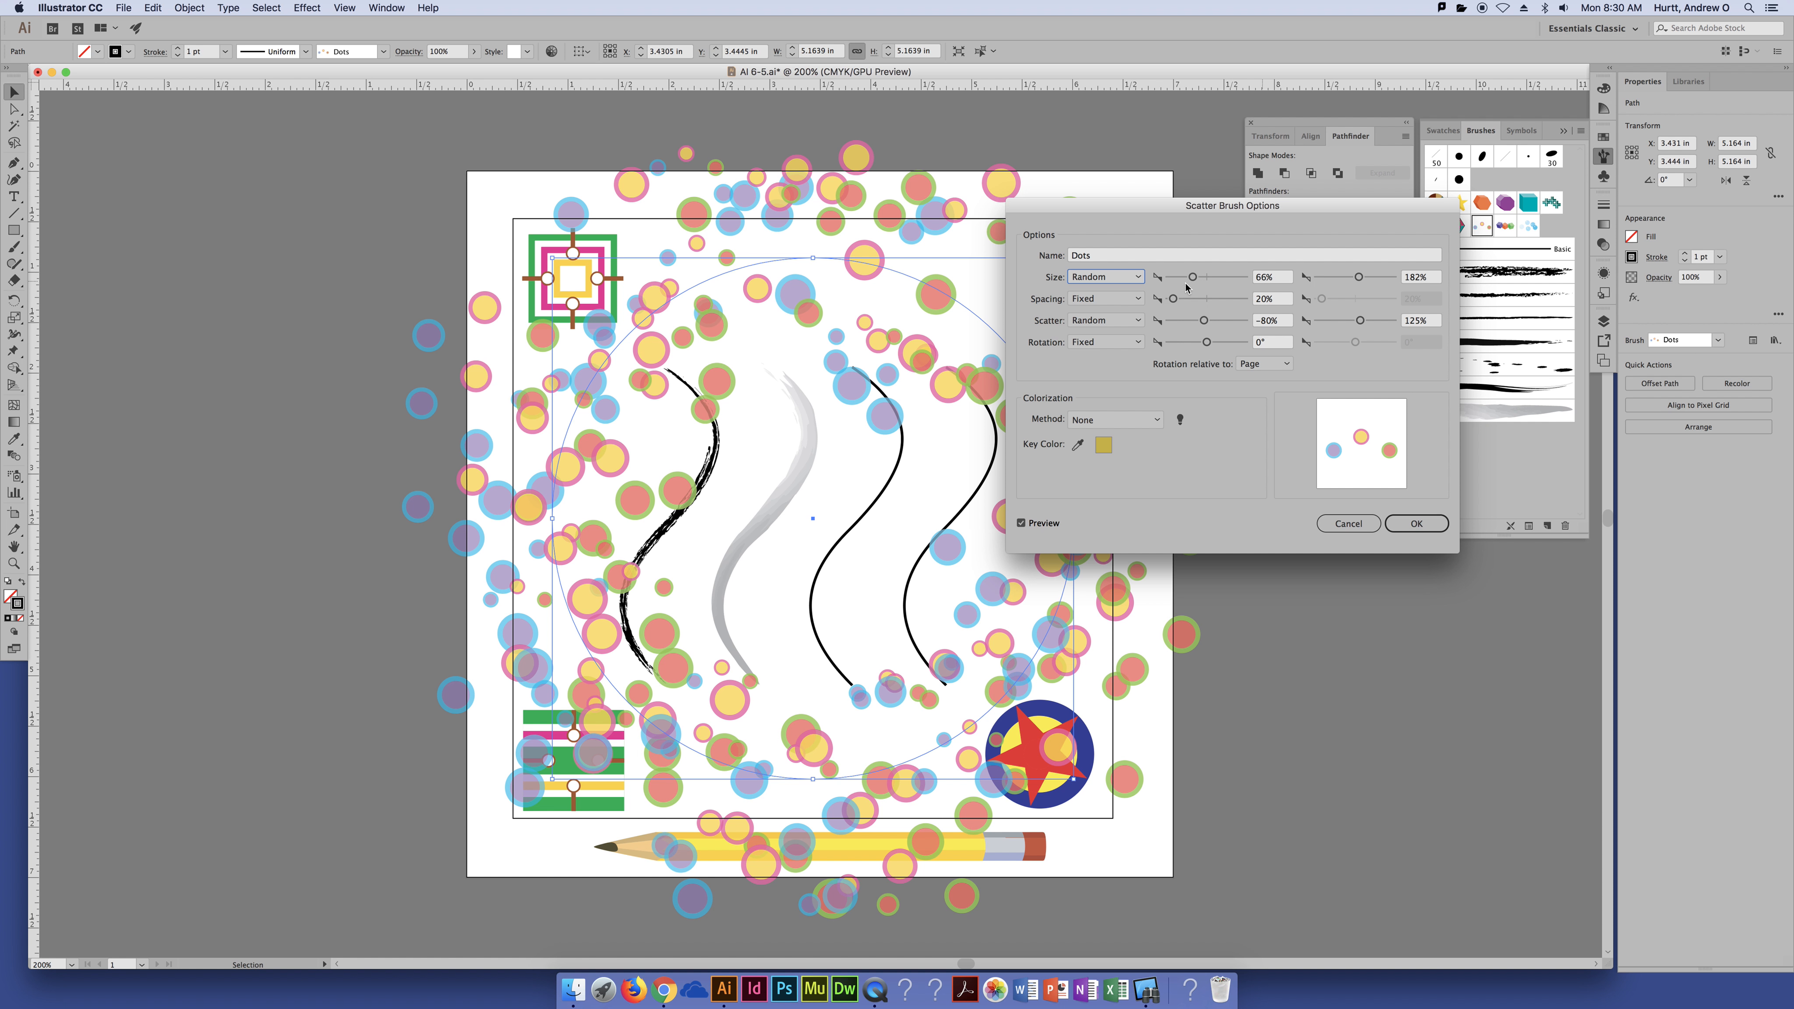
Step: Set the Dots brush's random size range to 25% through 200%, and compare the artwork with and without the preview
left_click_drag(1192, 279, 1174, 281)
left_click_drag(1275, 279, 1242, 277)
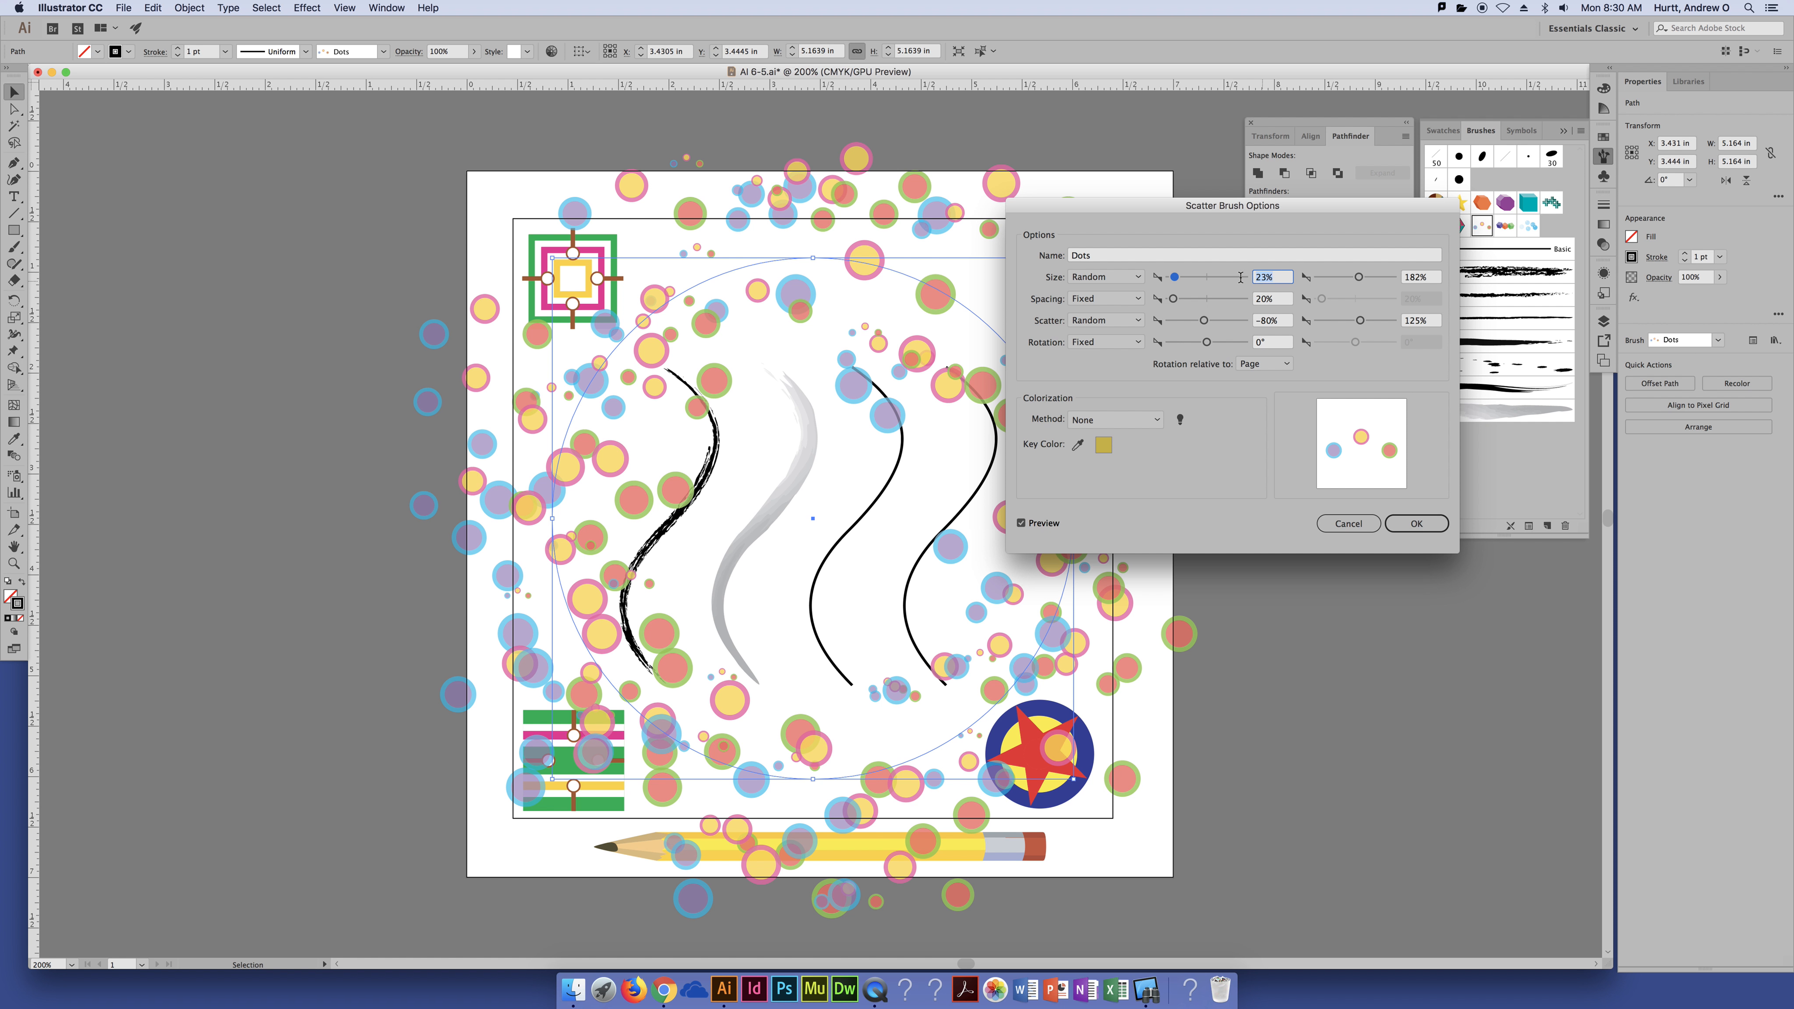
type("25")
key("Tab")
left_click_drag(1359, 276, 1363, 275)
key("BackSpace")
key("BackSpace")
key("BackSpace")
key("BackSpace")
type("200")
key("Tab")
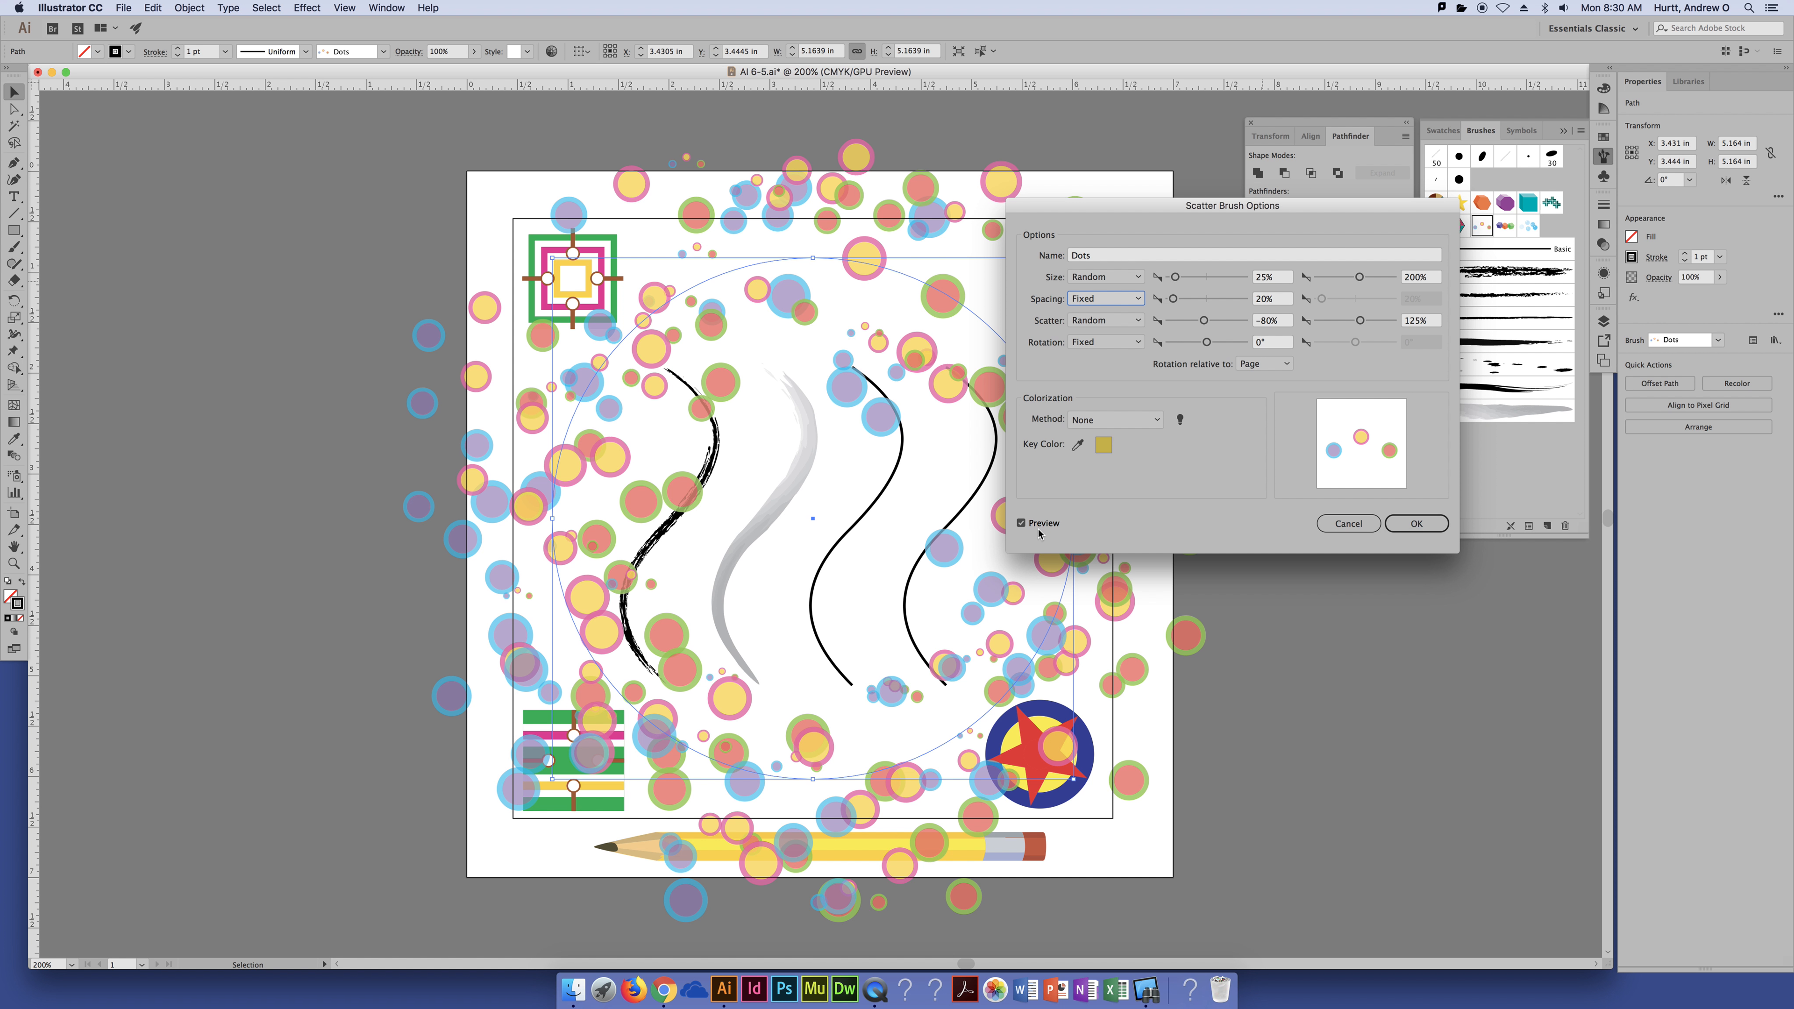
left_click(1022, 524)
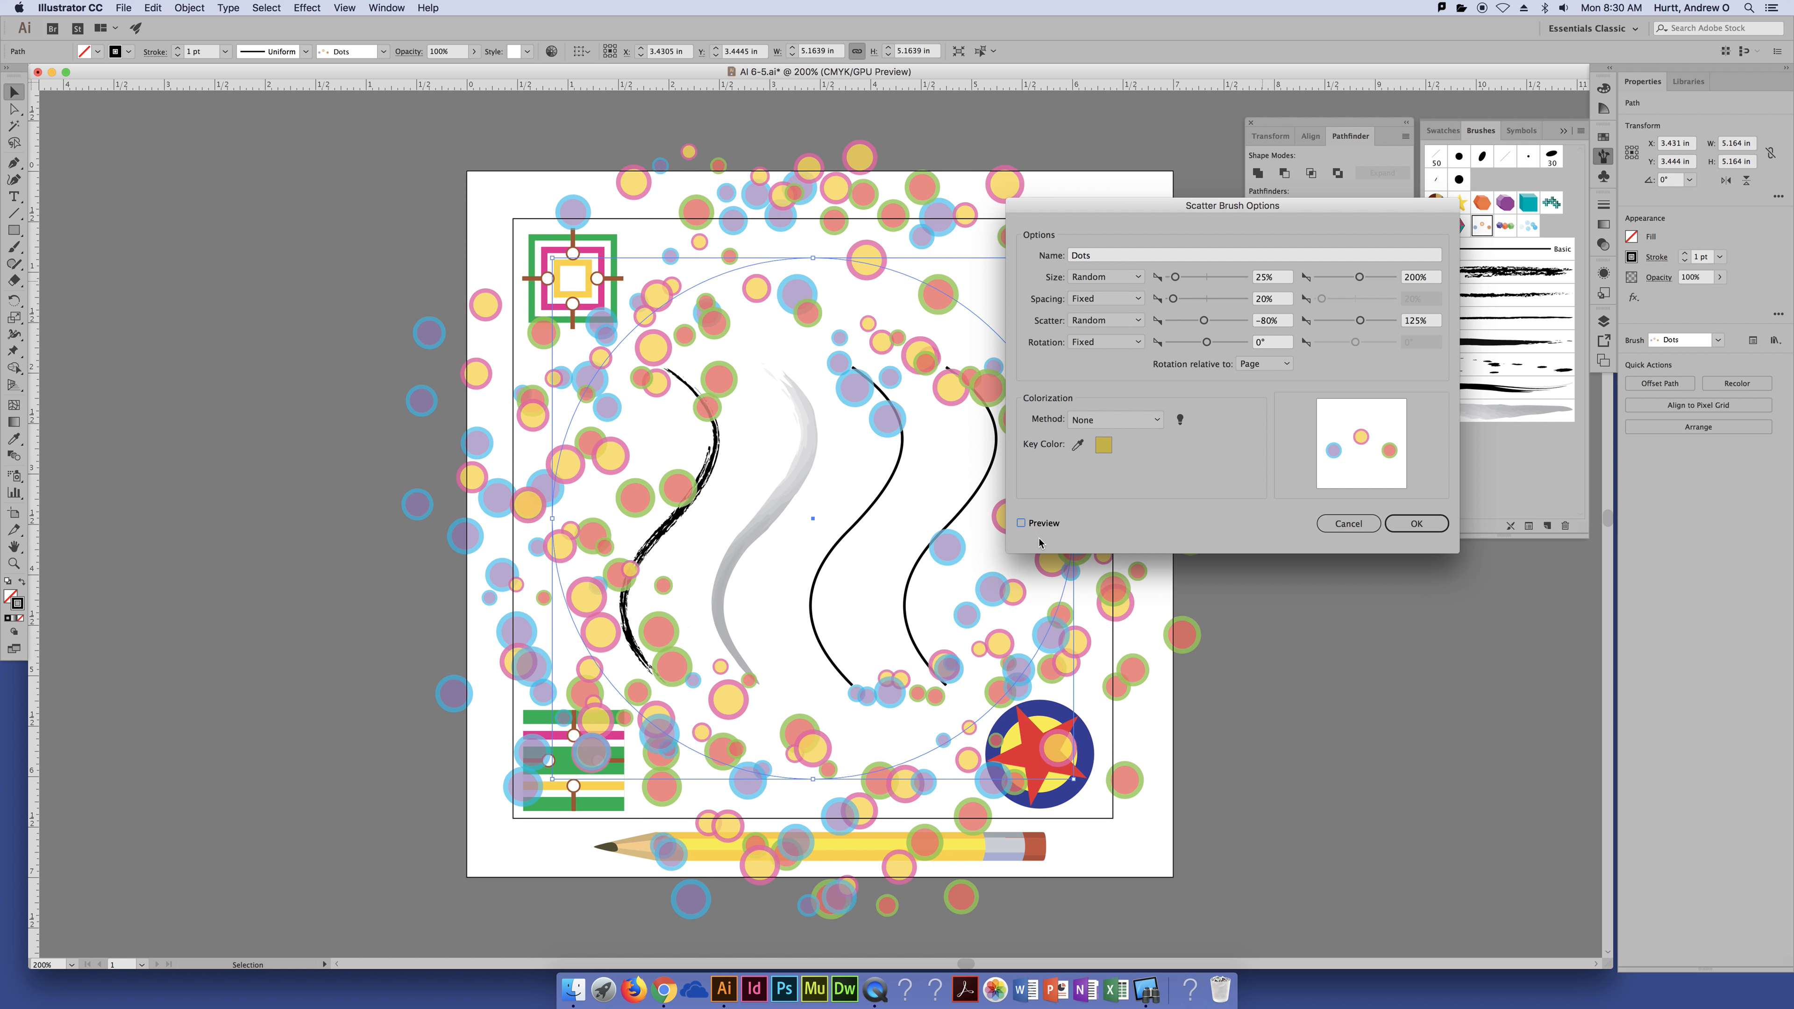
left_click(1023, 524)
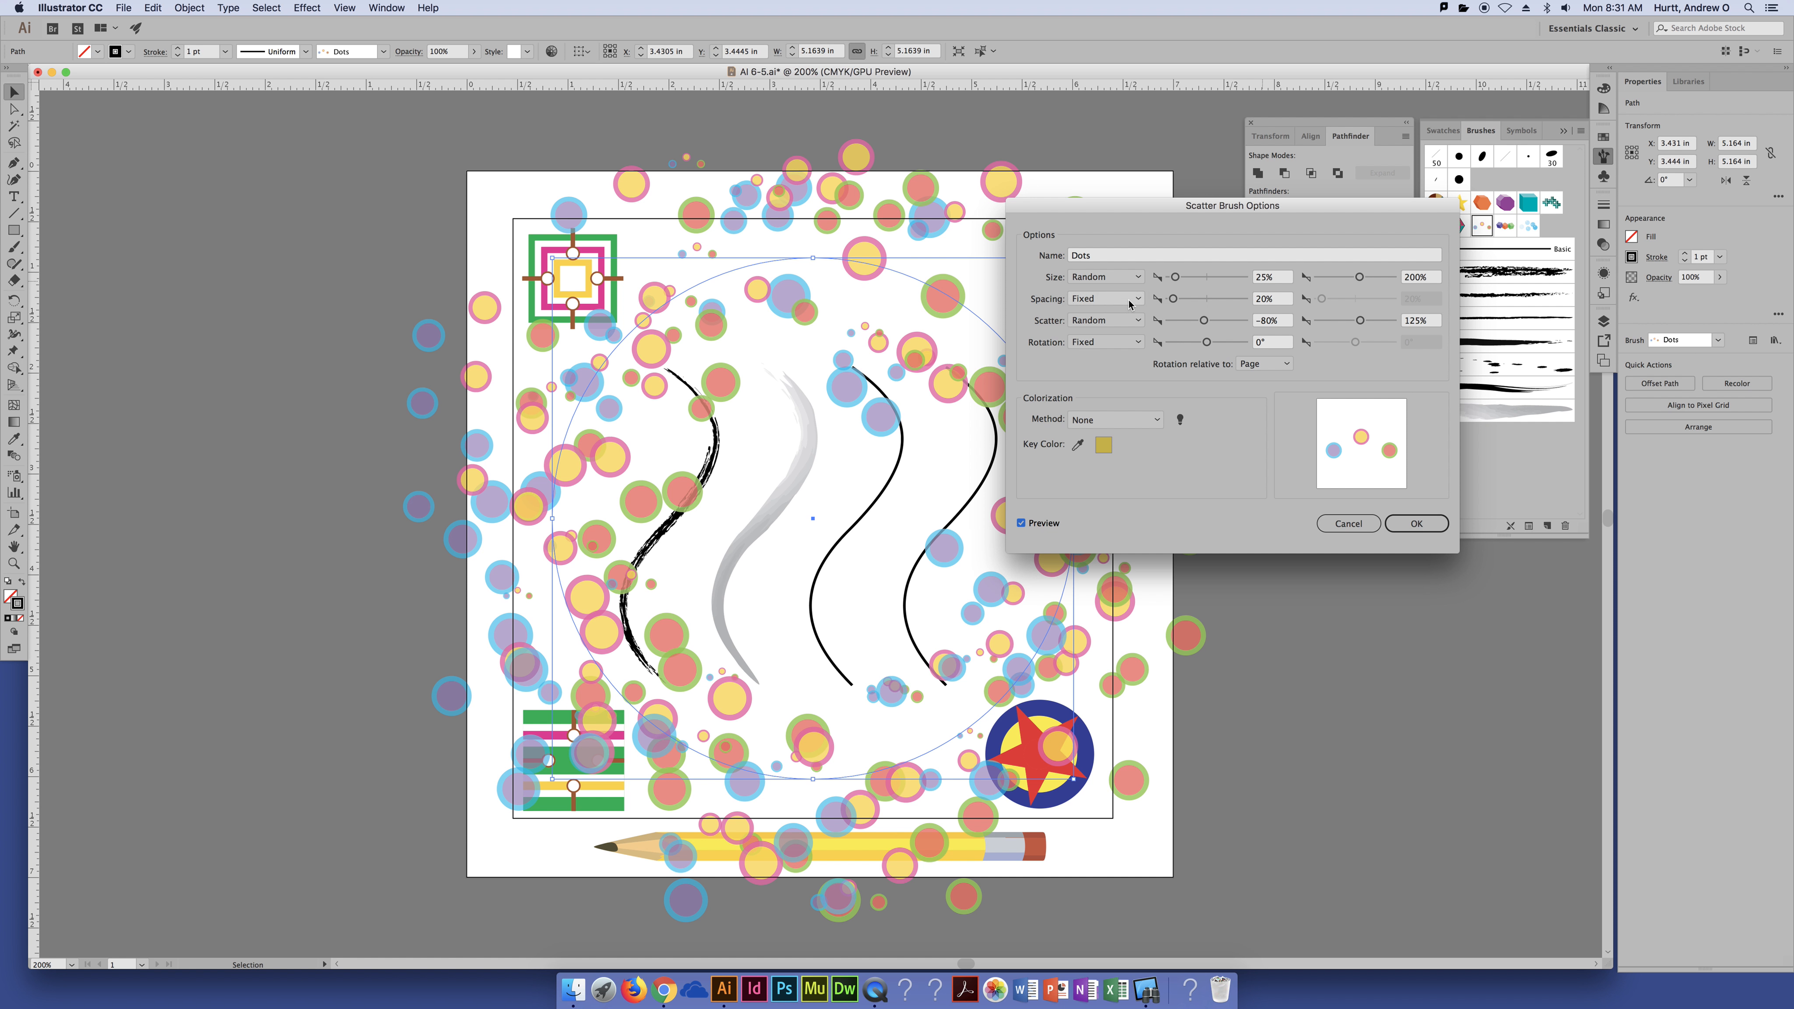
Step: Set the Dots brush's spacing to Random, ranging from 22% to 51%
left_click_drag(1174, 299, 1201, 302)
left_click_drag(1195, 301, 1174, 302)
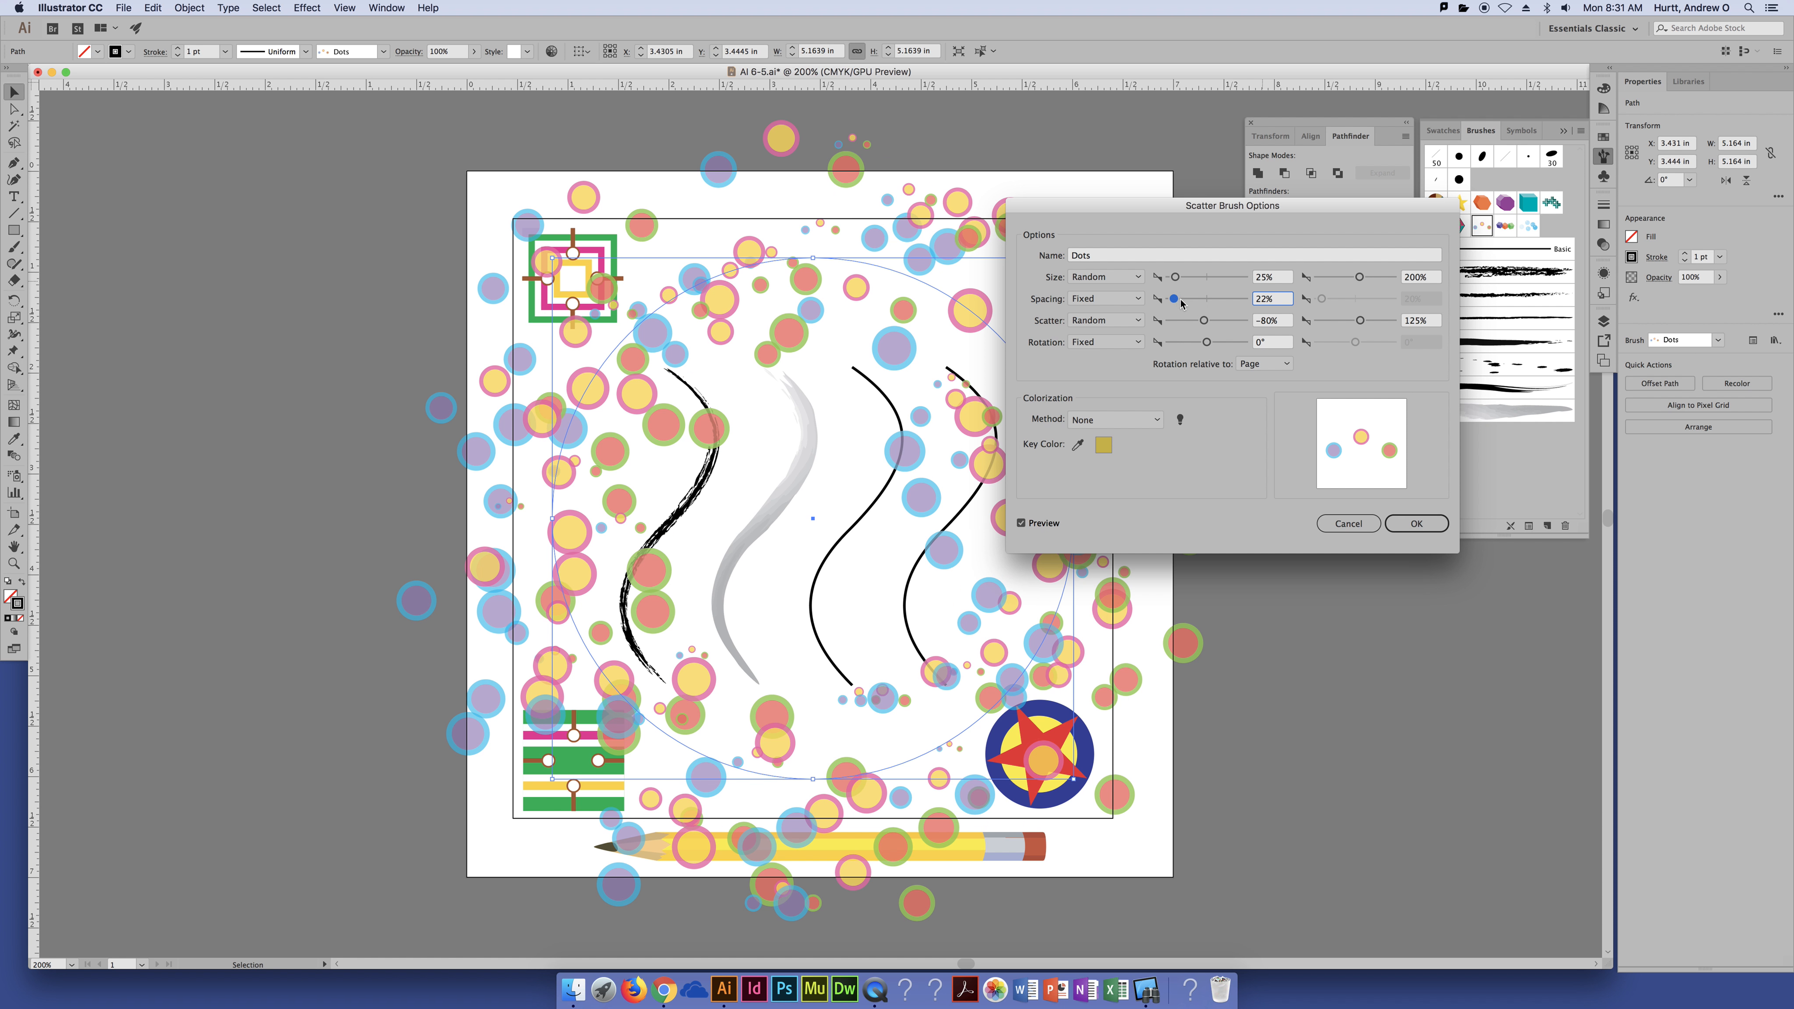
left_click(1139, 299)
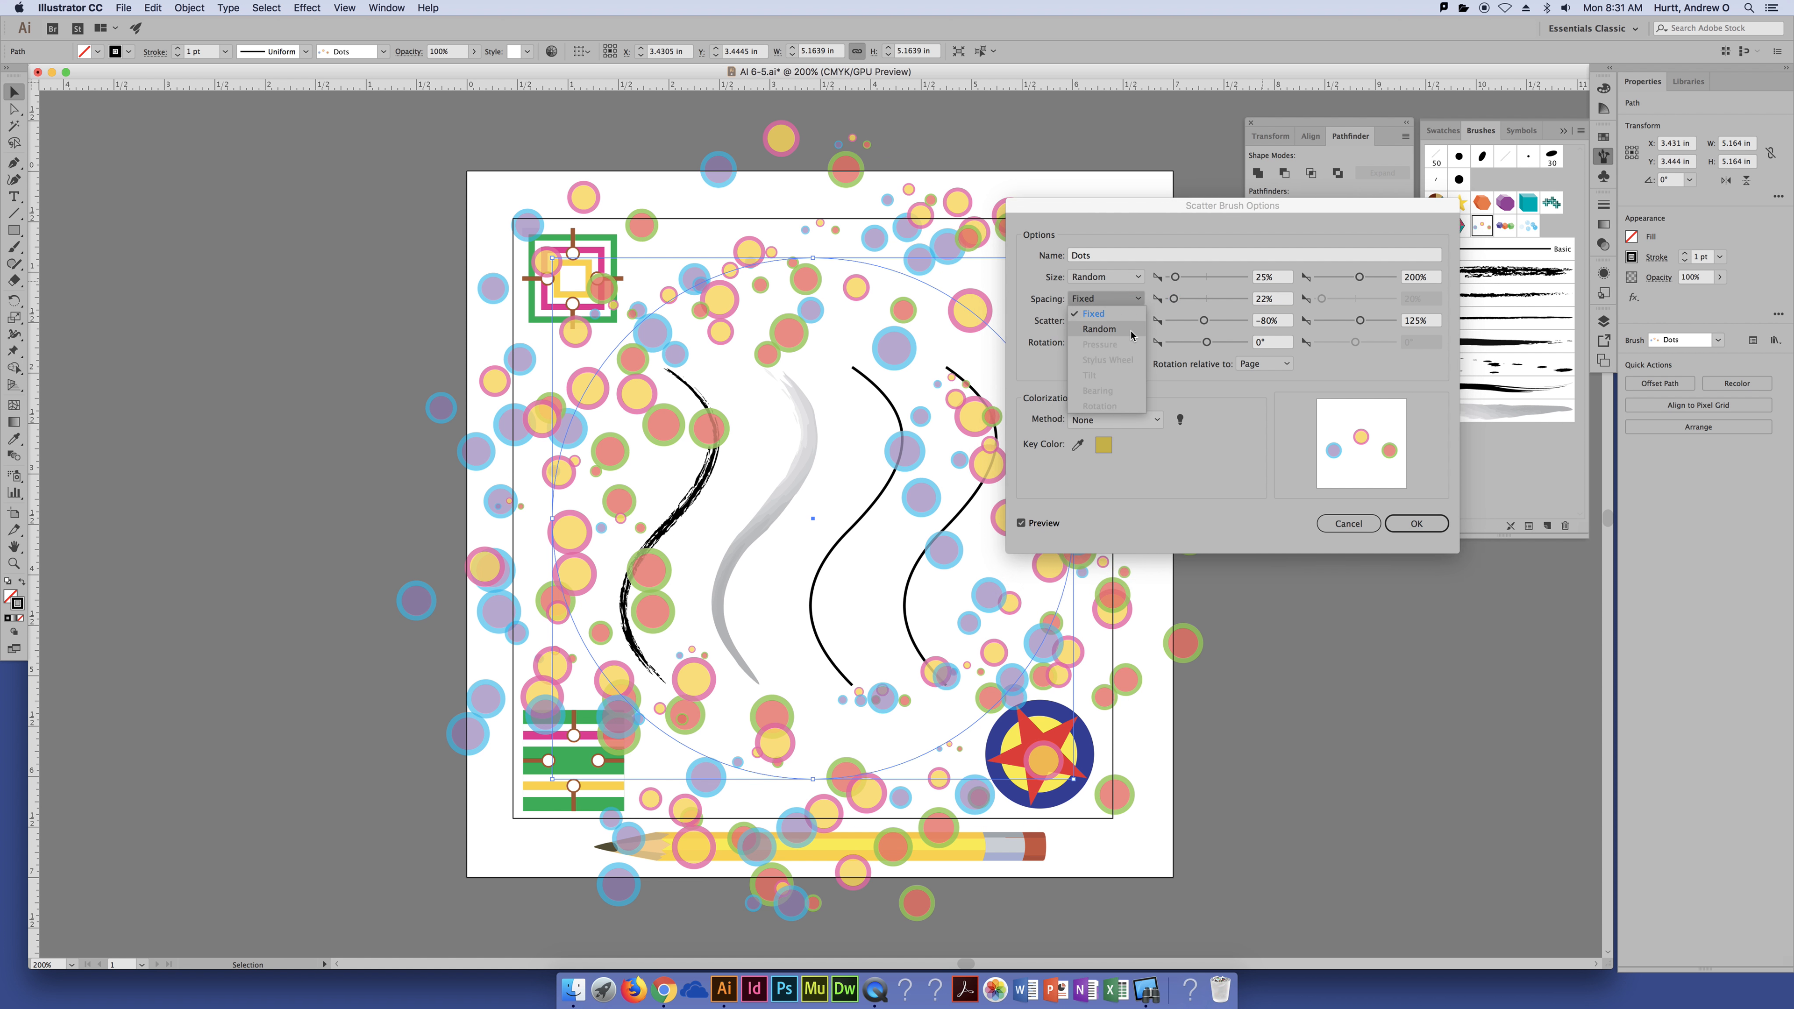
left_click(1132, 336)
mouse_move(1322, 299)
left_mouse_down()
mouse_move(1353, 302)
mouse_move(1328, 299)
left_mouse_up()
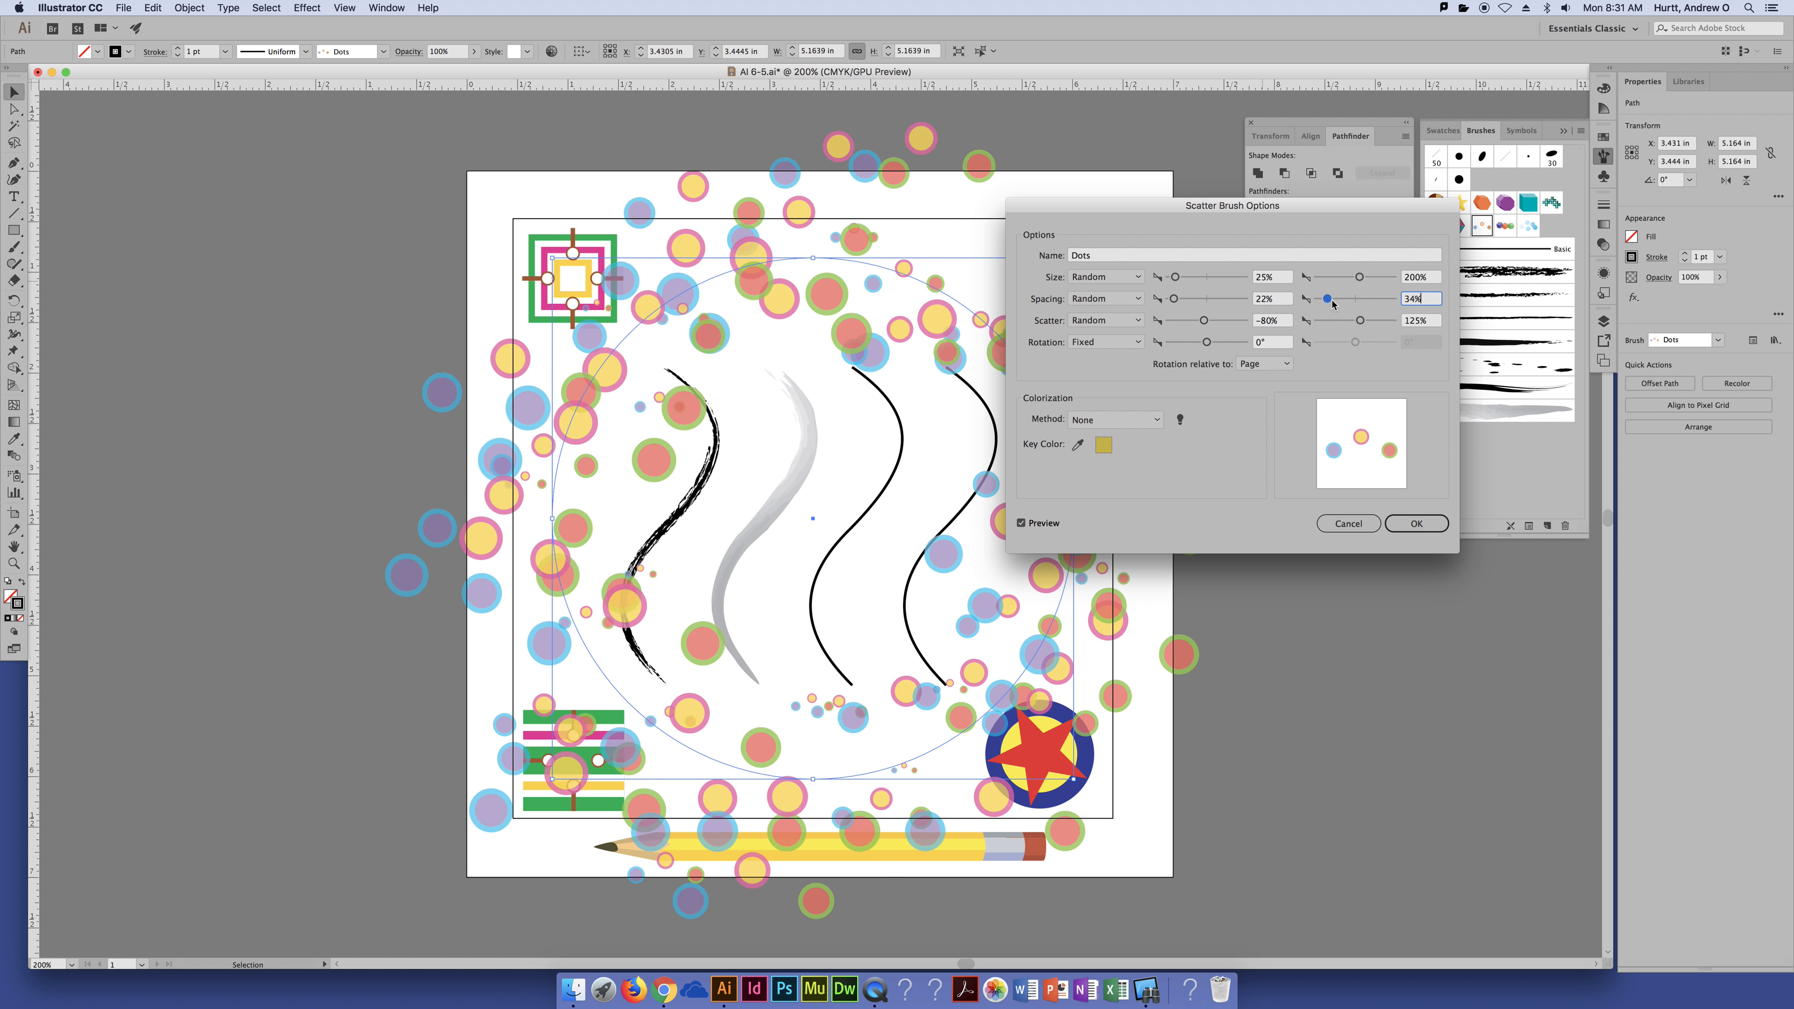
mouse_move(1328, 301)
left_mouse_down()
mouse_move(1395, 308)
mouse_move(1334, 302)
left_mouse_up()
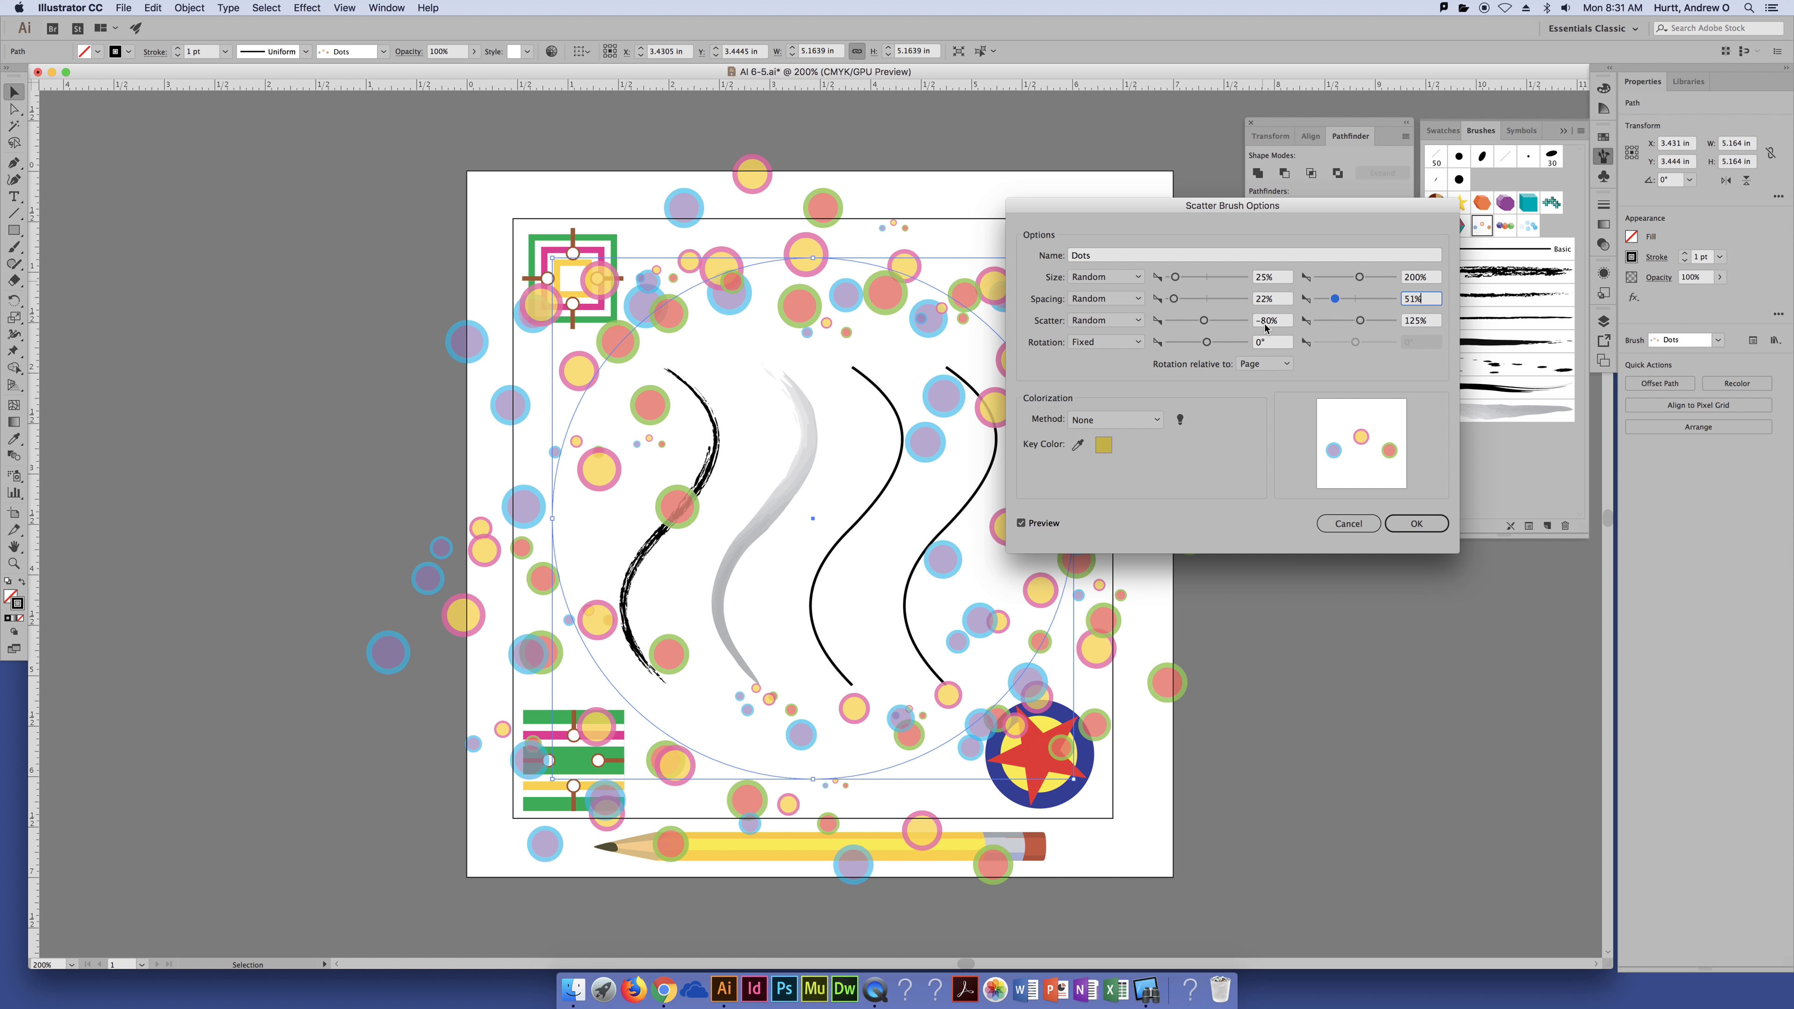
Step: Return the Dots brush's spacing to Fixed and set its random scatter range to −135% through 189%
left_click(1115, 298)
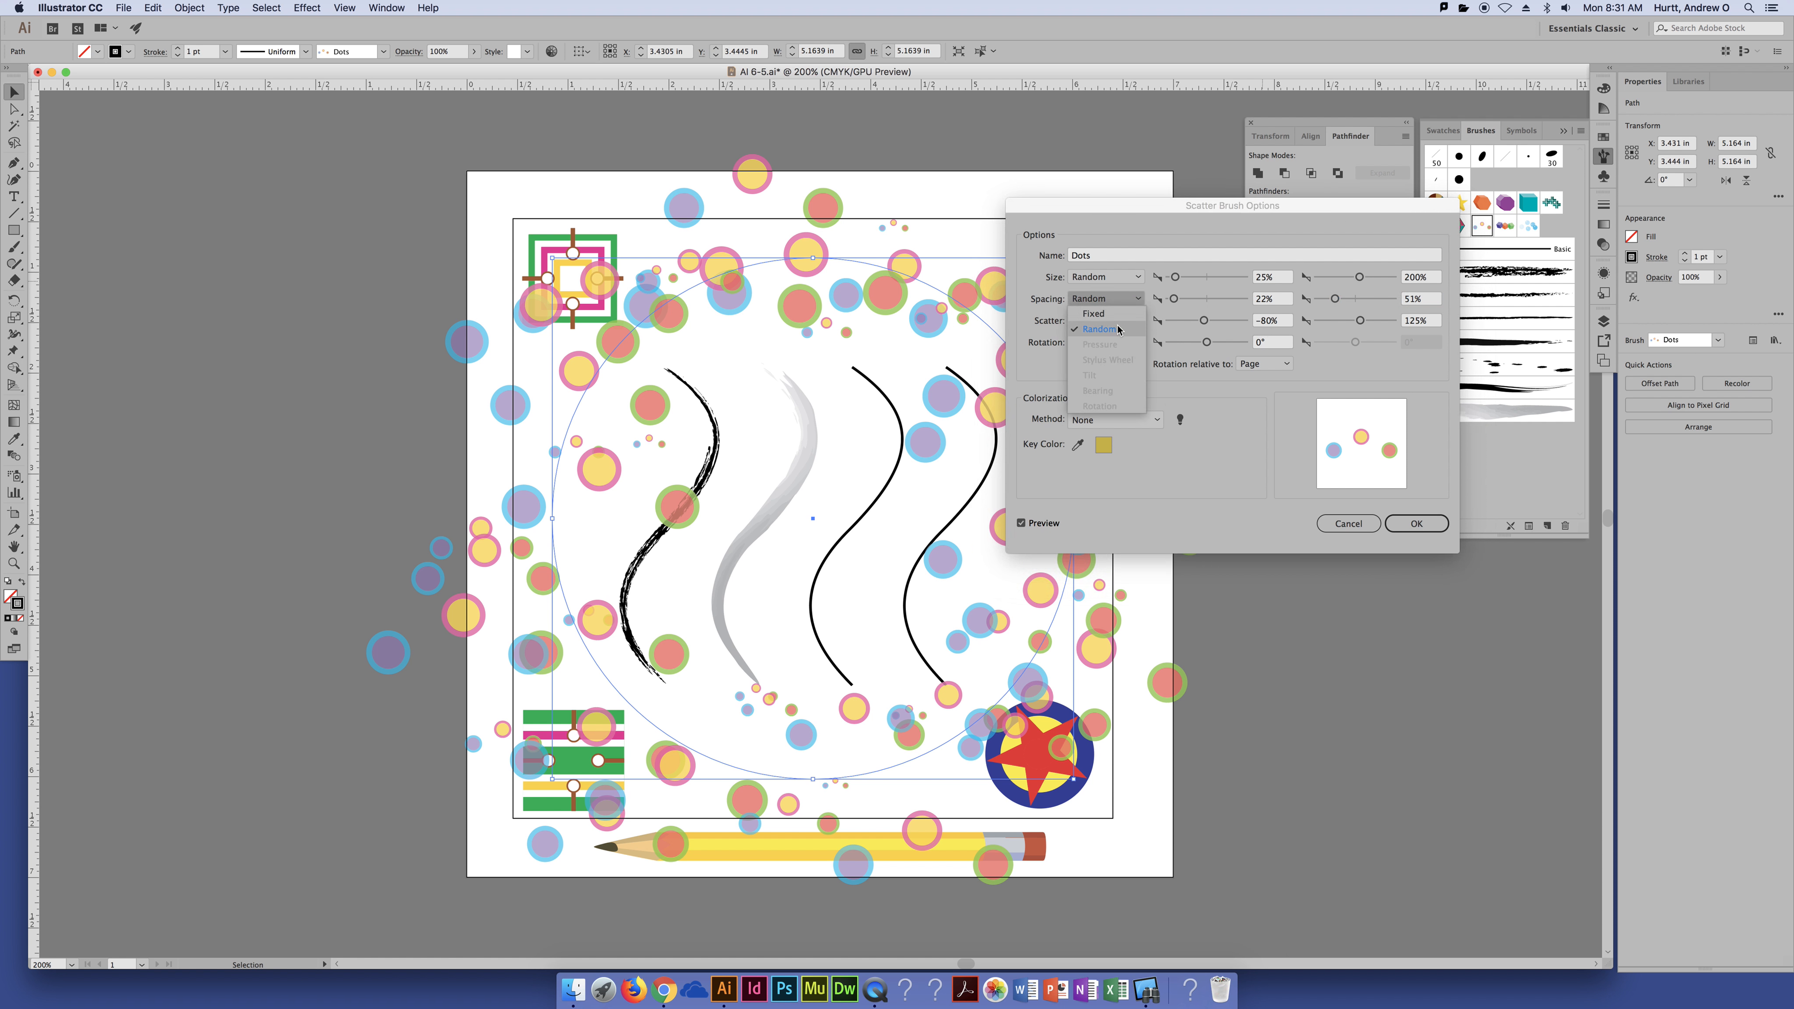
left_click(1119, 318)
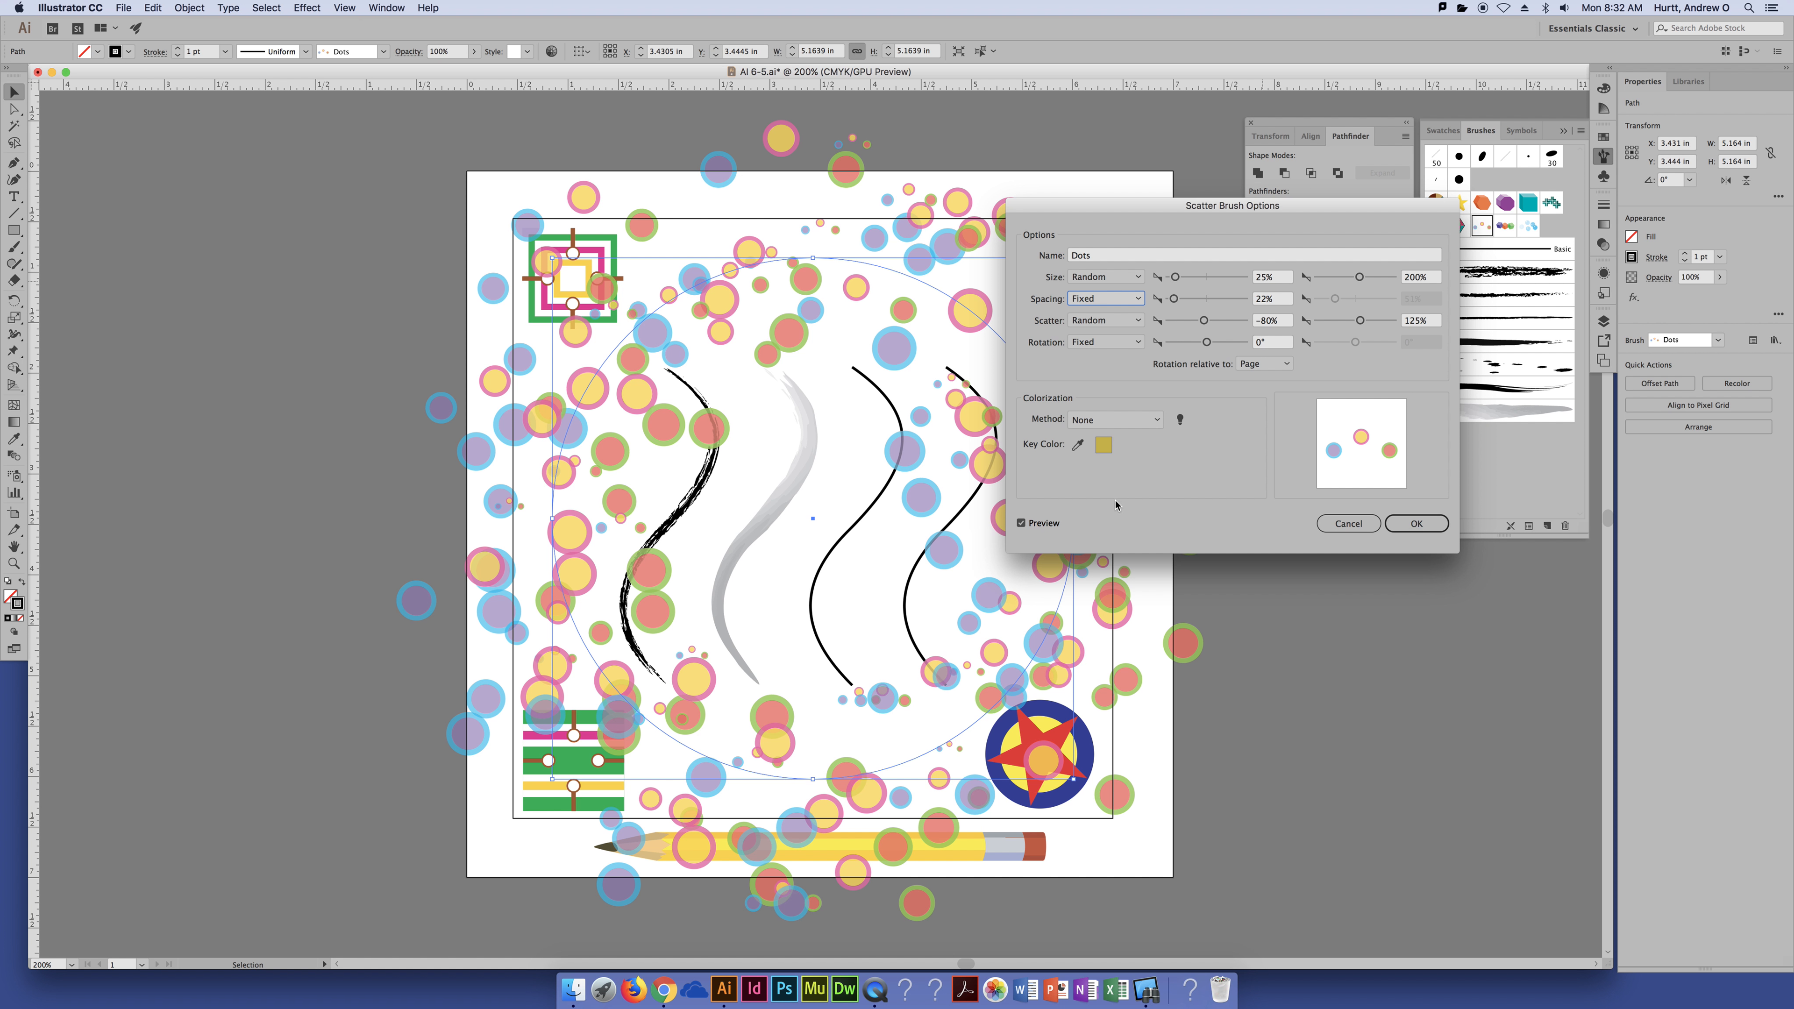
mouse_move(1195, 325)
left_mouse_down()
mouse_move(1222, 323)
mouse_move(1199, 326)
left_mouse_up()
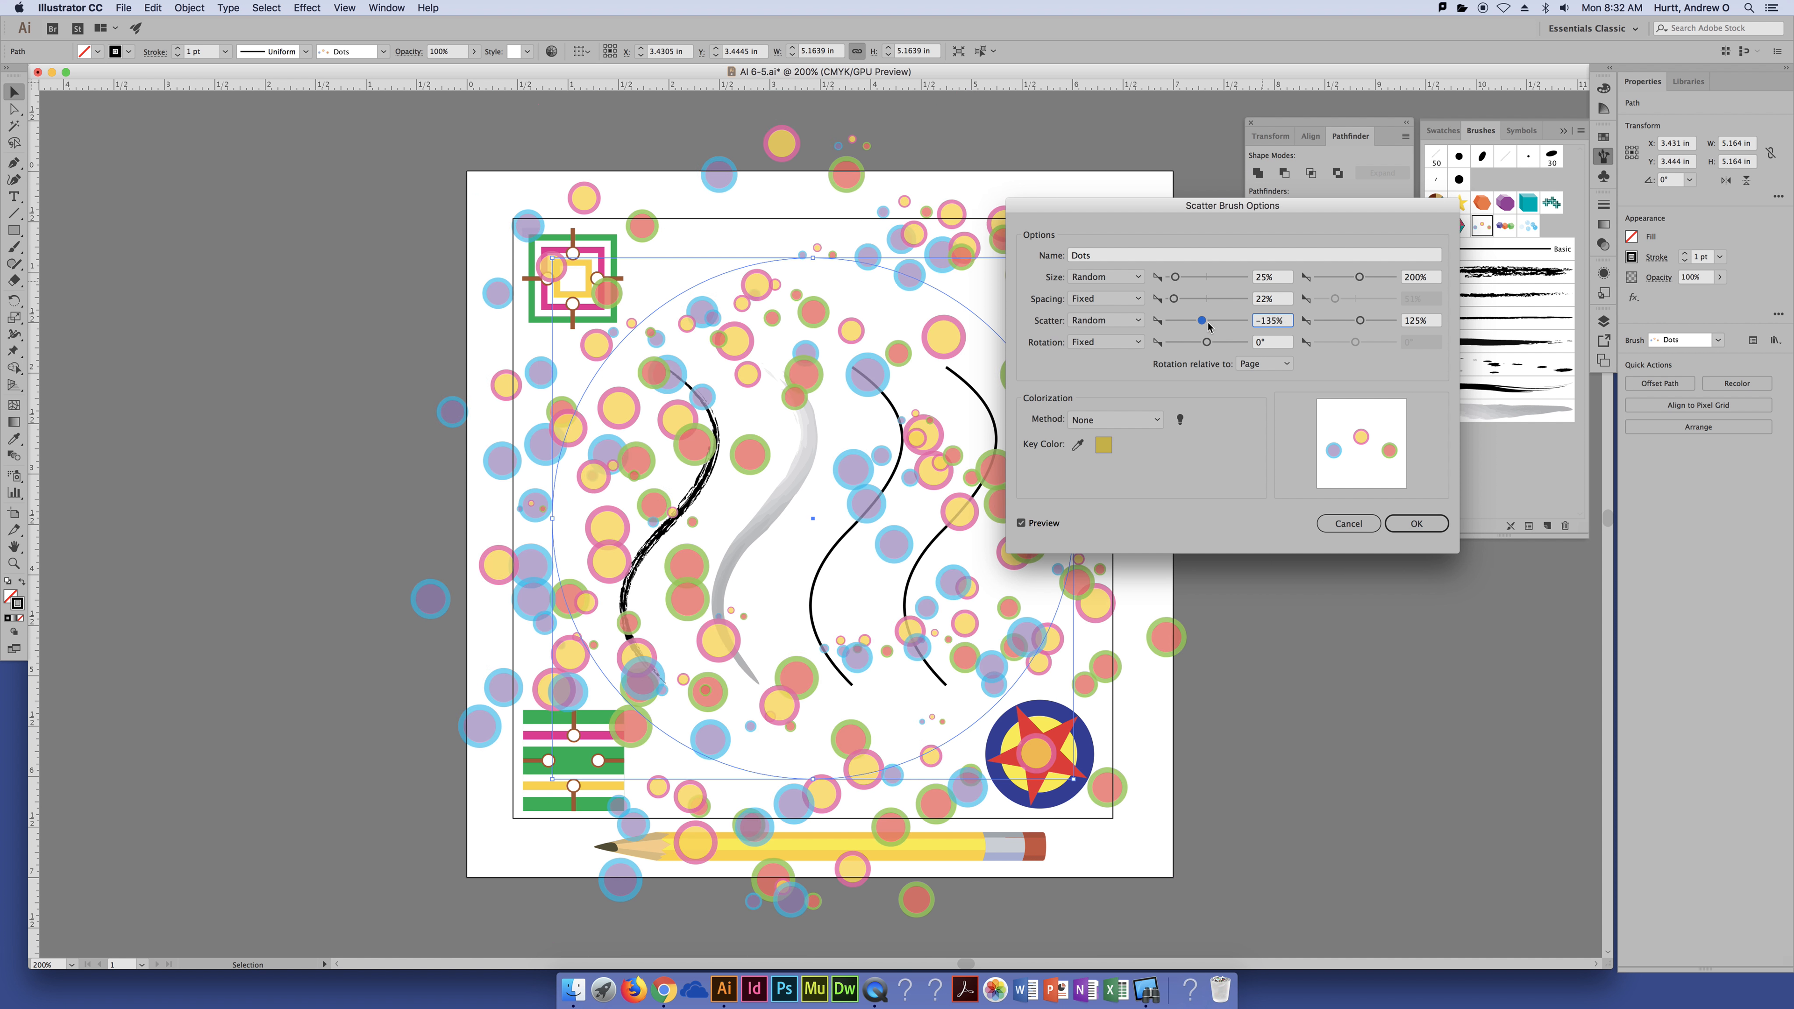
left_click_drag(1361, 321, 1367, 324)
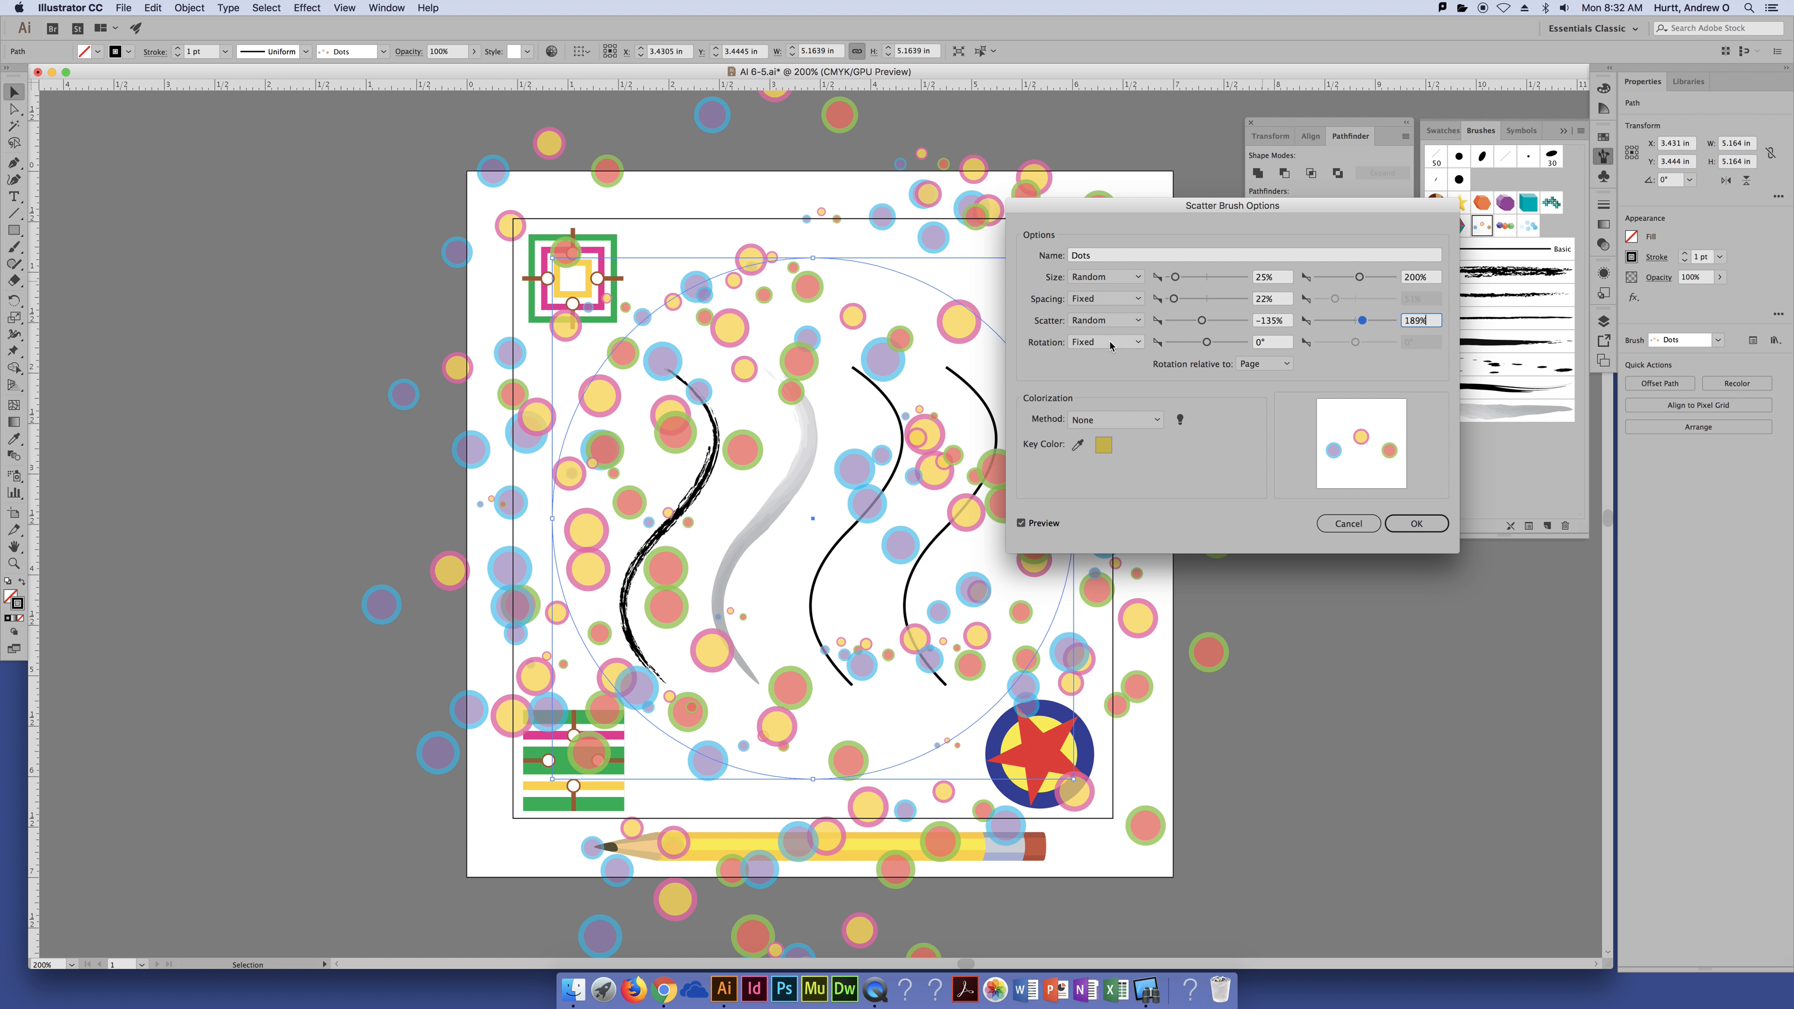
Step: Set the Dots brush's rotation to Random with a range of −180° to 180°
left_click(1126, 341)
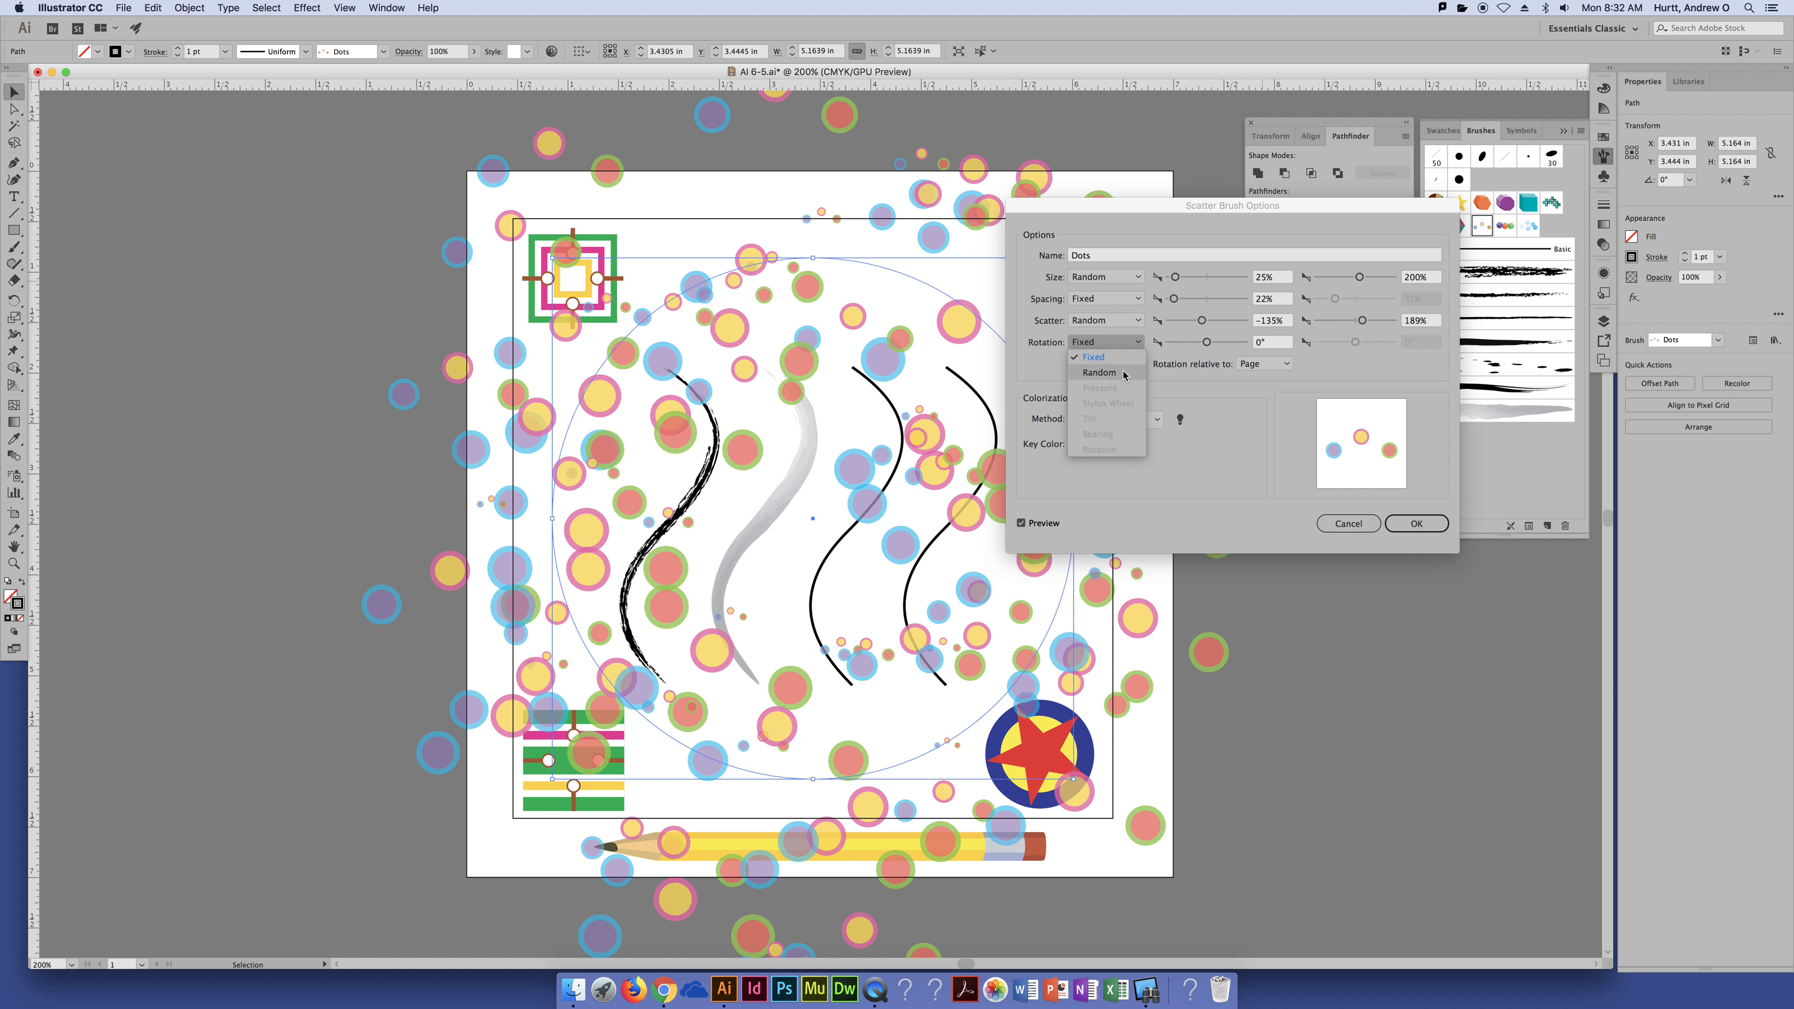
left_click(1219, 410)
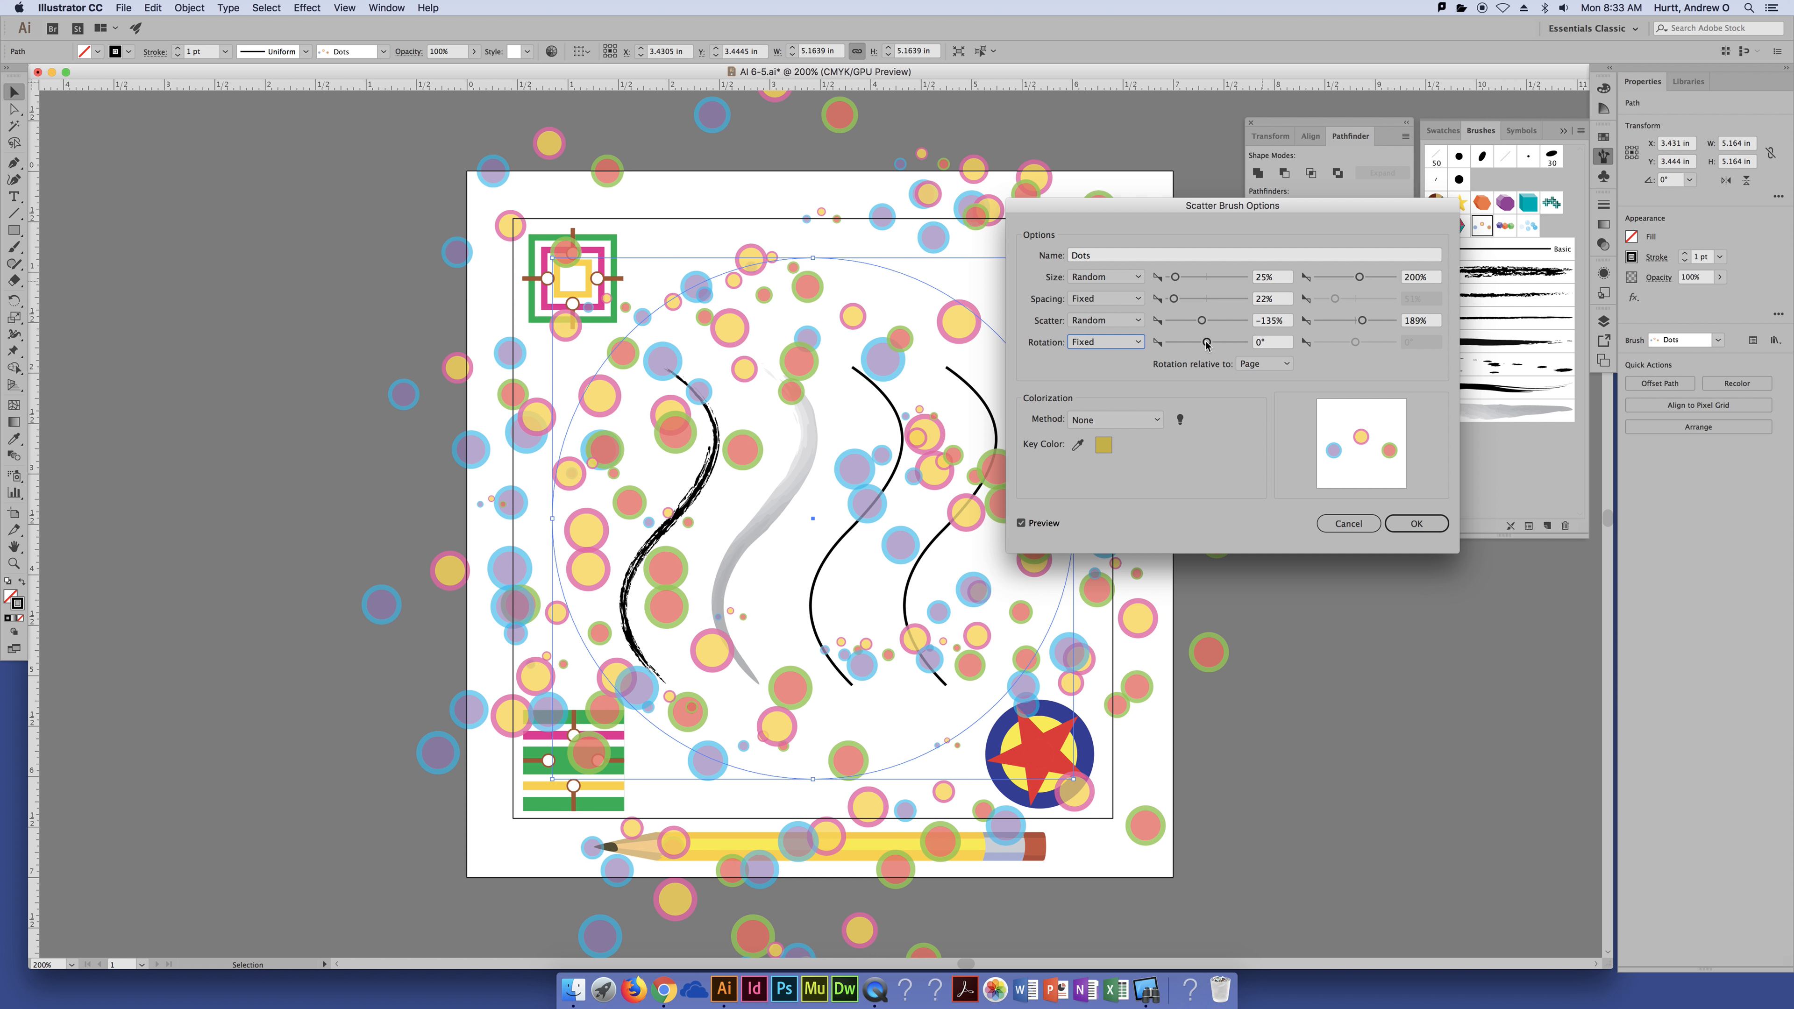
left_click(1127, 342)
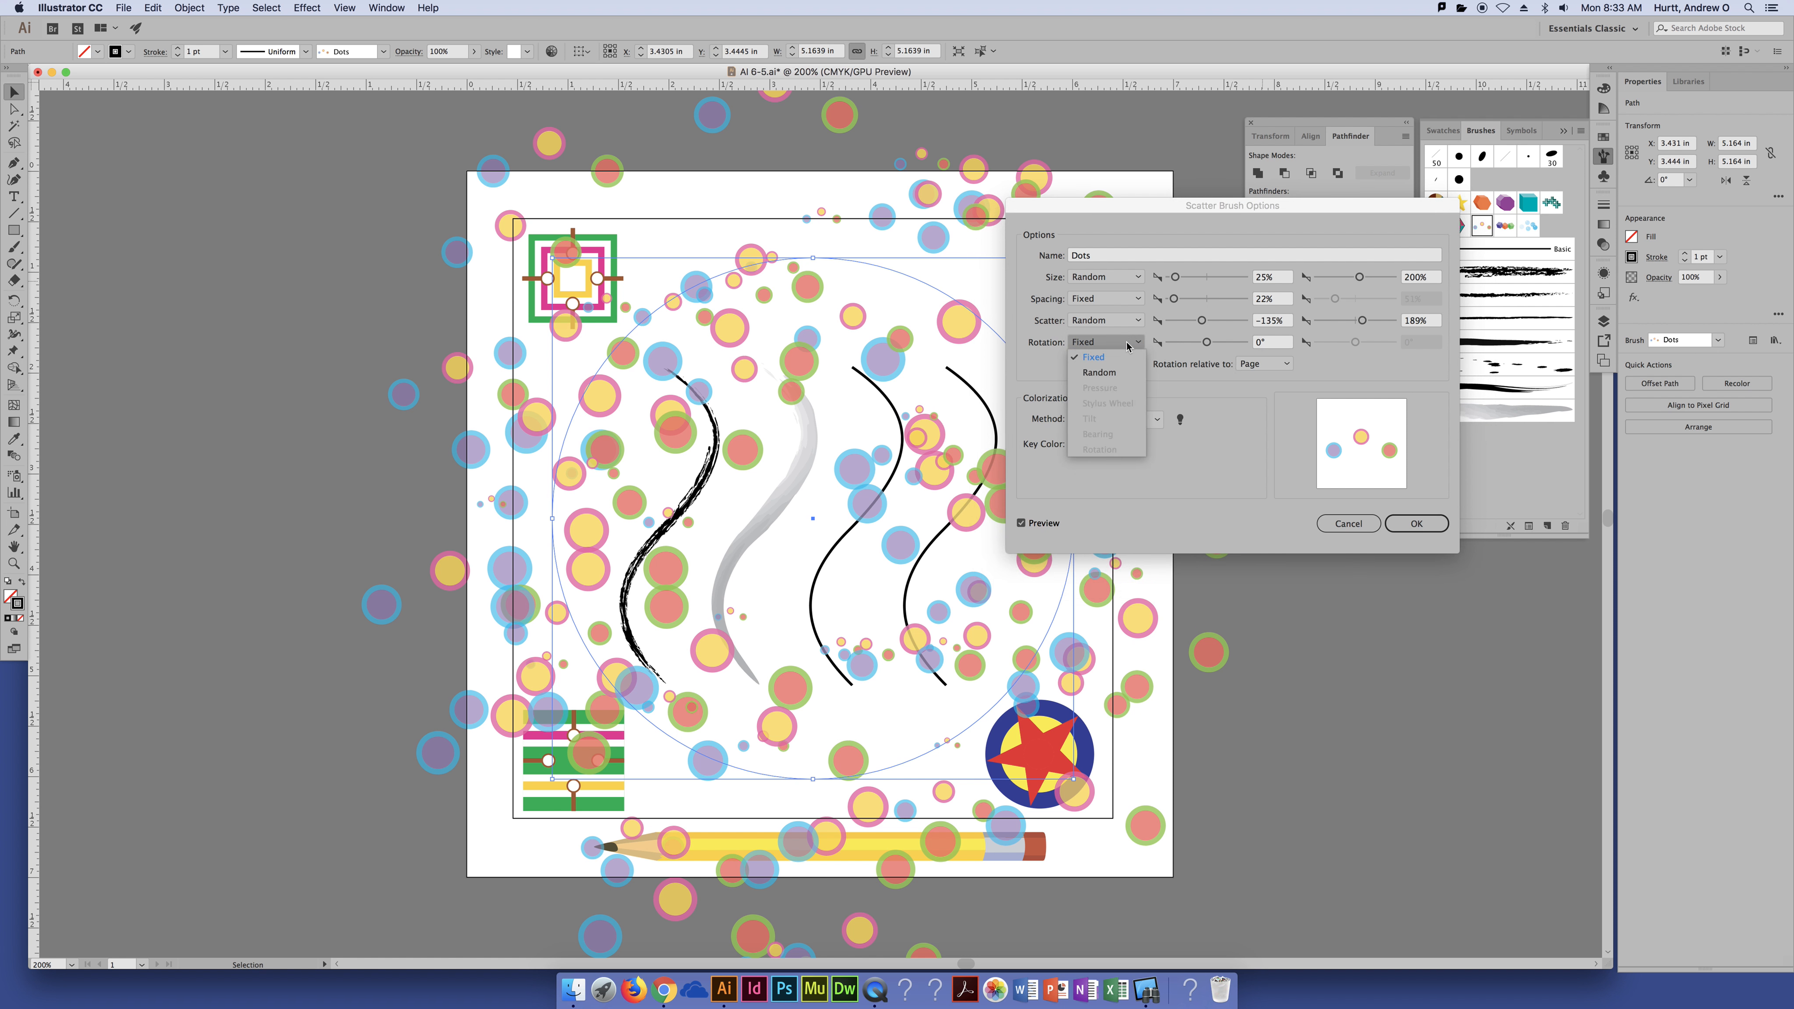
left_click(1127, 374)
left_click_drag(1203, 343, 1191, 343)
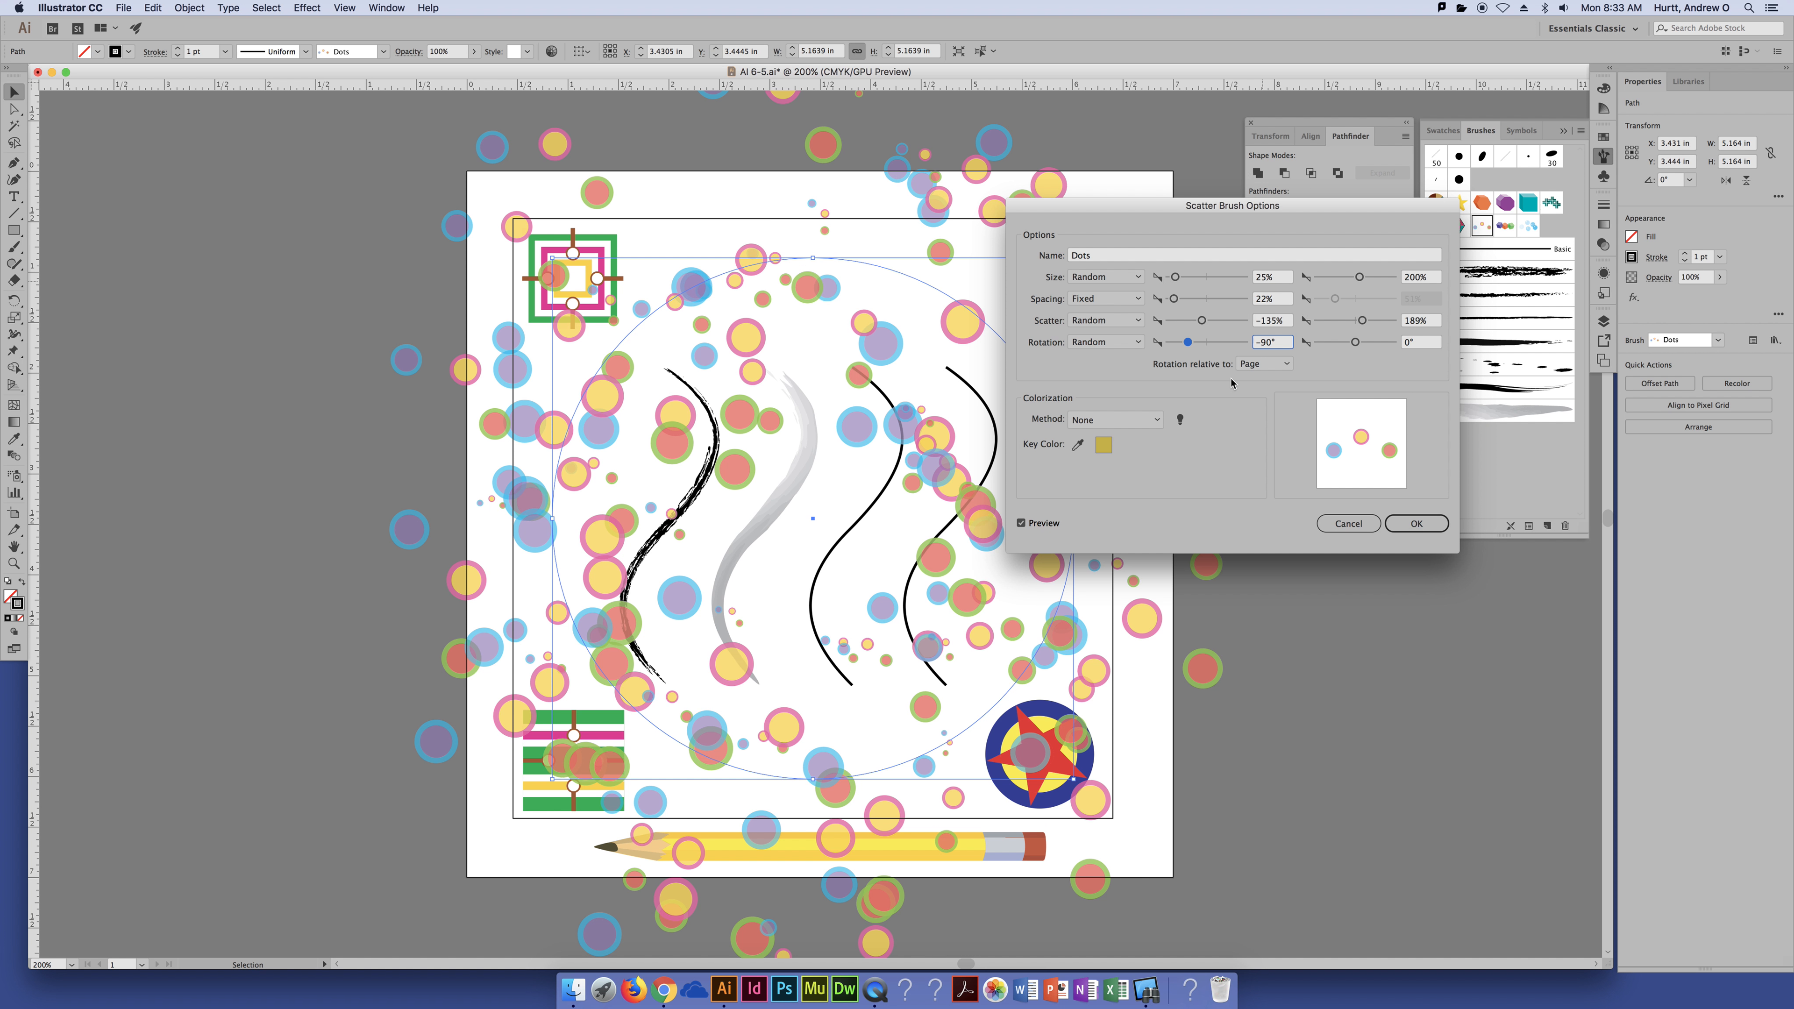
left_click_drag(1190, 345, 1164, 344)
left_click_drag(1355, 342, 1465, 343)
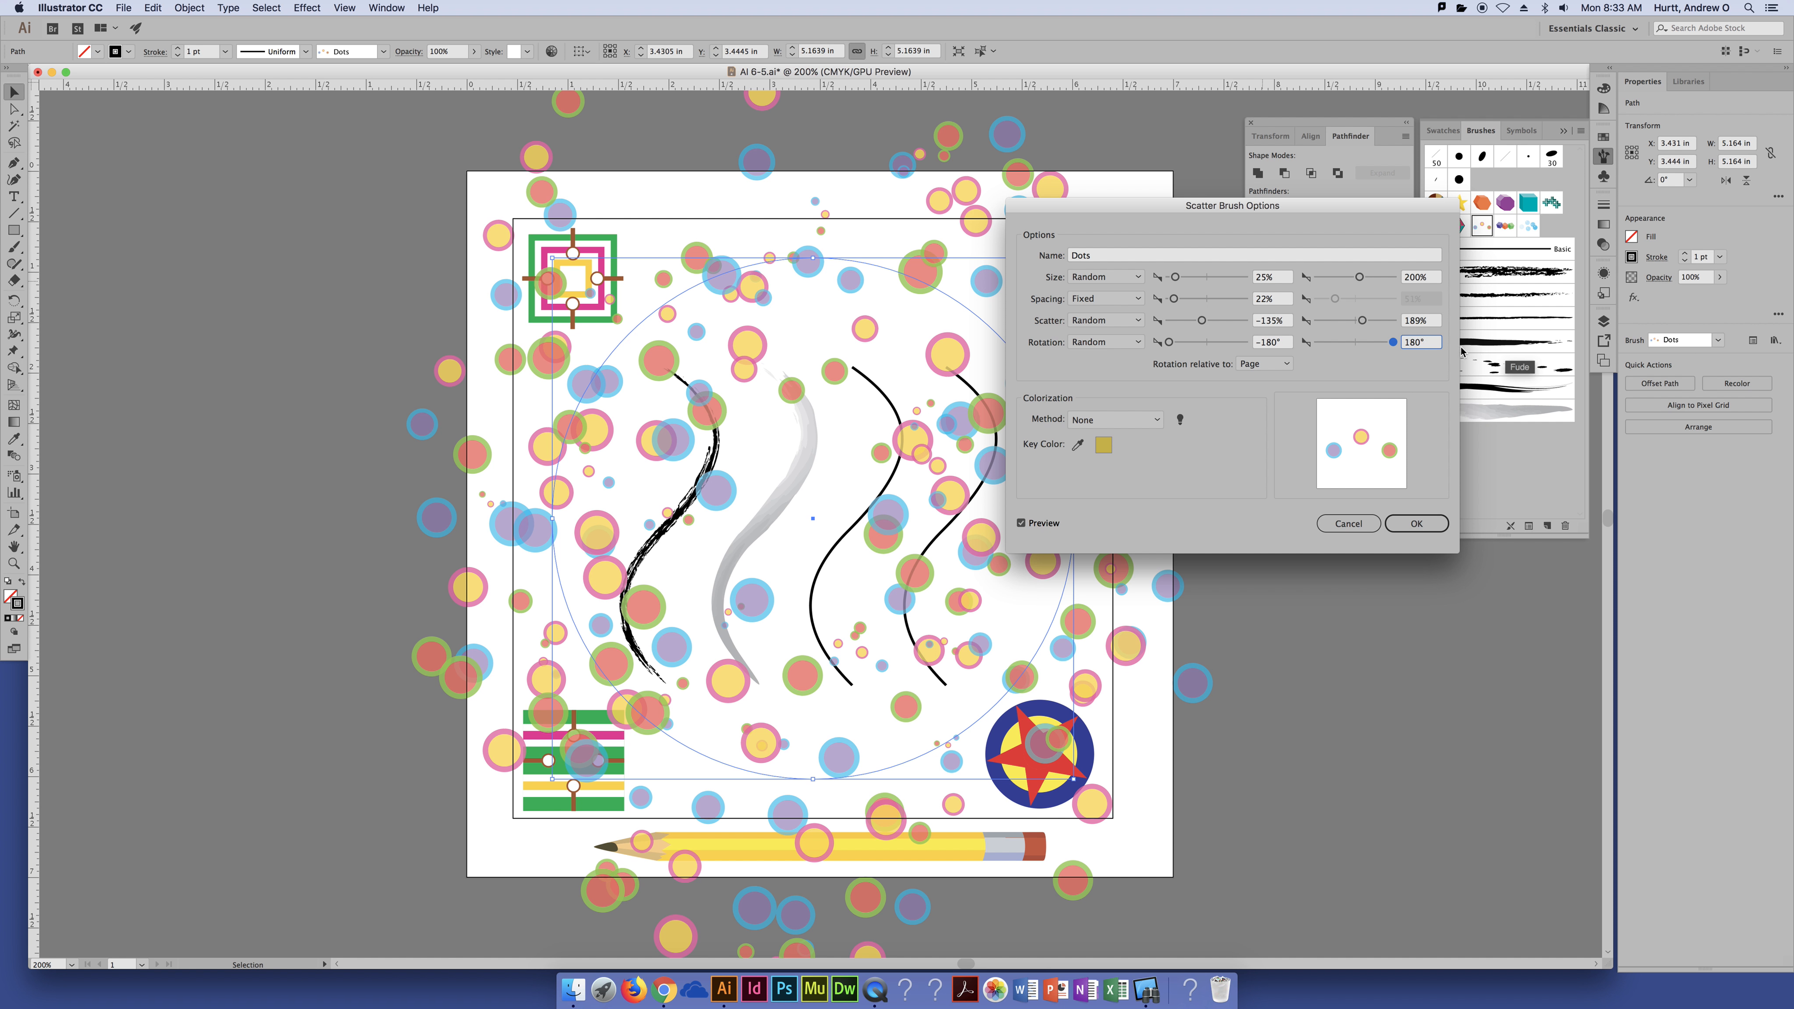
Step: Narrow the random rotation range to −91° through 90°, and discard all changes to the Dots brush options
left_click_drag(1390, 346, 1372, 347)
left_click_drag(1169, 343, 1190, 344)
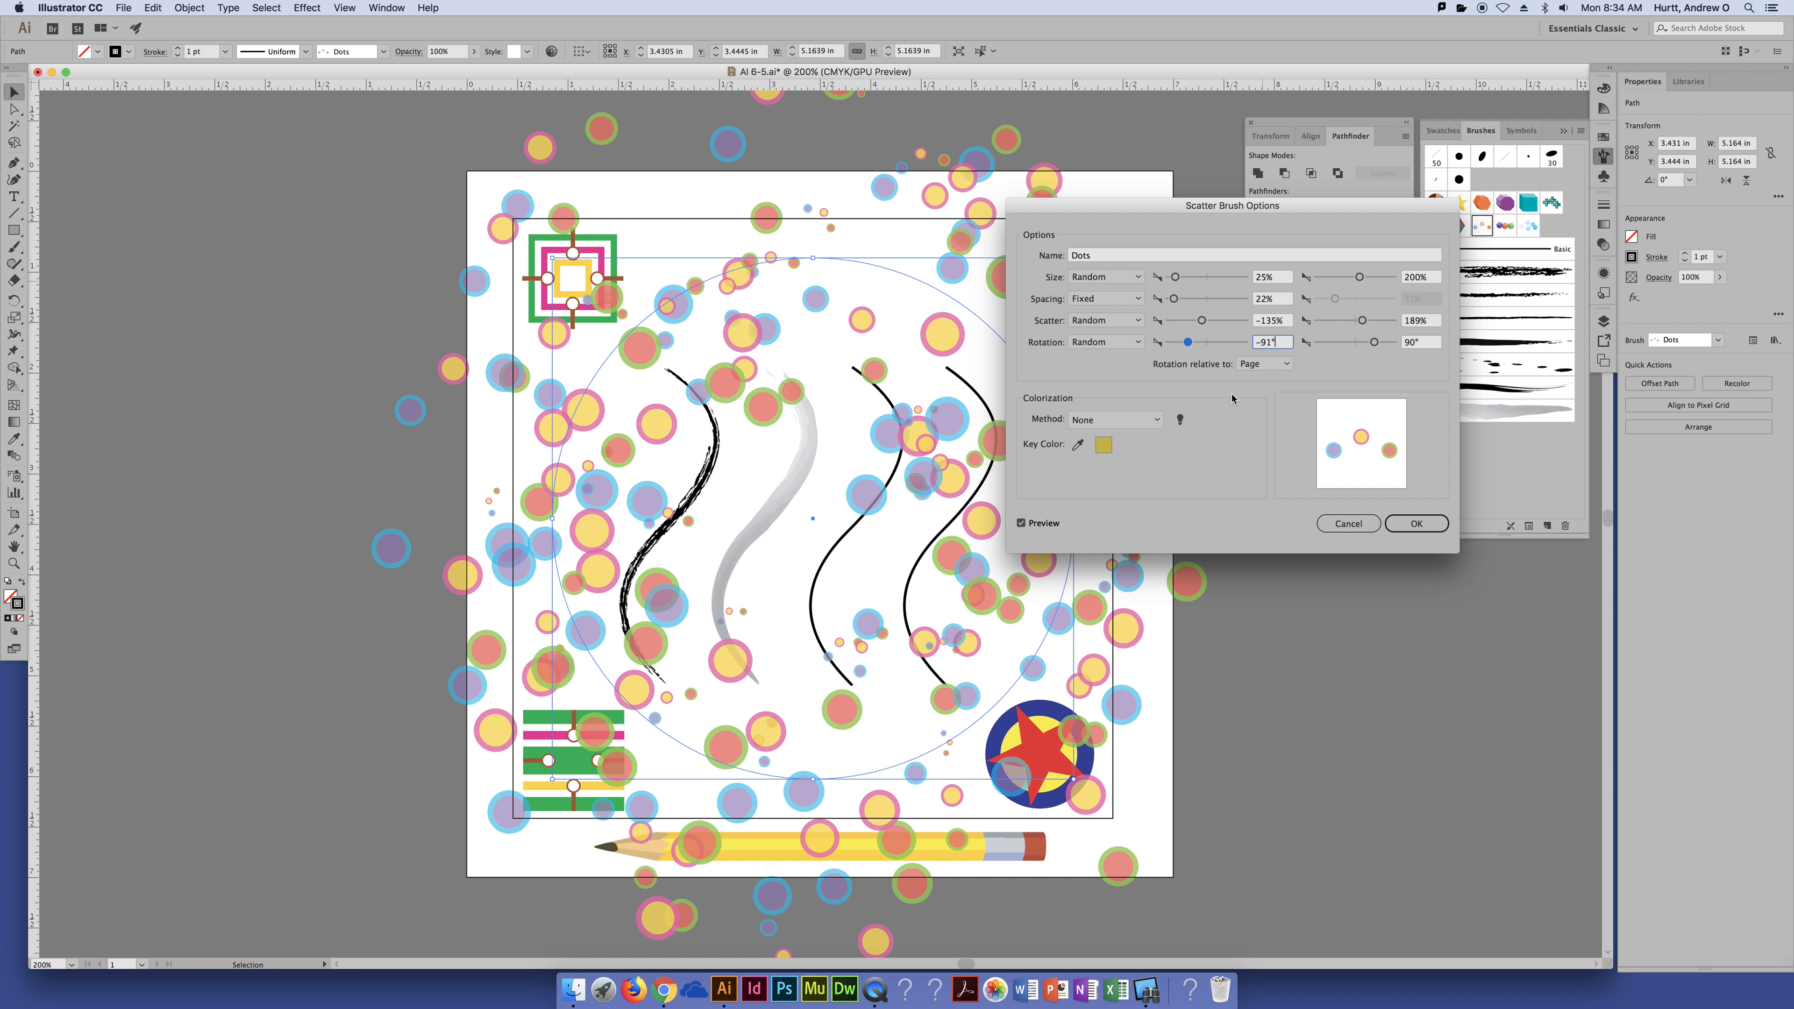
left_click_drag(1306, 200, 1438, 283)
left_click_drag(1291, 283, 1277, 257)
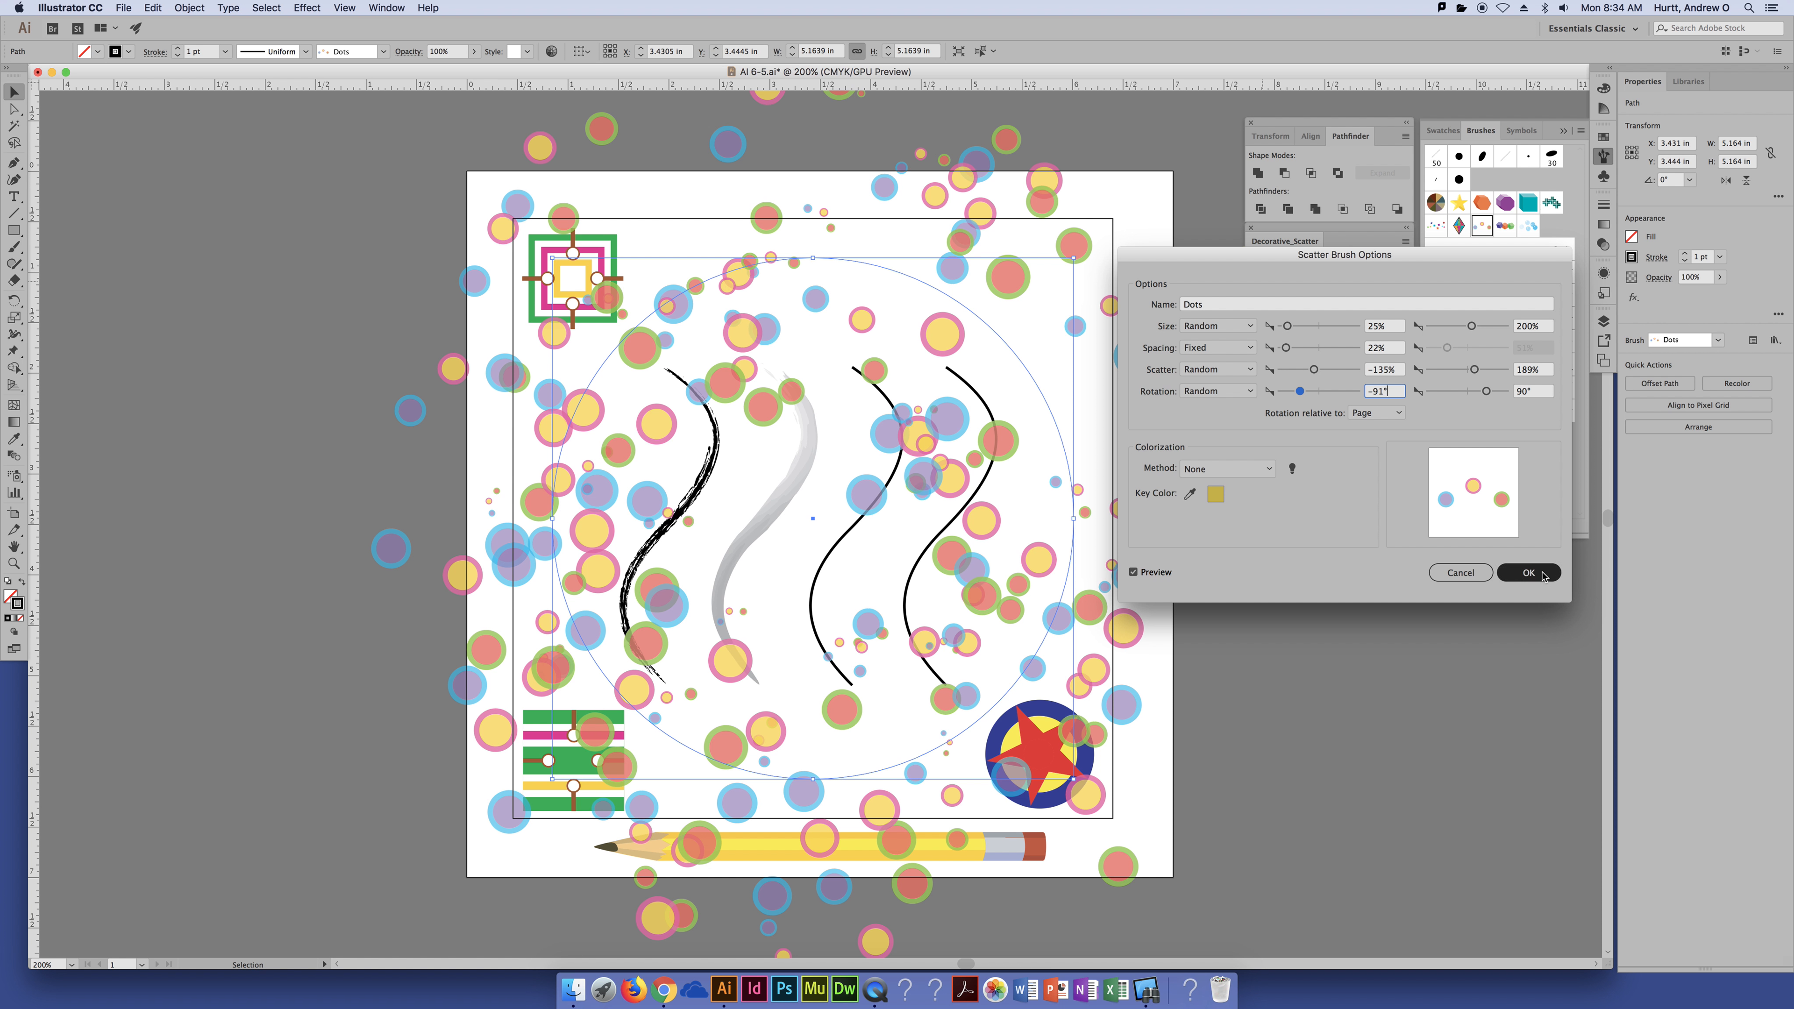
left_click(1477, 576)
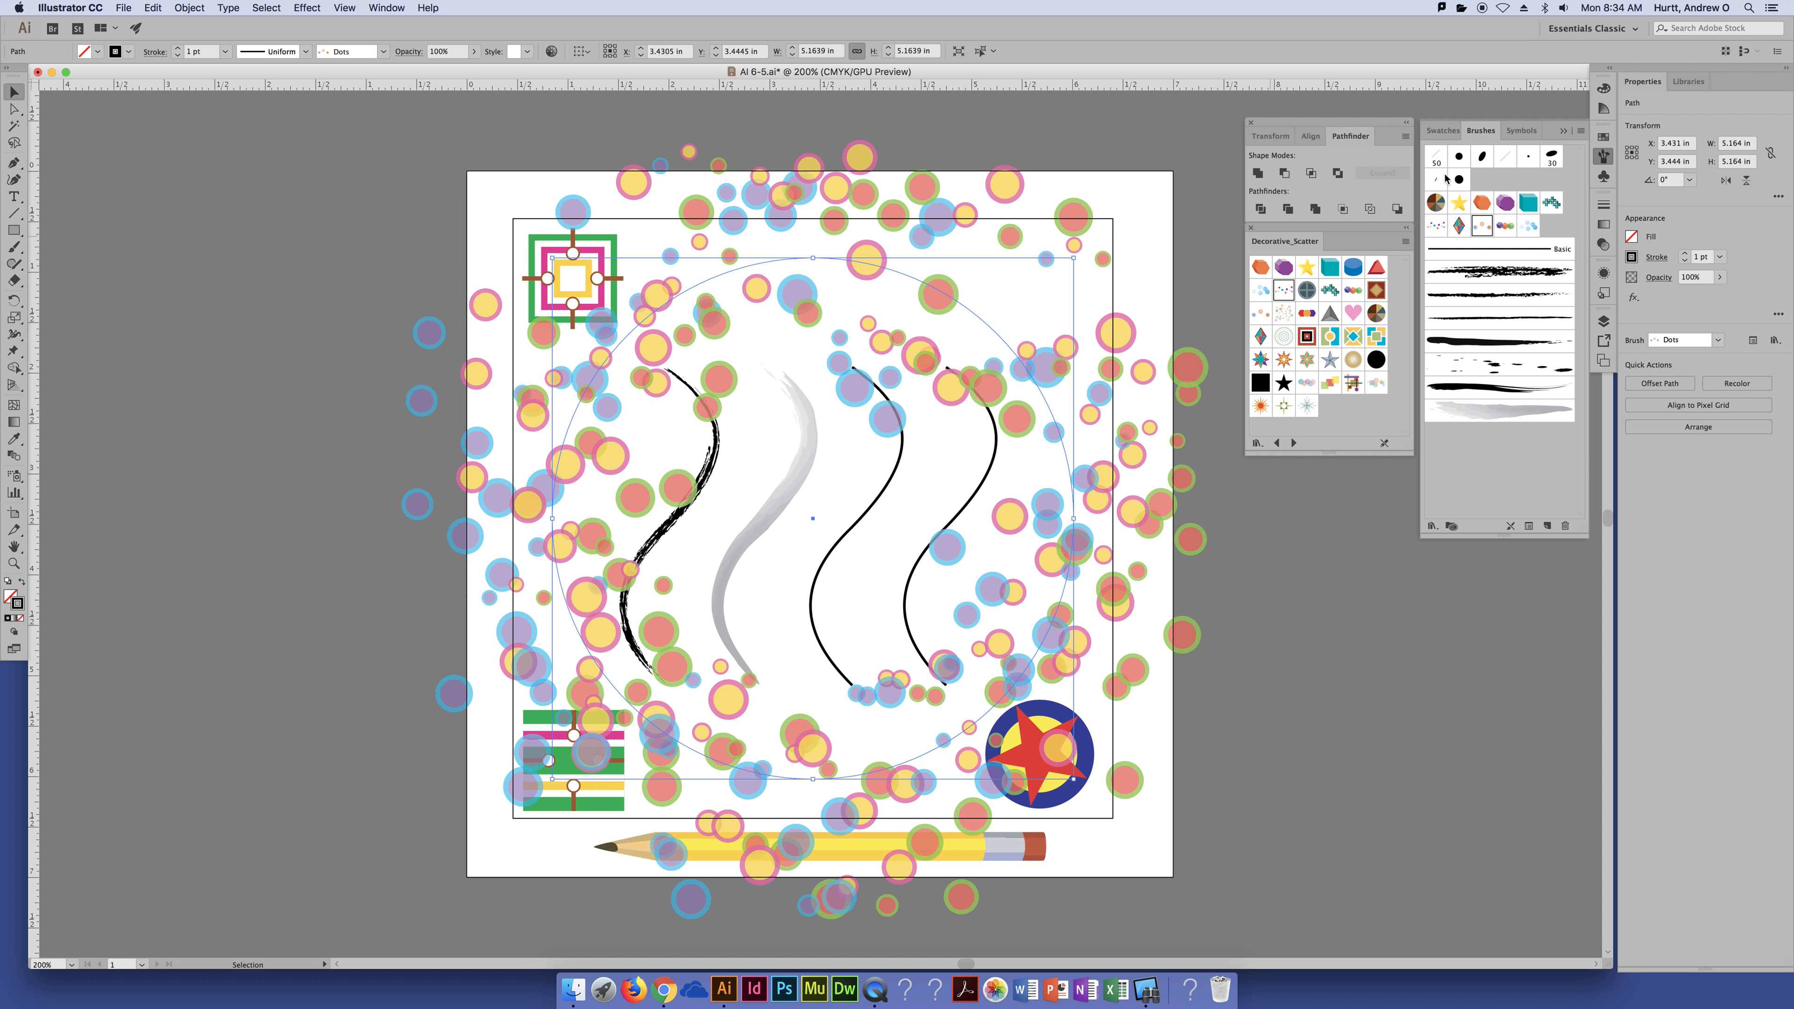
Step: Return the large circle to the Basic brush, and delete all the decorative scatter brushes from the document's brushes
left_click(1515, 250)
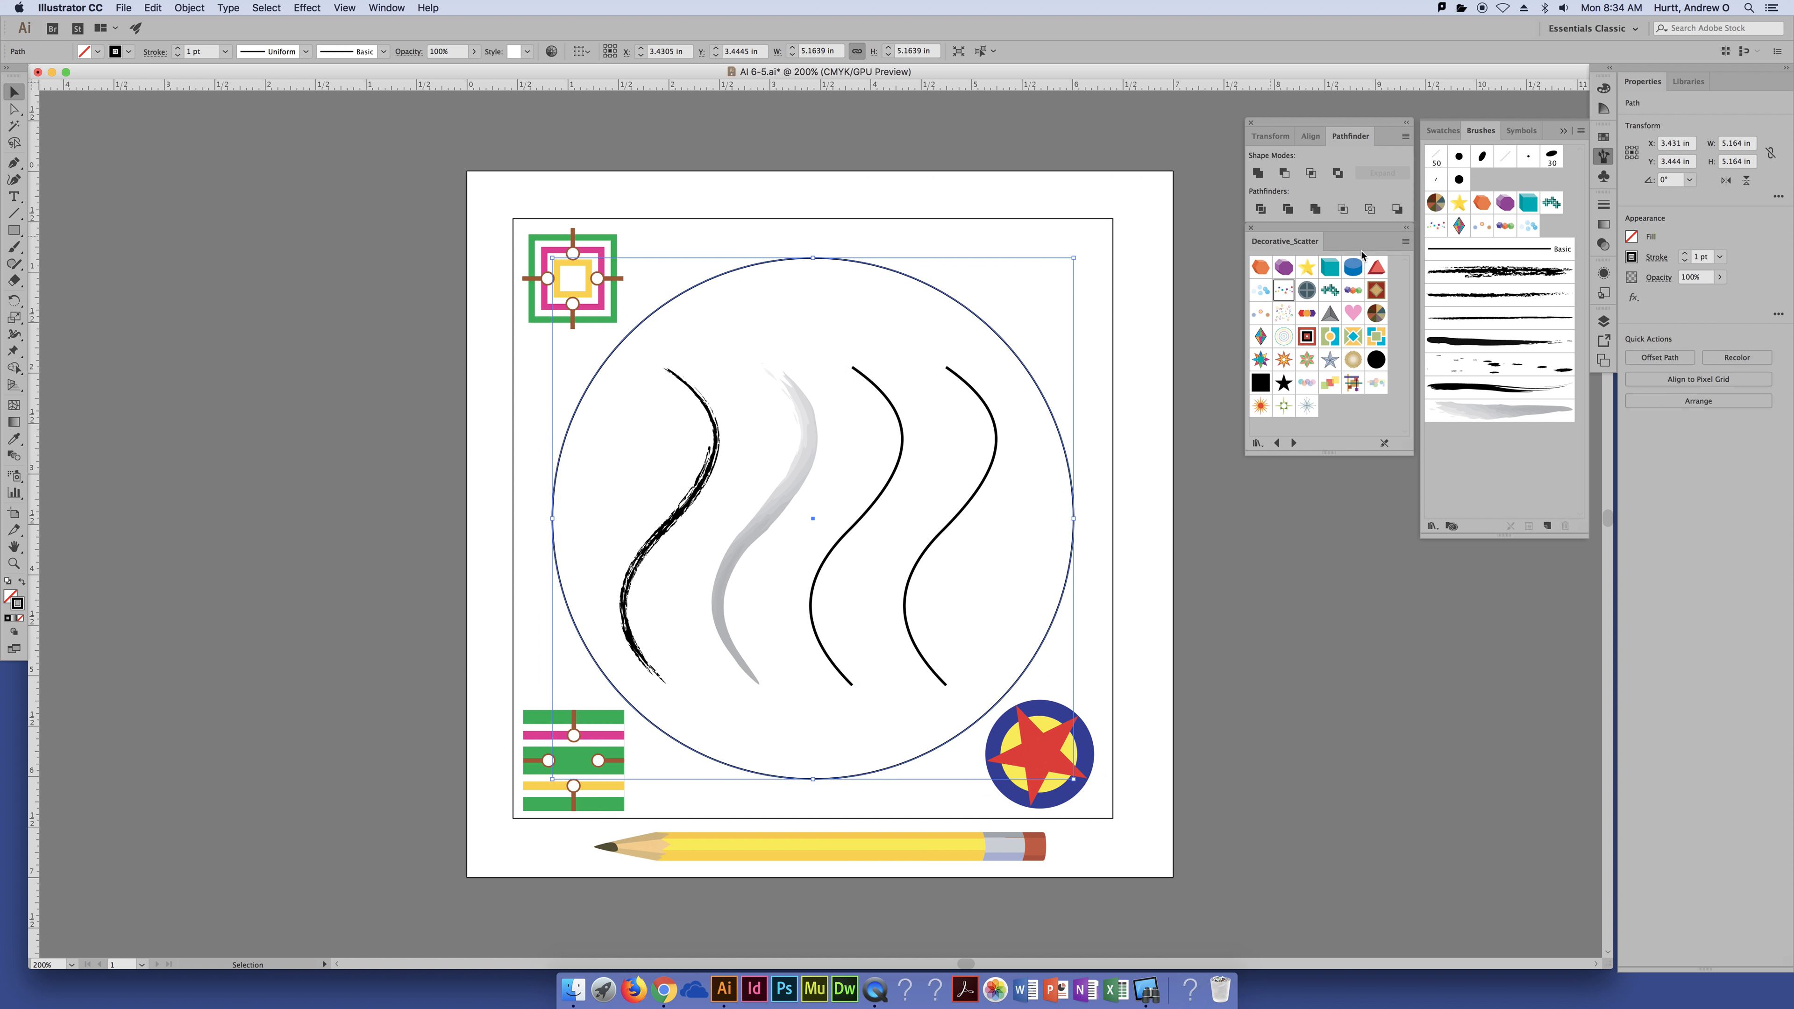
left_click(1019, 145)
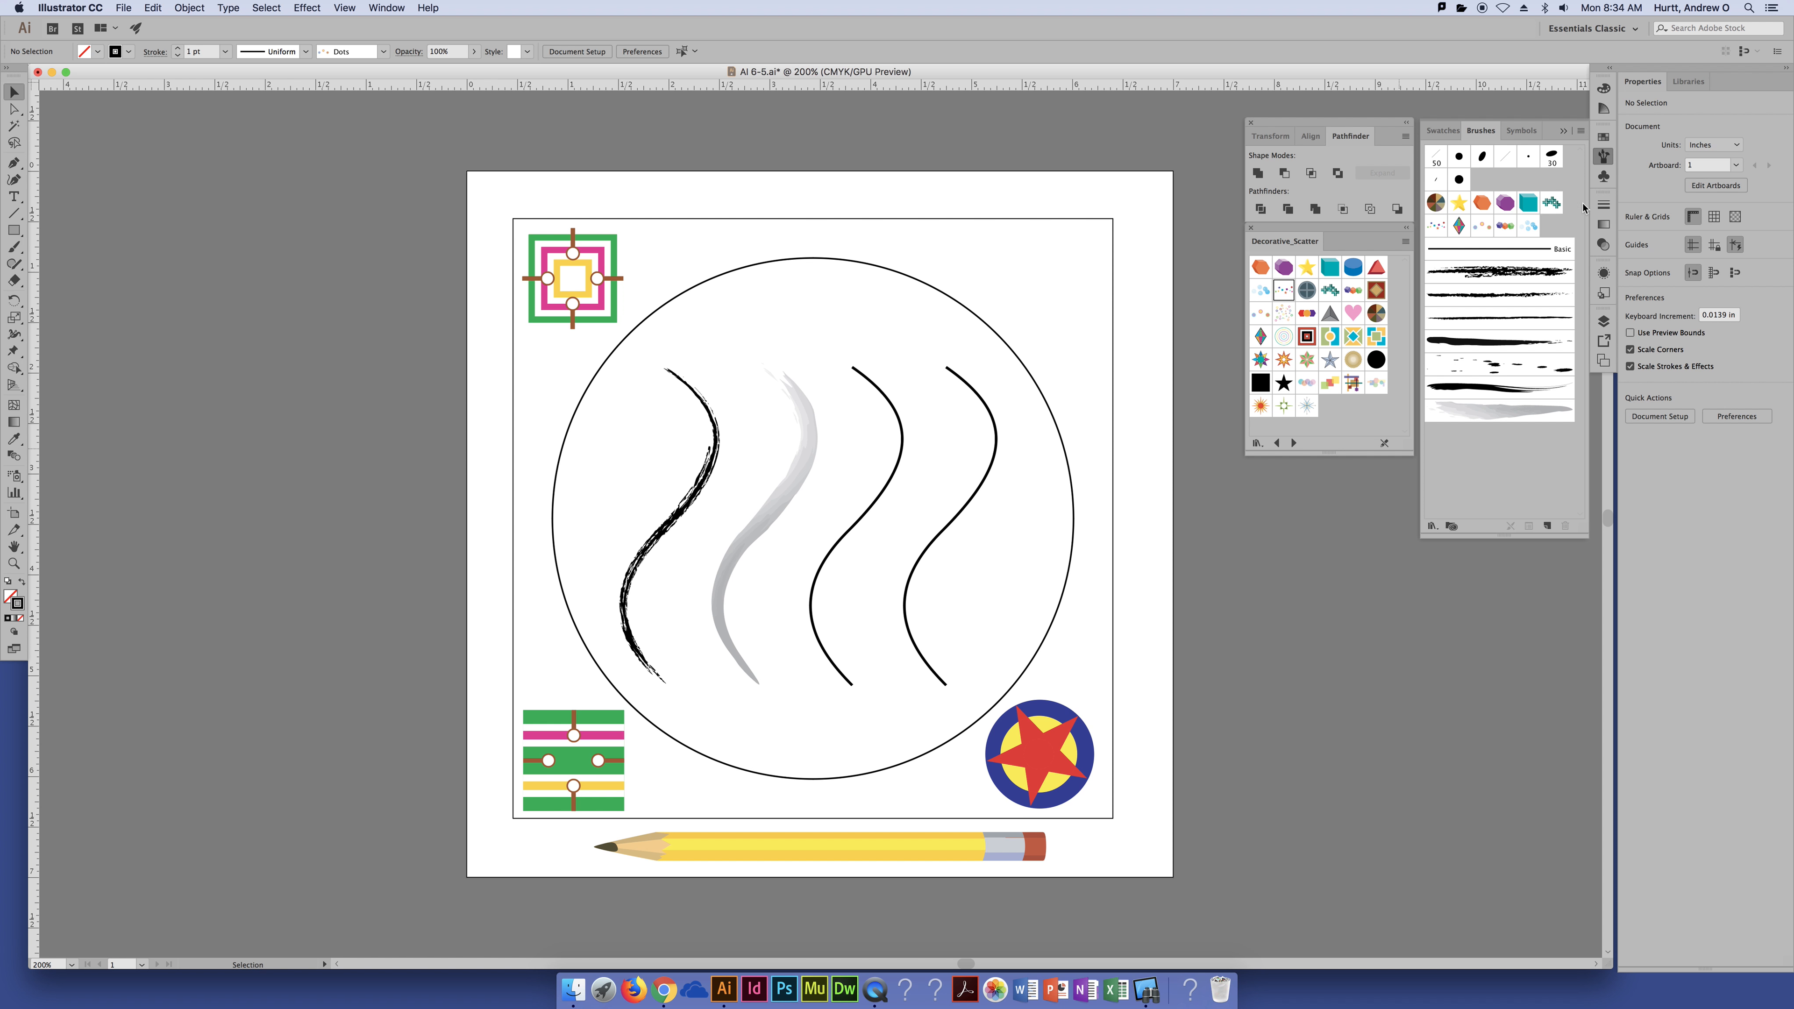
left_click(1436, 203)
left_click(1529, 226, "shift")
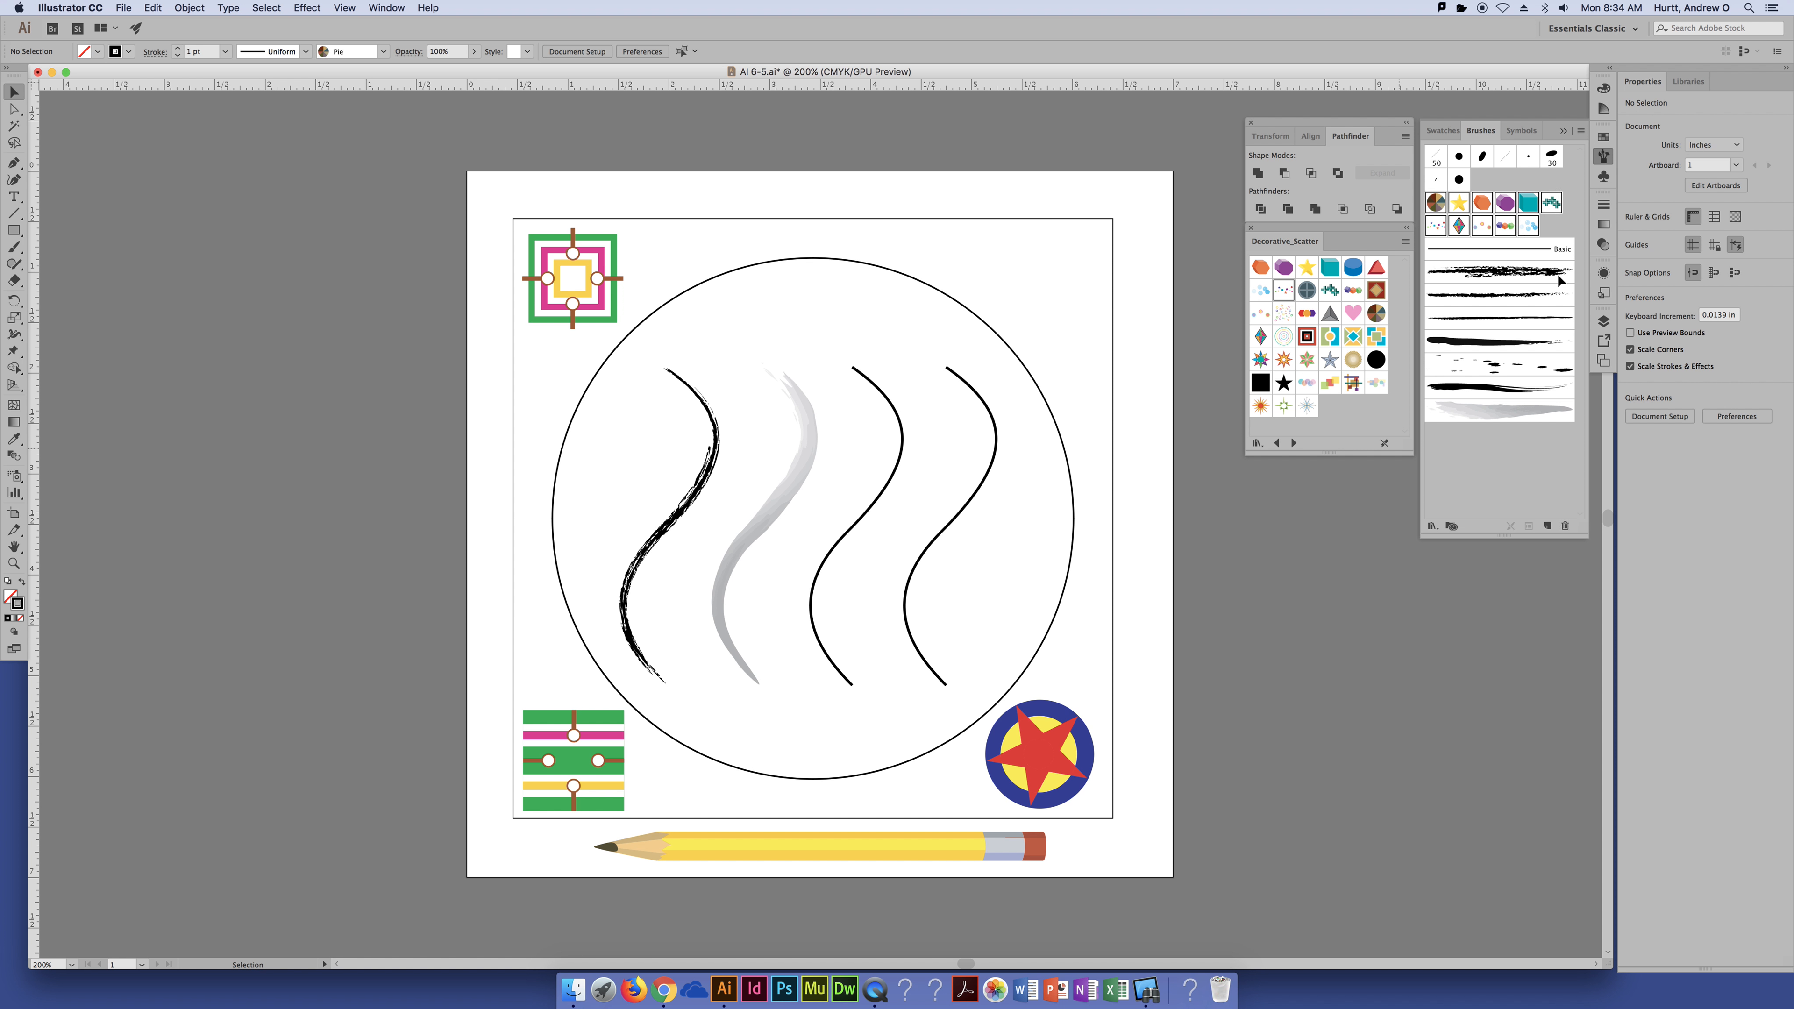
left_click(1565, 526)
left_click(946, 522)
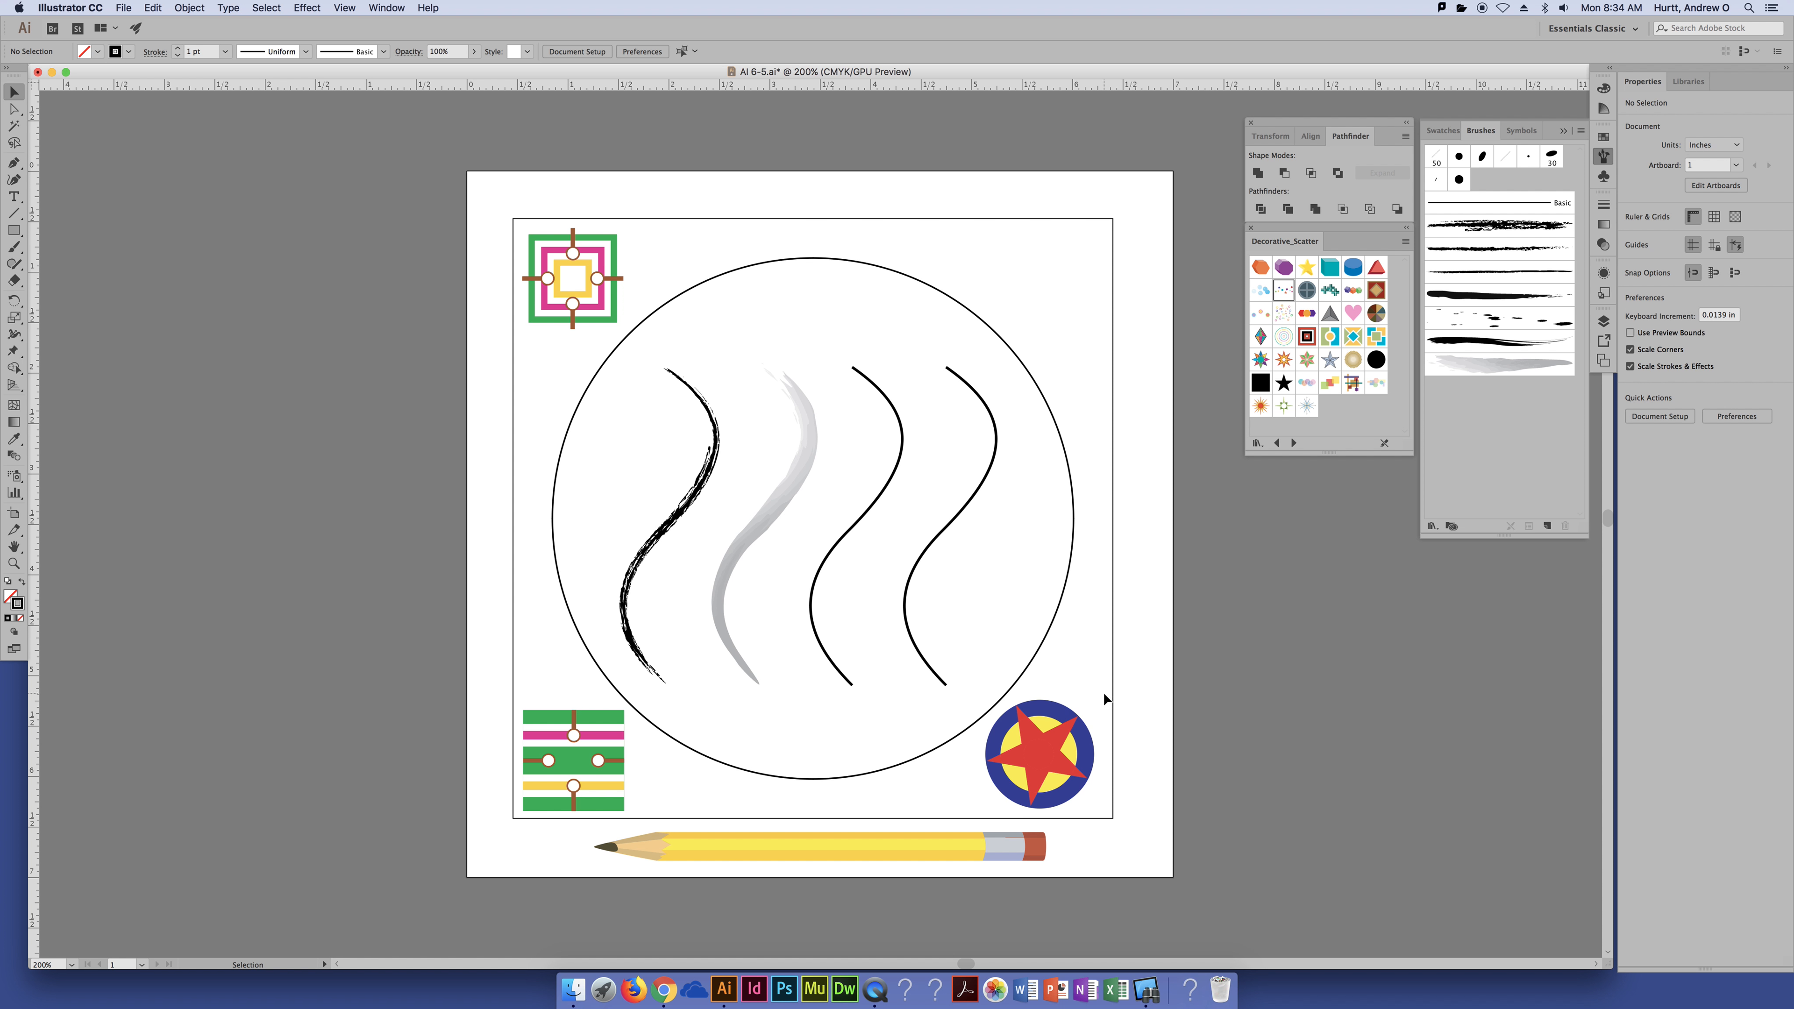
left_click(1006, 738)
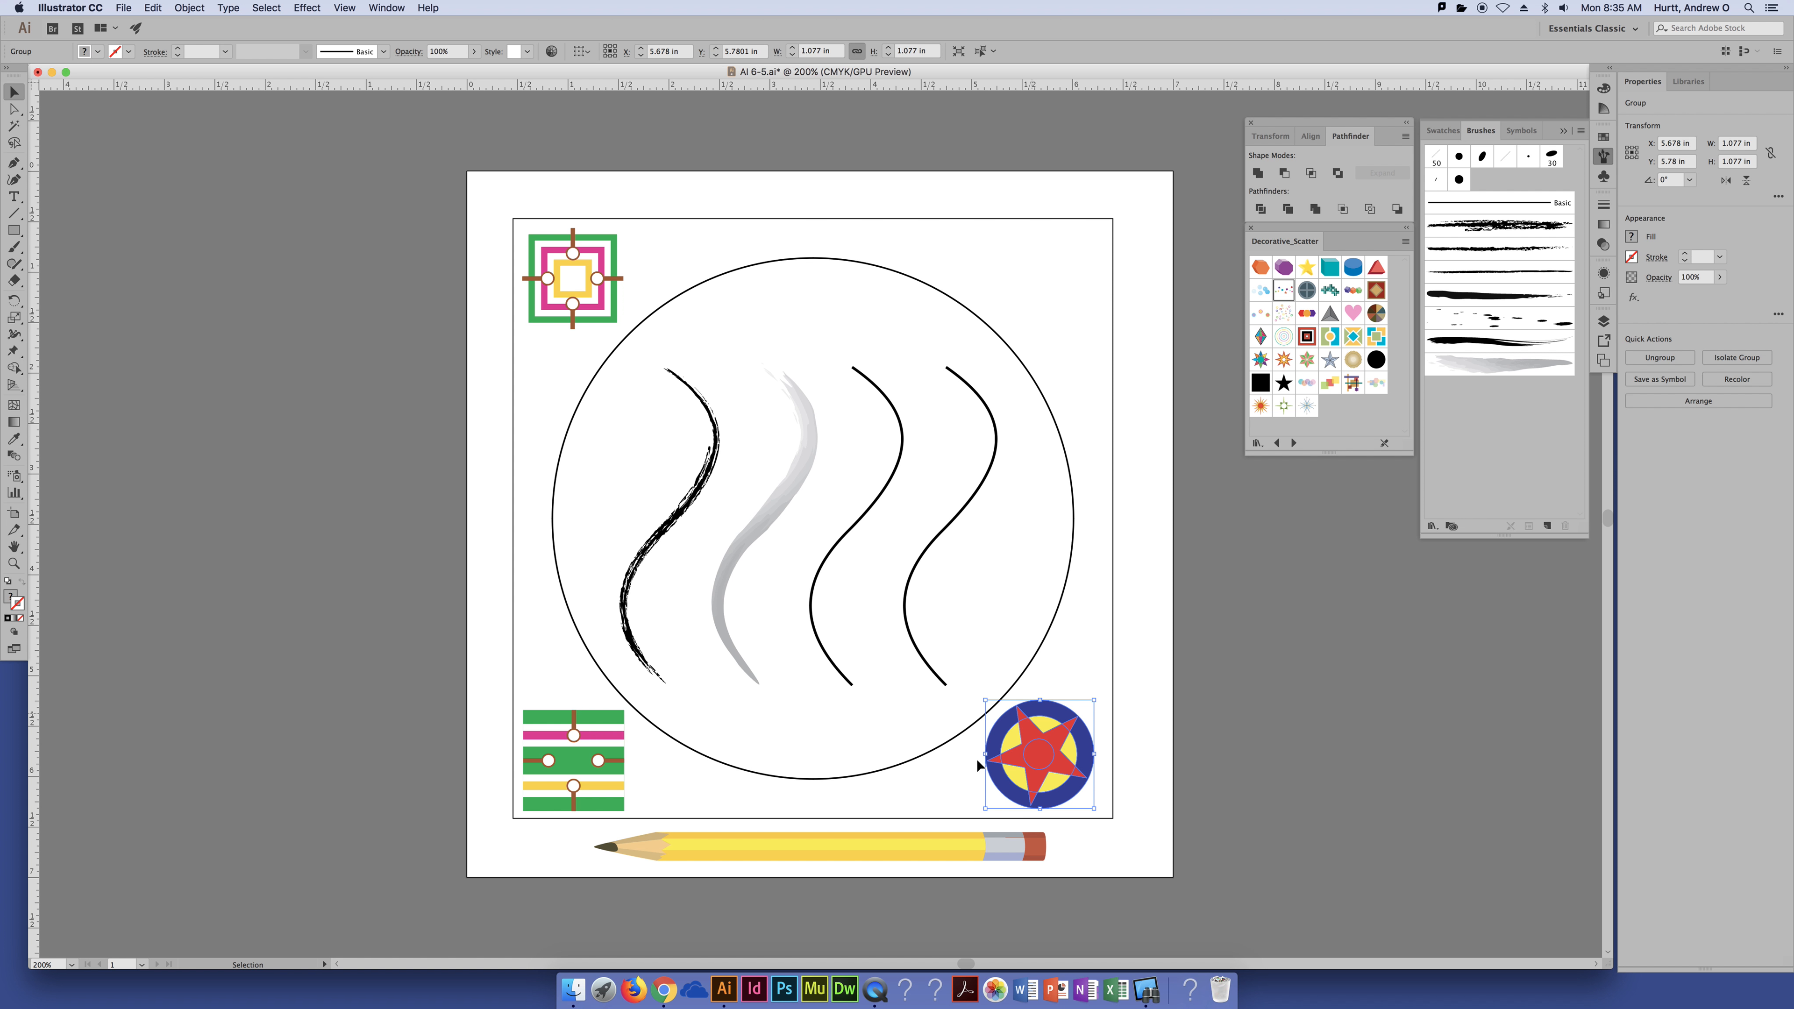
left_click_drag(1139, 694, 1024, 783)
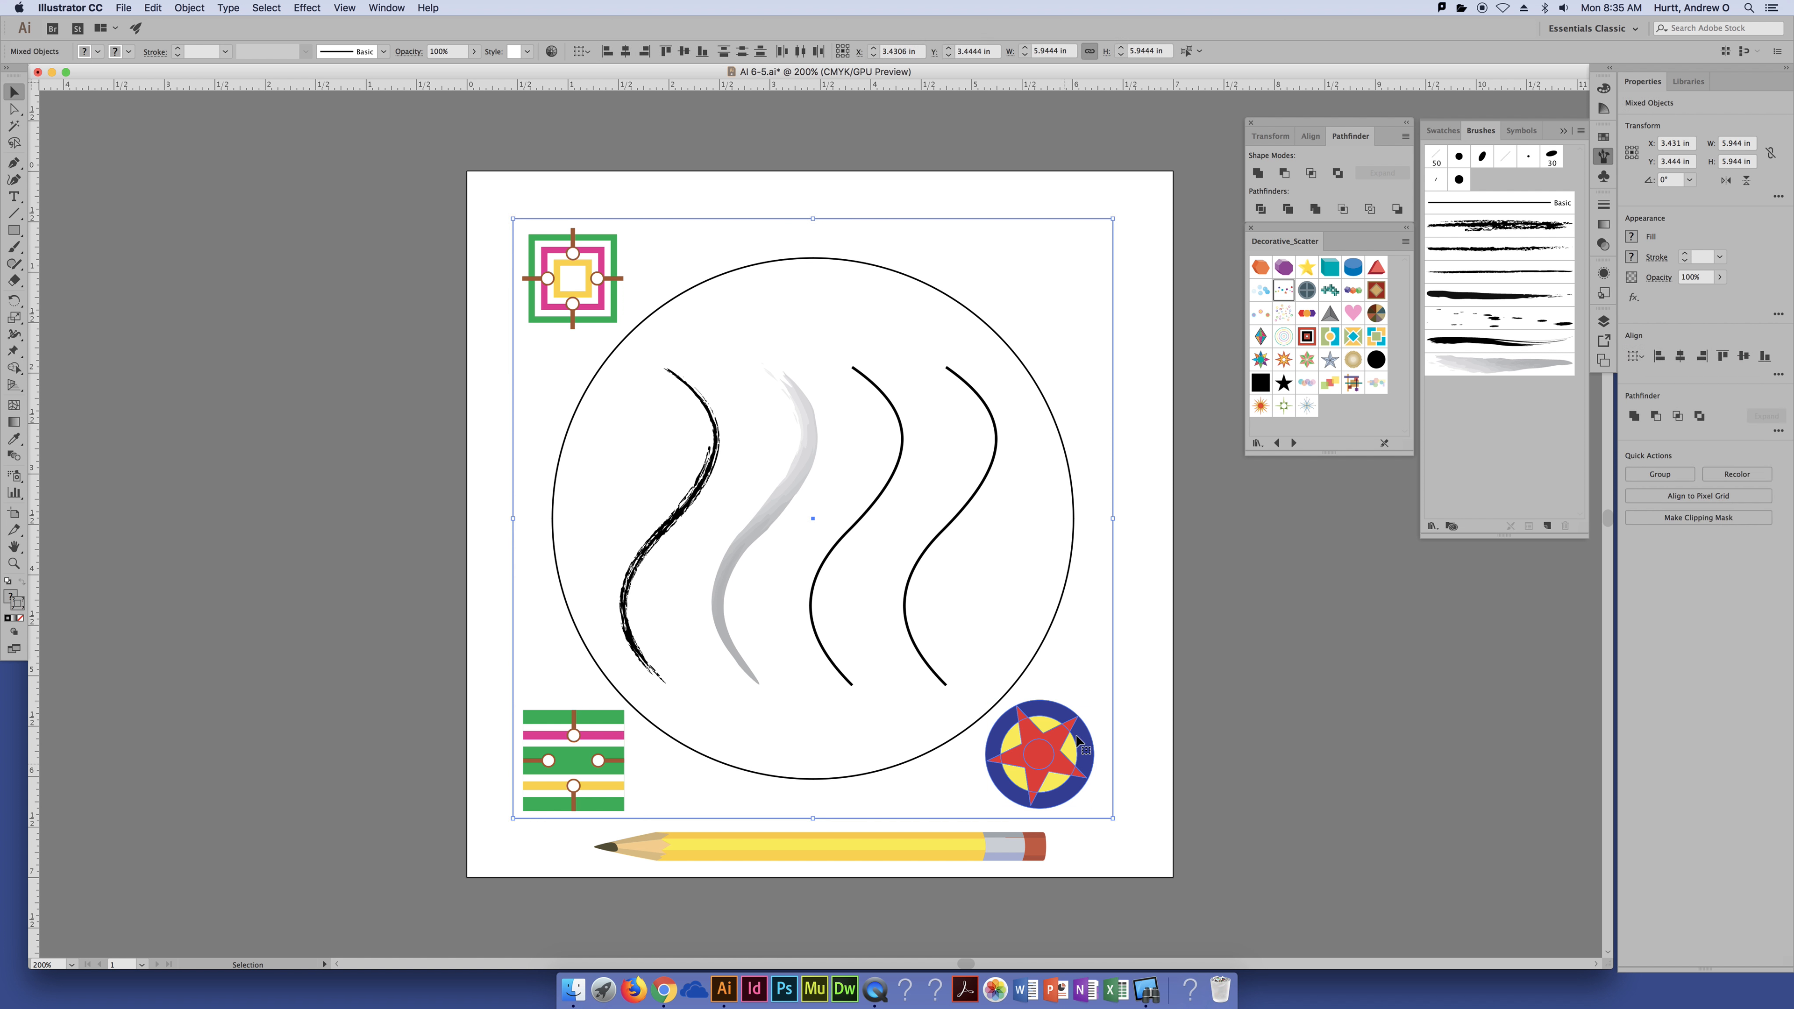
left_click(1099, 753)
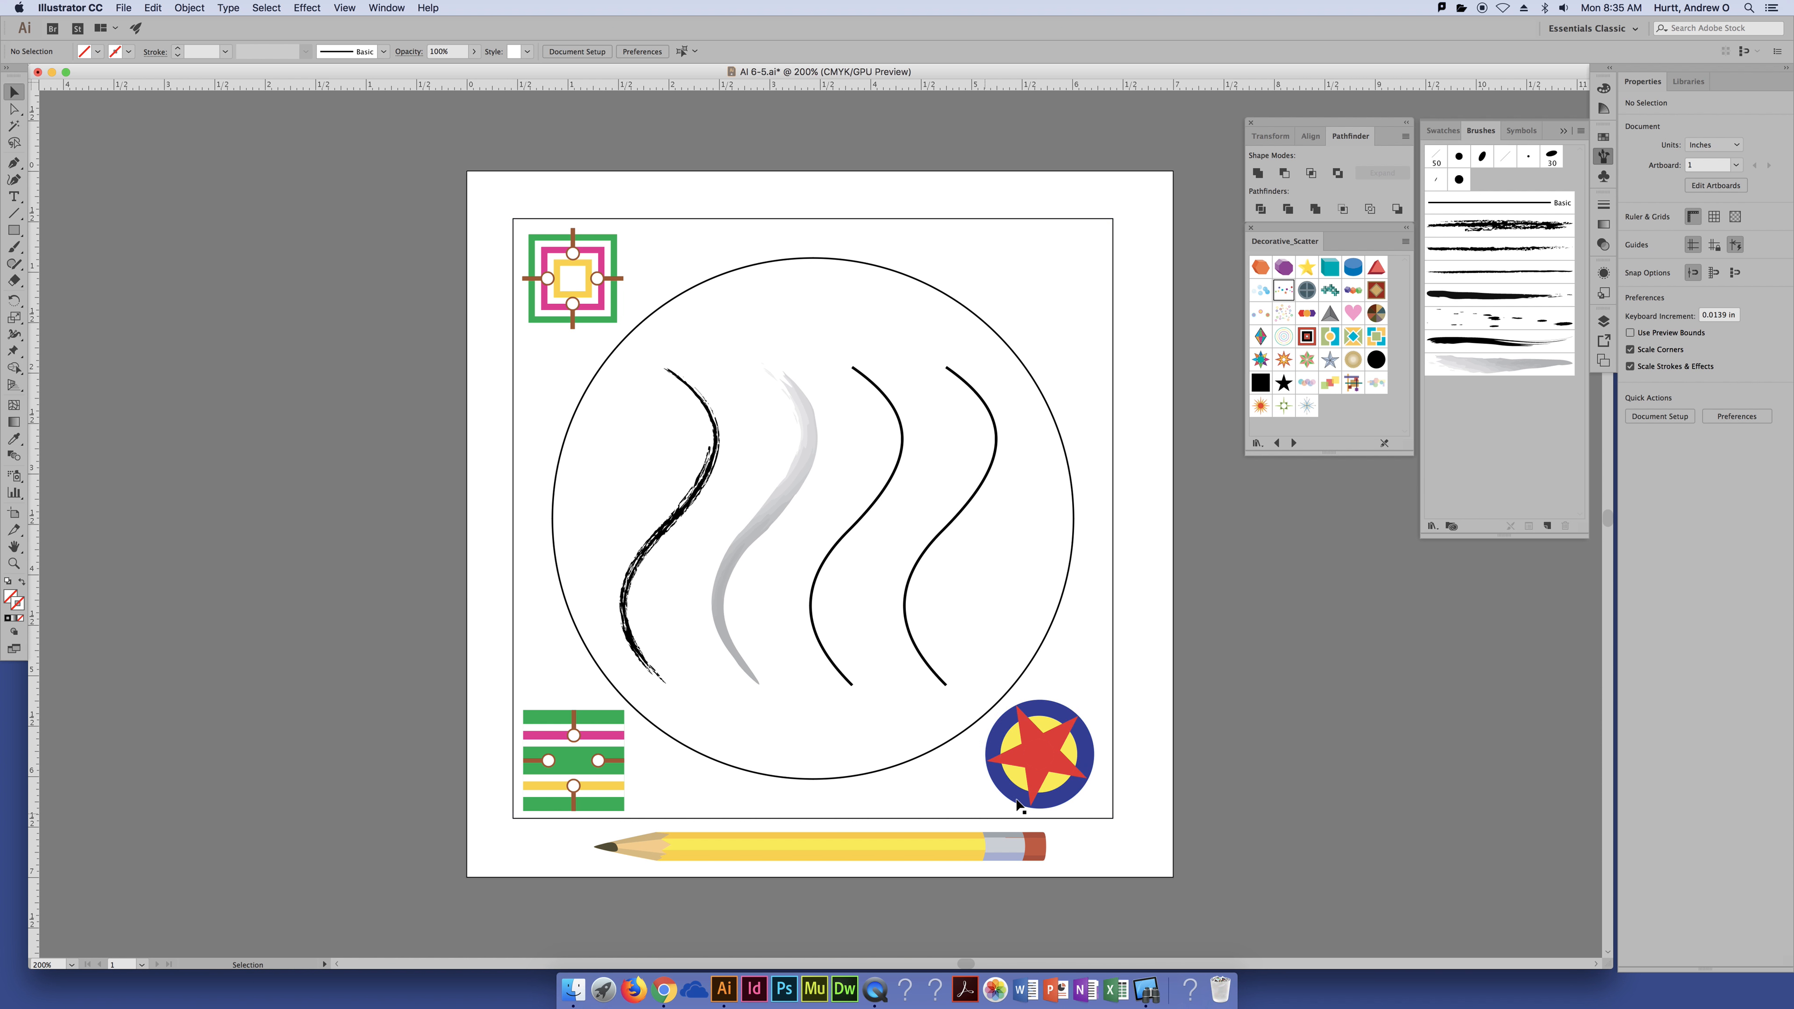
left_click(1113, 685)
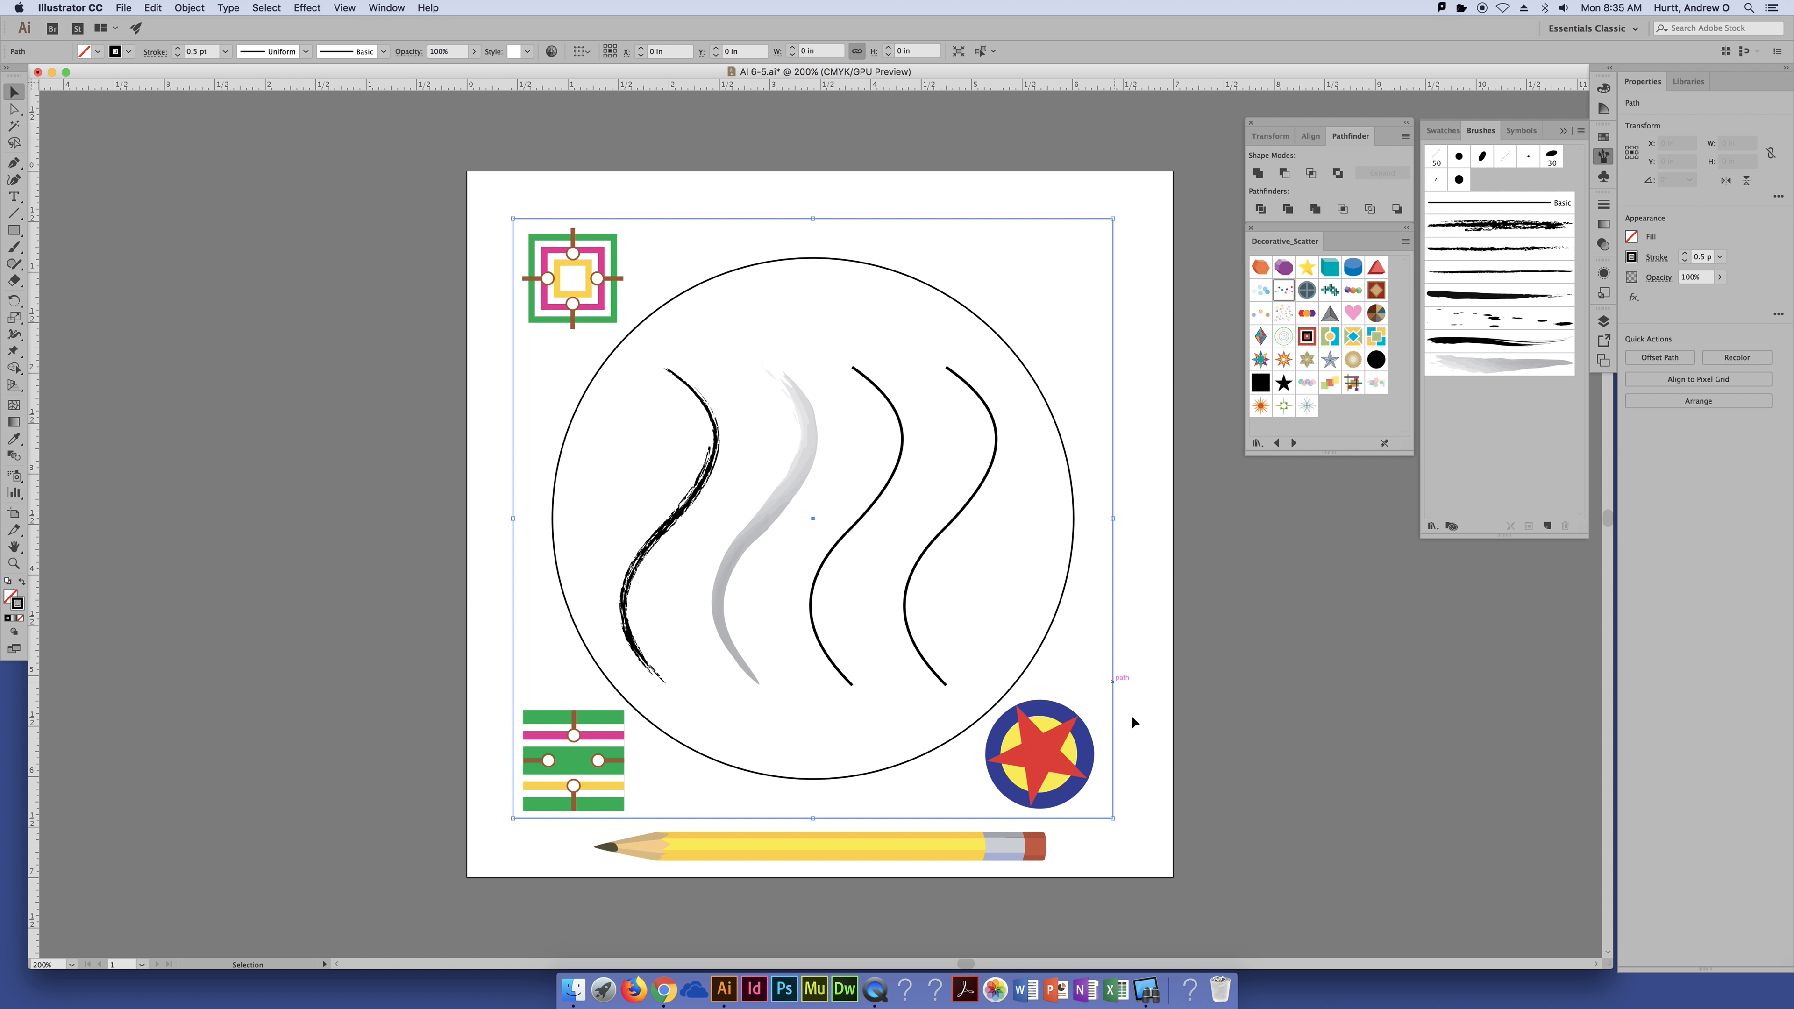
left_click(1042, 784)
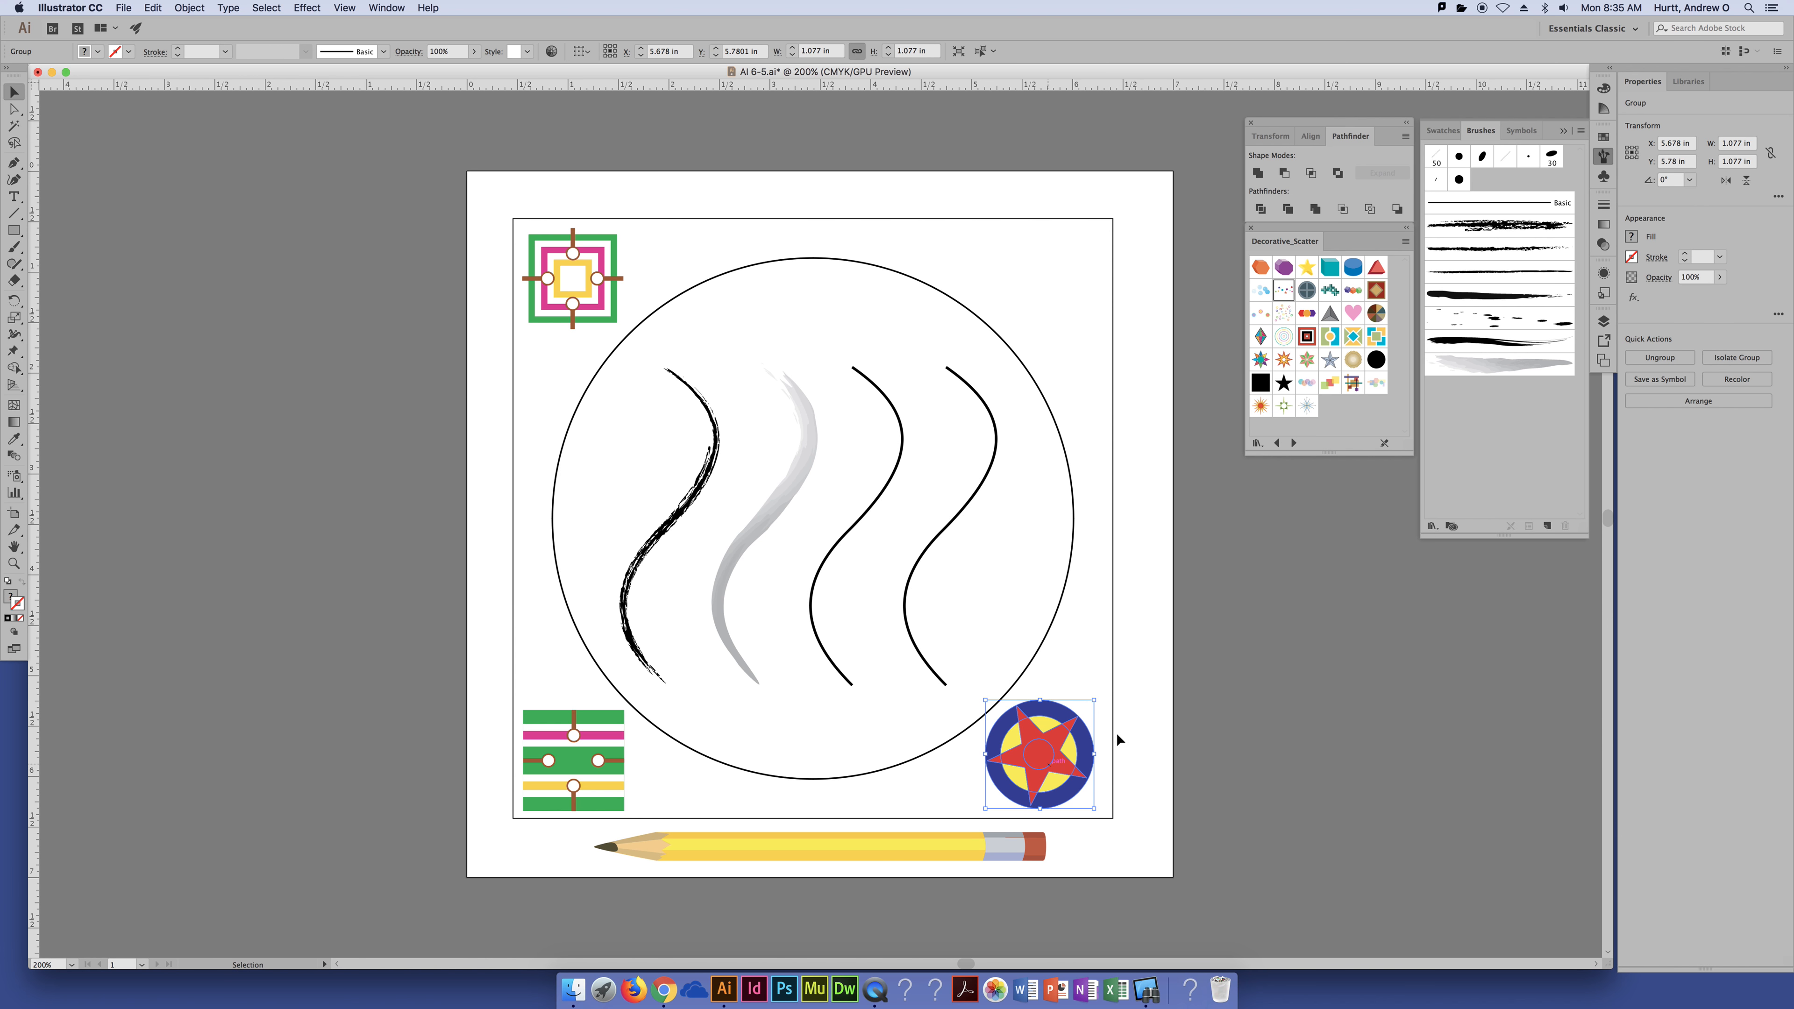
left_click_drag(1052, 770, 1124, 722)
key("super+z")
Step: Create a new scatter brush from the star badge and name it Star Scatter
mouse_move(1042, 762)
left_mouse_down()
mouse_move(1501, 176)
mouse_move(1475, 187)
left_mouse_up()
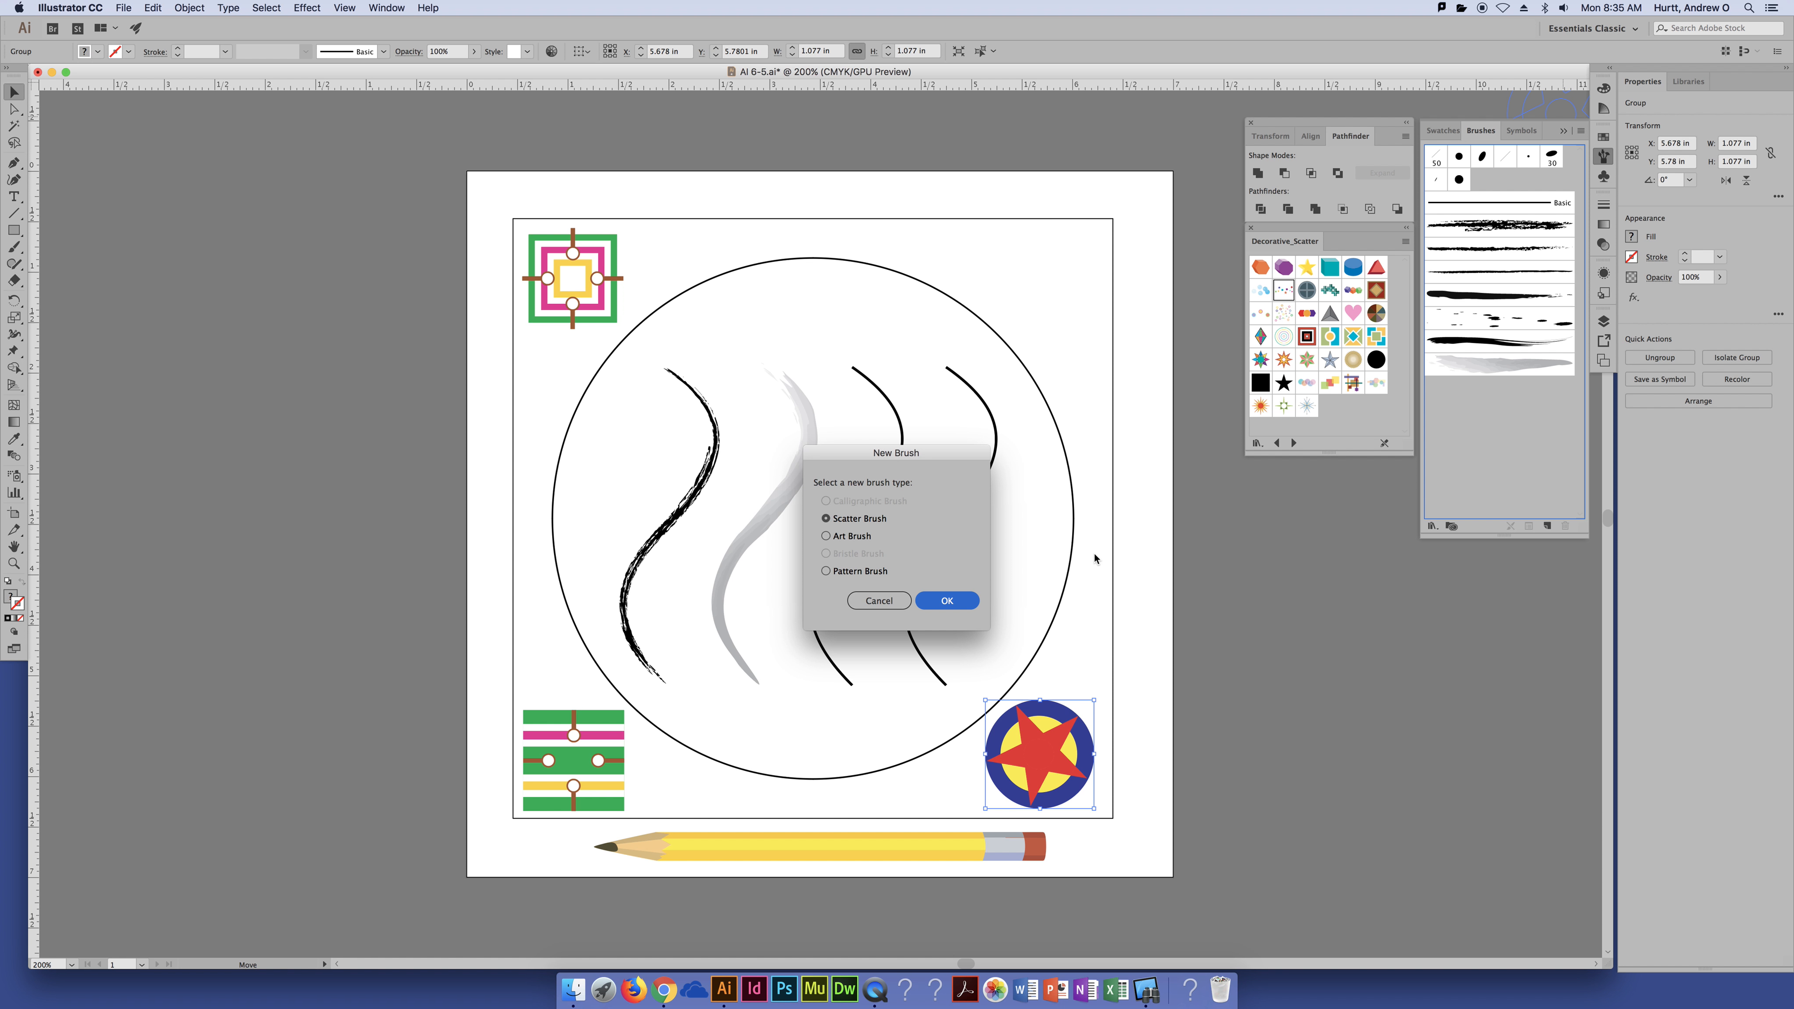
mouse_move(925, 455)
left_mouse_down()
mouse_move(941, 407)
mouse_move(1083, 252)
left_mouse_up()
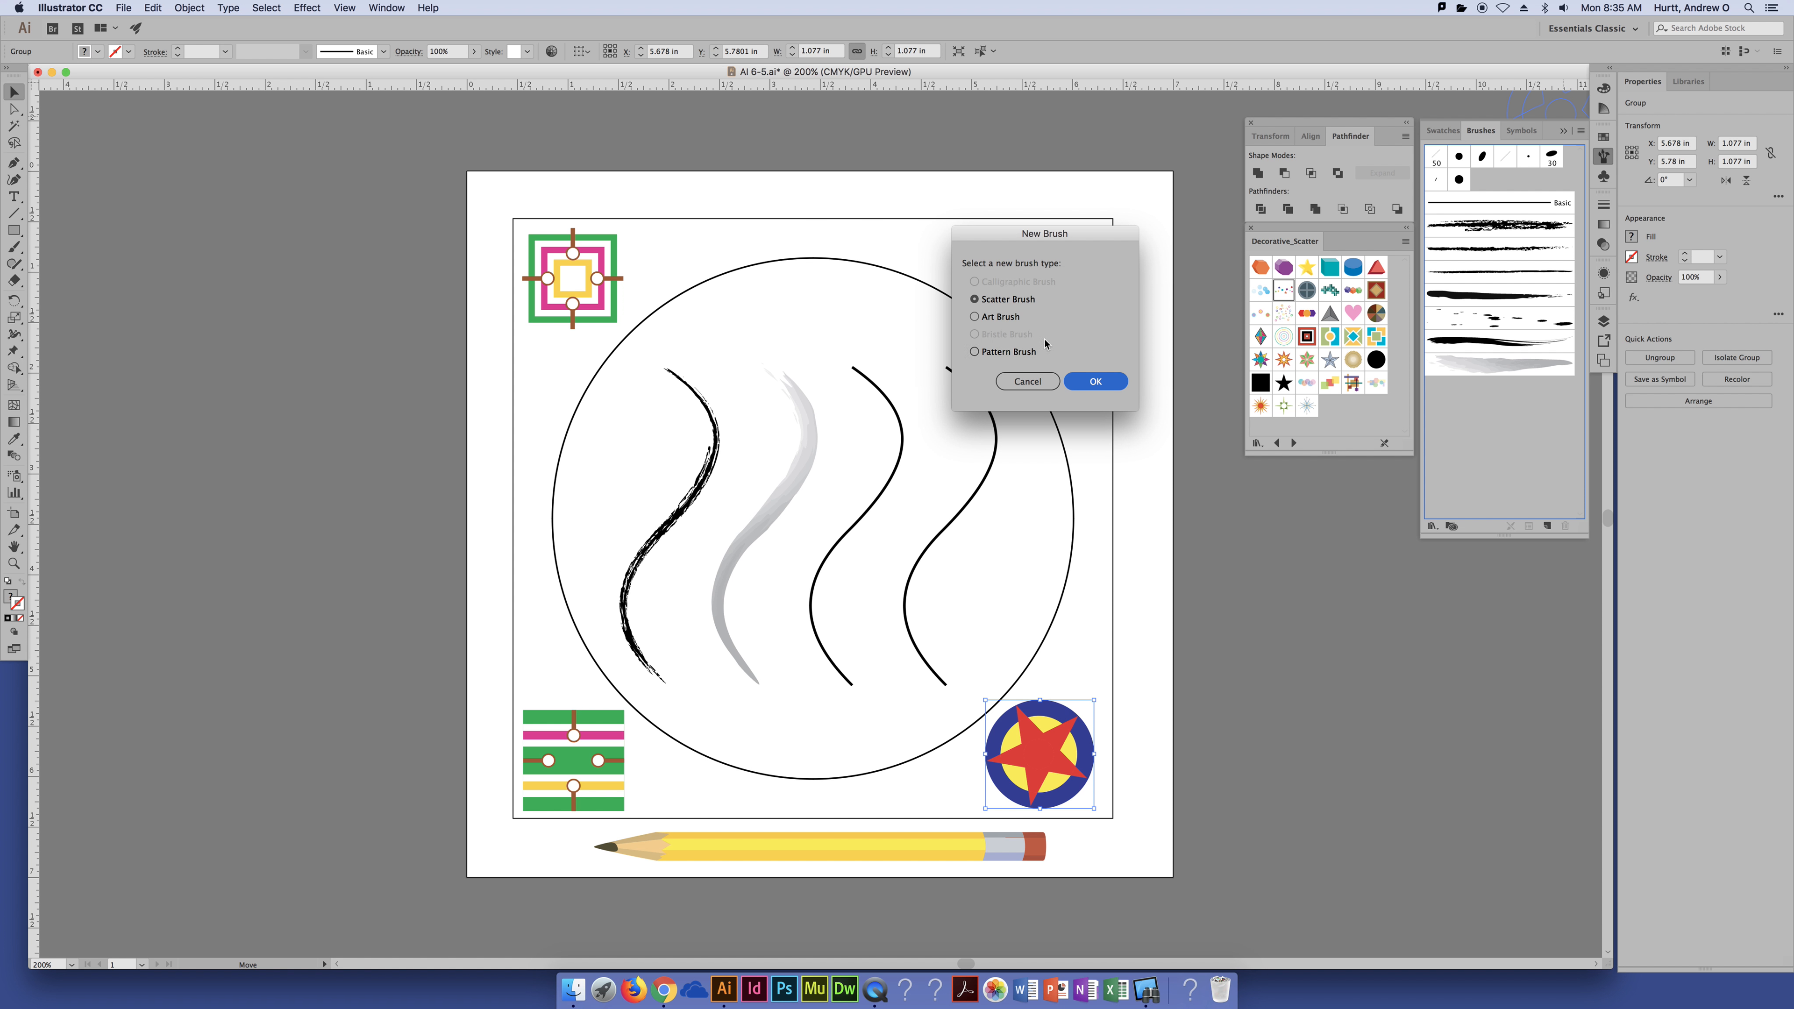
left_click(1098, 383)
left_click_drag(1268, 263, 1018, 235)
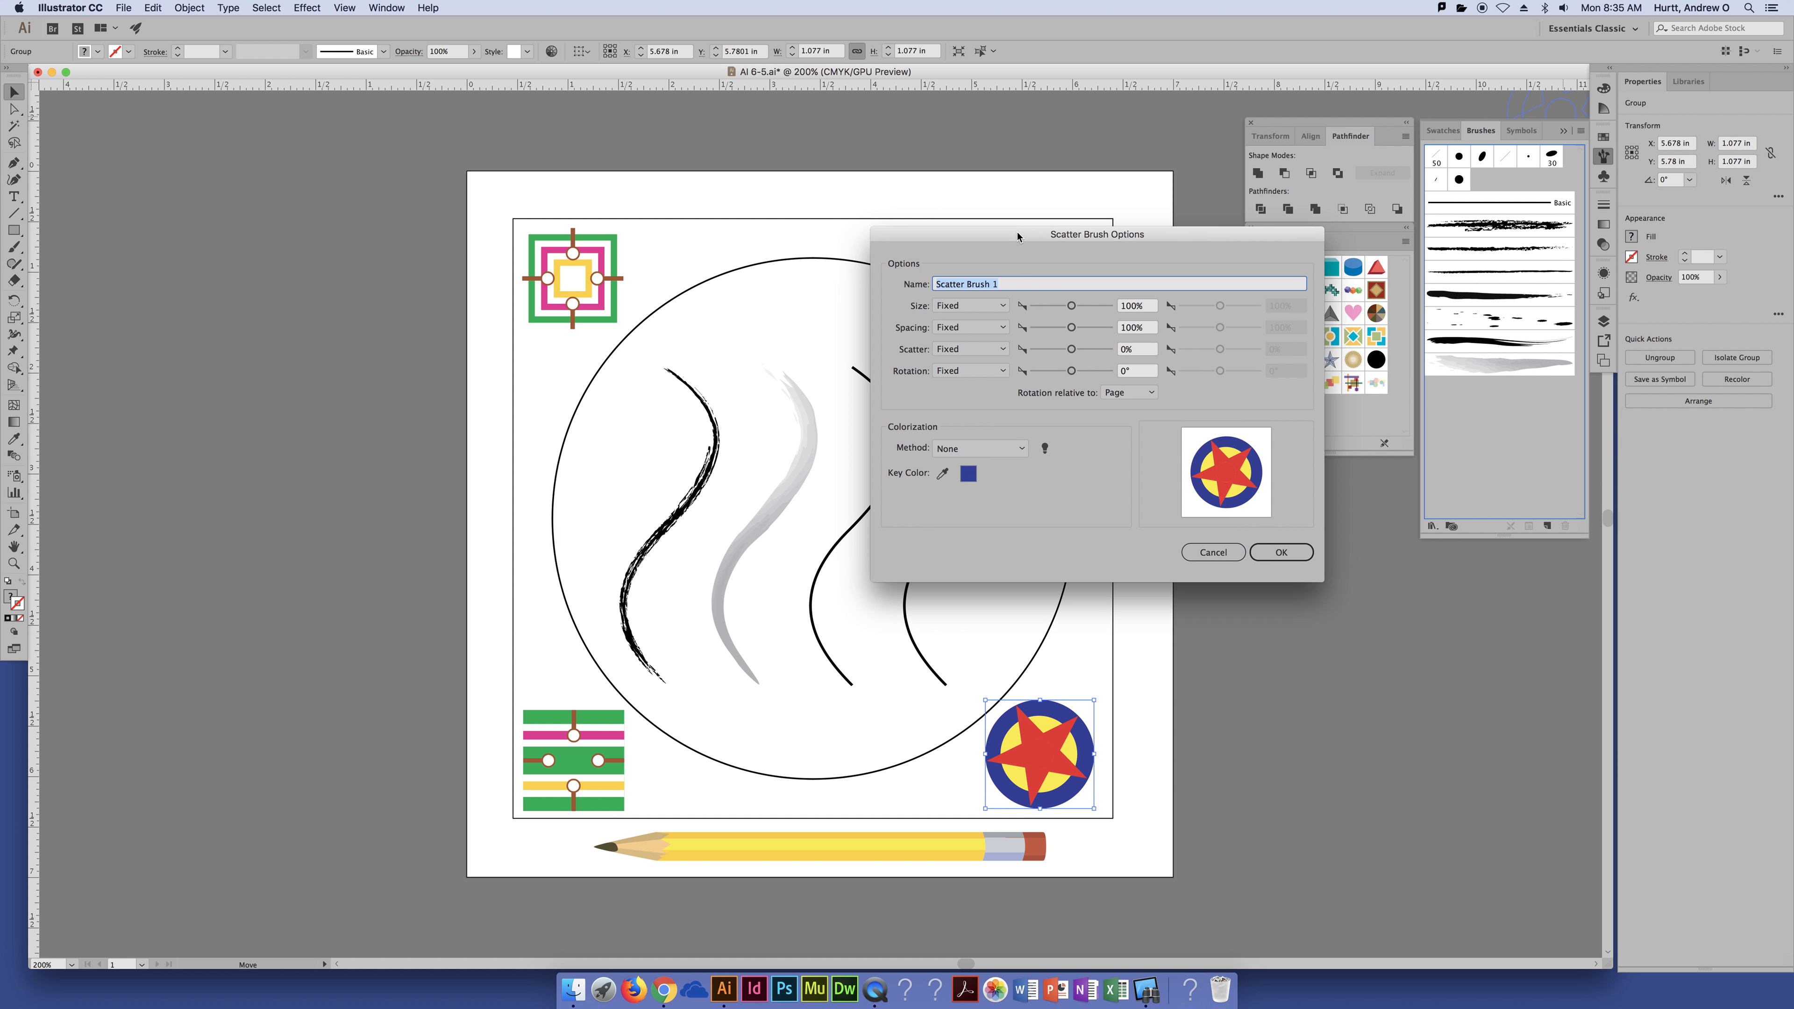
type("Star Scatter")
Step: Set the brush's size to Random with a range of 52% to 283%, and its fixed spacing to 43%
left_click(987, 307)
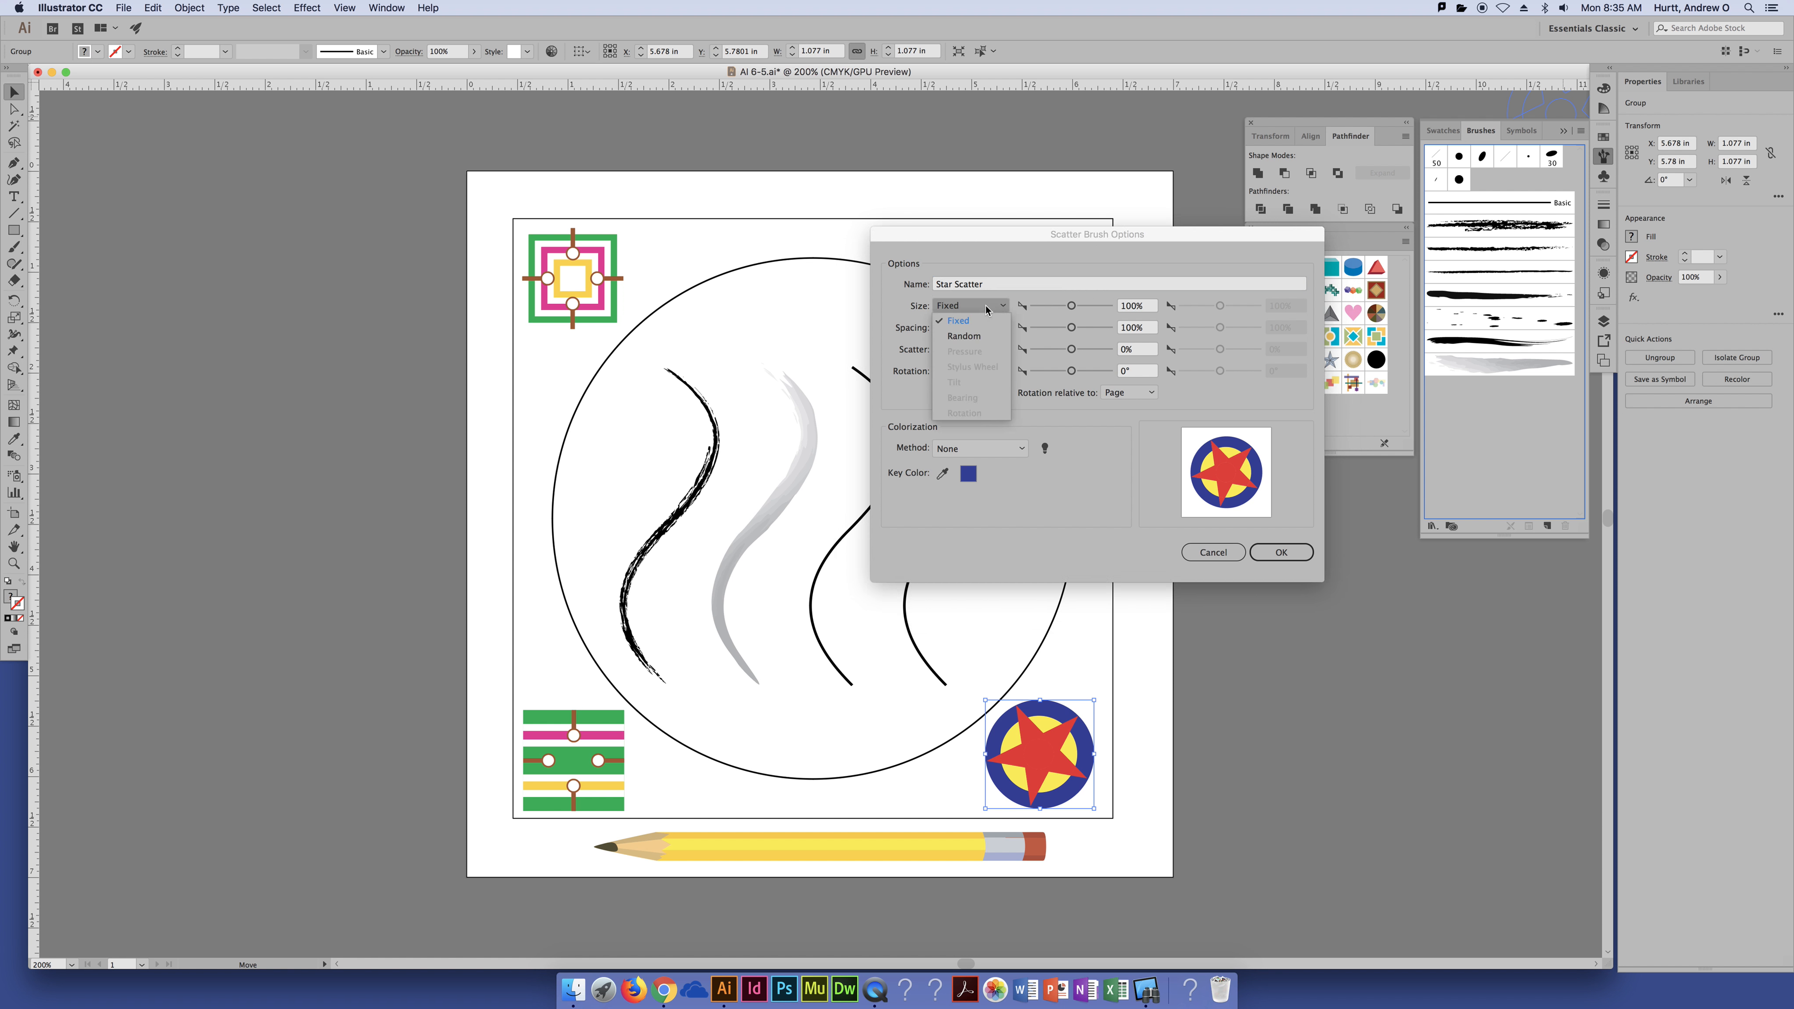
left_click(984, 336)
left_click_drag(1071, 305, 1057, 305)
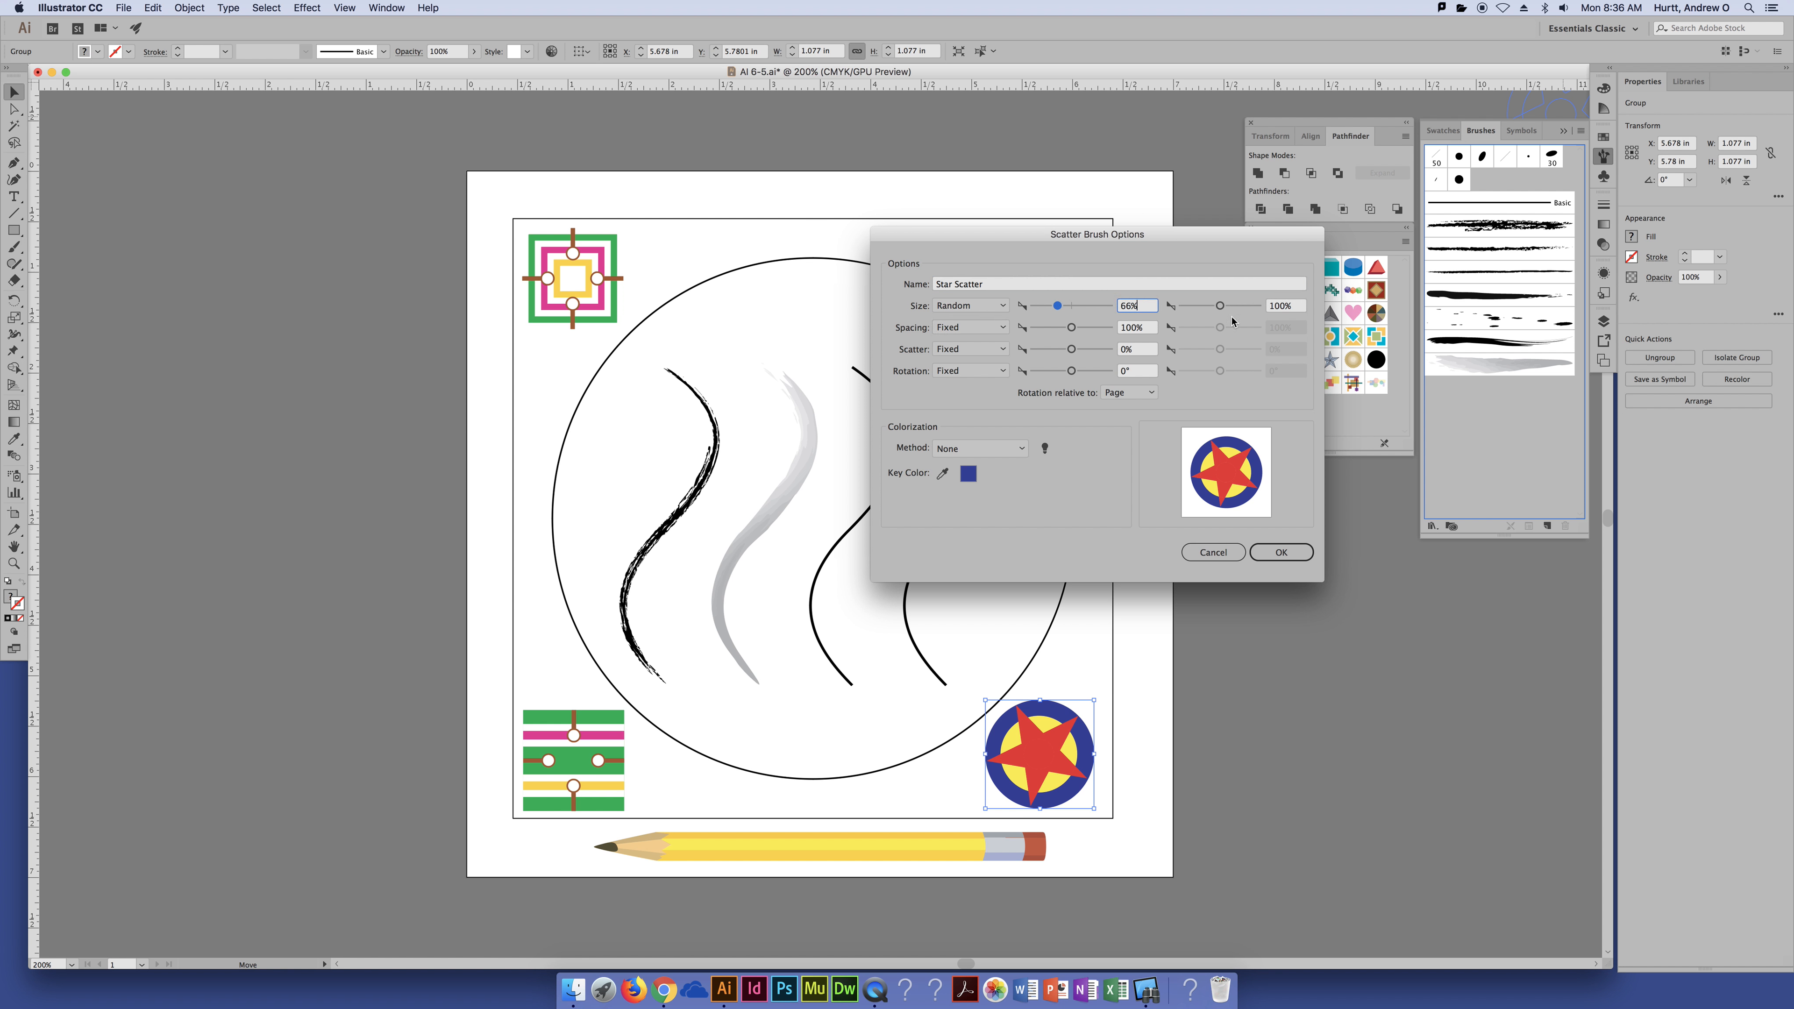
mouse_move(1227, 308)
left_mouse_down()
mouse_move(1244, 308)
mouse_move(1228, 306)
left_mouse_up()
mouse_move(1058, 306)
left_mouse_down()
mouse_move(1071, 327)
mouse_move(1047, 329)
left_mouse_up()
Step: Set the brush's scatter to Random with a range of −152% to 130%
left_click(972, 349)
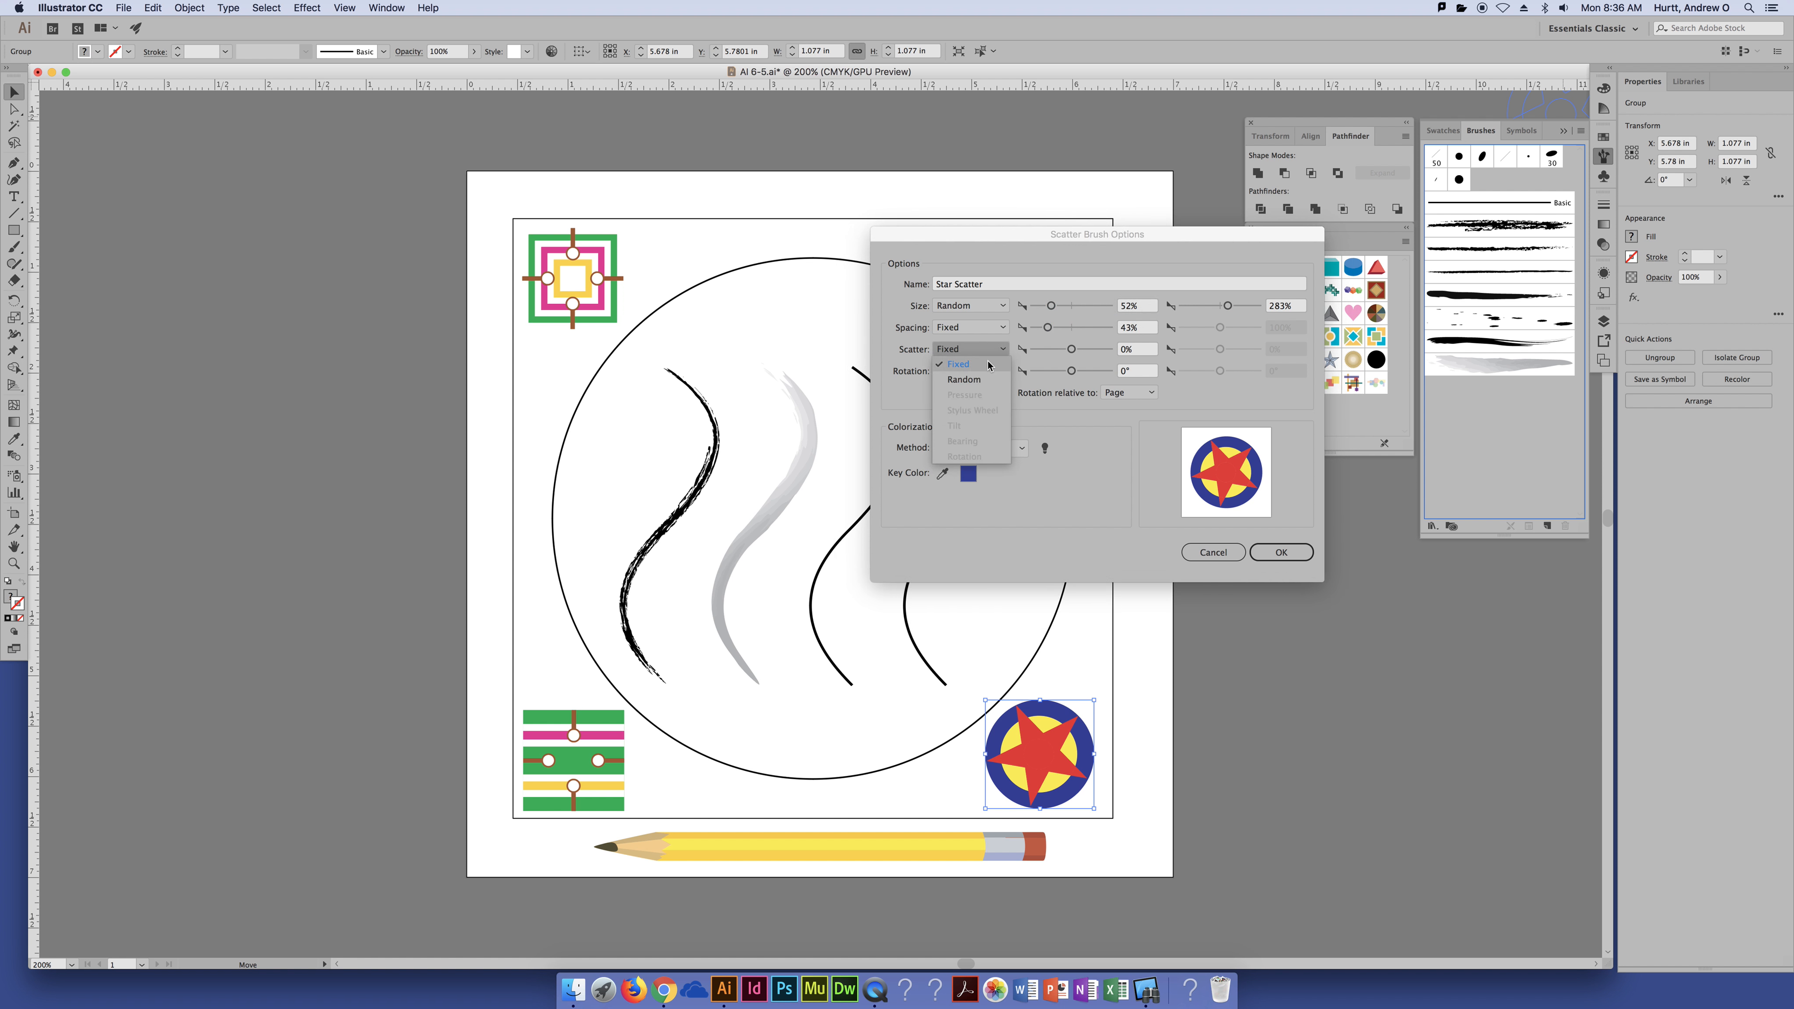
left_click(986, 382)
mouse_move(1072, 349)
left_mouse_down()
mouse_move(1052, 350)
mouse_move(1068, 351)
left_mouse_up()
left_click_drag(1220, 349, 1226, 349)
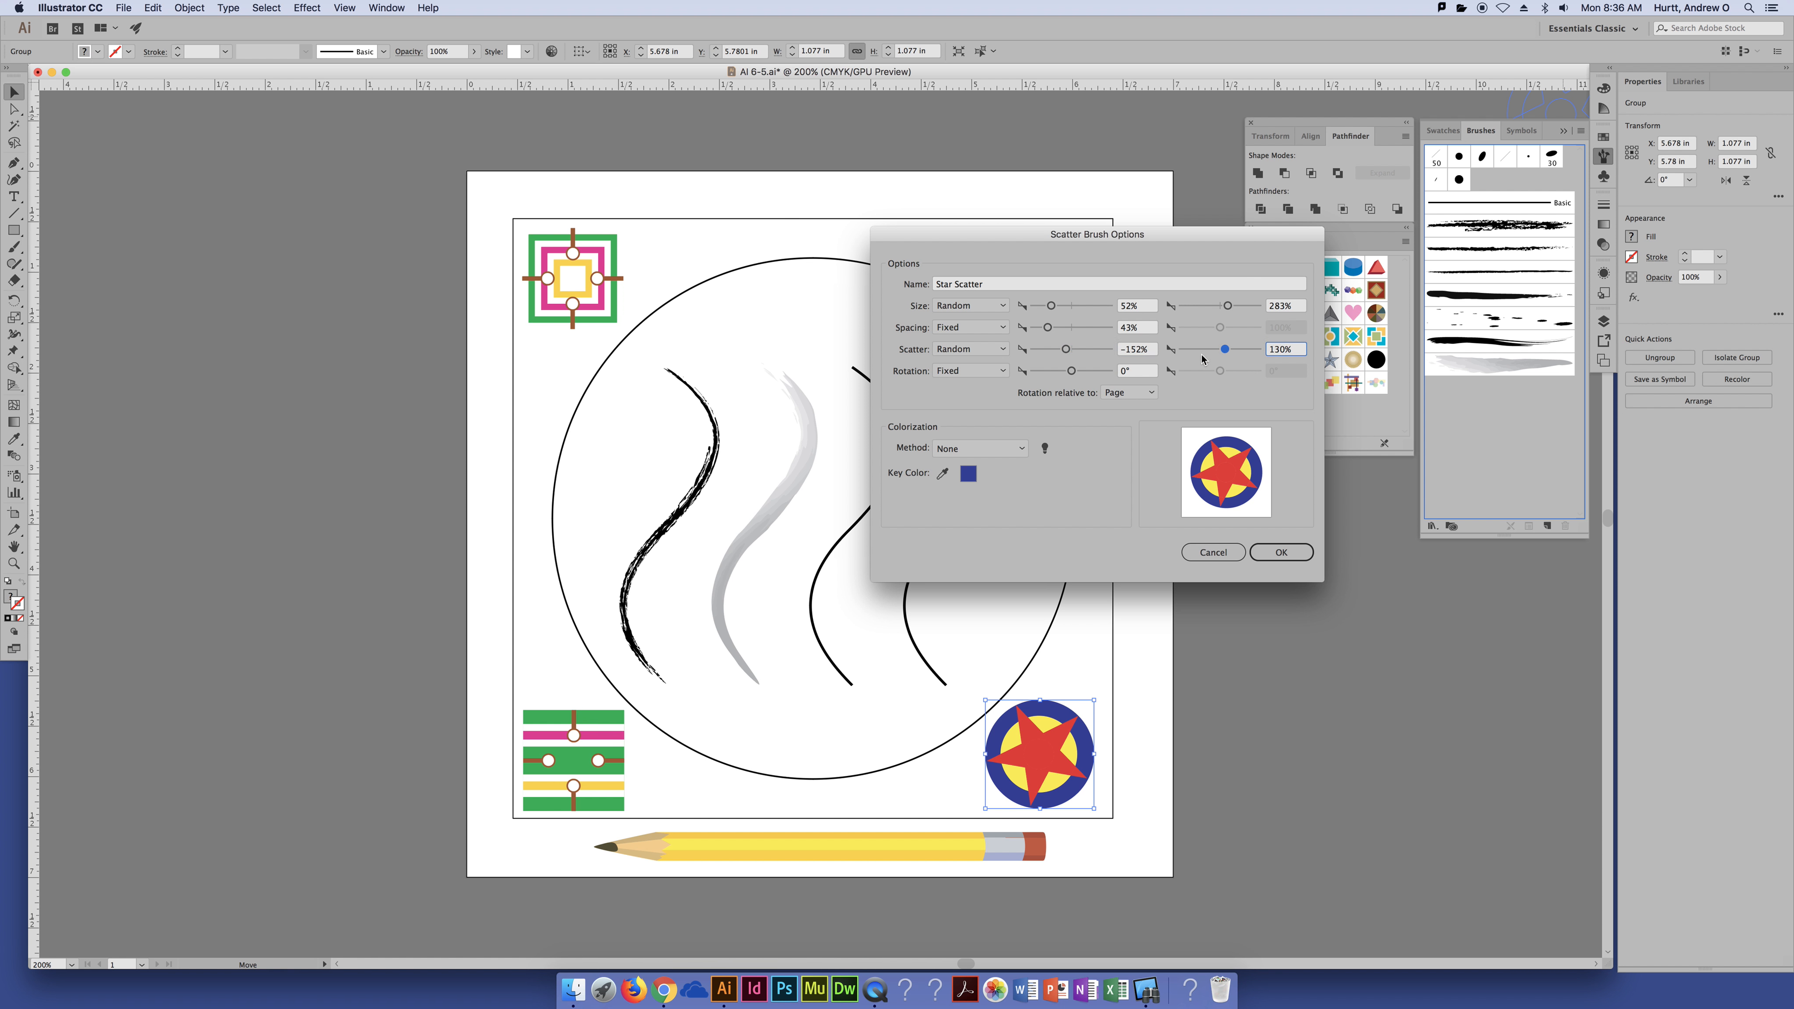
Step: Set the brush's rotation to Random with a range of −85° to 89°, and save the Star Scatter brush
left_click(973, 371)
left_click(975, 372)
left_click(974, 372)
left_click(980, 401)
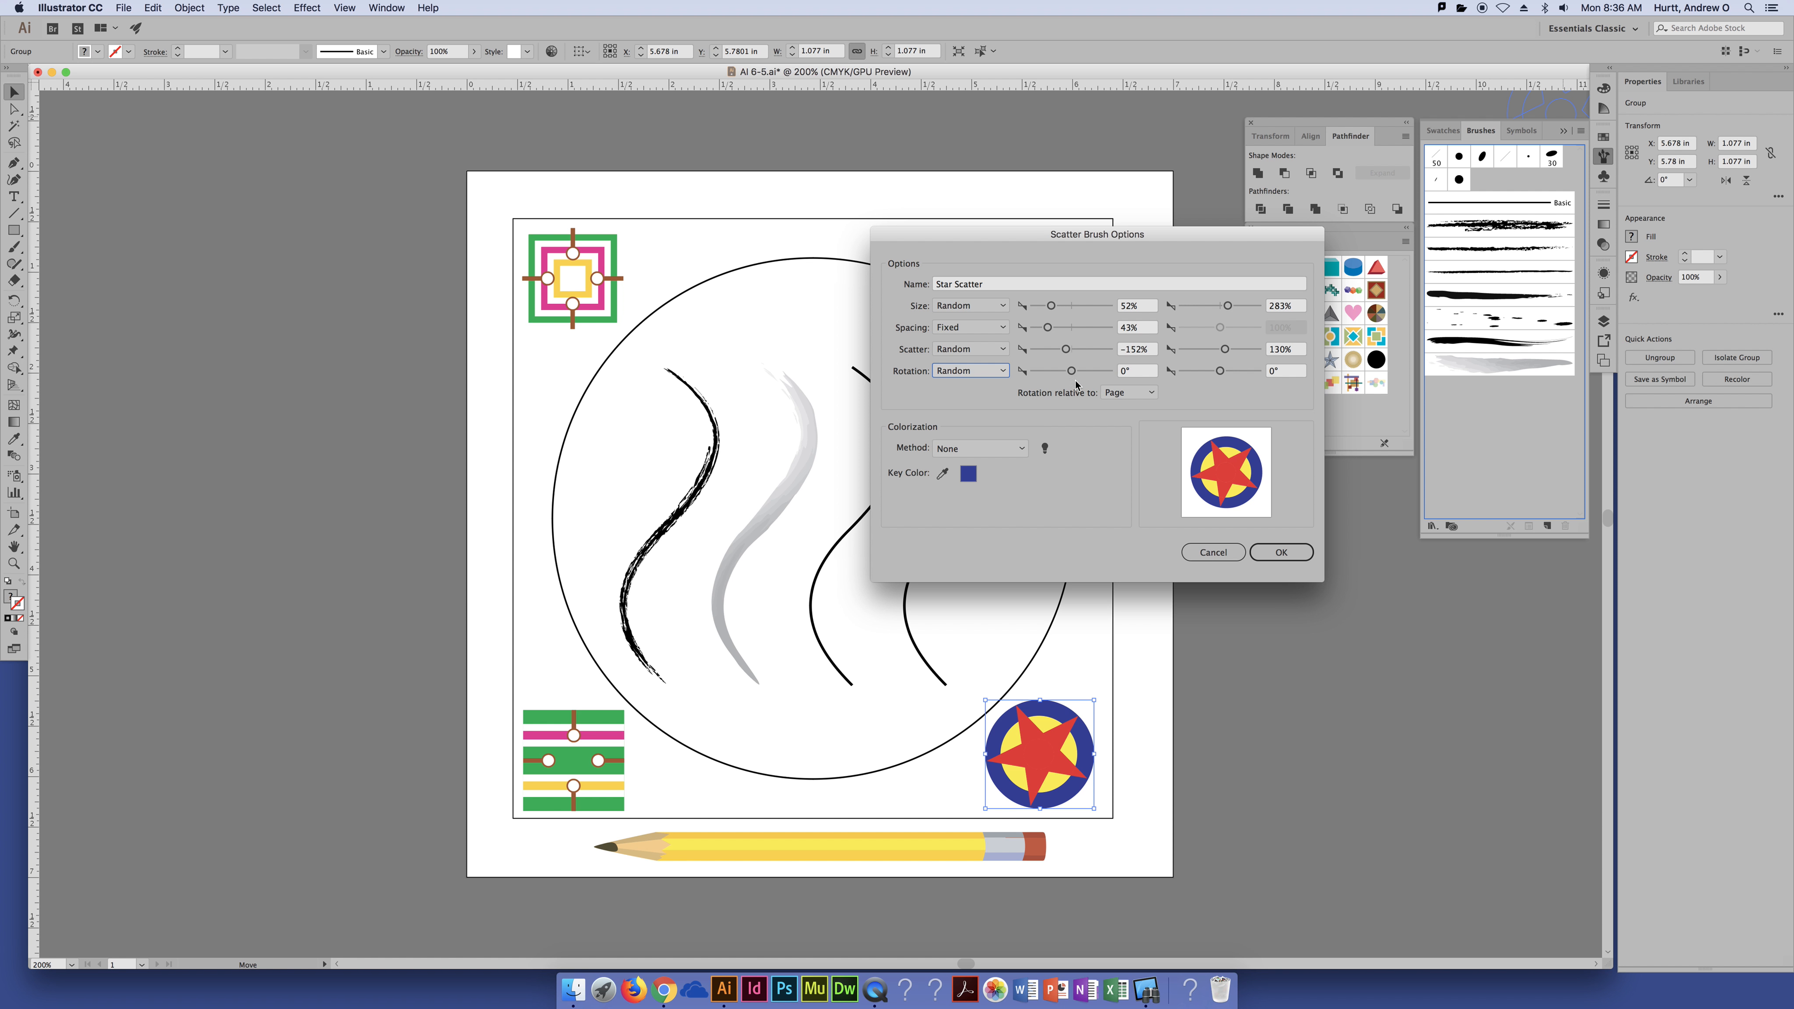
left_click_drag(1072, 372, 1054, 375)
left_click_drag(1218, 373, 1233, 372)
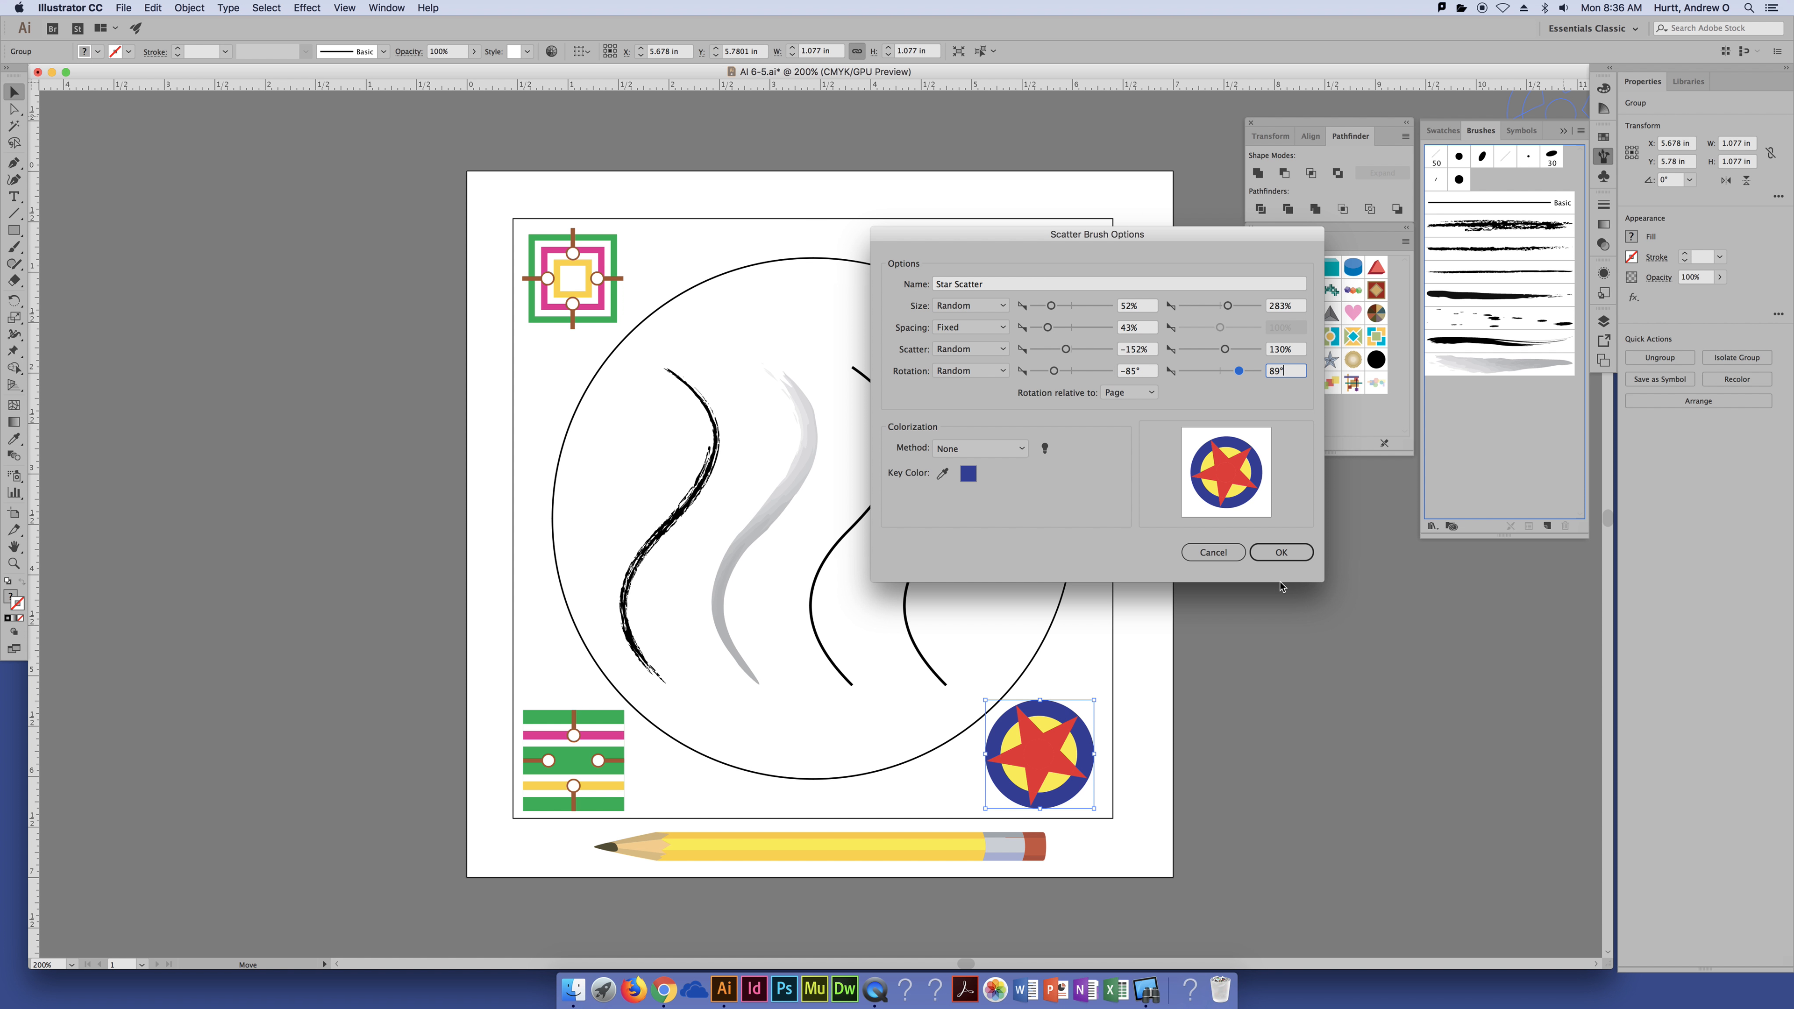
left_click(1284, 553)
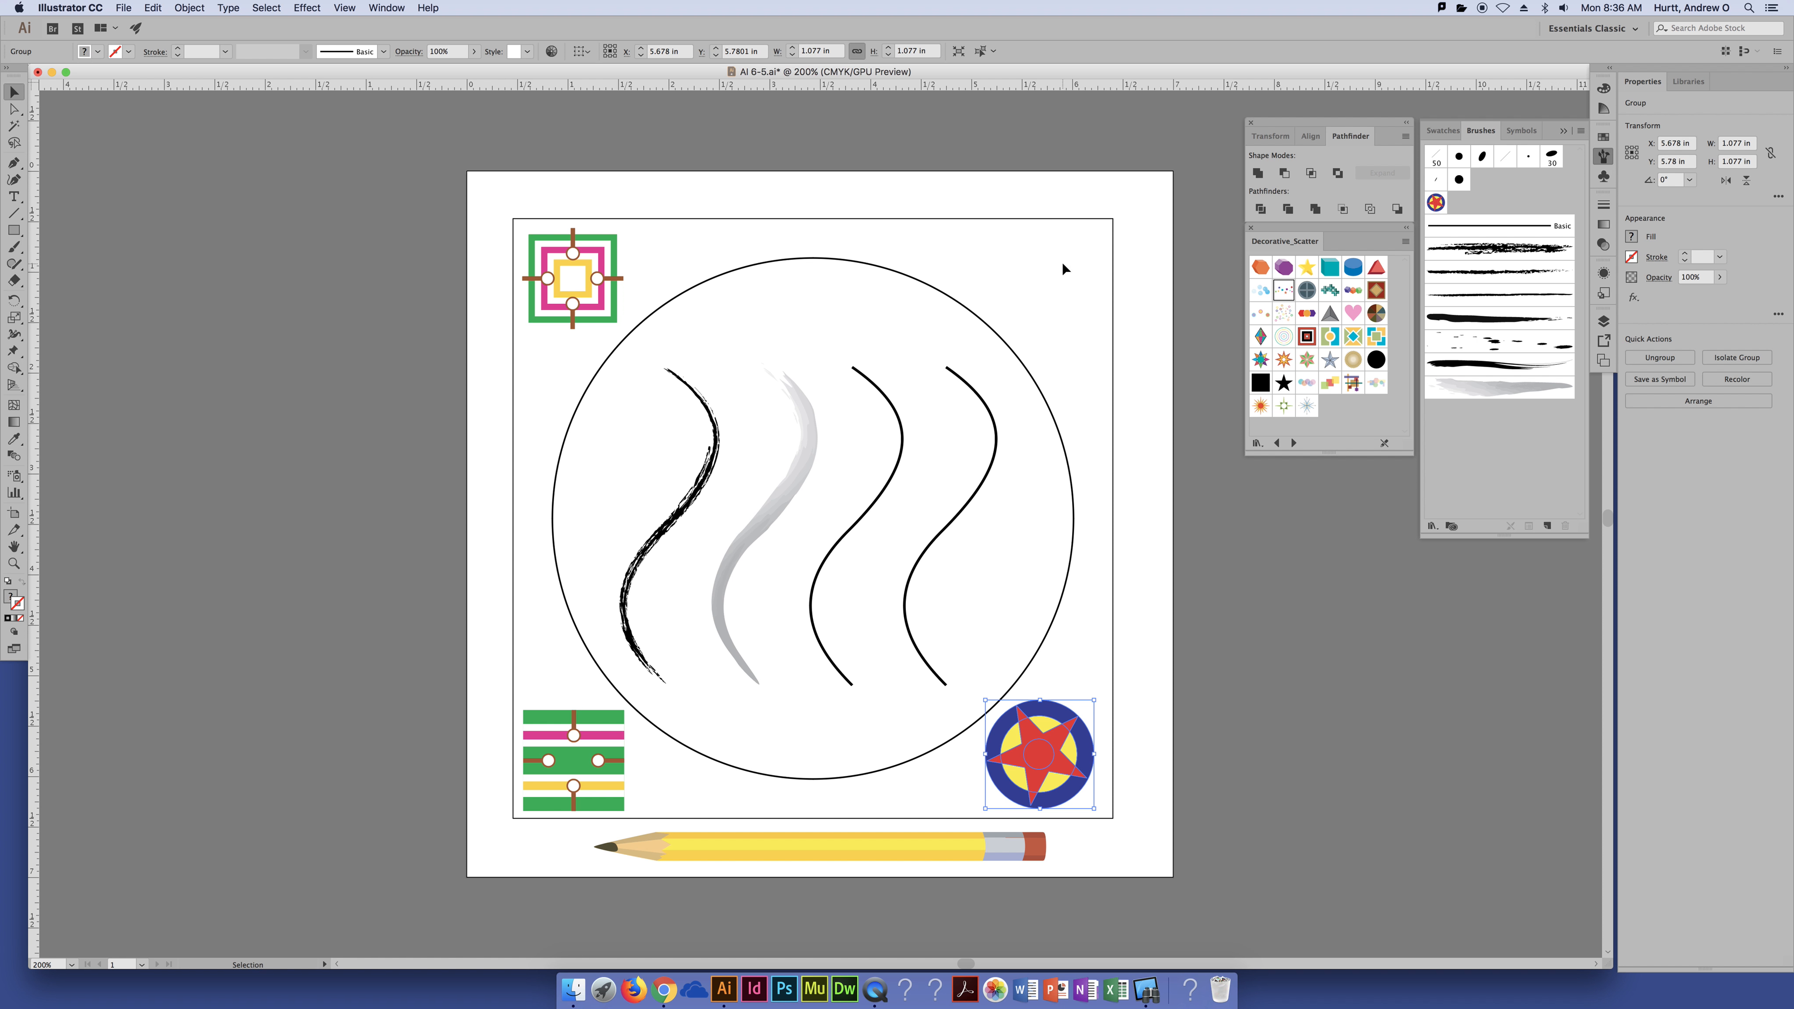
Step: Apply the Star Scatter brush to the large circle, and open the brush's options
left_click(1003, 344)
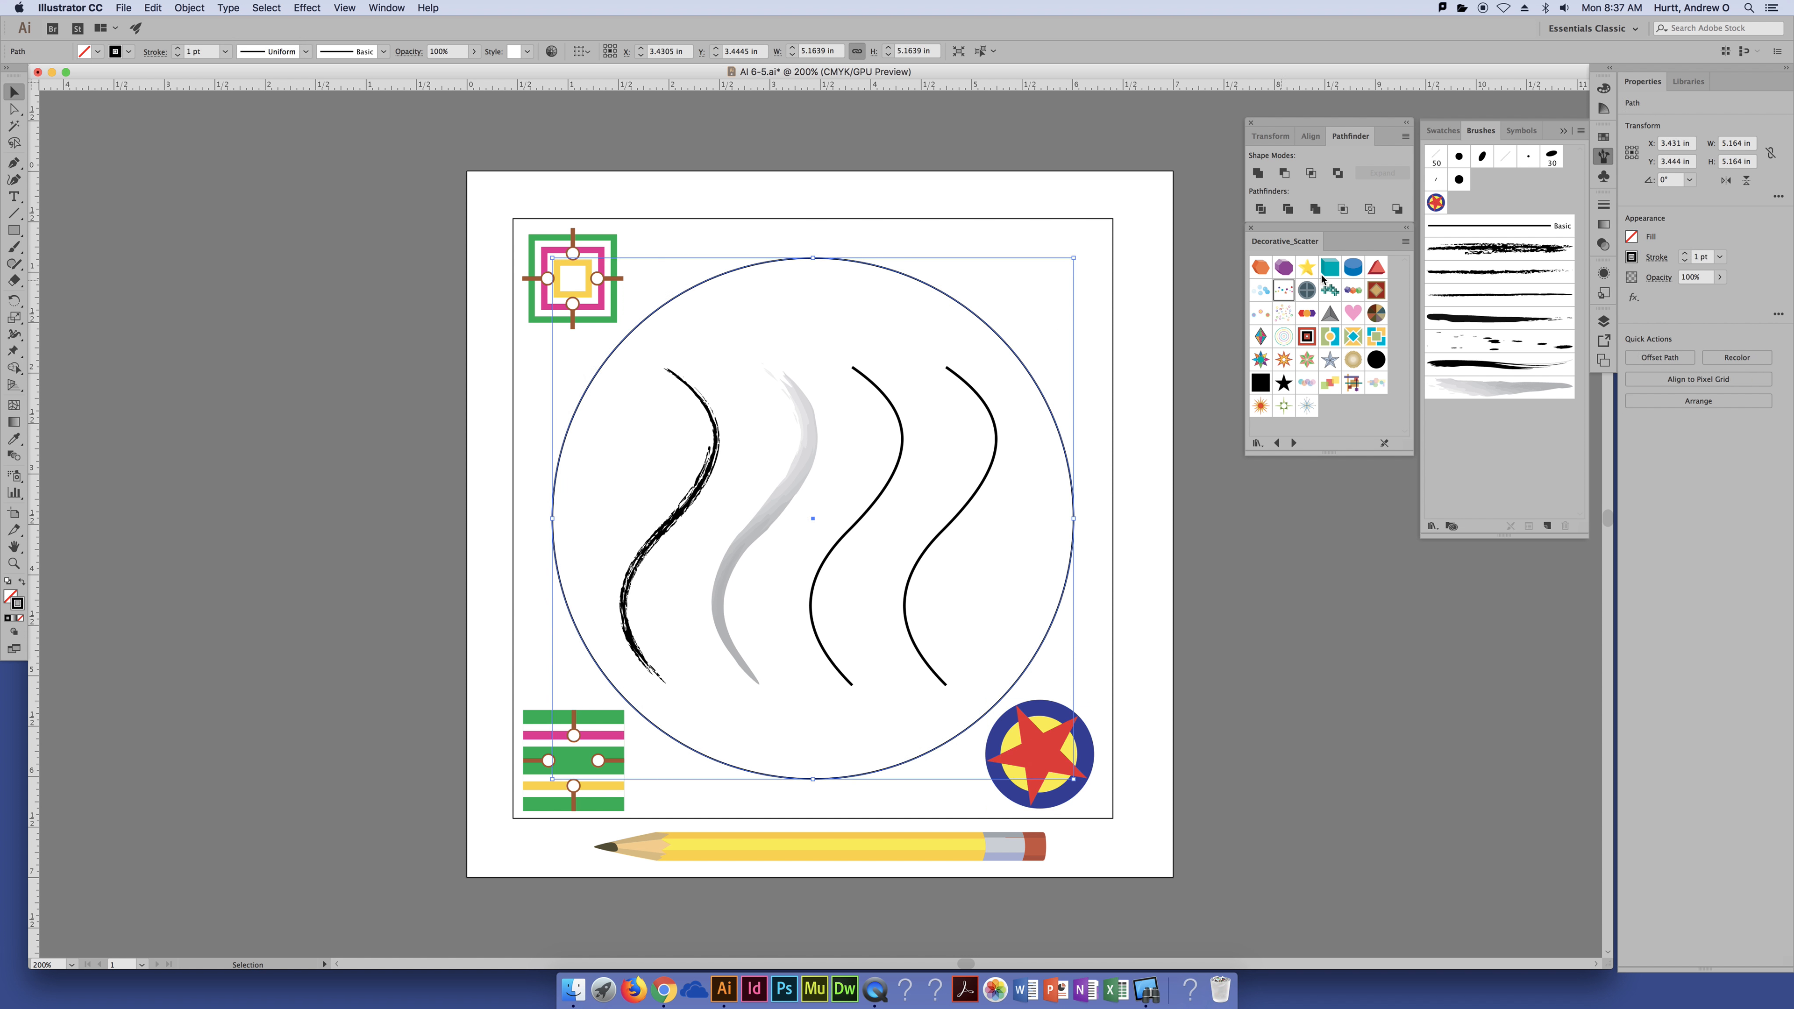
left_click(1436, 204)
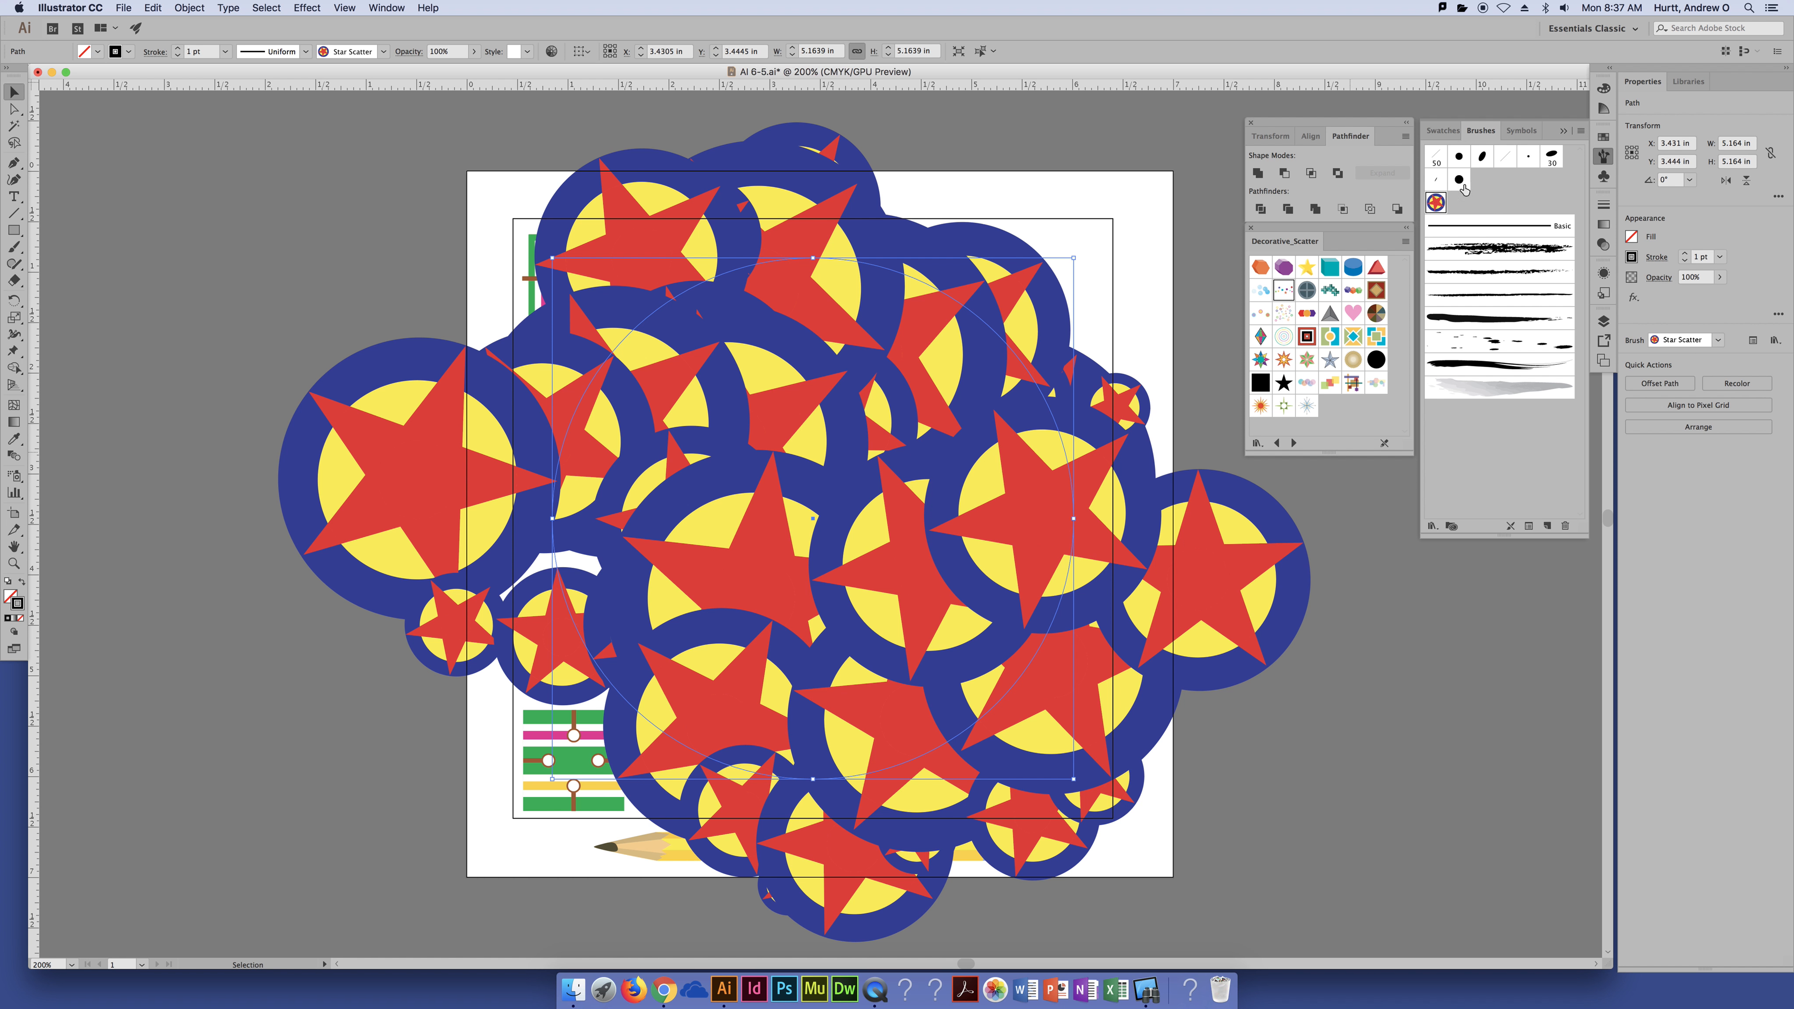
double_click(1436, 204)
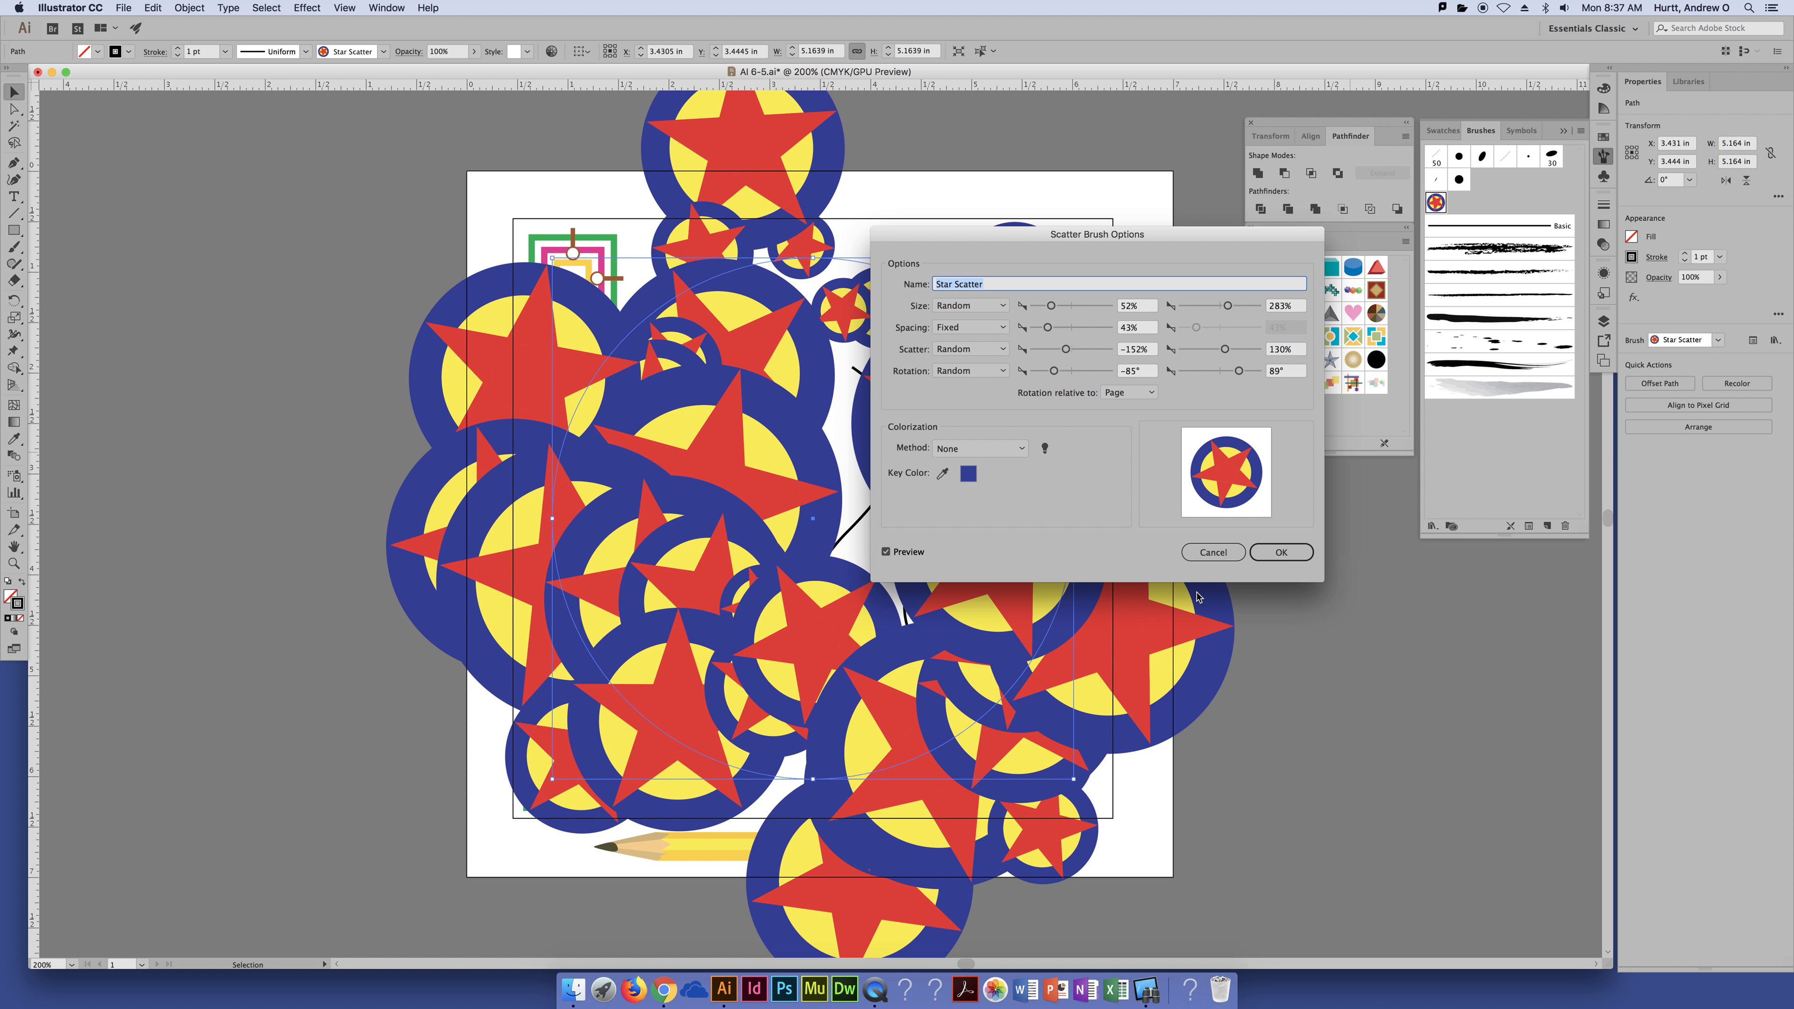
Step: Preview the Star Scatter brush with its rotation relative to Path, and return the setting to Page
left_click(1138, 398)
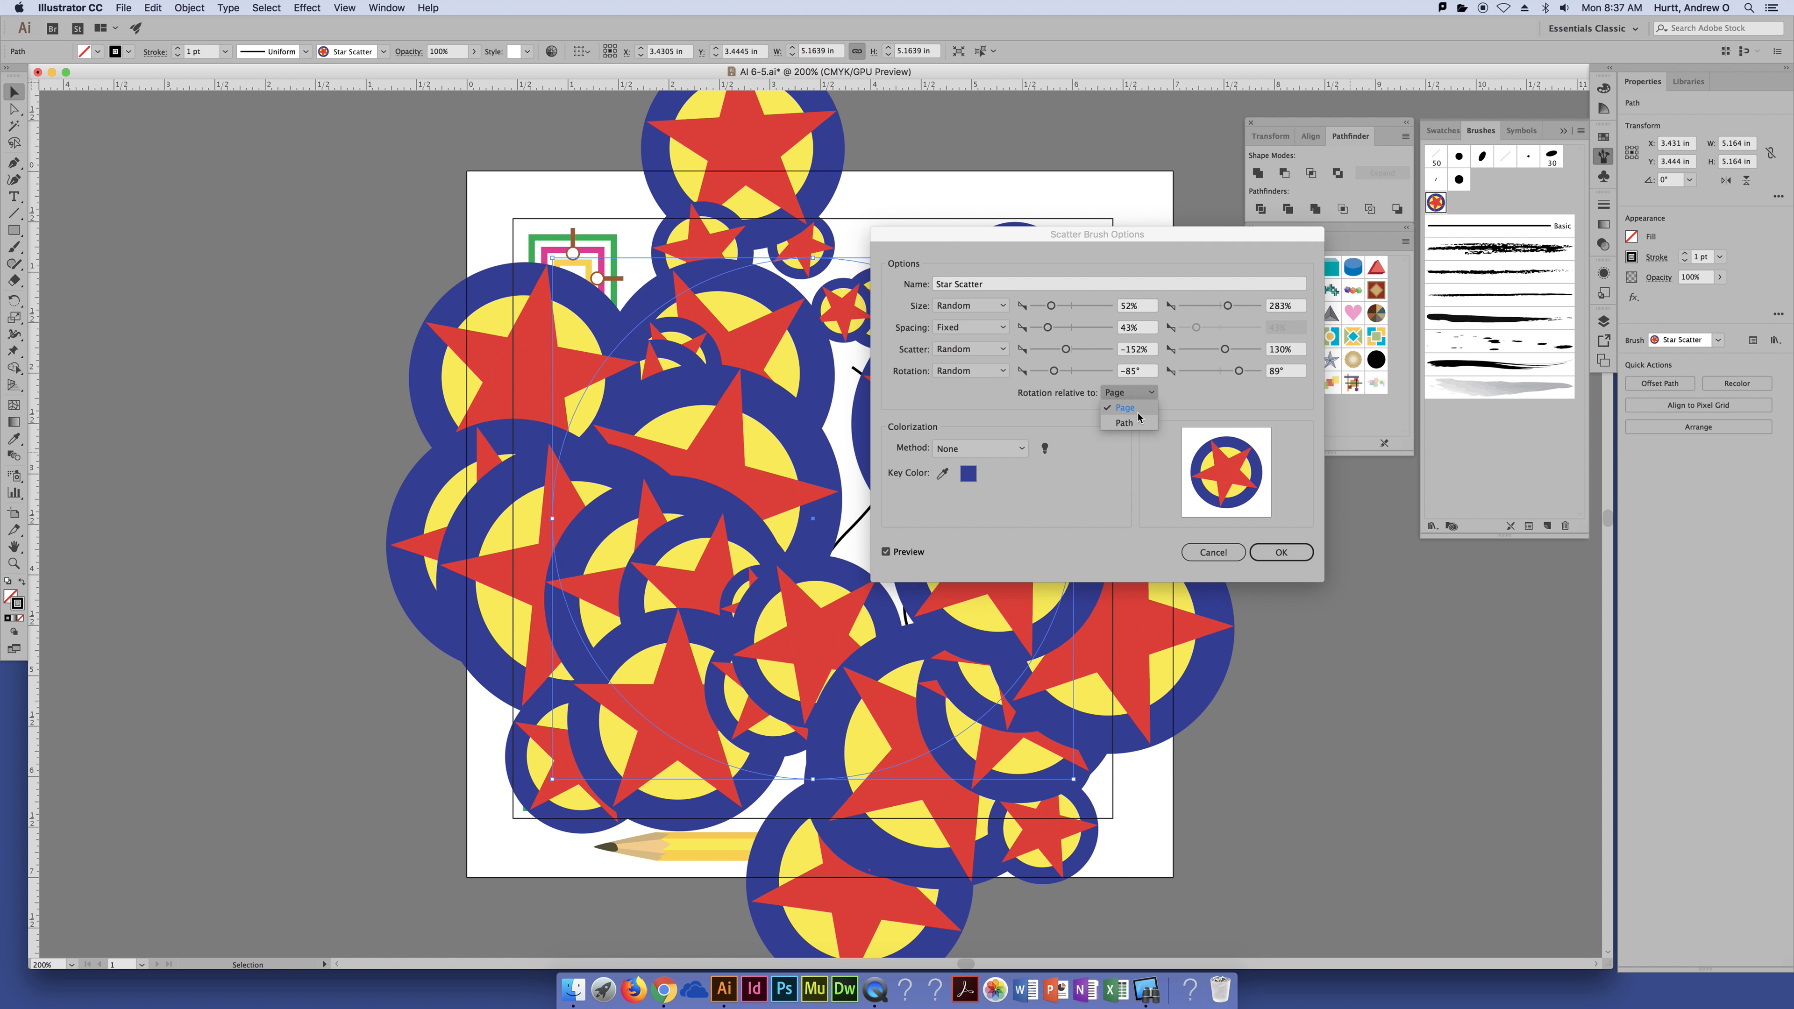
left_click(1137, 415)
left_click_drag(1167, 241, 1409, 154)
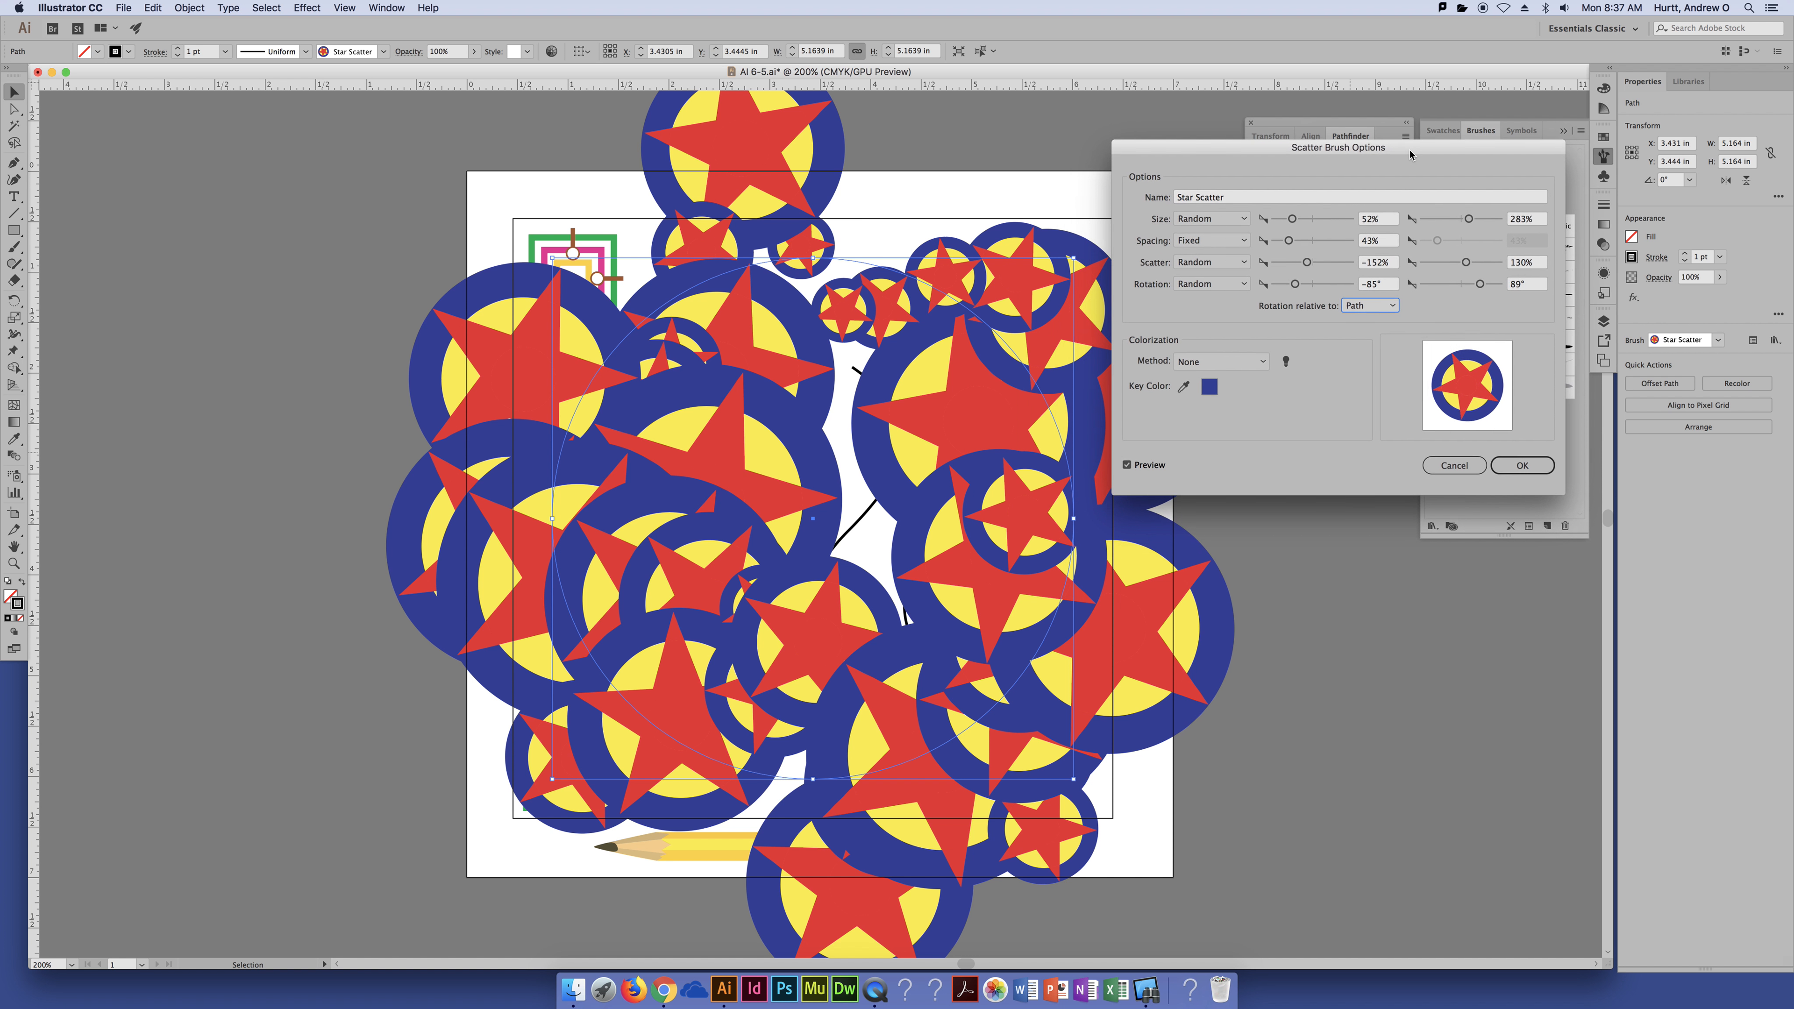
left_click(1371, 304)
left_click(1343, 326)
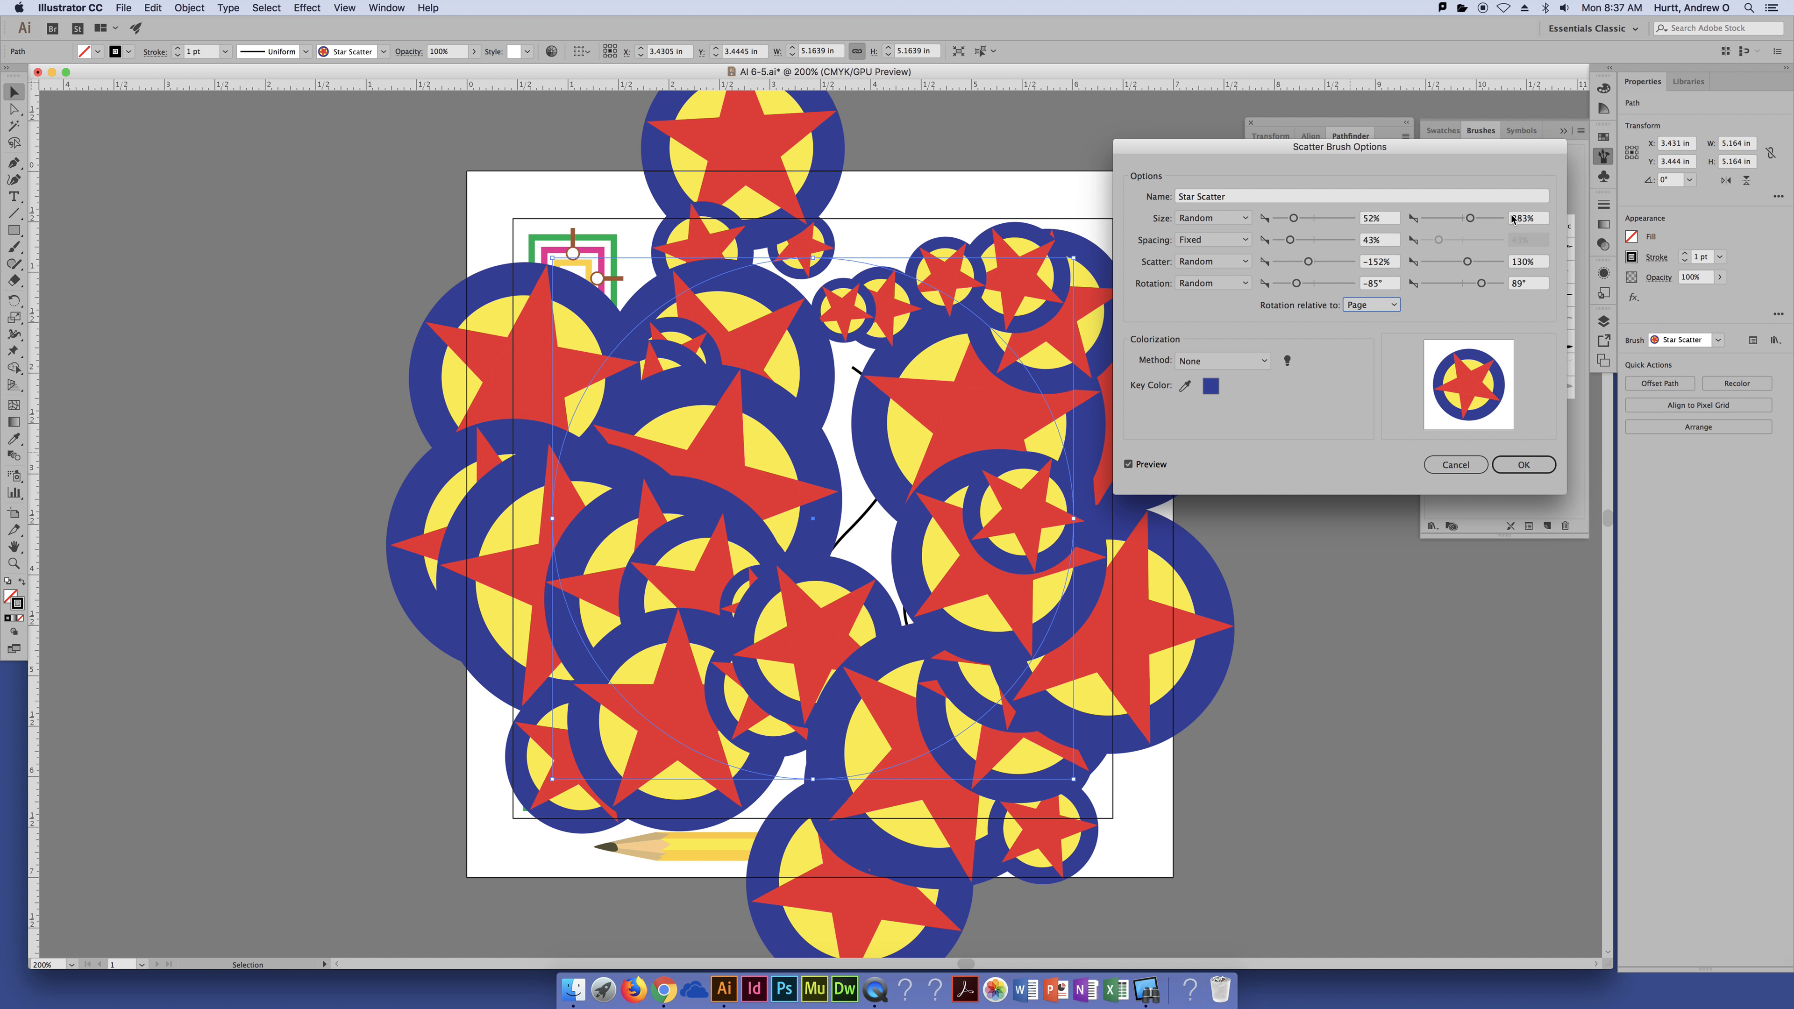
Step: Set Star Scatter's random size range to 20% through 127%, and apply the changes to the existing strokes
left_click(1471, 219)
left_click_drag(1472, 220, 1465, 225)
left_click_drag(1295, 221, 1282, 221)
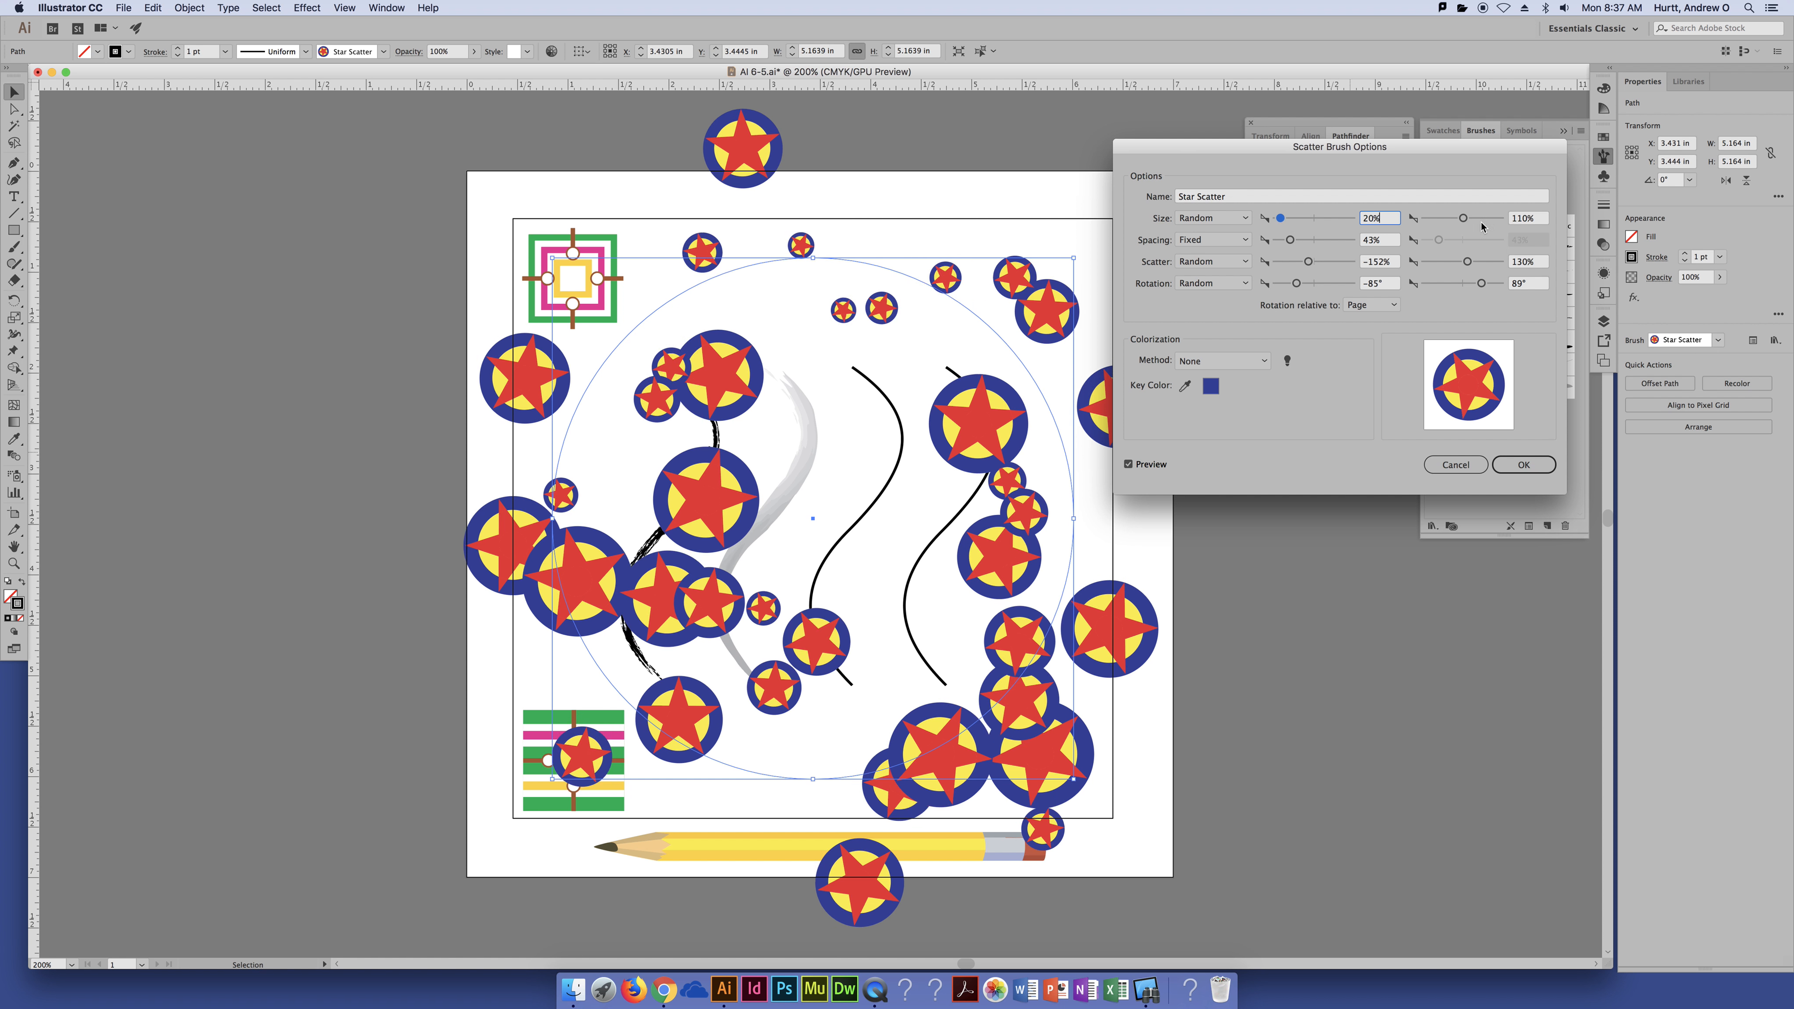
left_click(1464, 221)
left_click_drag(1464, 219, 1465, 219)
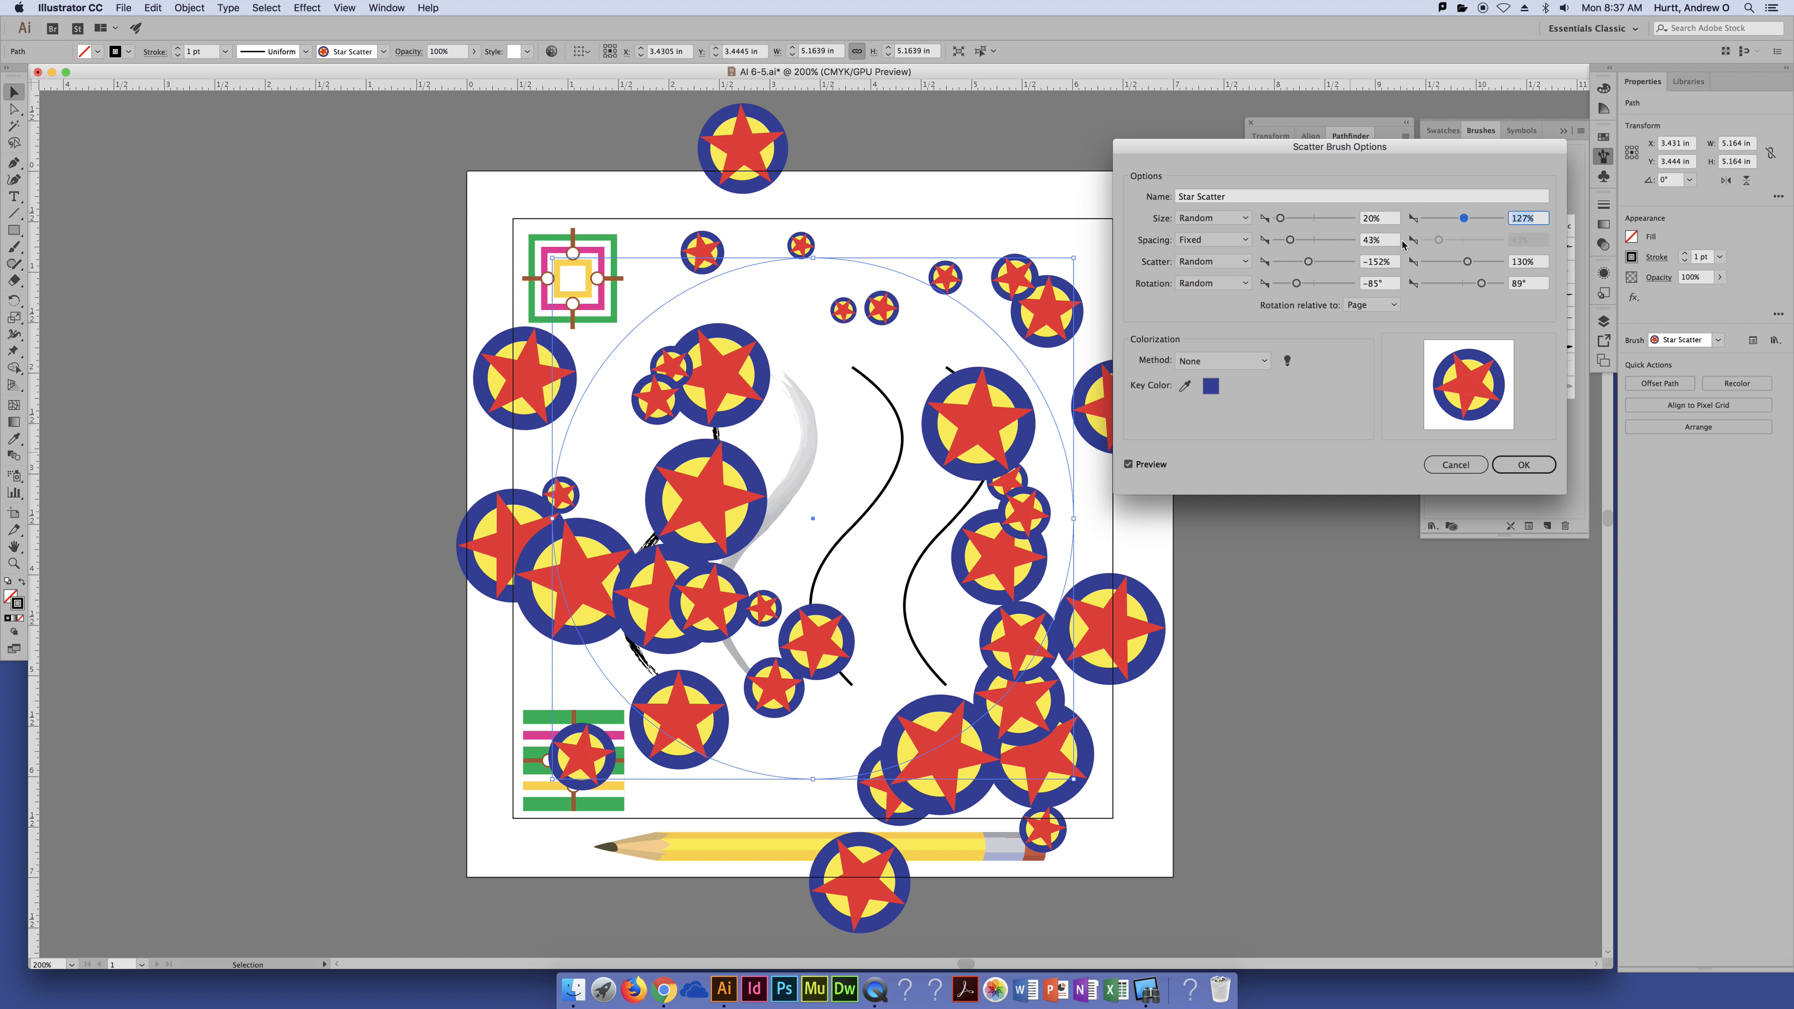
left_click(1523, 464)
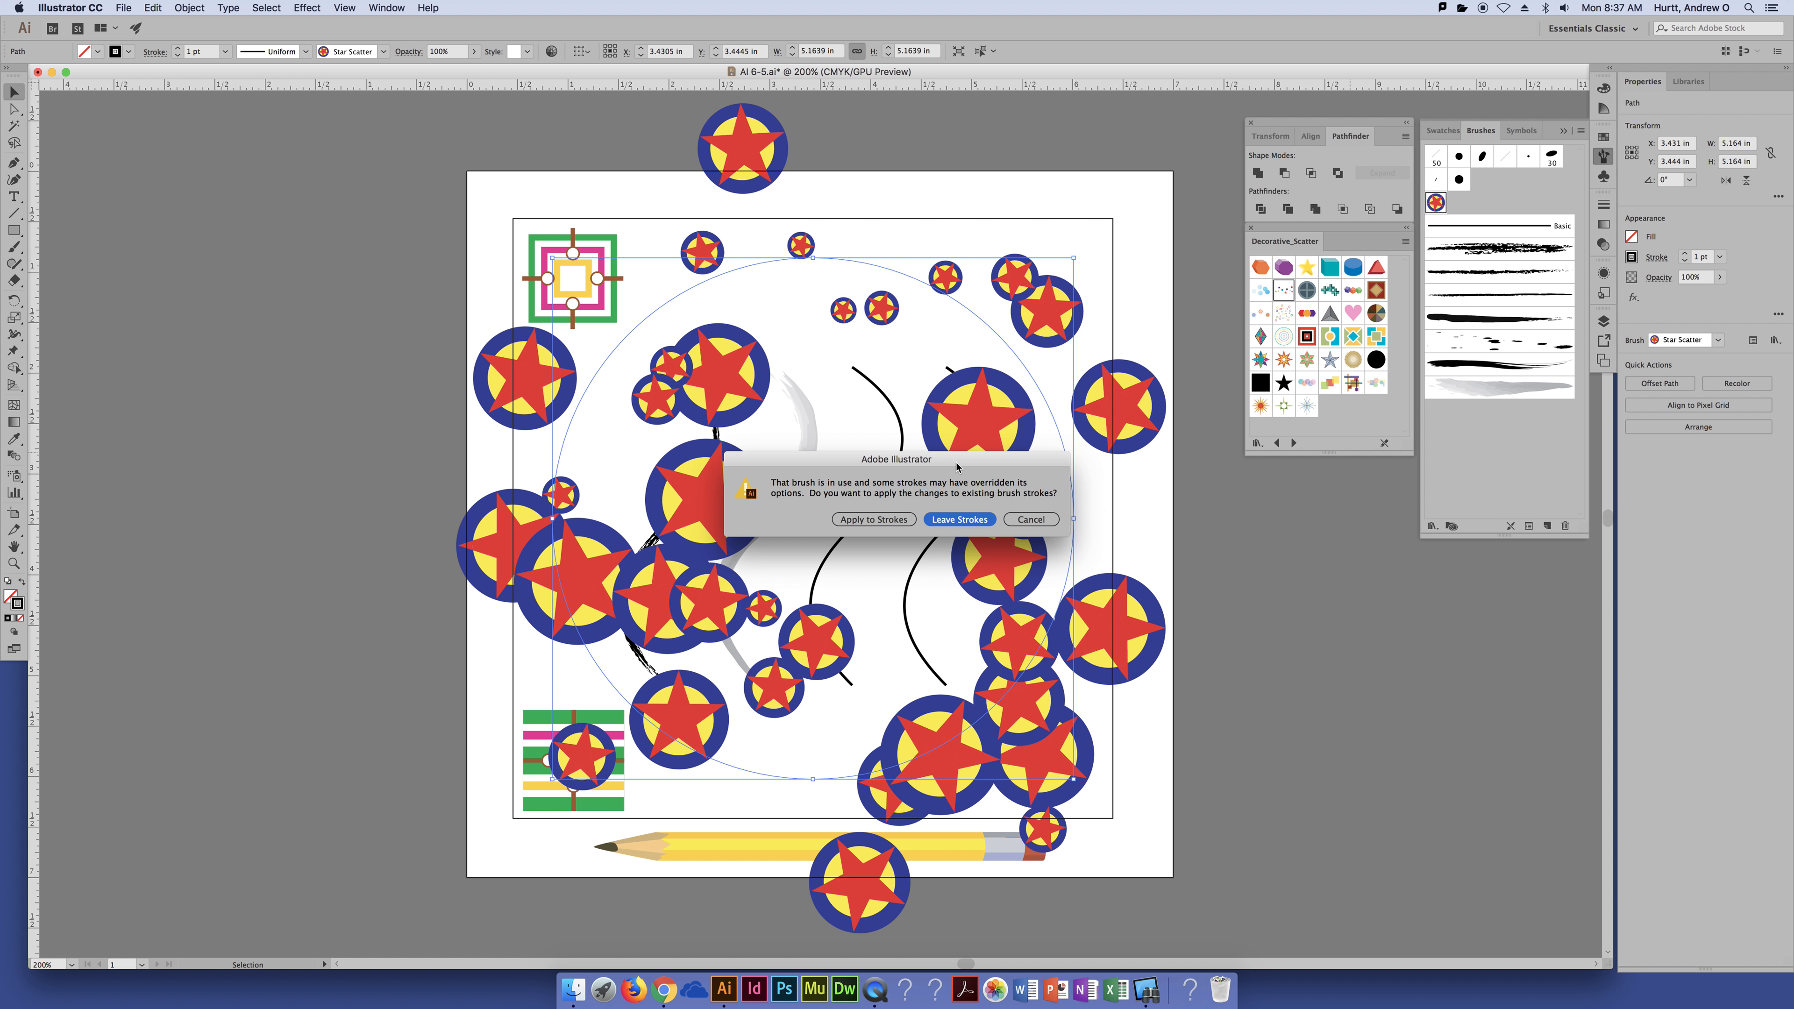
left_click_drag(965, 458, 945, 358)
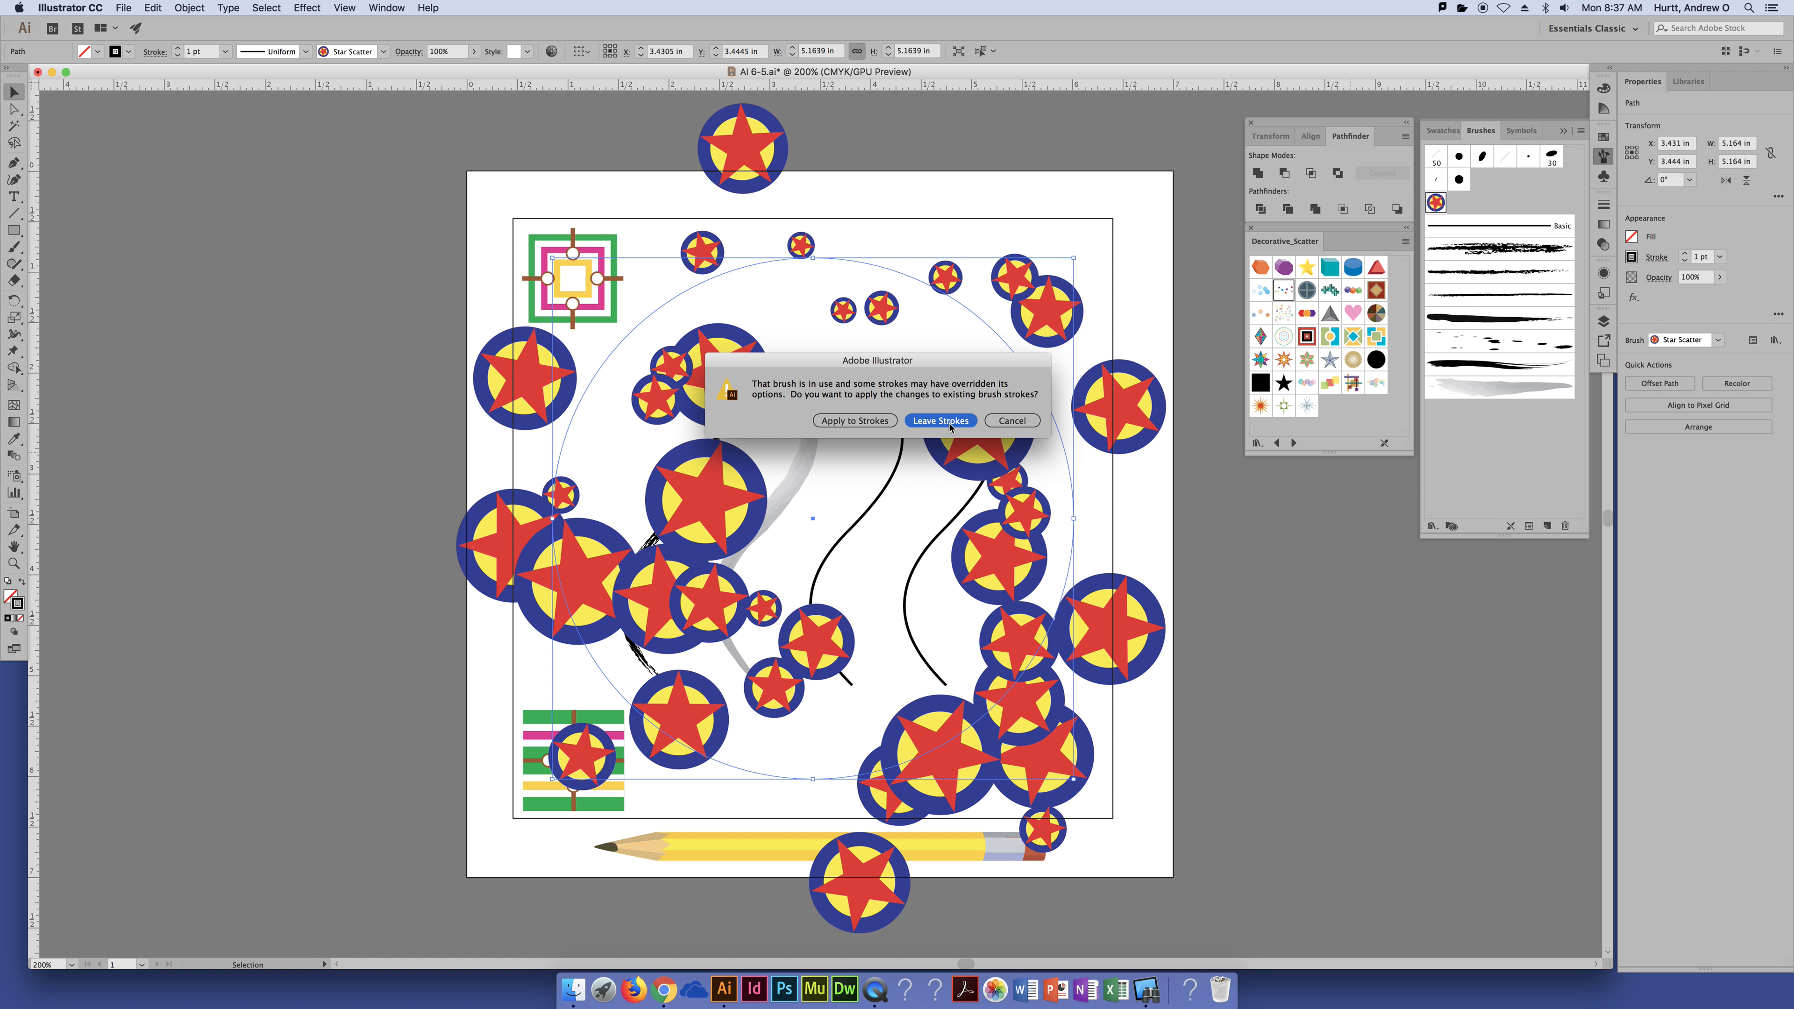
left_click(885, 426)
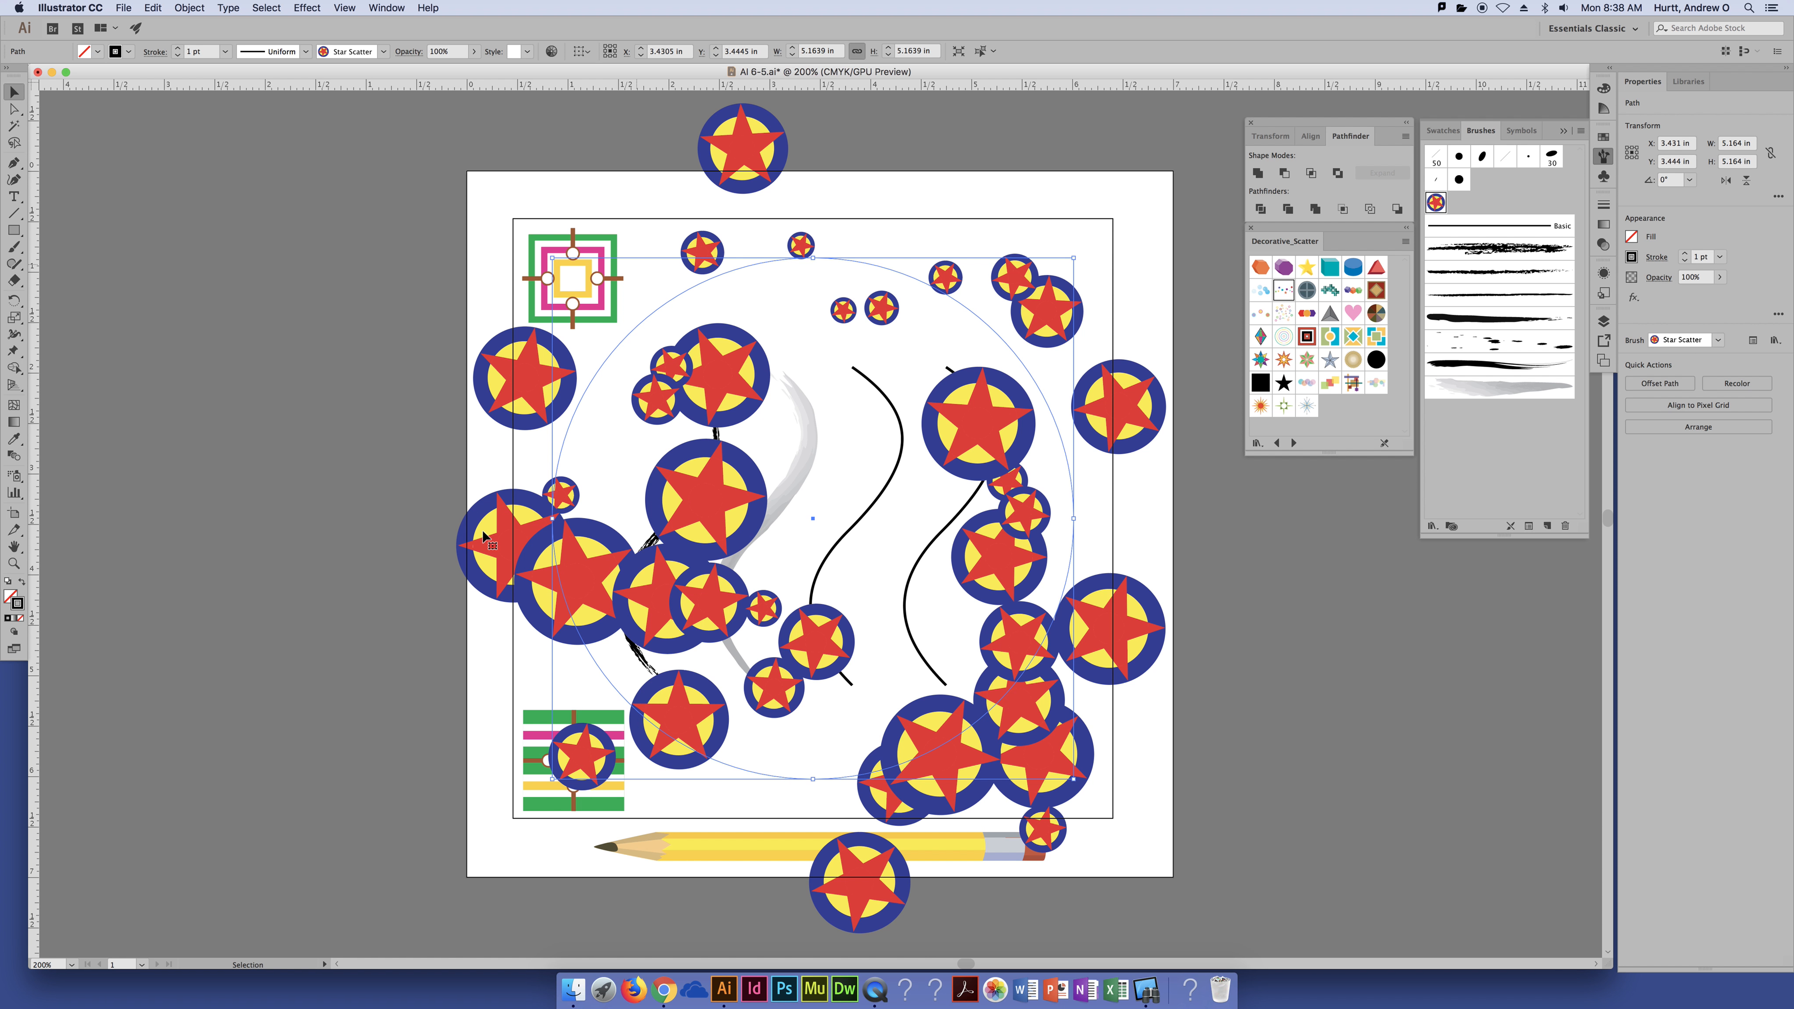
Step: Undo the Star Scatter option changes and the brush's application to the large circle, leaving nothing selected
left_click(1514, 171)
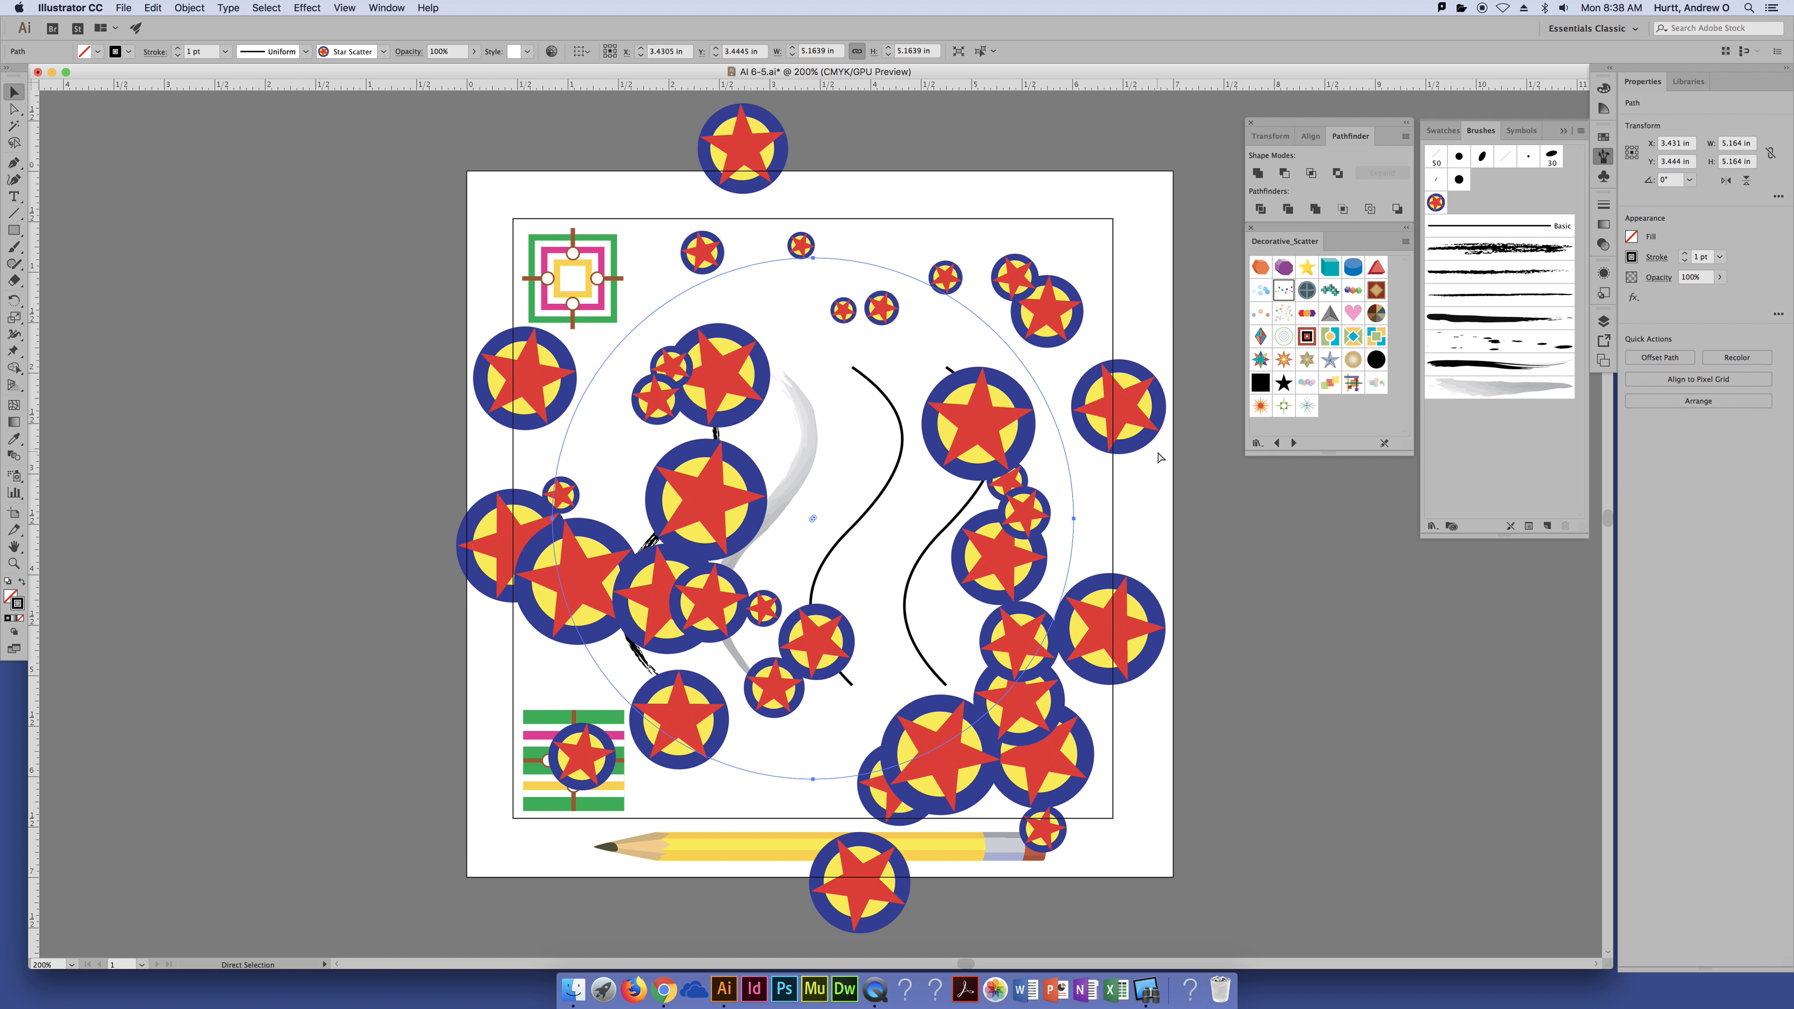
key("super+z")
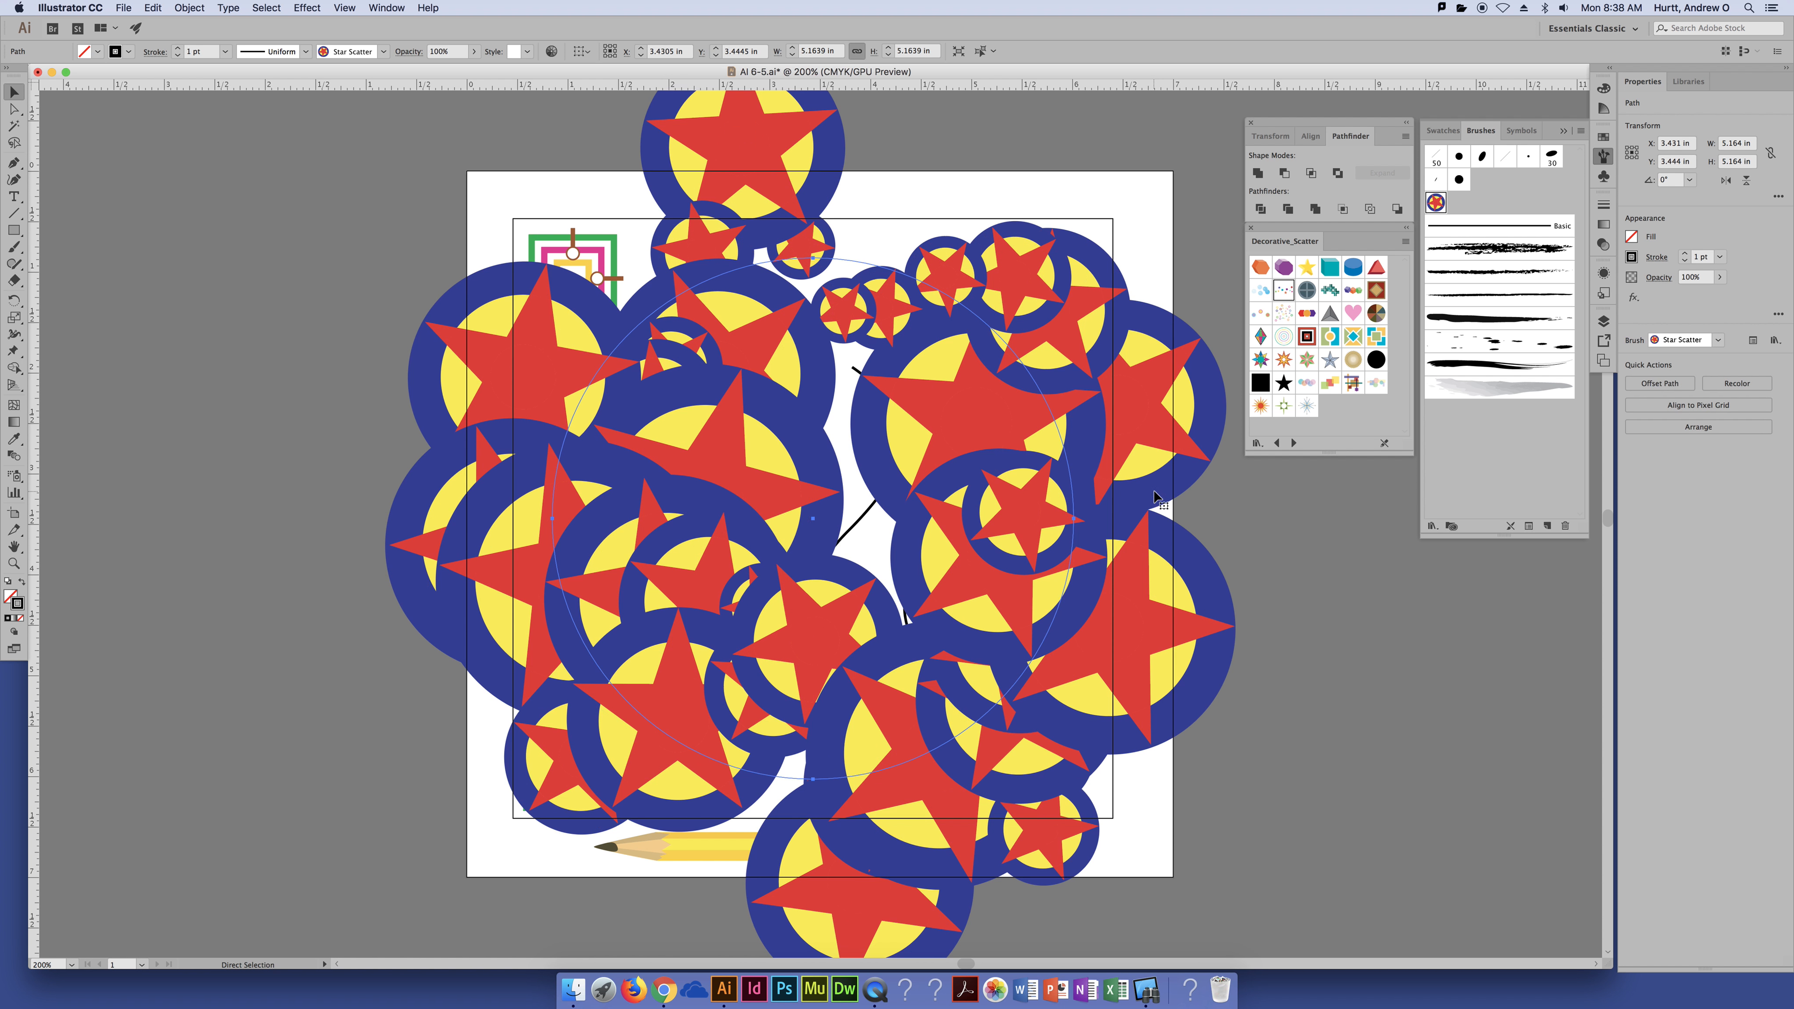
left_click(1201, 539)
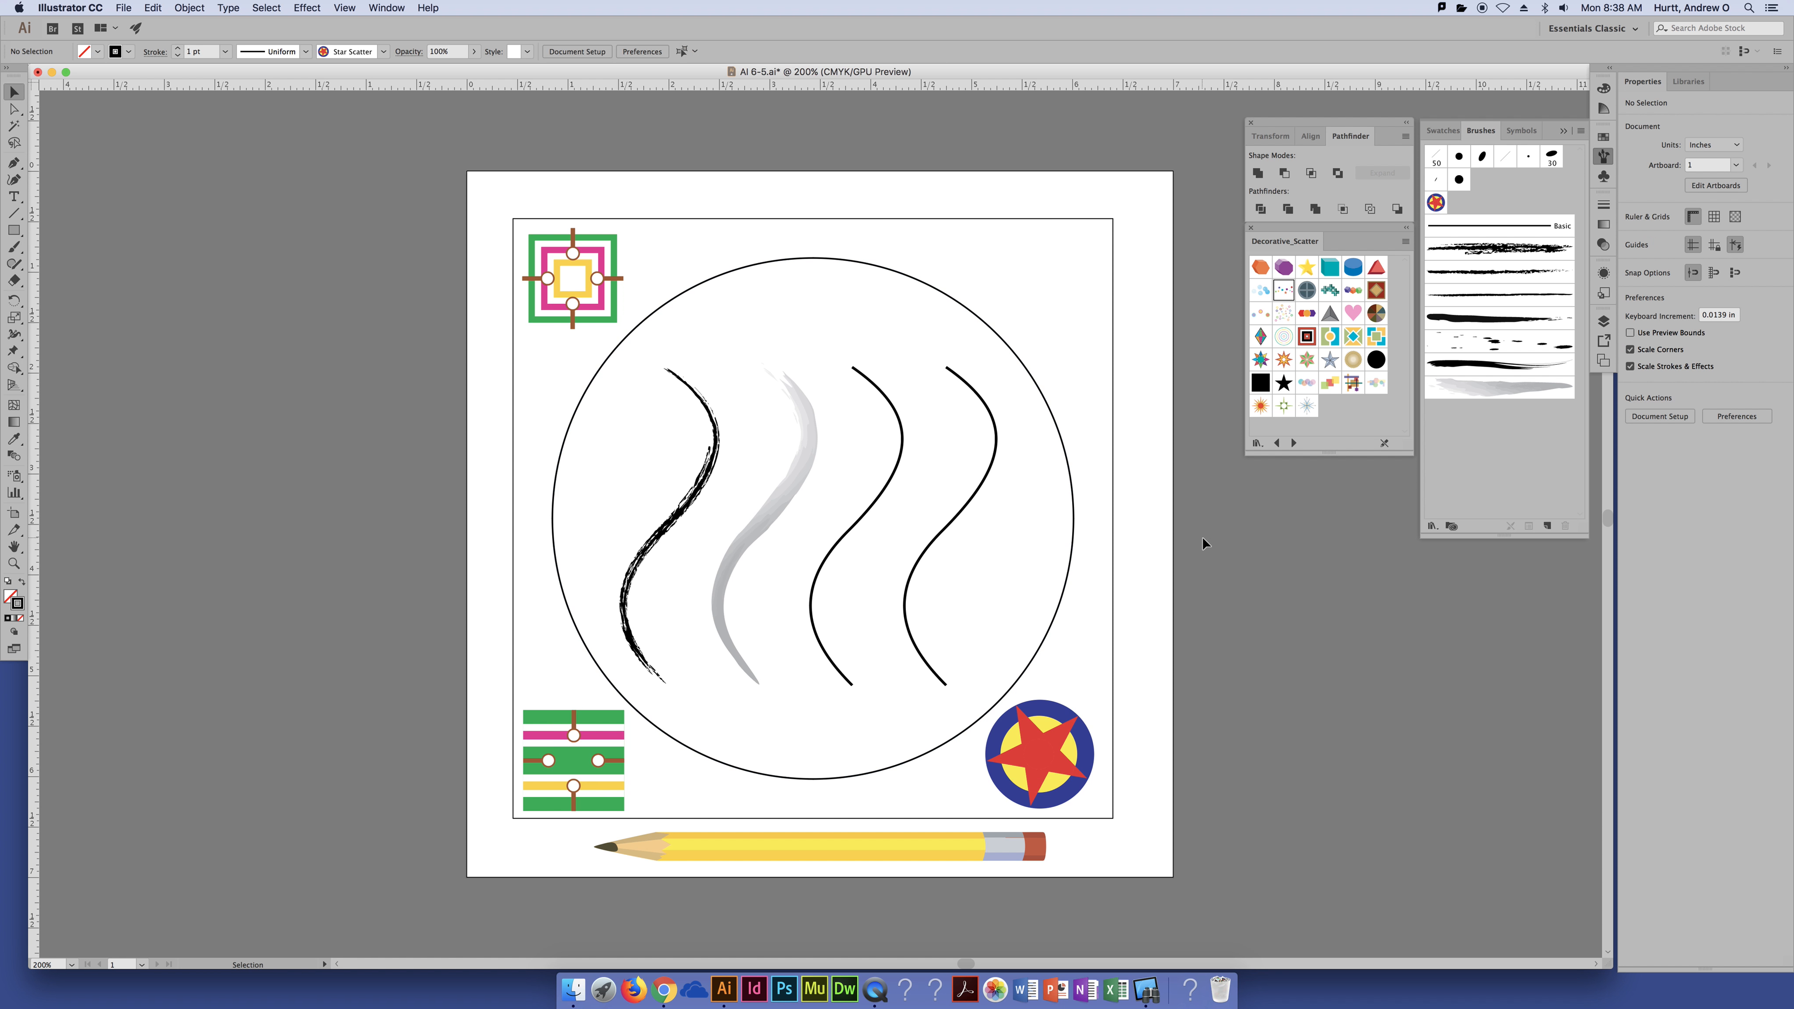
Step: Start a new art brush from the pencil artwork
left_click(940, 845)
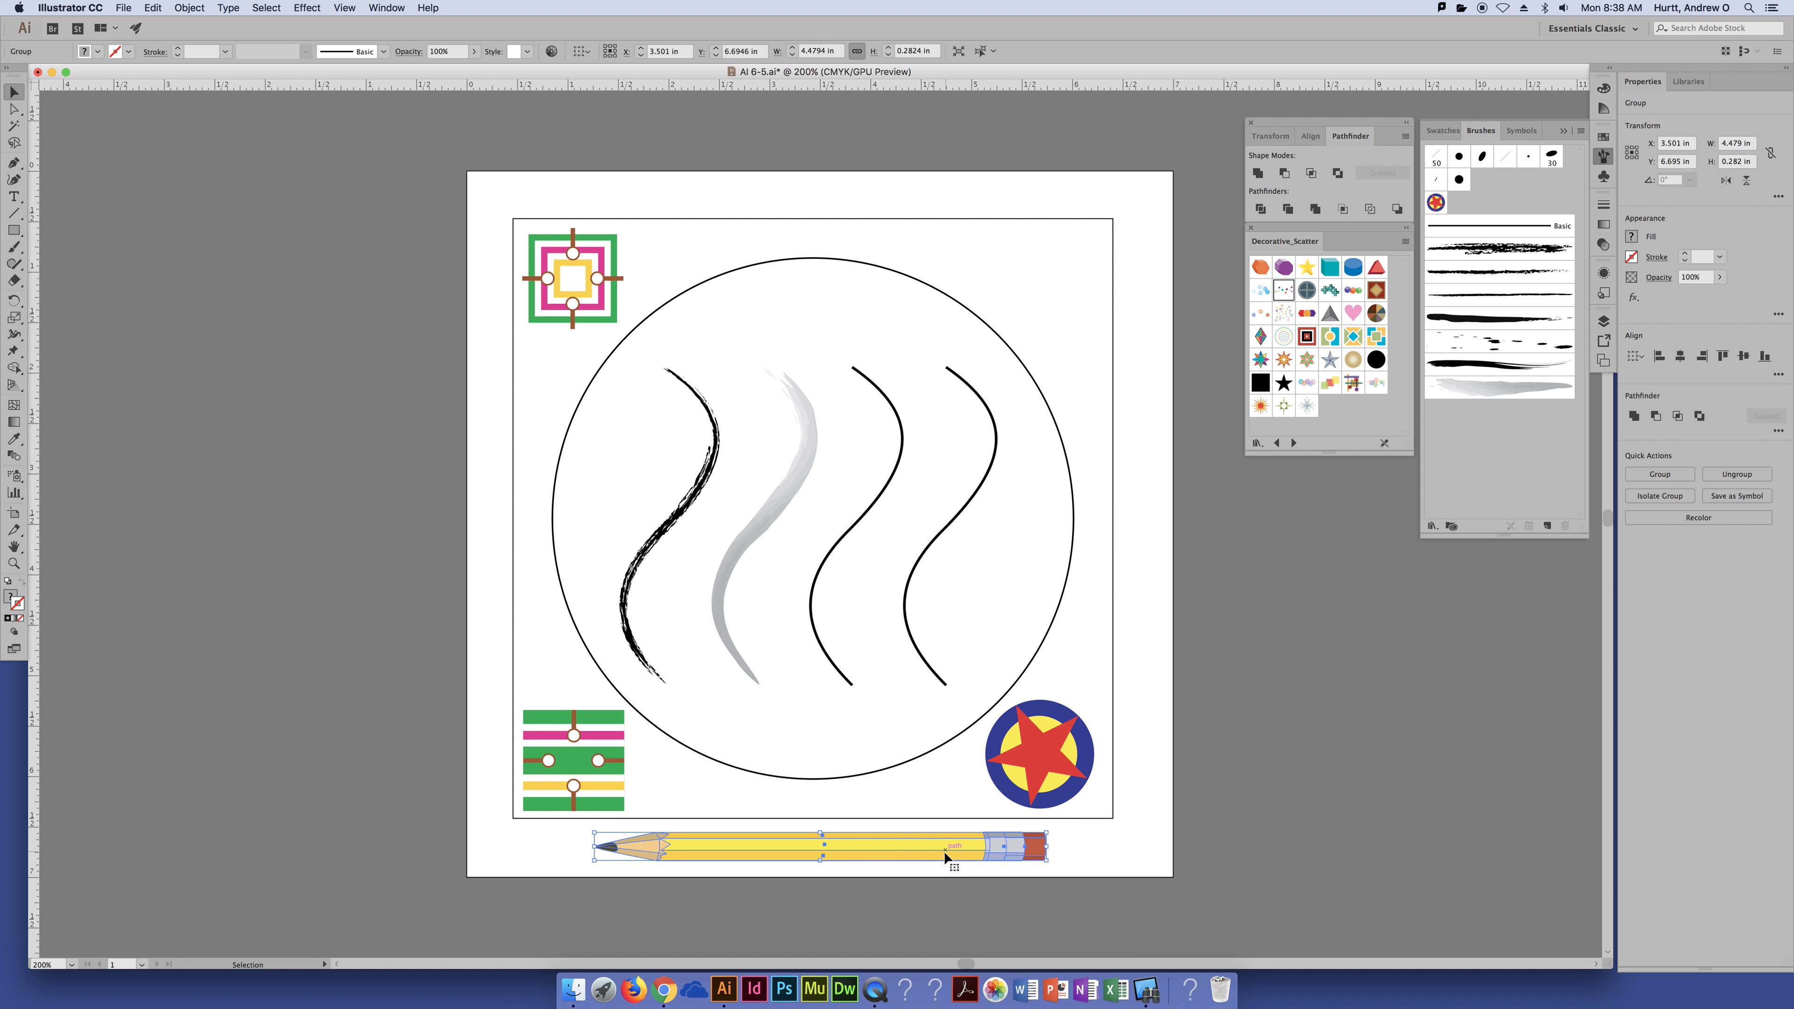
mouse_move(936, 846)
left_mouse_down()
mouse_move(1337, 579)
mouse_move(866, 924)
mouse_move(890, 822)
mouse_move(934, 842)
left_mouse_up()
key("super+z")
left_click(1581, 130)
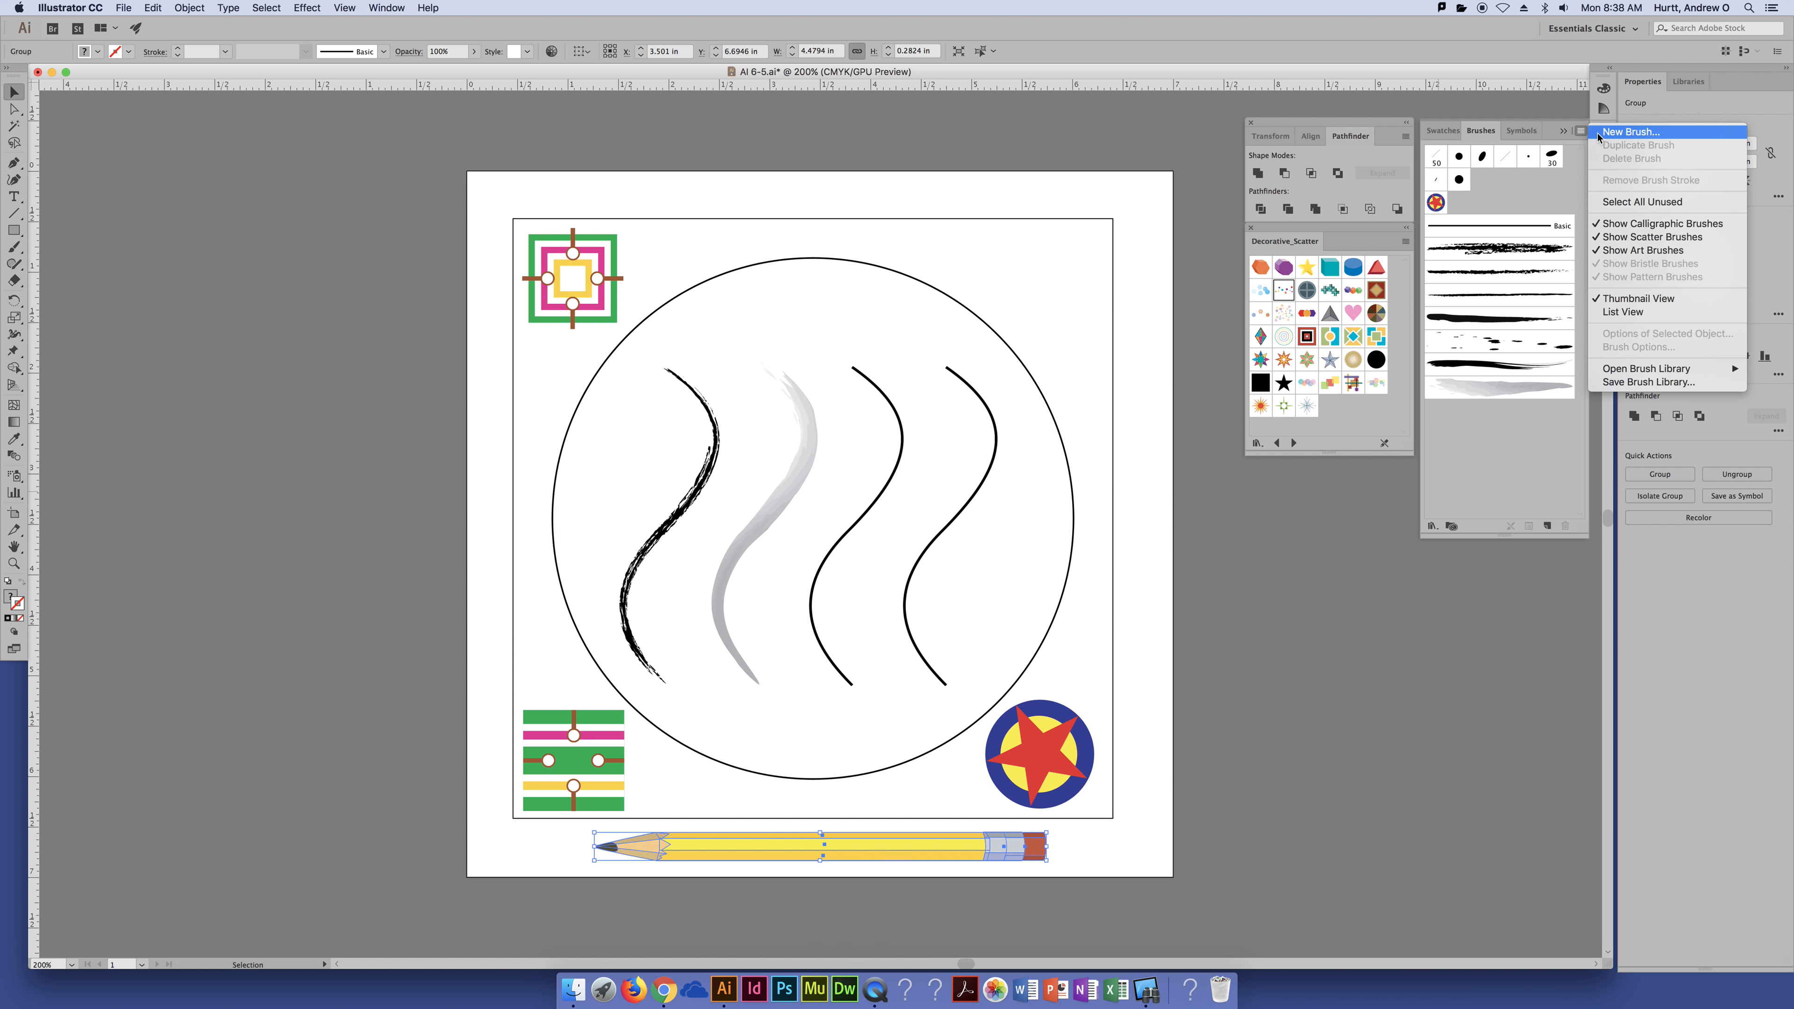
left_click(1600, 134)
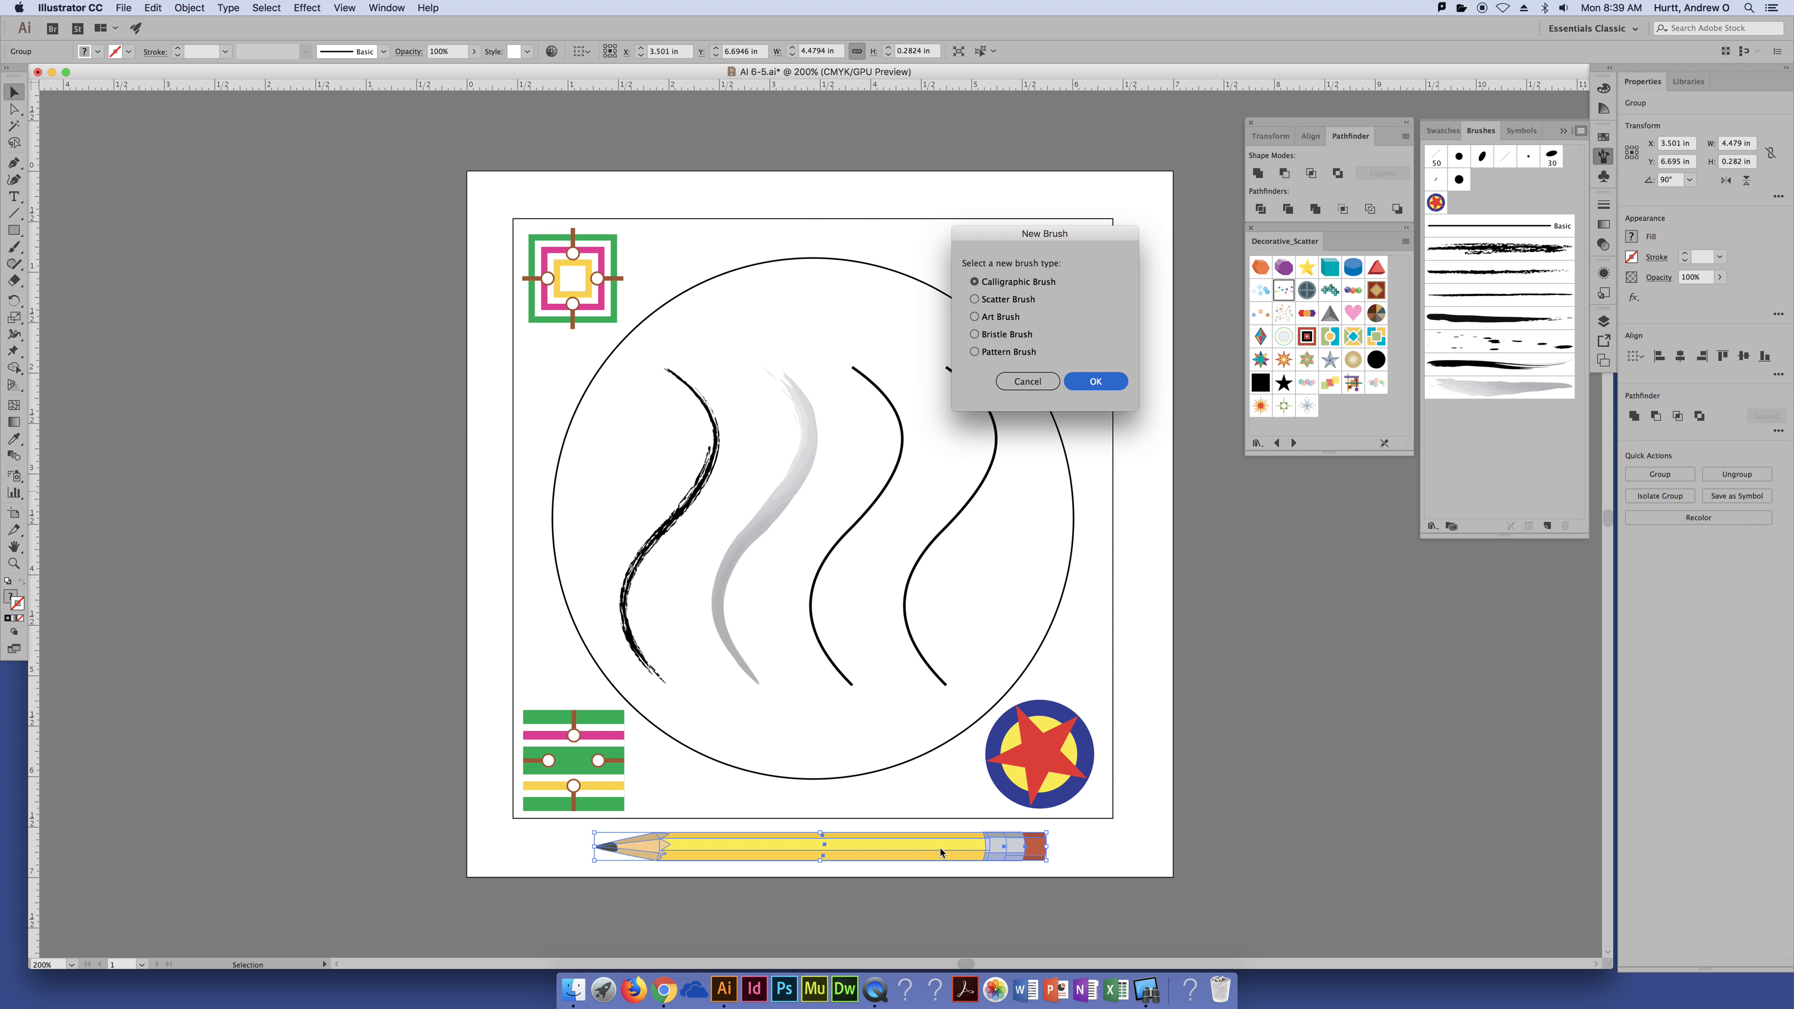
left_click(998, 323)
left_click(1096, 384)
left_click_drag(1057, 292, 1144, 133)
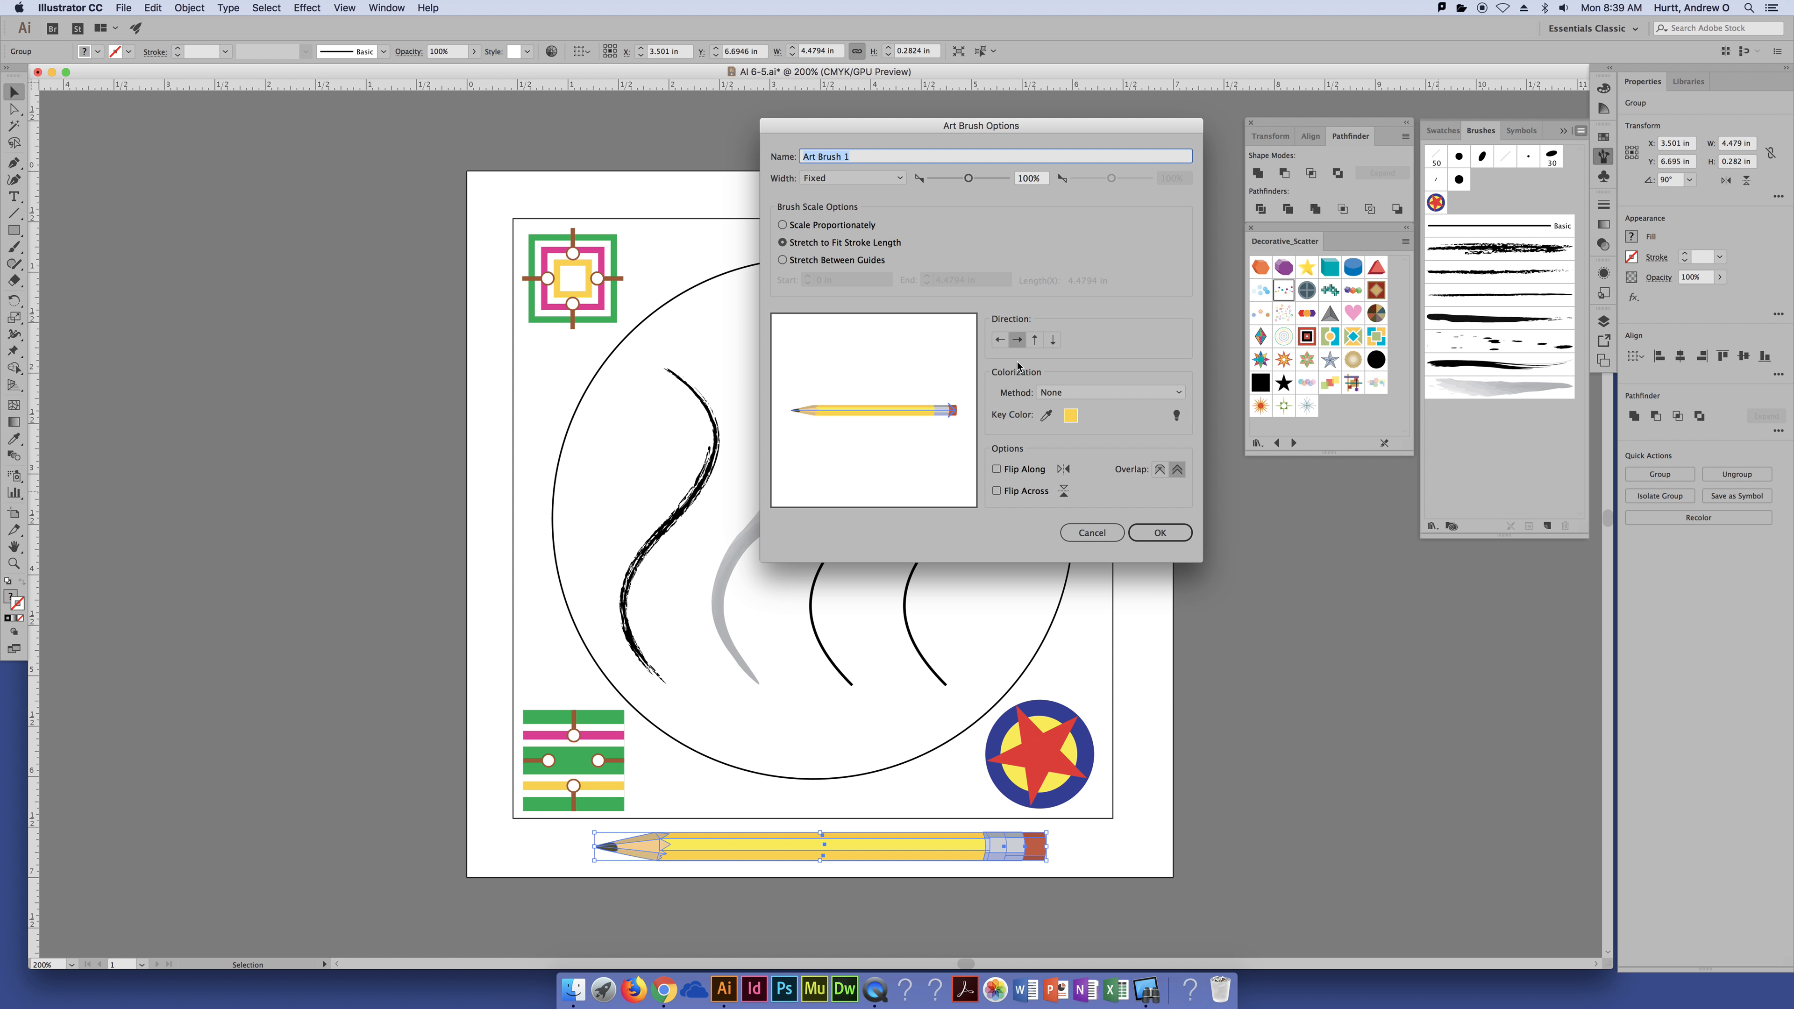
Step: Try the right-to-left direction for the pencil art brush, and return it to left-to-right
left_click(999, 345)
left_click(1017, 342)
mouse_move(885, 417)
left_mouse_down()
mouse_move(802, 417)
mouse_move(955, 418)
left_mouse_up()
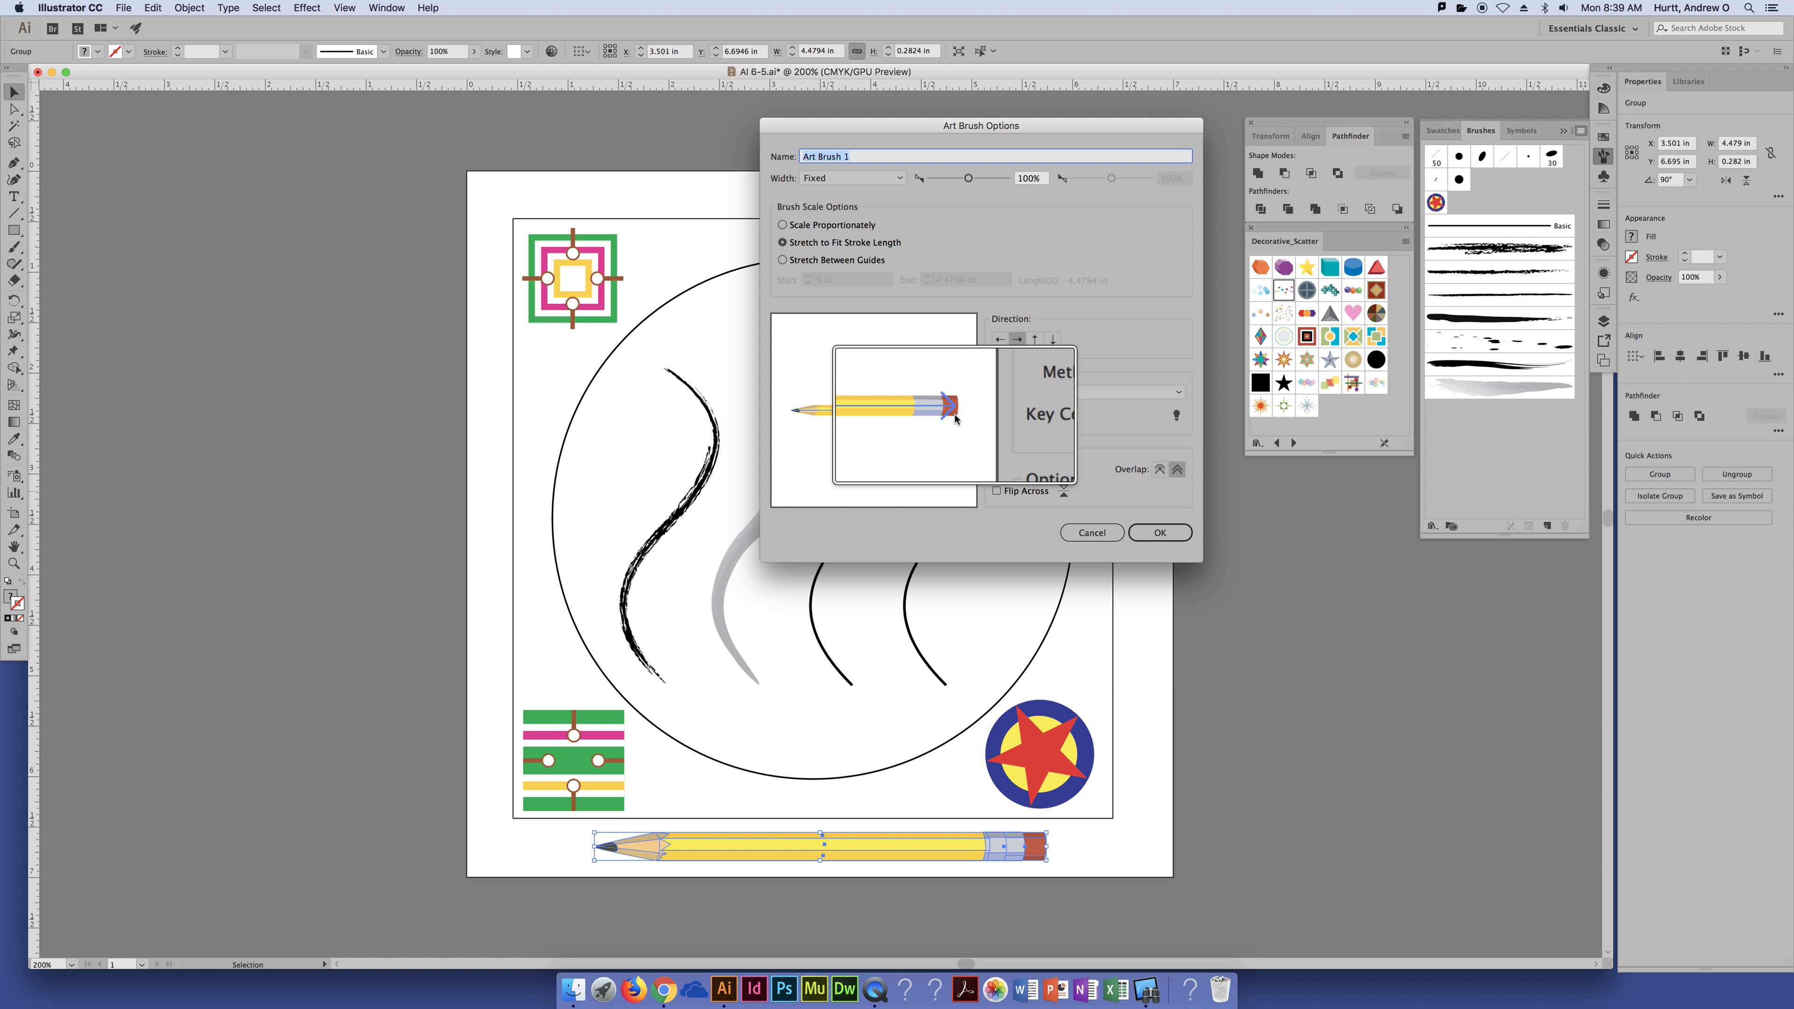
left_click_drag(955, 418, 955, 418)
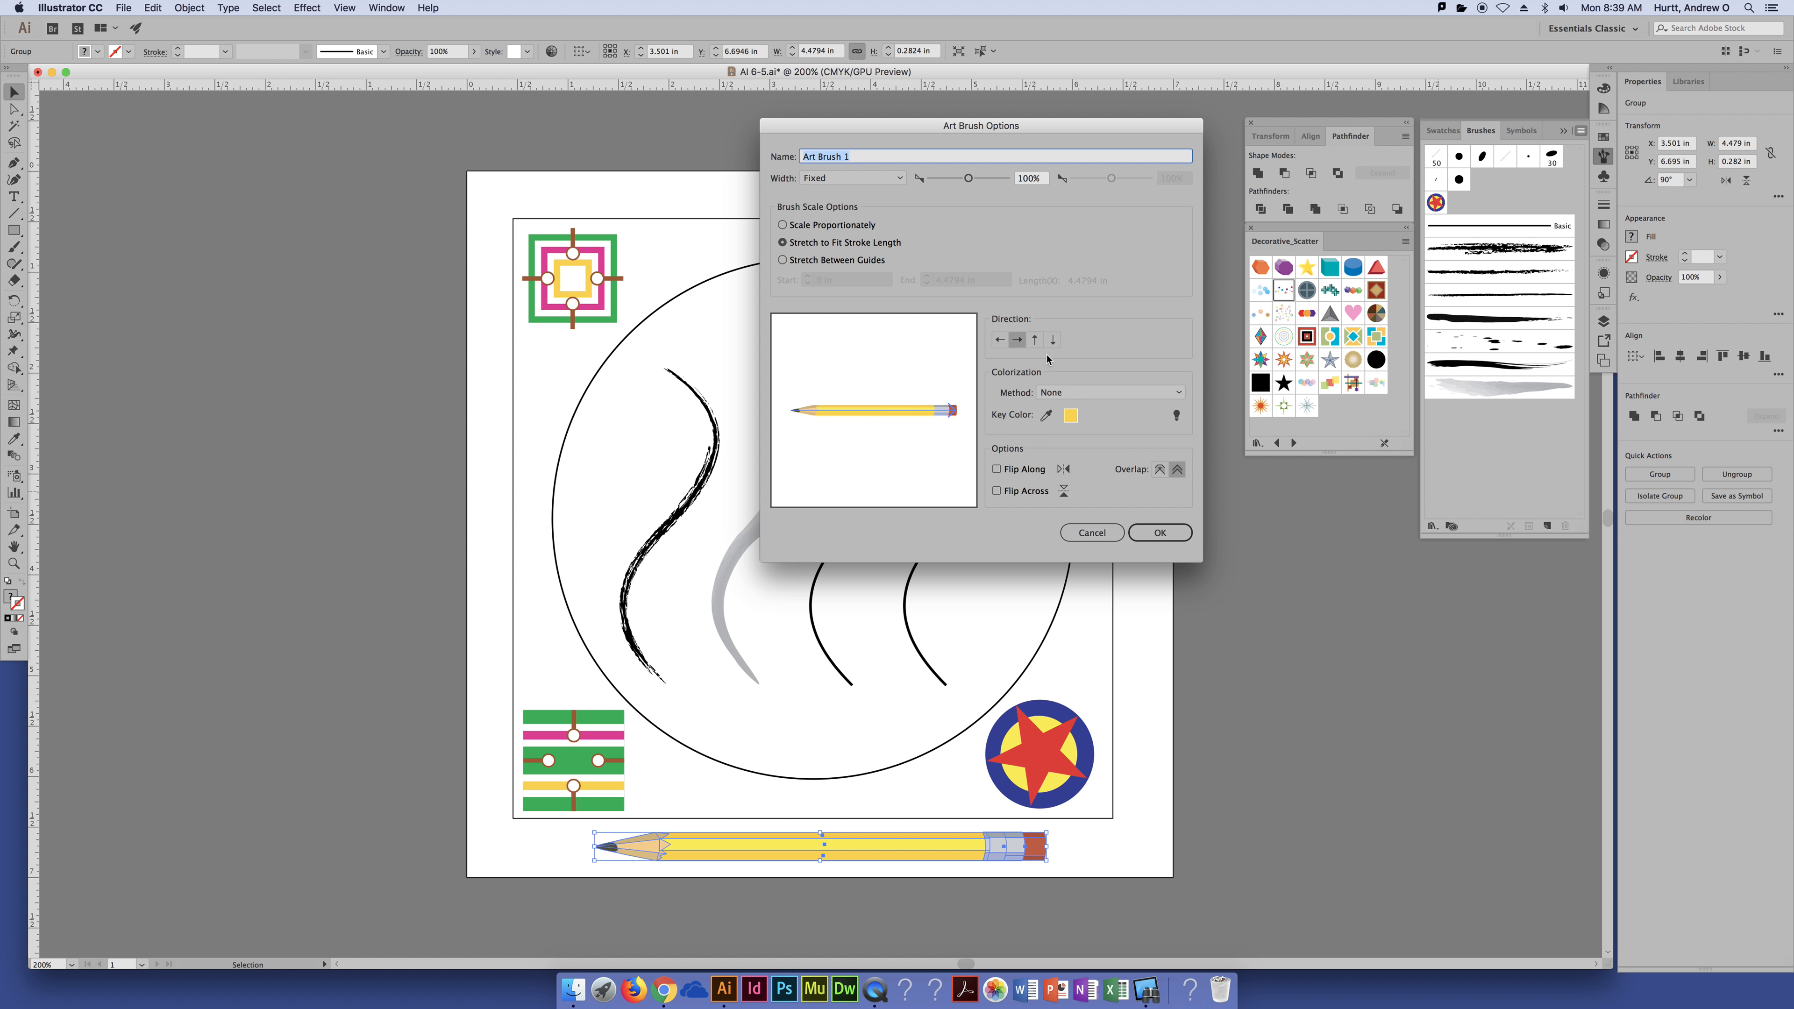
Step: Try the right-to-left and bottom-to-top directions for the pencil art brush, and restore the left-to-right direction
left_click(1000, 341)
left_click(1034, 340)
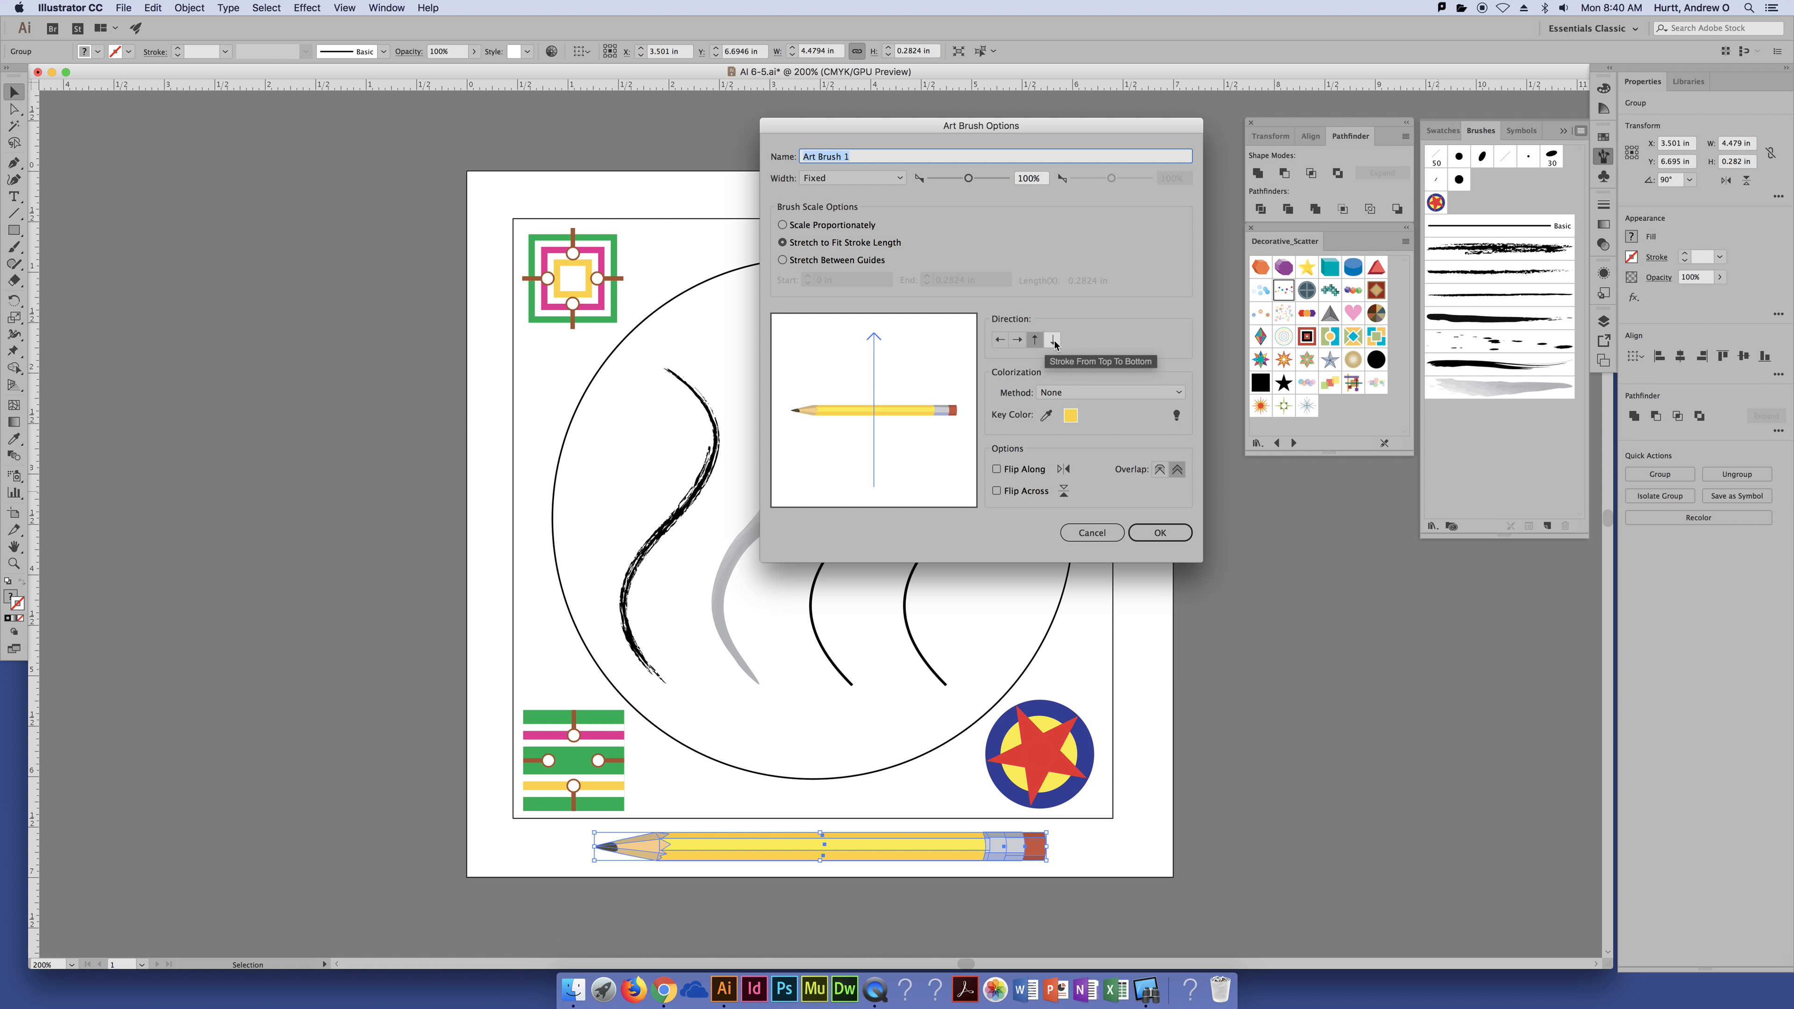
left_click(1016, 344)
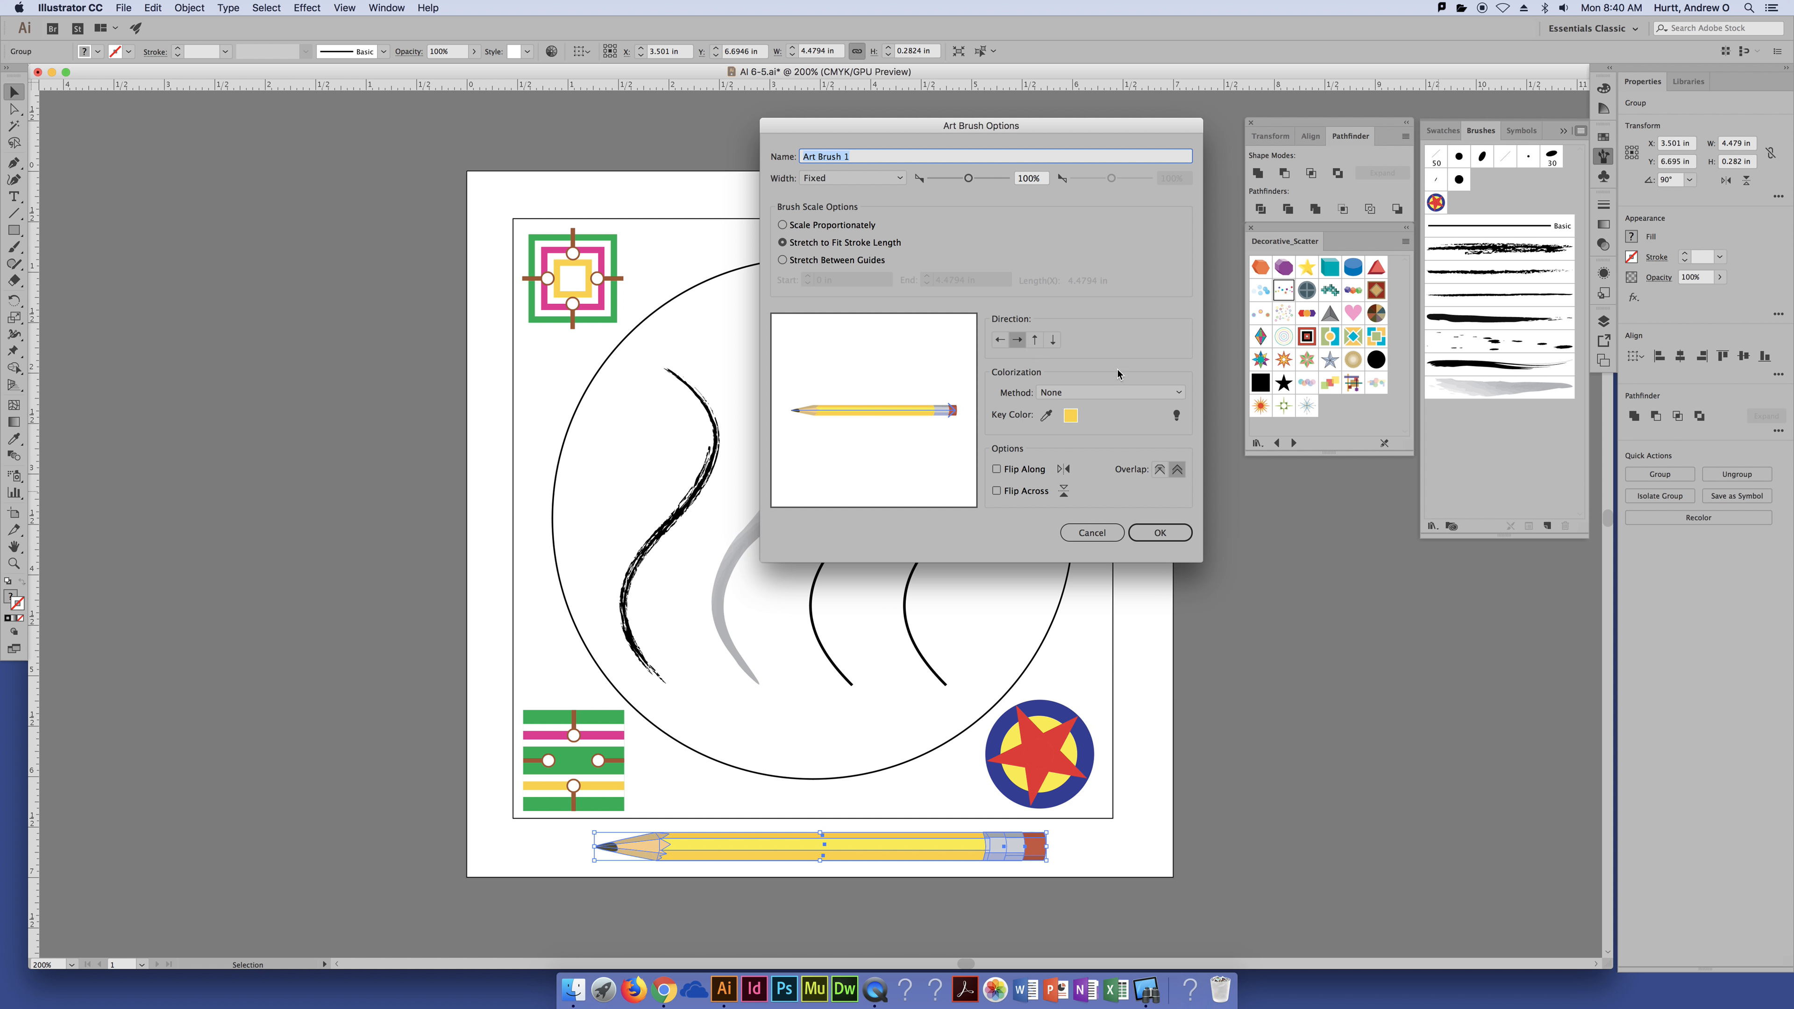
Step: Try the Tints colorization method for the pencil art brush, and set the method back to None
left_click(1125, 393)
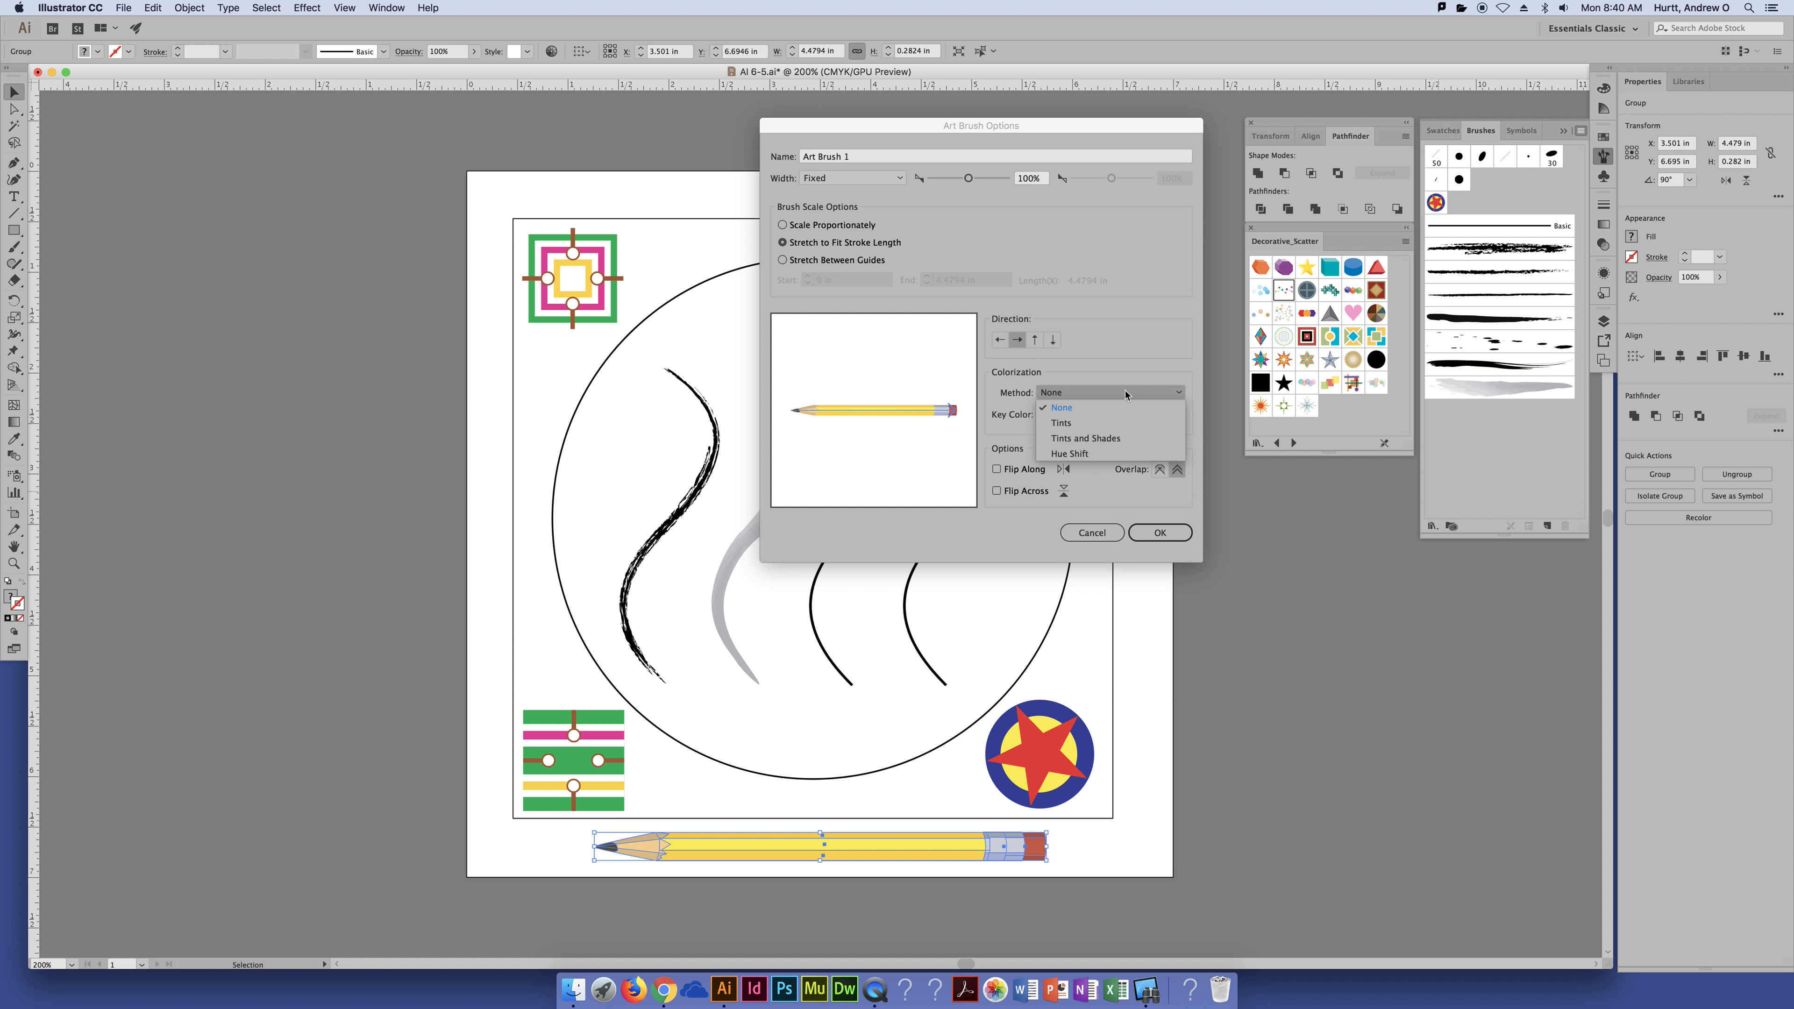
left_click(1126, 423)
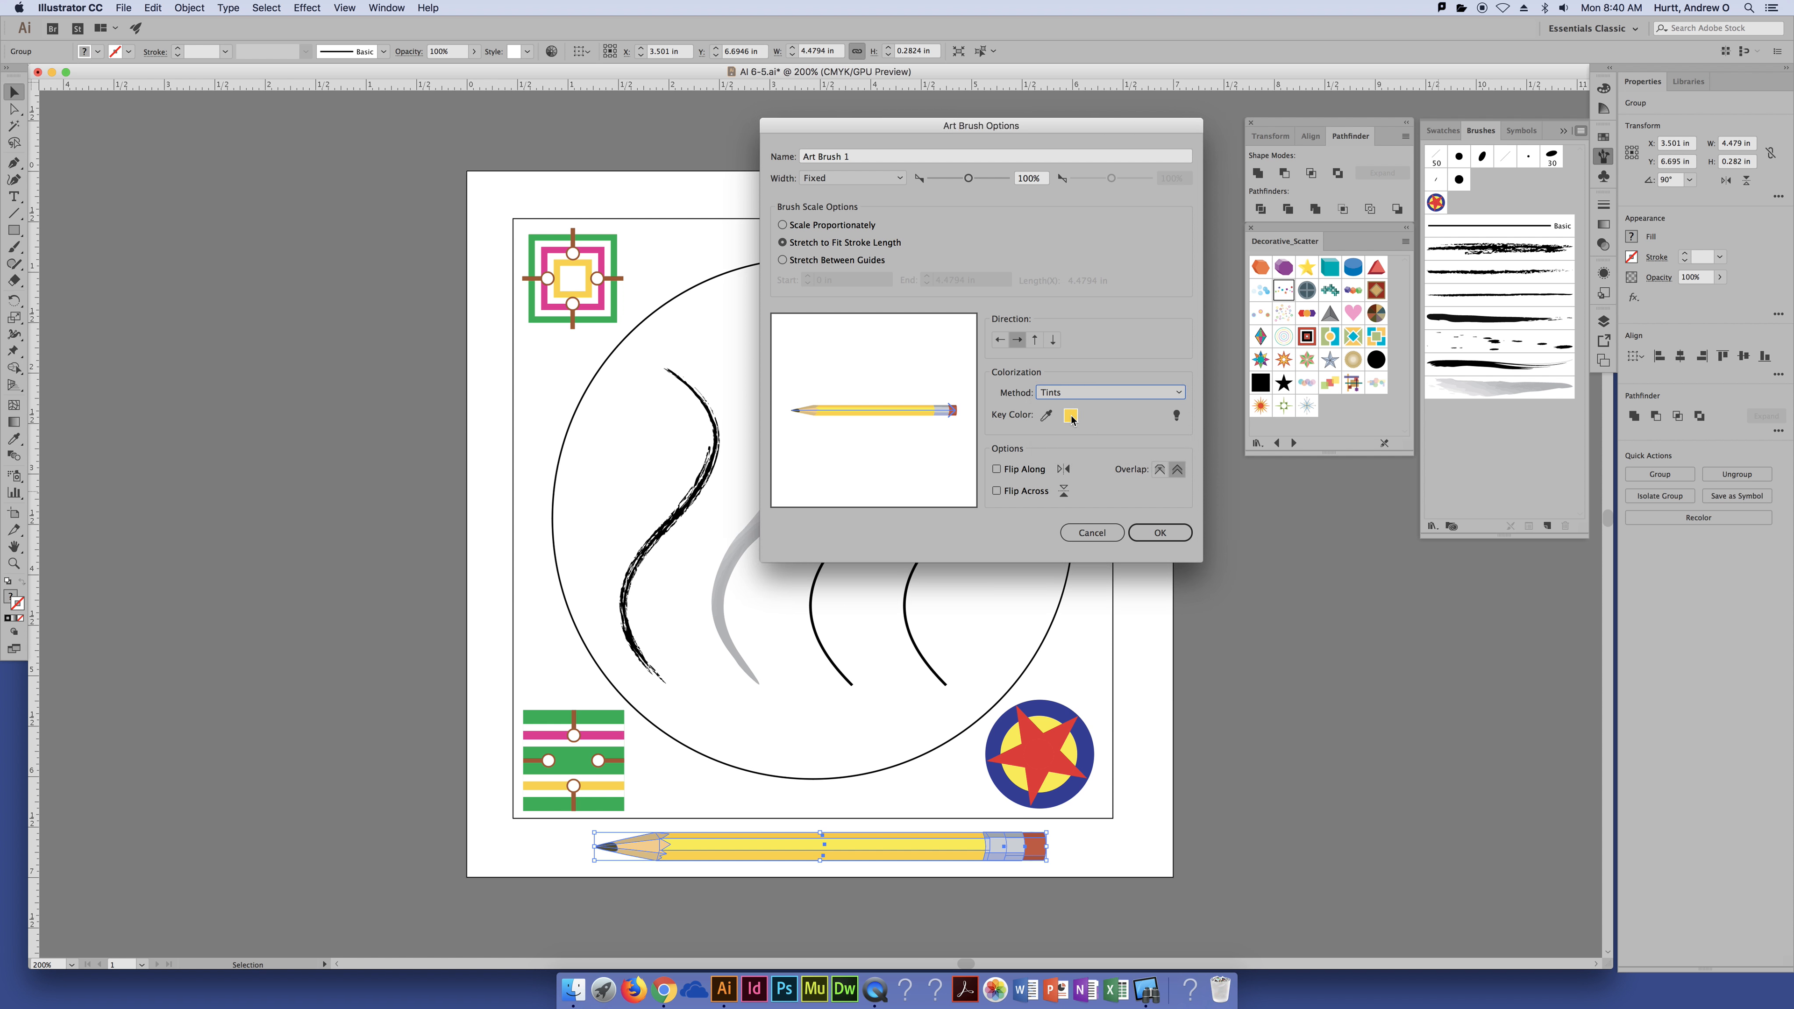
left_click(1097, 393)
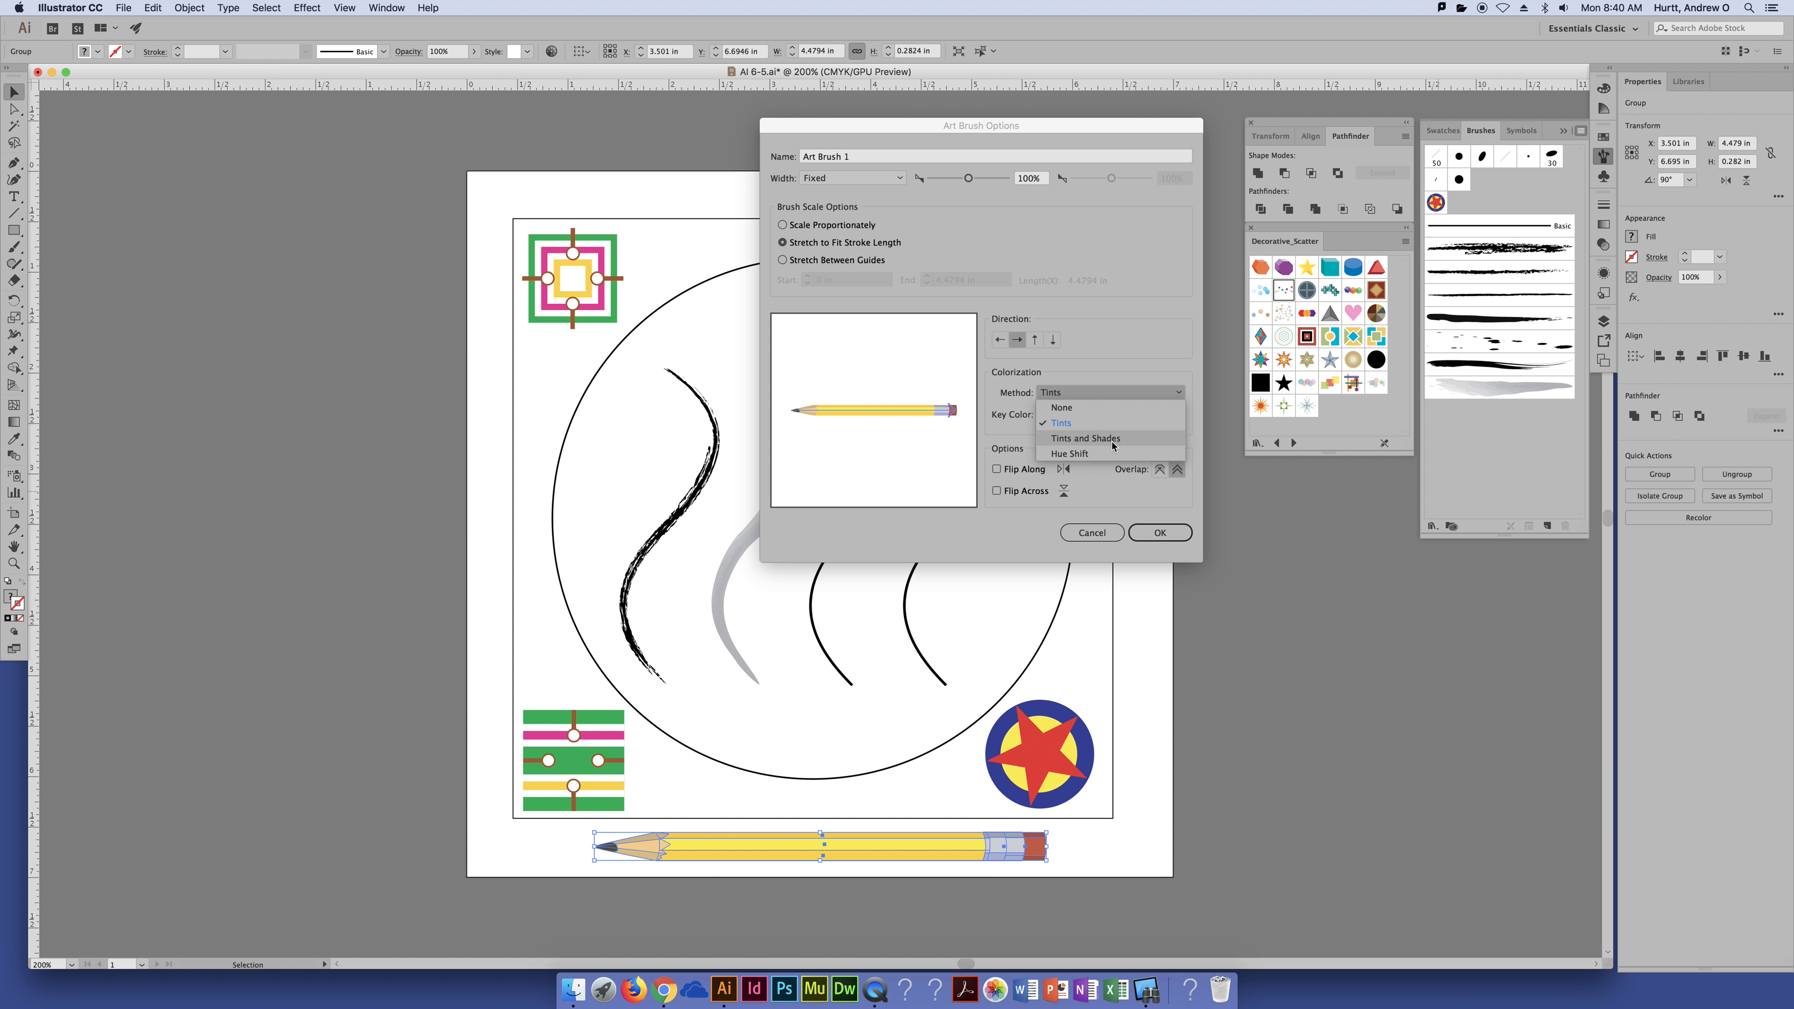
left_click(1105, 408)
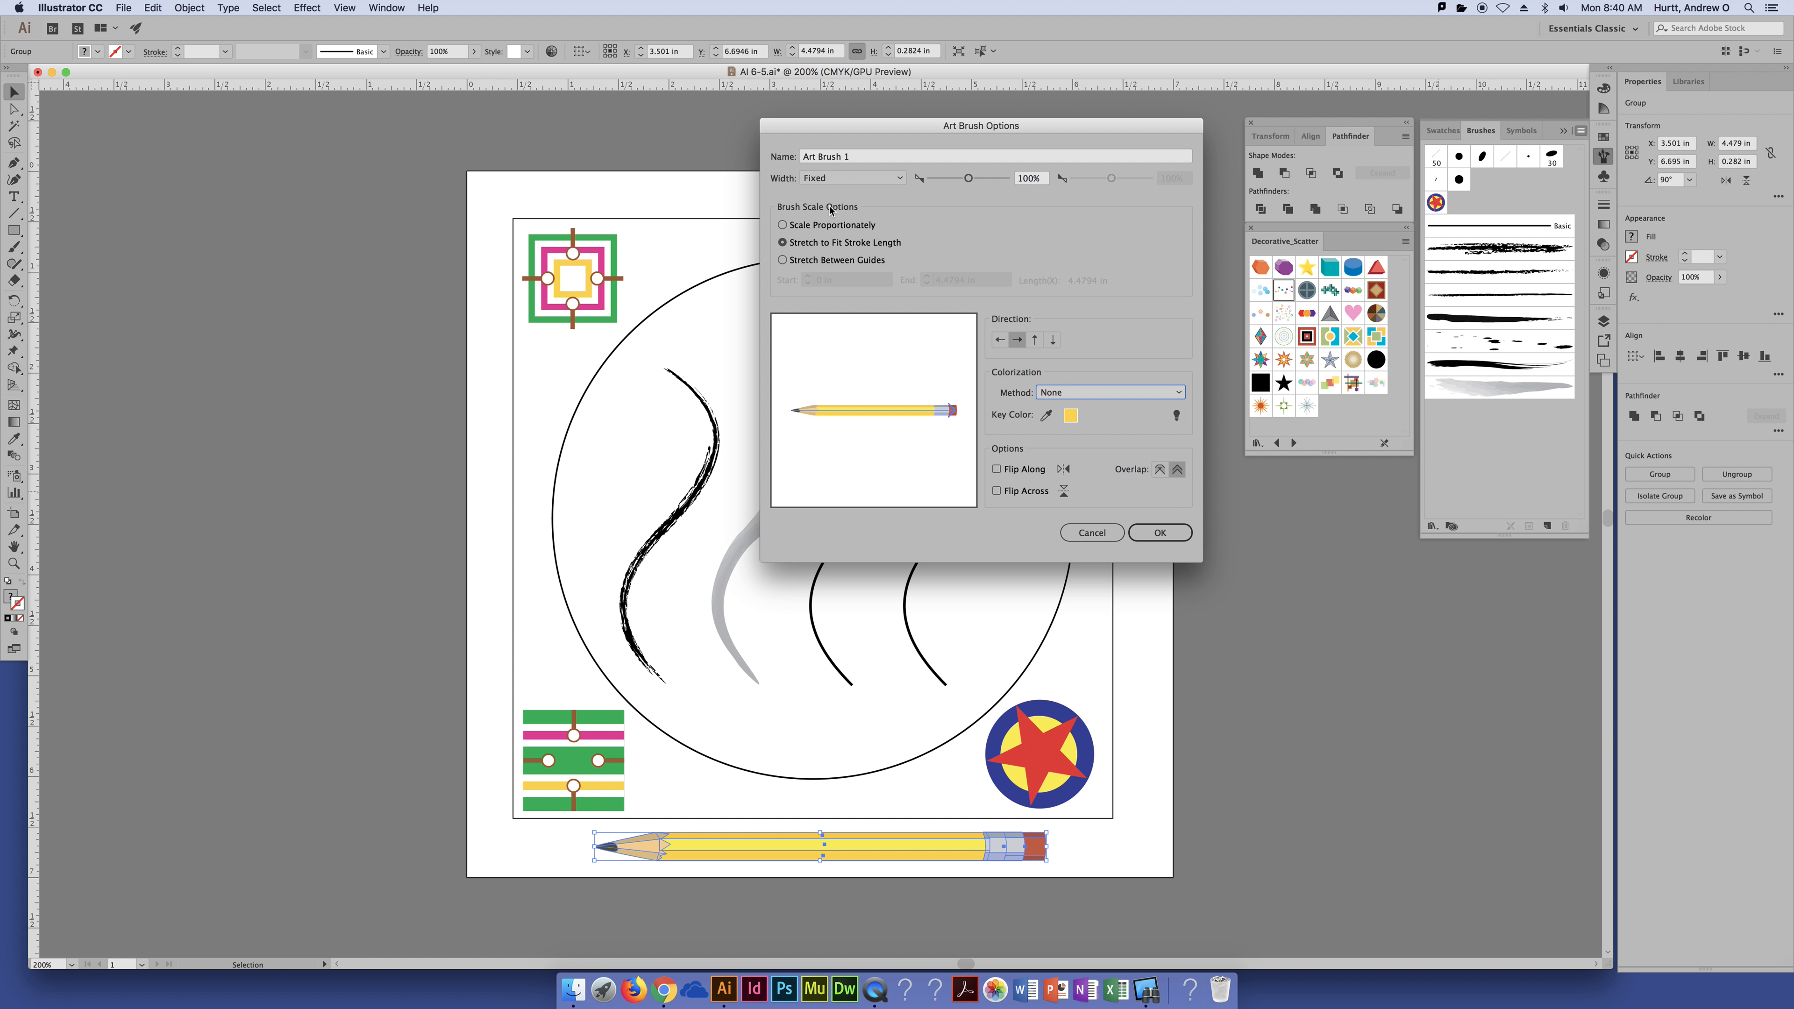
Step: Finish creating the pencil art brush and apply it to the large circle
left_click(1145, 535)
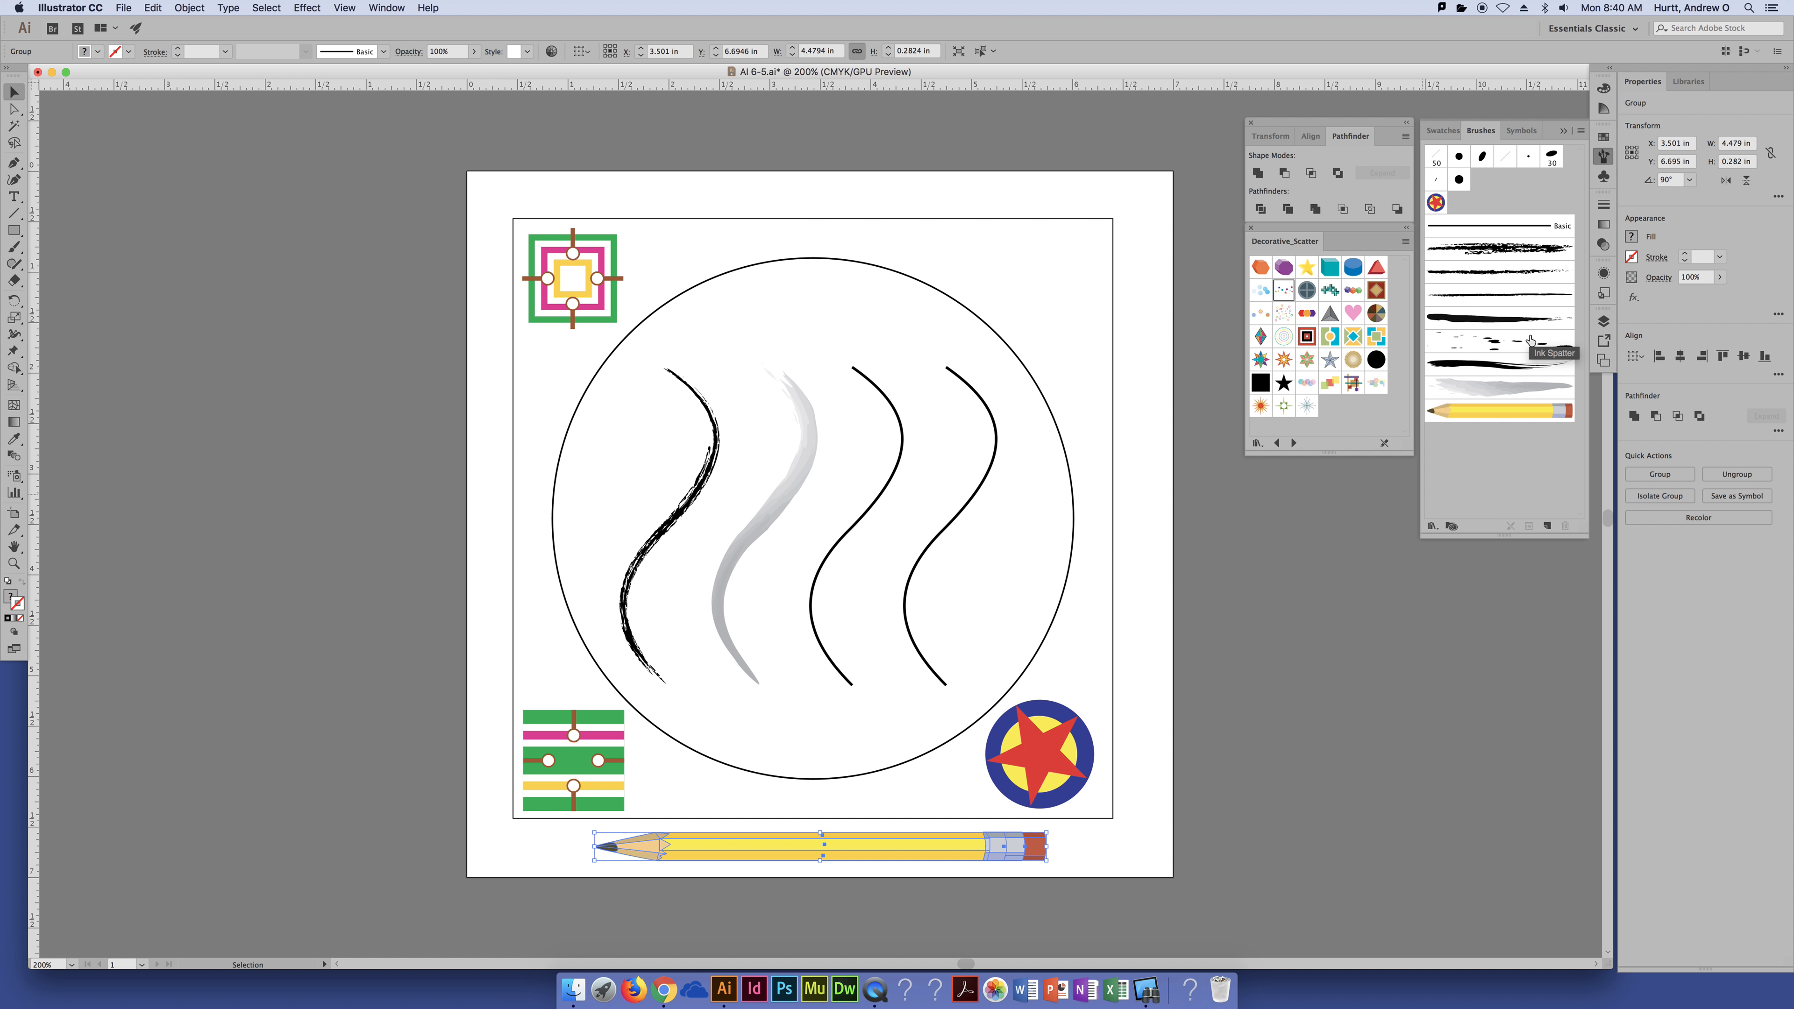
left_click(1002, 336)
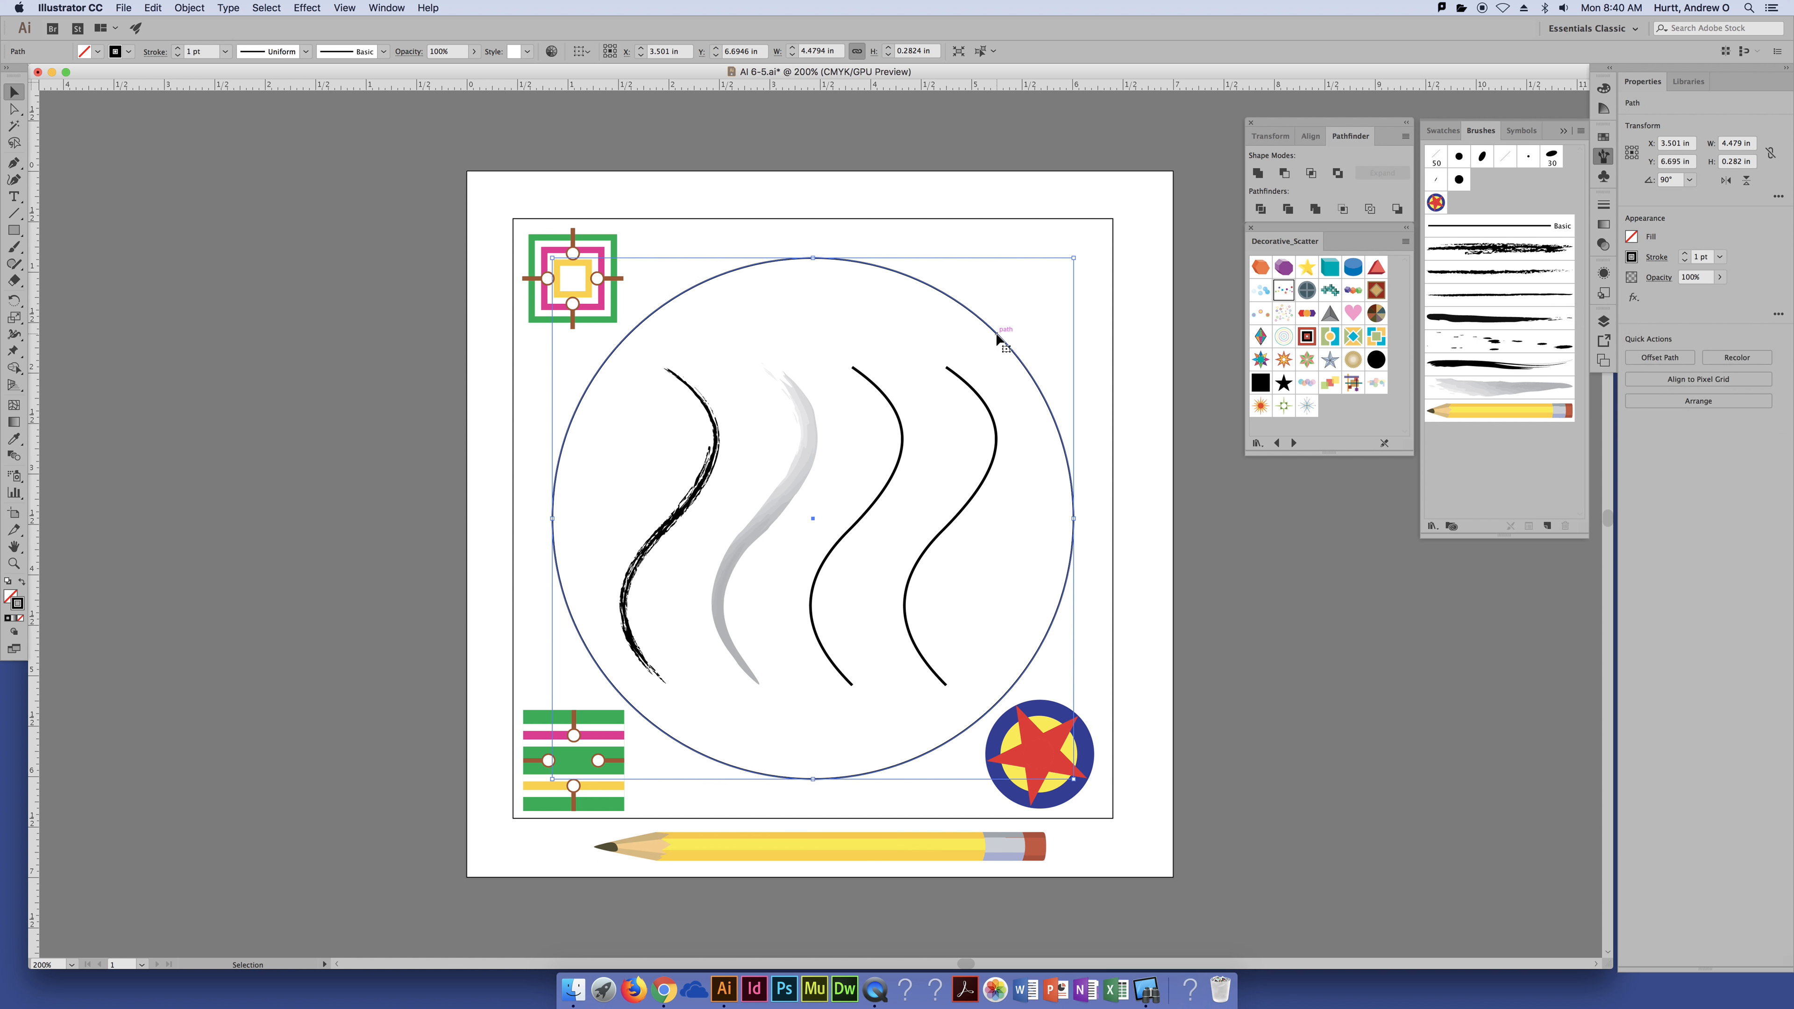
left_click(1522, 415)
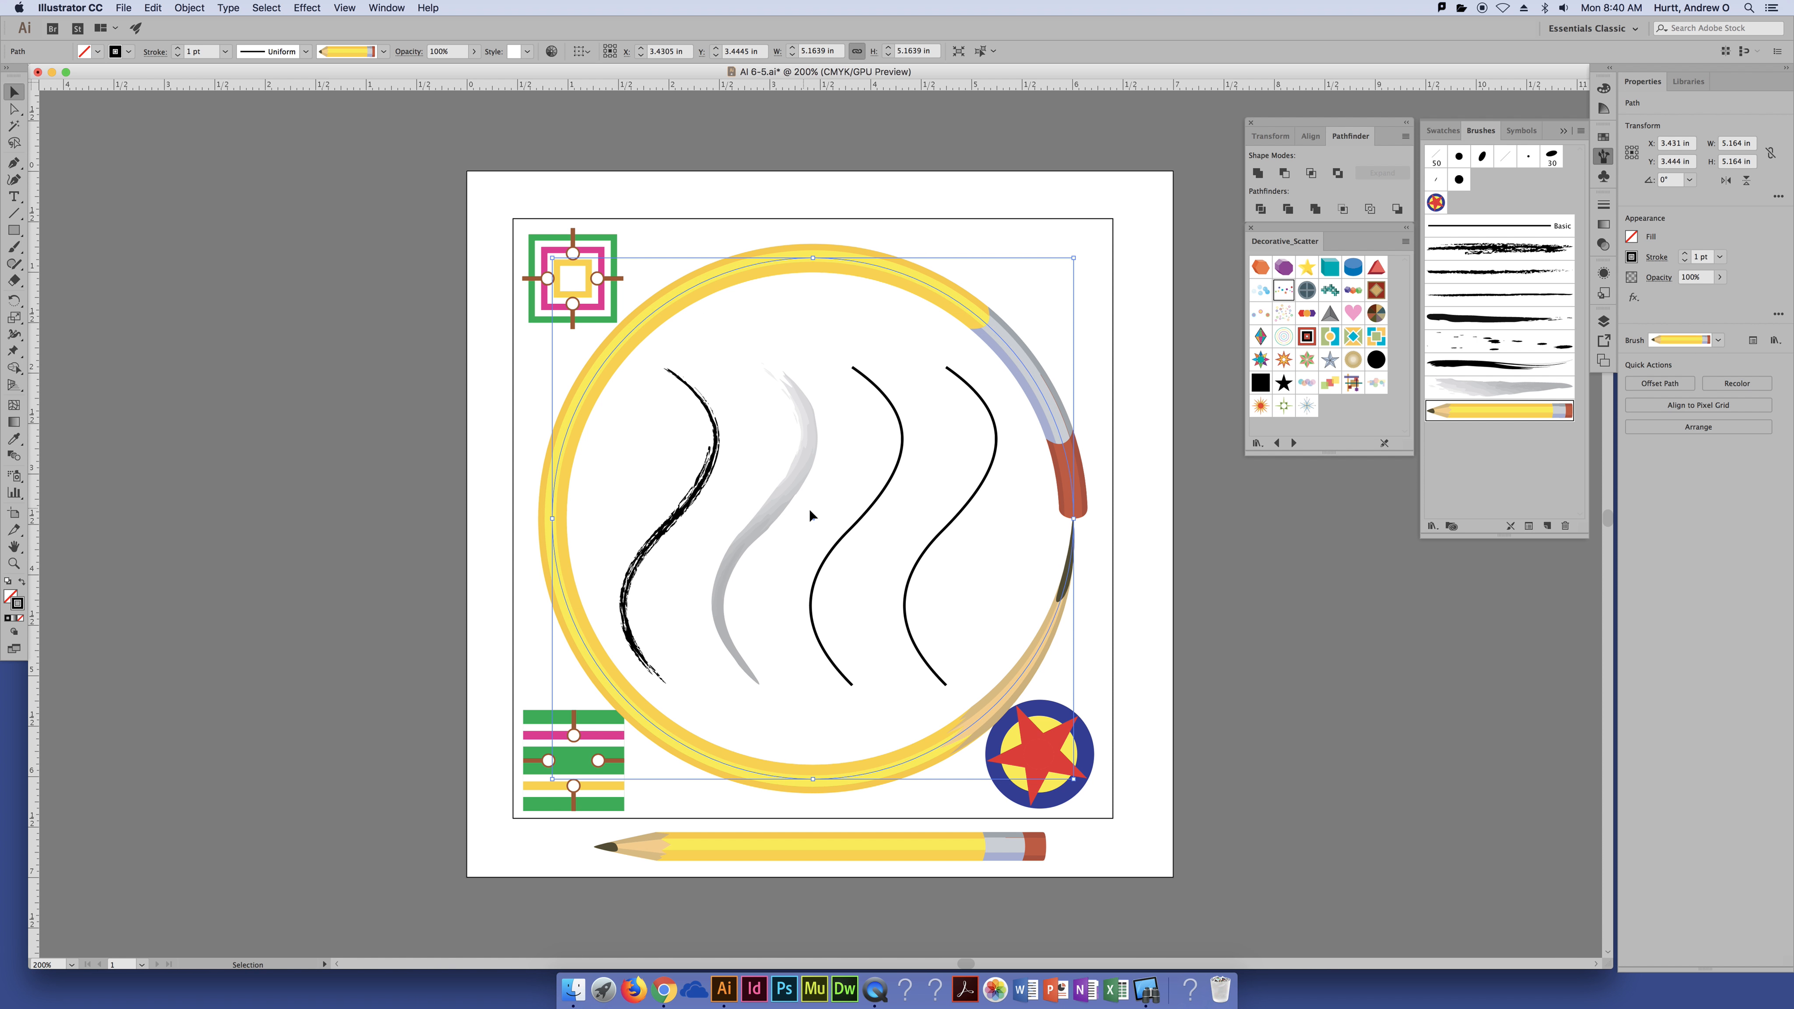
Step: Reopen the pencil brush's options, turn on the preview, and try Flip Along on the circle's stroke
double_click(1504, 417)
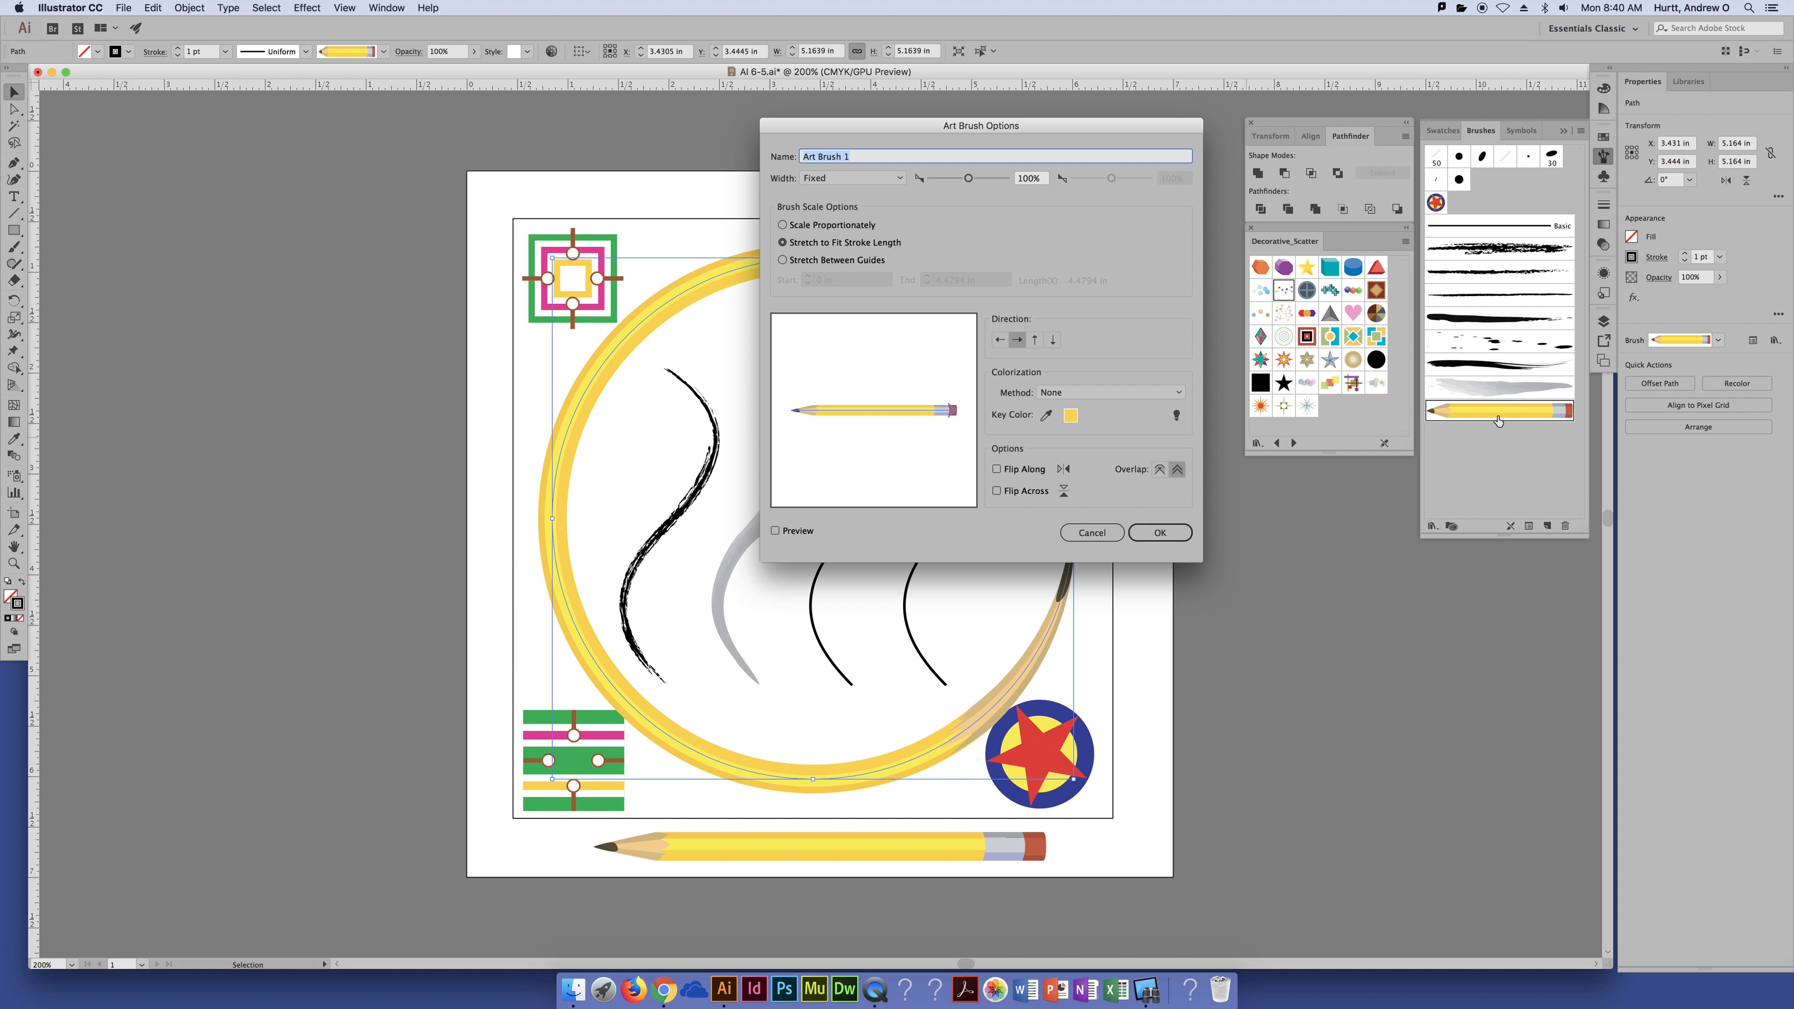
mouse_move(903, 131)
left_mouse_down()
mouse_move(1224, 107)
mouse_move(1264, 68)
left_mouse_up()
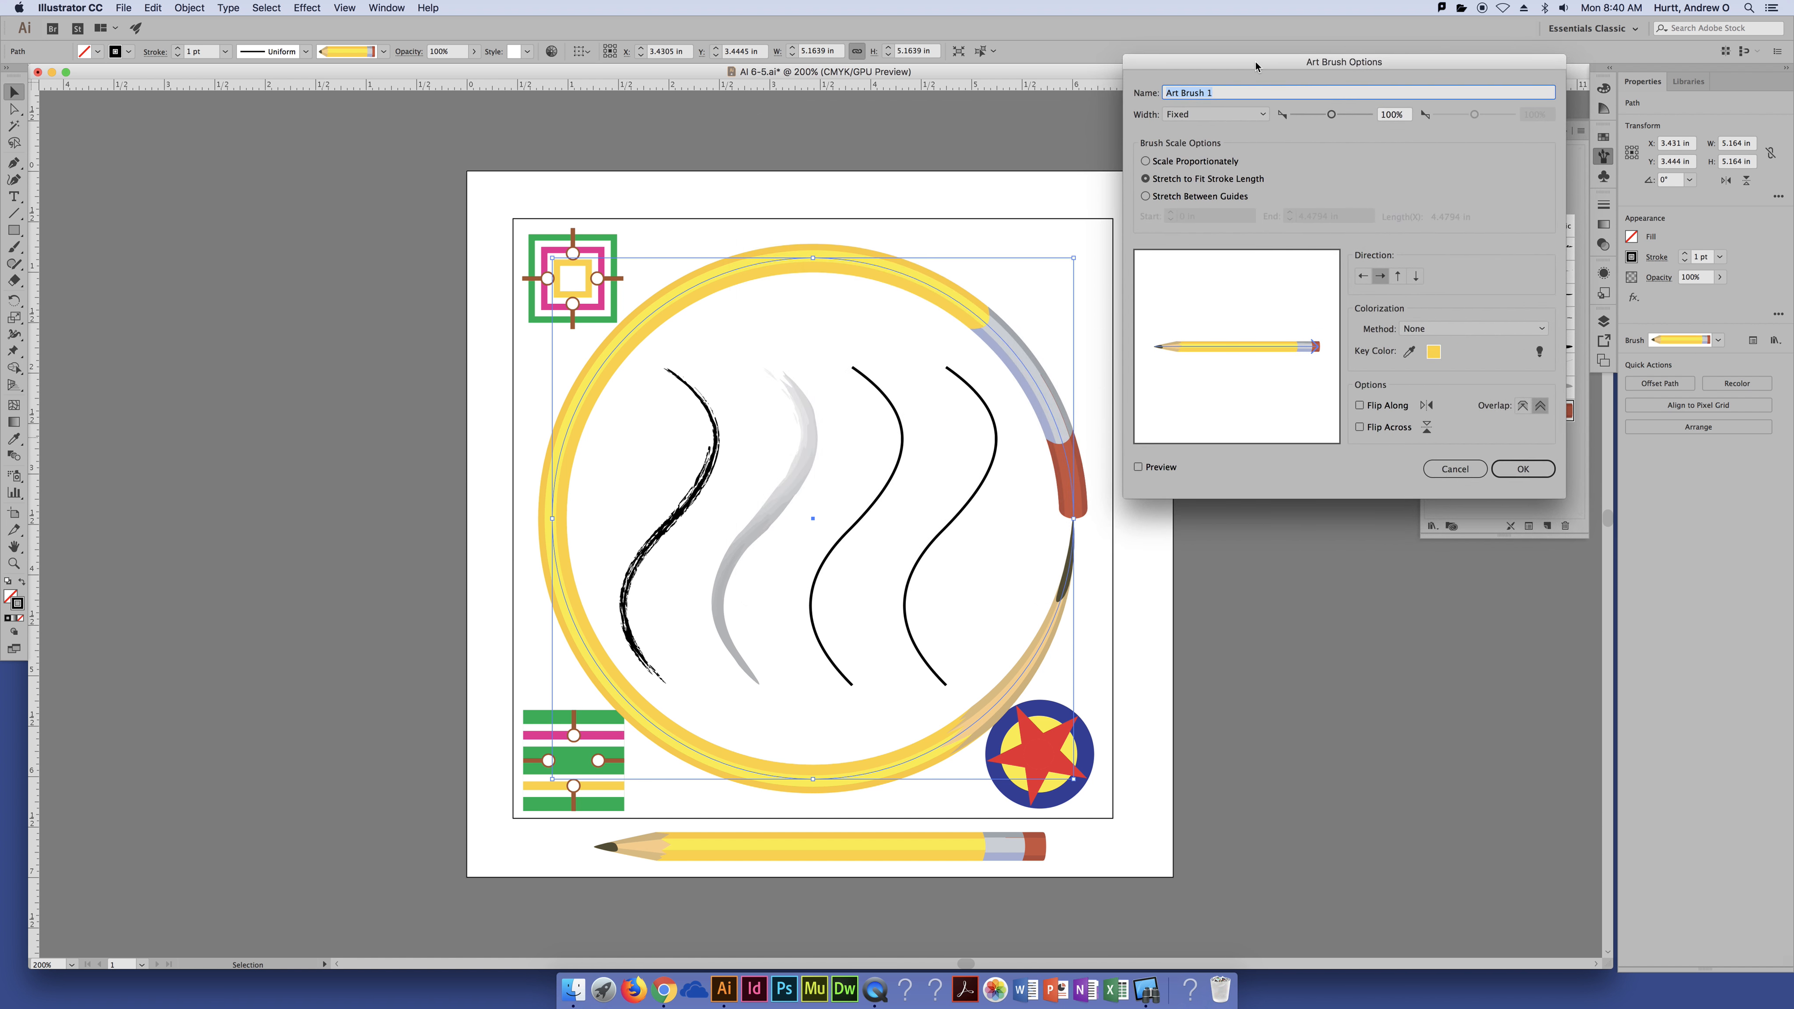
left_click(1360, 406)
left_click(1360, 407)
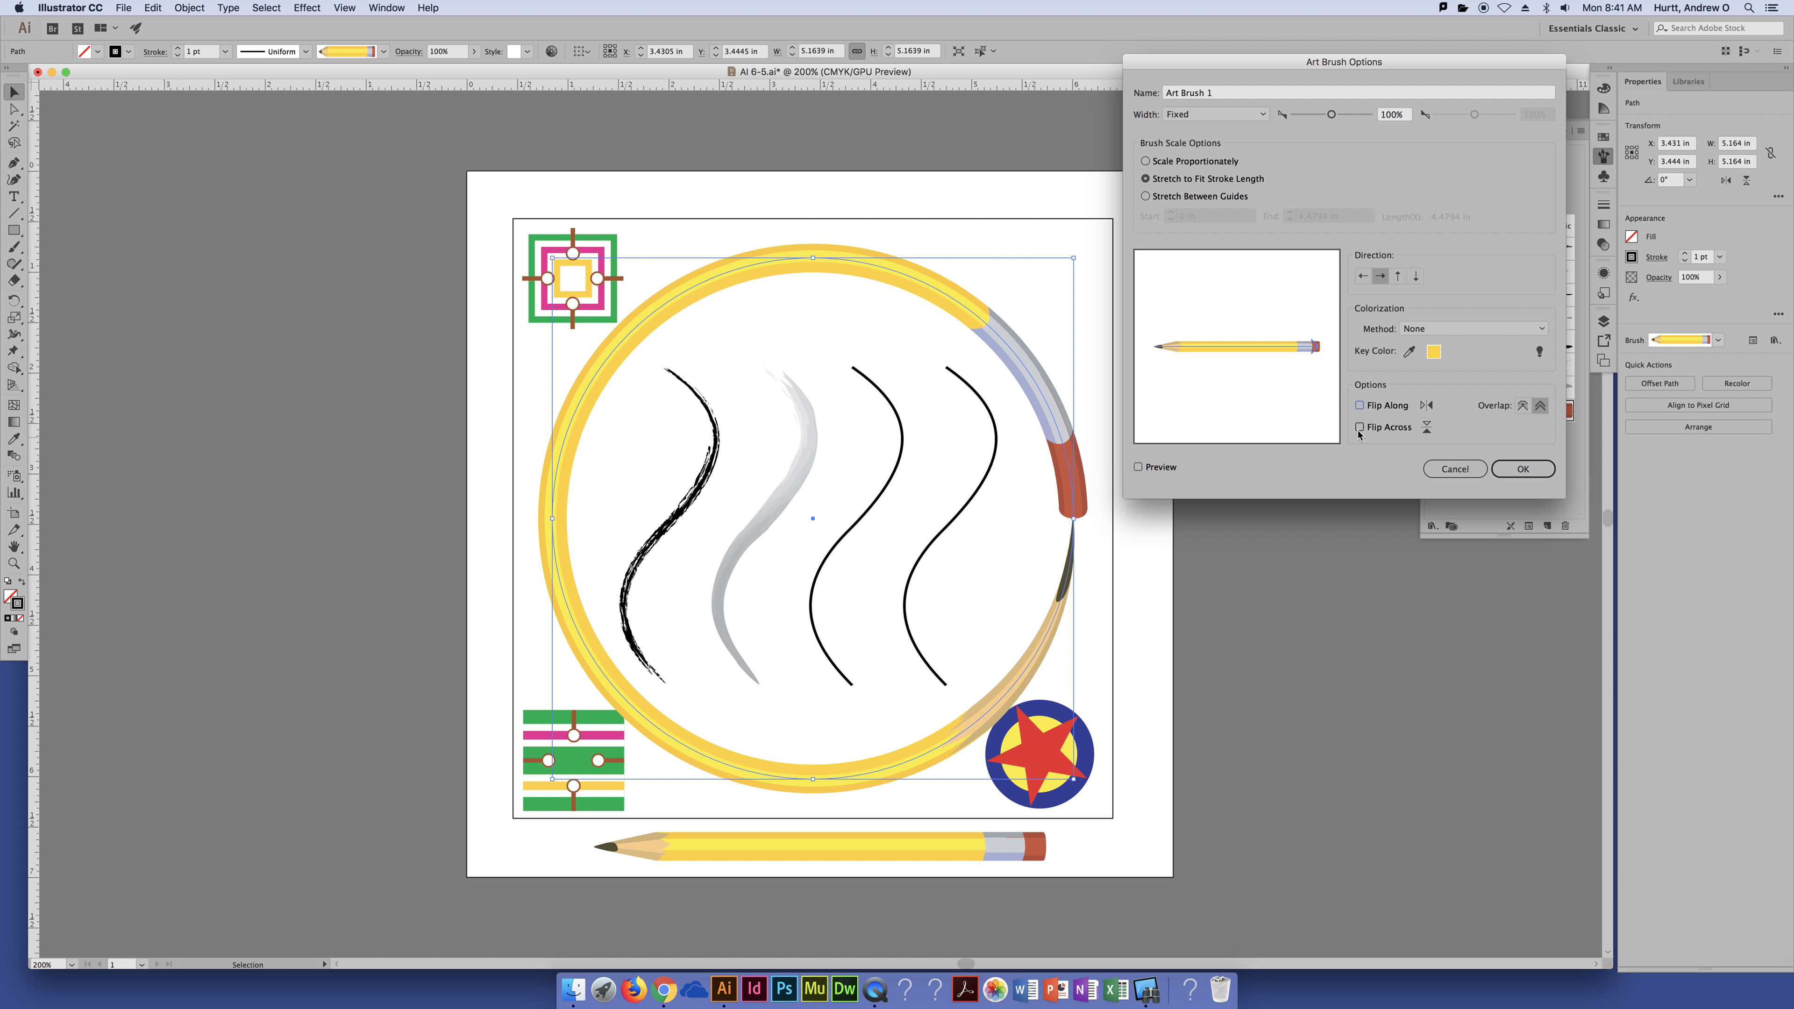
left_click(1359, 428)
left_click(1138, 468)
left_click(1360, 407)
left_click(1359, 406)
left_click(1359, 407)
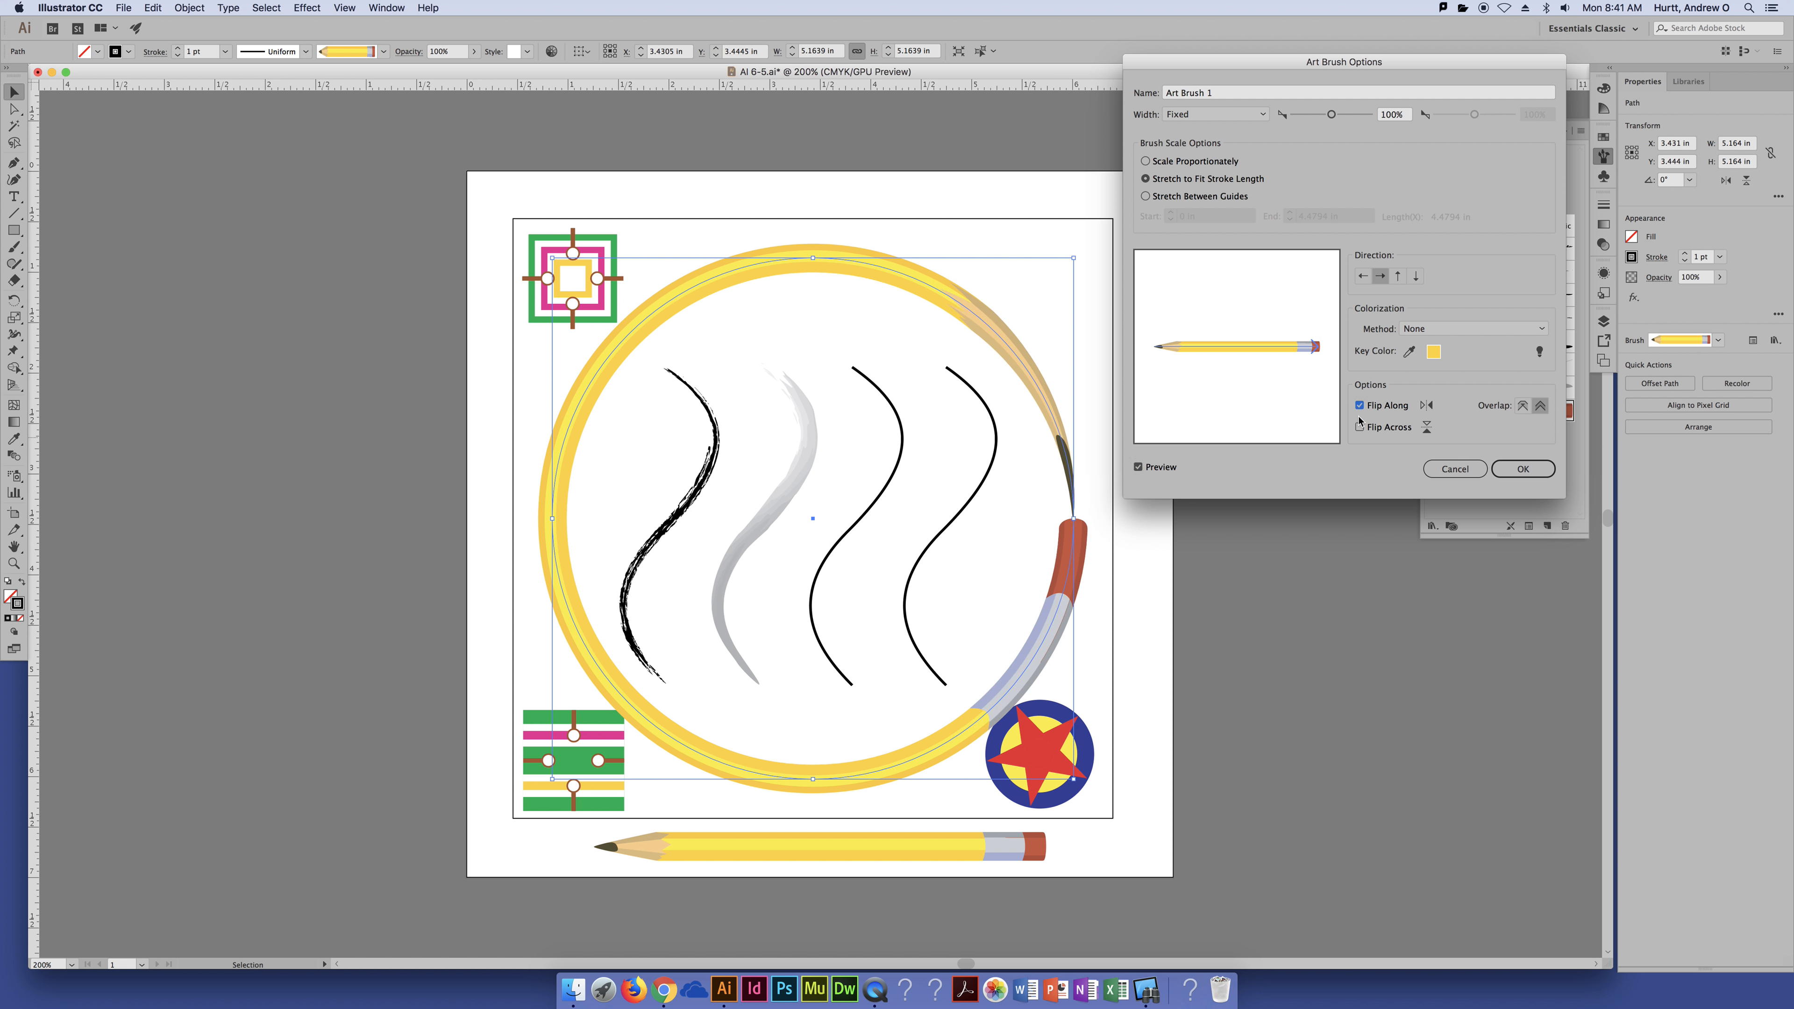
left_click(1360, 407)
Step: Compare the circle's pencil stroke with Flip Across on and off, leaving the option off
left_click(1360, 427)
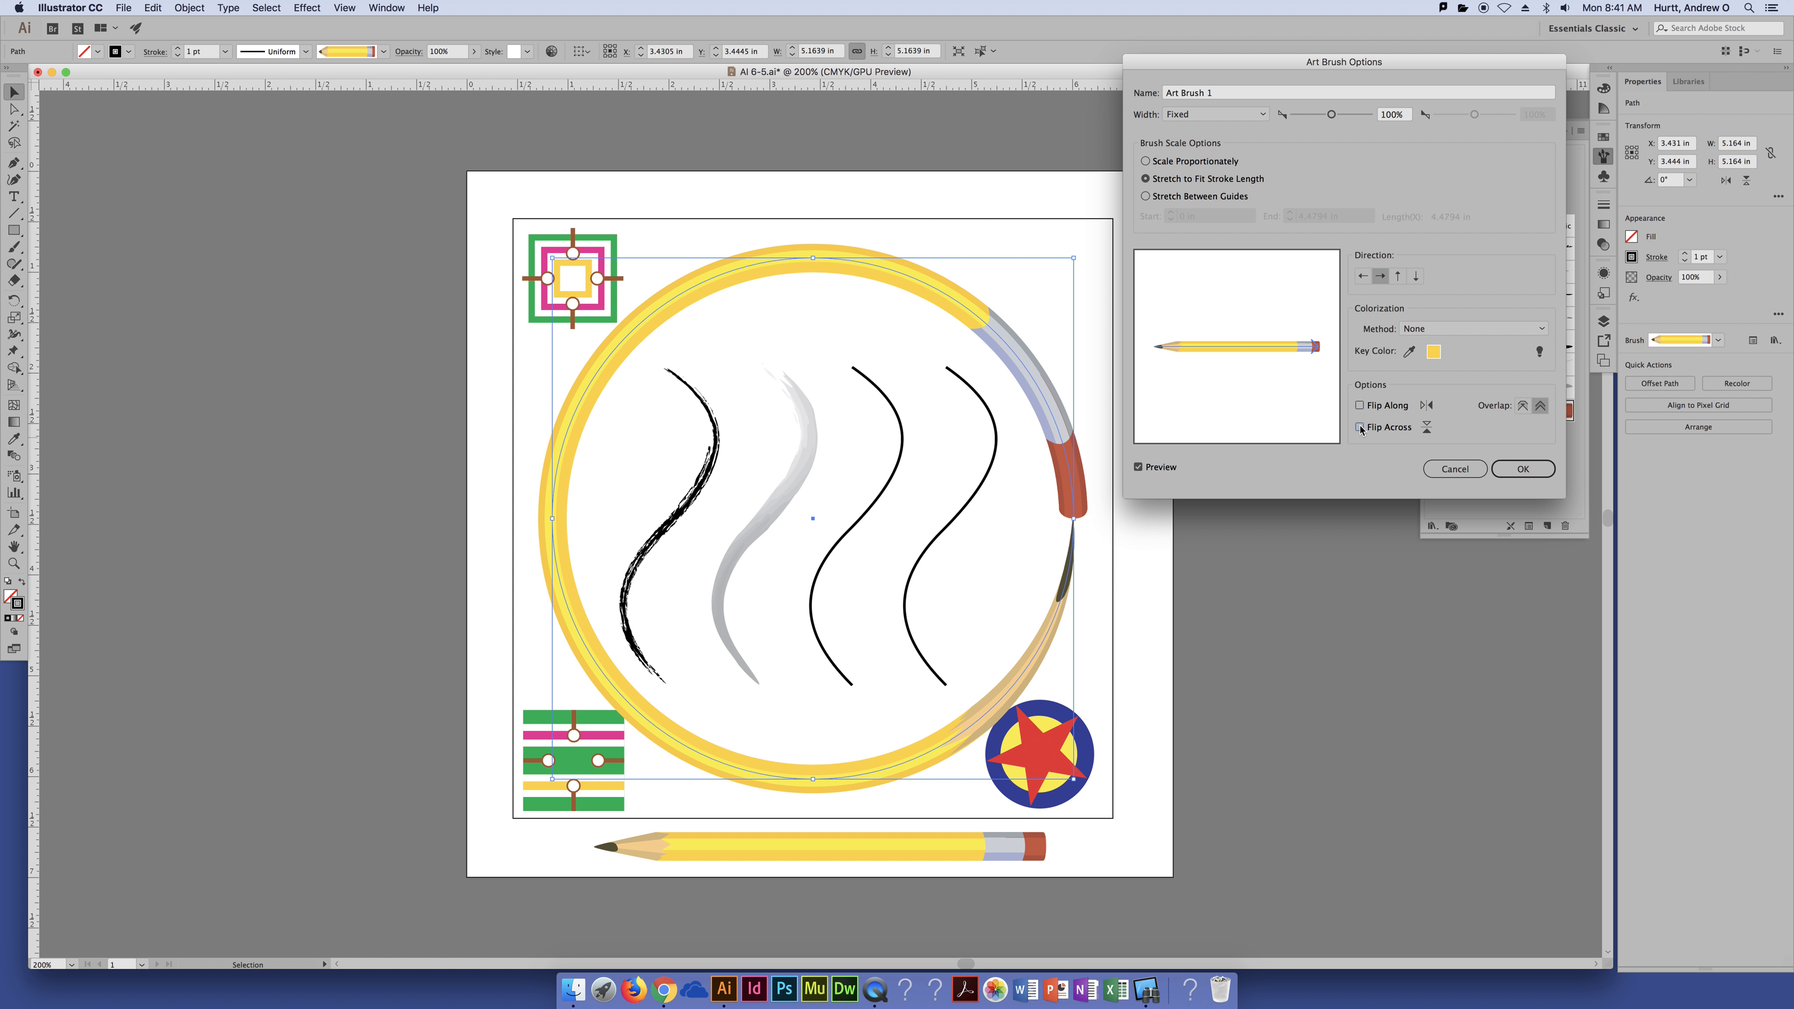
left_click(1359, 428)
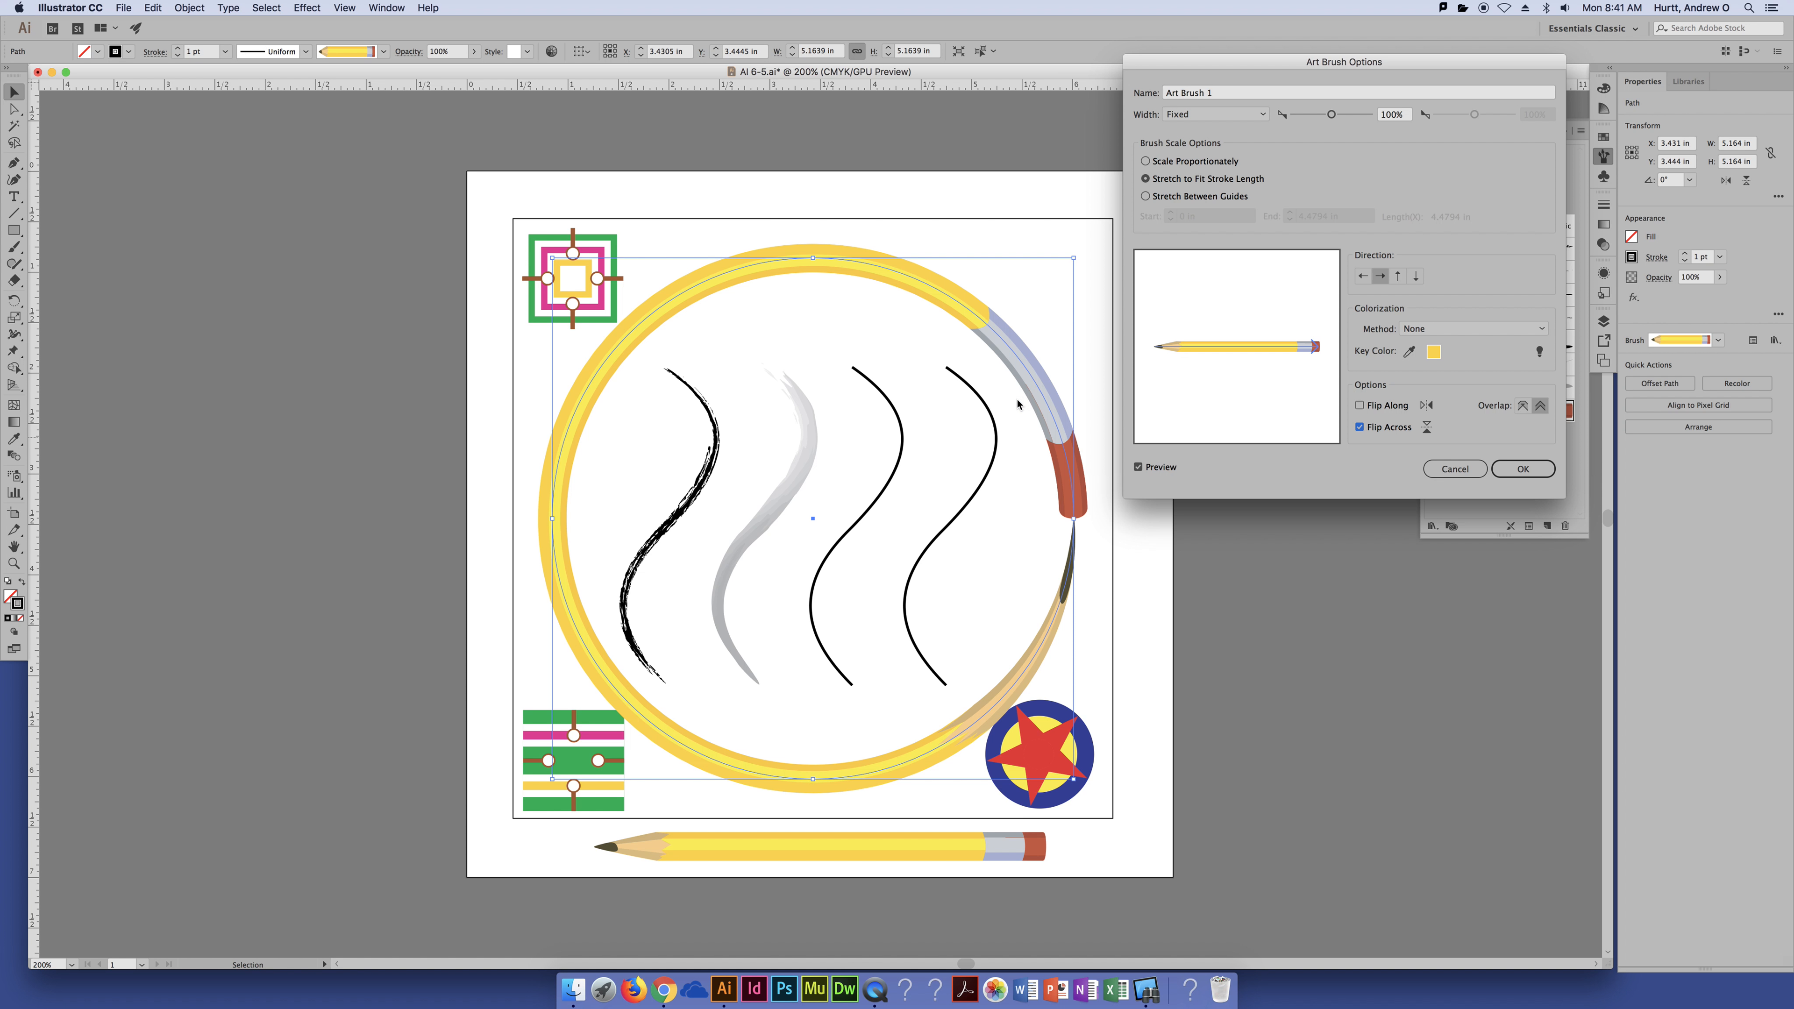
left_click(1360, 427)
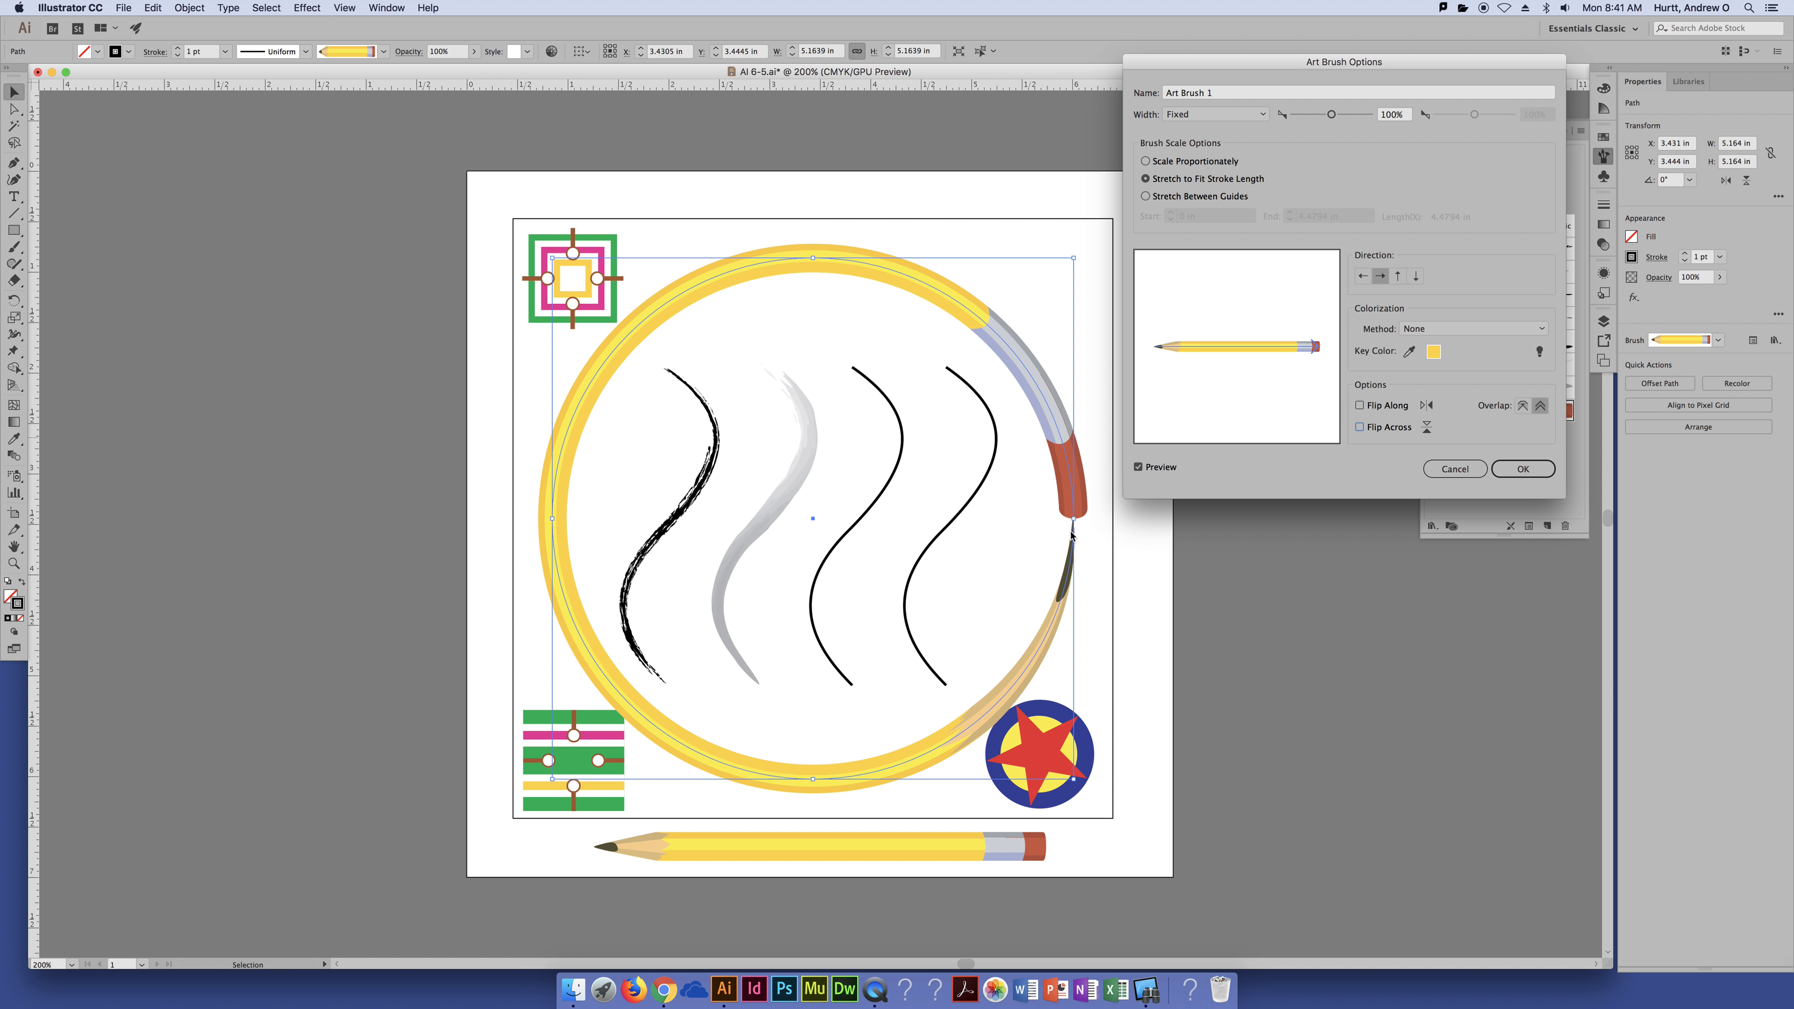
left_click(1361, 428)
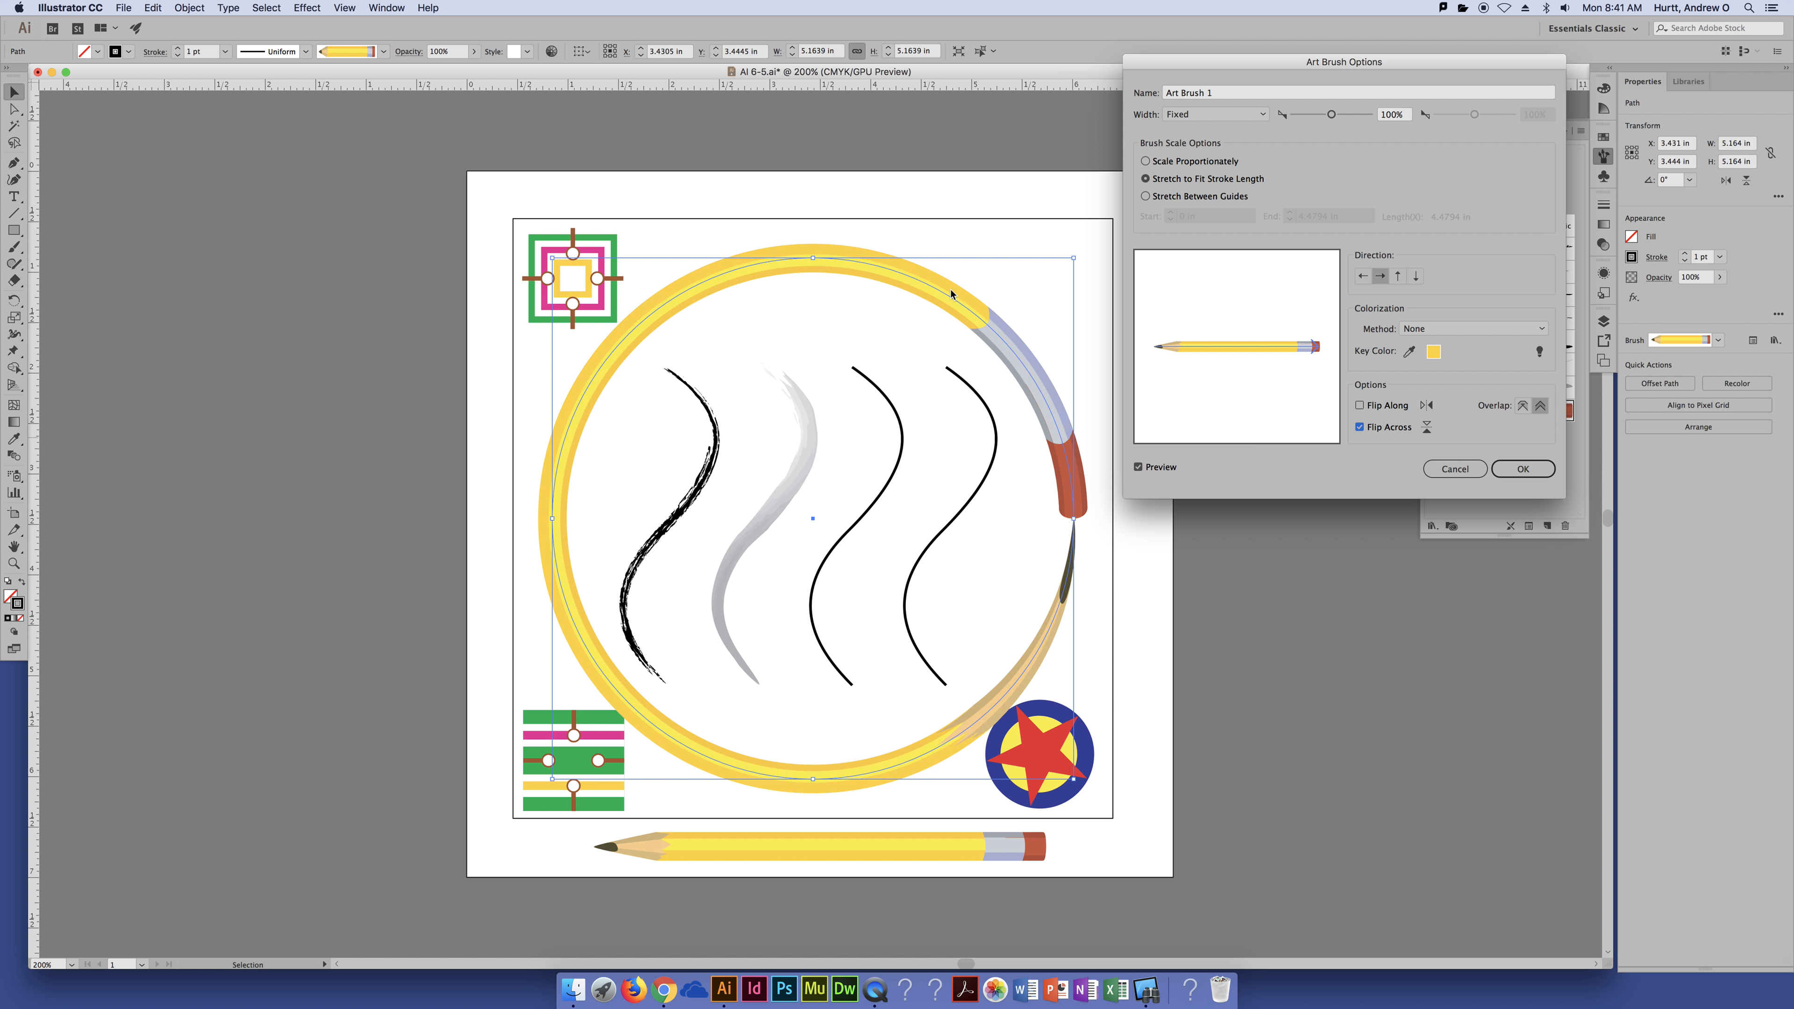
left_click(1360, 428)
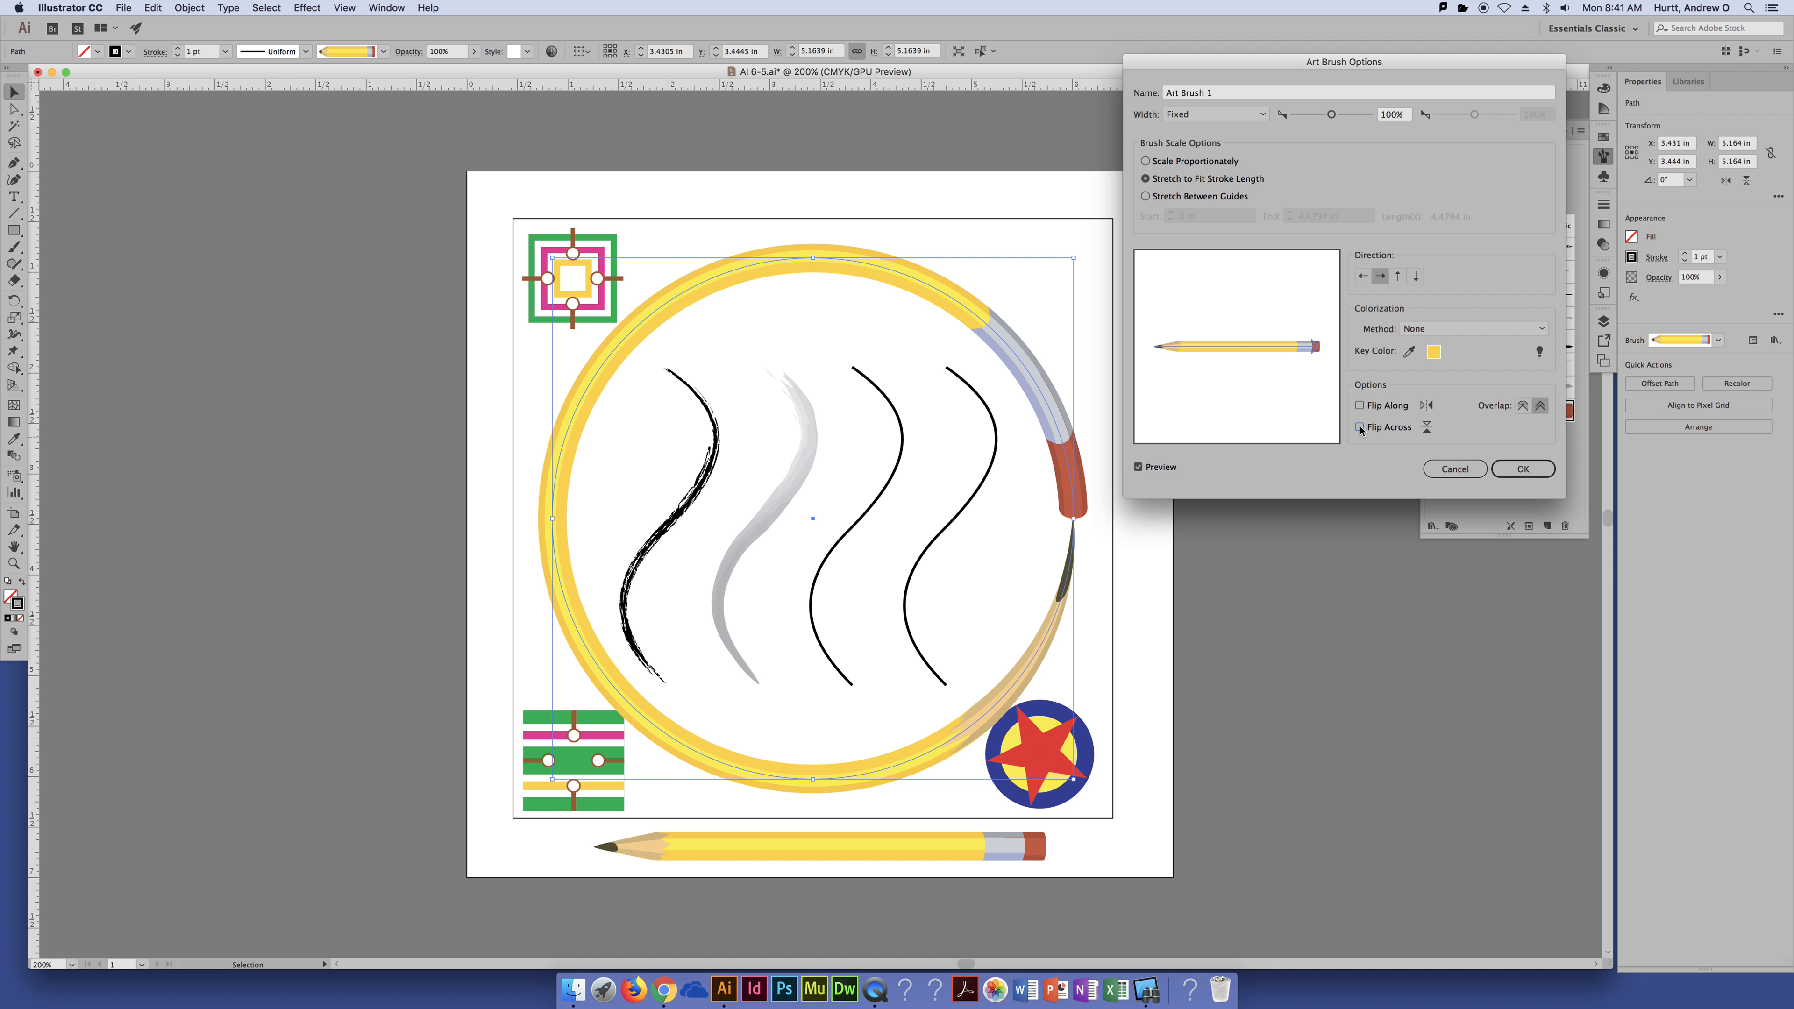
Step: Try other stroke directions for the pencil brush, and cancel the option changes
left_click(1362, 276)
left_click(1393, 279)
left_click(1364, 277)
left_click(1461, 472)
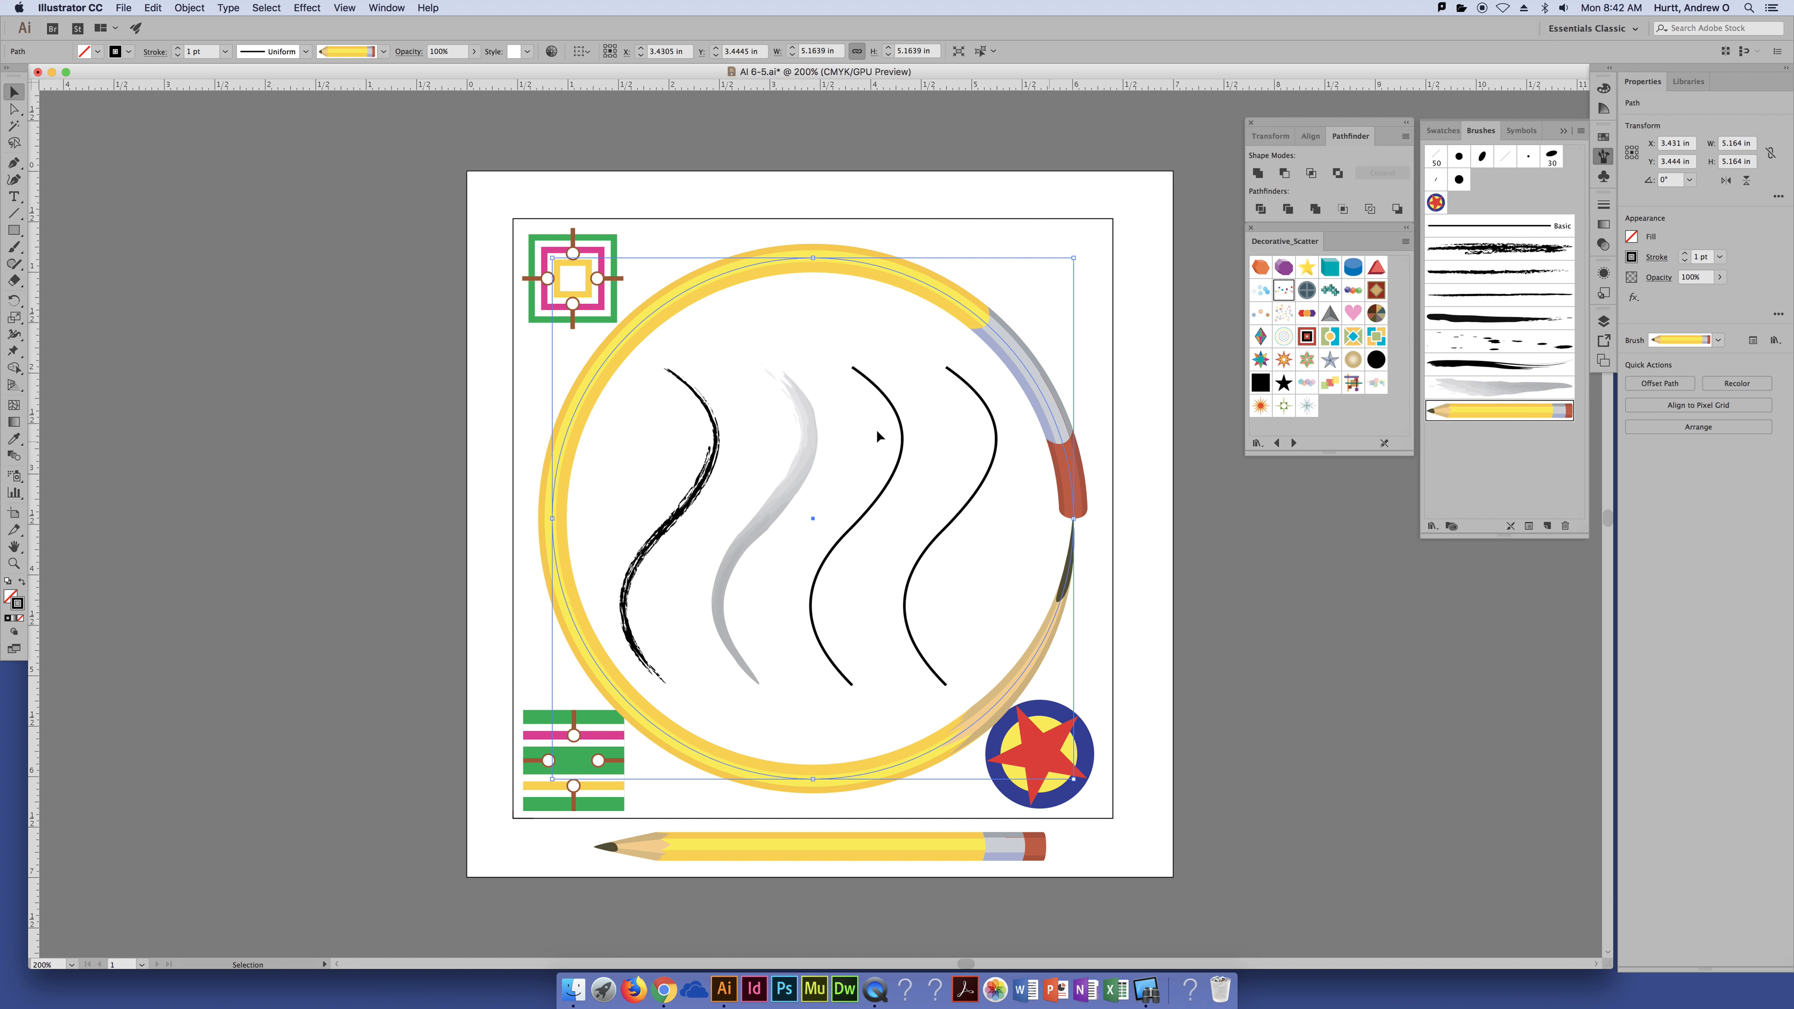
Step: Apply the pencil art brush to the third wavy line
left_click(903, 433)
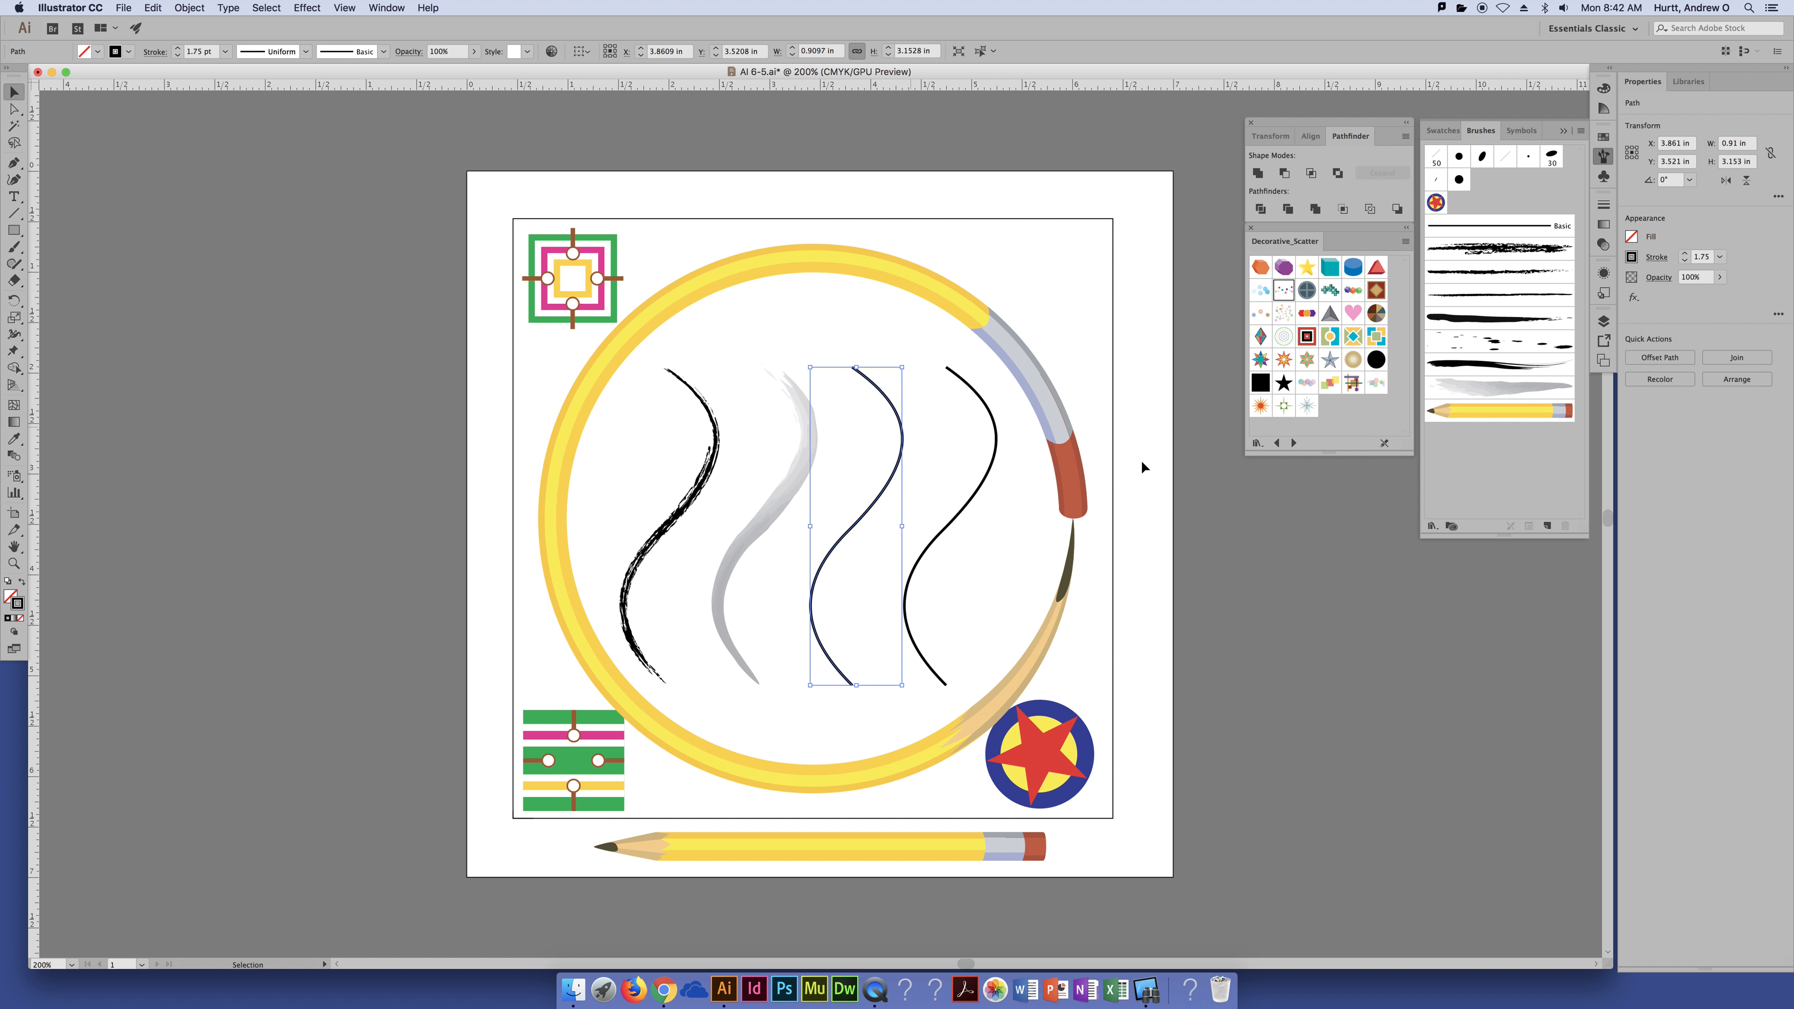
left_click(1522, 411)
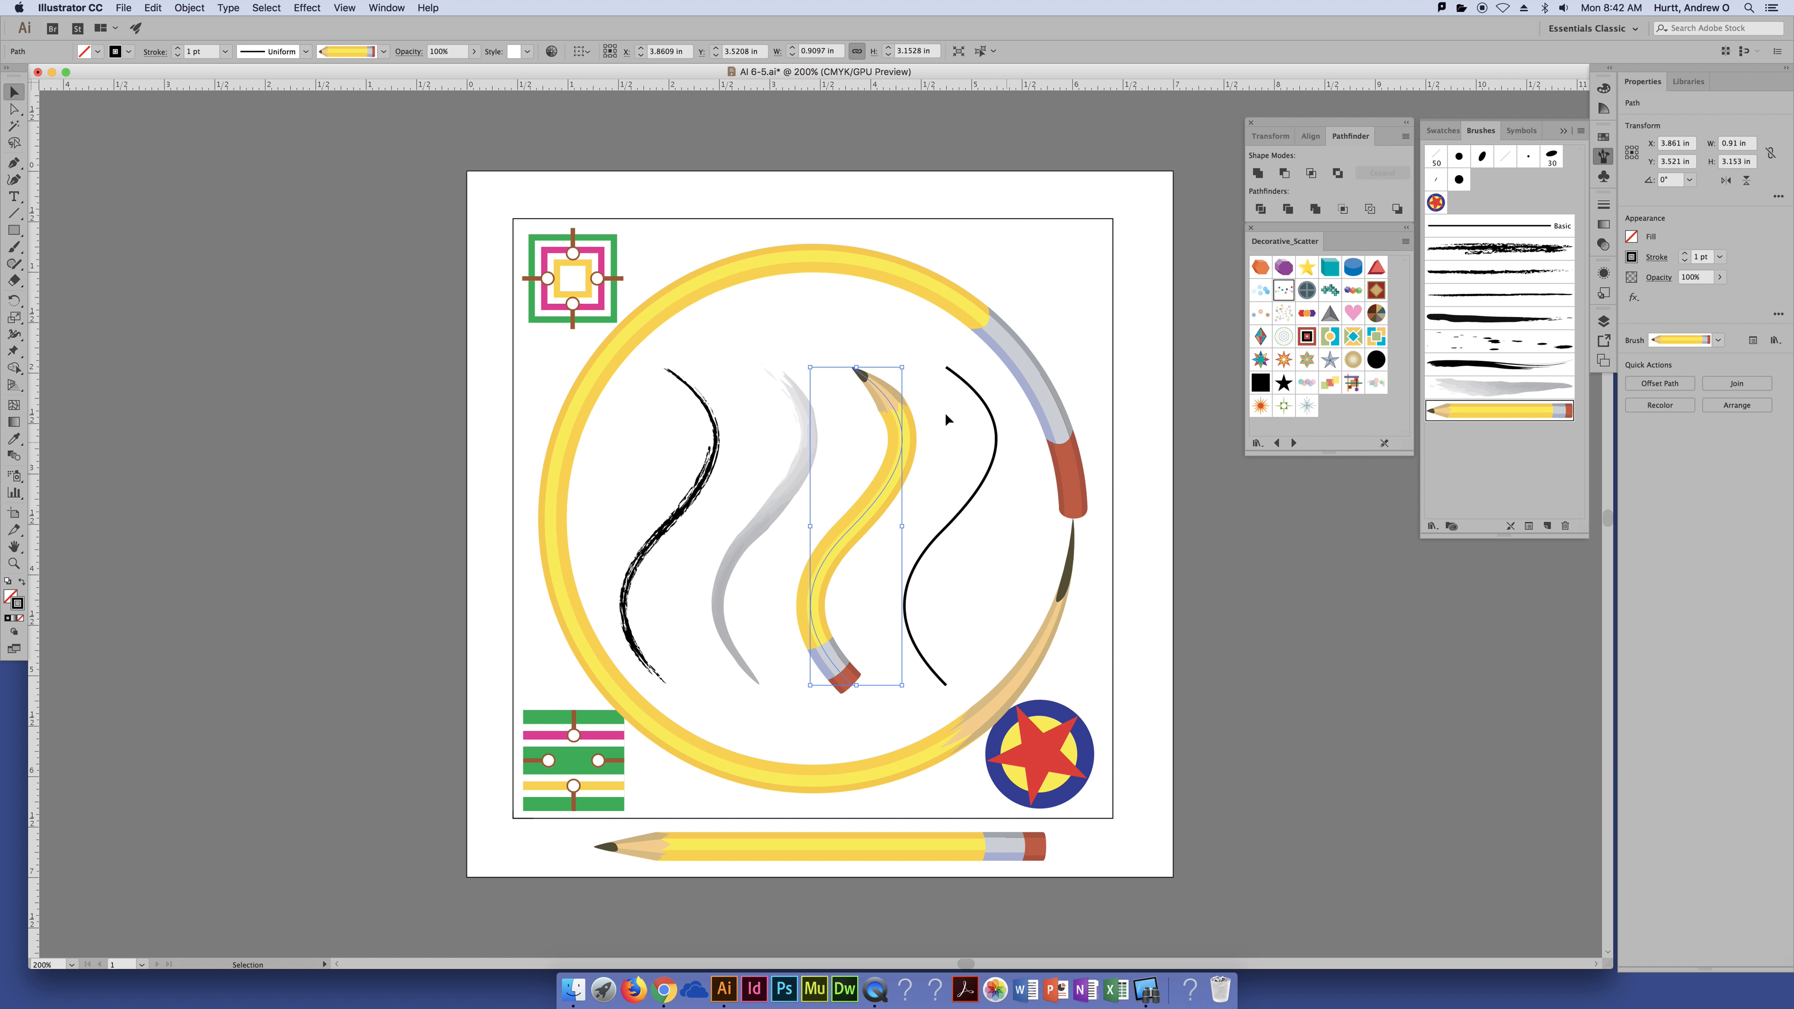
Step: Reopen the pencil brush's options and try different stroke directions, ending on right-to-left
double_click(1536, 417)
left_click(1362, 276)
left_click(1412, 276)
left_click(1381, 277)
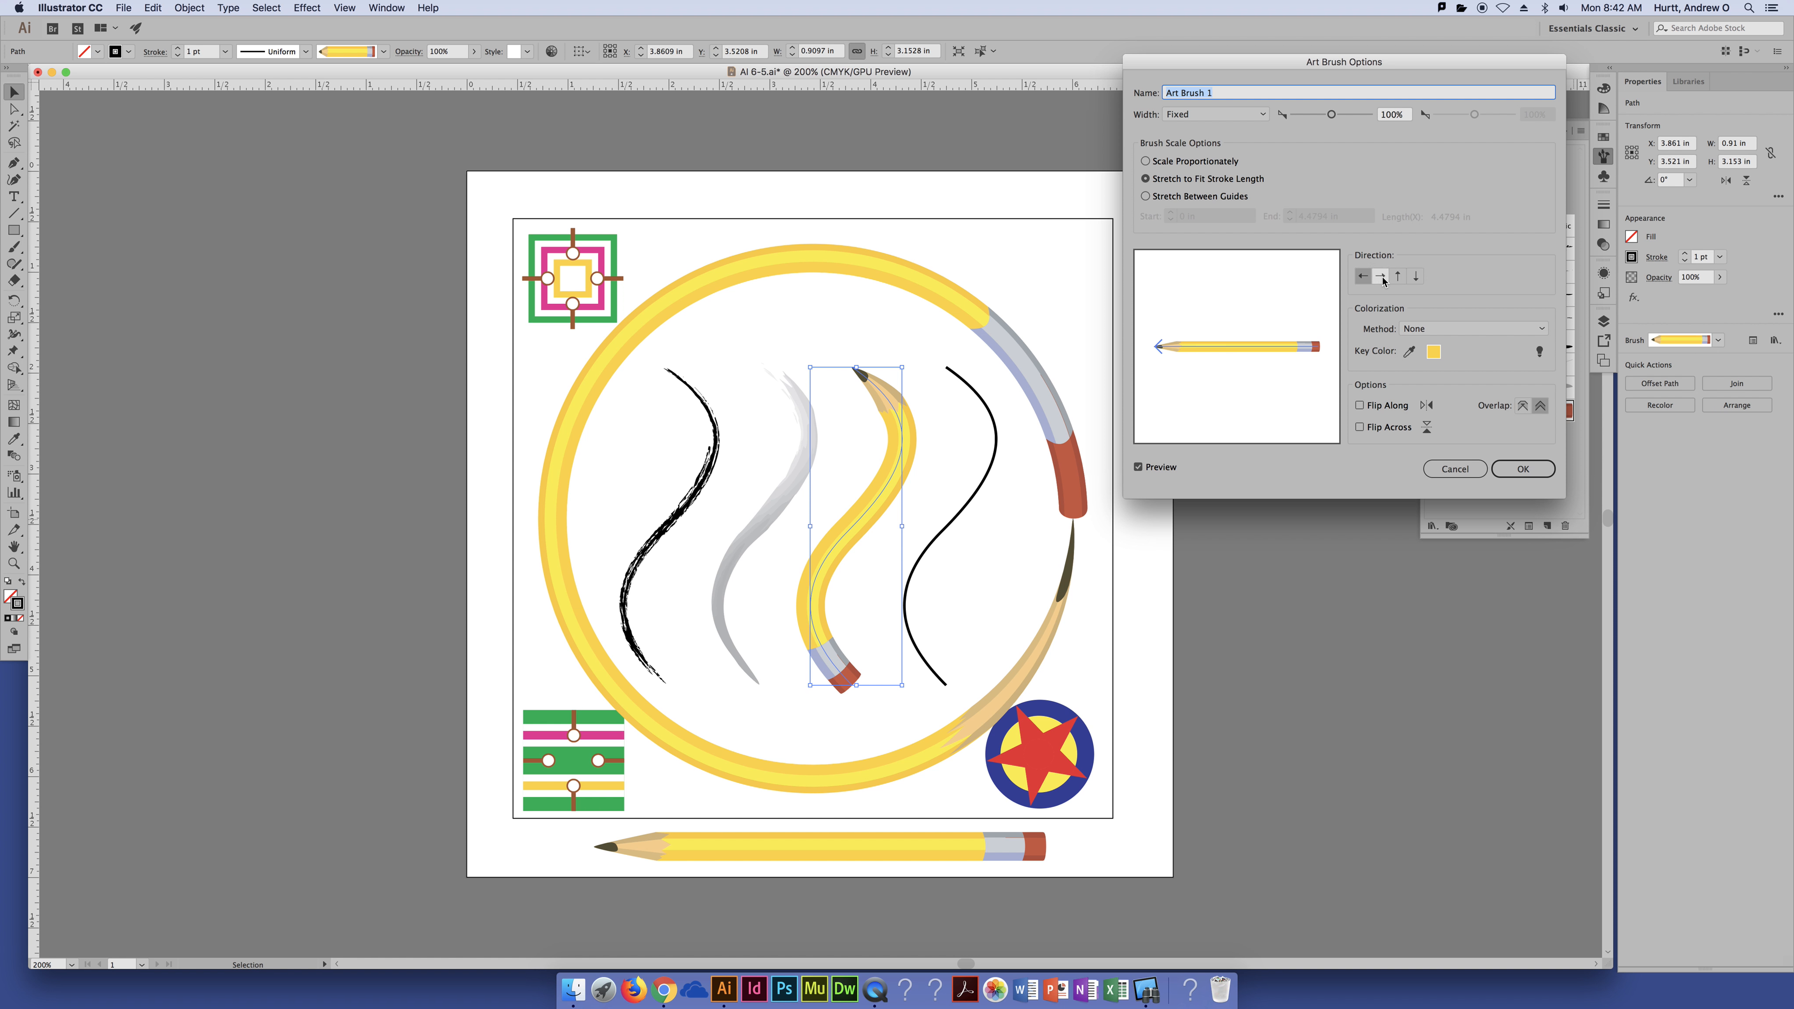
left_click(1364, 279)
Step: Try Flip Along and Flip Across on the wavy line and circle pencil strokes, and cancel the option changes
left_click(1360, 407)
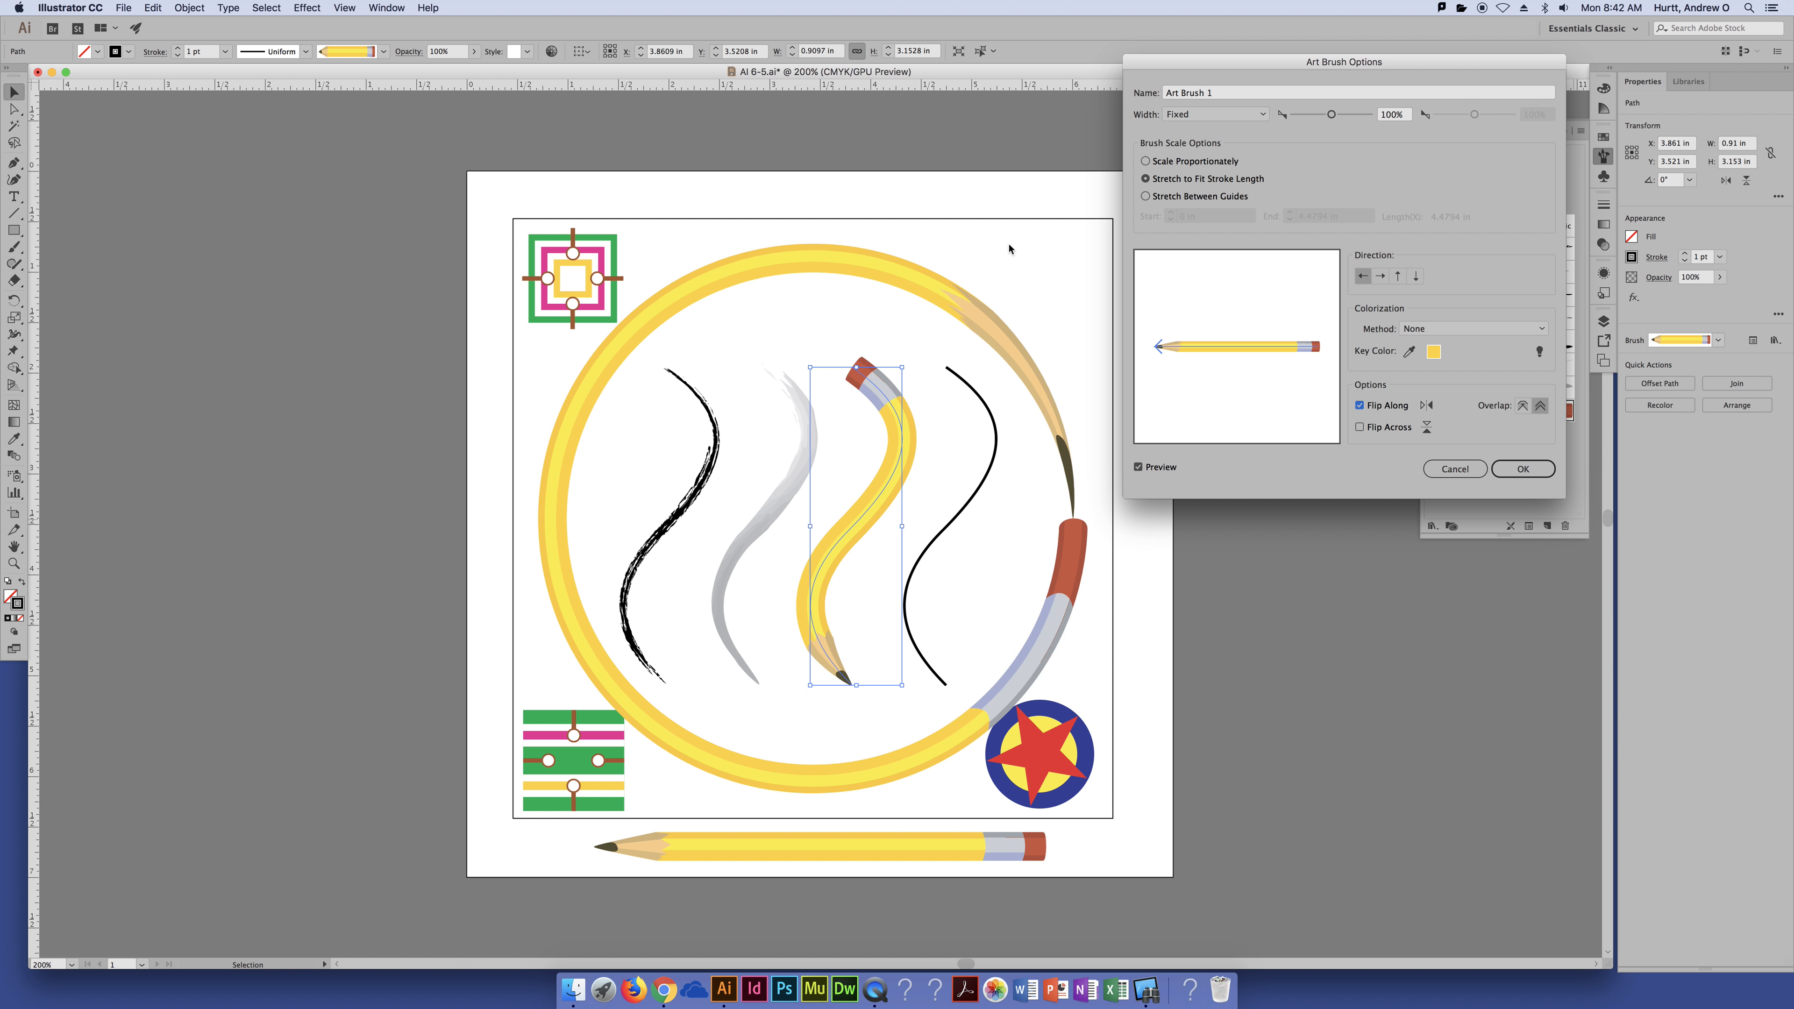
left_click(1360, 407)
left_click(1360, 406)
left_click(1360, 407)
left_click(1360, 406)
left_click(1359, 407)
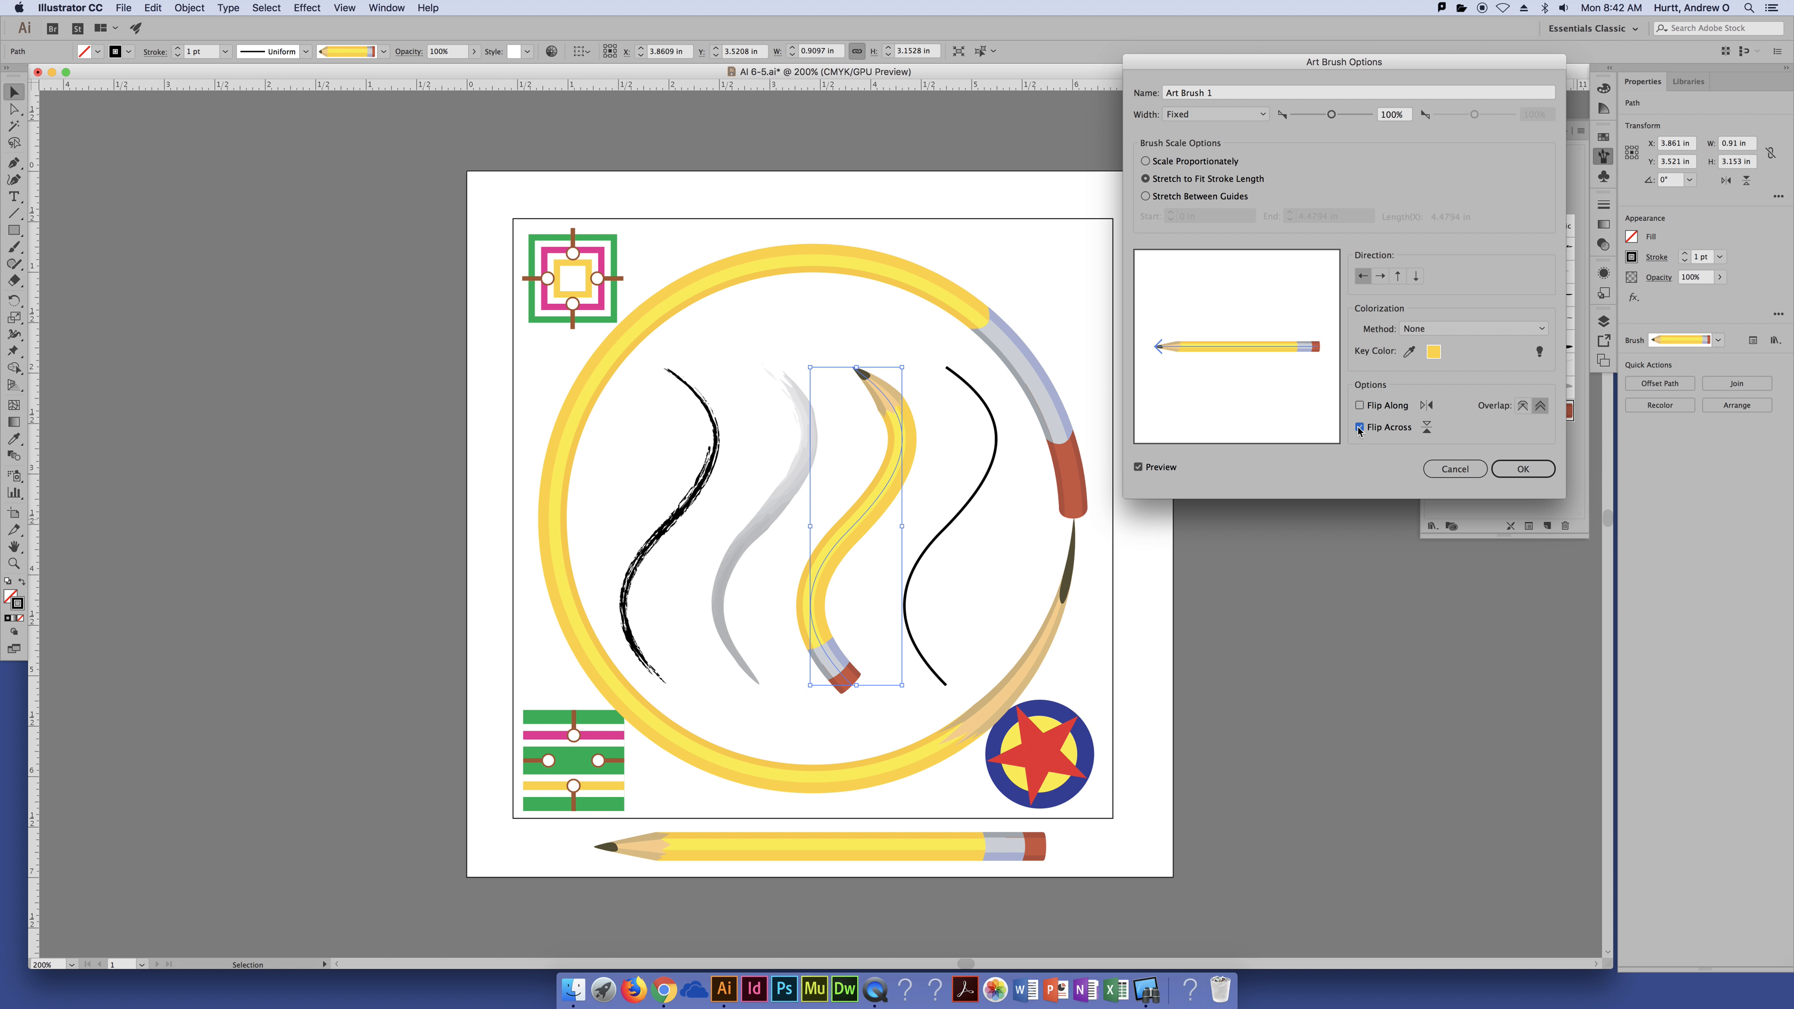
left_click(1457, 472)
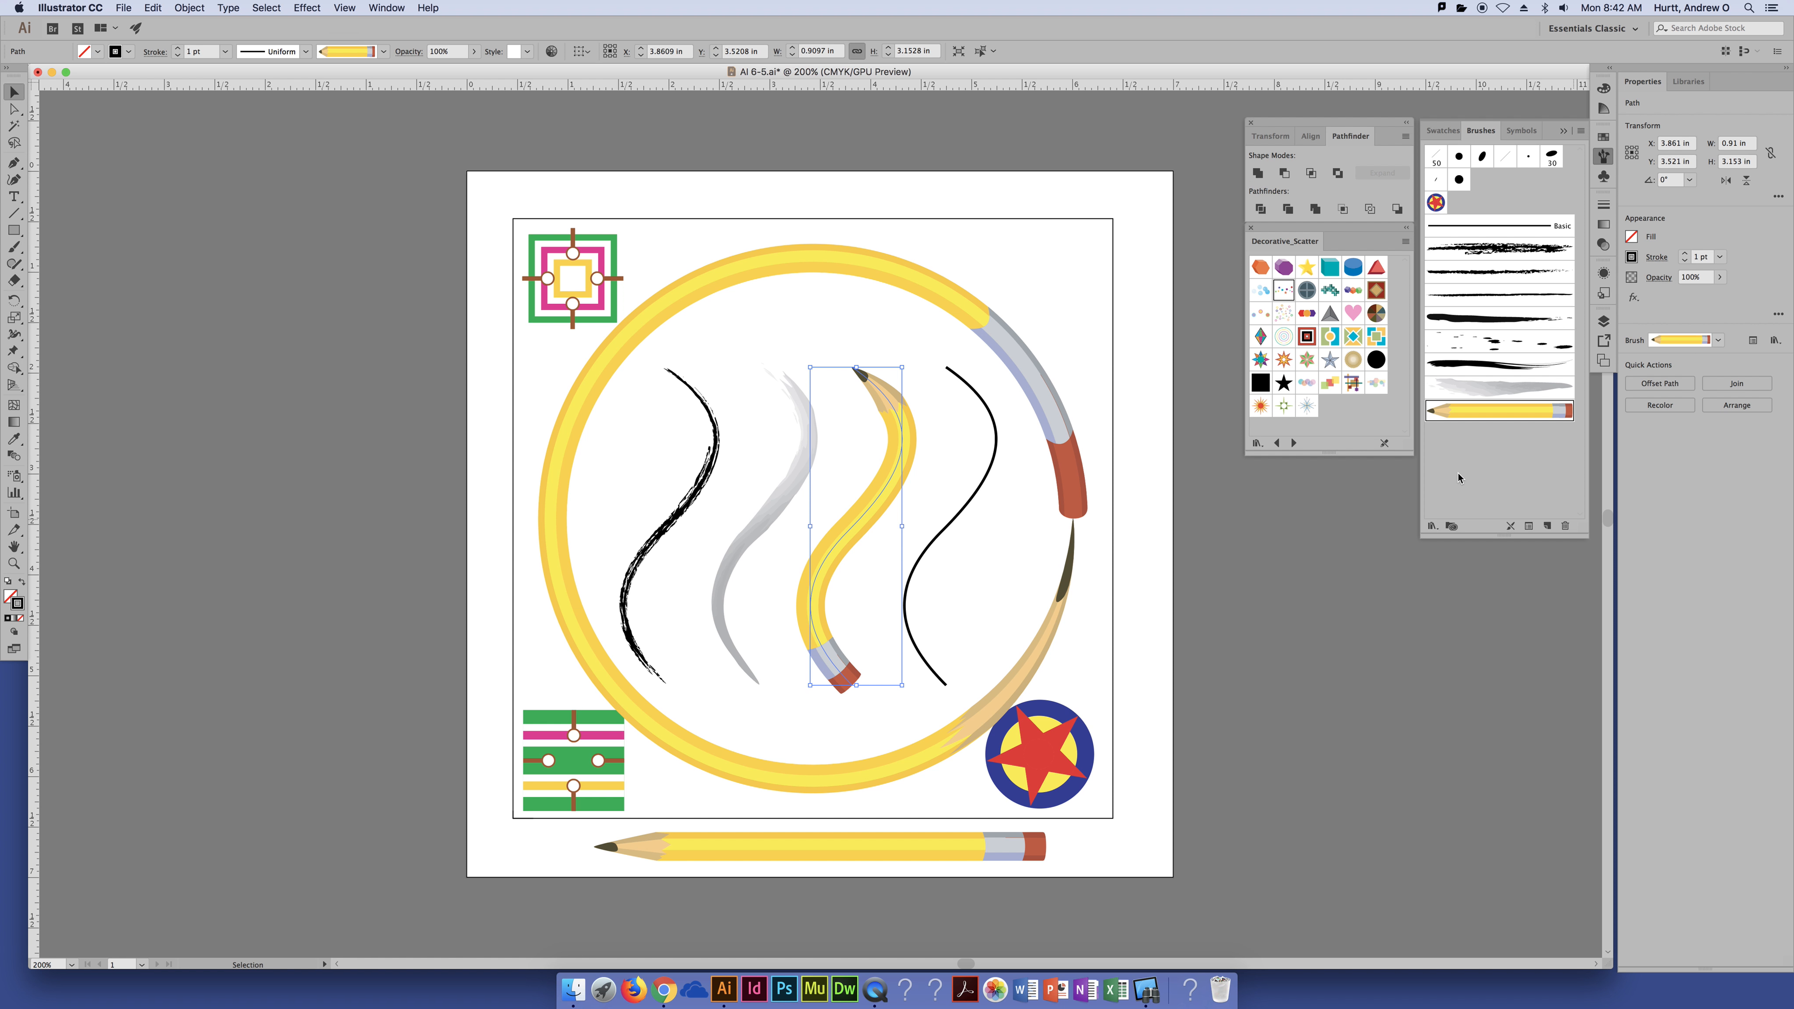
Step: Clear the current selection, and start a new pattern brush from the striped square artwork
left_click(1437, 478)
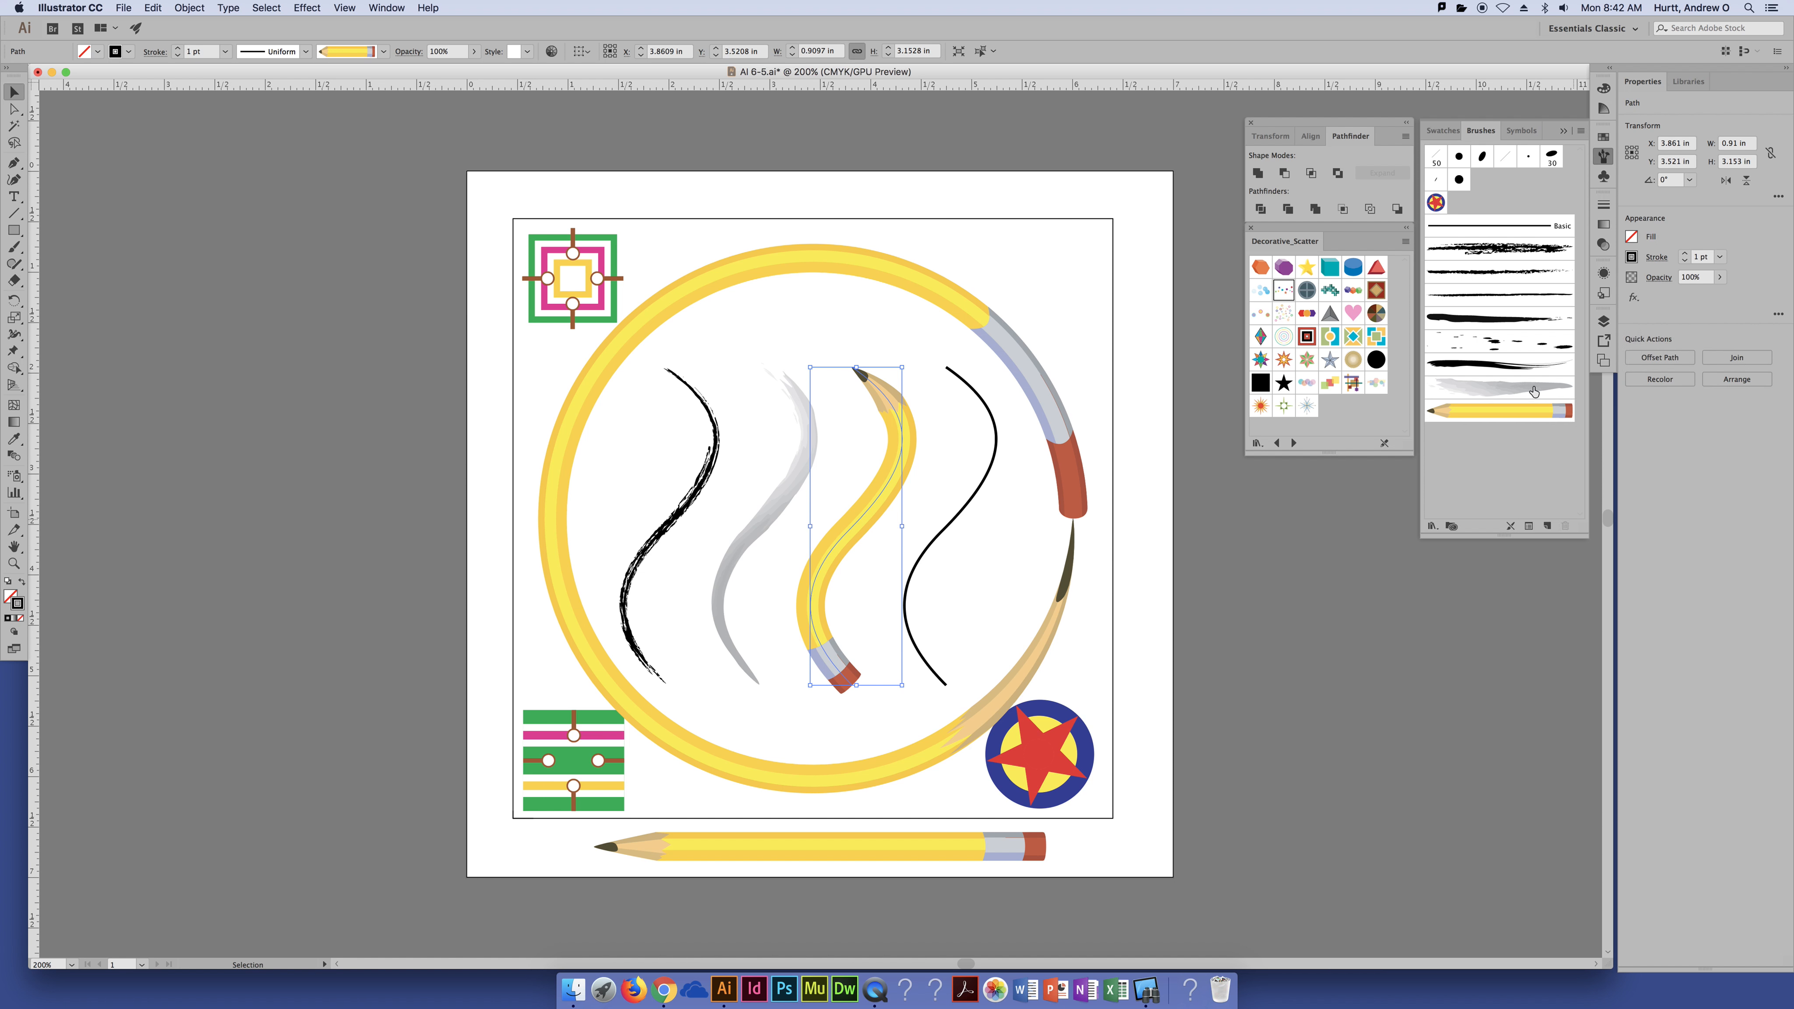
left_click(1017, 246)
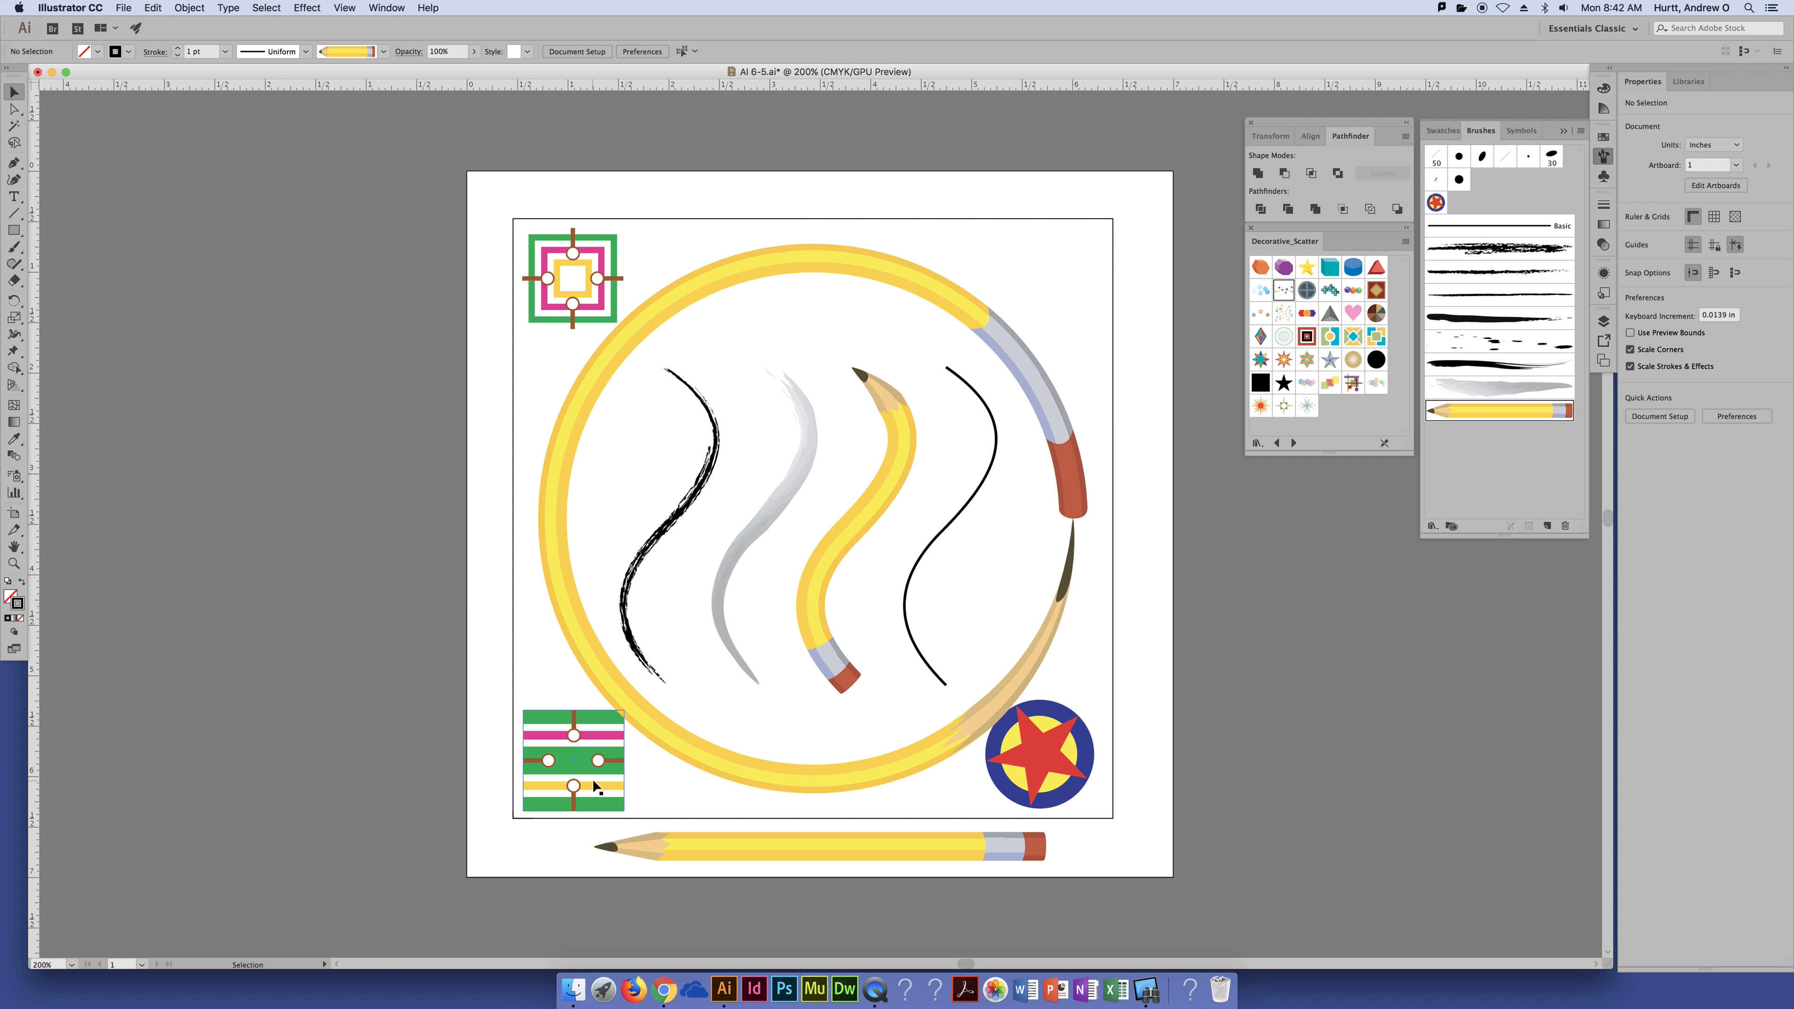
left_click(593, 784)
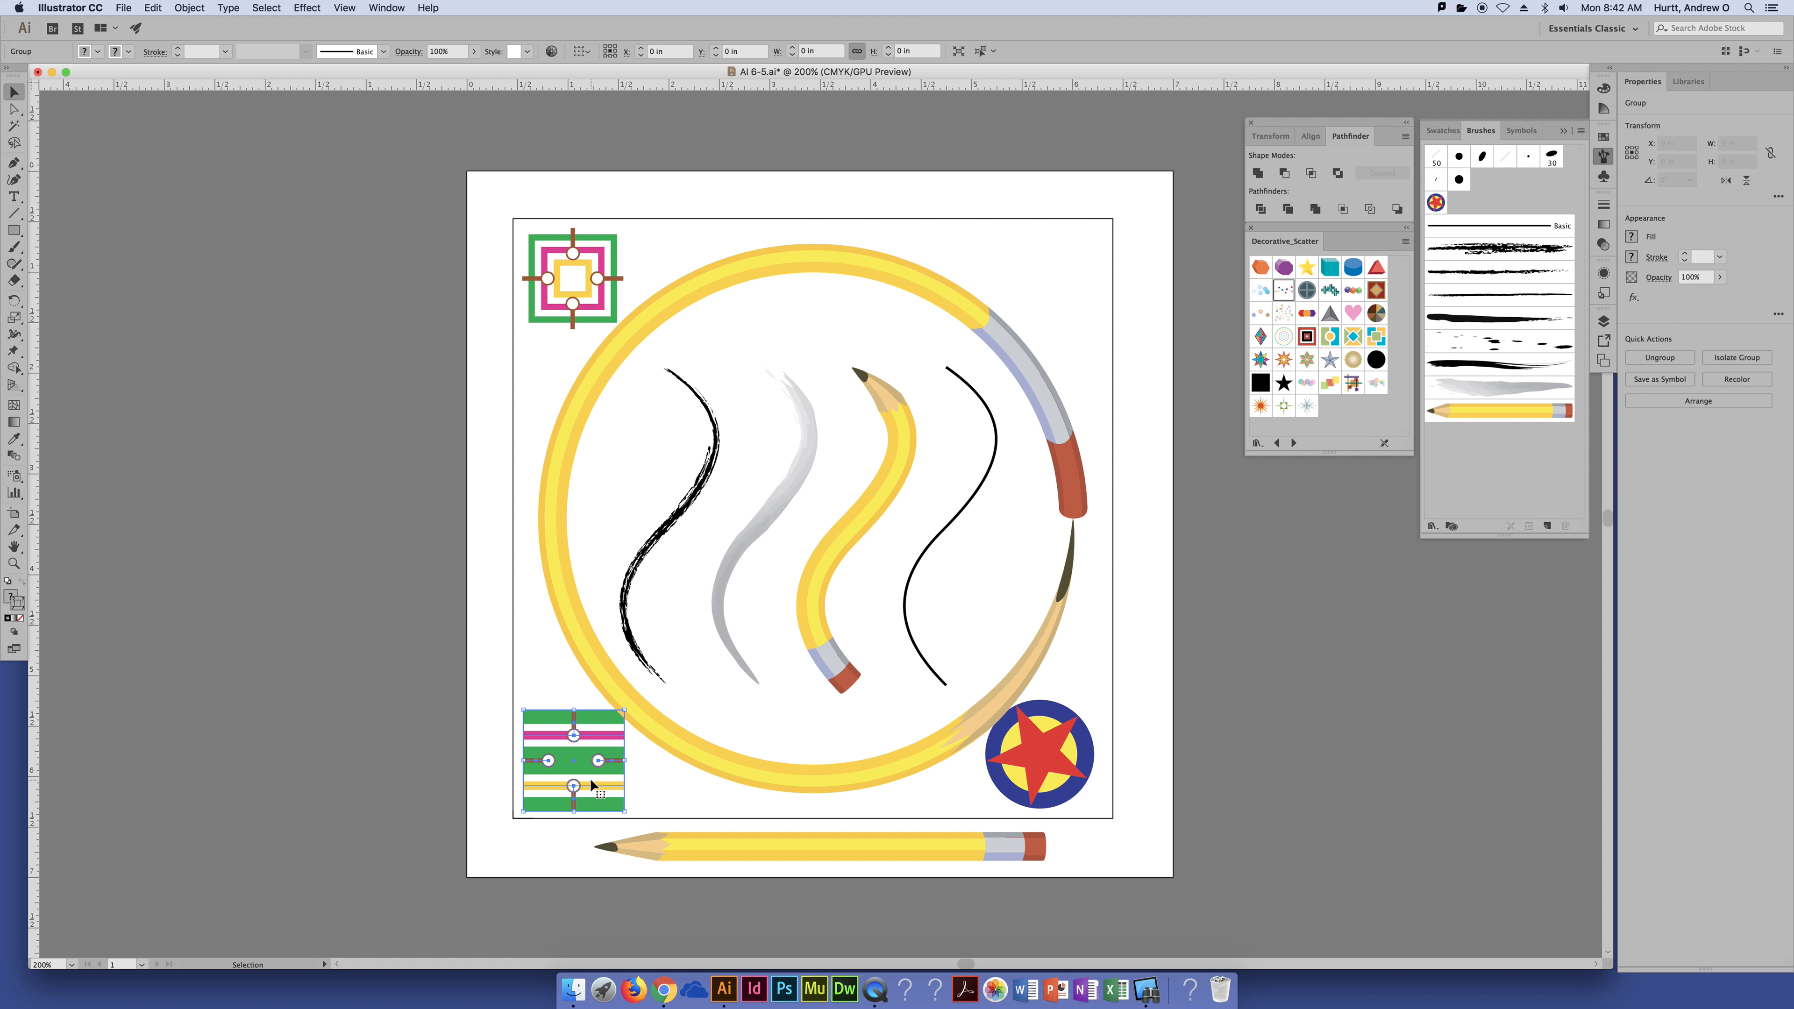
left_click(1581, 131)
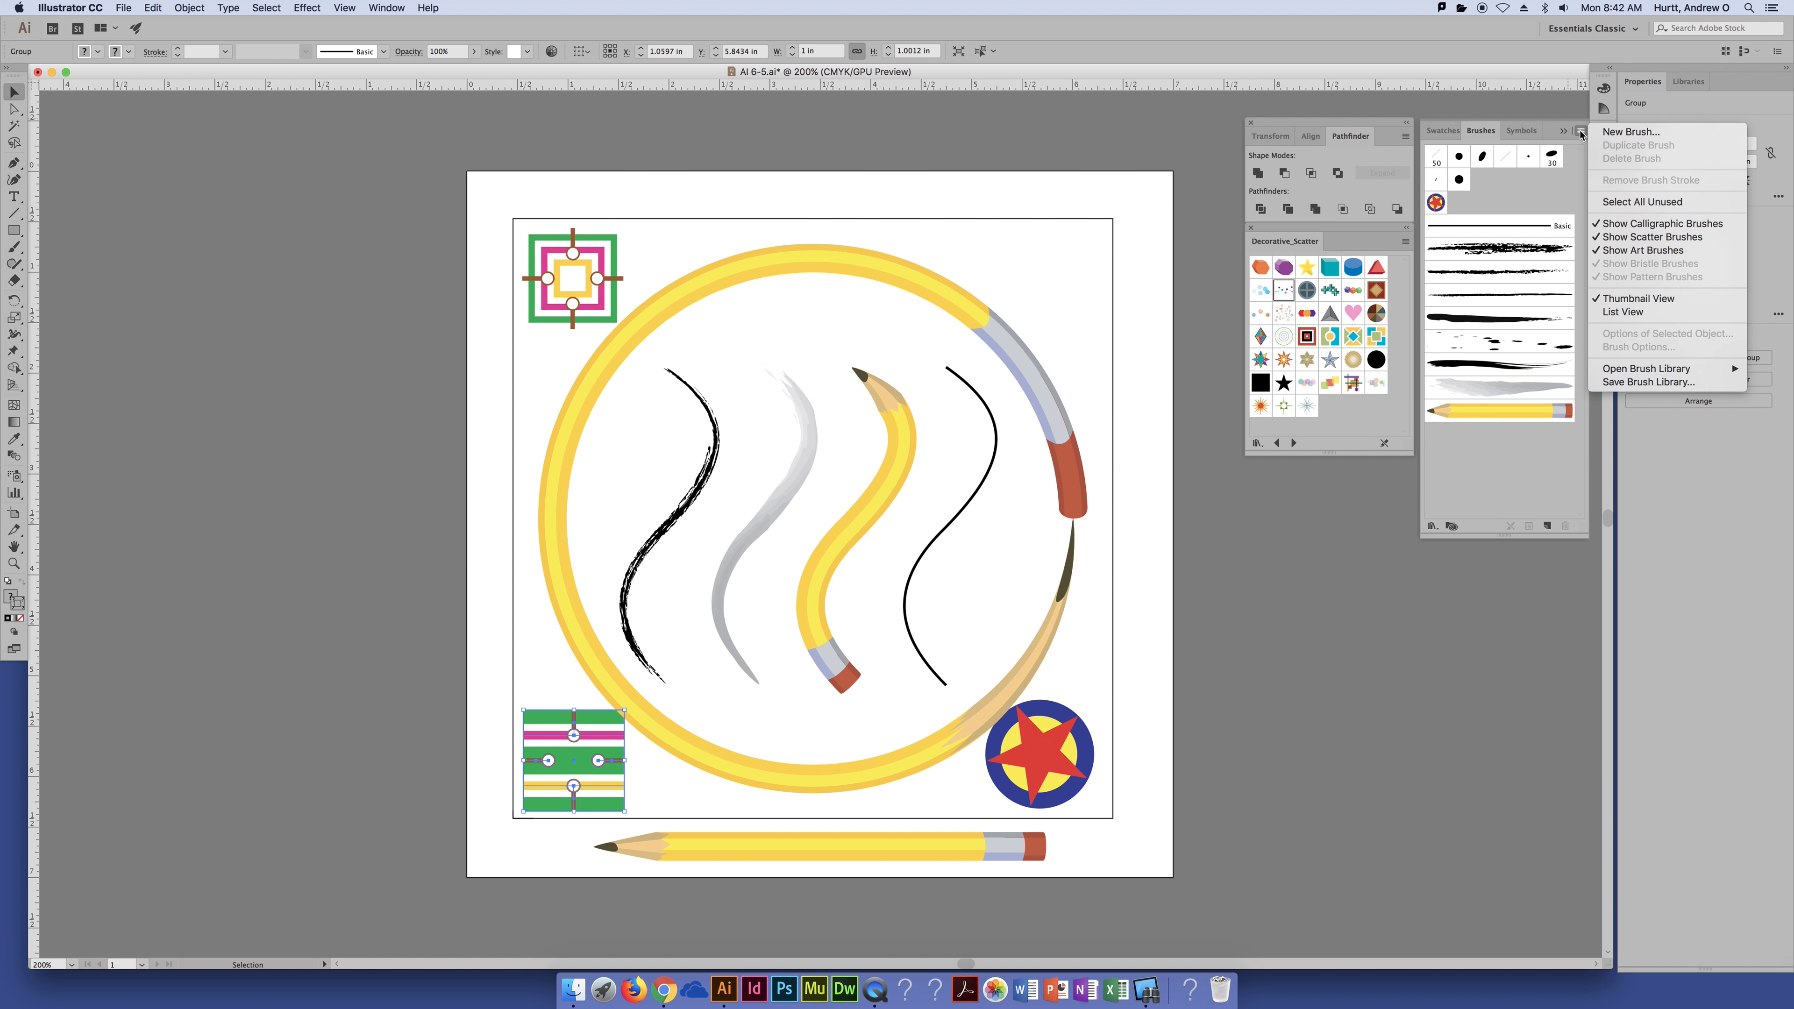
left_click(1598, 132)
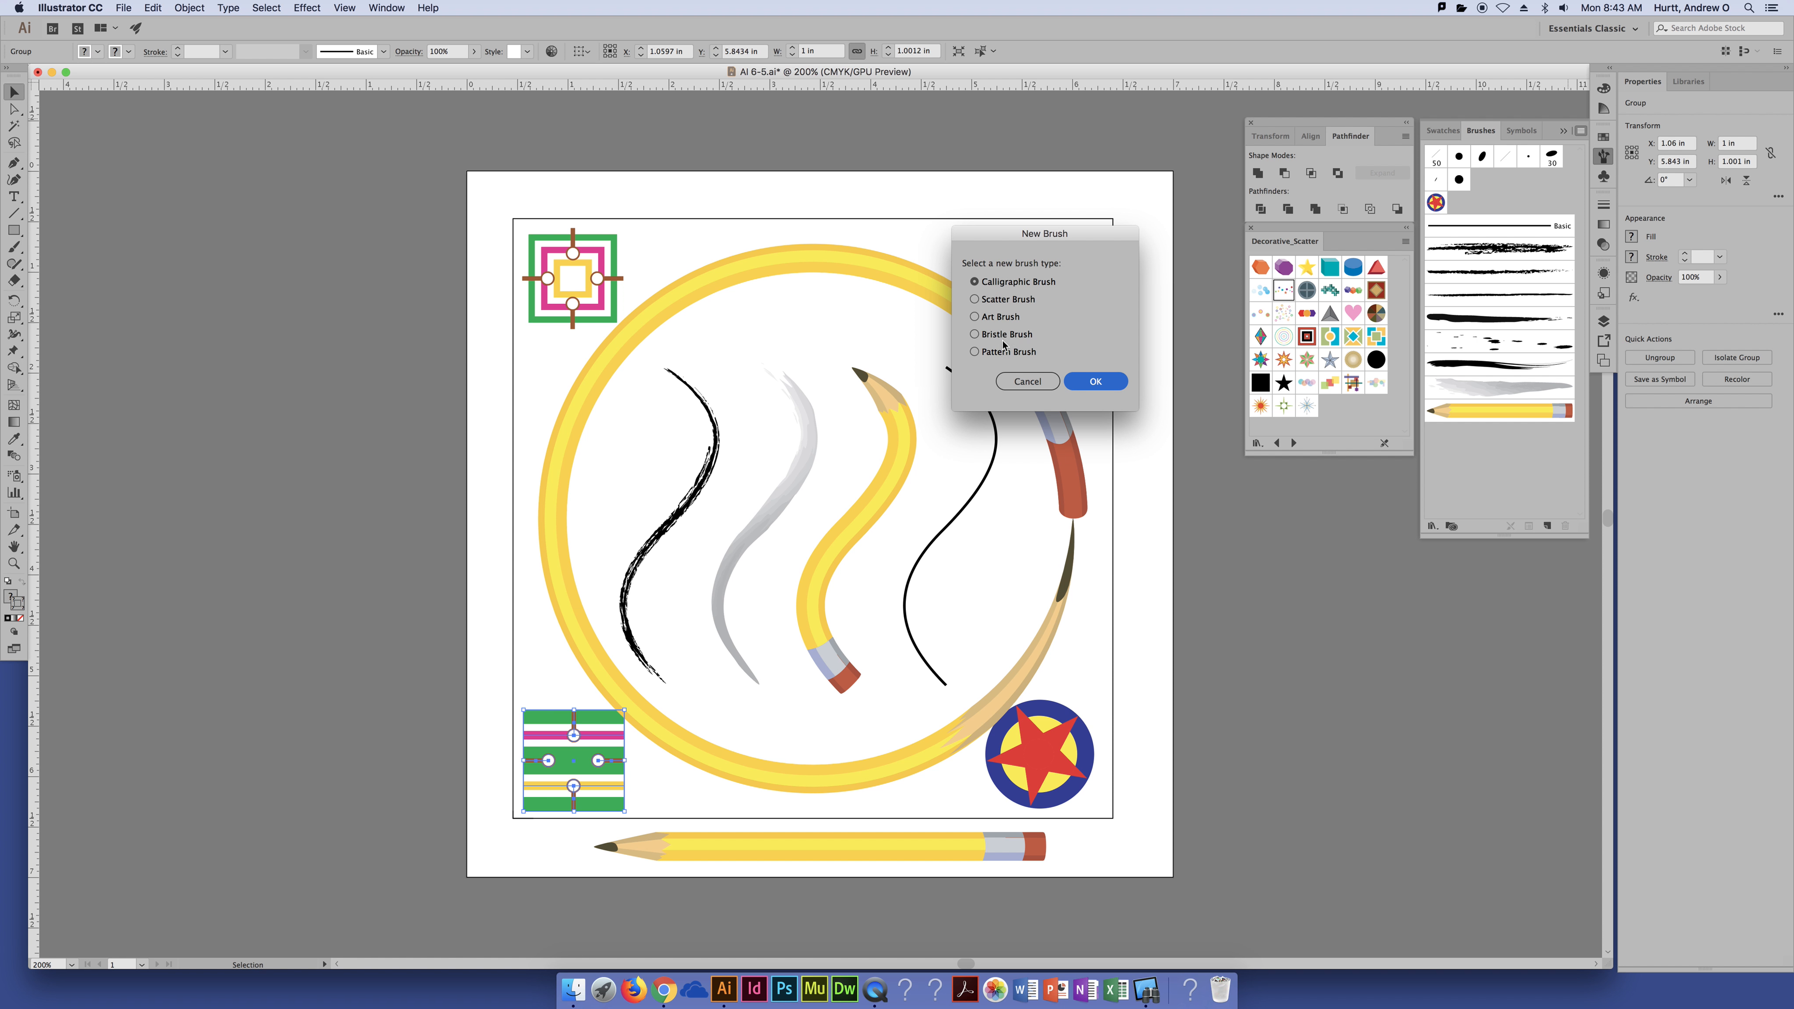
left_click(1012, 353)
left_click(1091, 383)
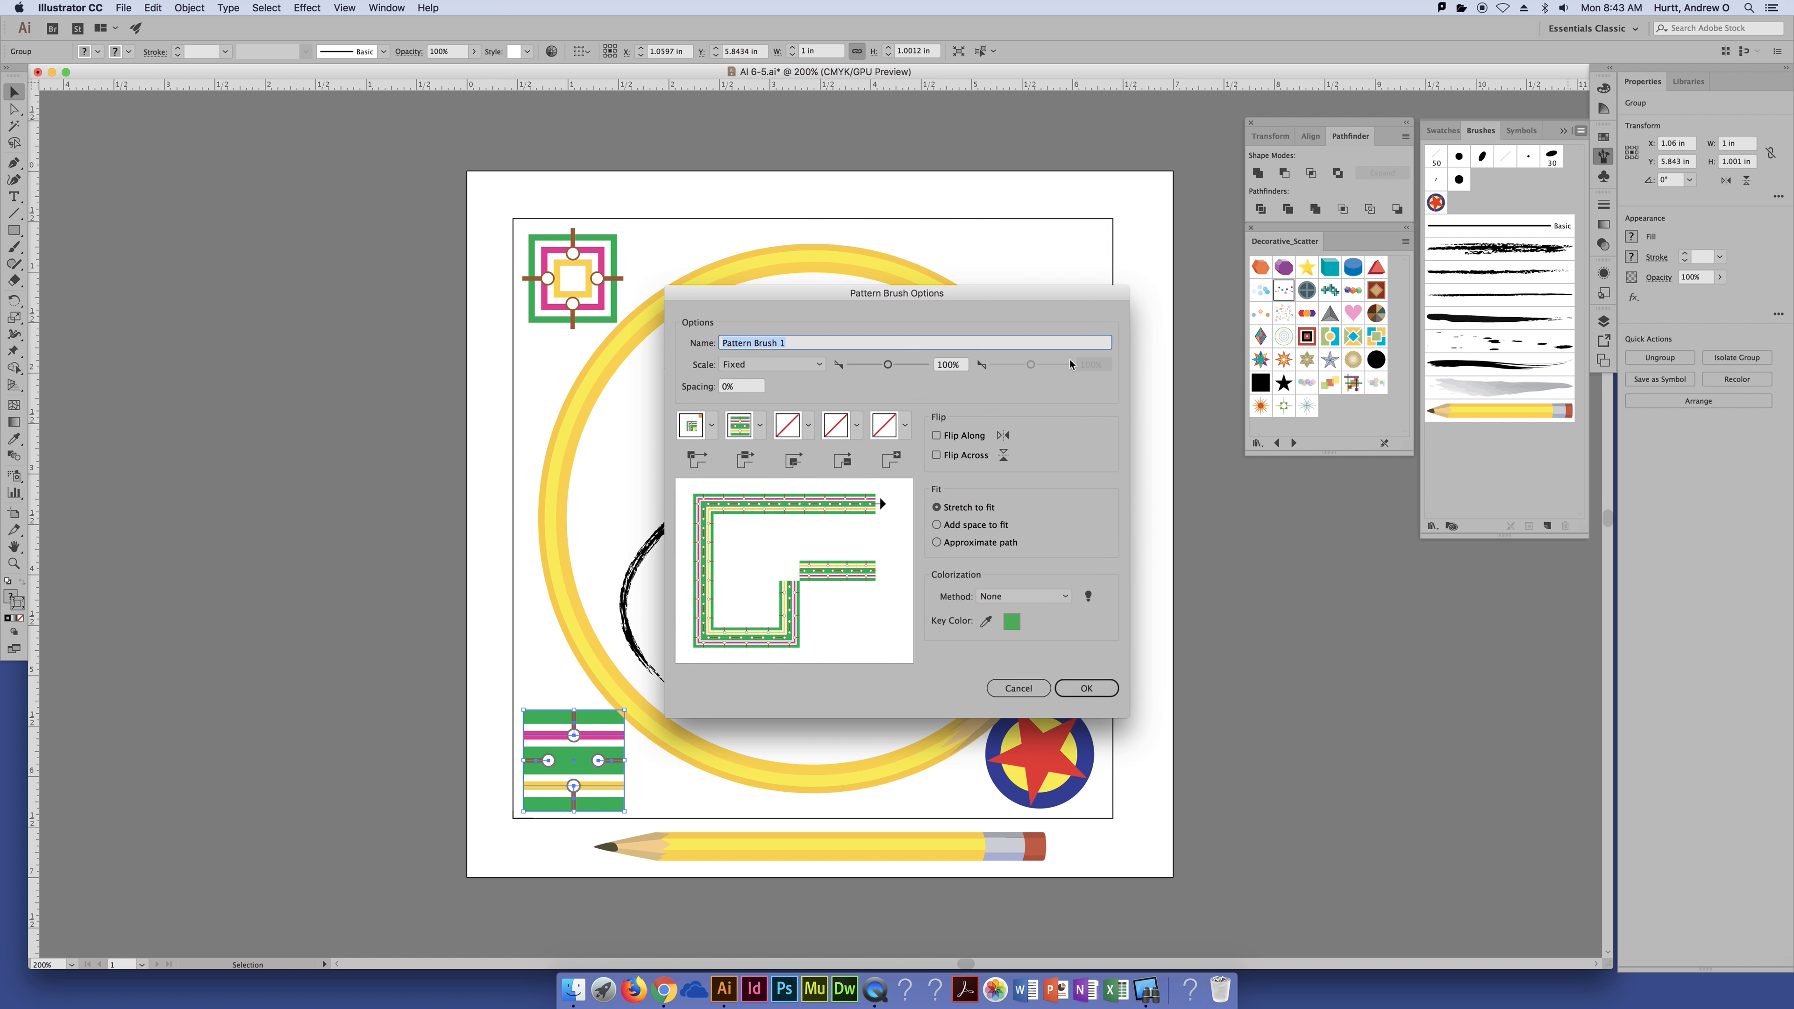
Step: Look through the tile choices for the new striped pattern brush, and set its inner corner tile to Auto-Overlap
mouse_move(1003, 303)
left_mouse_down()
mouse_move(1167, 194)
mouse_move(1155, 101)
left_mouse_up()
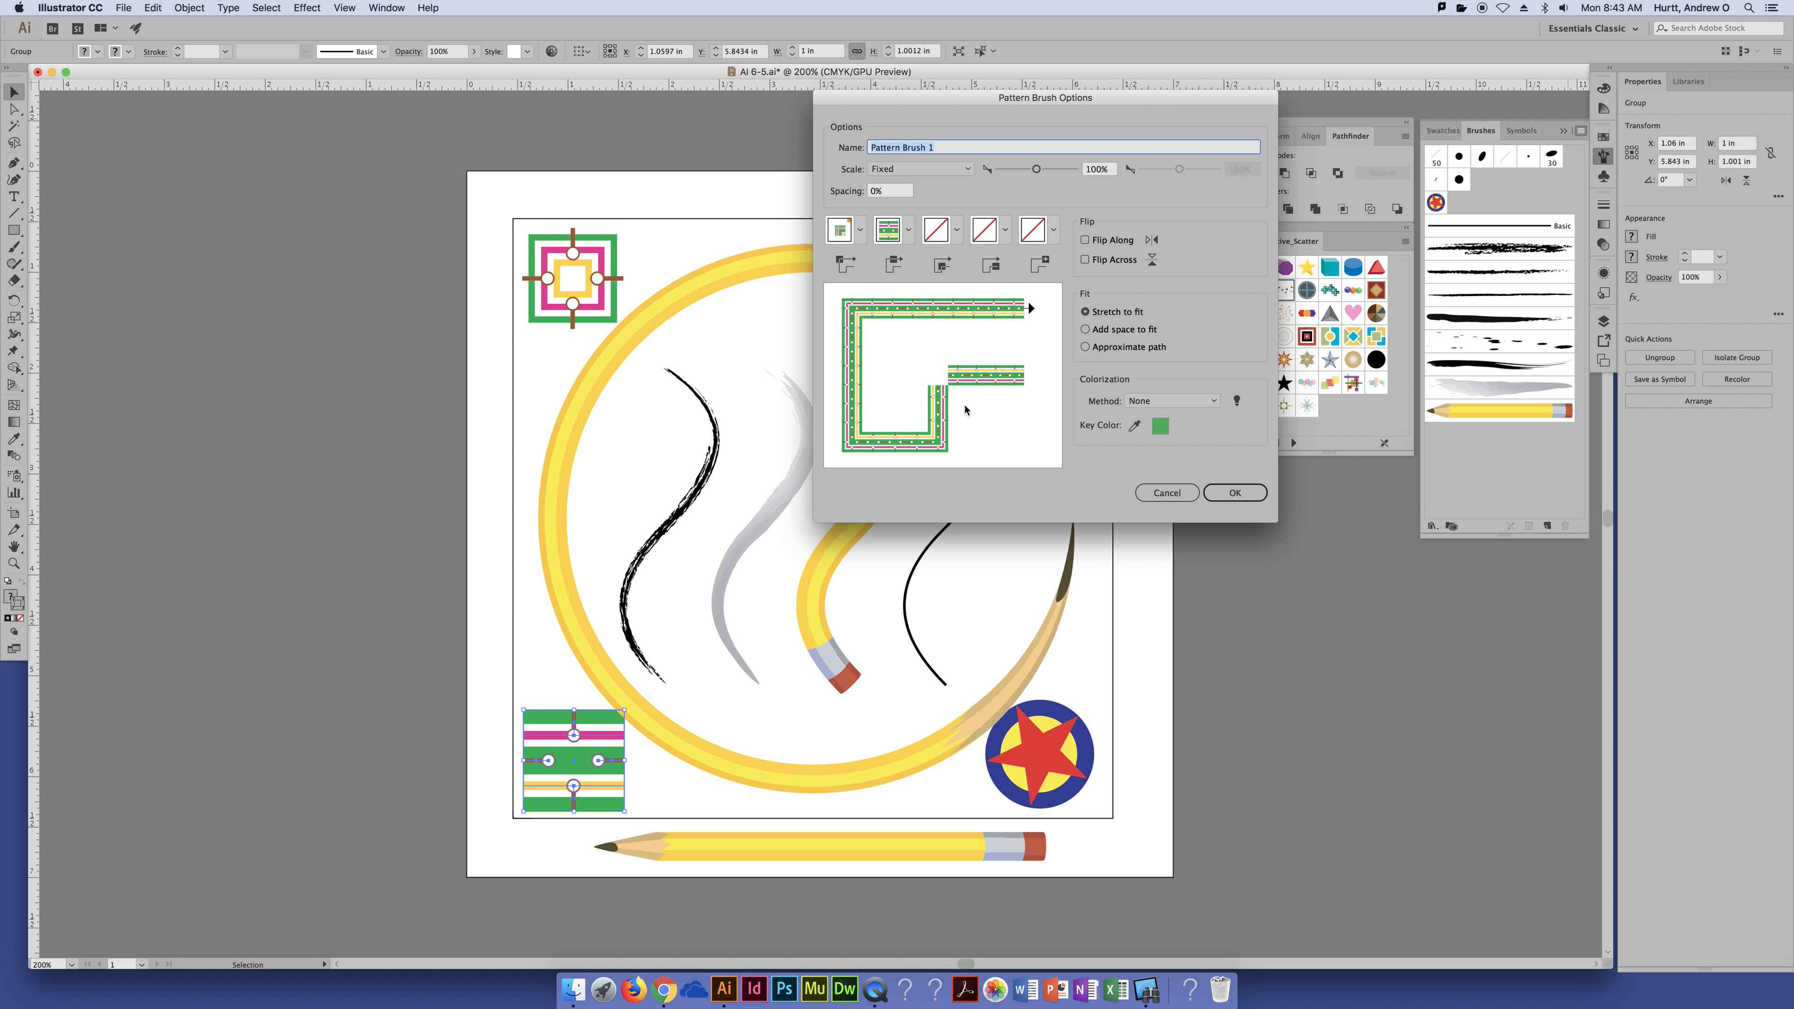
left_click(860, 231)
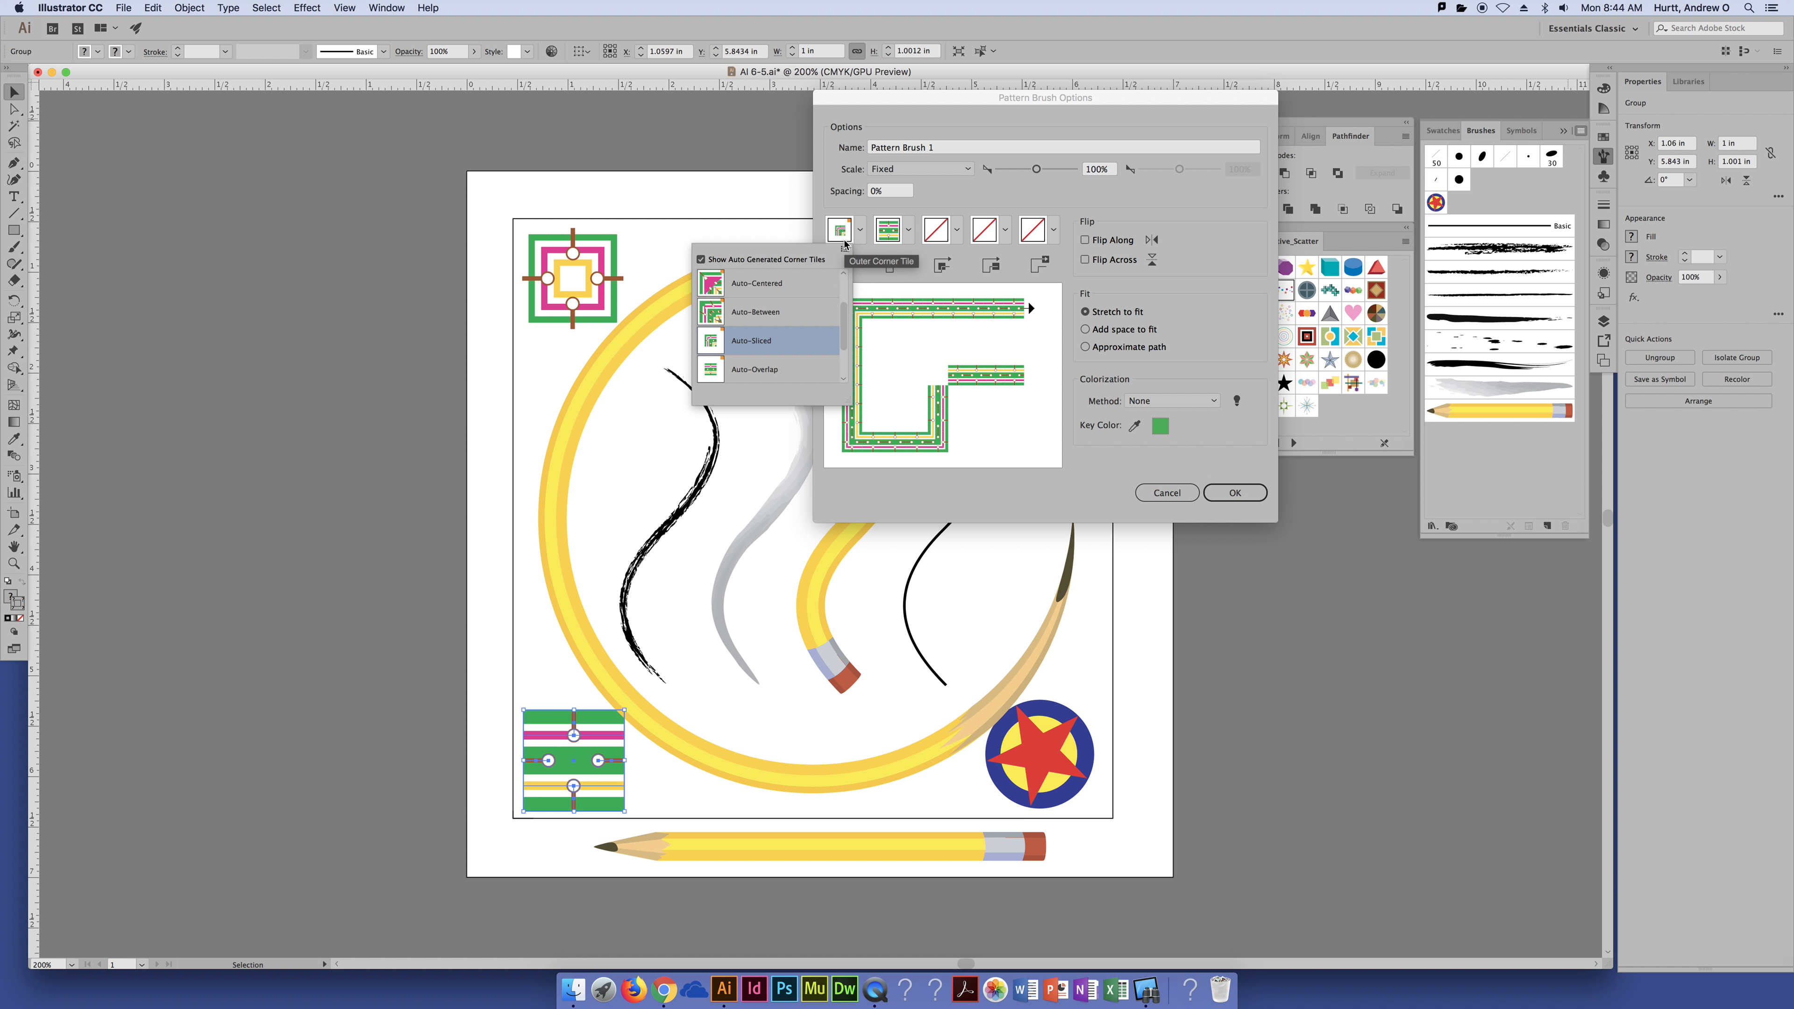
left_click(907, 233)
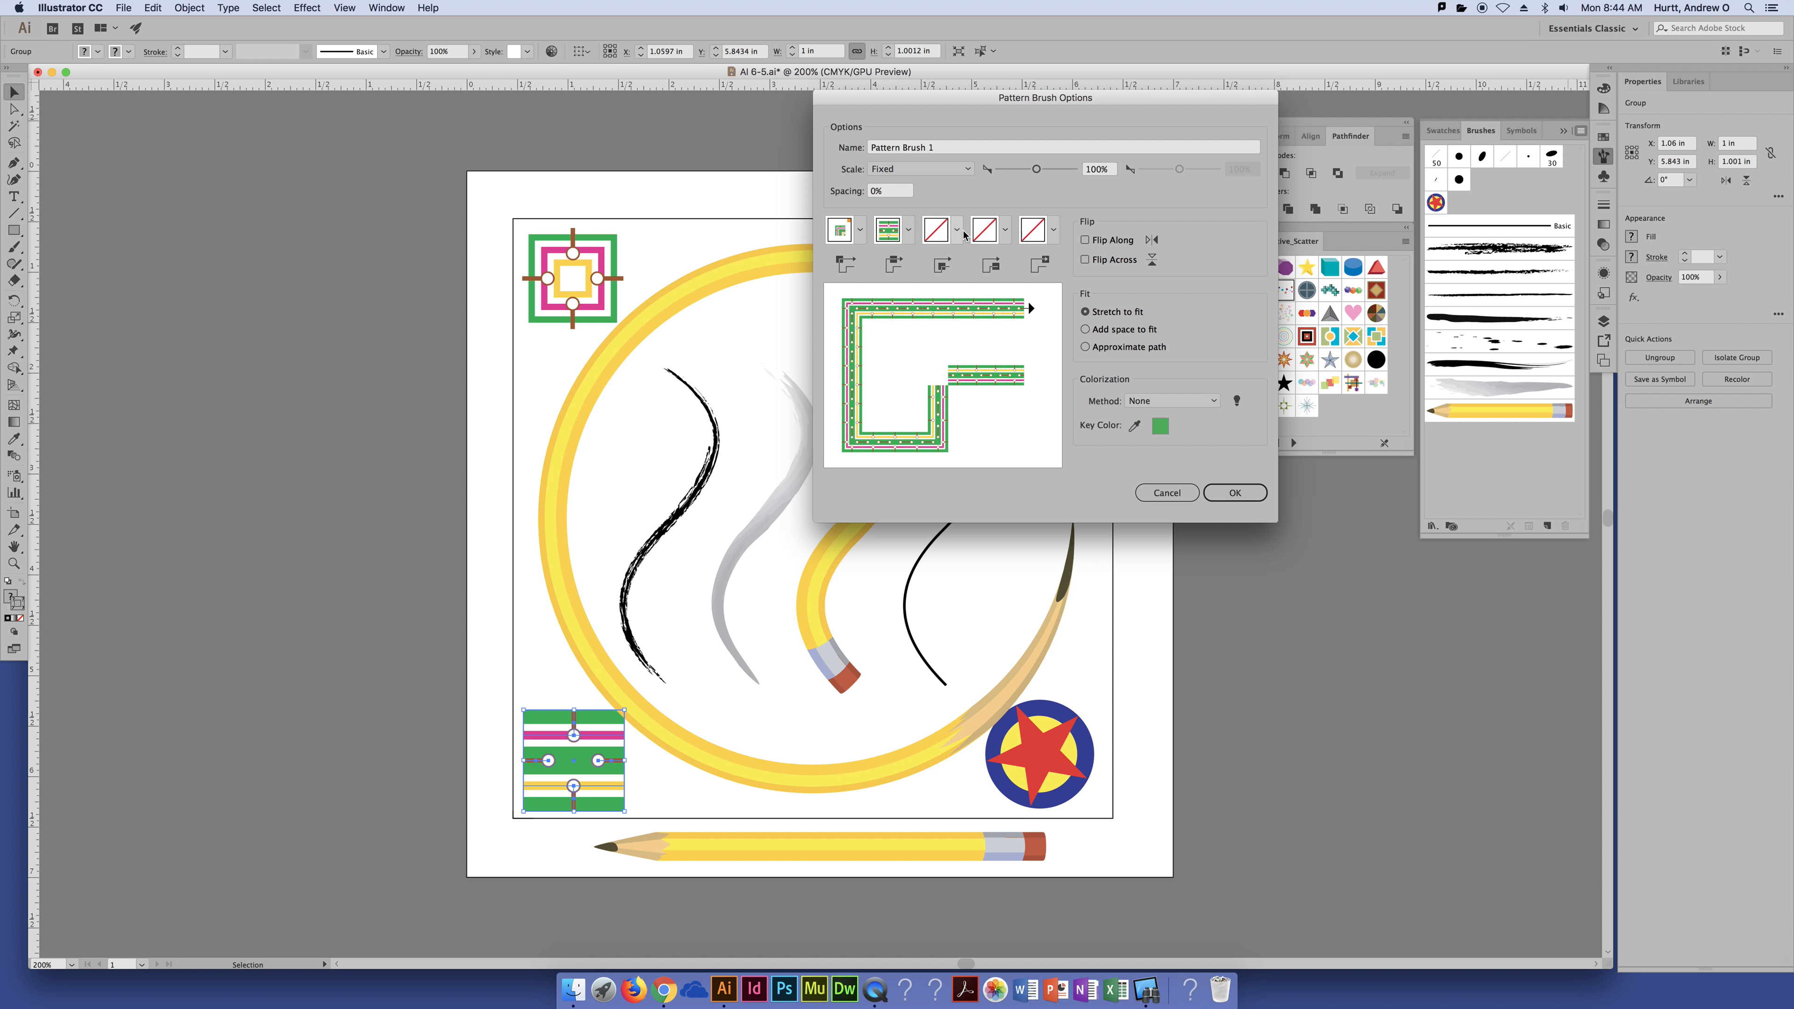
left_click(956, 229)
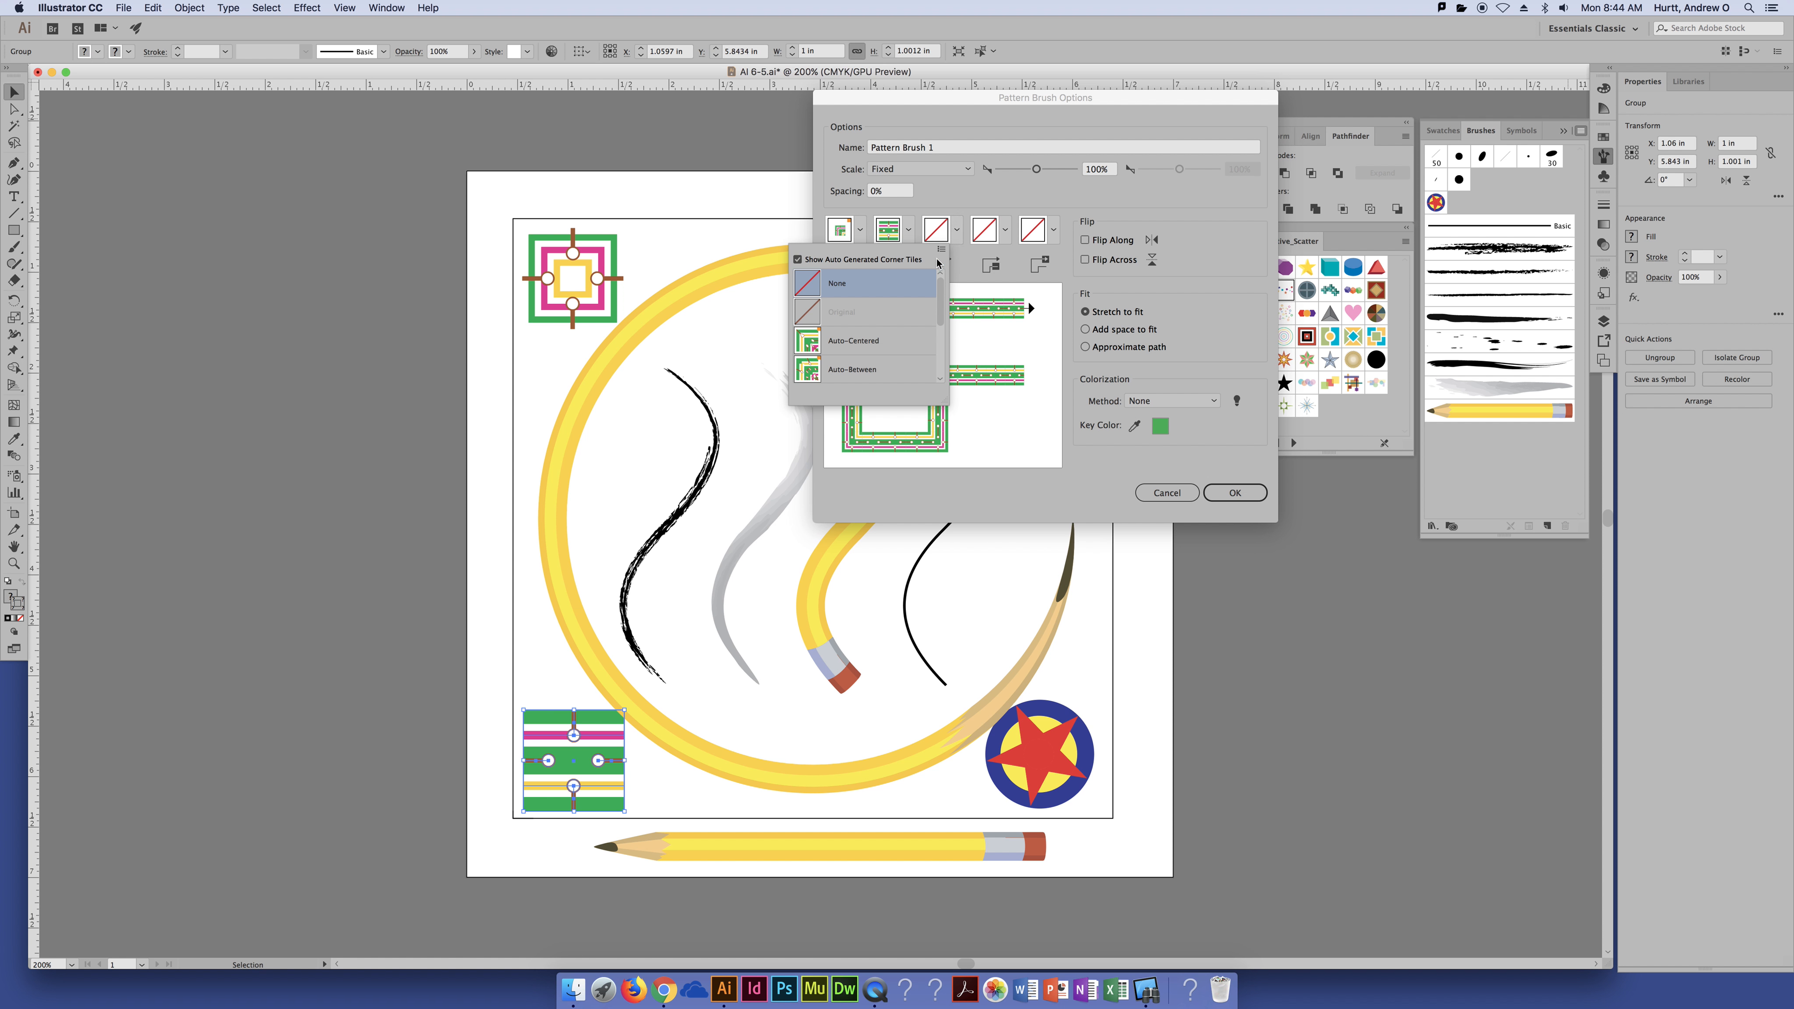
left_click(960, 200)
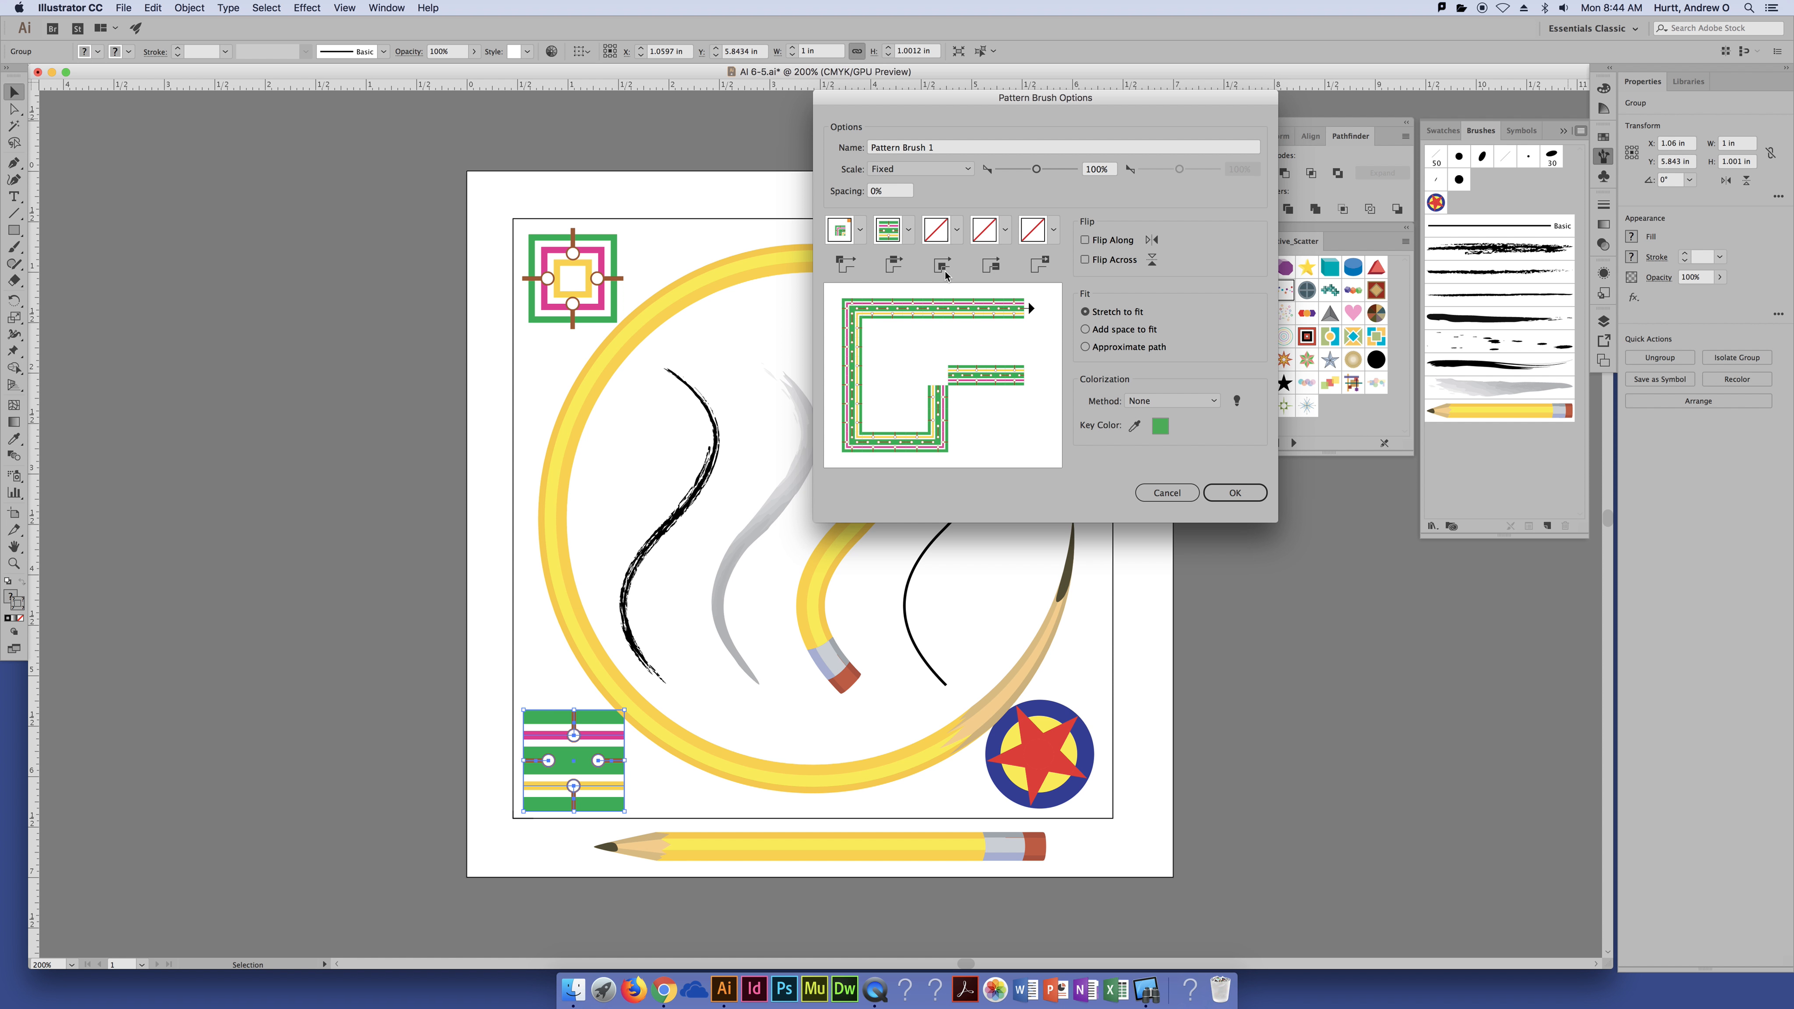
left_click(958, 229)
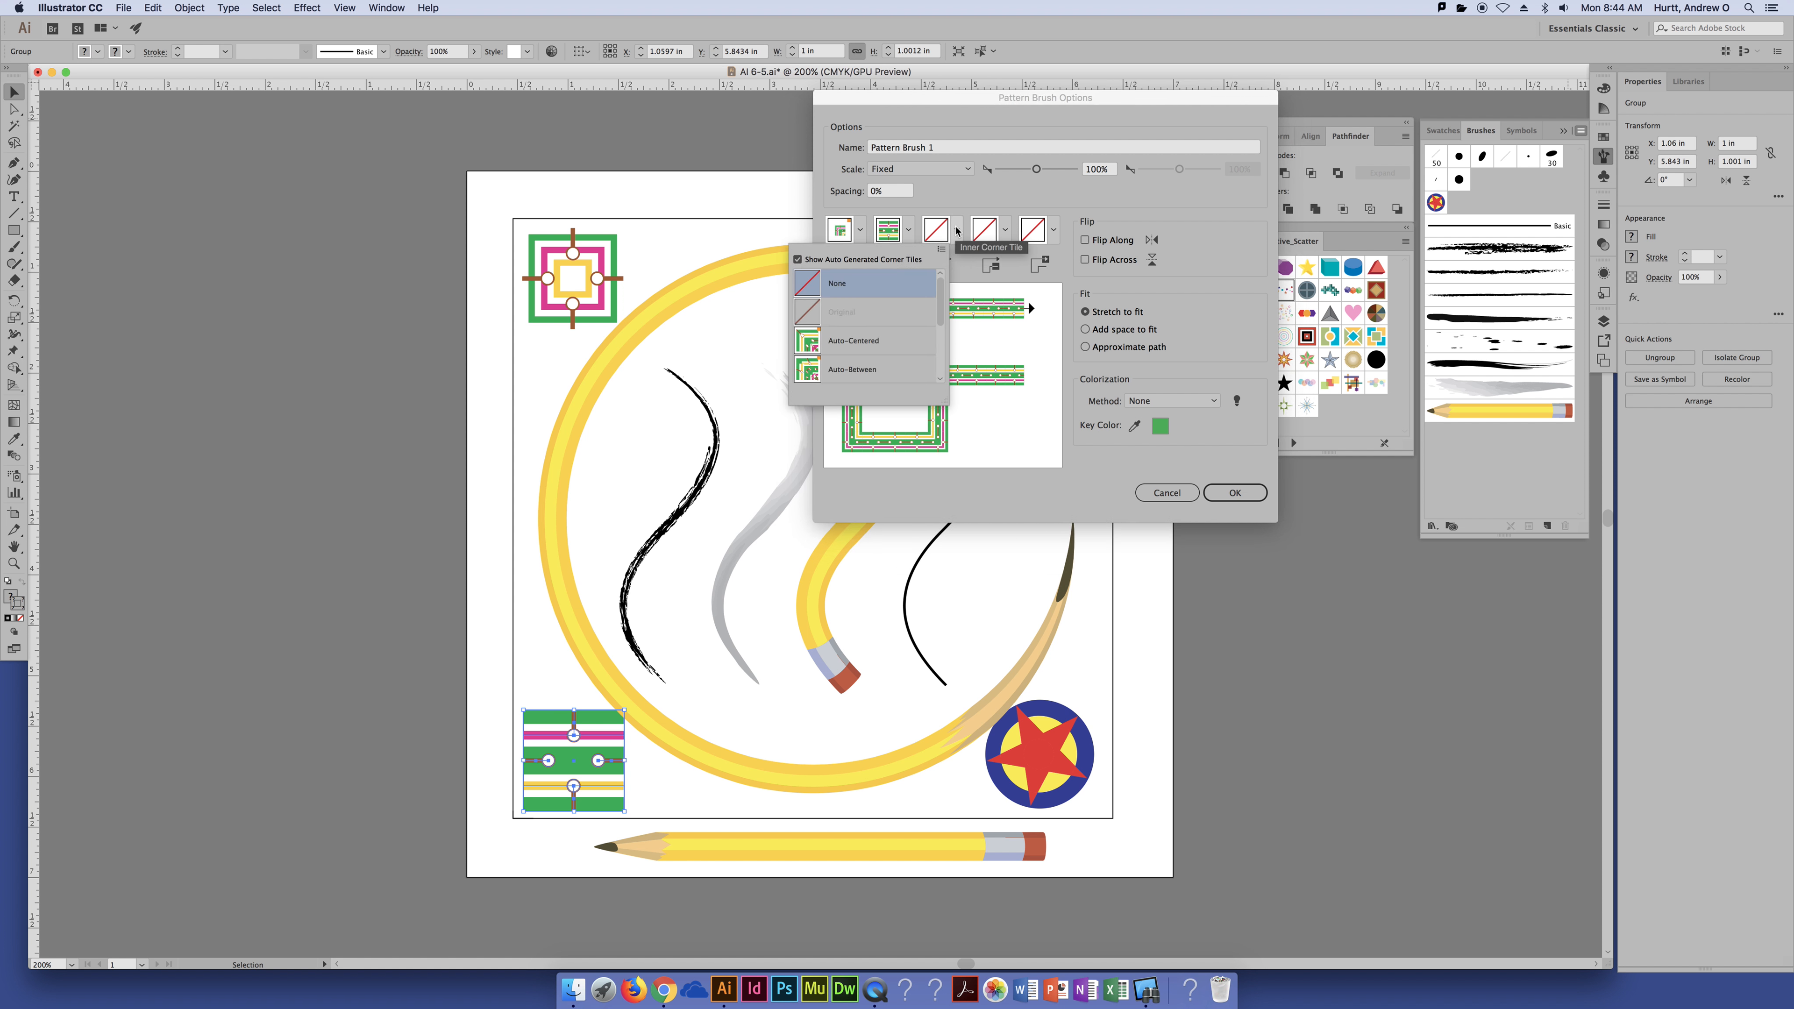
scroll(907, 362, "down", 3)
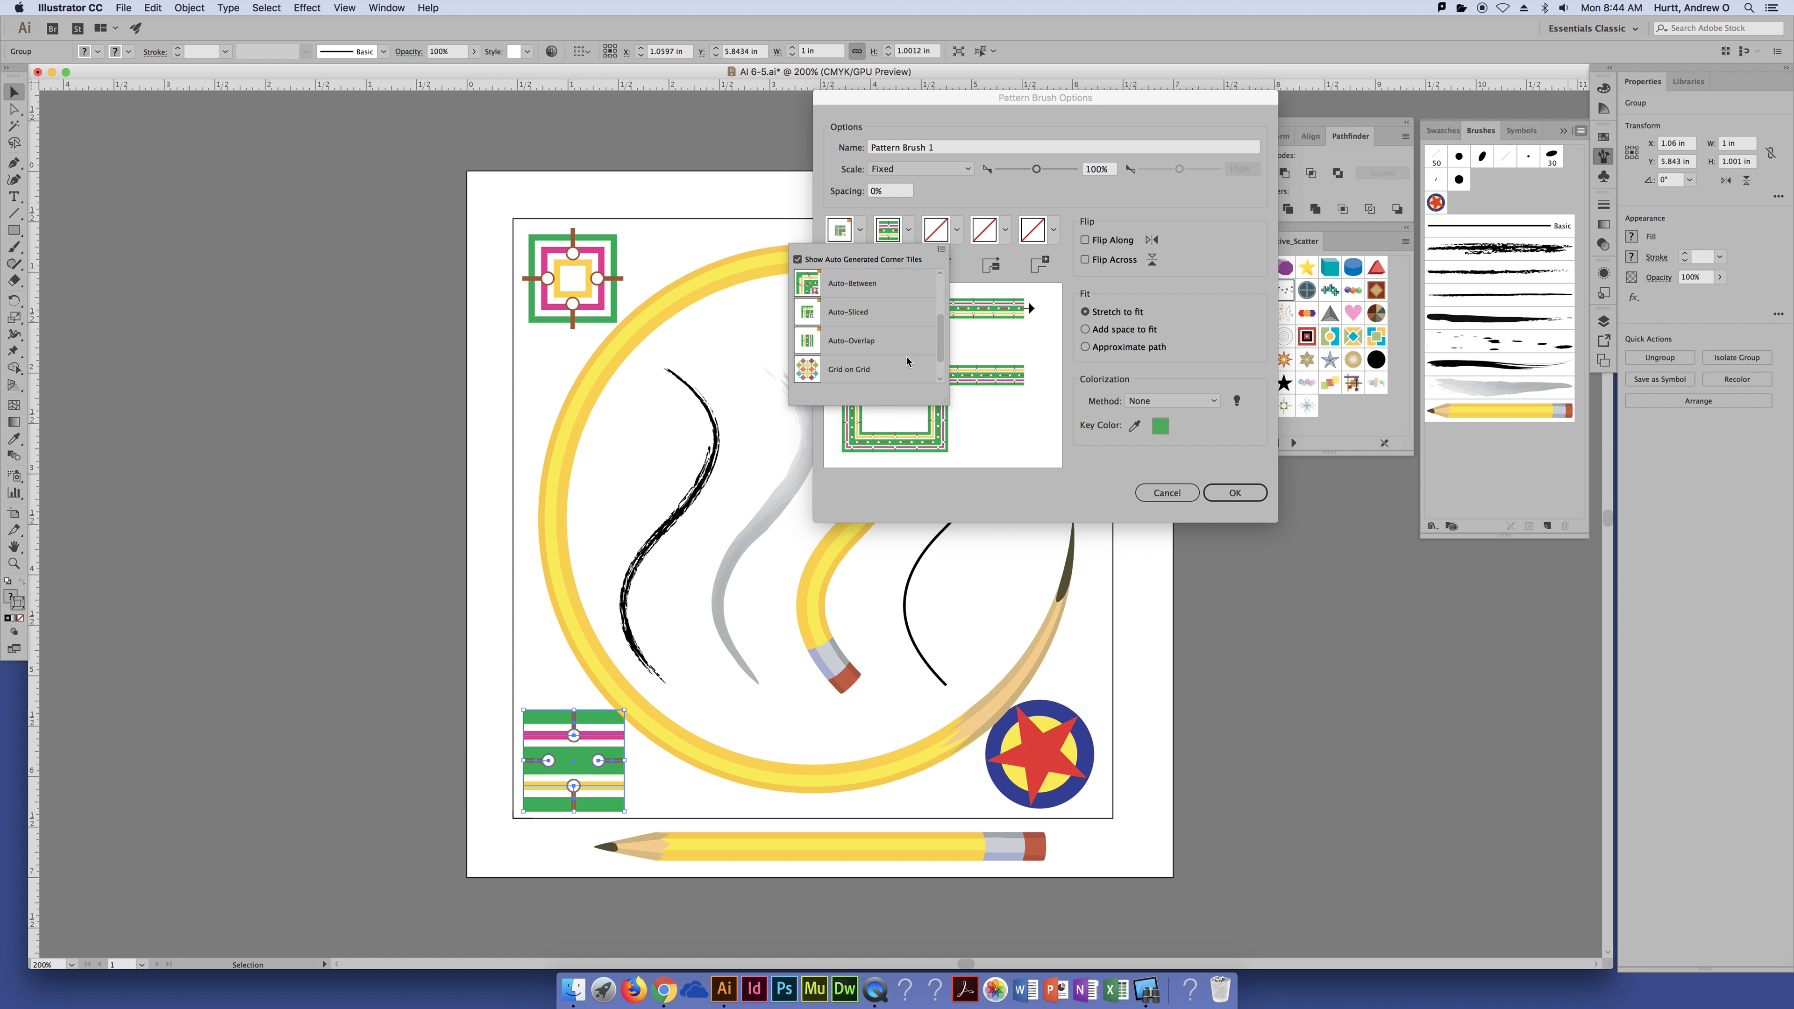
scroll(904, 359, "down", 1)
scroll(901, 352, "up", 1)
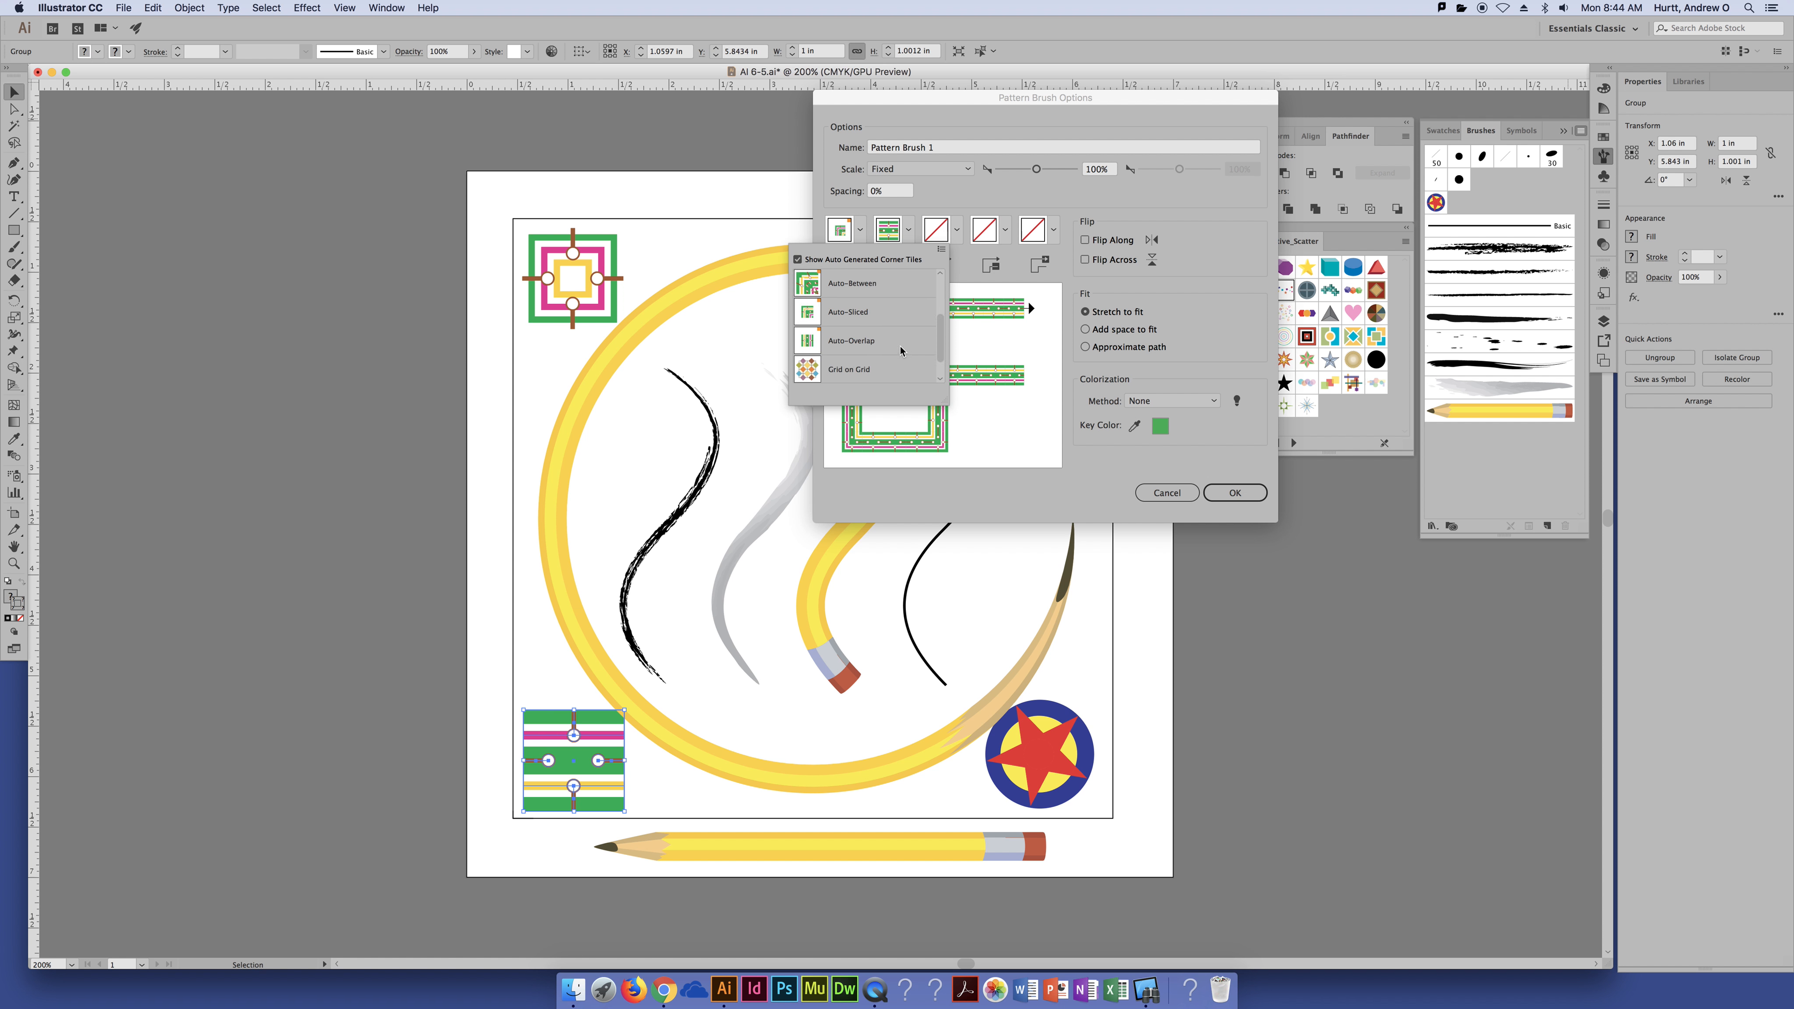
left_click(876, 339)
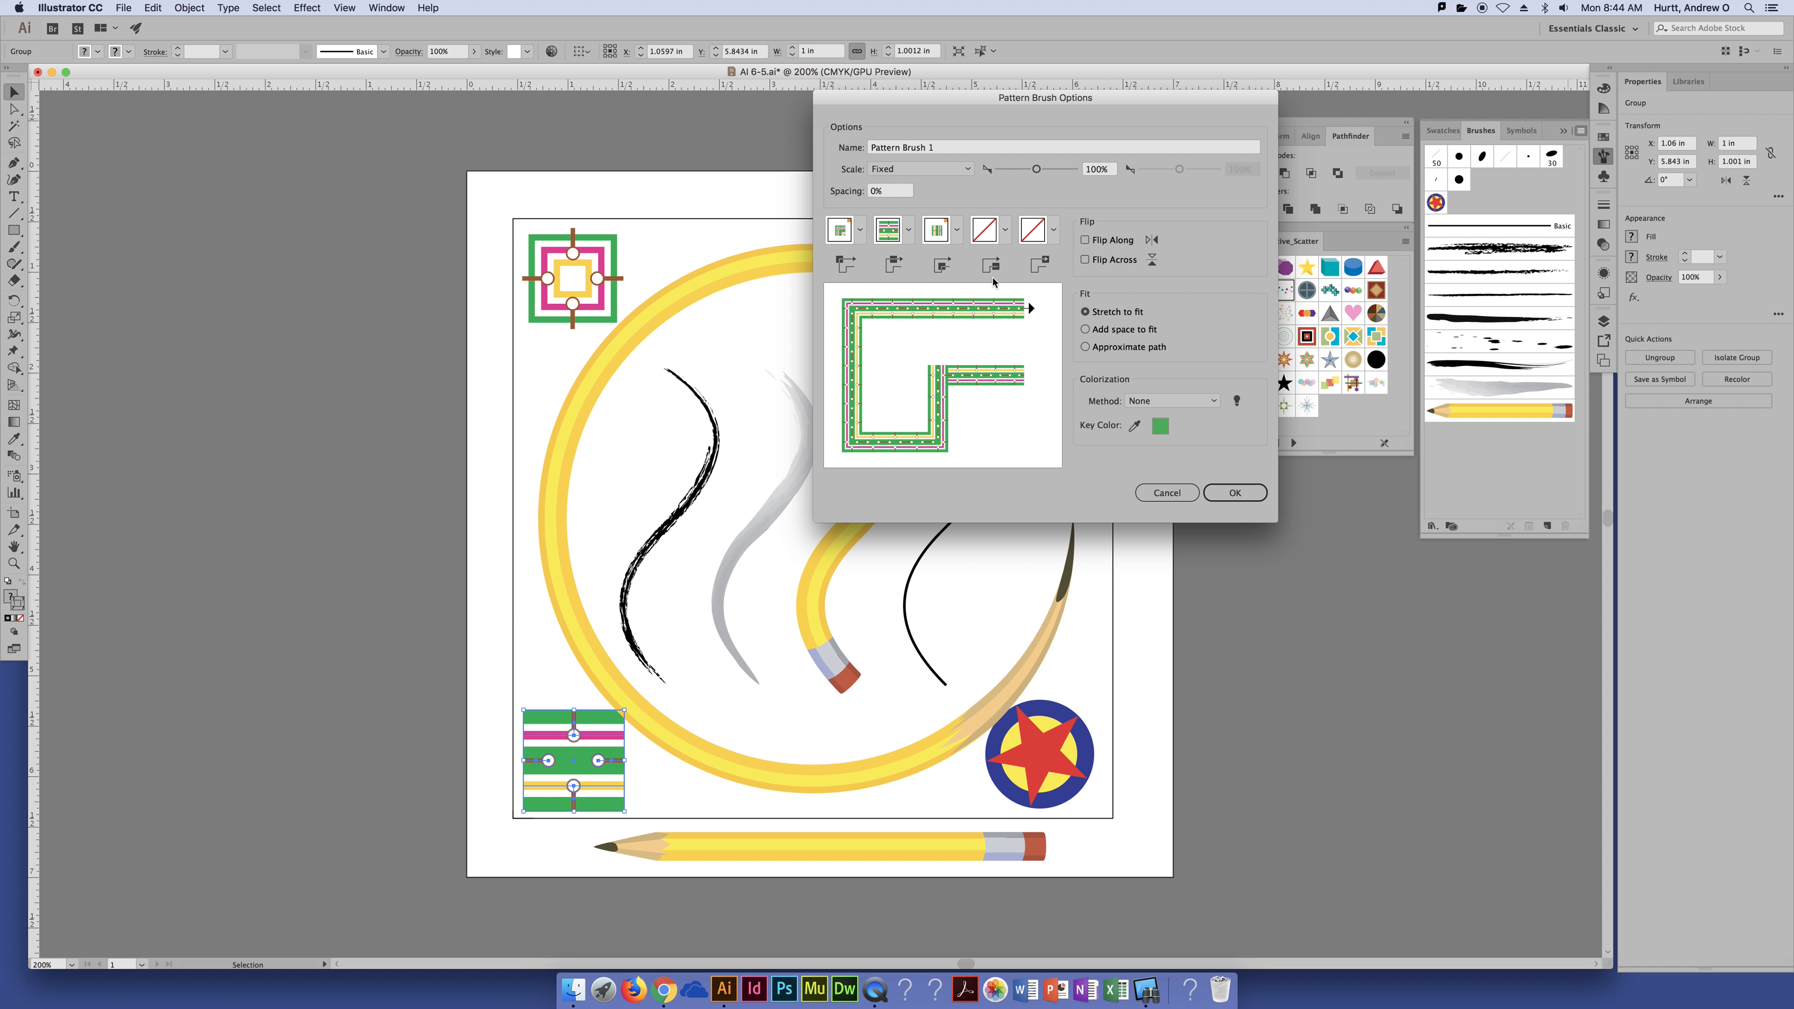
Step: Review the choices for the side and inner corner tiles, and create the pattern brush with the other options as they are
left_click(991, 244)
left_click(999, 192)
left_click(909, 230)
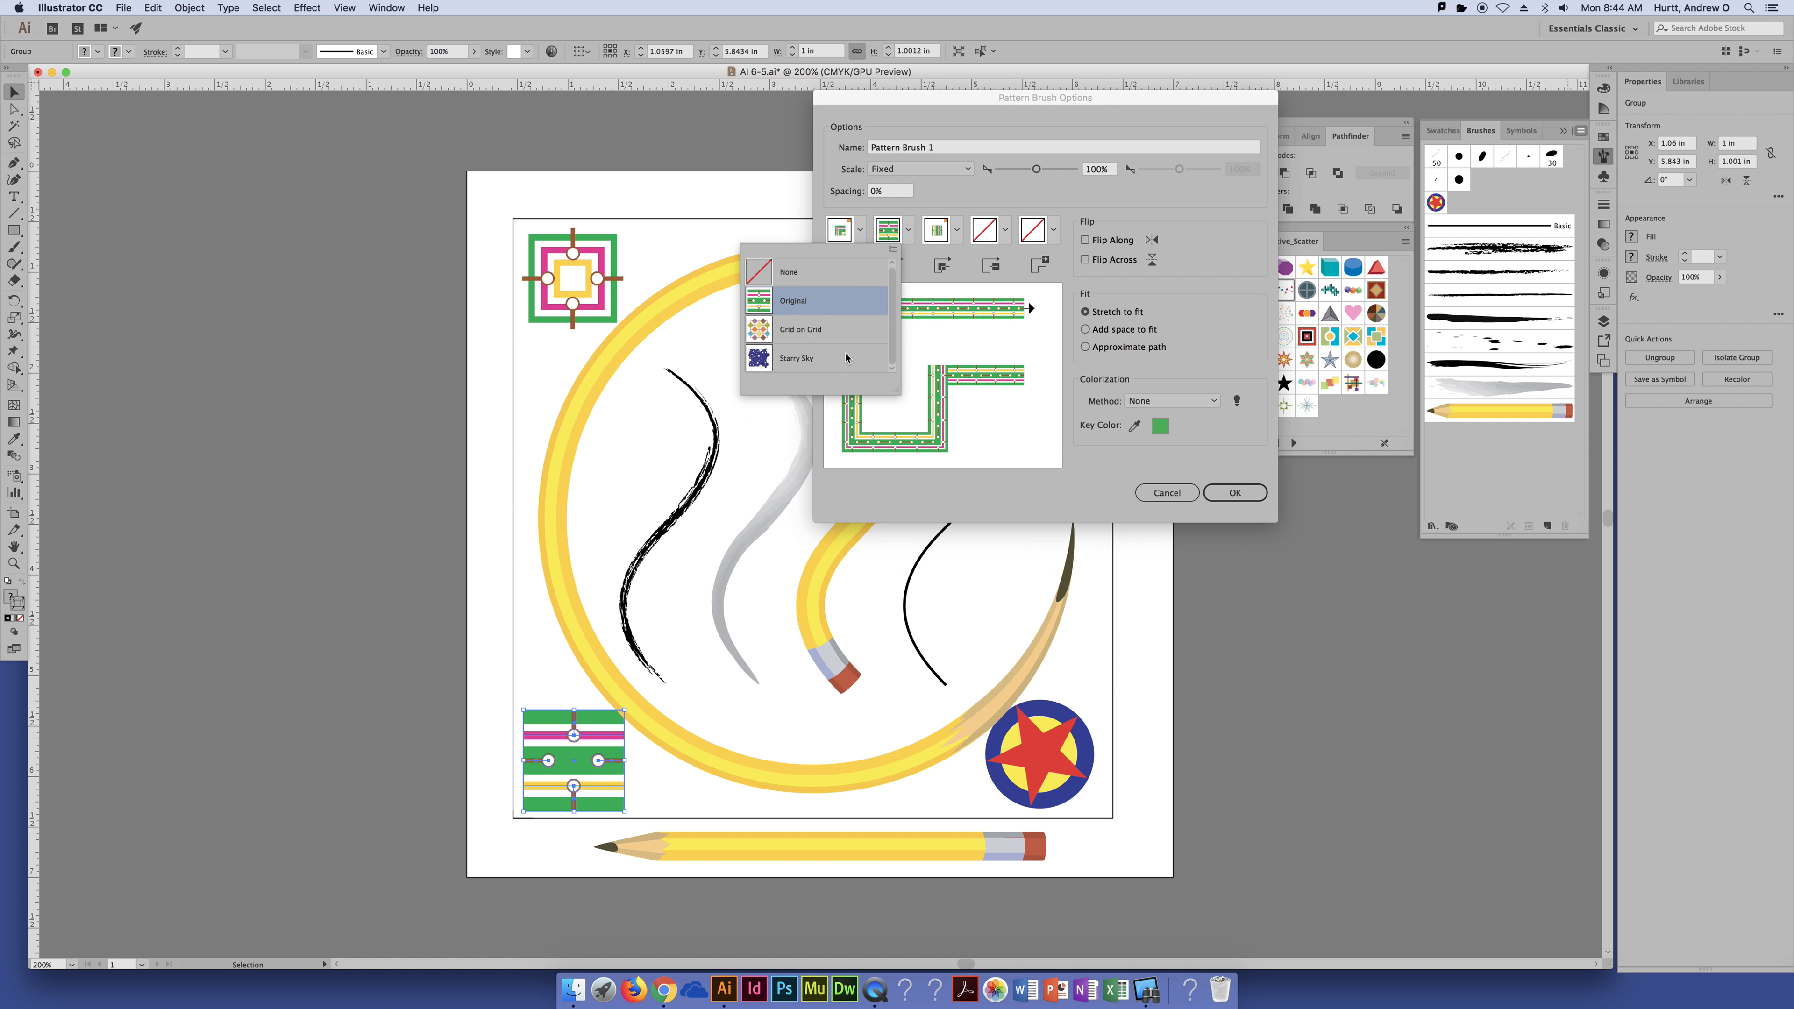
left_click(957, 230)
left_click(957, 230)
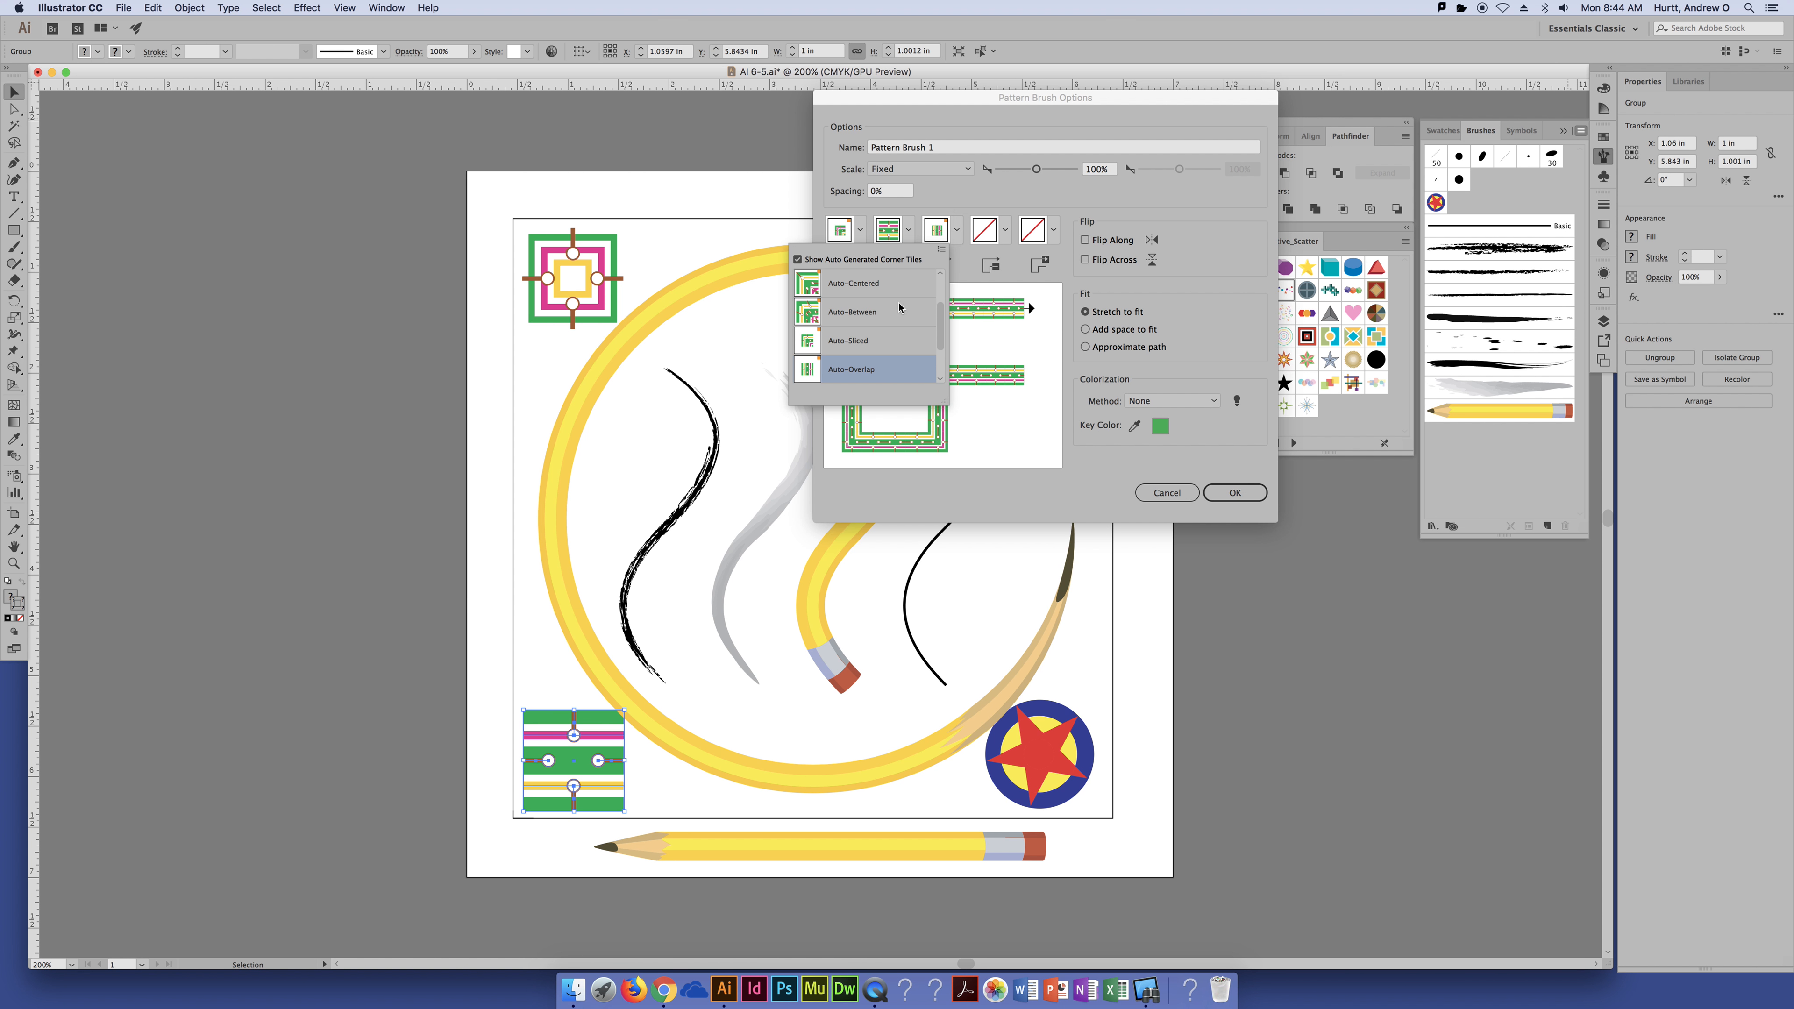
scroll(878, 357, "down", 2)
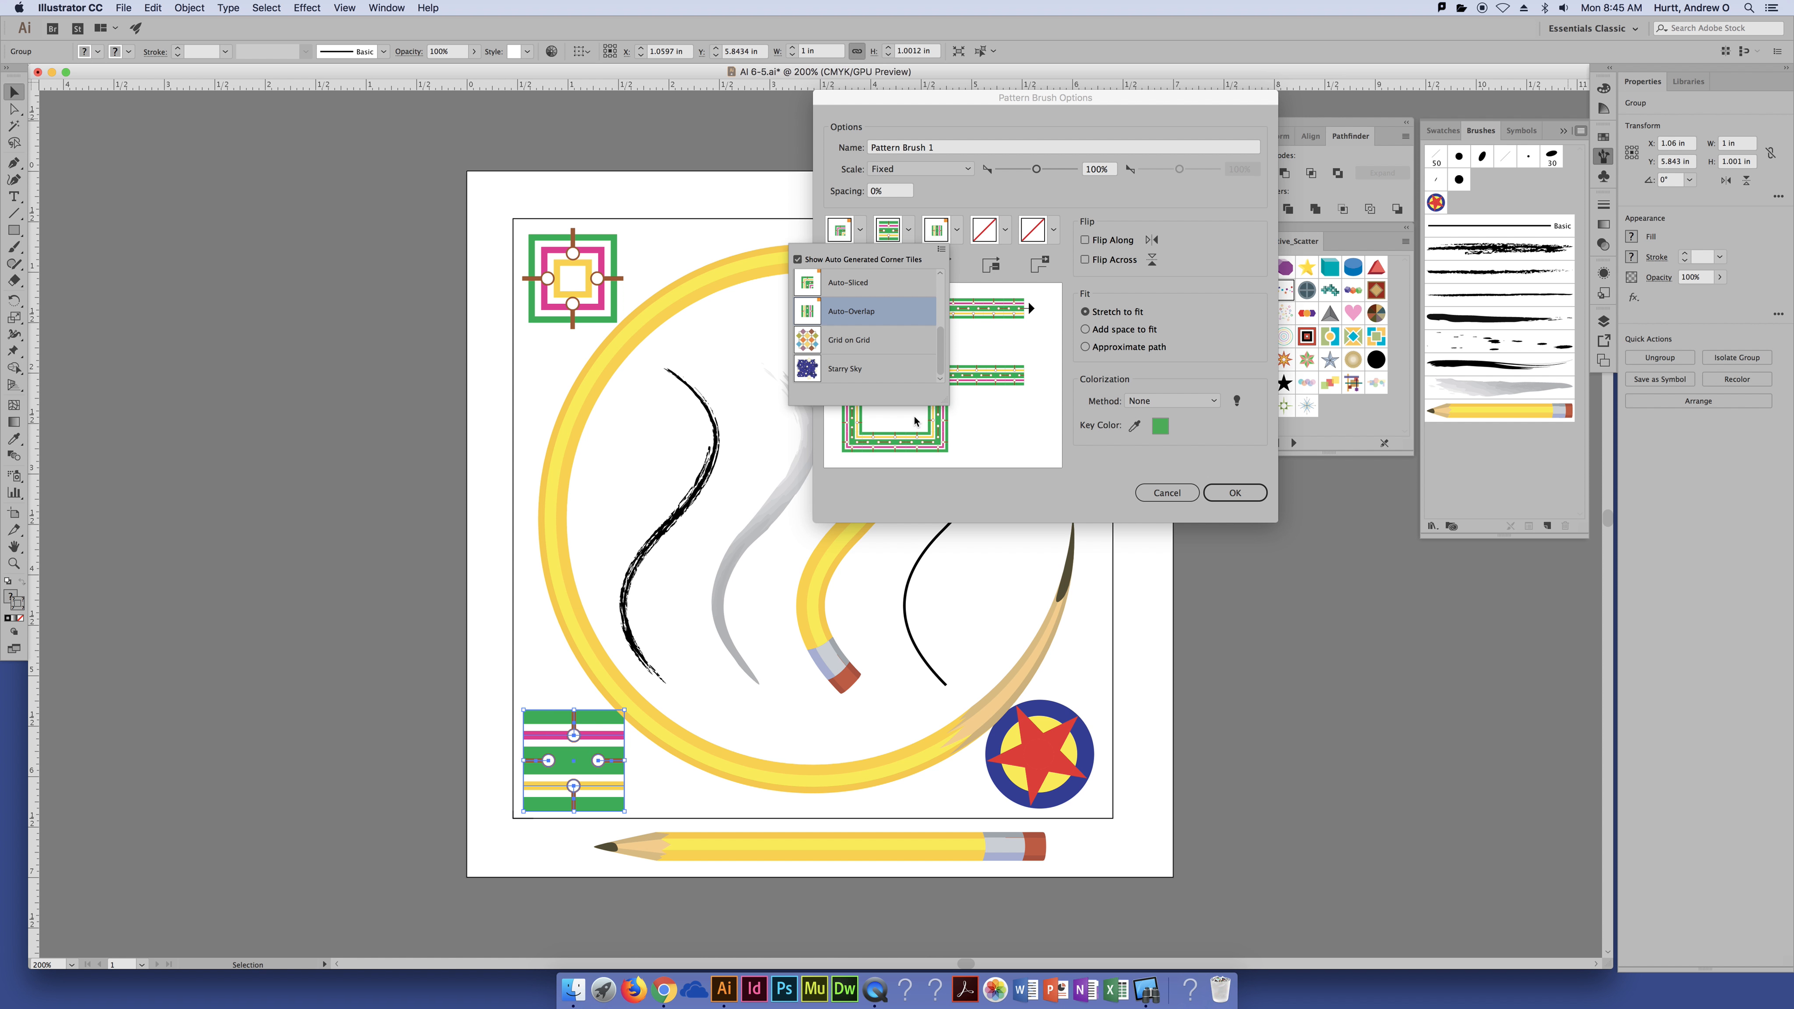
left_click(1100, 201)
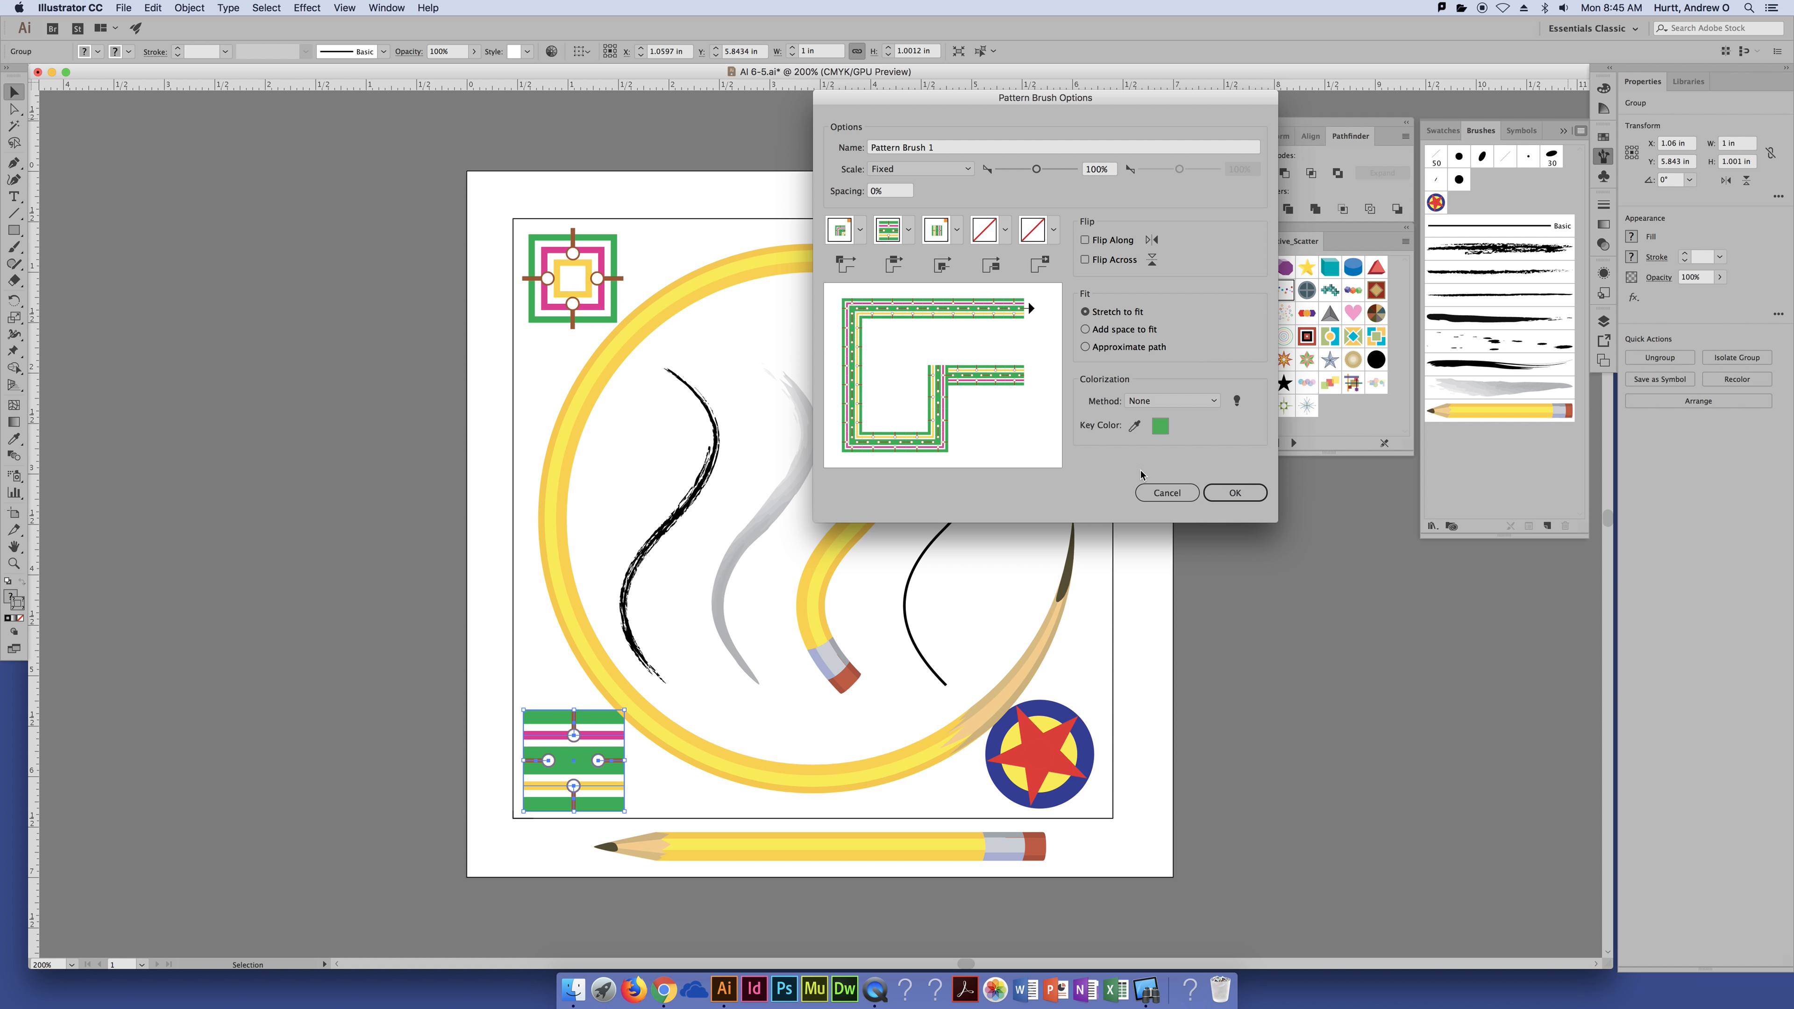
left_click(1235, 492)
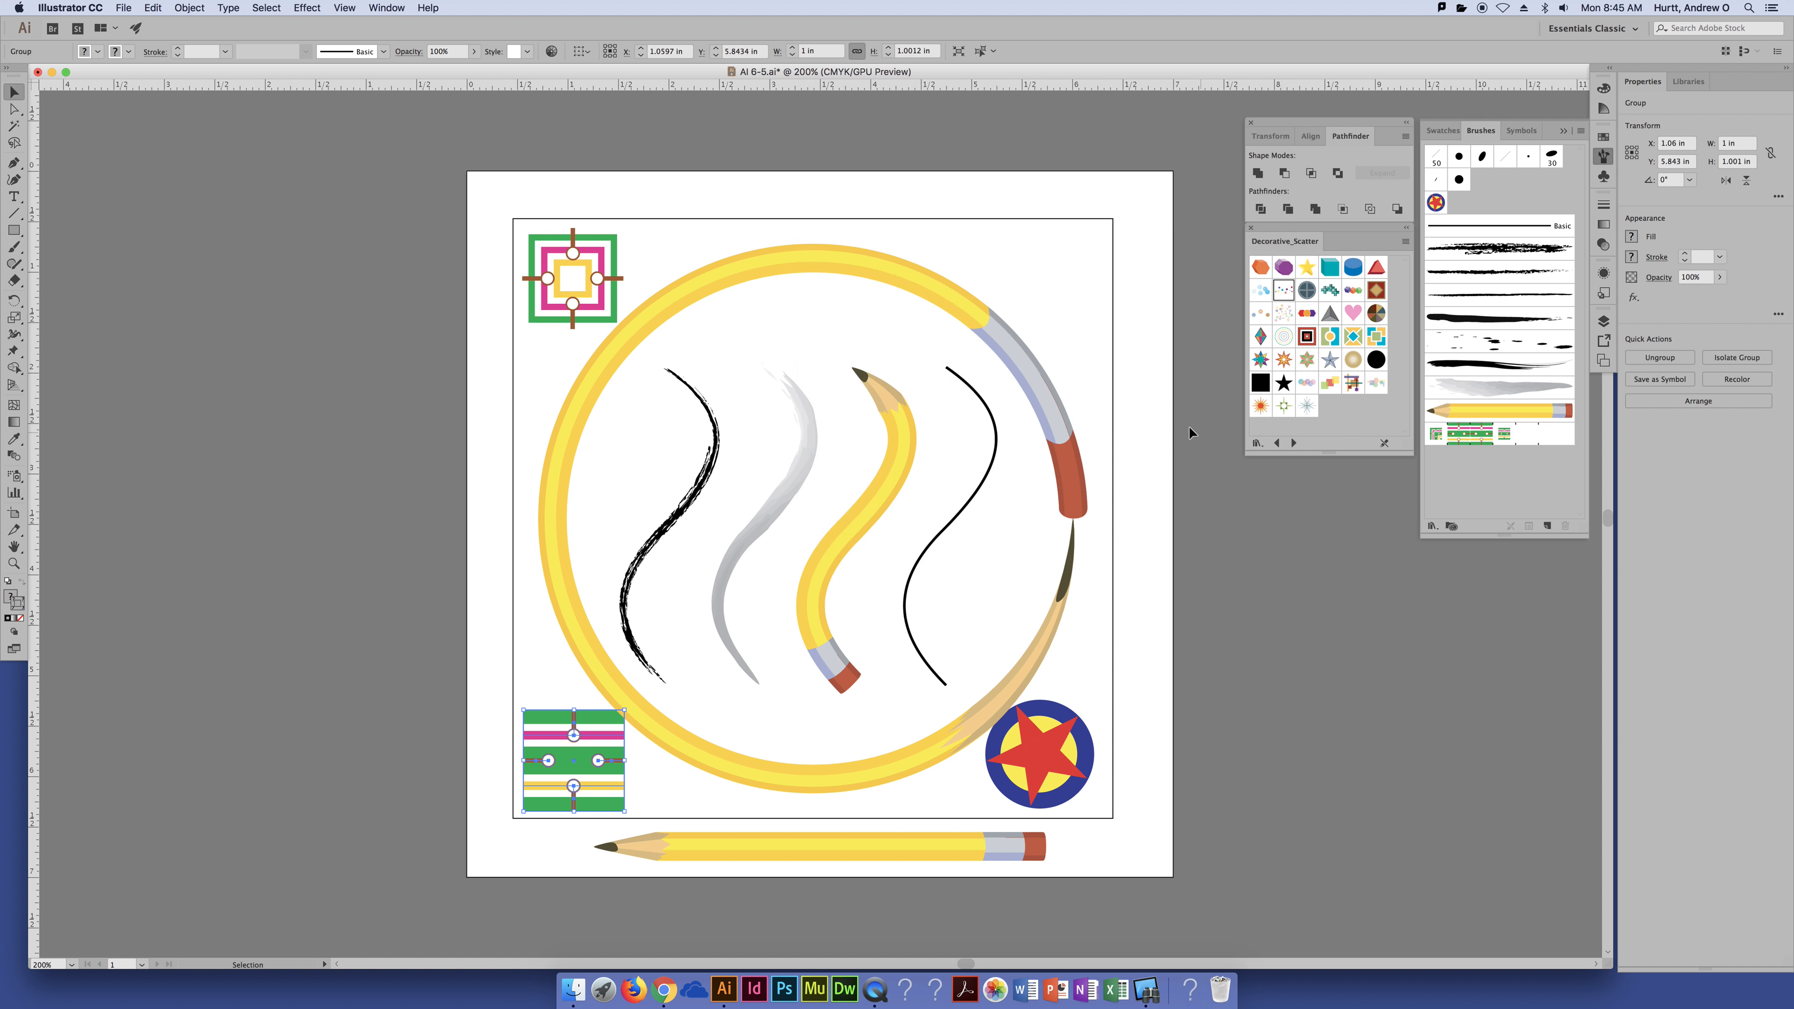
Step: Apply the new striped pattern brush to the thin square frame around the artwork, and clear the selection
left_click(1114, 392)
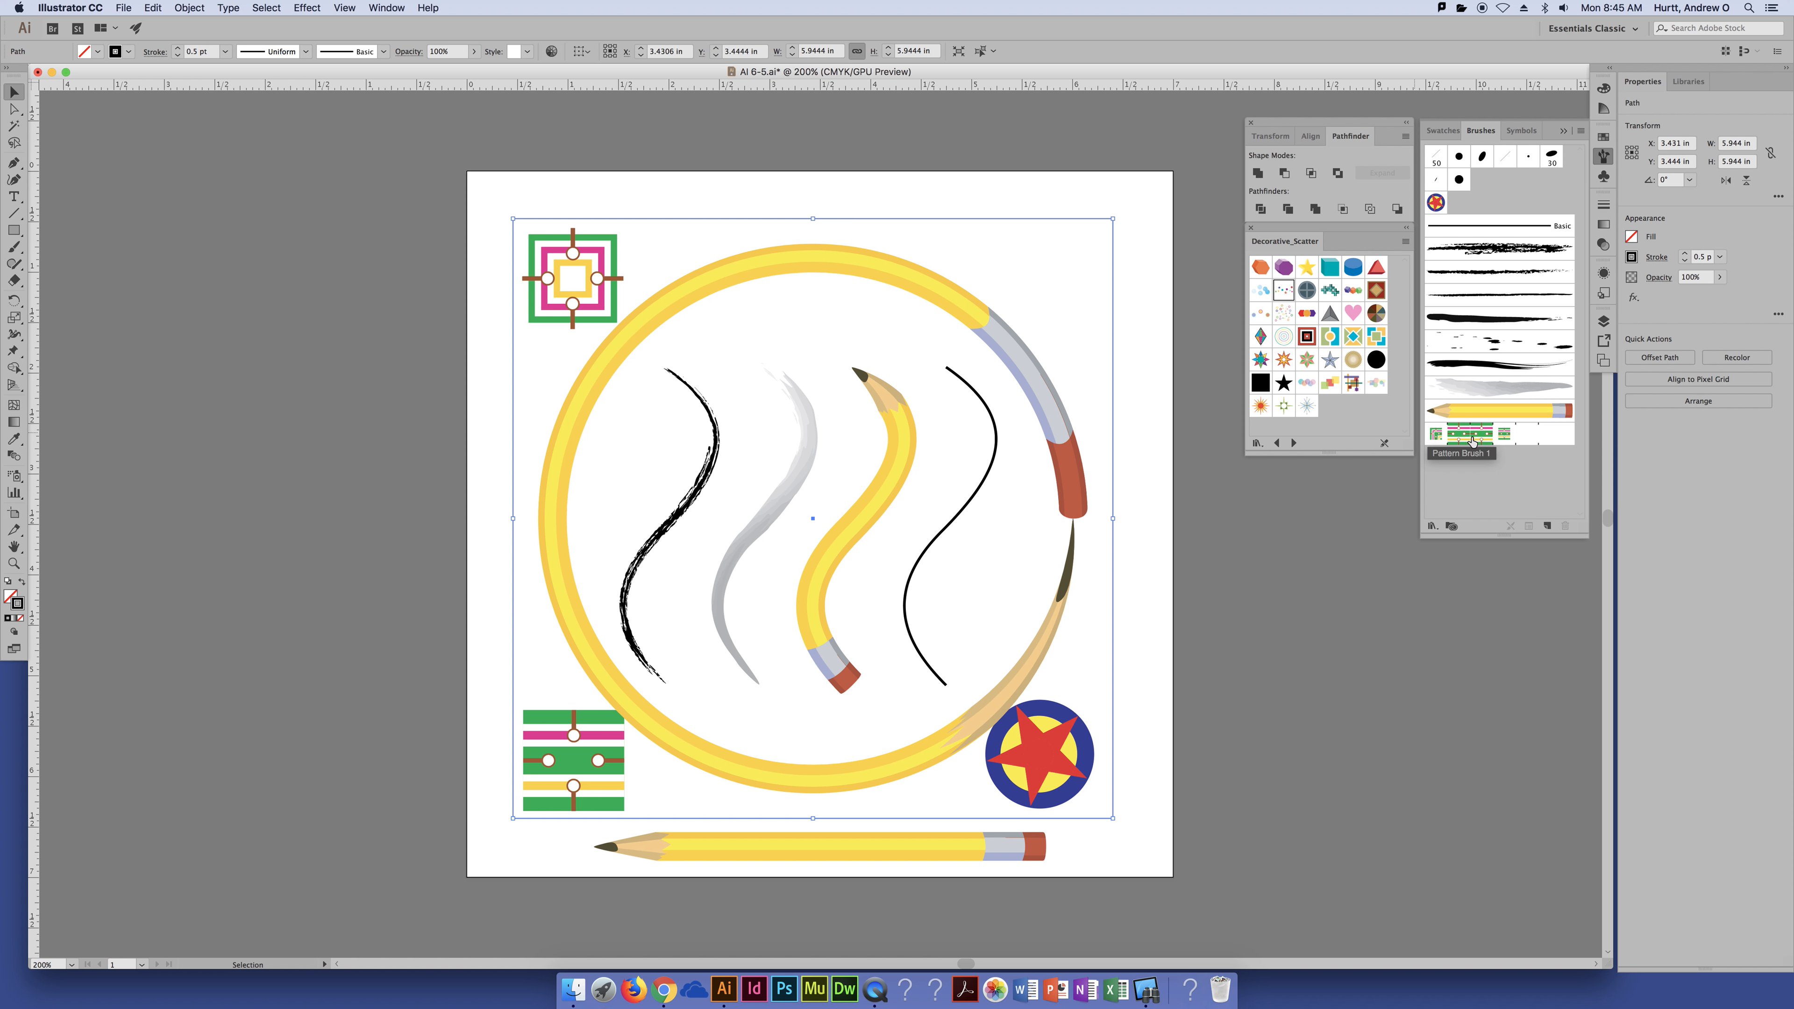
left_click(1526, 440)
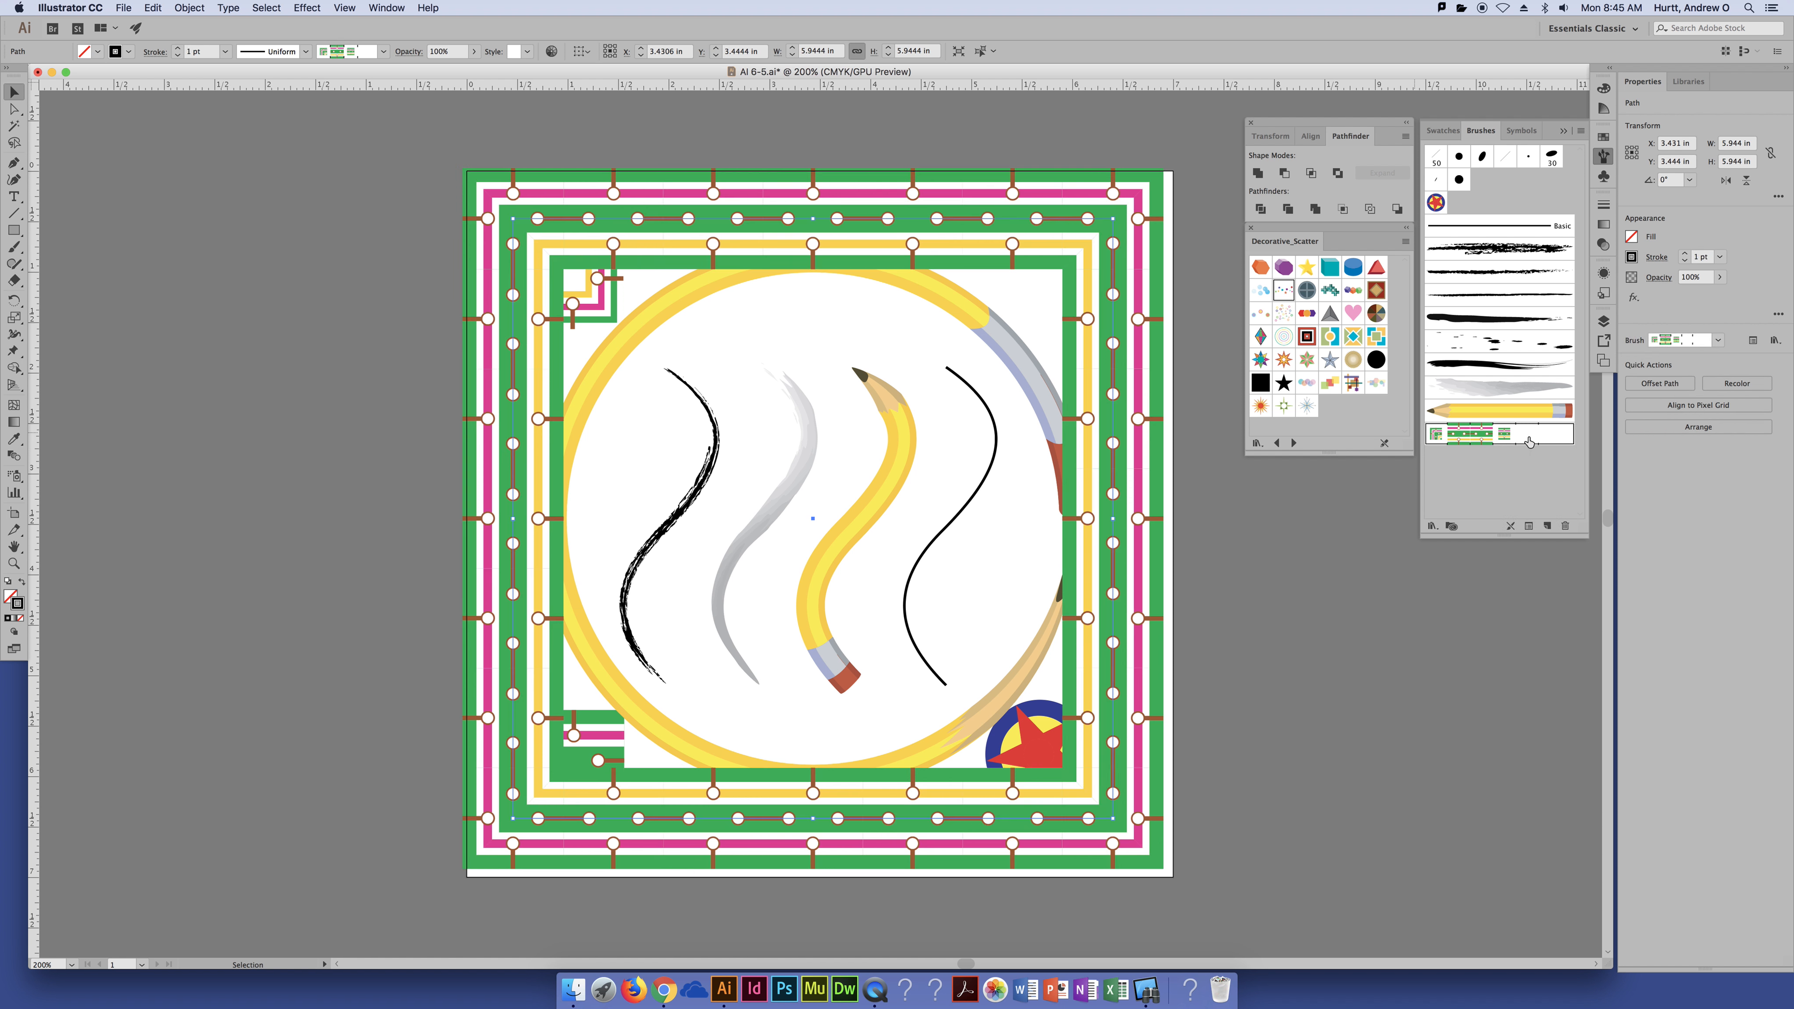
left_click(1310, 649)
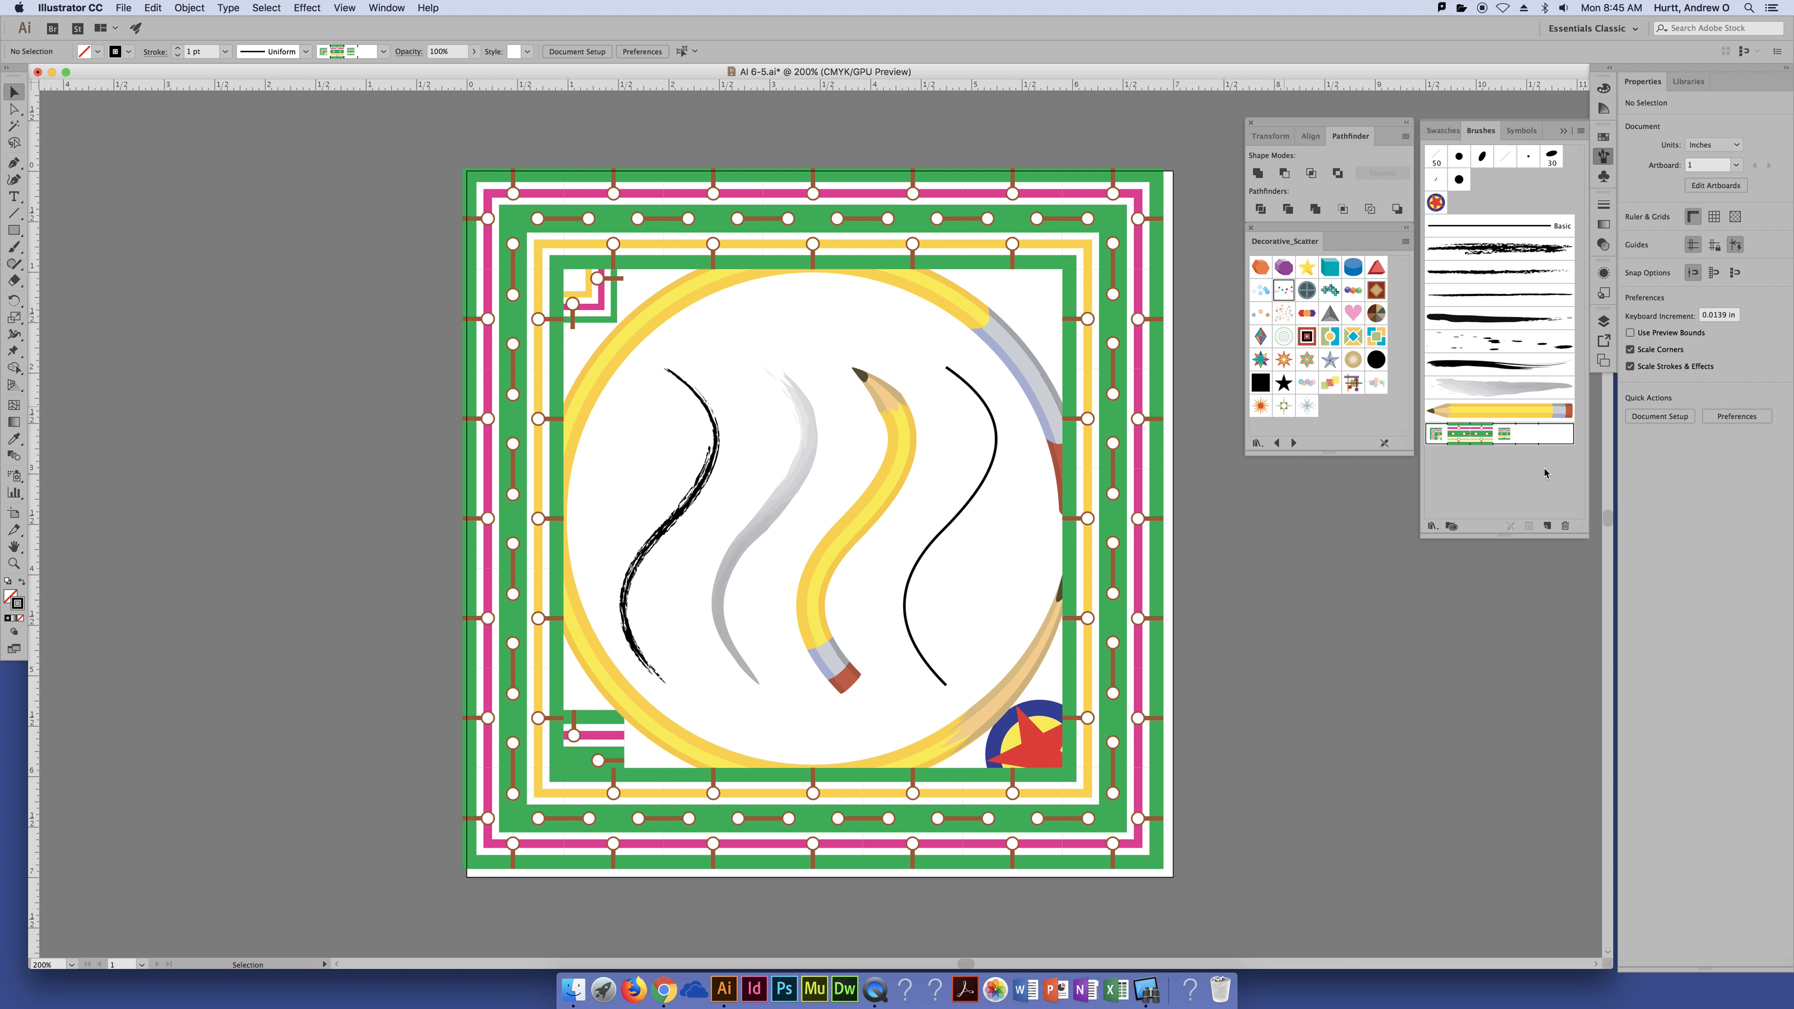
Step: Try stroke weights of 0.25 pt and 0.75 pt on the patterned square frame, and settle on 0.5 pt
left_click(1604, 204)
left_click(1531, 219)
left_click(1547, 235)
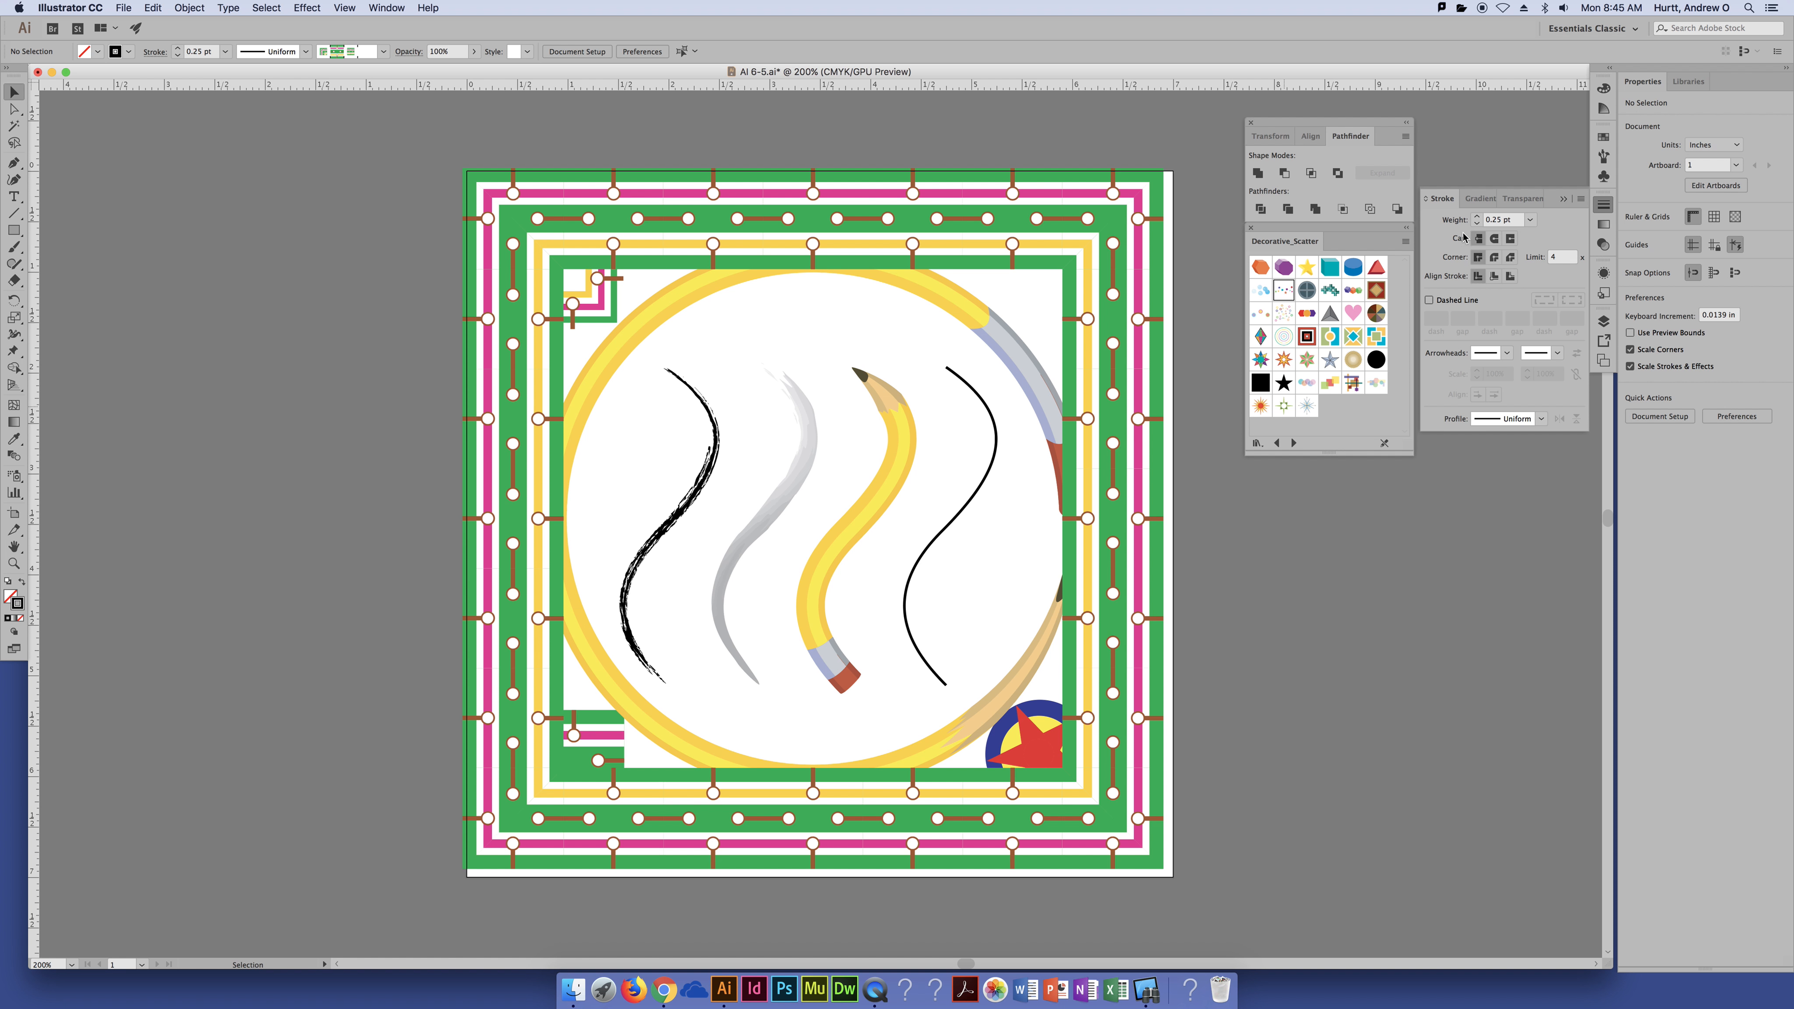
left_click(1114, 248)
left_click(1530, 220)
left_click(1528, 236)
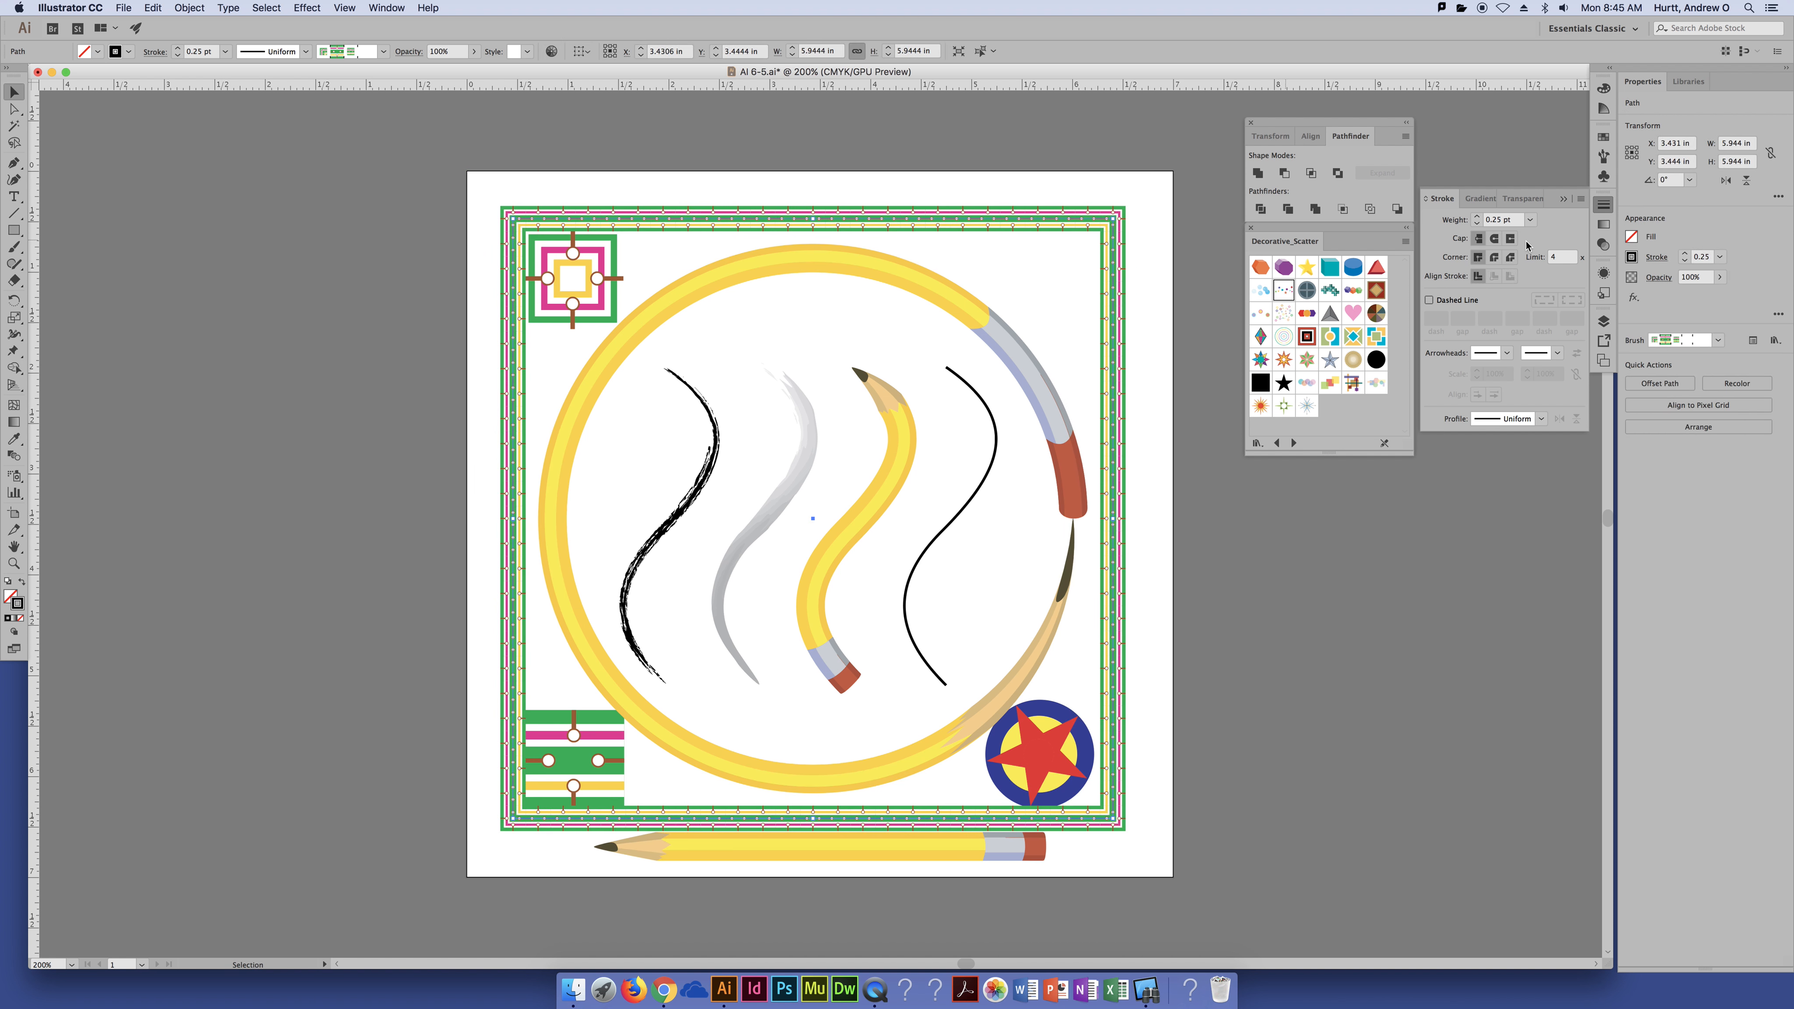
left_click(1530, 220)
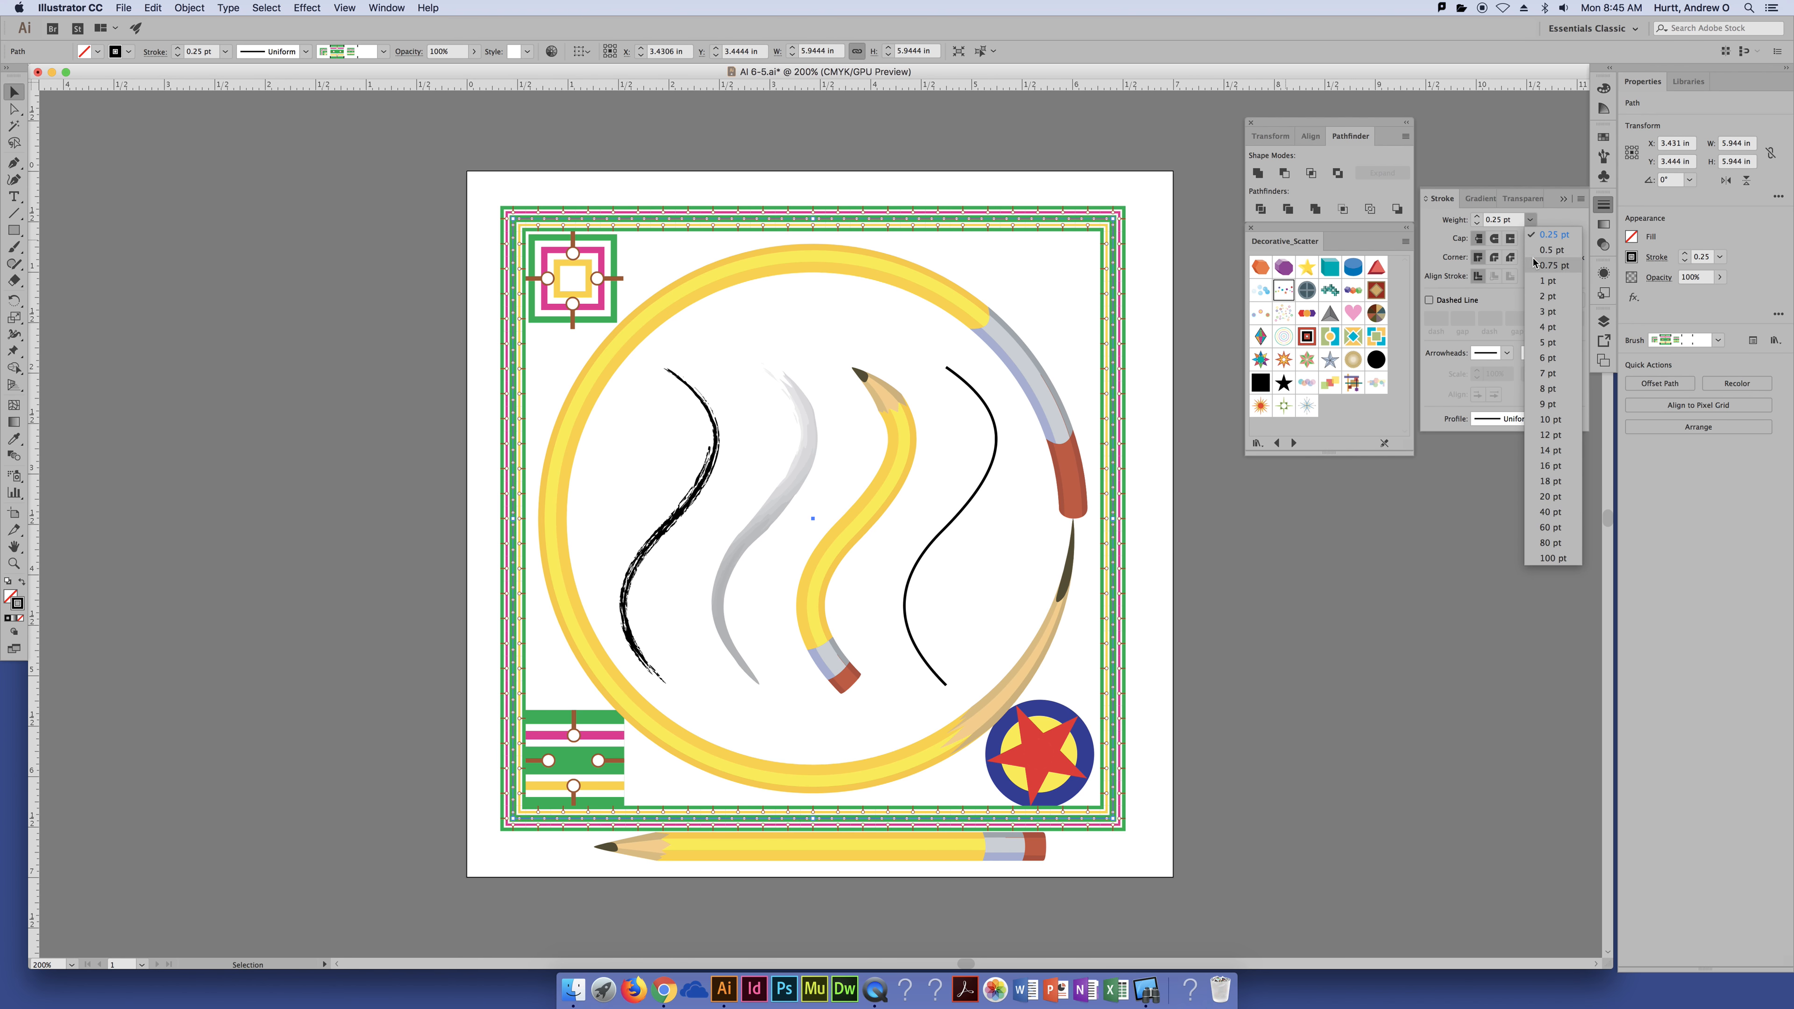
left_click(1534, 260)
left_click(1530, 220)
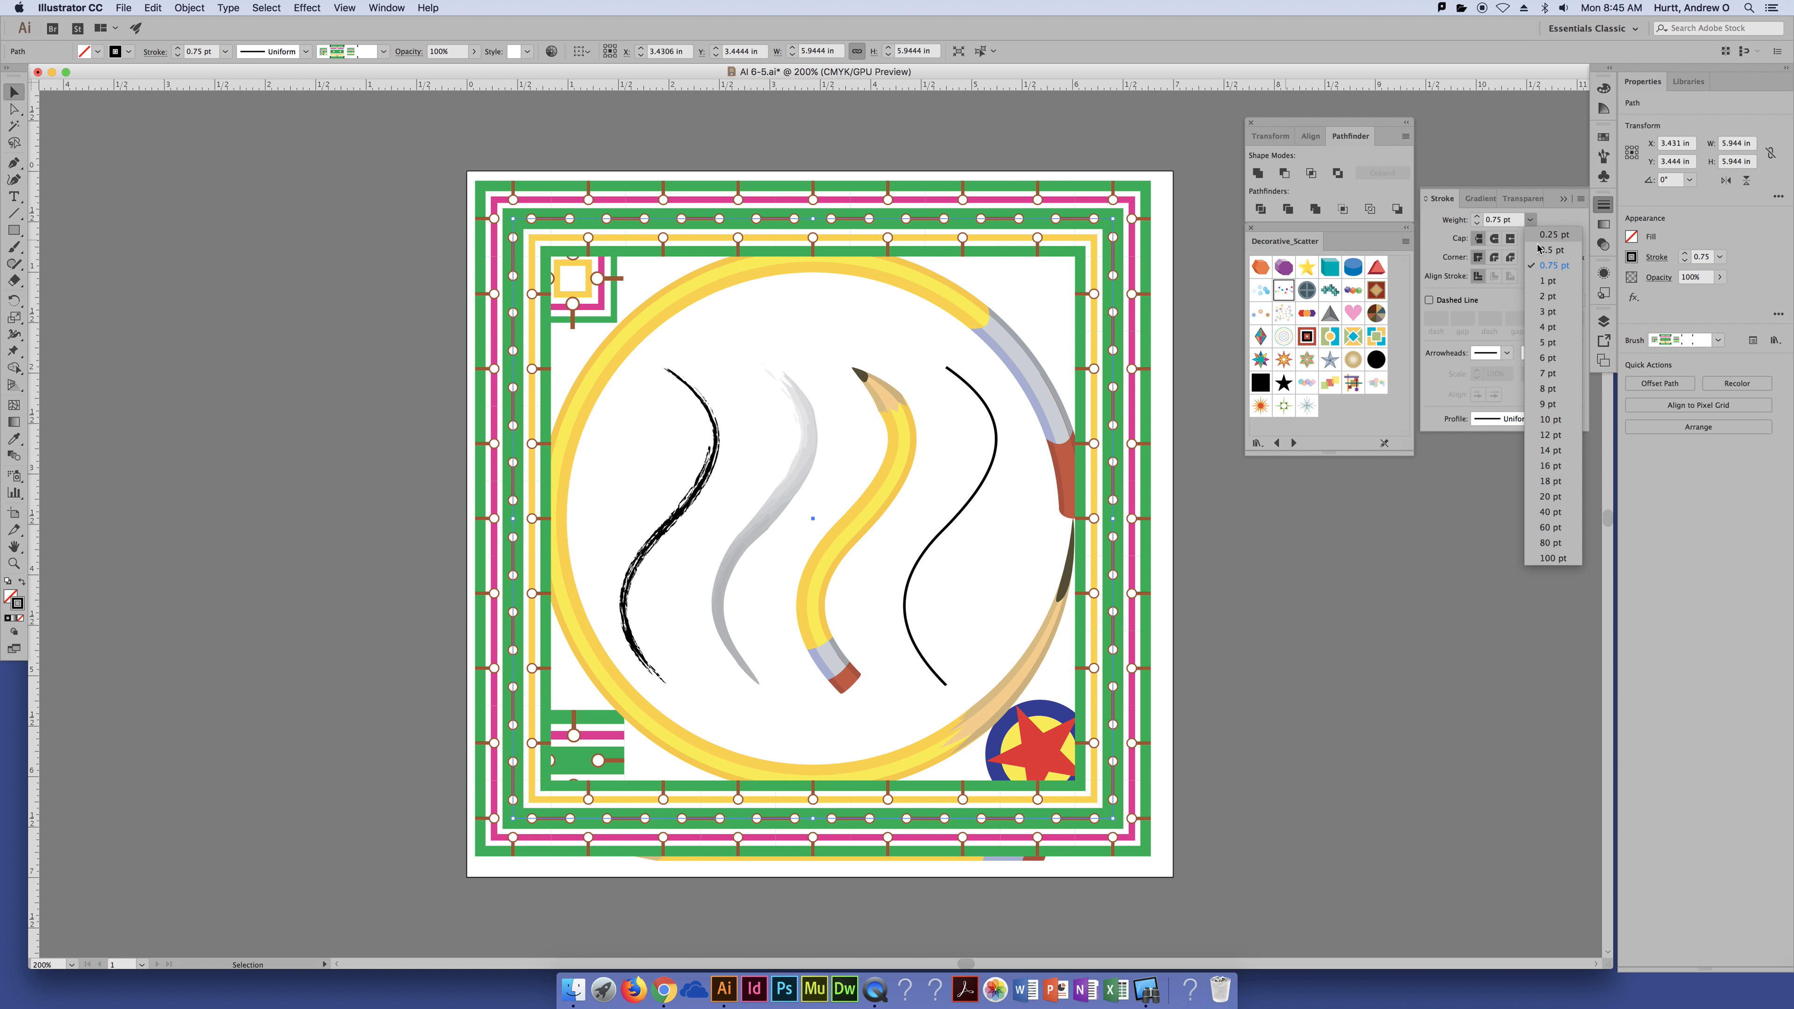
left_click(1529, 248)
Step: Clear the frame selection, and delete the striped square and the concentric-squares artwork inside the frame
left_click(1077, 173)
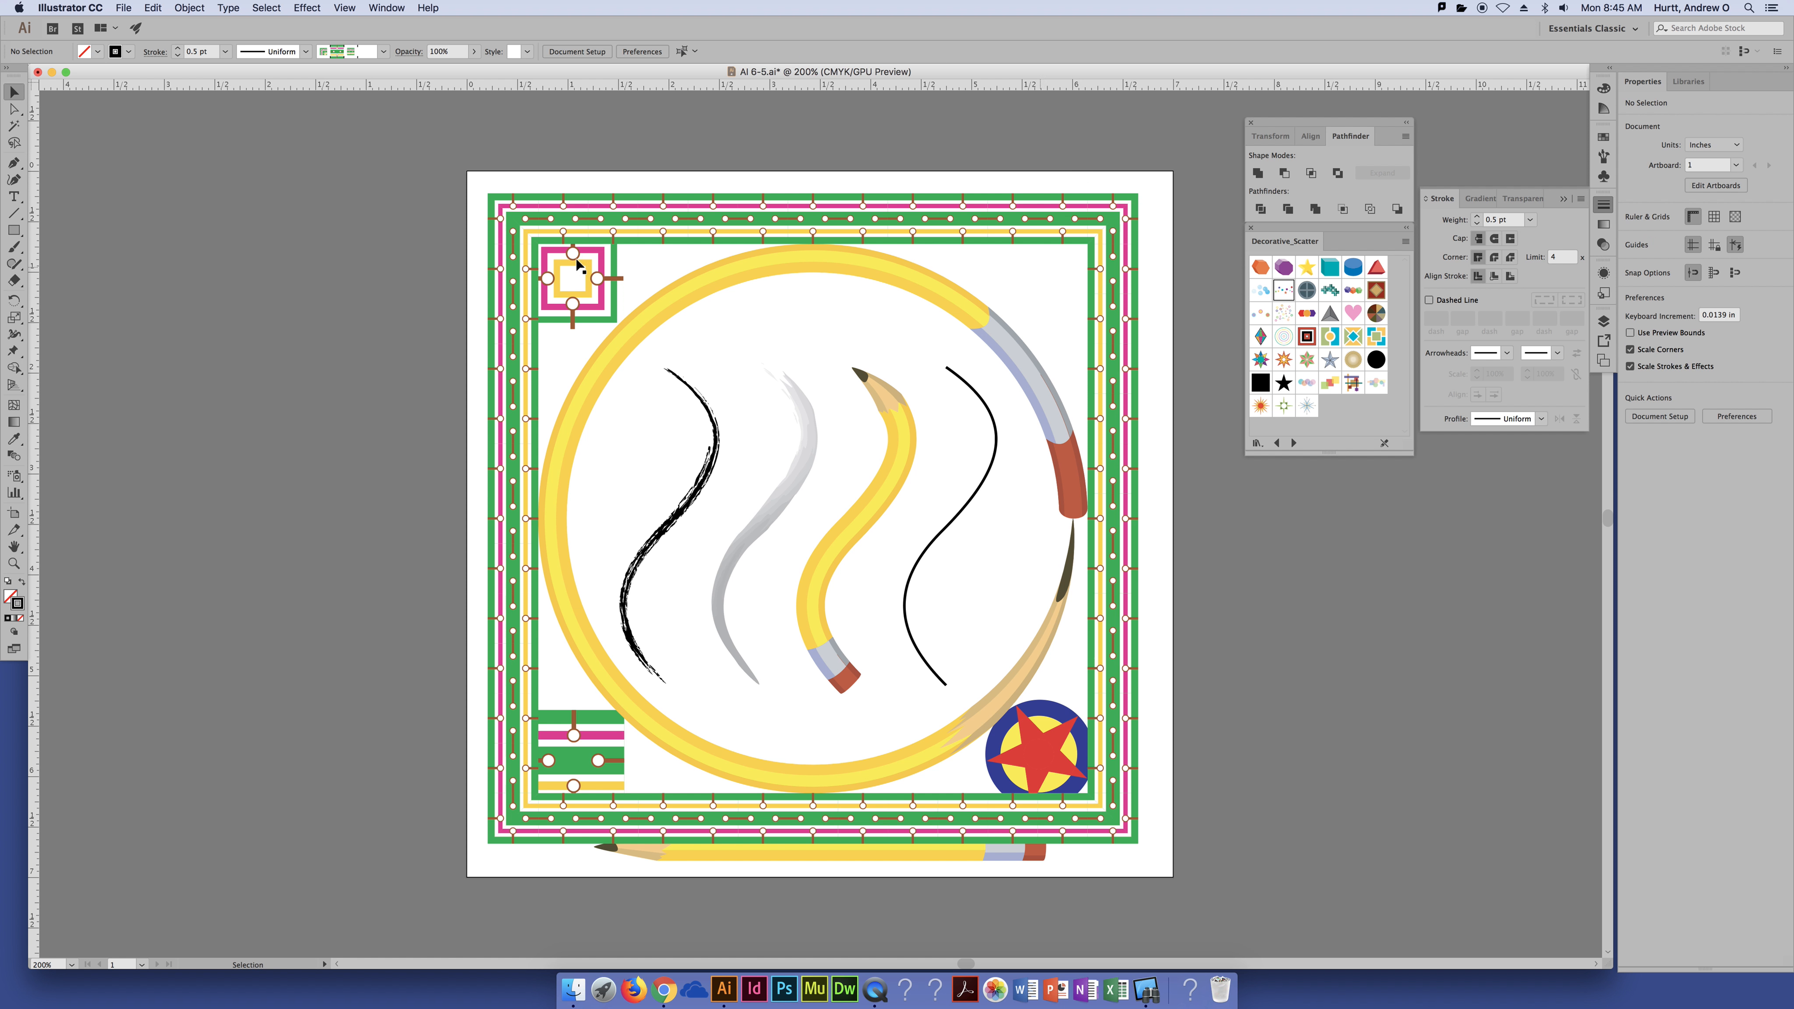
left_click(562, 745)
key("Delete")
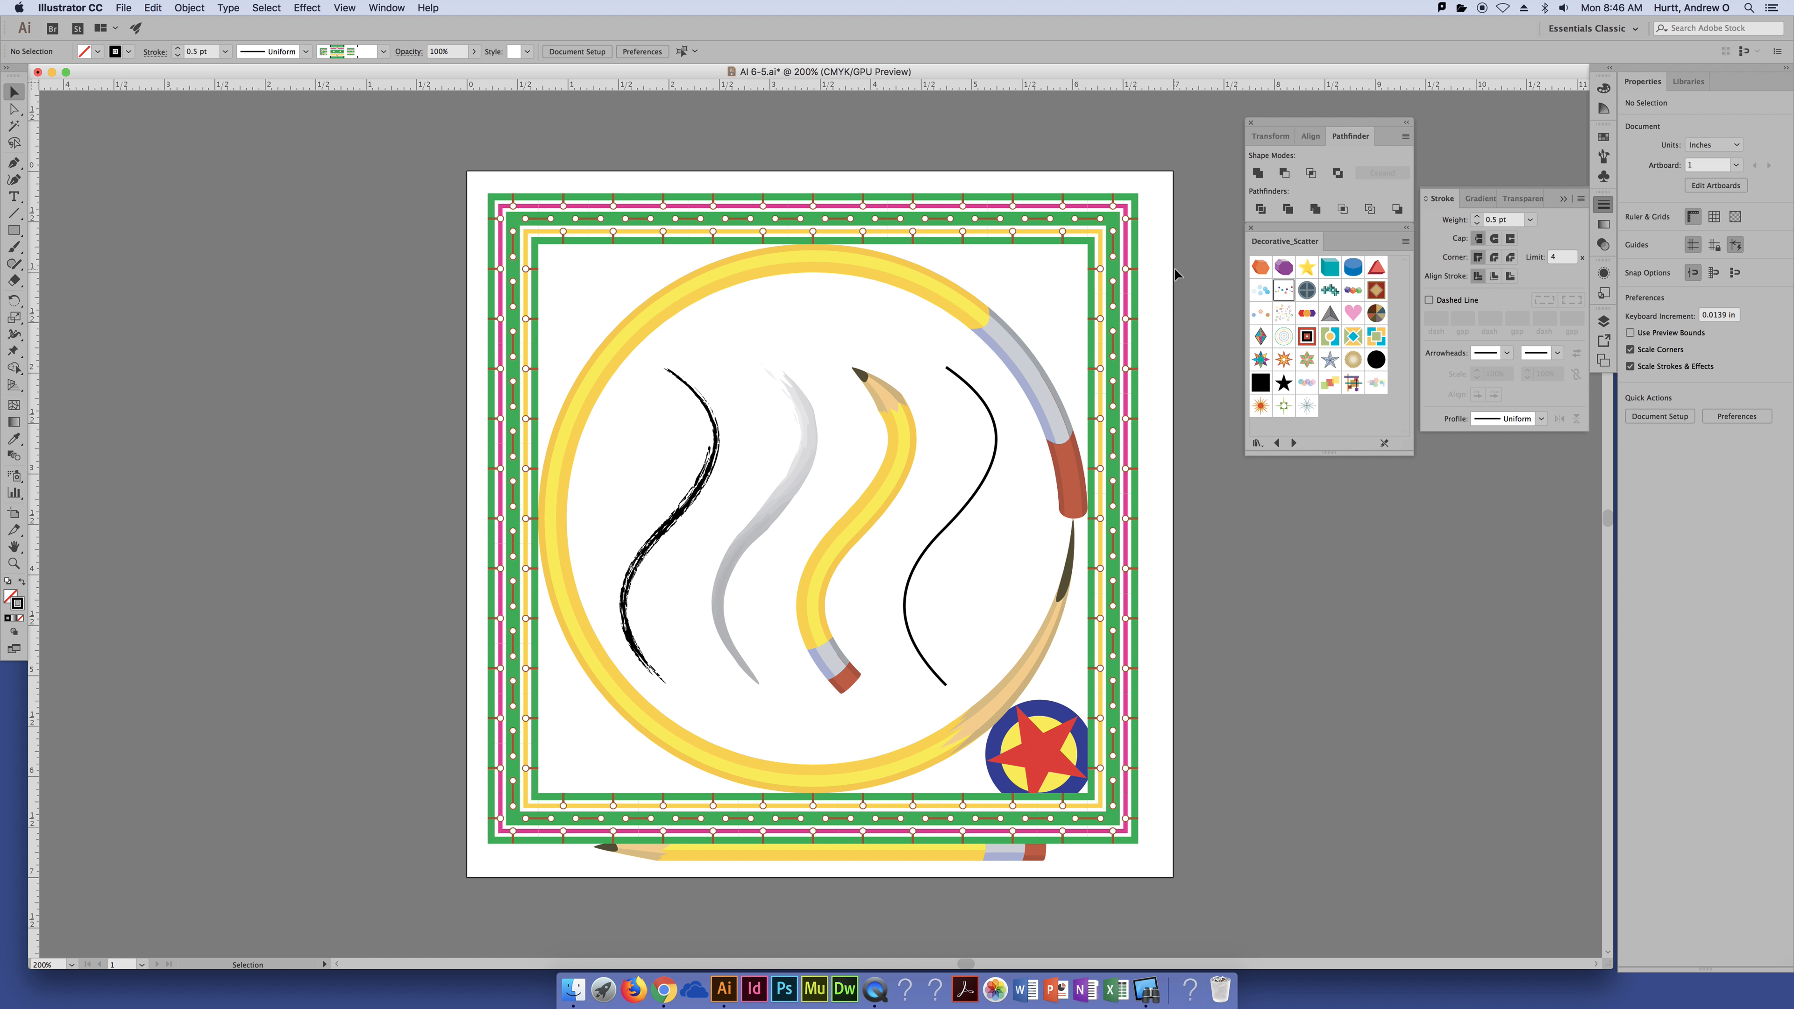
Step: Reopen the pattern brush's options for the square frame and try Flip Along and Flip Across with the preview on, leaving both flips off
left_click(1114, 289)
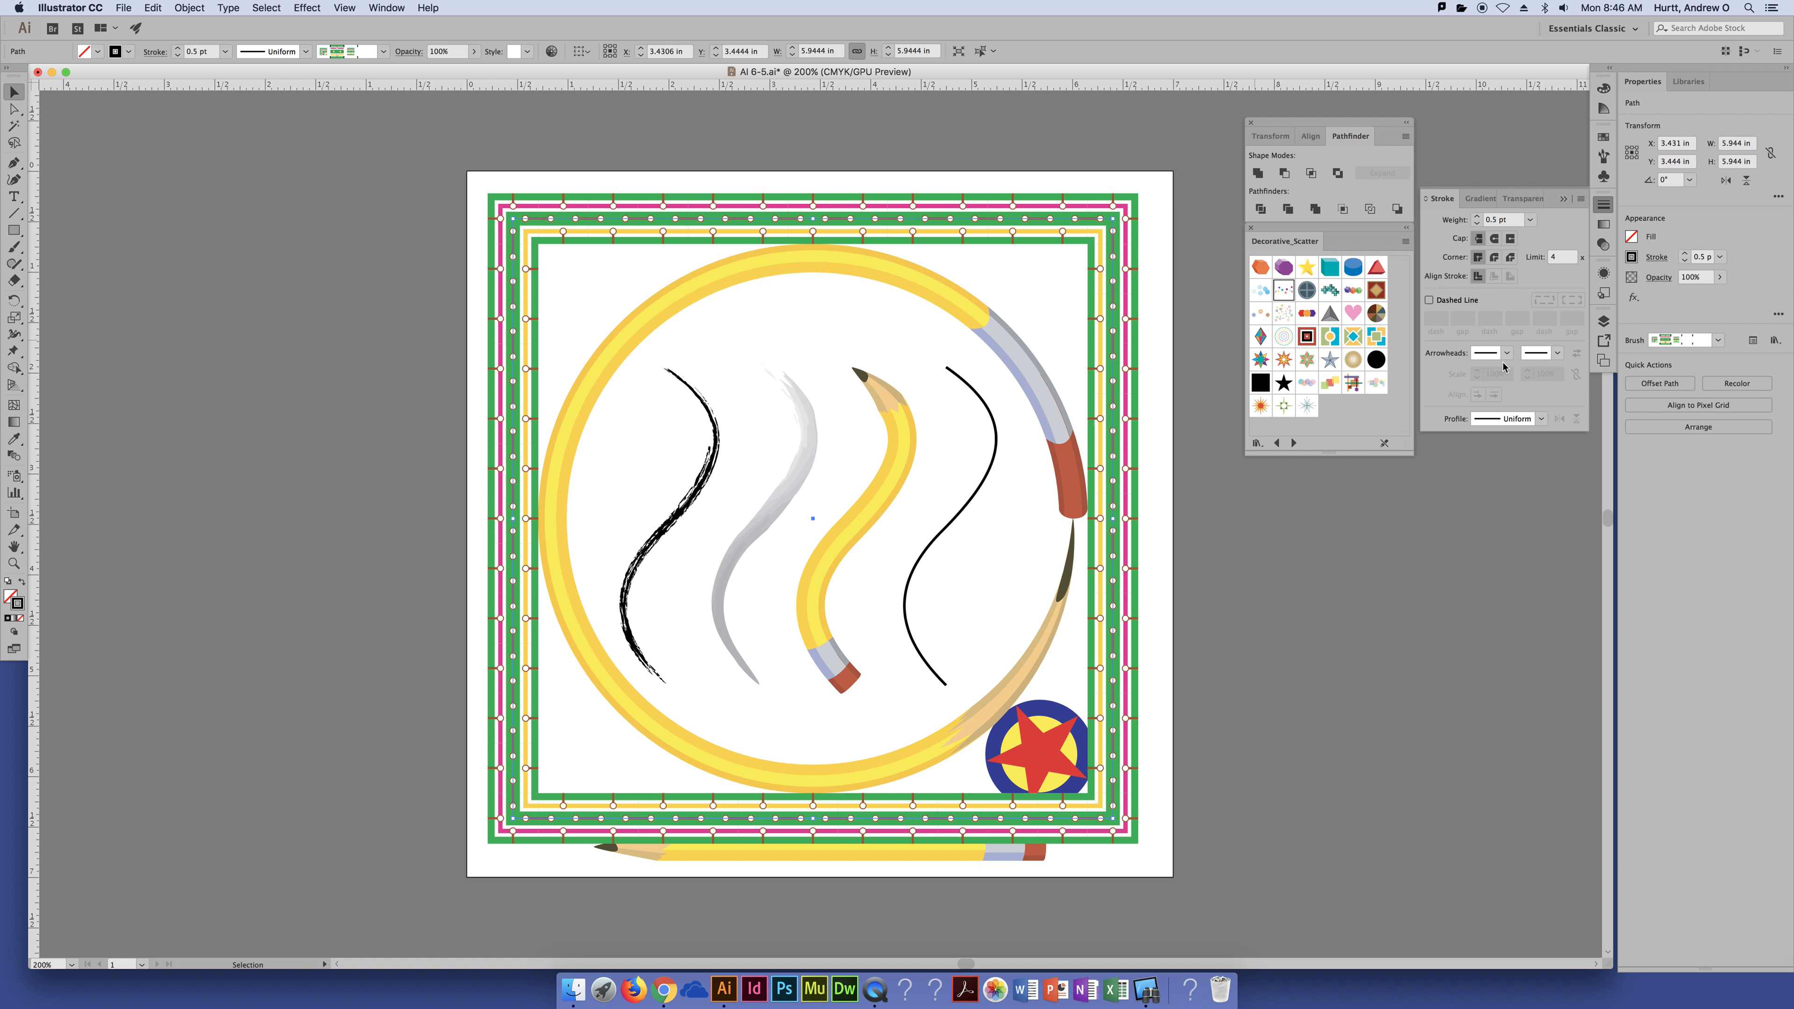
left_click(1602, 158)
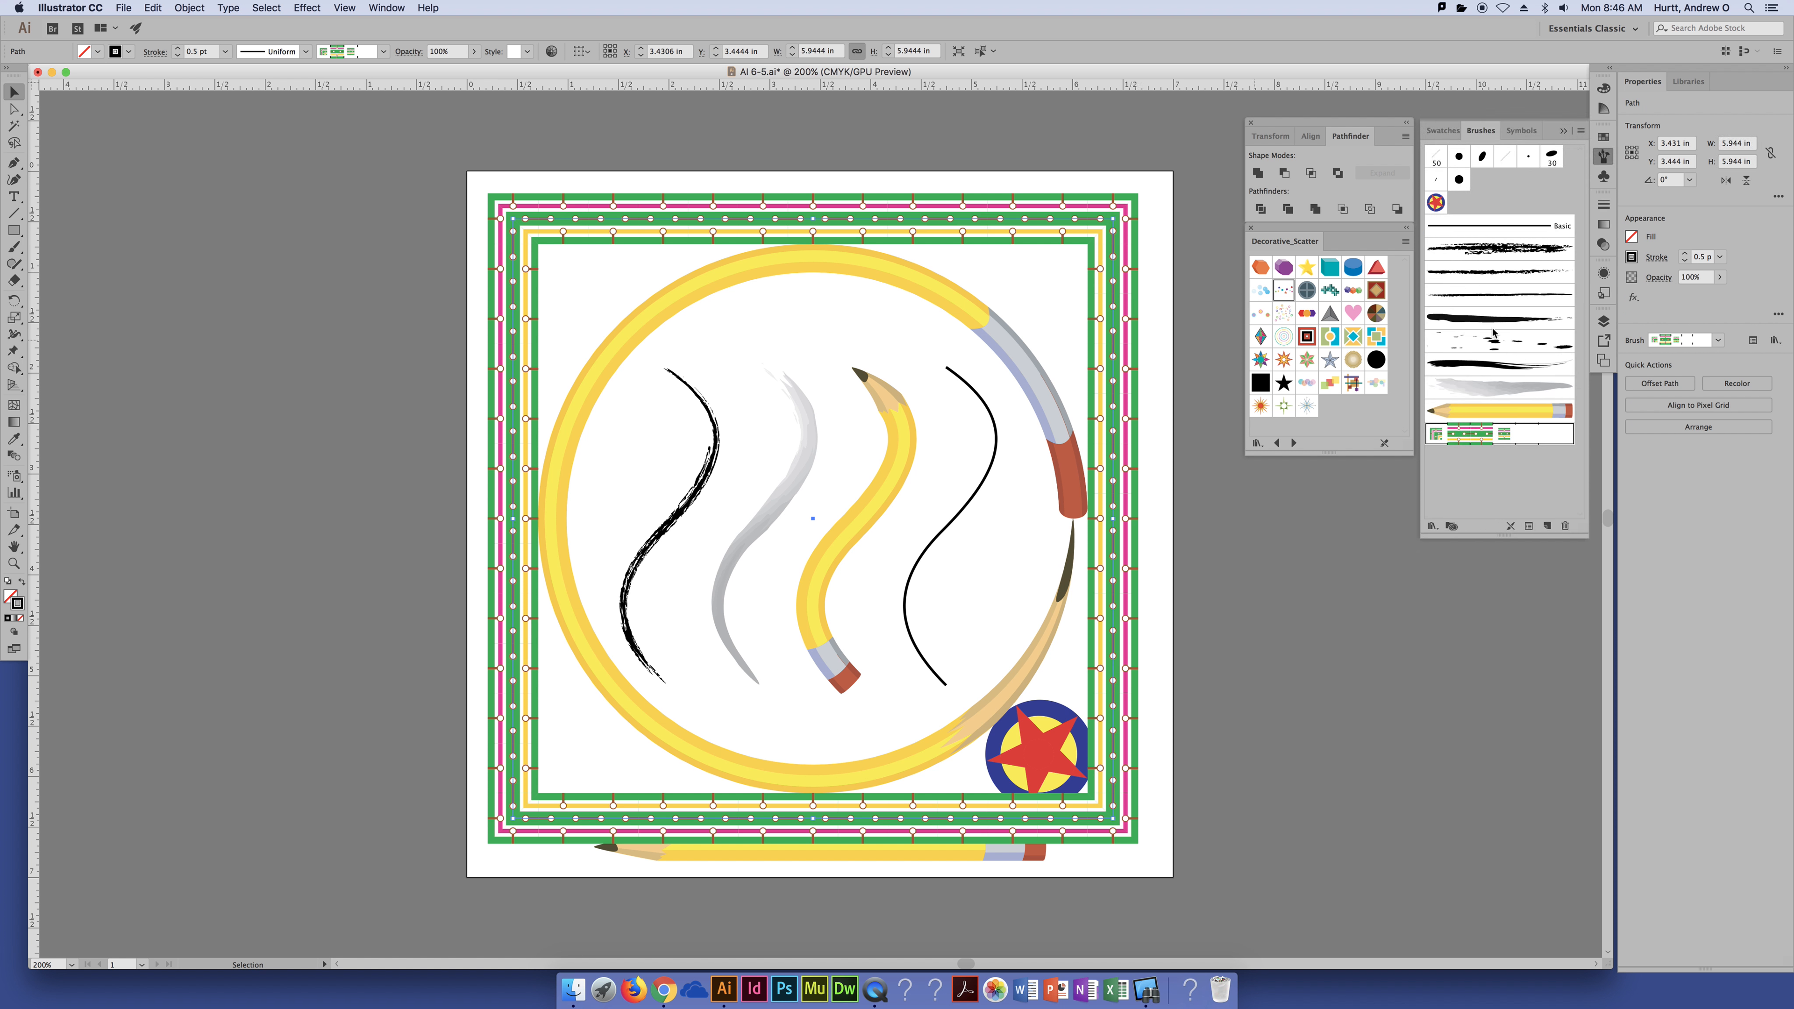
double_click(1529, 434)
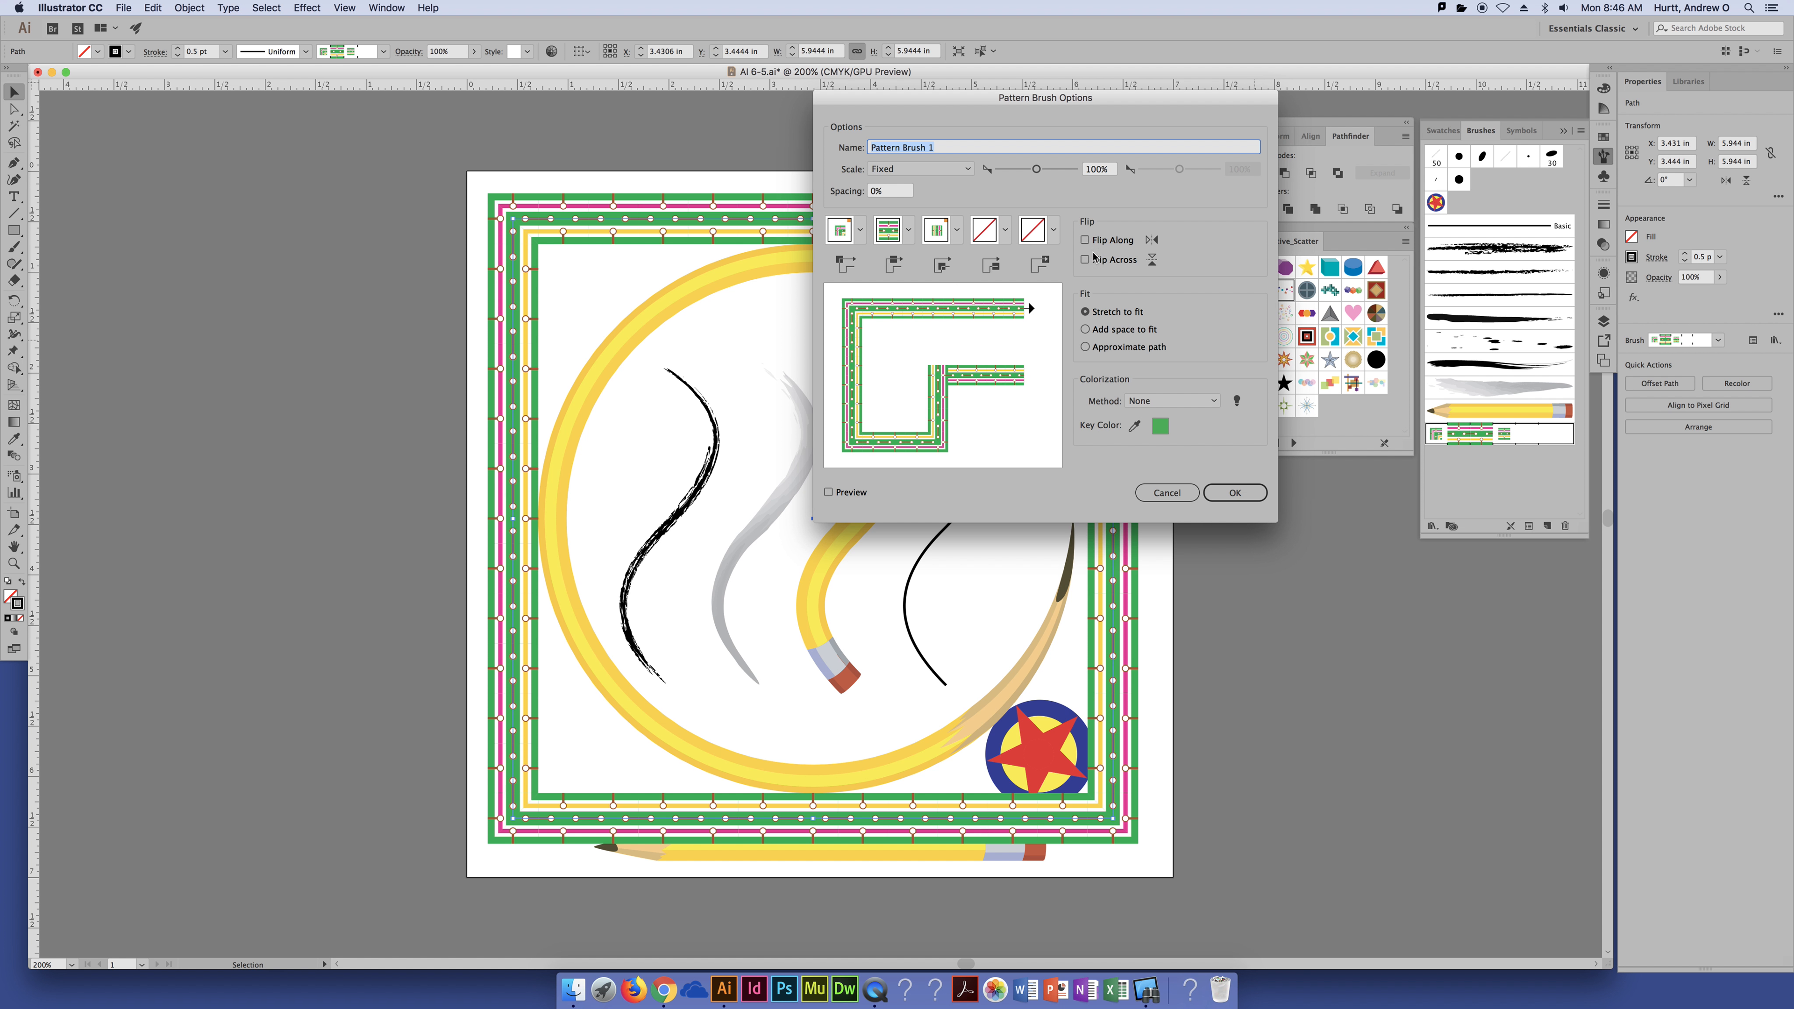
left_click(1087, 240)
left_click_drag(1088, 98, 1370, 113)
left_click(1110, 508)
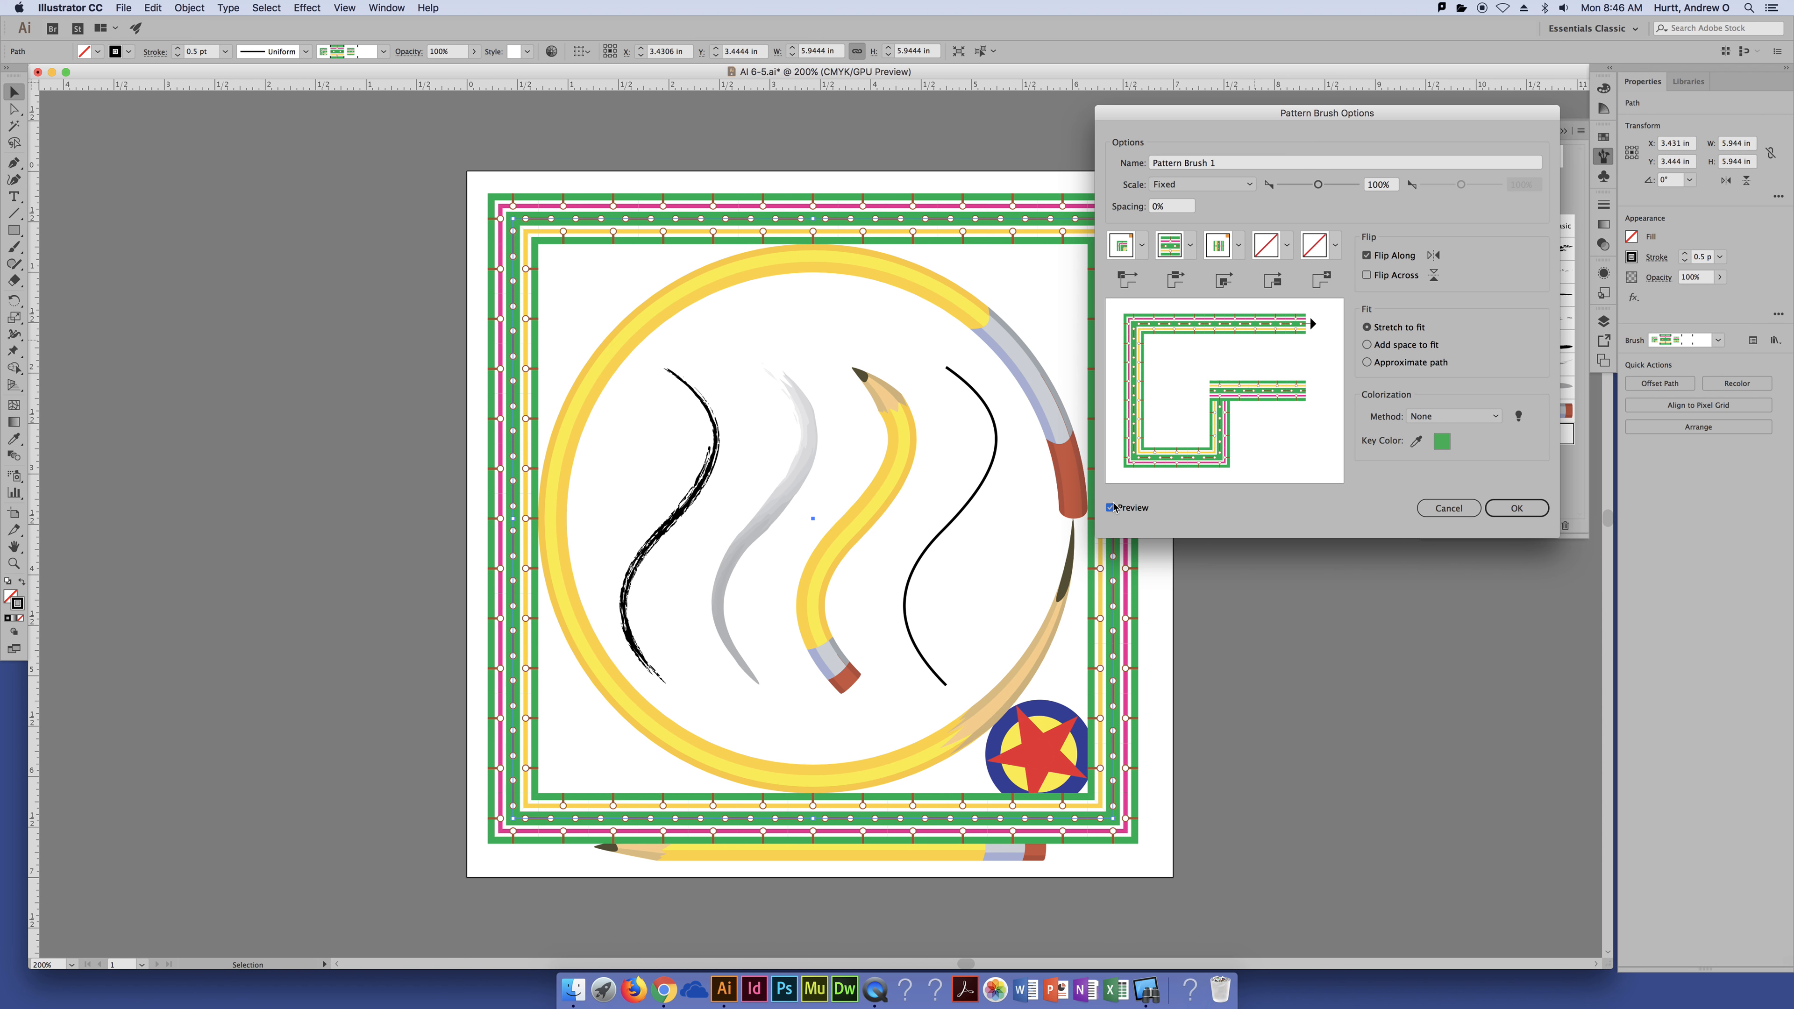
left_click(1368, 277)
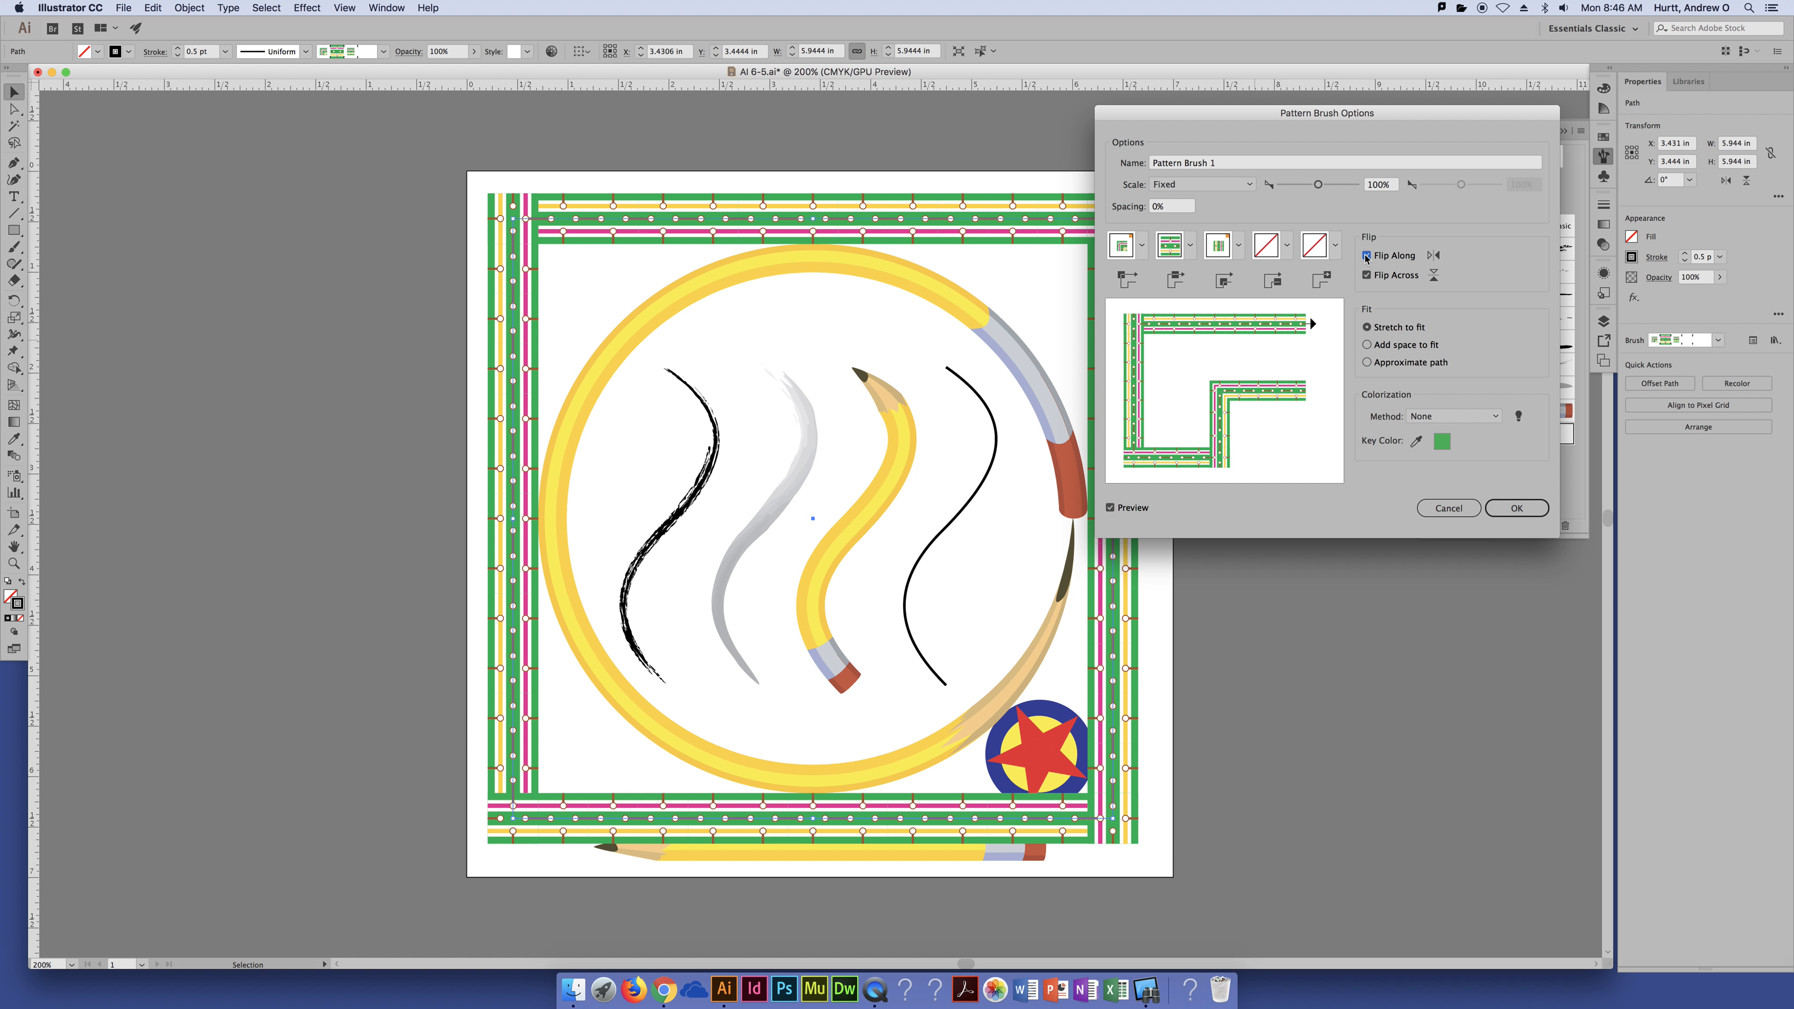
left_click(1366, 257)
left_click_drag(1146, 121, 1288, 127)
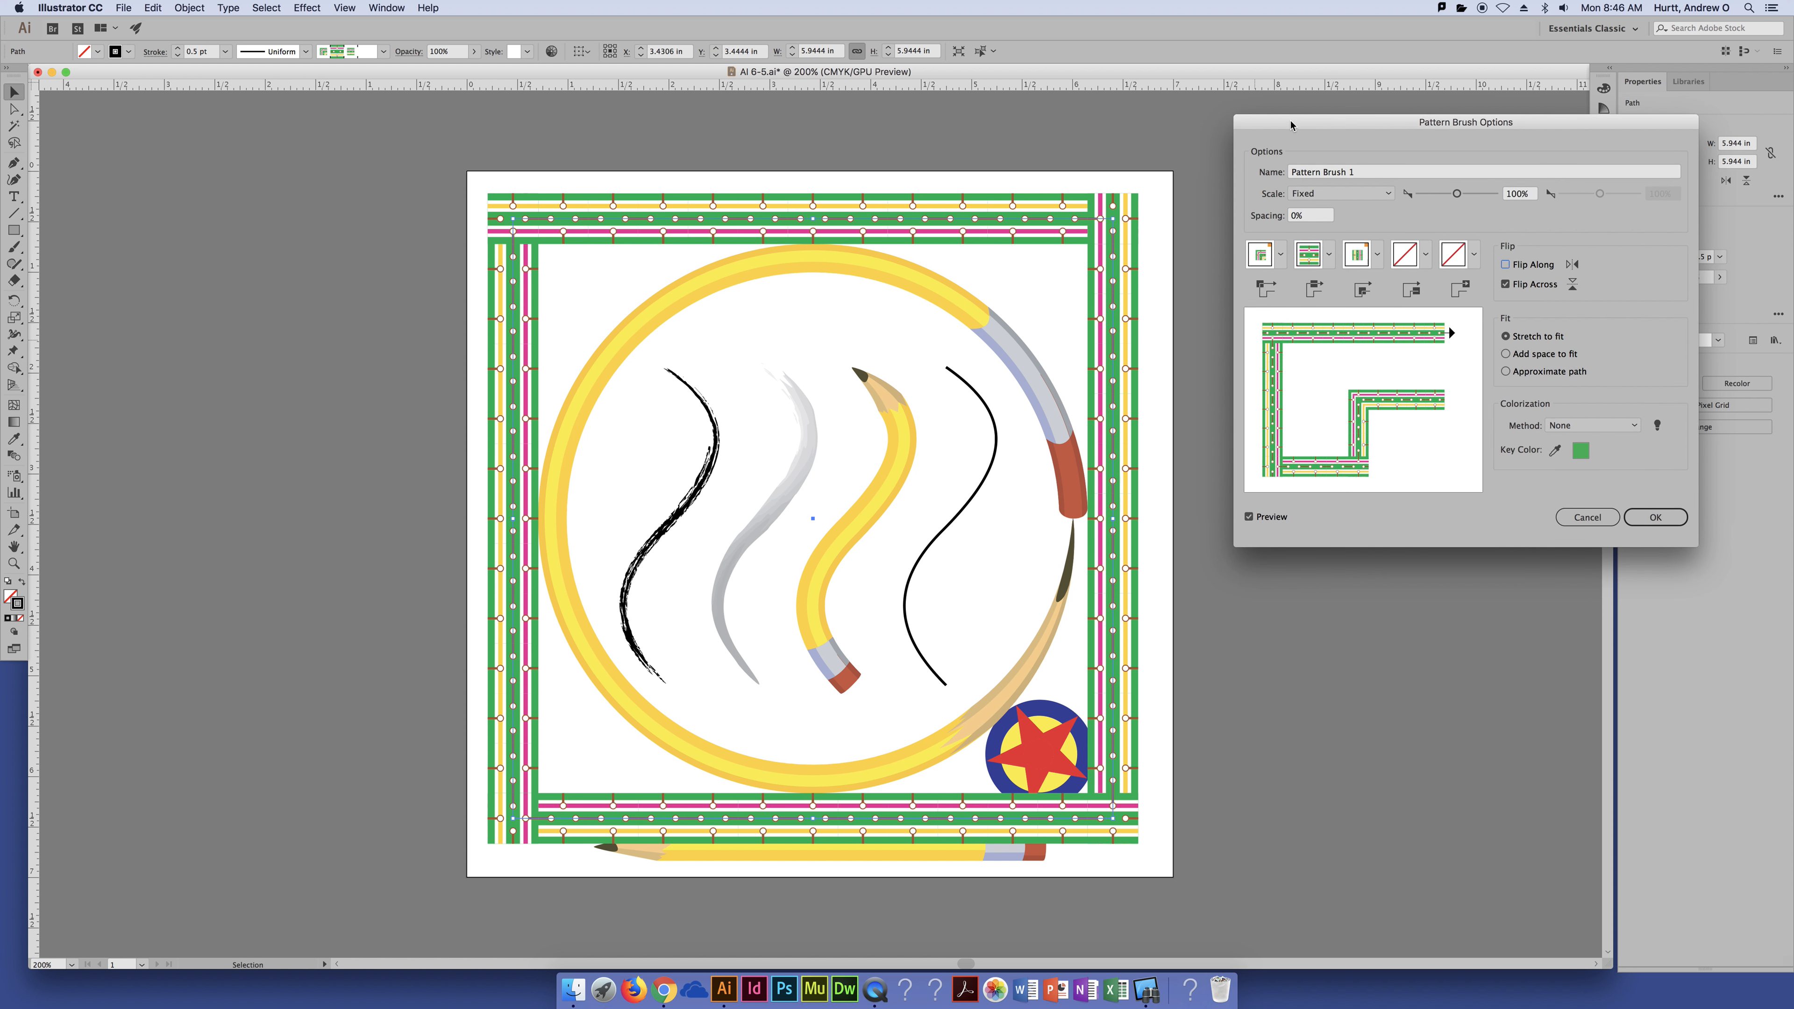
left_click(1509, 283)
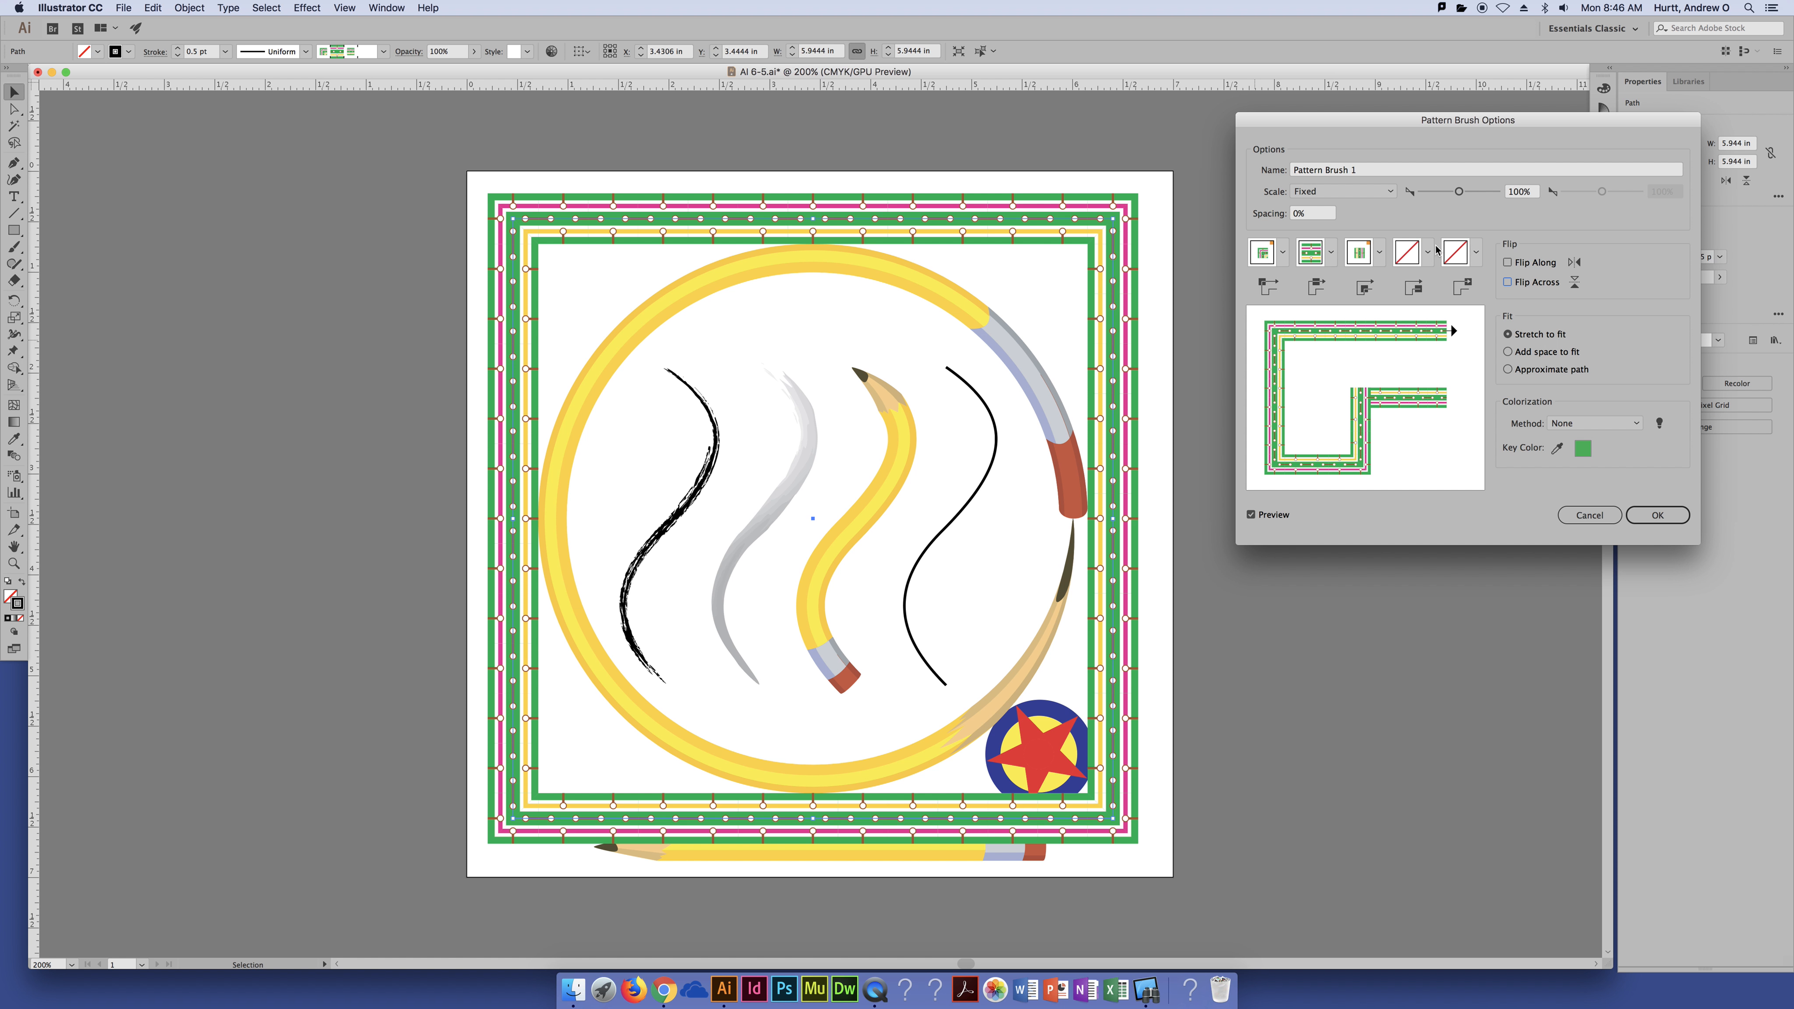
Step: Set the pattern brush's inner corner tile to Auto-Between, and accept the brush changes
left_click(1379, 257)
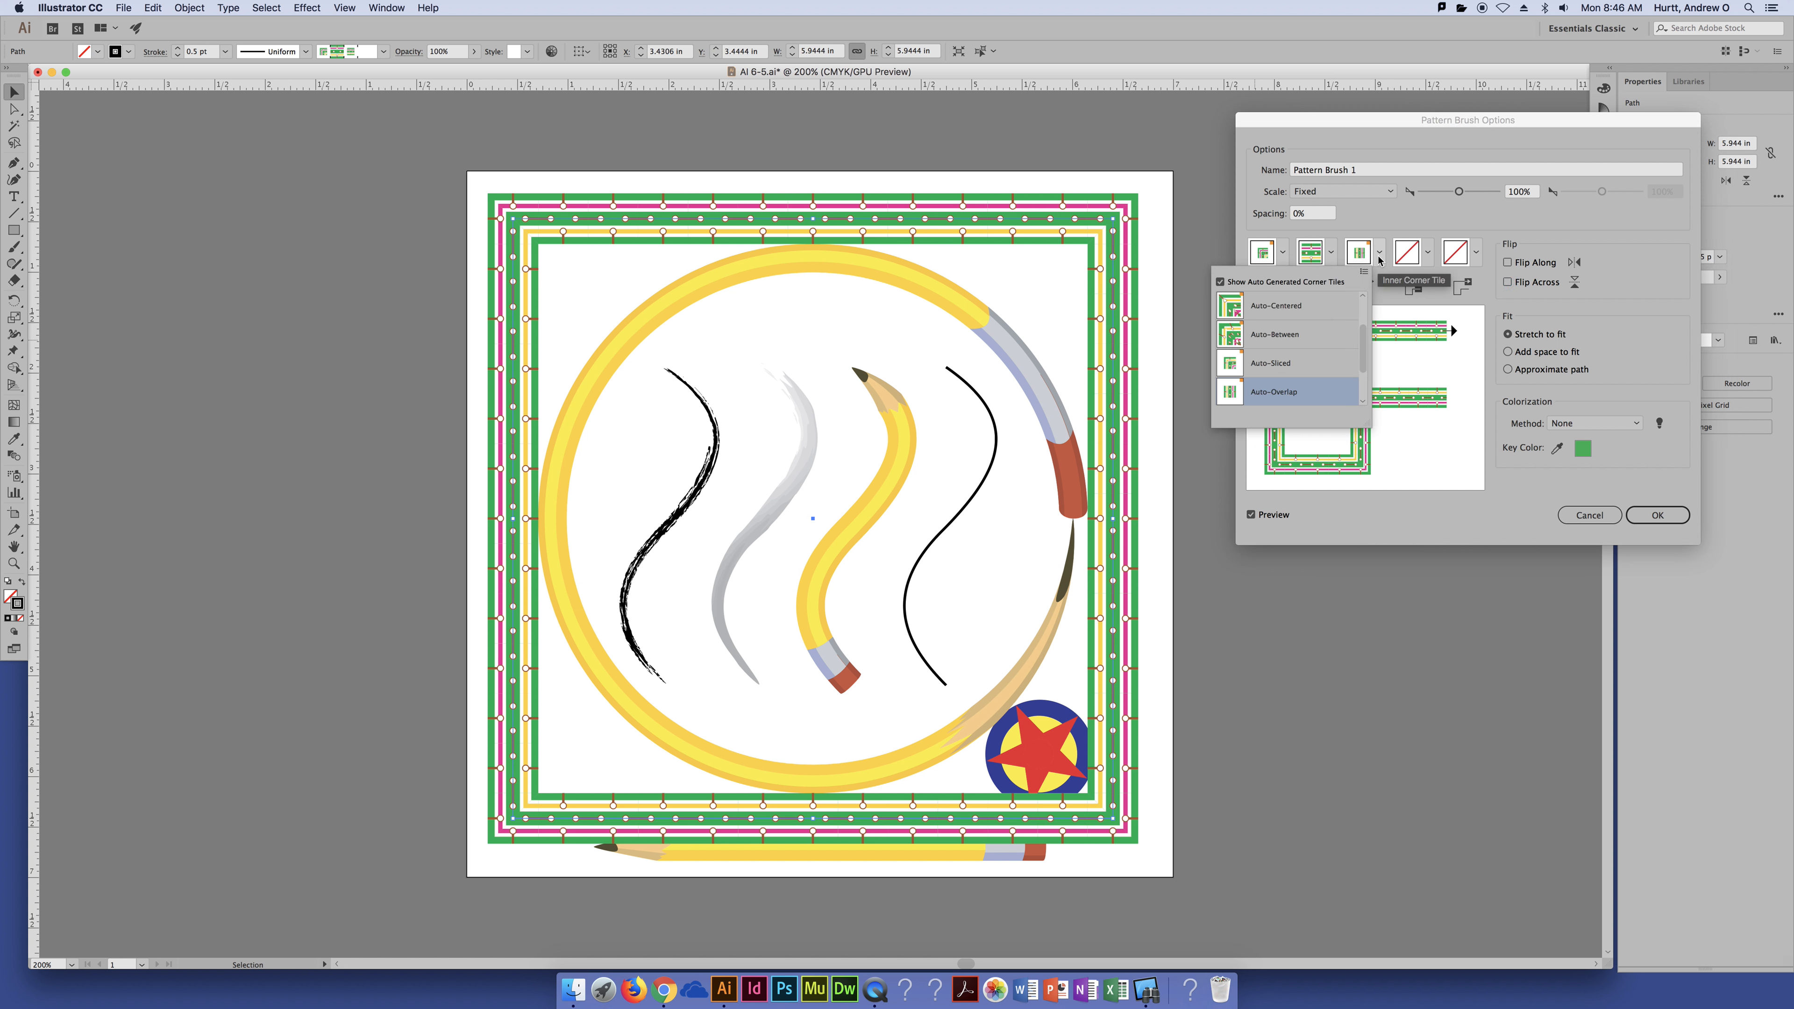
left_click(1330, 337)
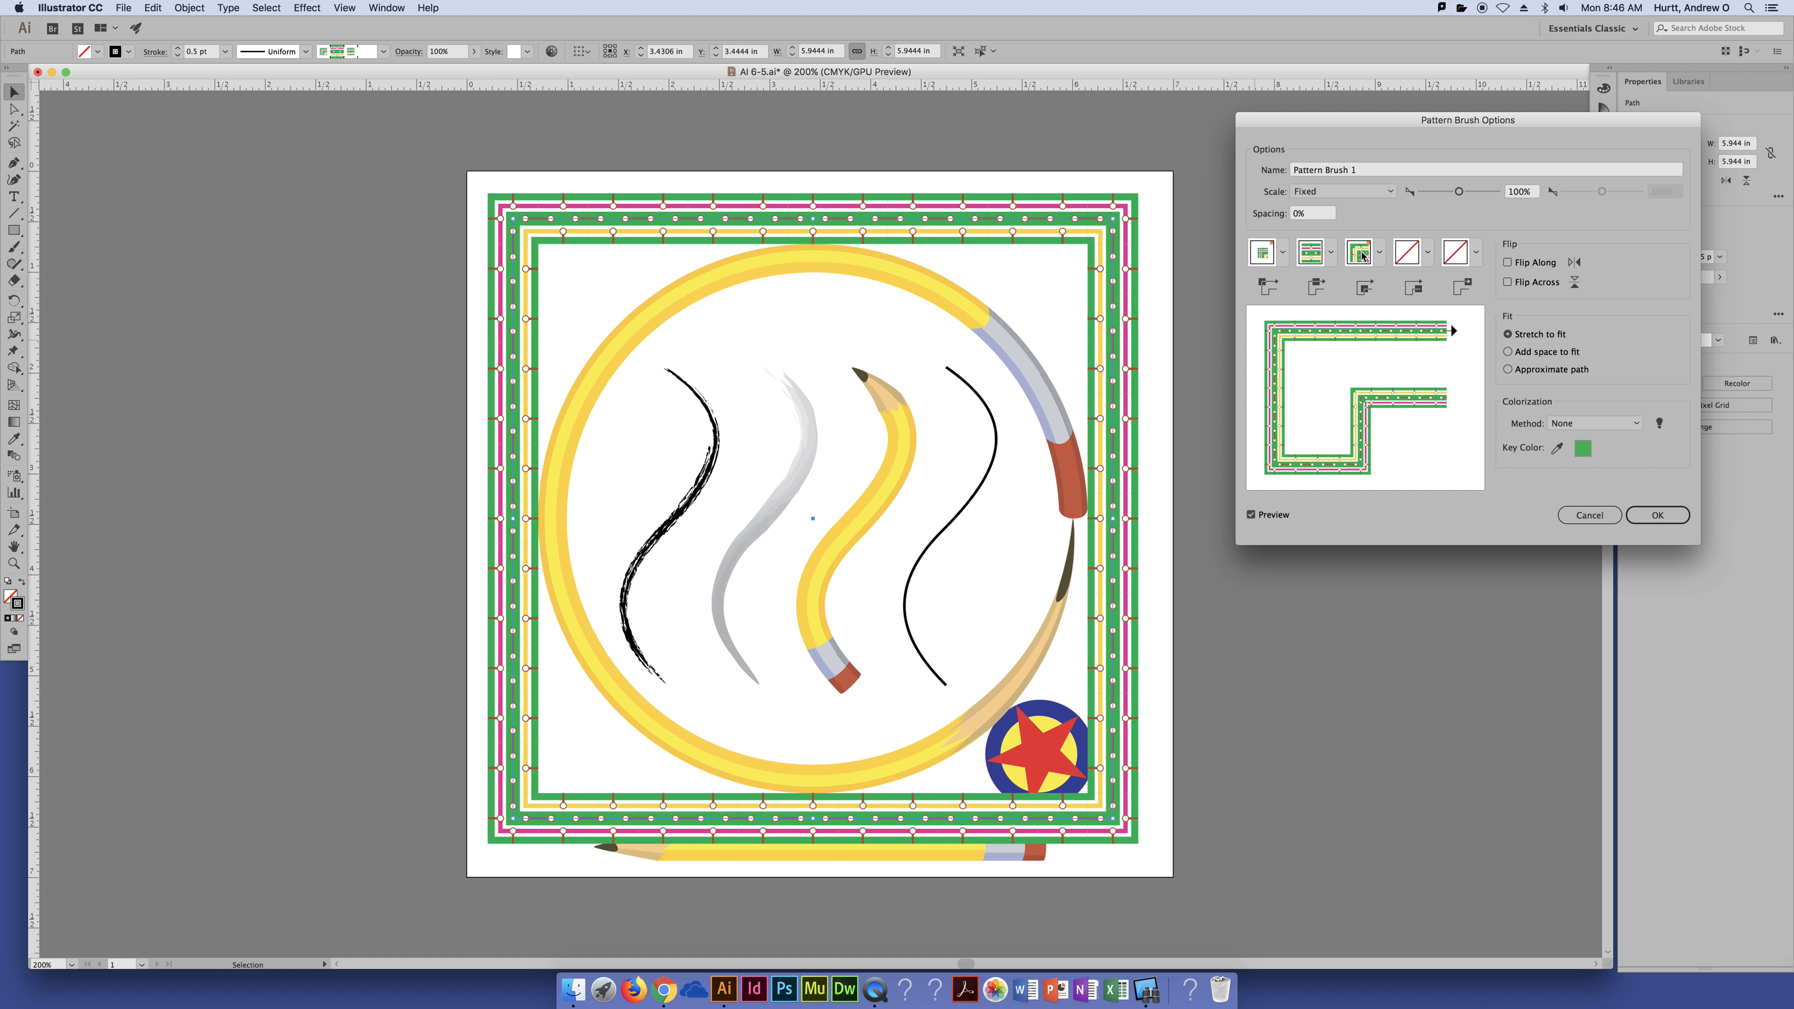
left_click(1379, 253)
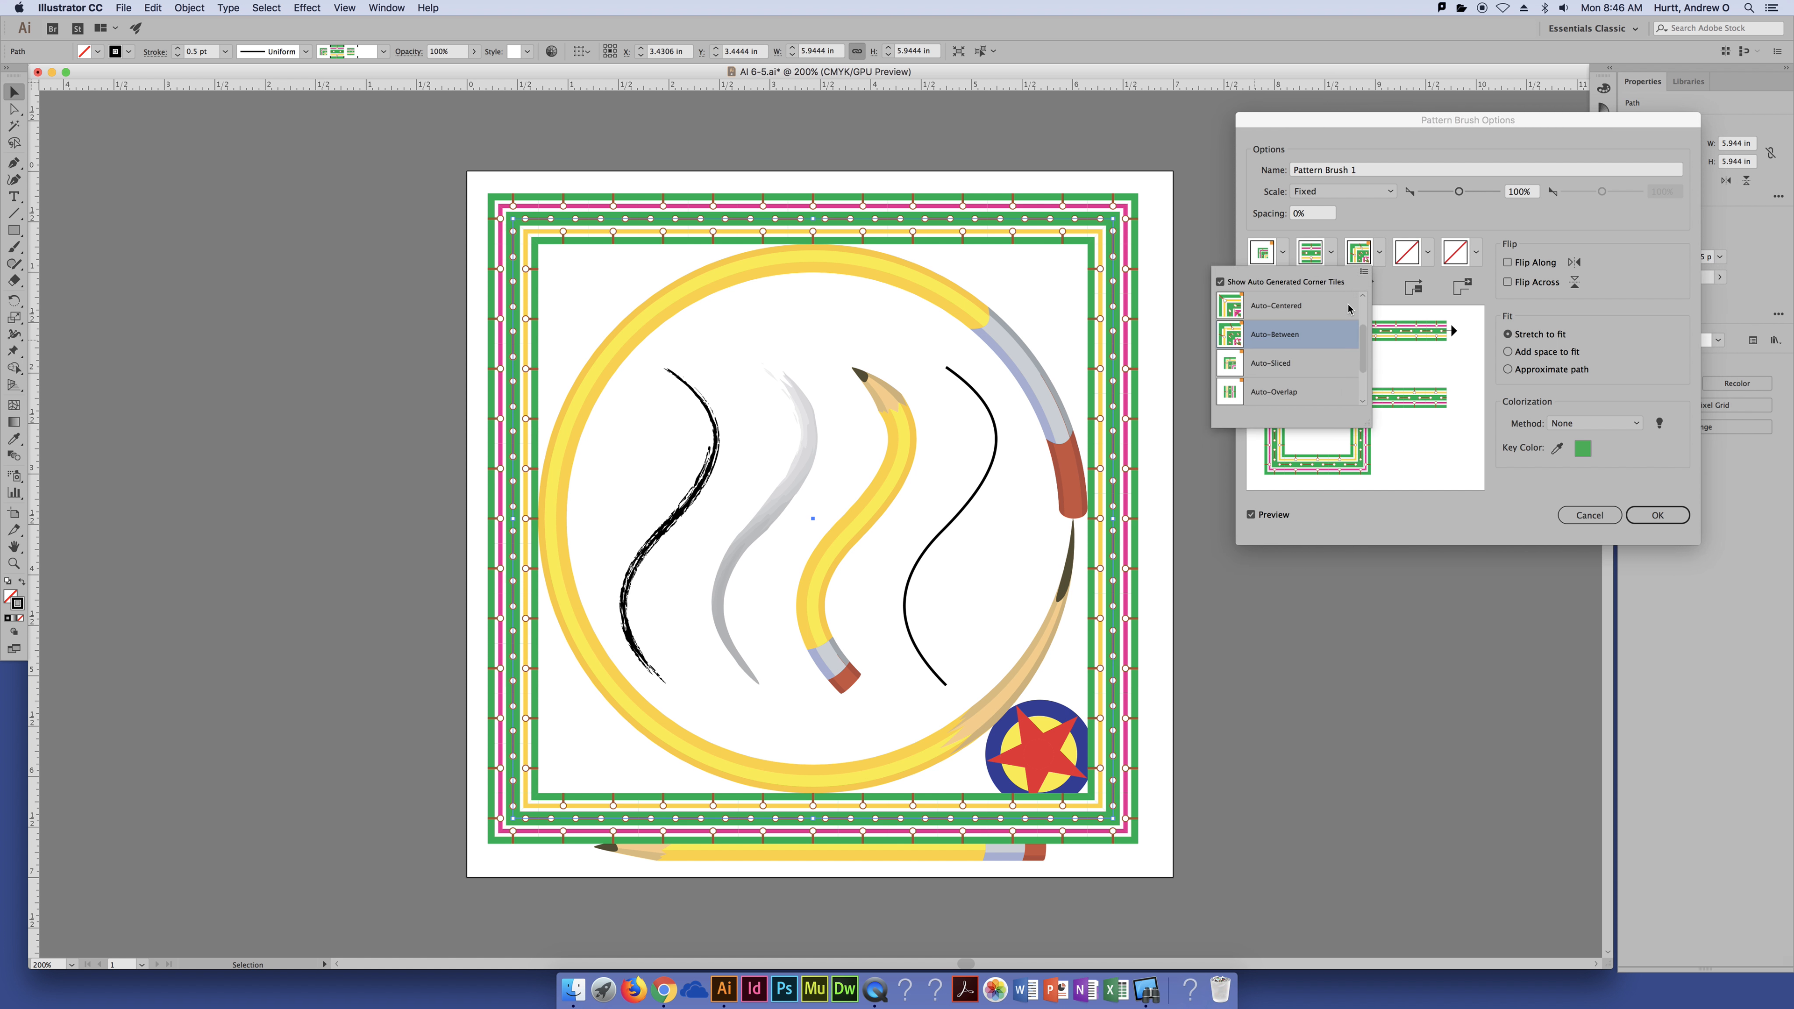
left_click(1398, 227)
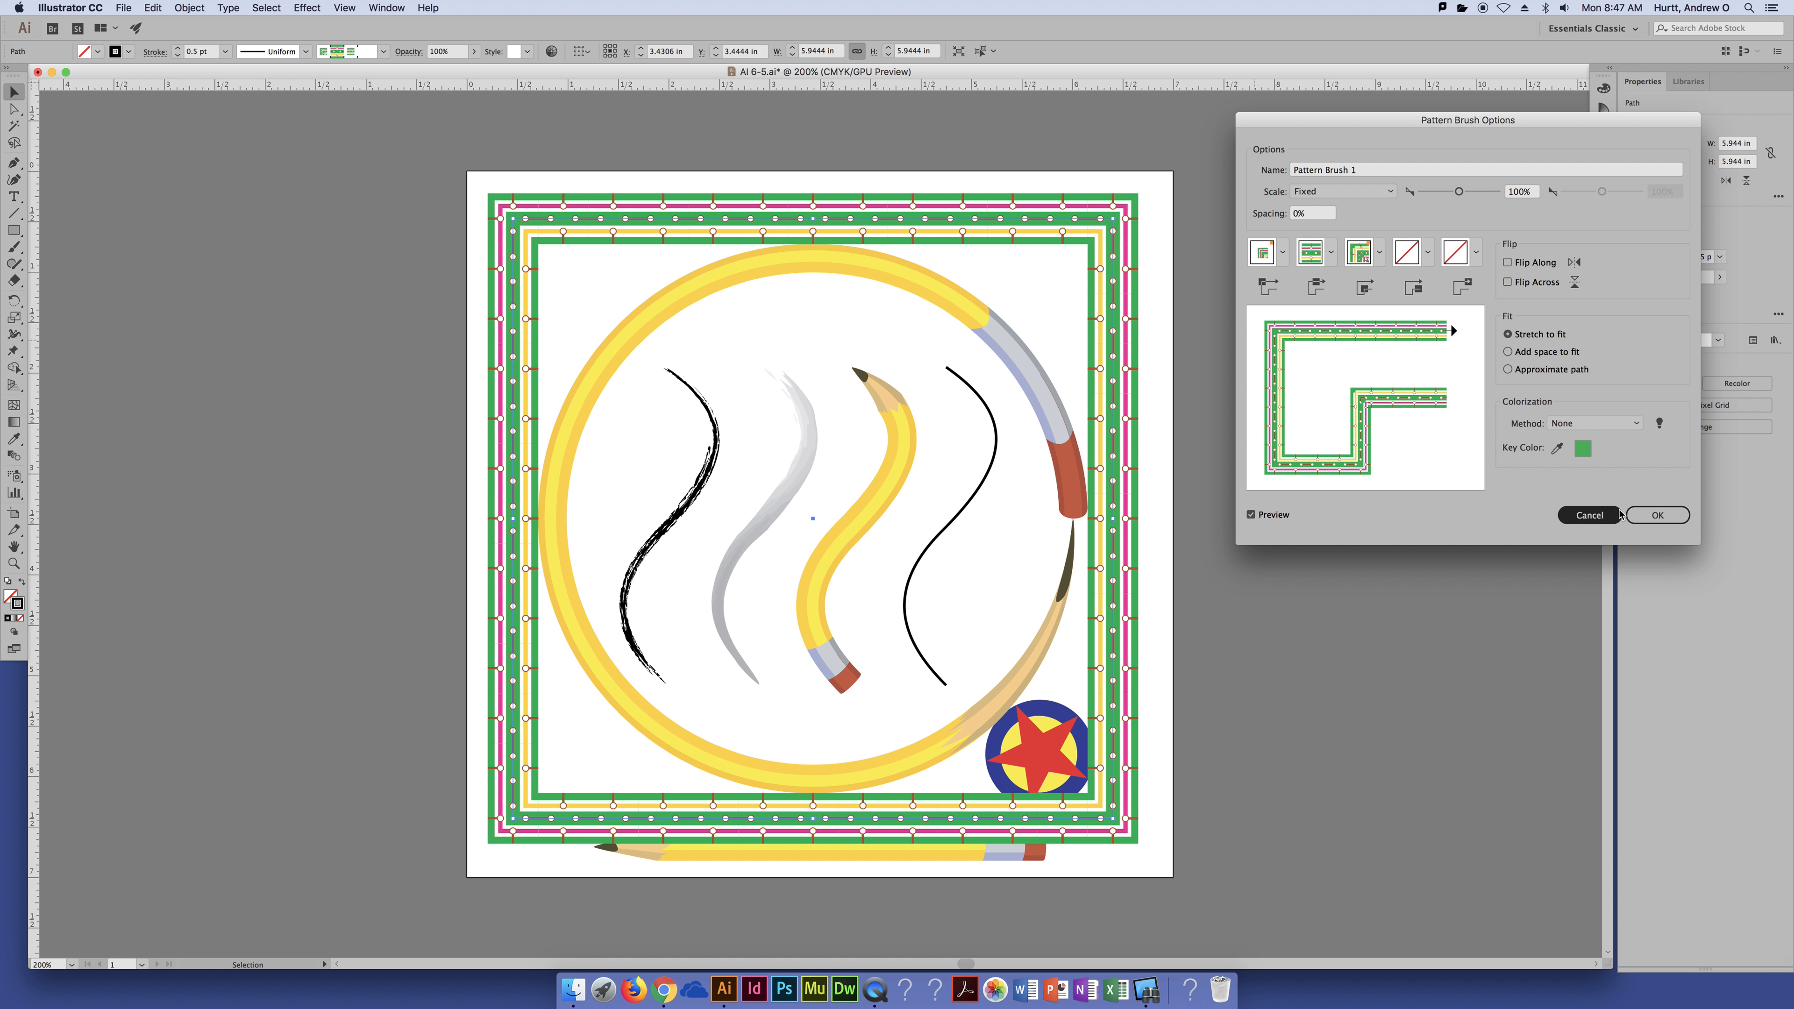
left_click(1657, 516)
left_click(890, 524)
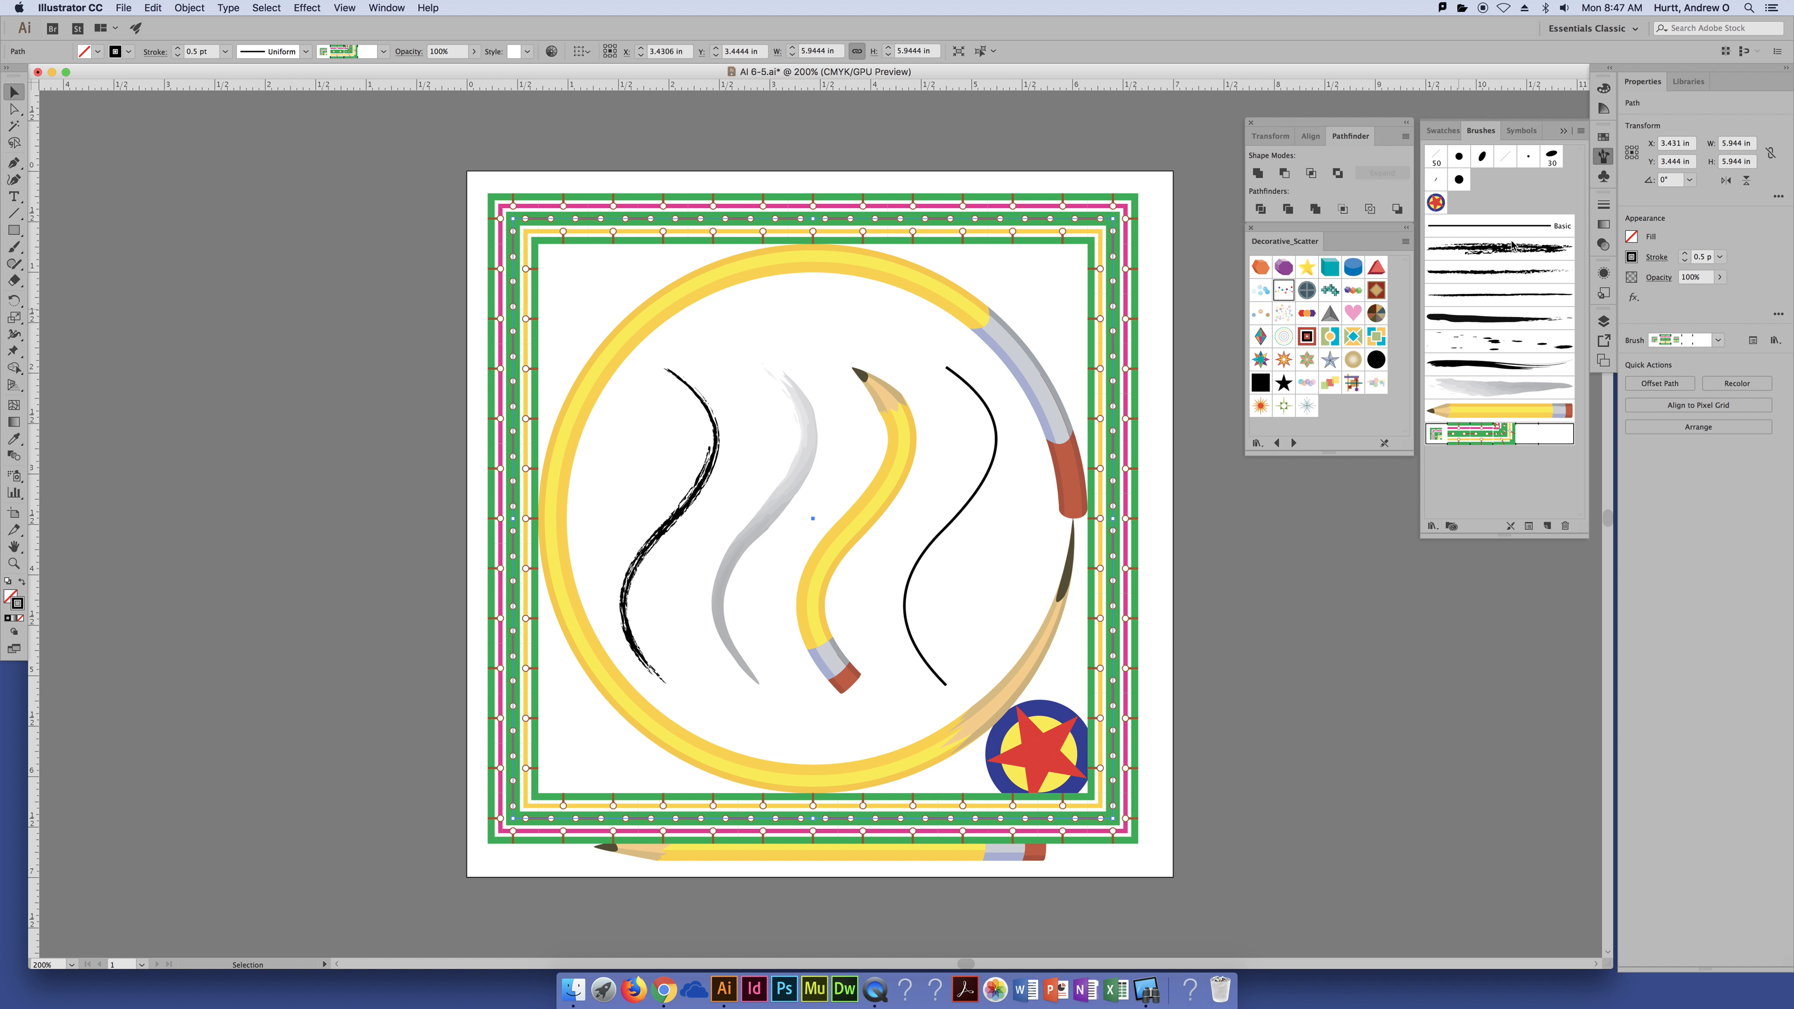
Step: Set the patterned square frame's stroke weight to 0.25 pt and clear the selection
left_click(1443, 133)
left_click(1604, 204)
left_click(1530, 220)
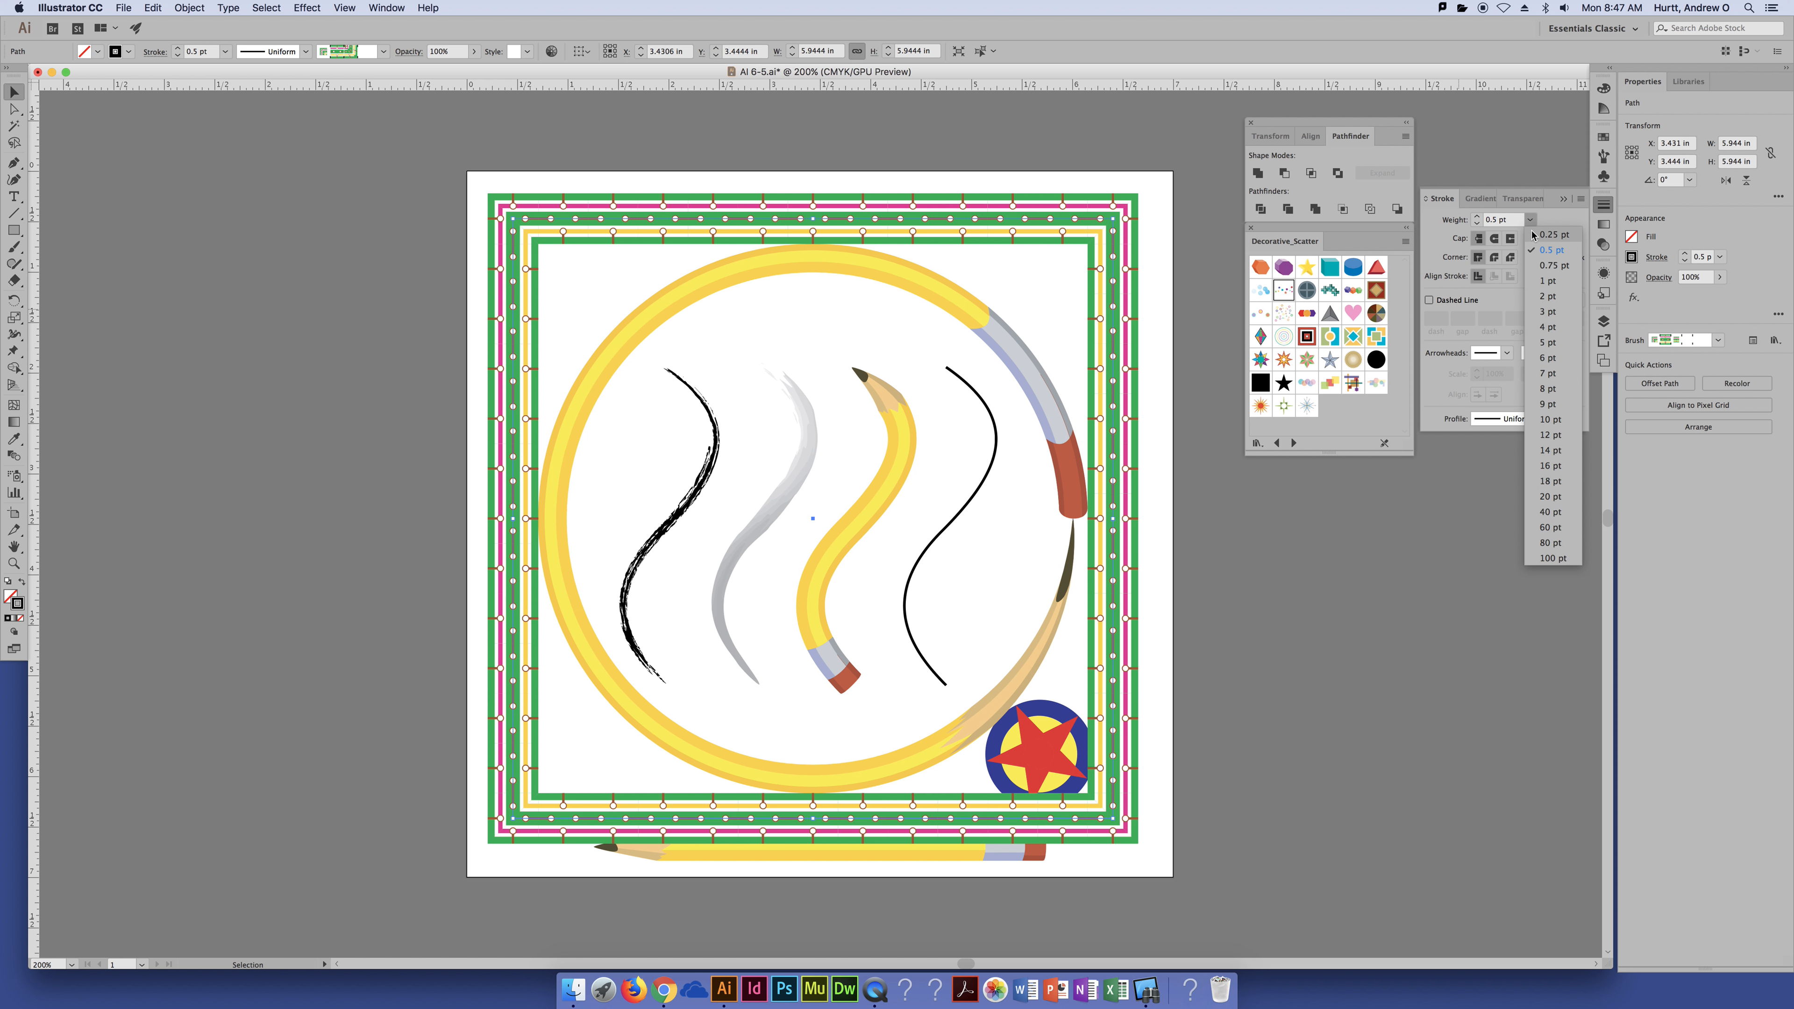
left_click(1552, 235)
left_click(1140, 243)
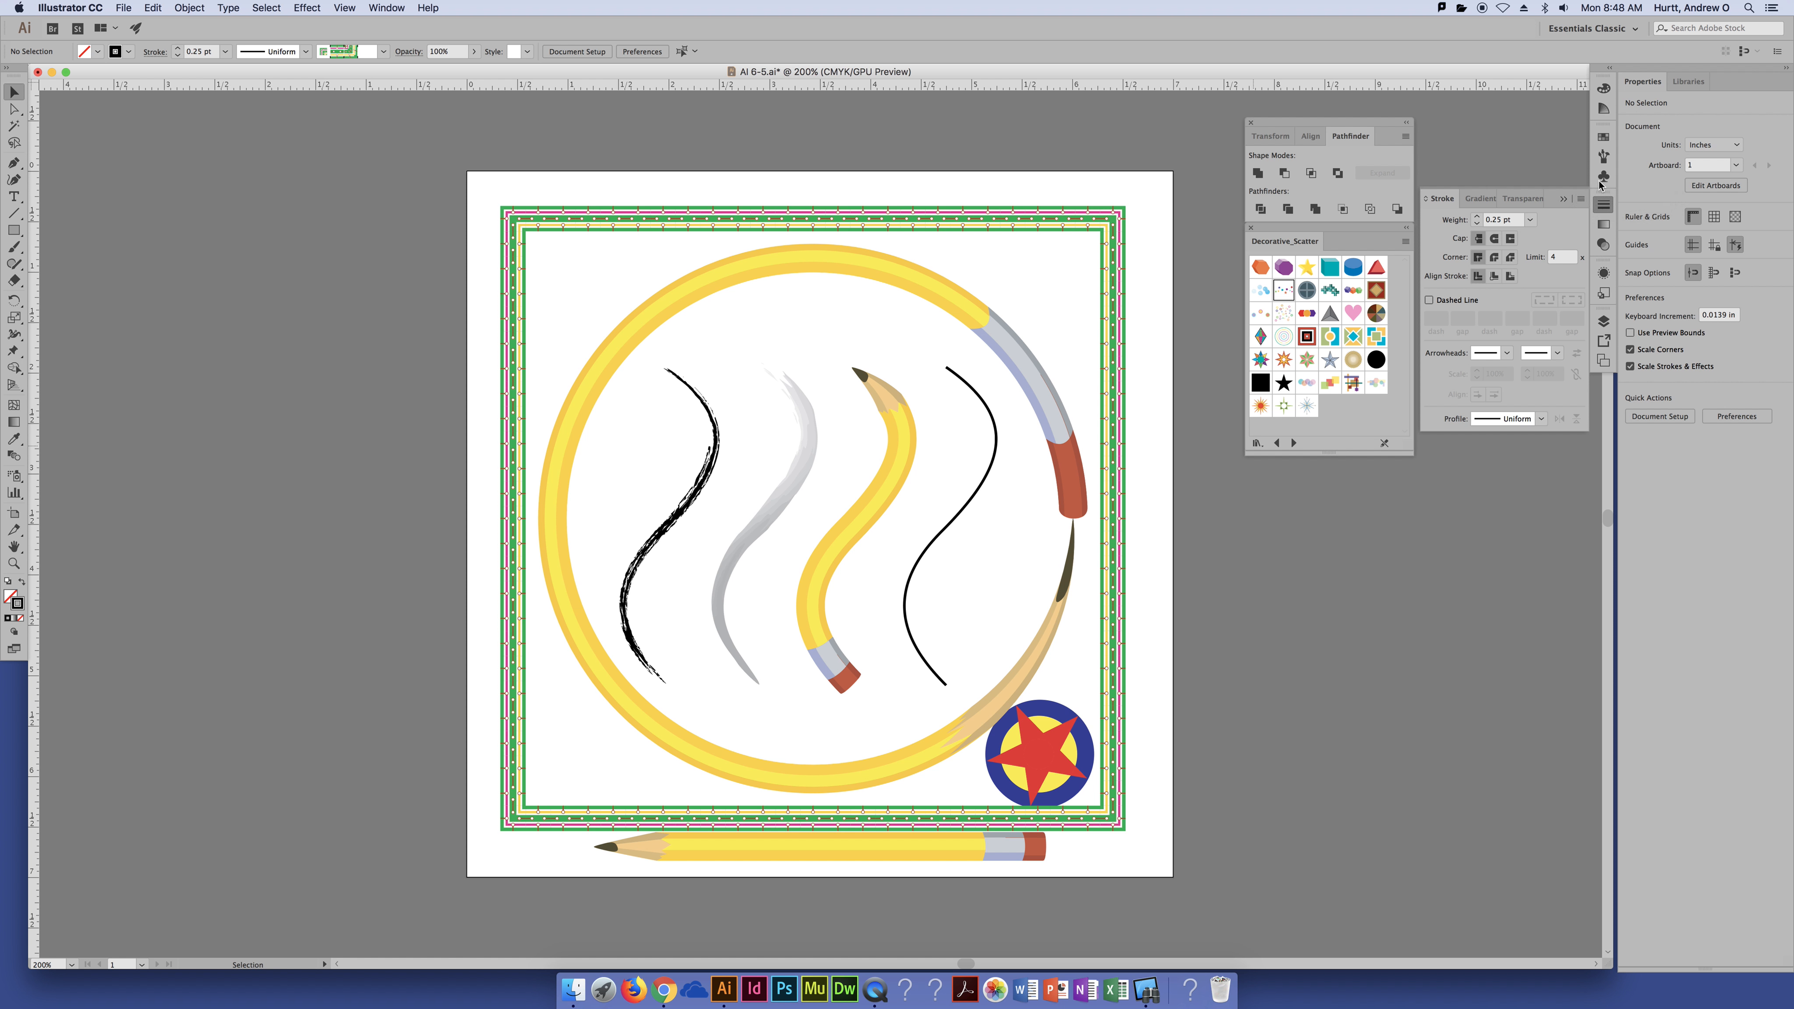
Step: Start a new bristle brush and try size 4.28 mm, length 161%, density 62%, thickness 37%, paint opacity 64% and stiffness 39%
left_click(1603, 156)
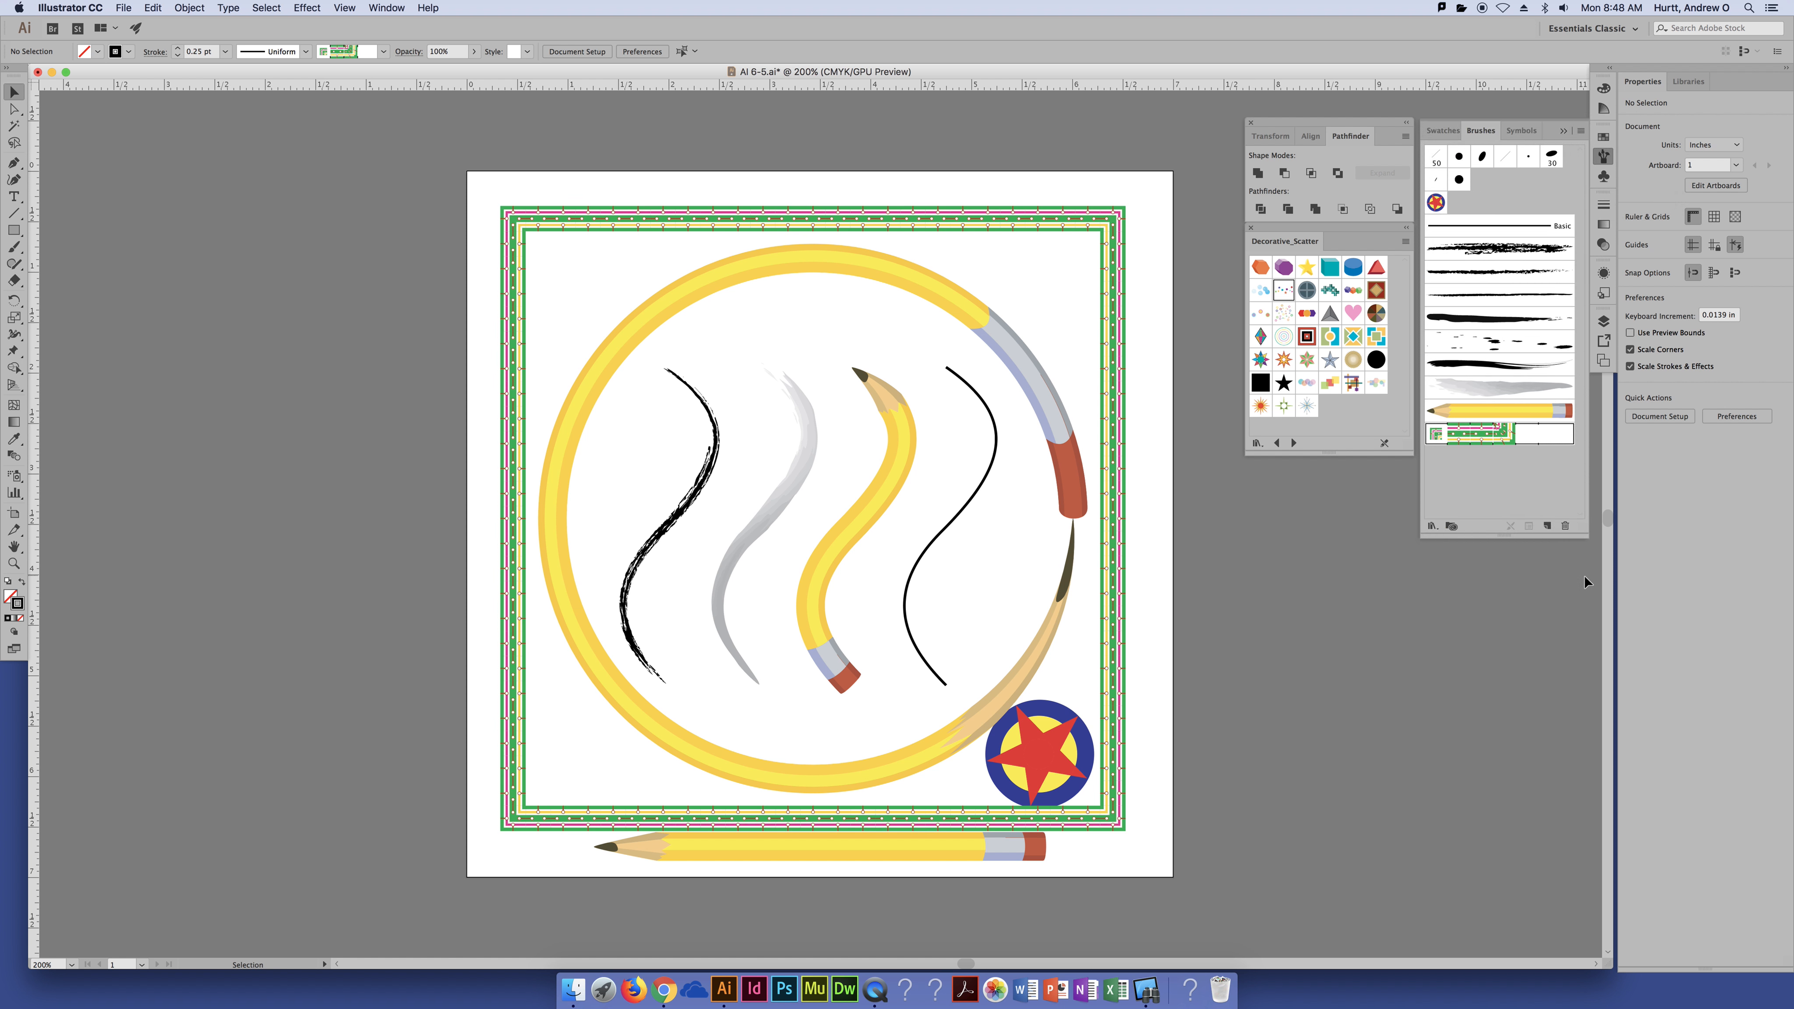
left_click(1548, 526)
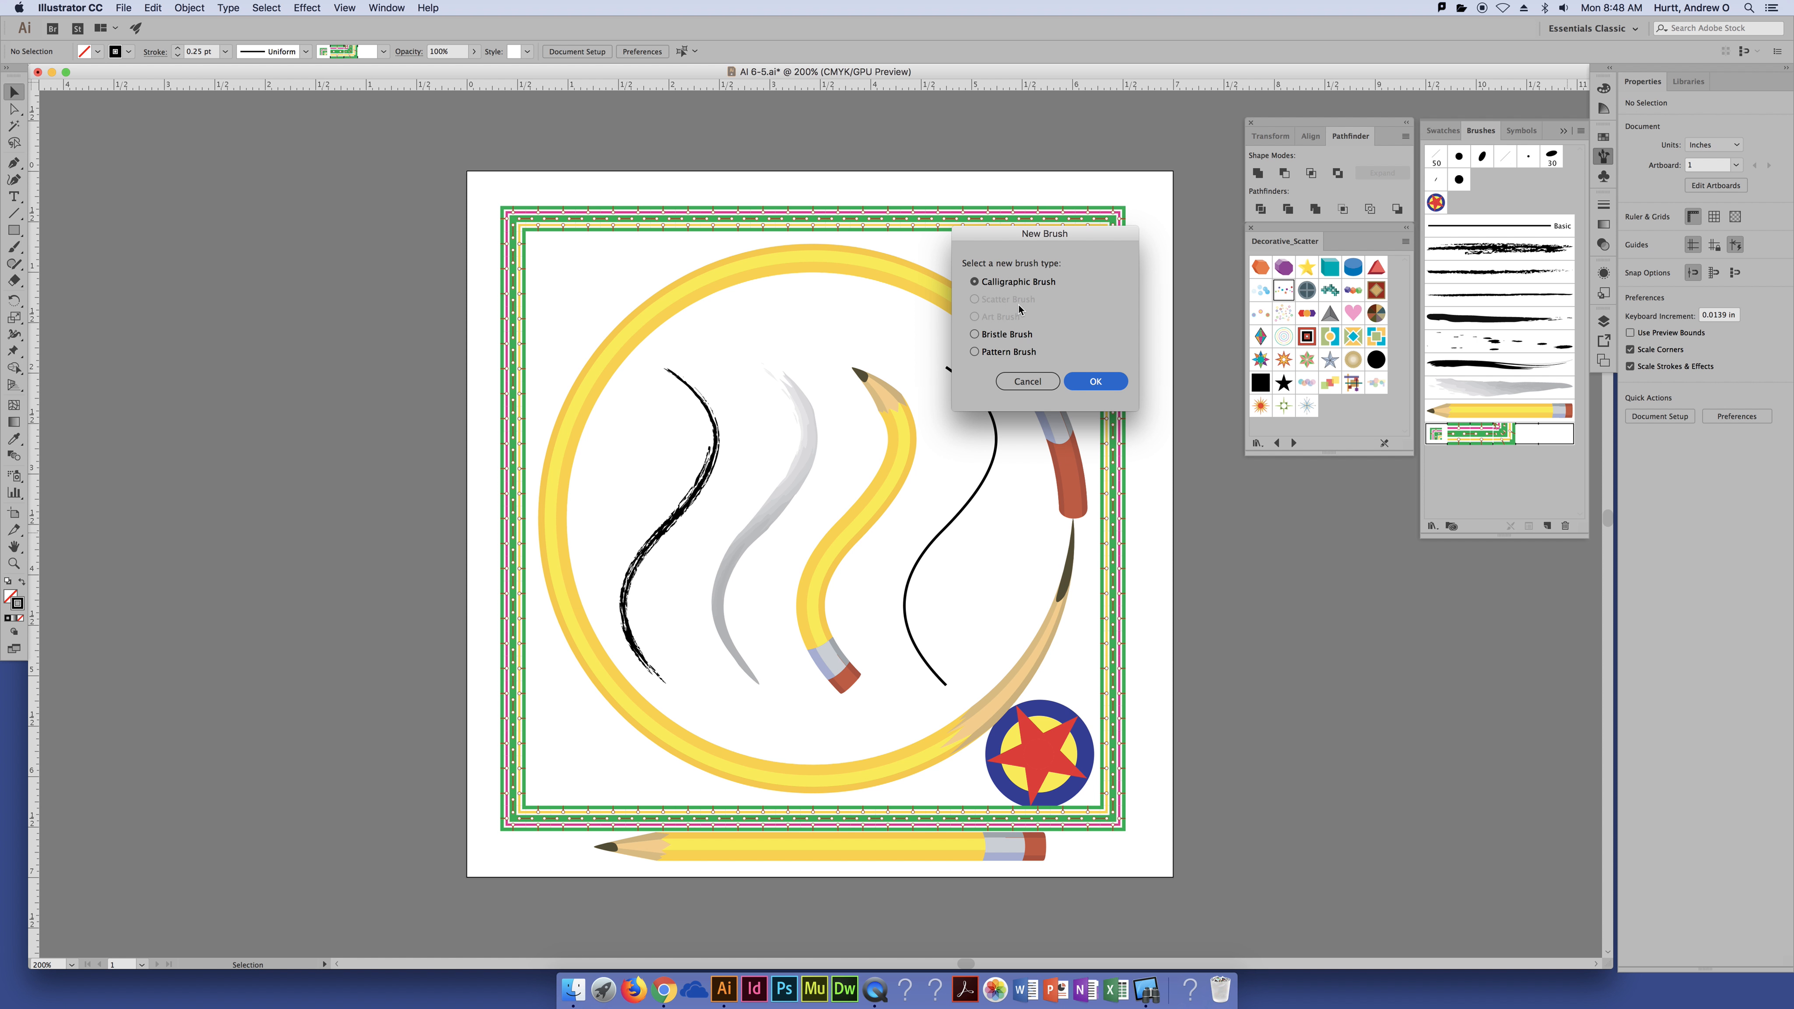
left_click(1023, 335)
key("Return")
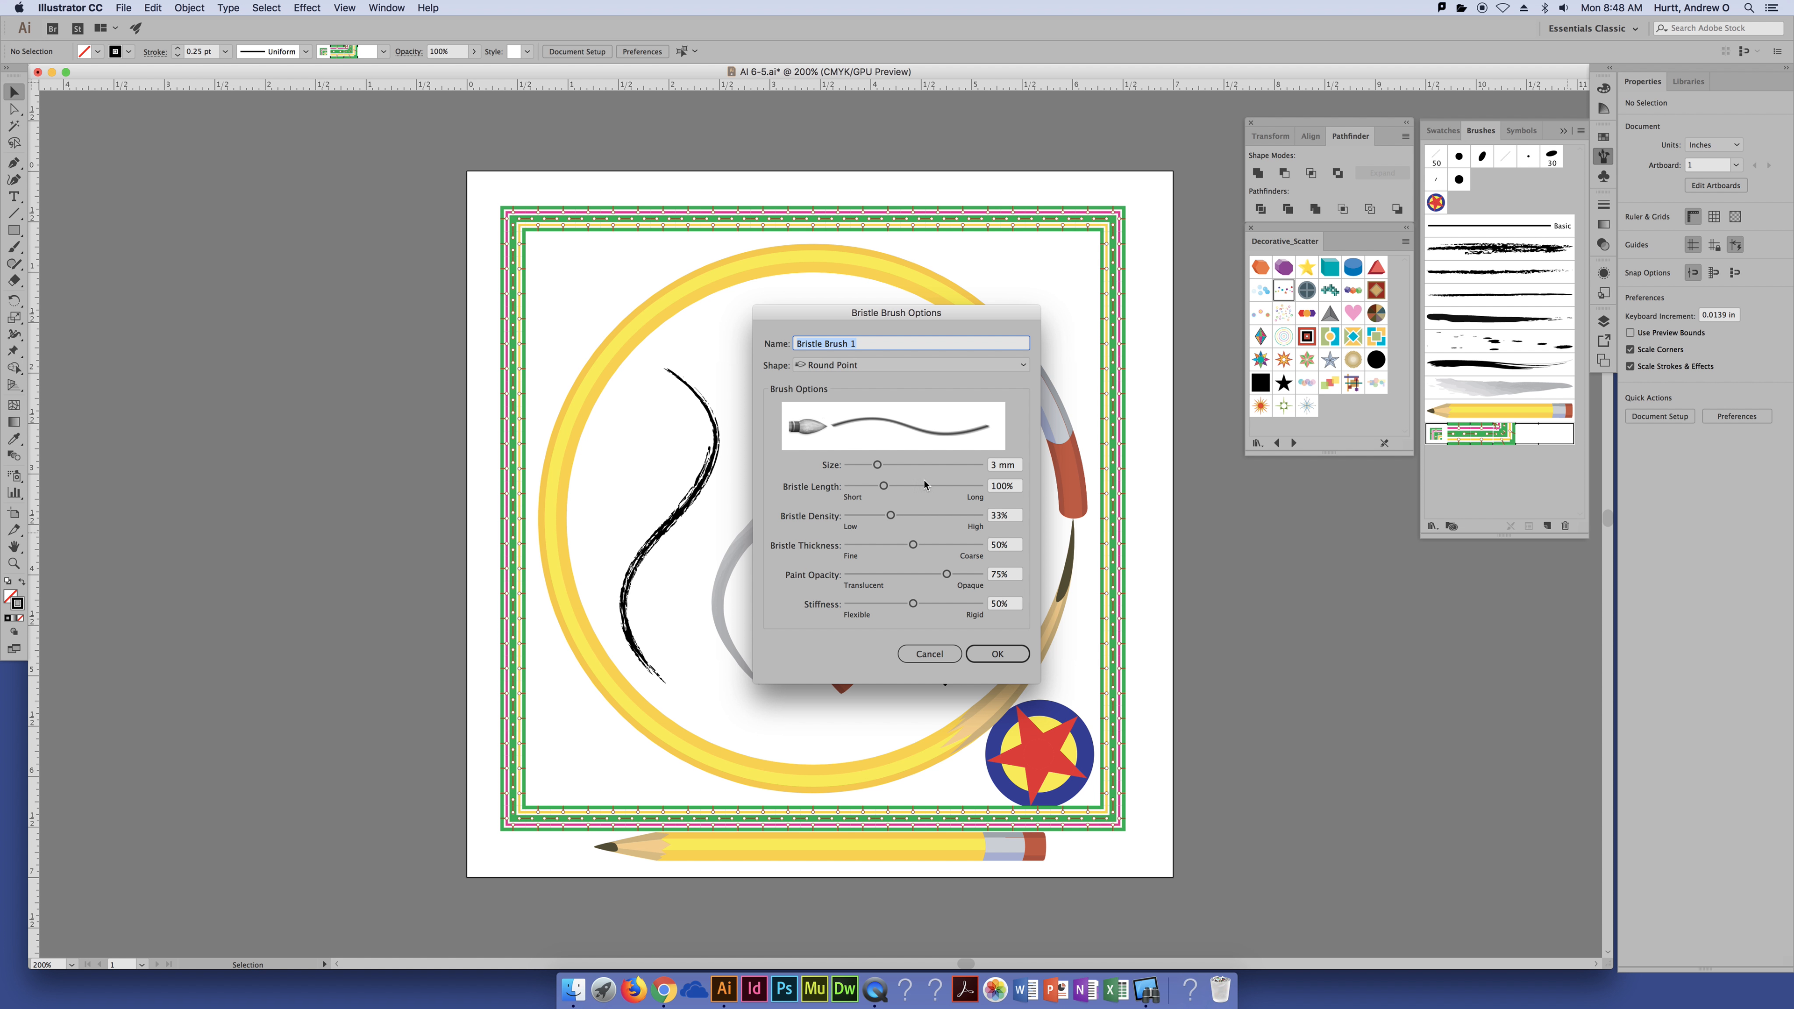
mouse_move(877, 465)
left_mouse_down()
mouse_move(909, 465)
mouse_move(871, 488)
mouse_move(913, 487)
left_mouse_up()
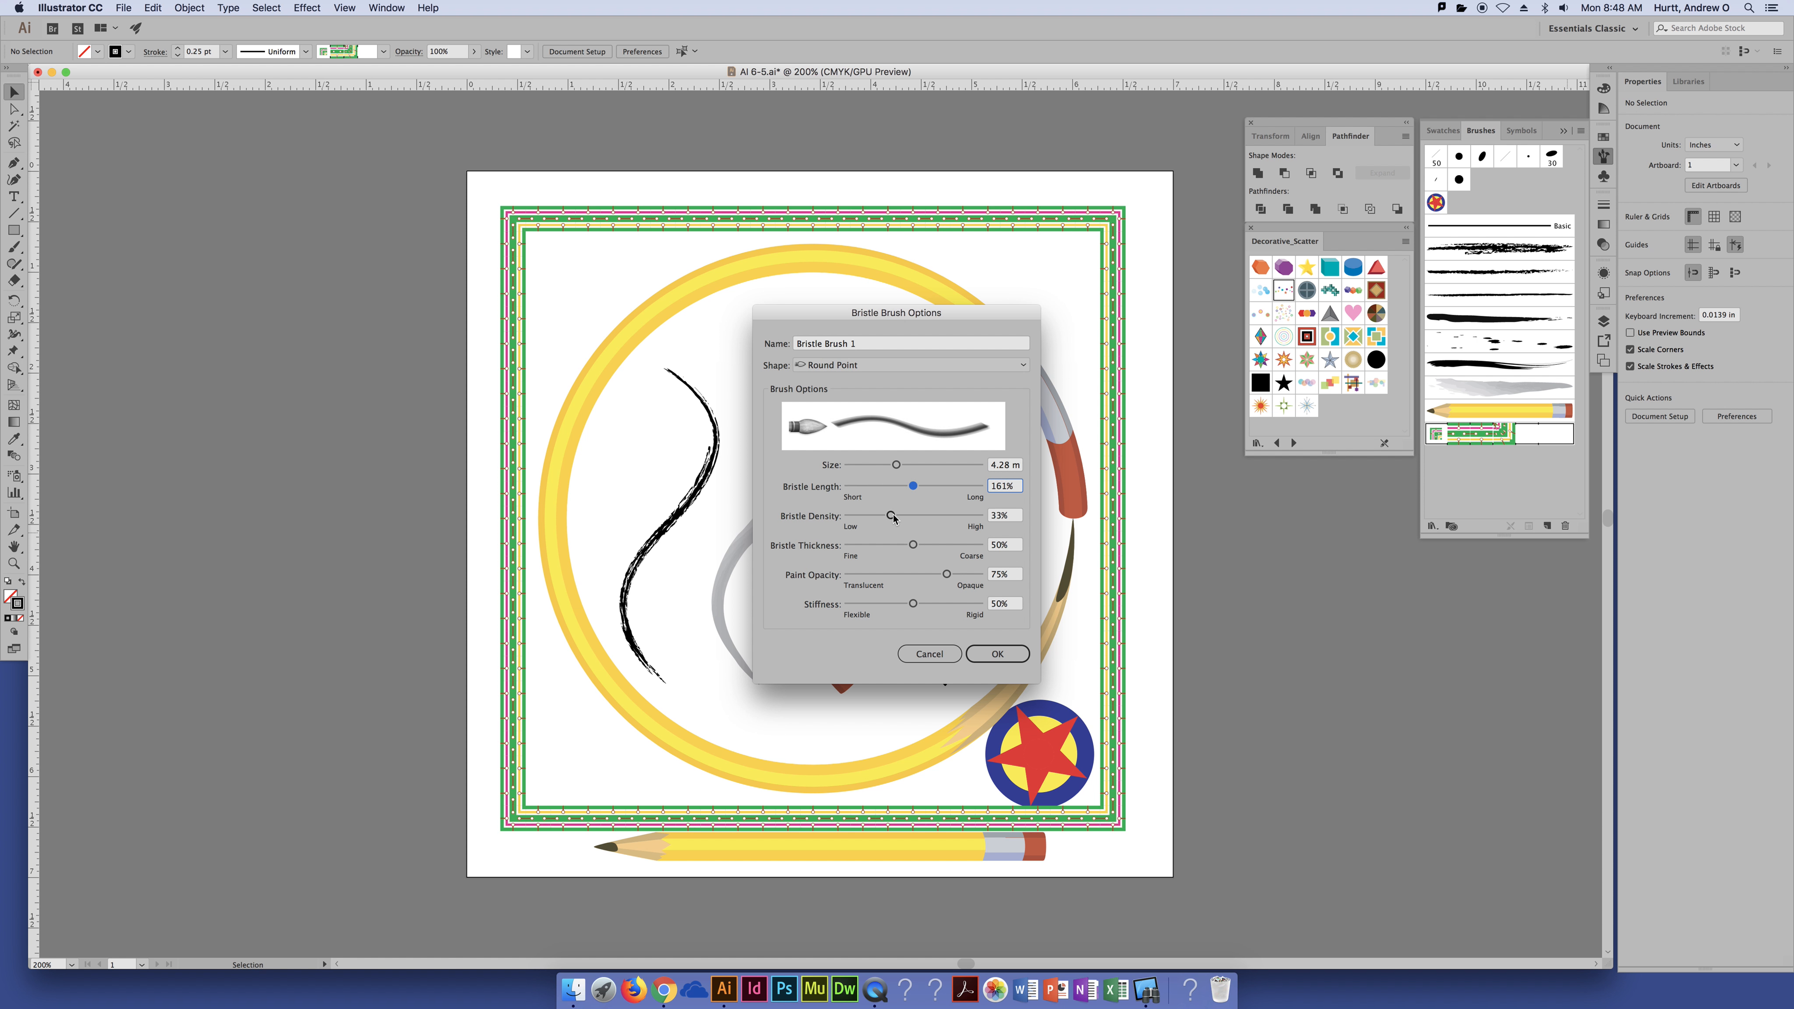
mouse_move(893, 519)
left_mouse_down()
mouse_move(869, 516)
mouse_move(930, 518)
left_mouse_up()
mouse_move(912, 545)
left_mouse_down()
mouse_move(943, 548)
mouse_move(897, 548)
left_mouse_up()
mouse_move(950, 575)
left_mouse_down()
mouse_move(904, 576)
mouse_move(921, 576)
mouse_move(916, 605)
mouse_move(943, 605)
mouse_move(885, 605)
mouse_move(932, 575)
mouse_move(899, 602)
left_mouse_up()
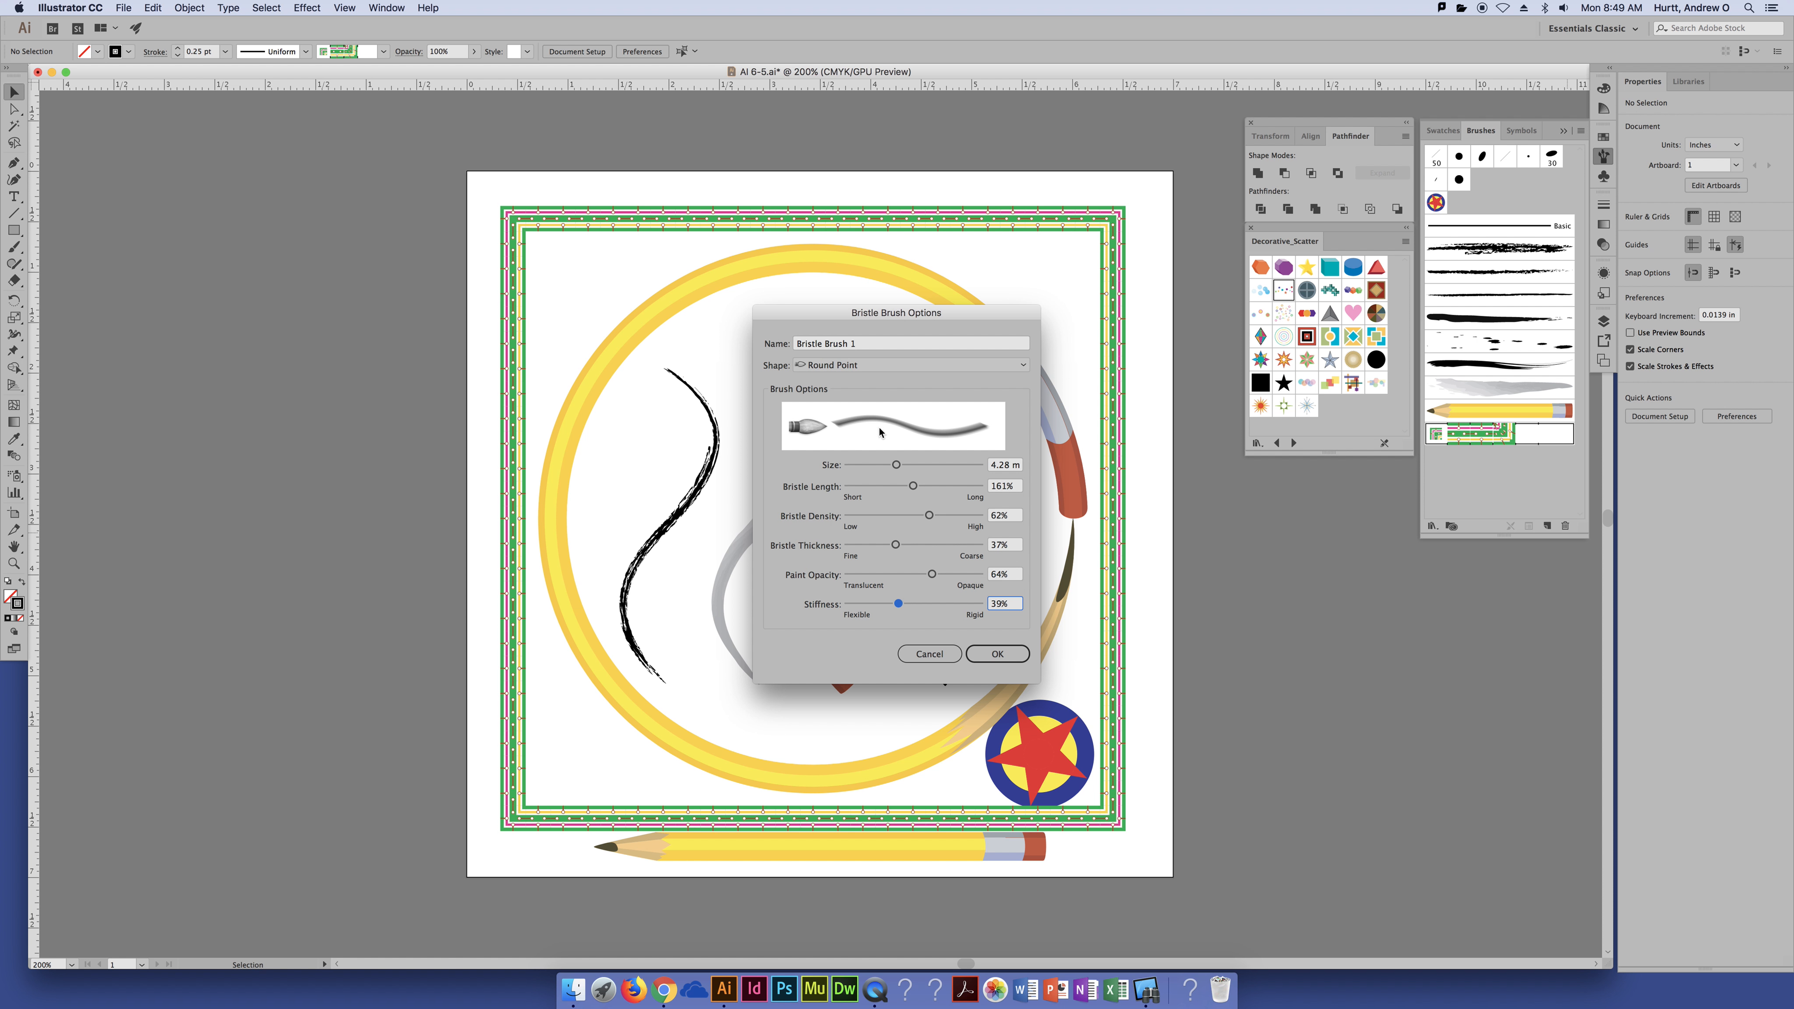
Step: Try the Round Fan shape with size 8.18 mm, length 85%, density 67%, thickness 14%, opacity 50% and stiffness 31%, and cancel the bristle brush
left_click(905, 365)
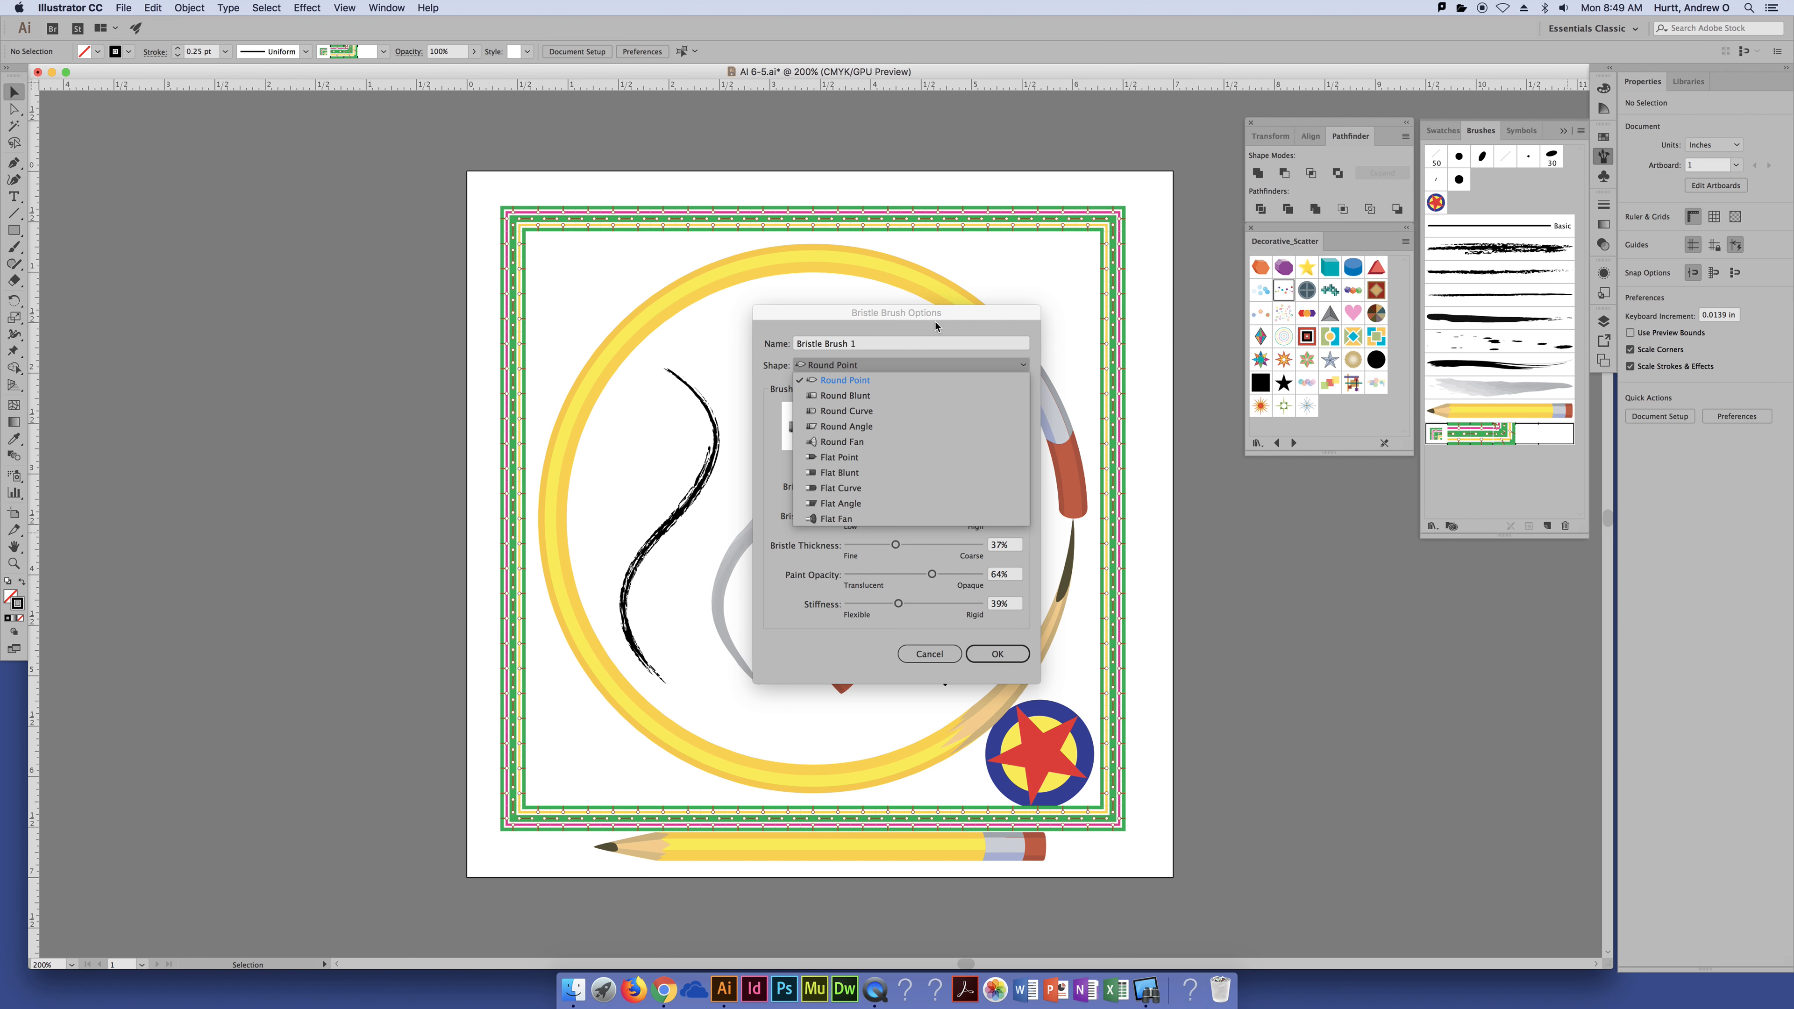
left_click(953, 315)
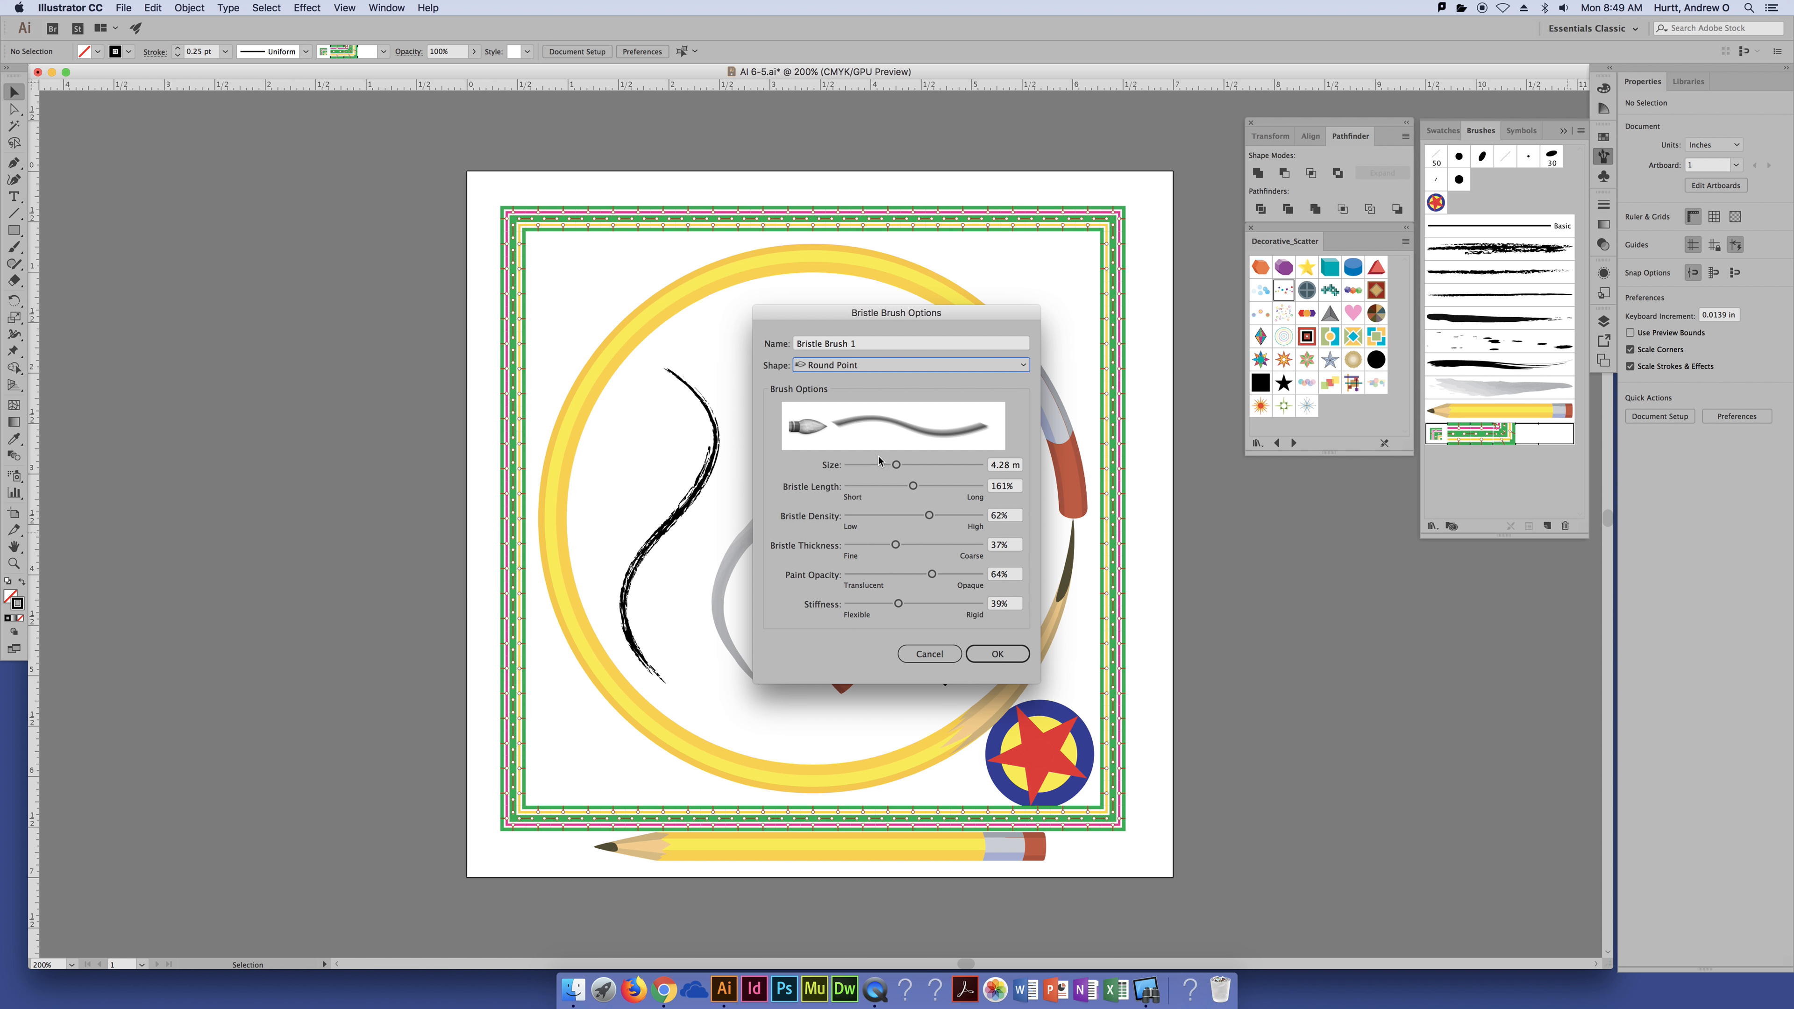
left_click(872, 367)
left_click(886, 453)
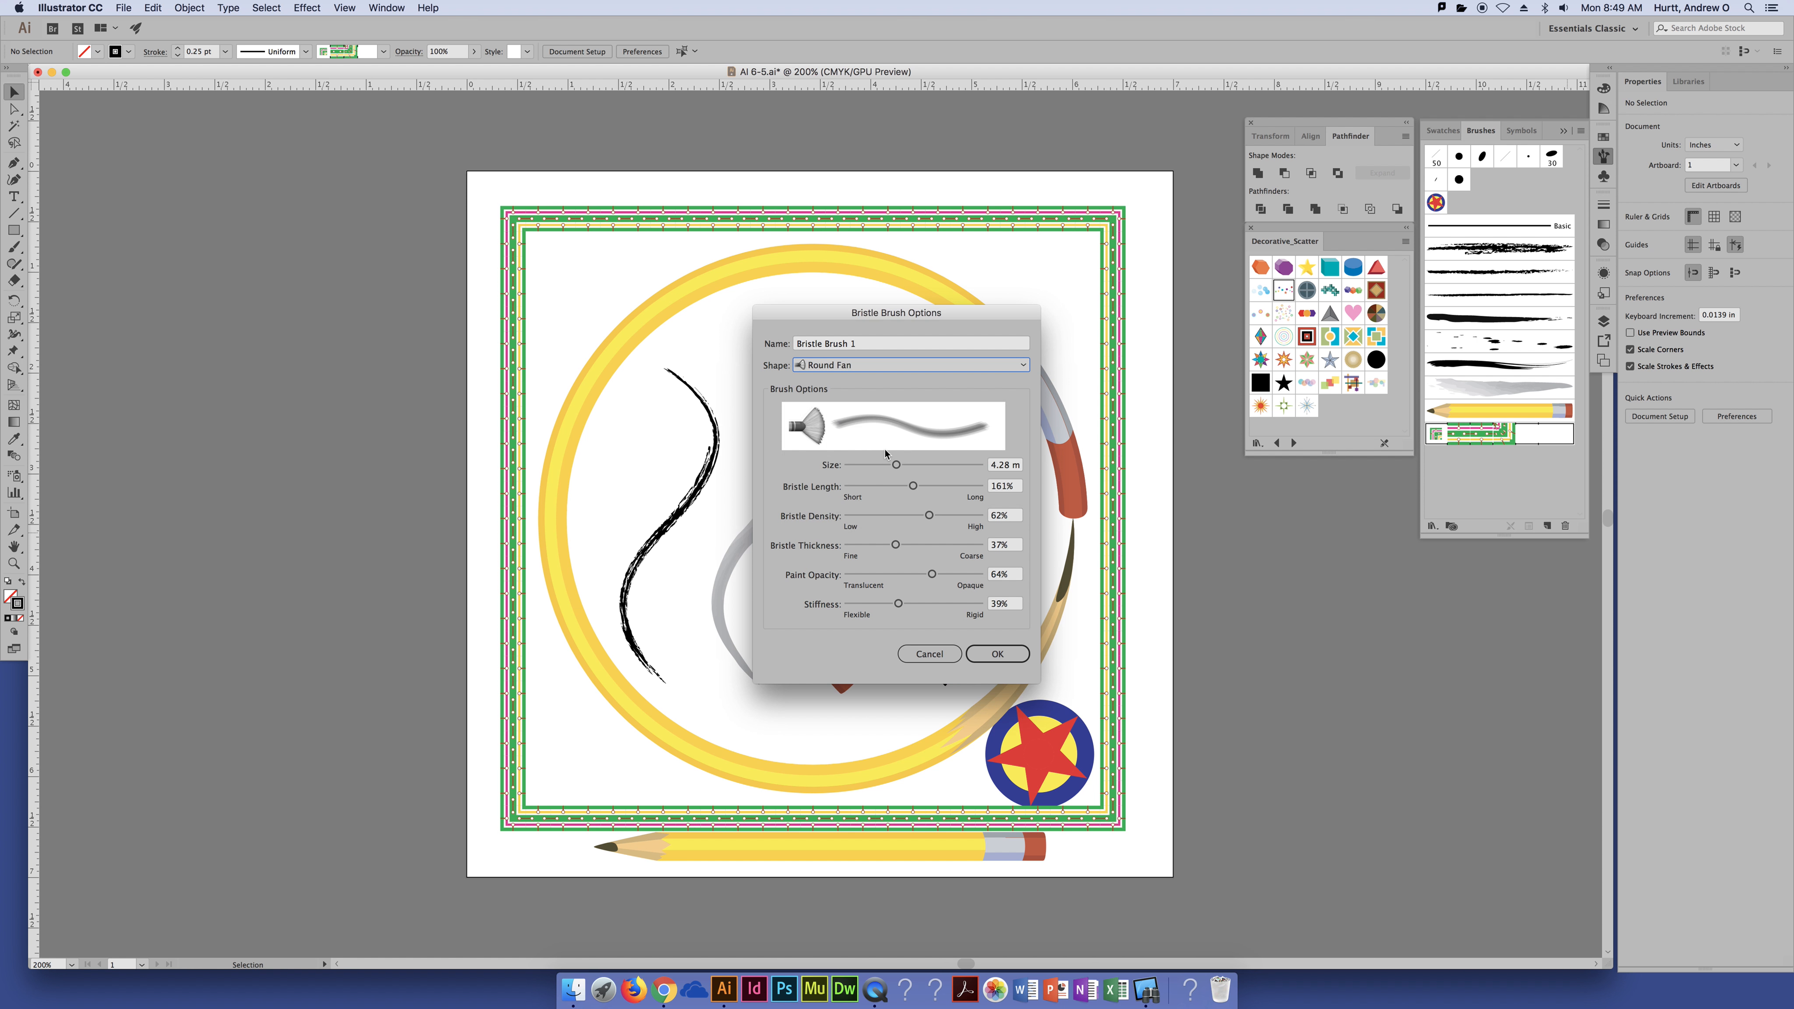
mouse_move(895, 468)
left_mouse_down()
mouse_move(859, 467)
mouse_move(959, 470)
mouse_move(877, 486)
mouse_move(937, 531)
mouse_move(865, 545)
mouse_move(936, 576)
mouse_move(887, 602)
left_mouse_up()
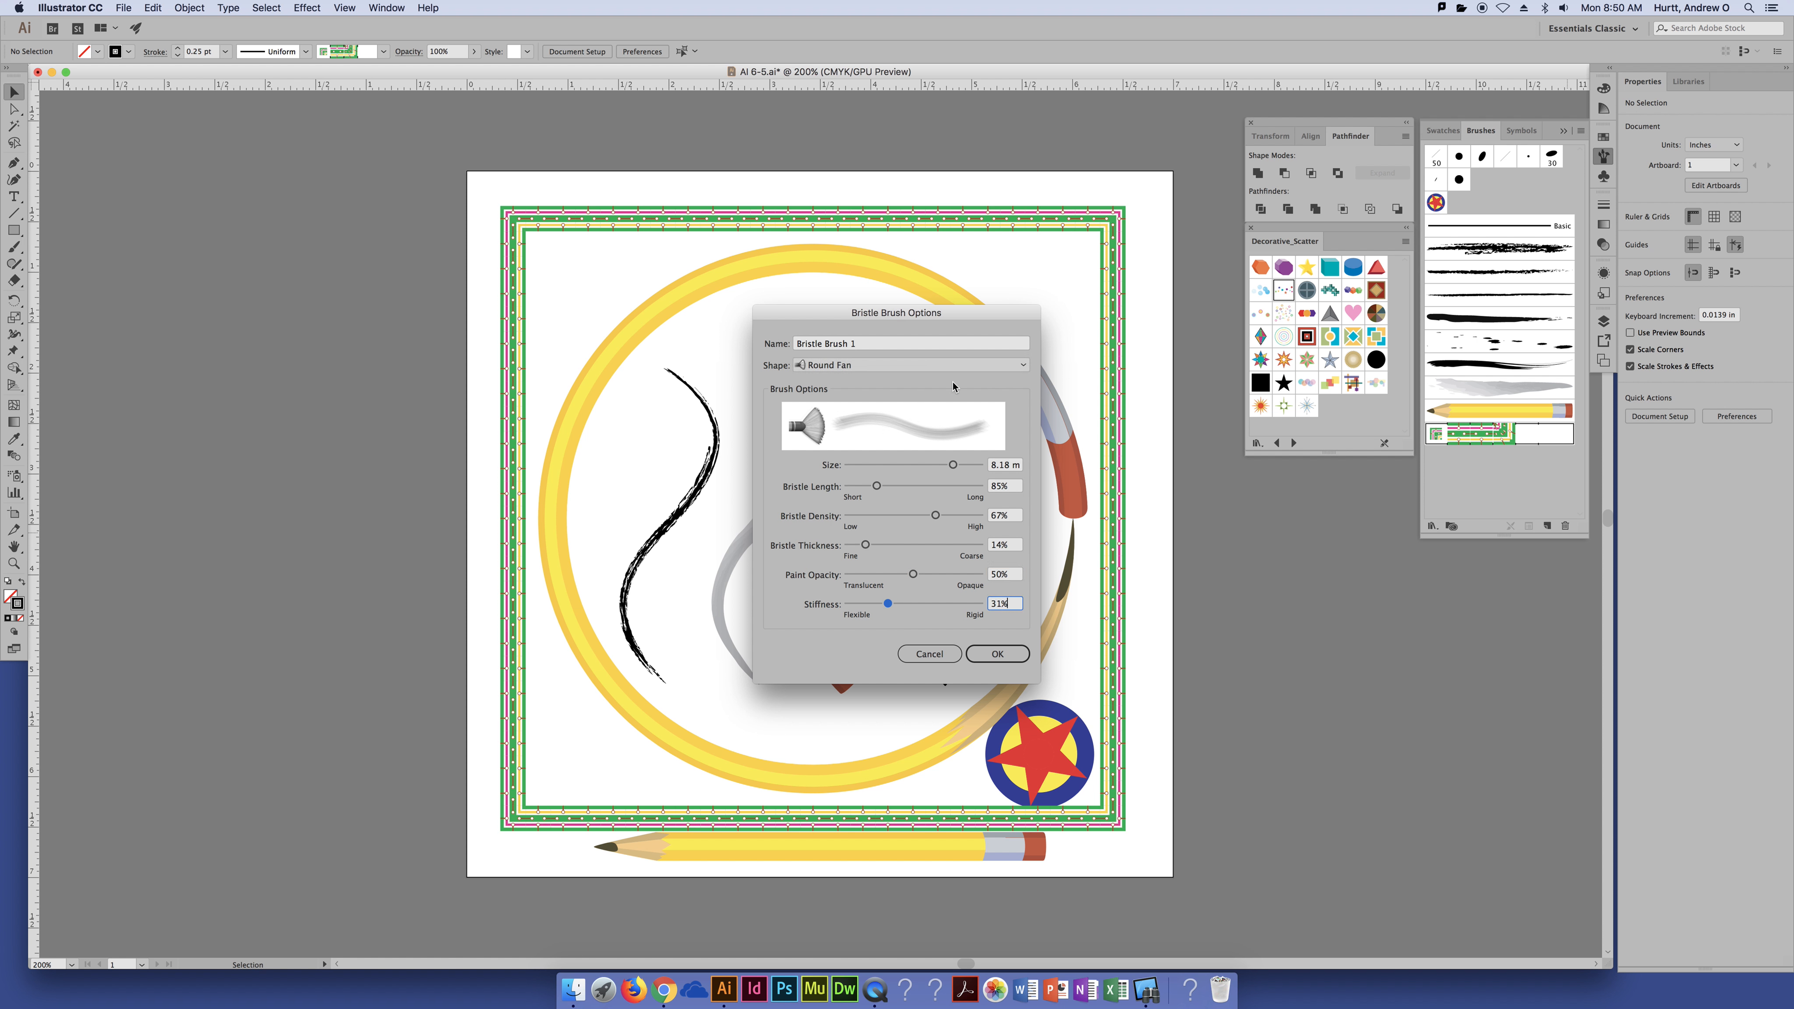
left_click(930, 654)
Step: Start a new calligraphic brush with an angle of -56°, a roundness of 23% and a size of 99 pt
left_click(1580, 131)
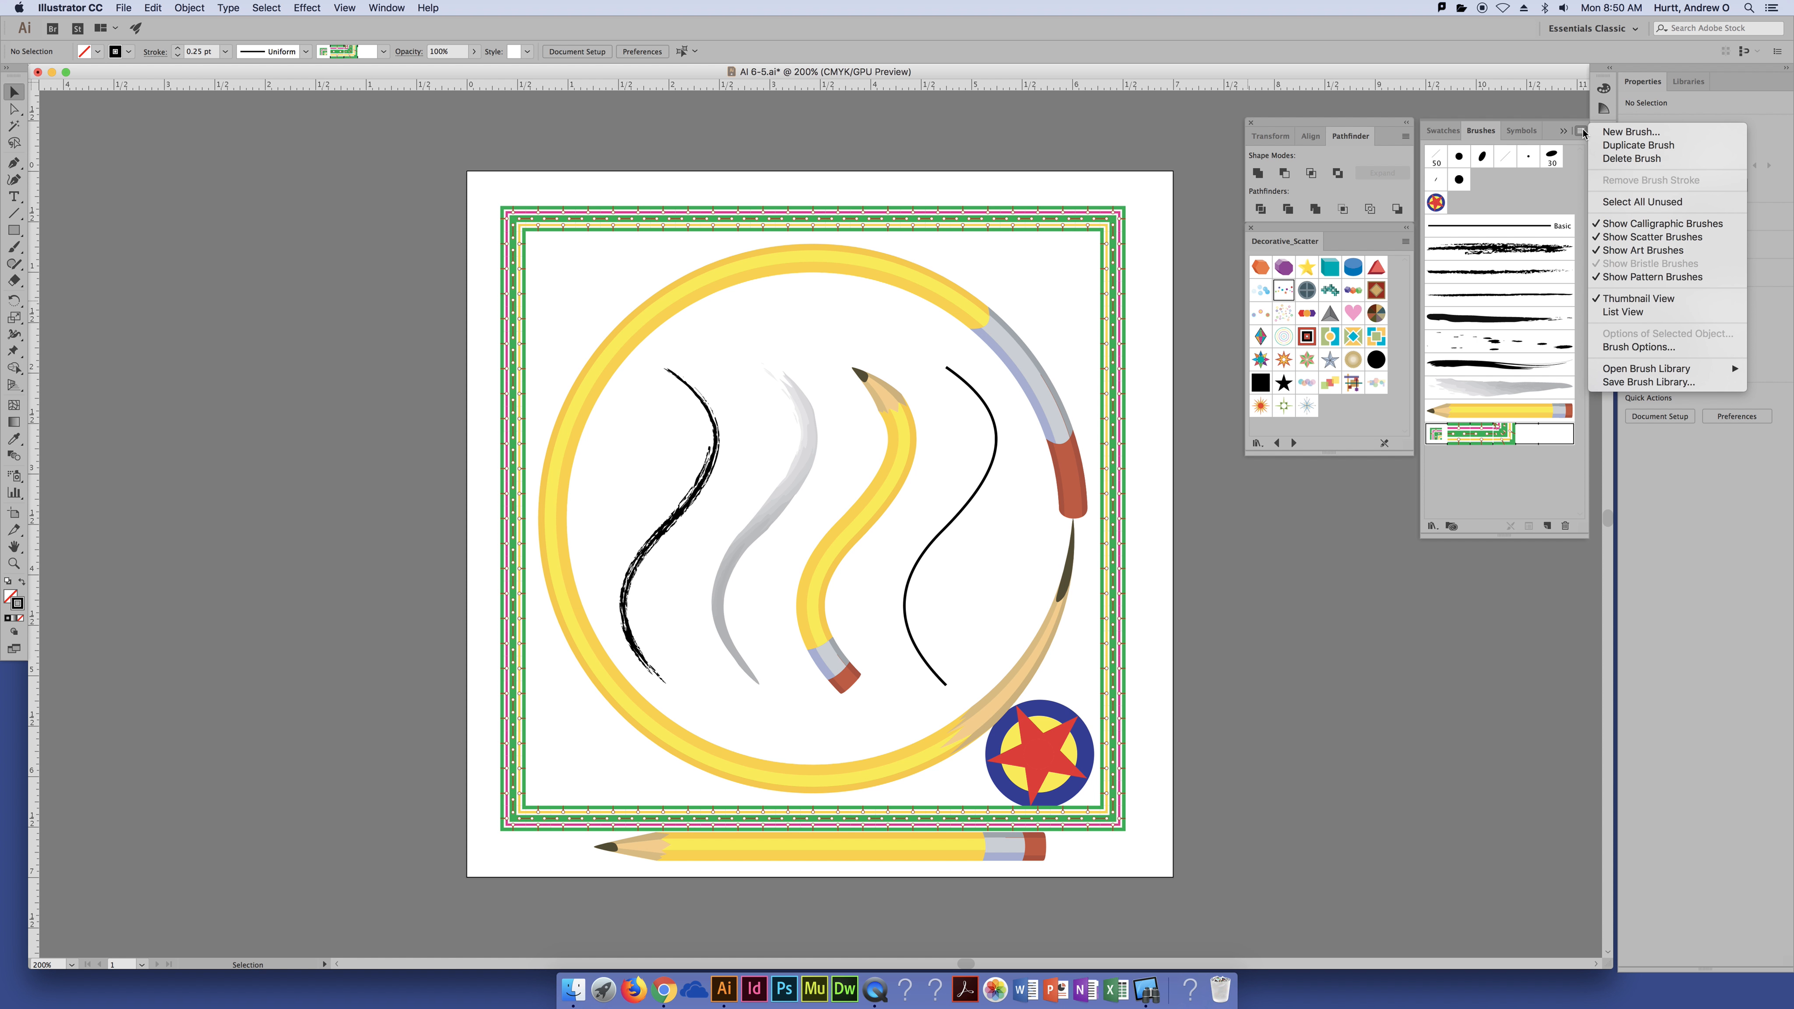
key("Return")
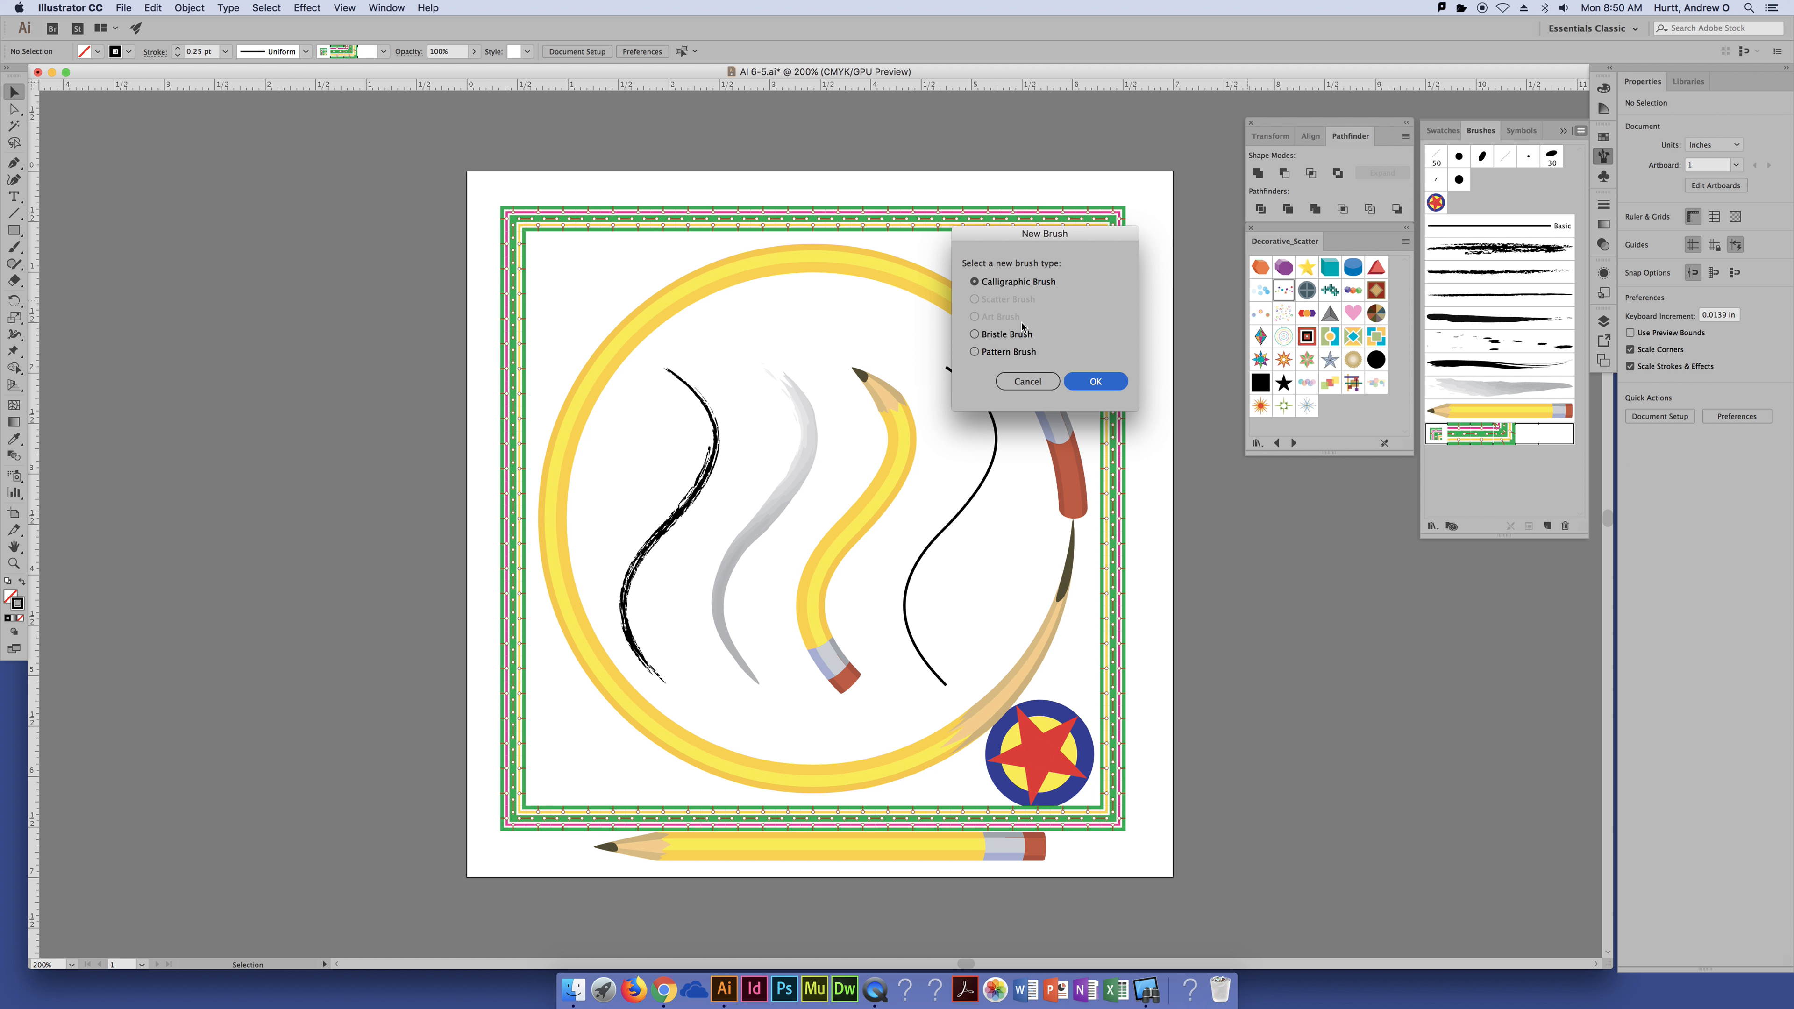
left_click(1099, 385)
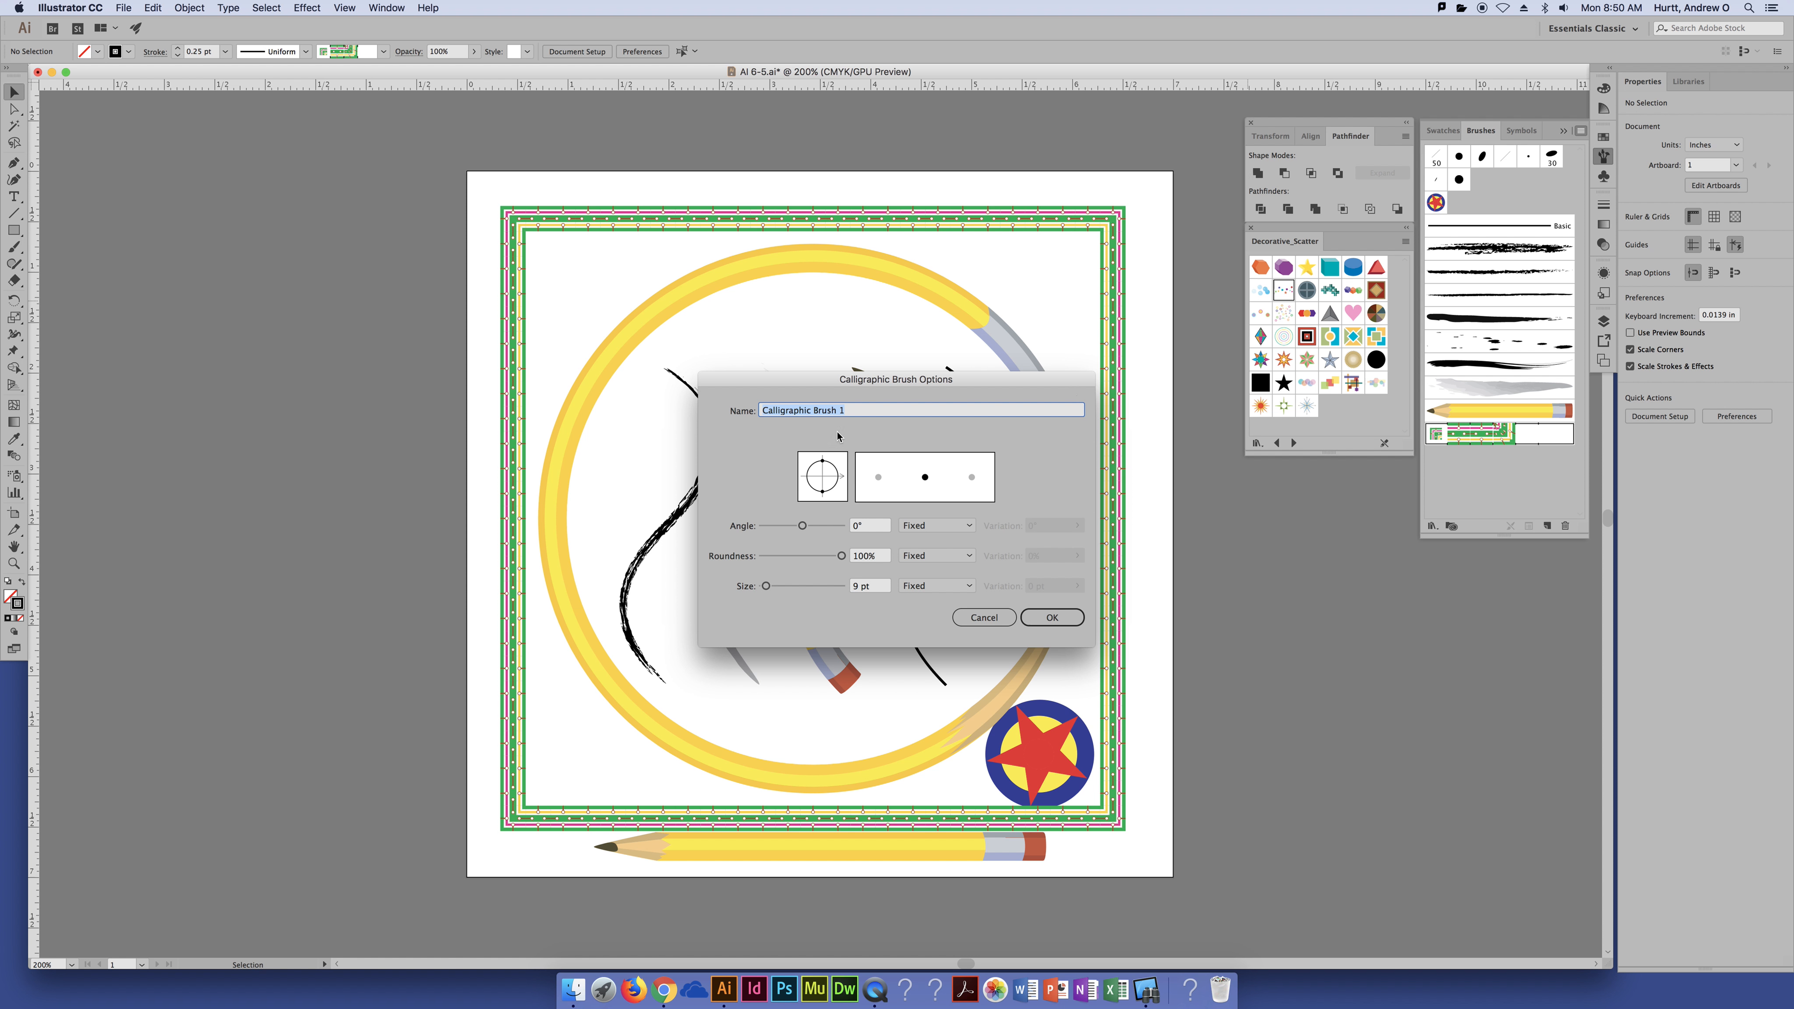
mouse_move(802, 525)
left_mouse_down()
mouse_move(834, 558)
mouse_move(807, 559)
mouse_move(785, 586)
mouse_move(802, 585)
left_mouse_up()
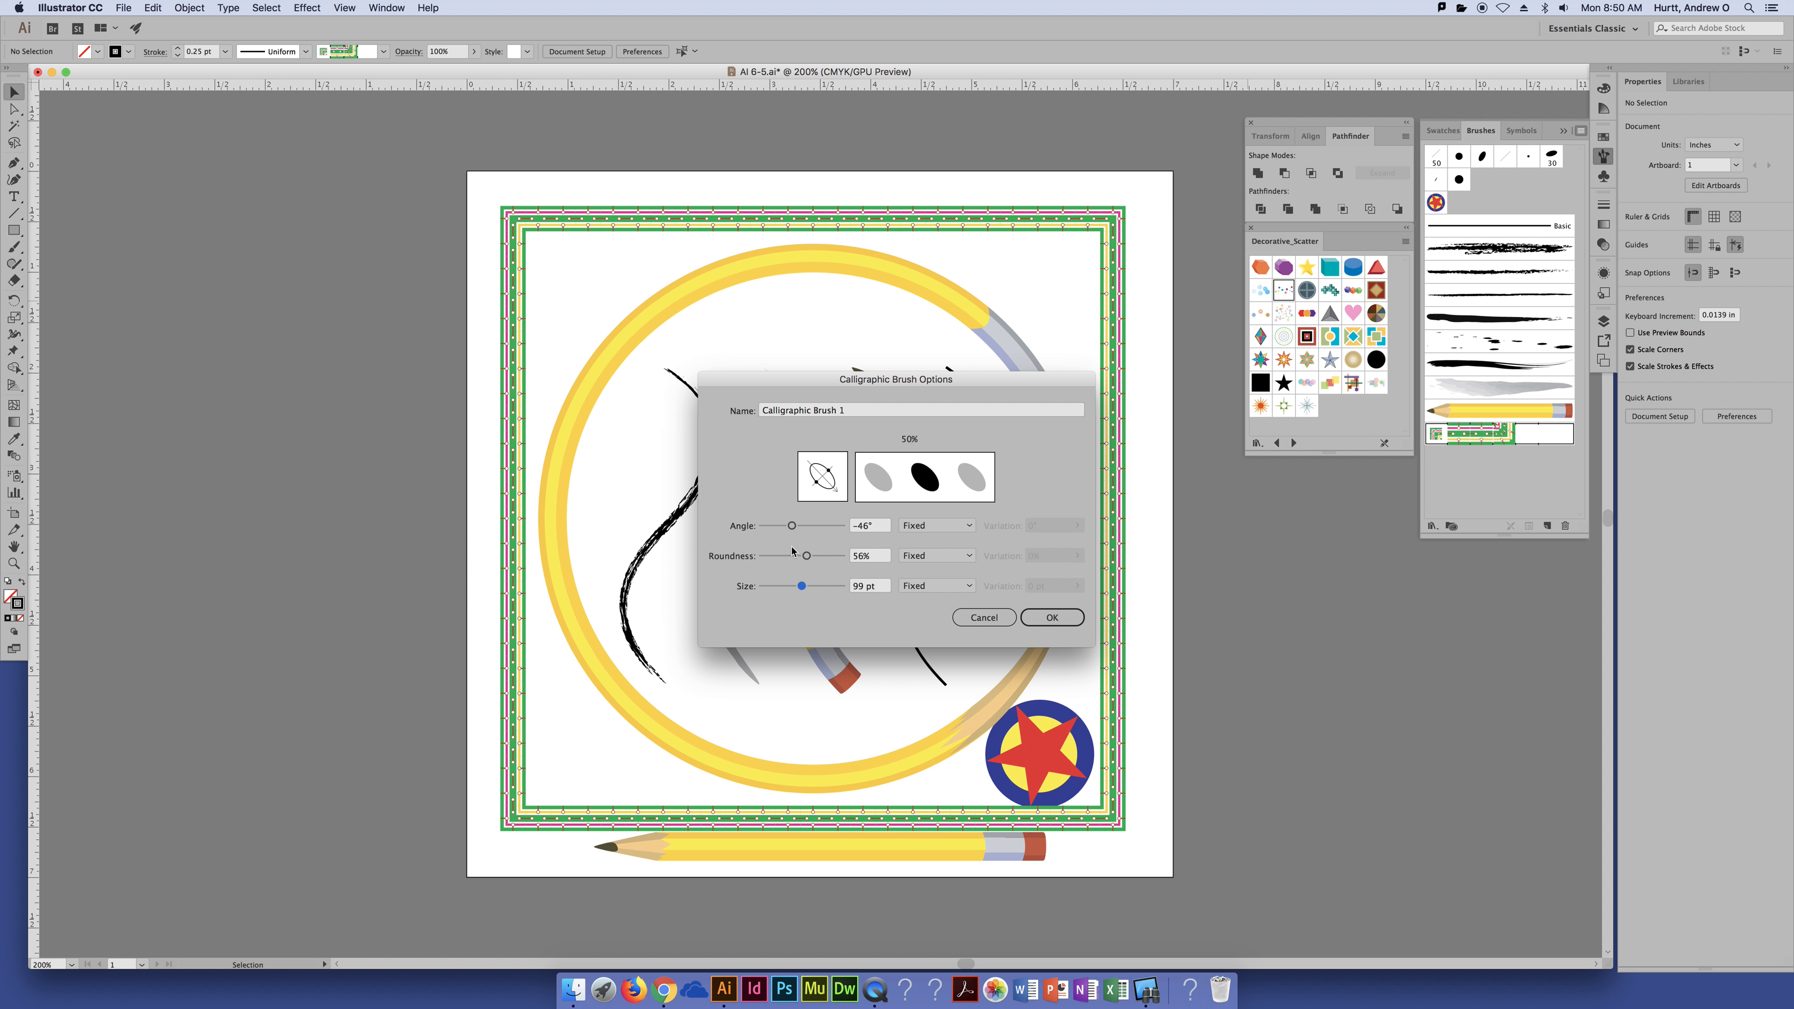
mouse_move(792, 526)
left_mouse_down()
mouse_move(803, 555)
mouse_move(781, 557)
left_mouse_up()
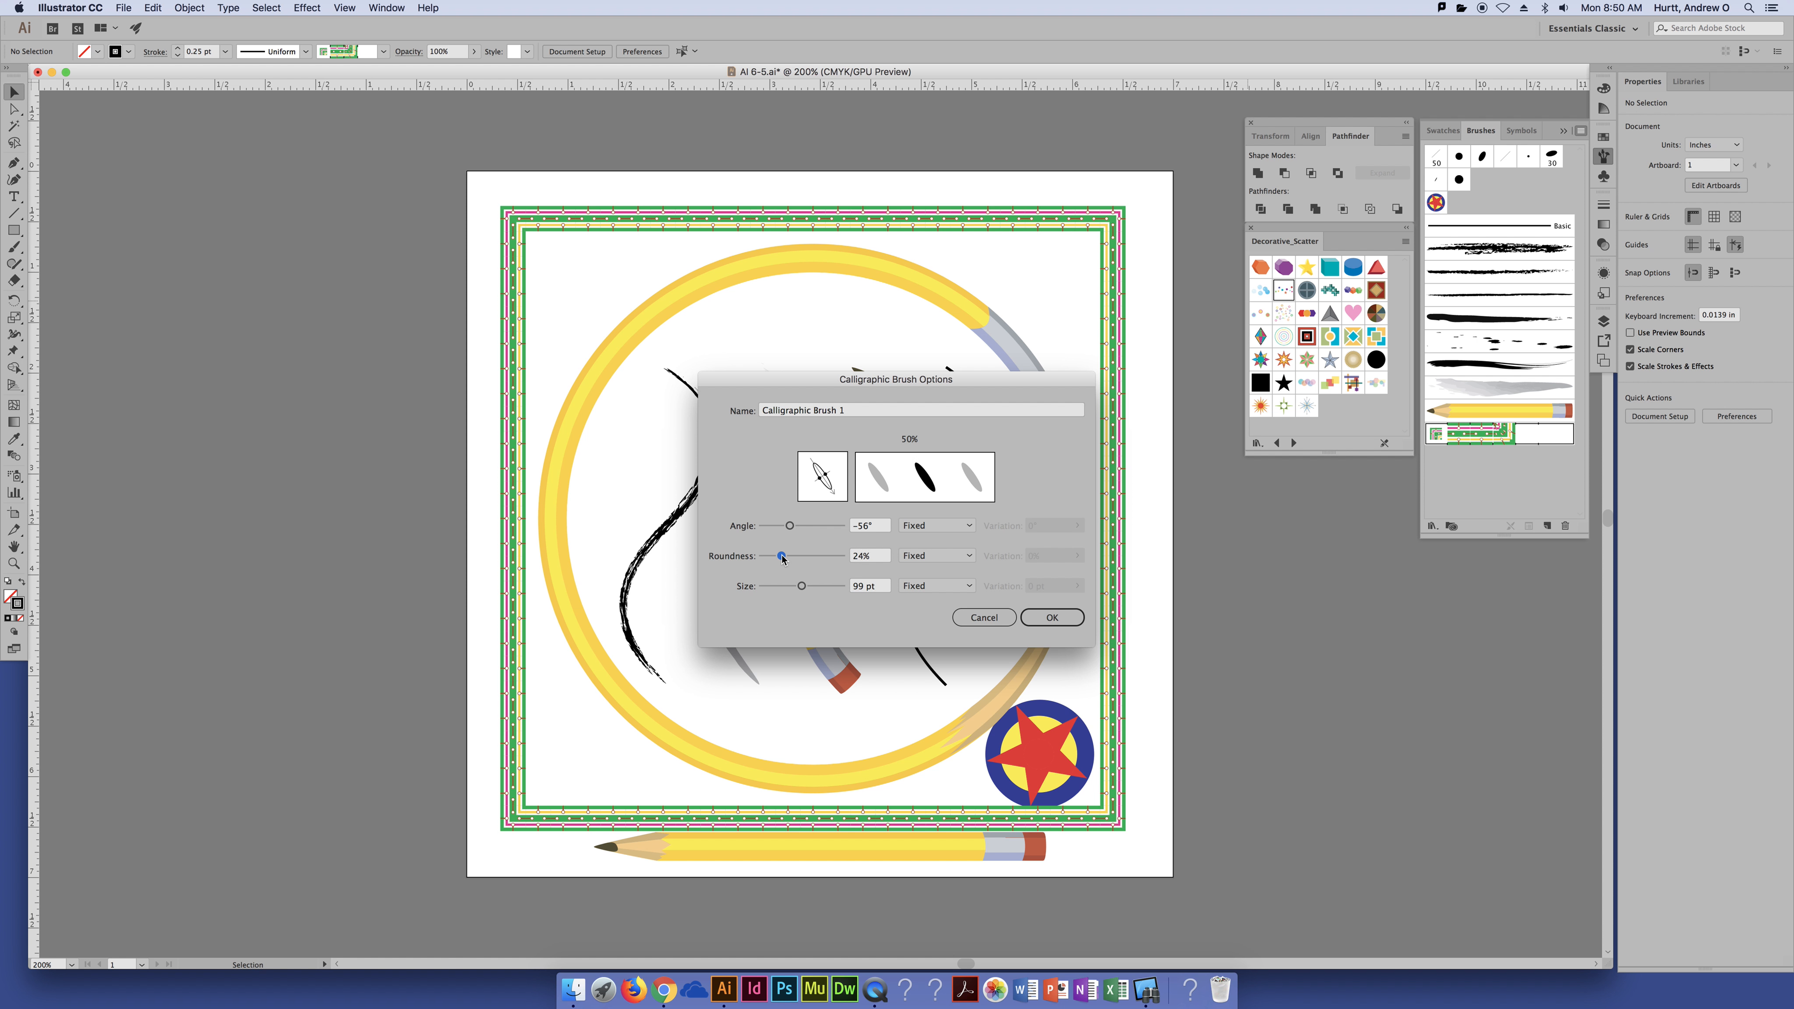
Step: Make the calligraphic brush's roundness Random with a variation of 10%
left_click(955, 557)
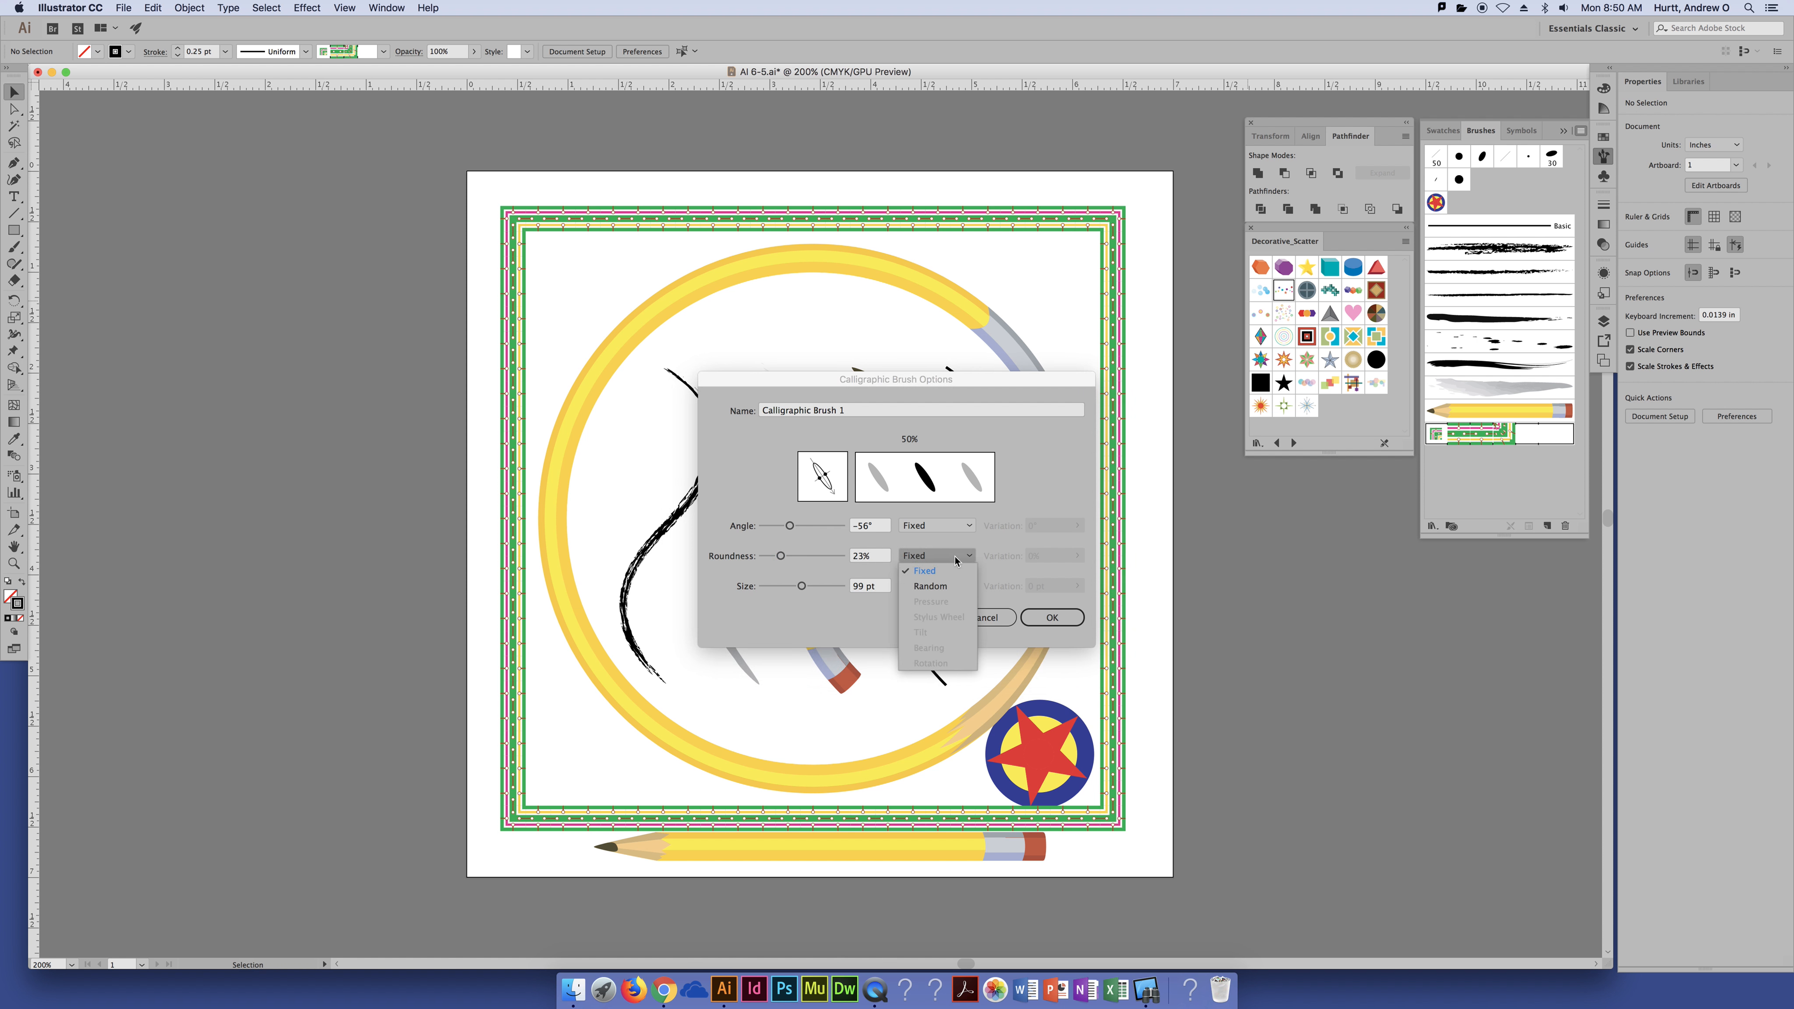
left_click(942, 586)
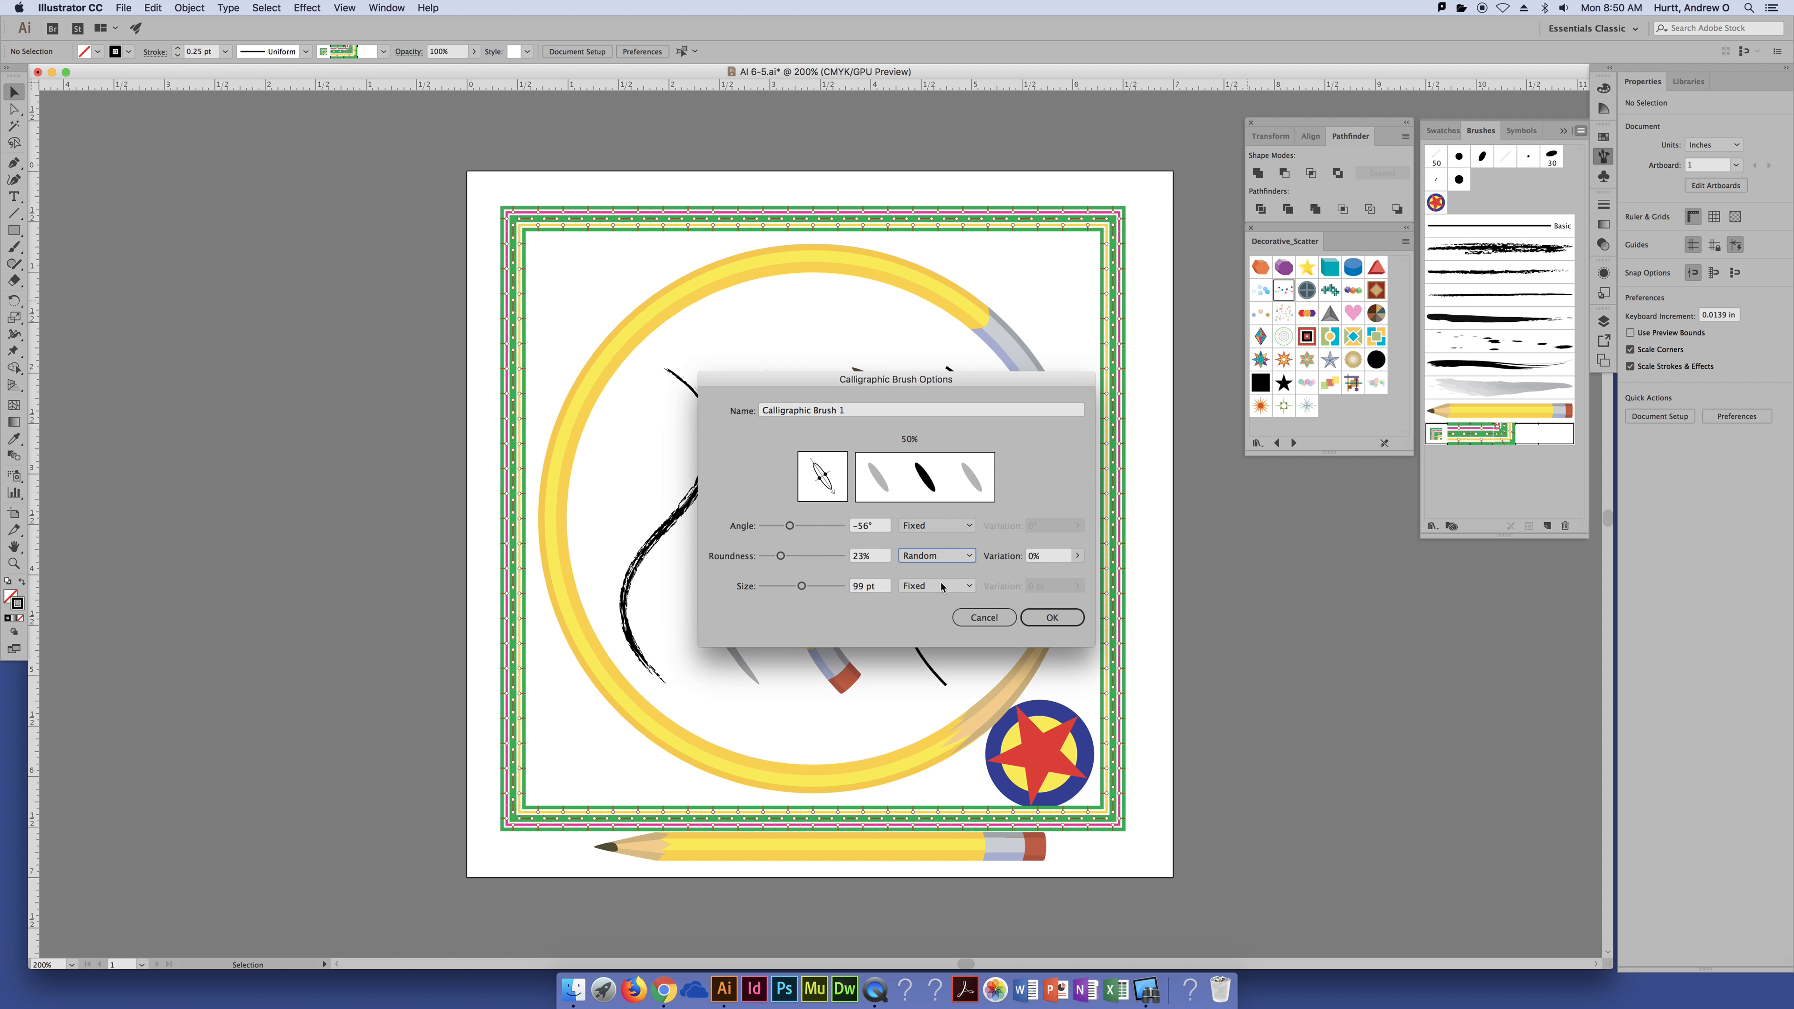
left_click(1076, 557)
left_click_drag(1027, 573, 1050, 574)
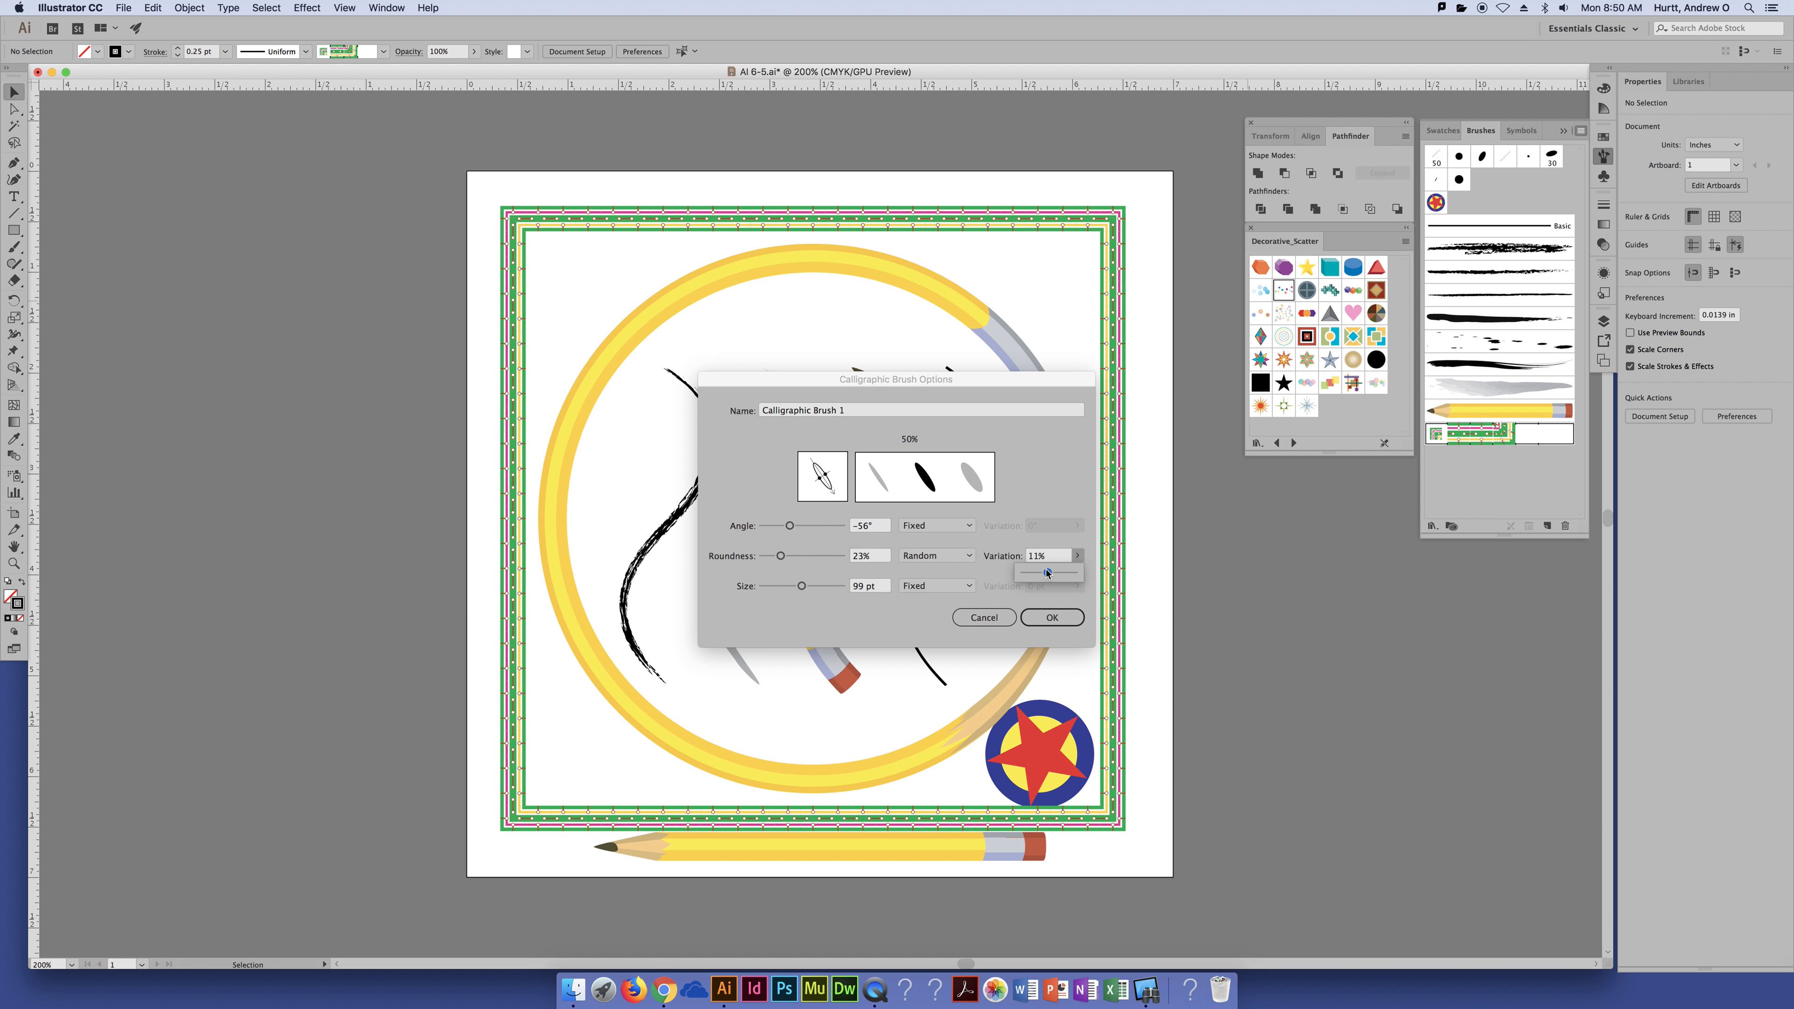
left_click_drag(1046, 572, 1045, 573)
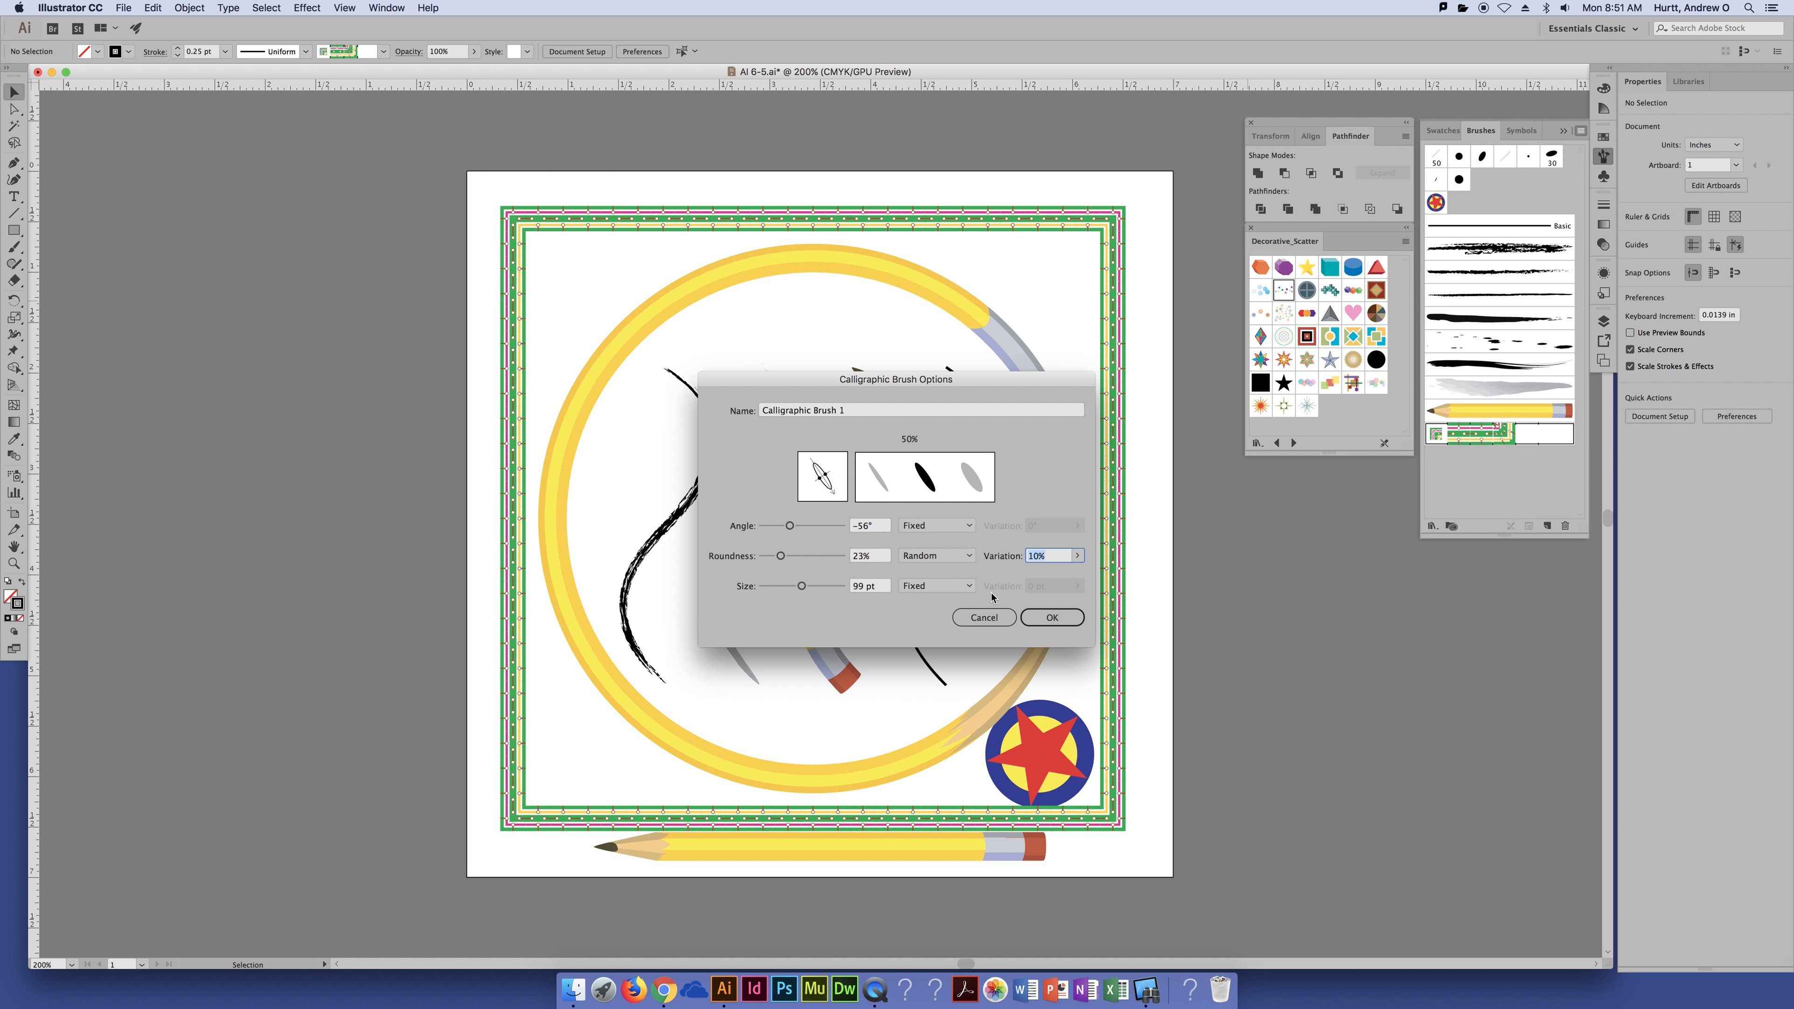
Step: Make the calligraphic brush's size Random with a variation of 19 pt, and accept the new brush
left_click(925, 587)
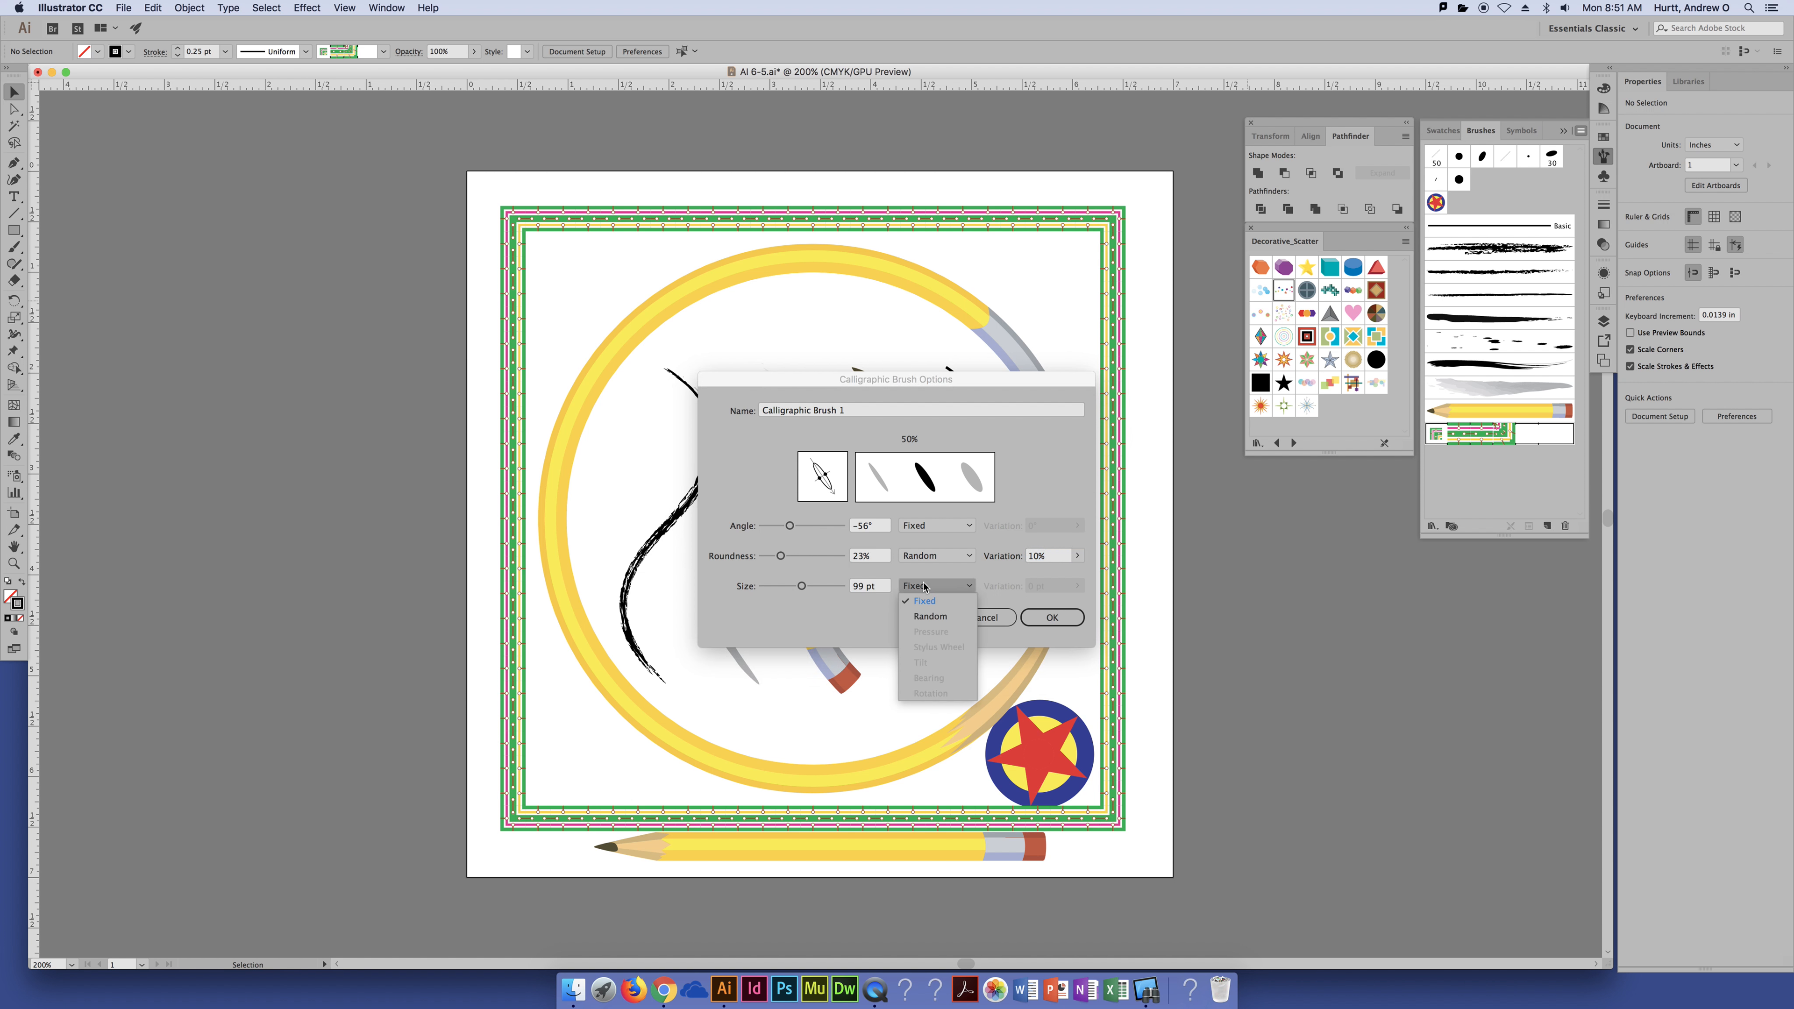
left_click(929, 616)
left_click(1077, 586)
left_click_drag(1027, 605, 1036, 603)
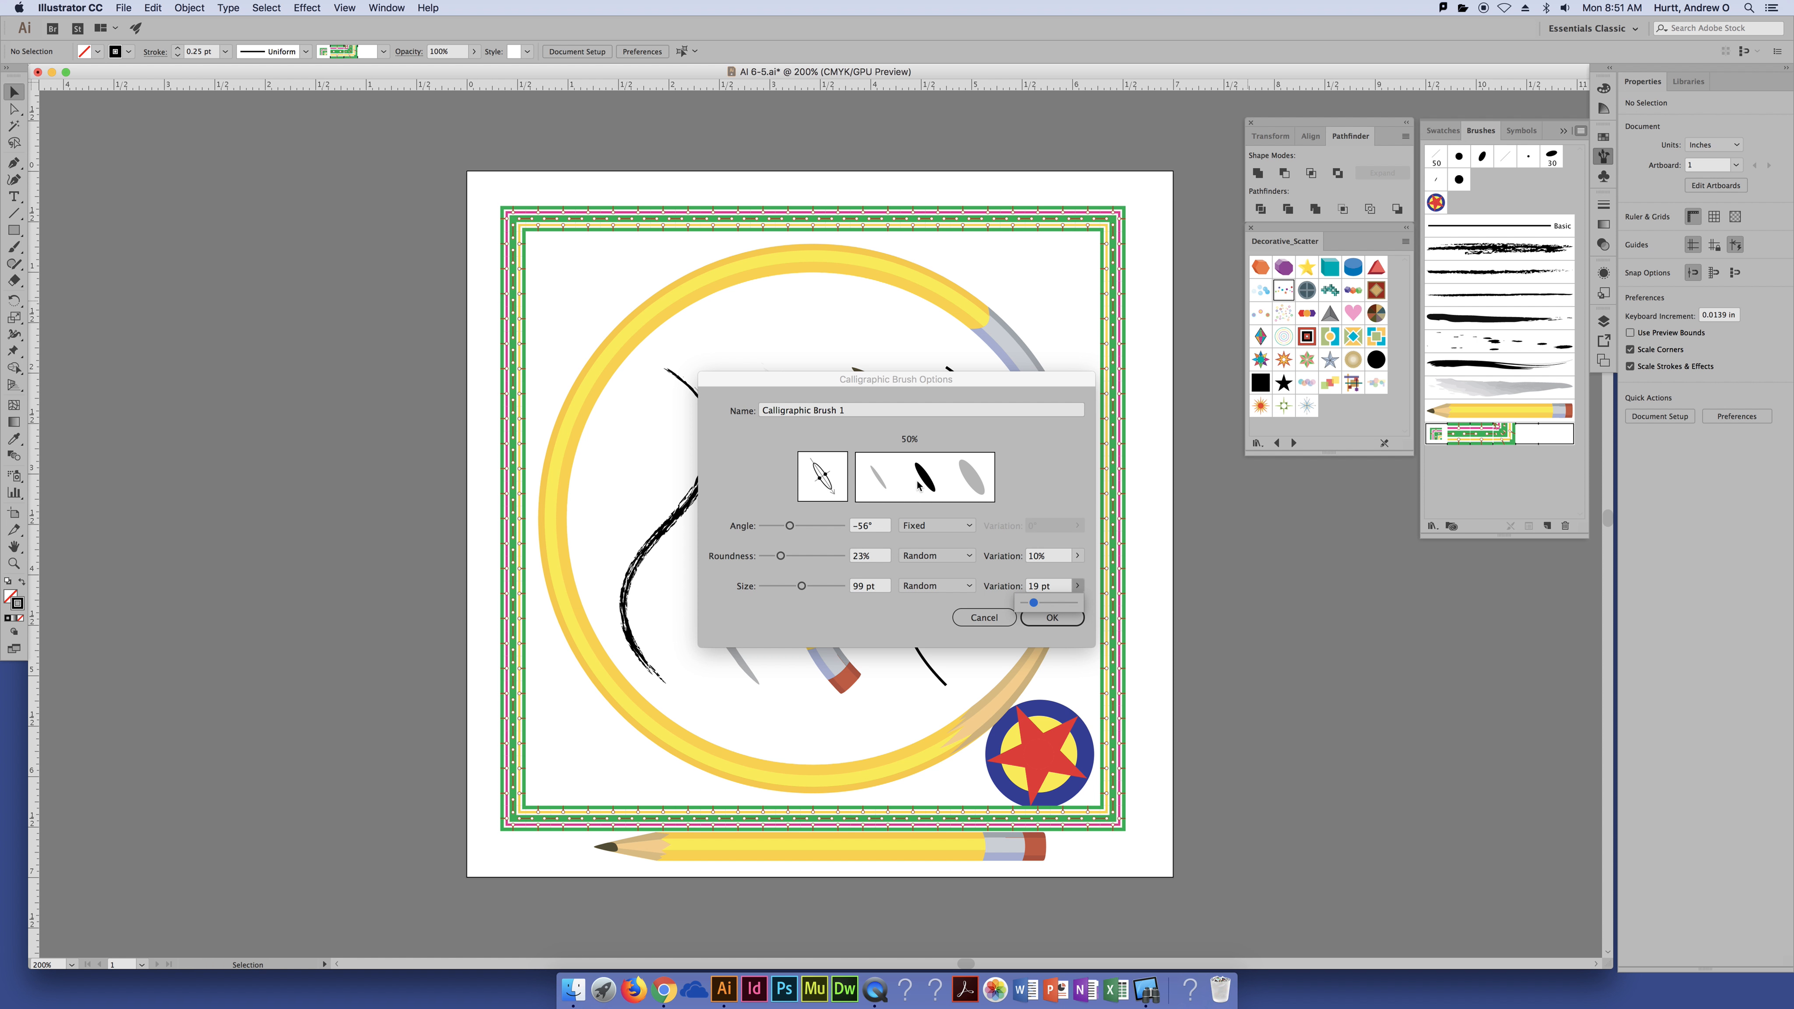
left_click(1022, 481)
left_click(1047, 622)
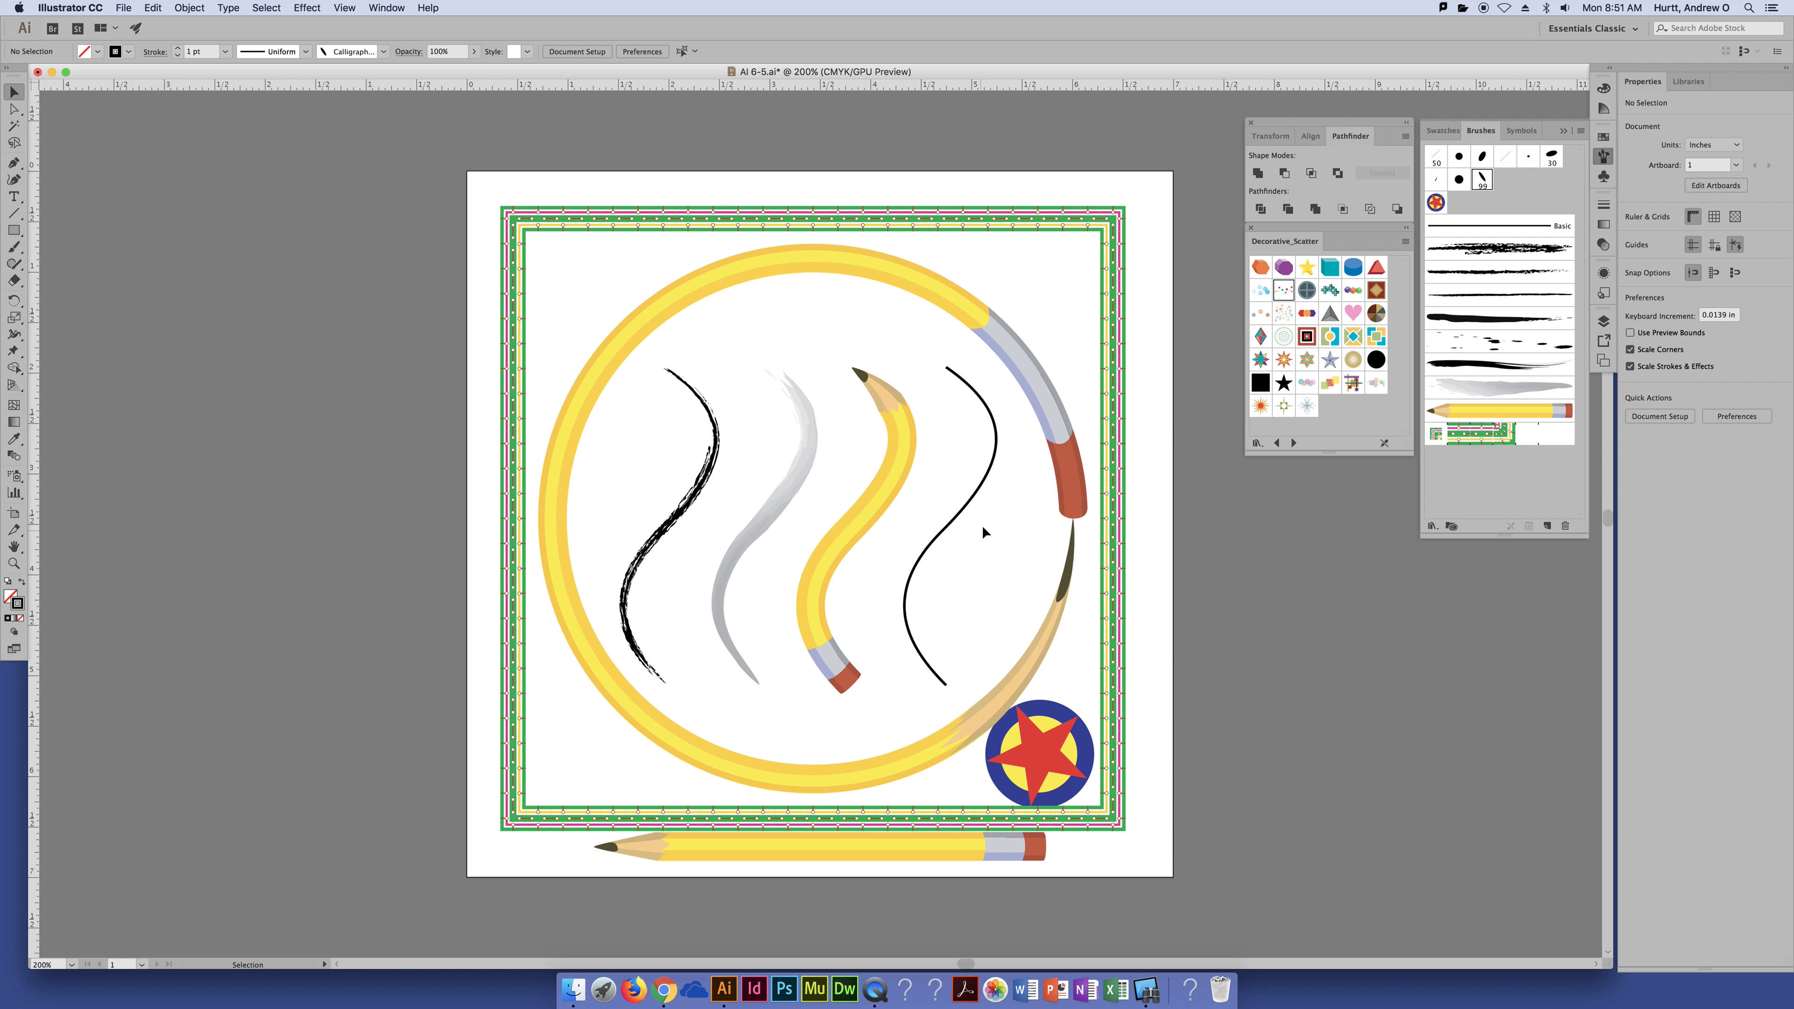
Step: Apply the new calligraphic brush to the thin black S-curve, set its stroke weight to 0.25 pt, and deselect it
left_click(979, 505)
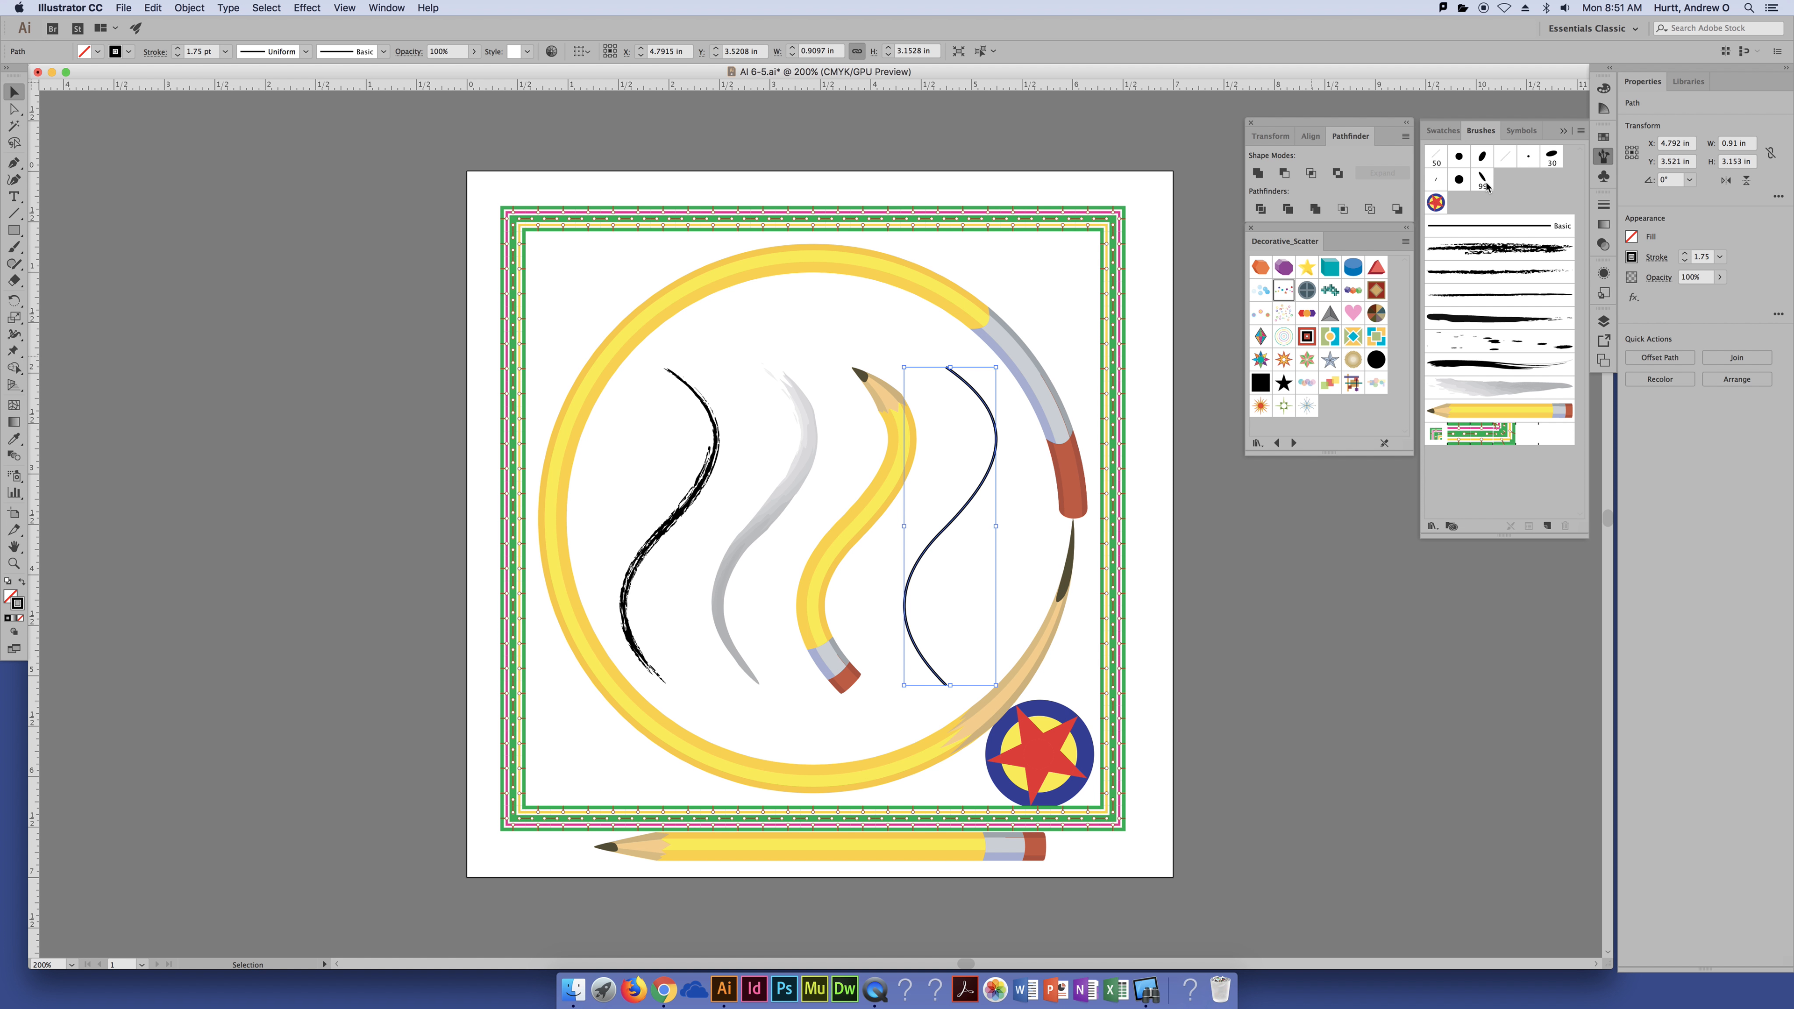
left_click(1484, 182)
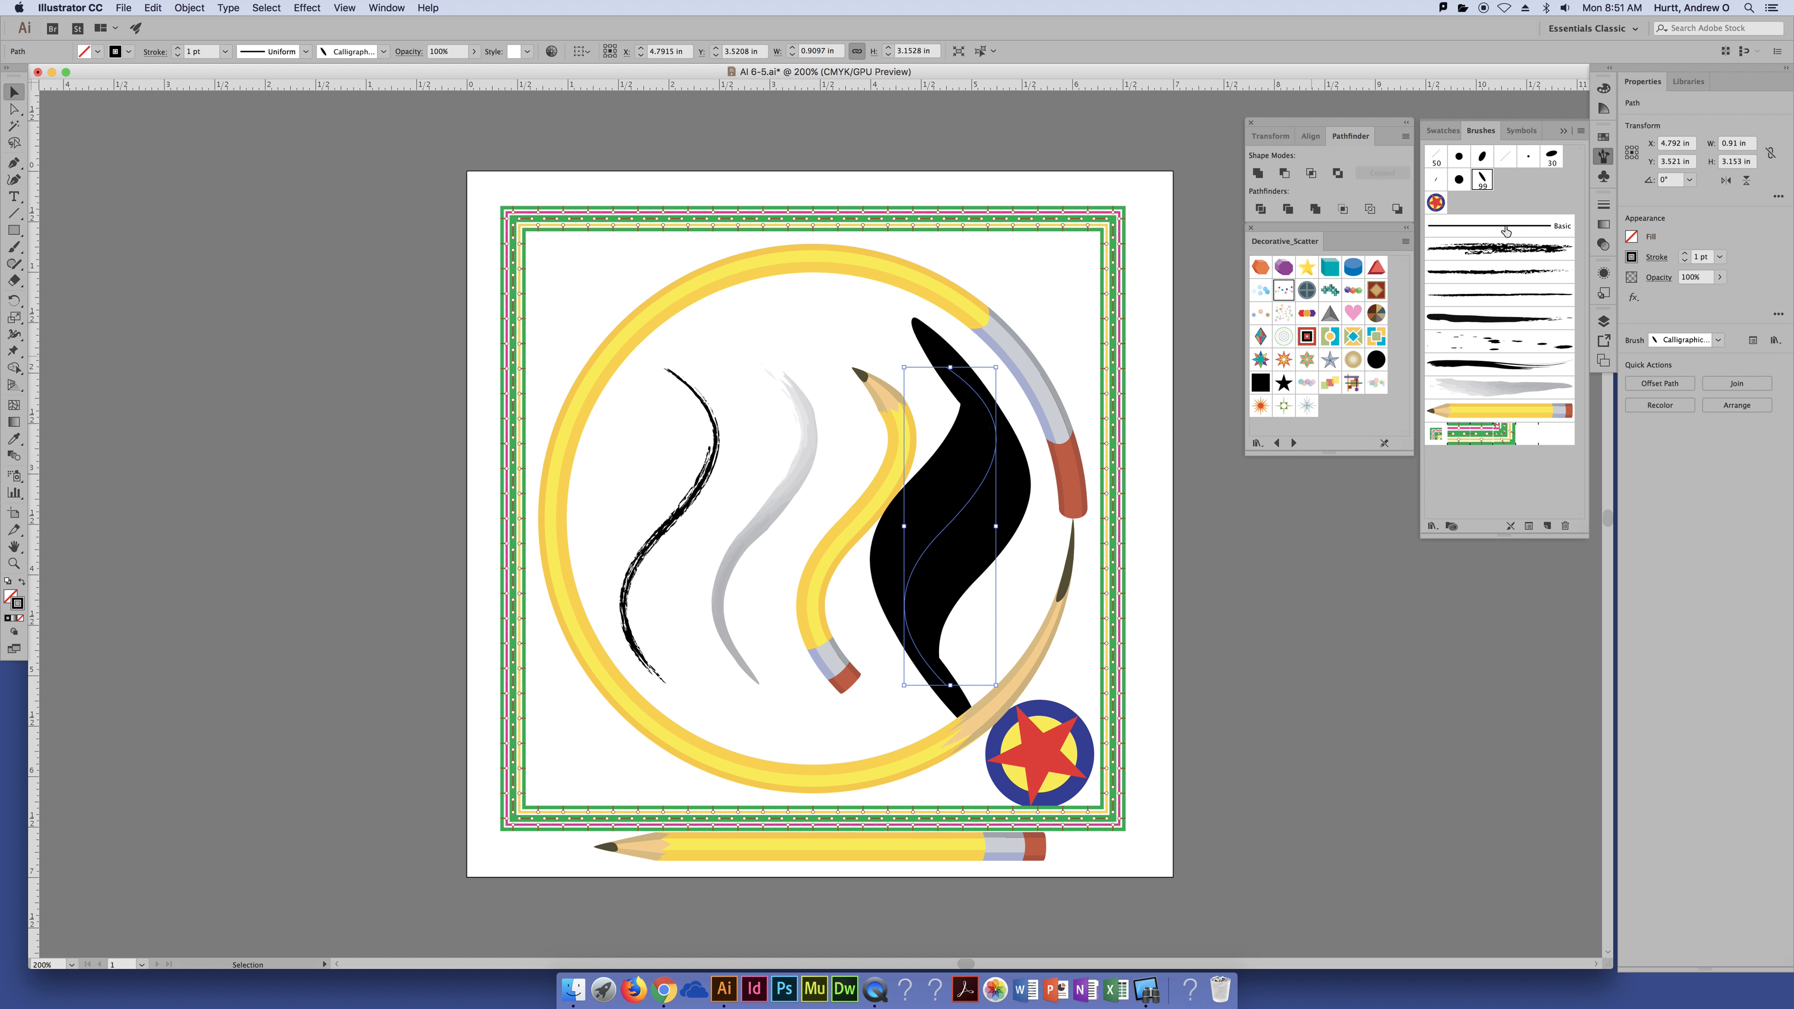
left_click(1603, 206)
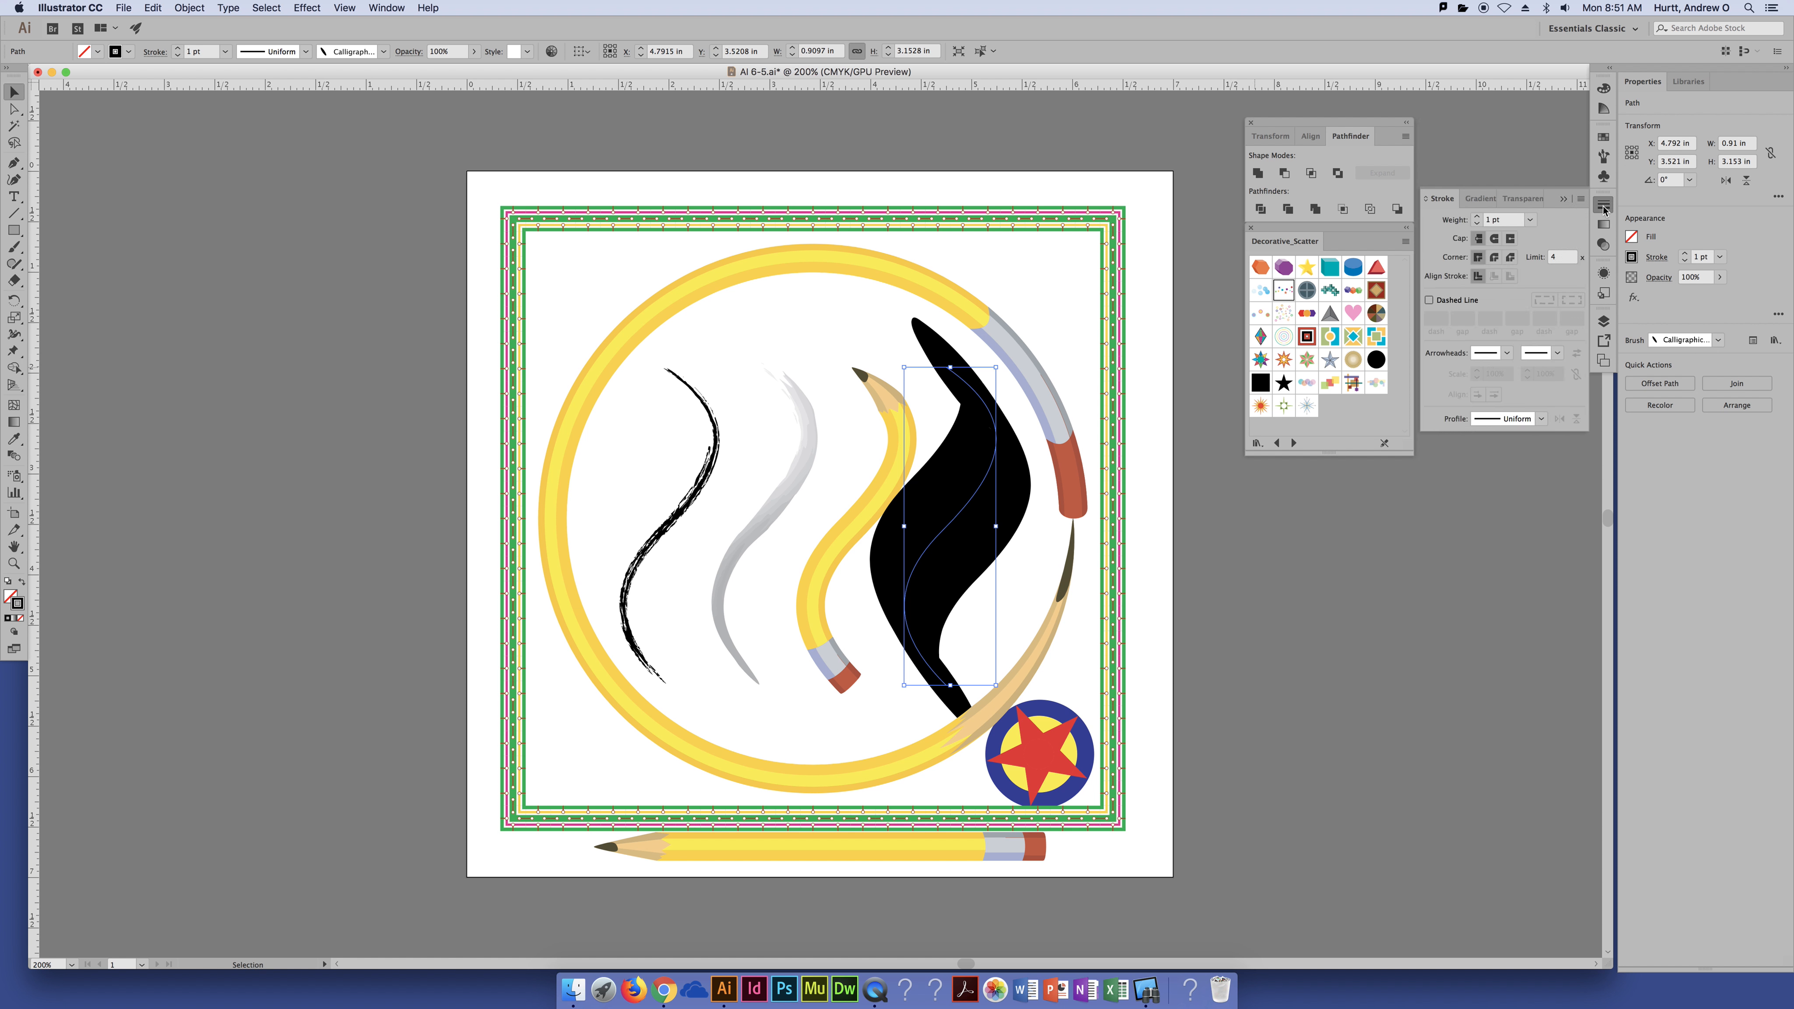
left_click(1529, 220)
left_click(1553, 232)
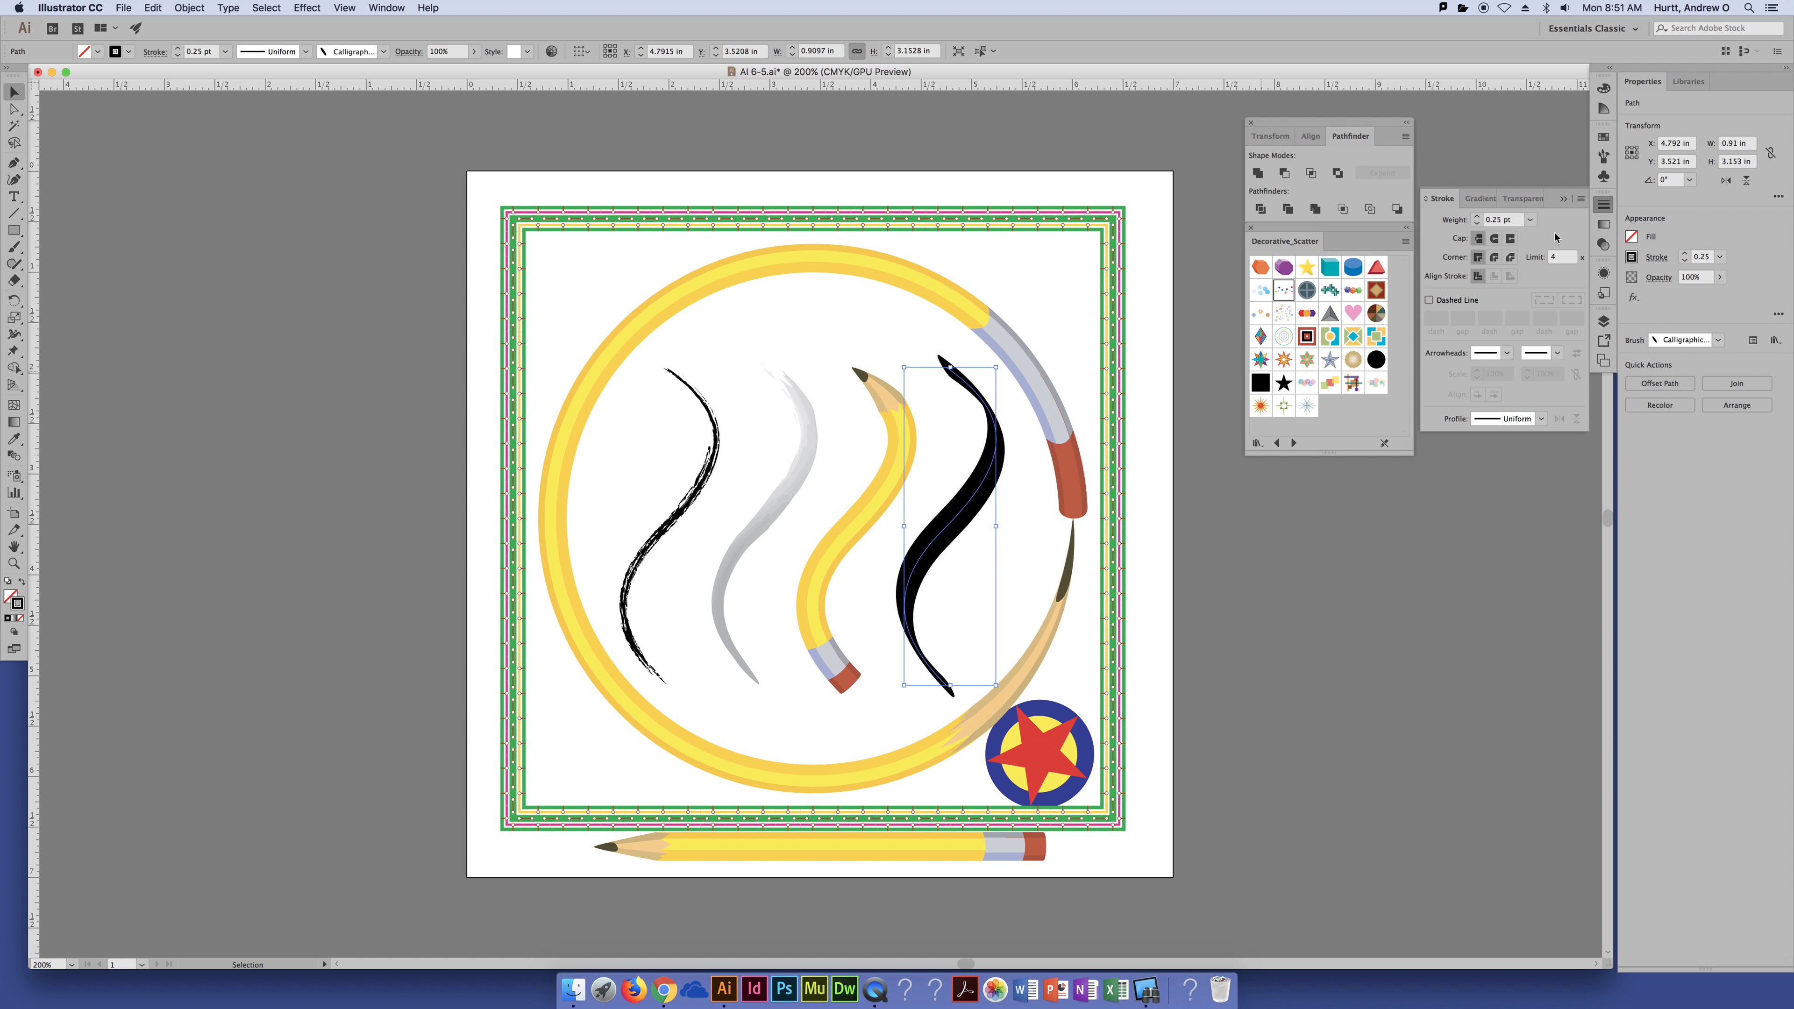
left_click(1211, 279)
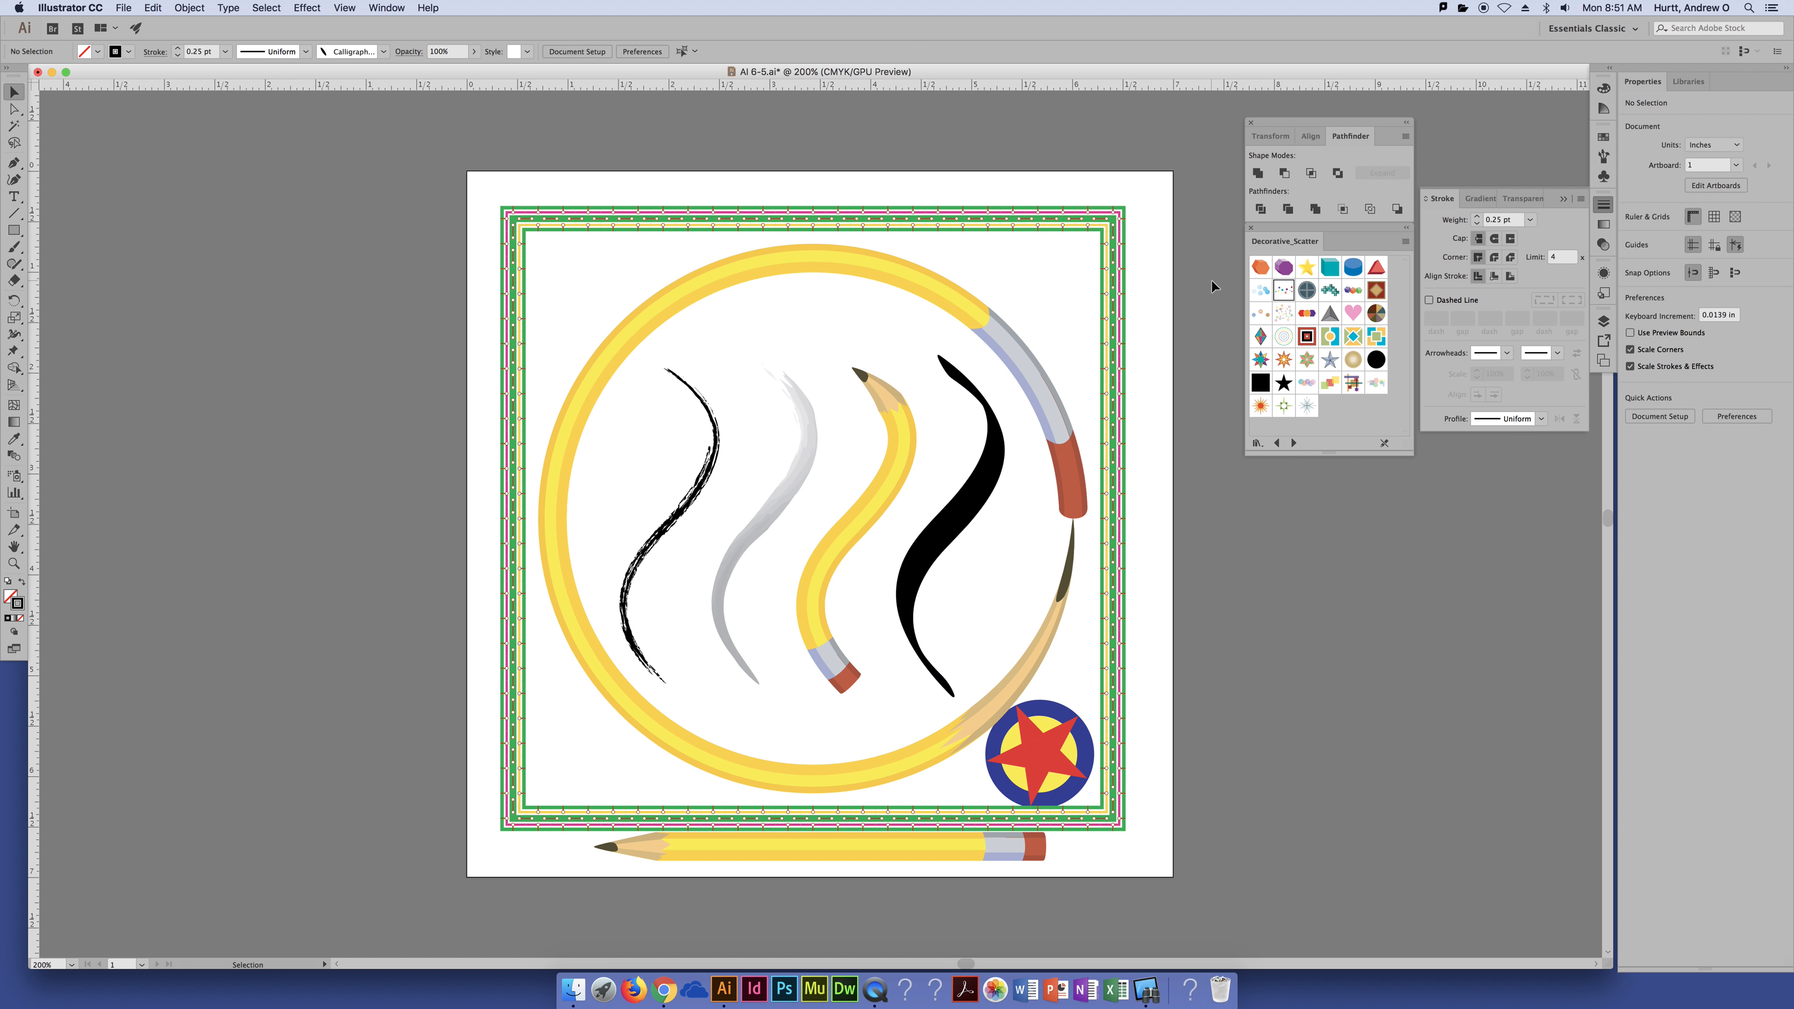